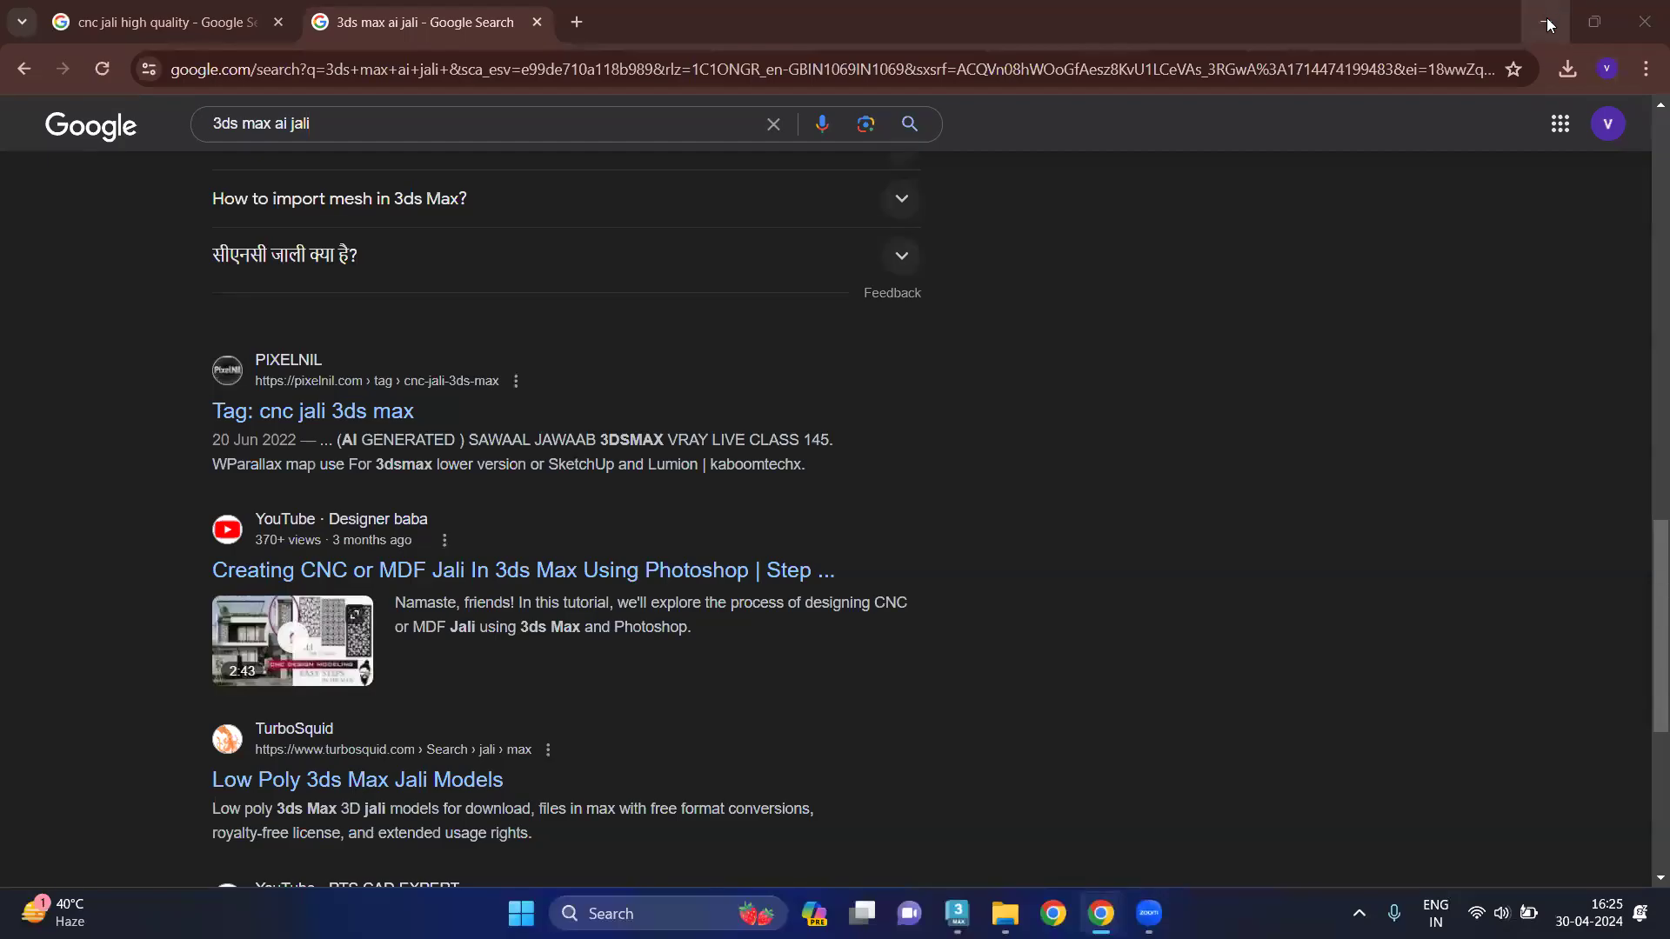
Leave Chrome's jali search results and view the house model from higher and farther away.
click(1547, 24)
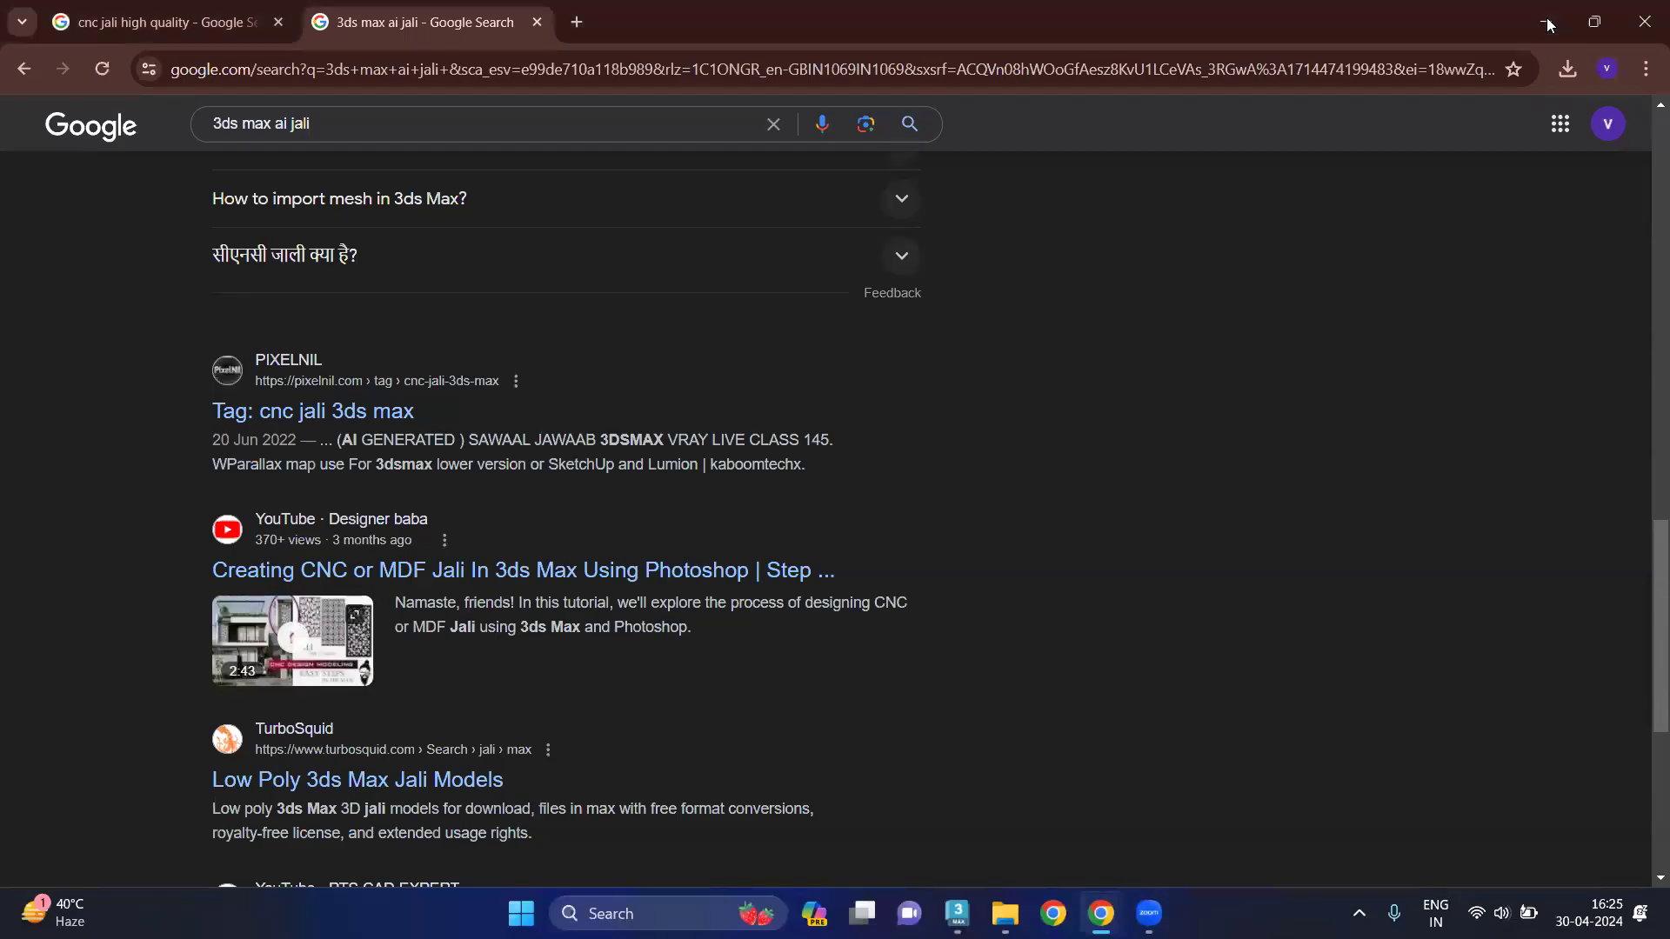
scroll(1098, 435, down, 3)
mouse_move(1181, 459)
alt+middle_down()
mouse_move(1007, 445)
mouse_move(1138, 452)
mouse_move(921, 548)
alt+middle_up()
scroll(910, 474, down, 3)
middle_drag(908, 474, 872, 555)
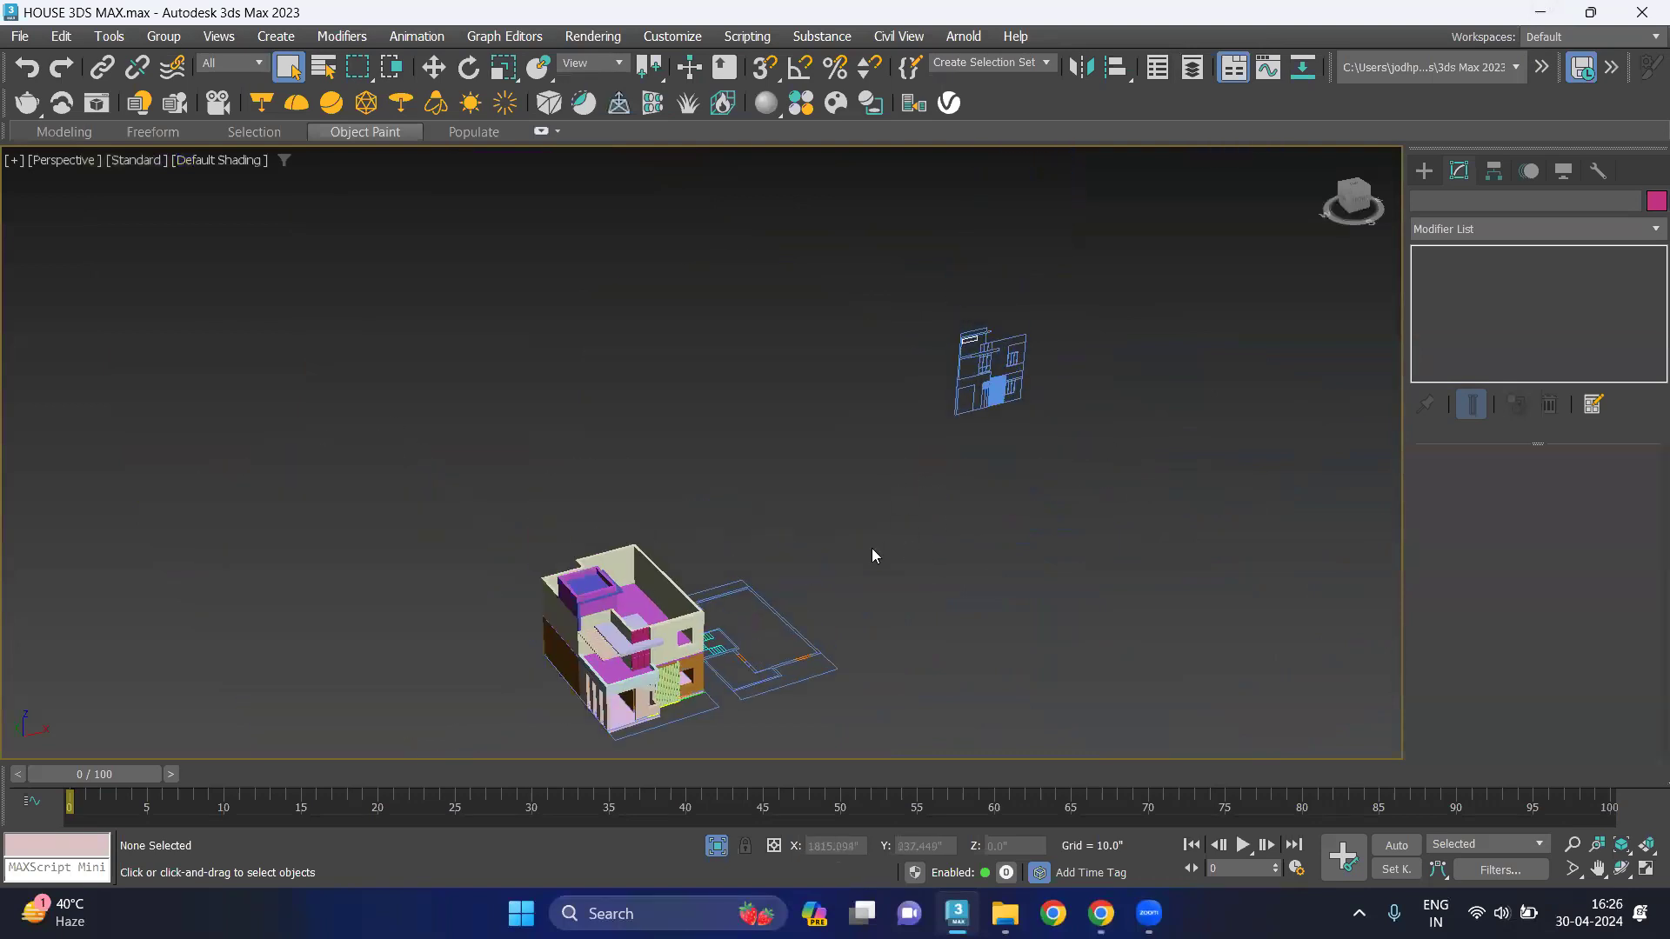
Import the Desktop 'jali design' Illustrator file, merged into the scene as a single object.
click(21, 37)
mouse_move(47, 336)
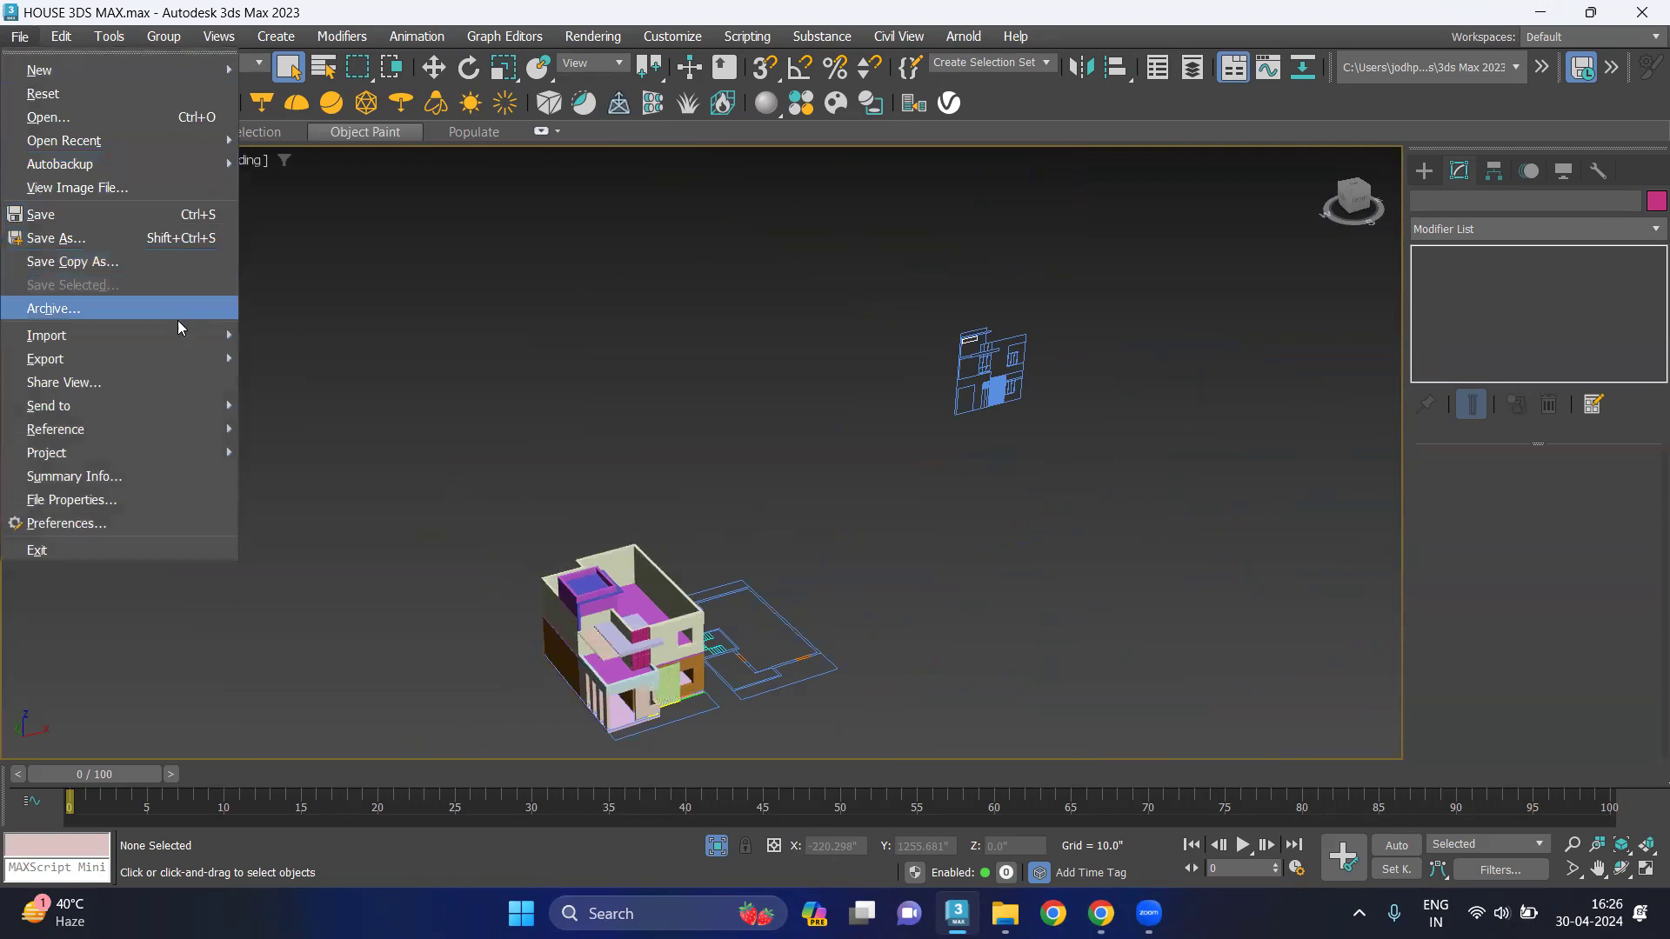
click(283, 336)
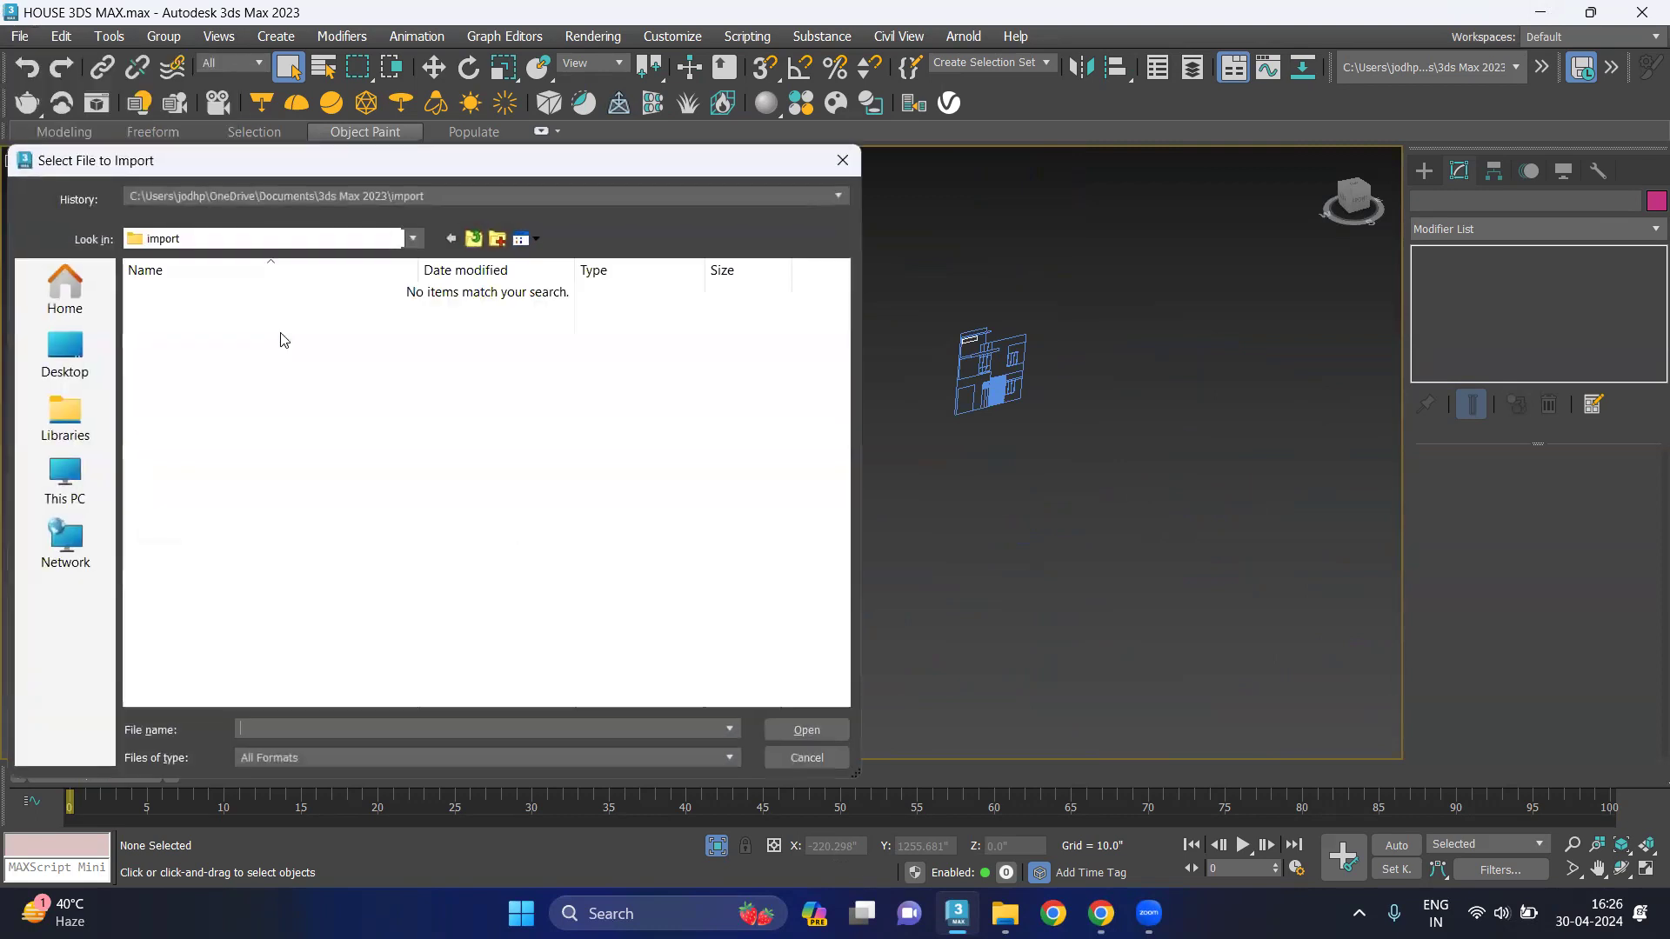
click(365, 759)
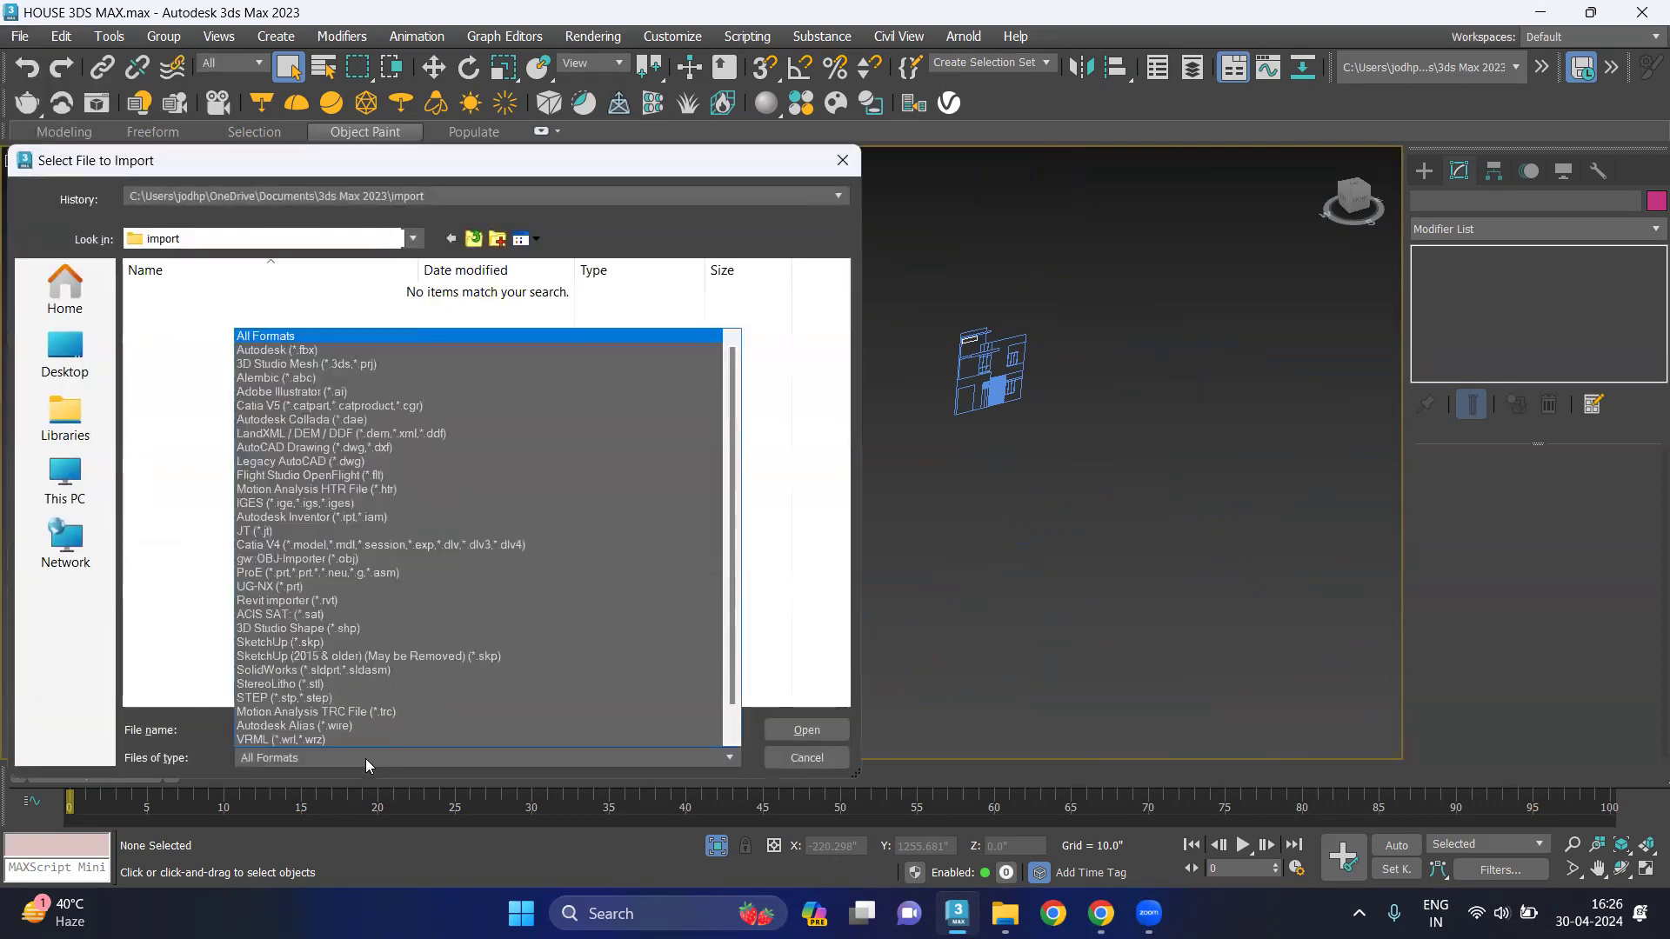
click(322, 393)
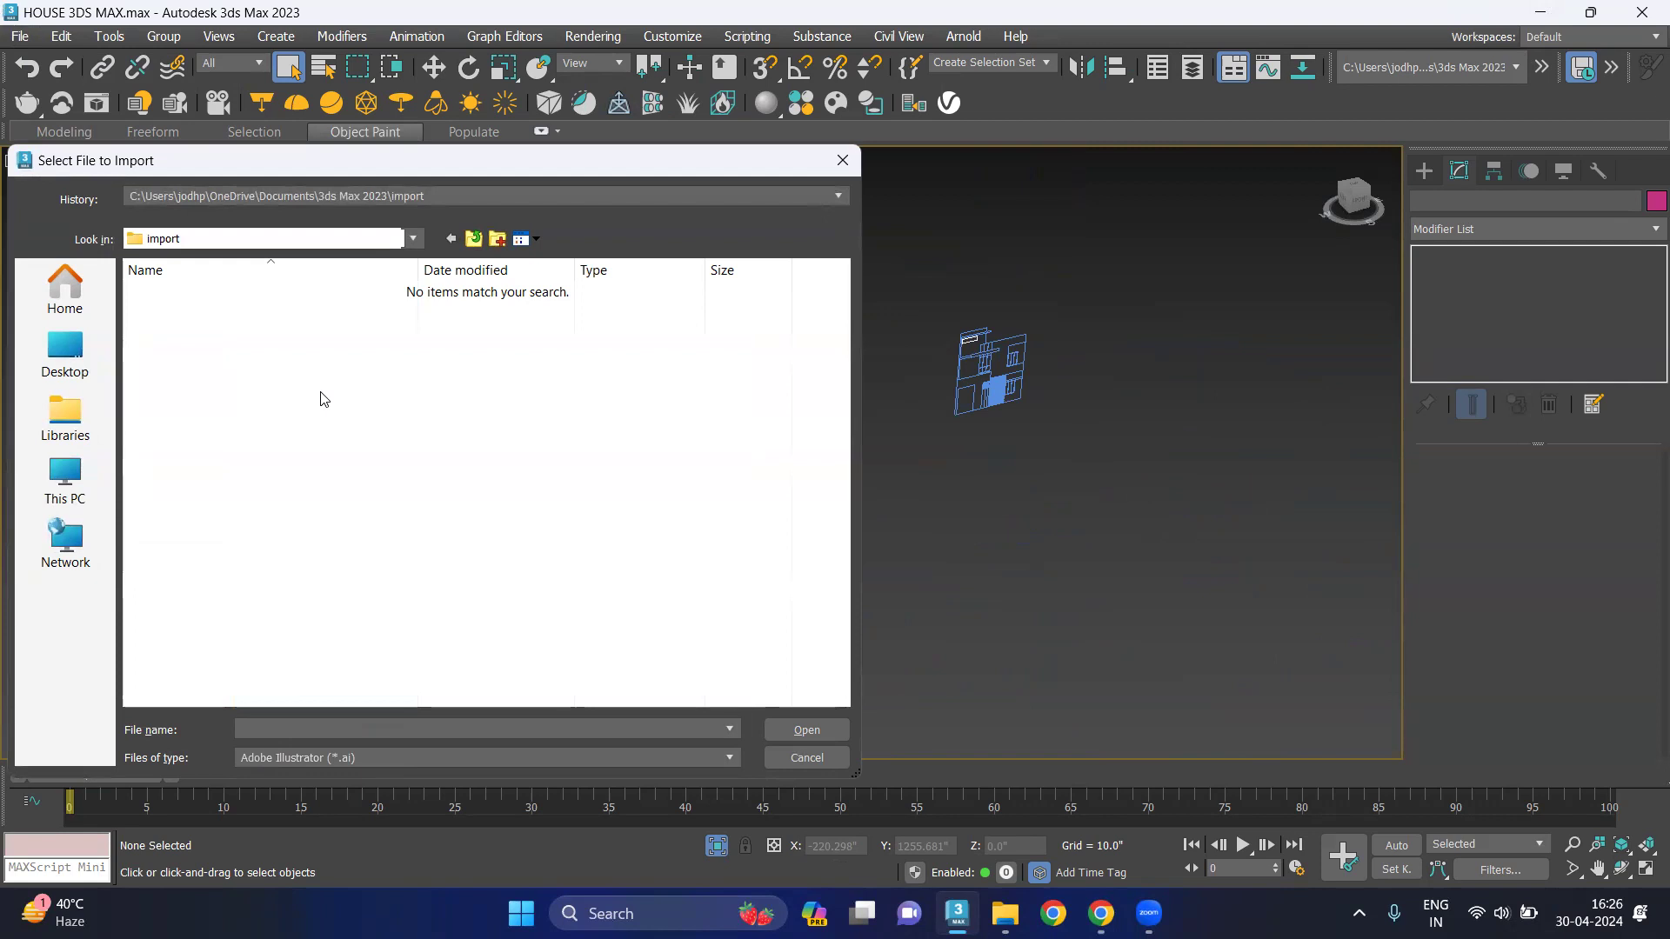
click(65, 352)
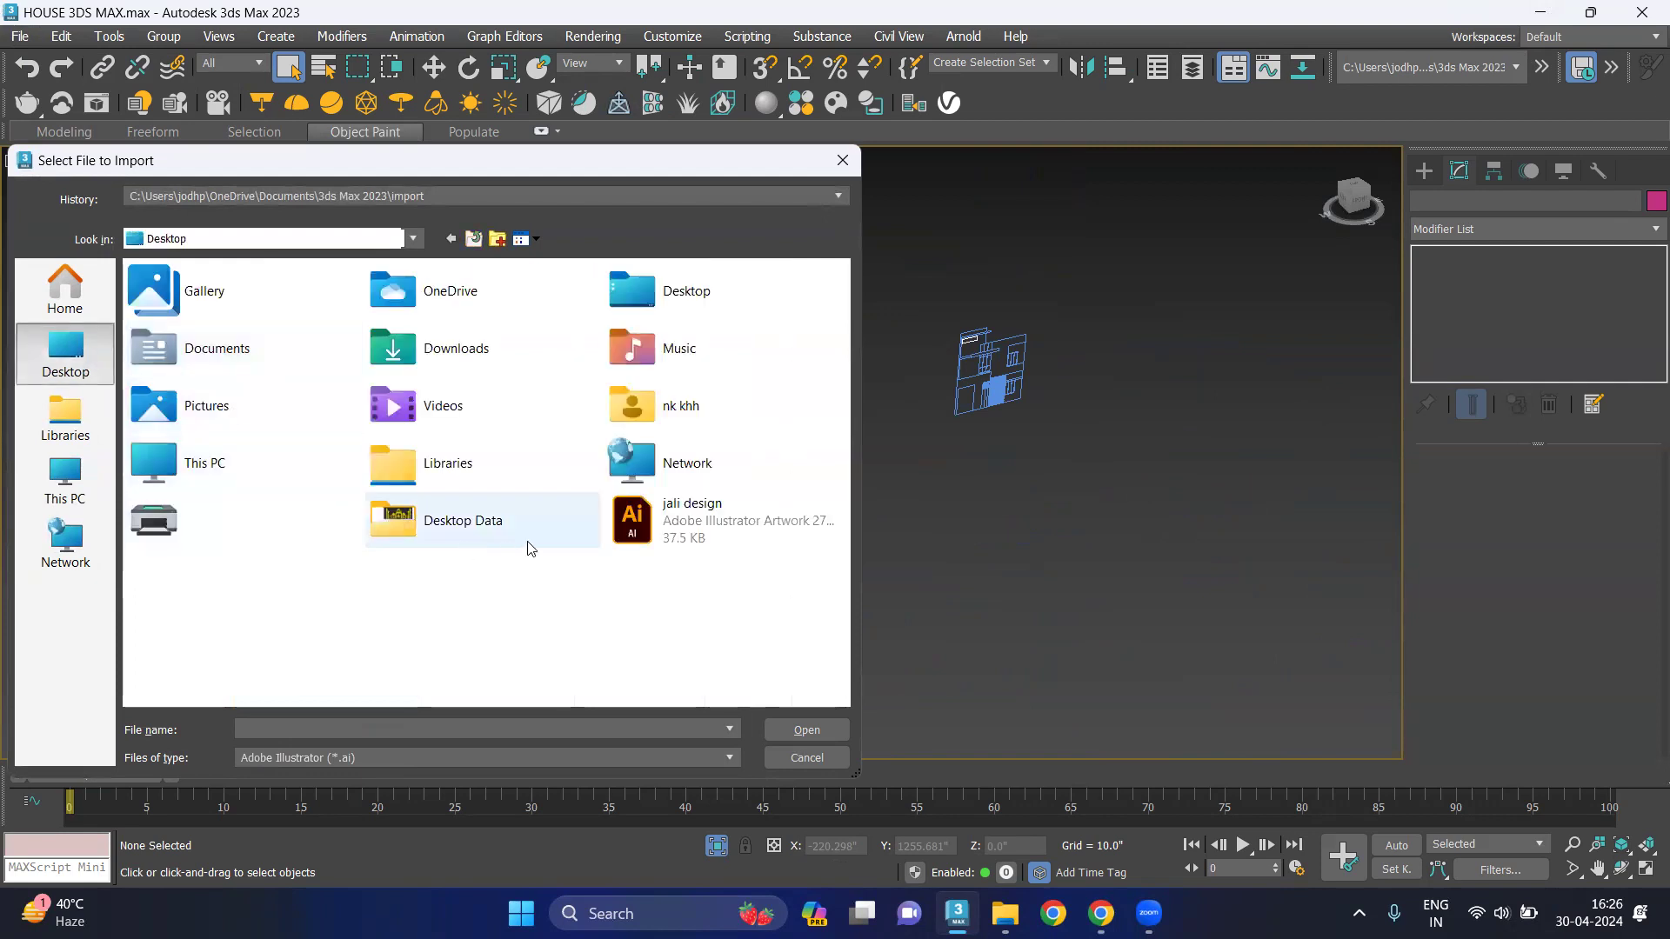
click(661, 522)
click(783, 729)
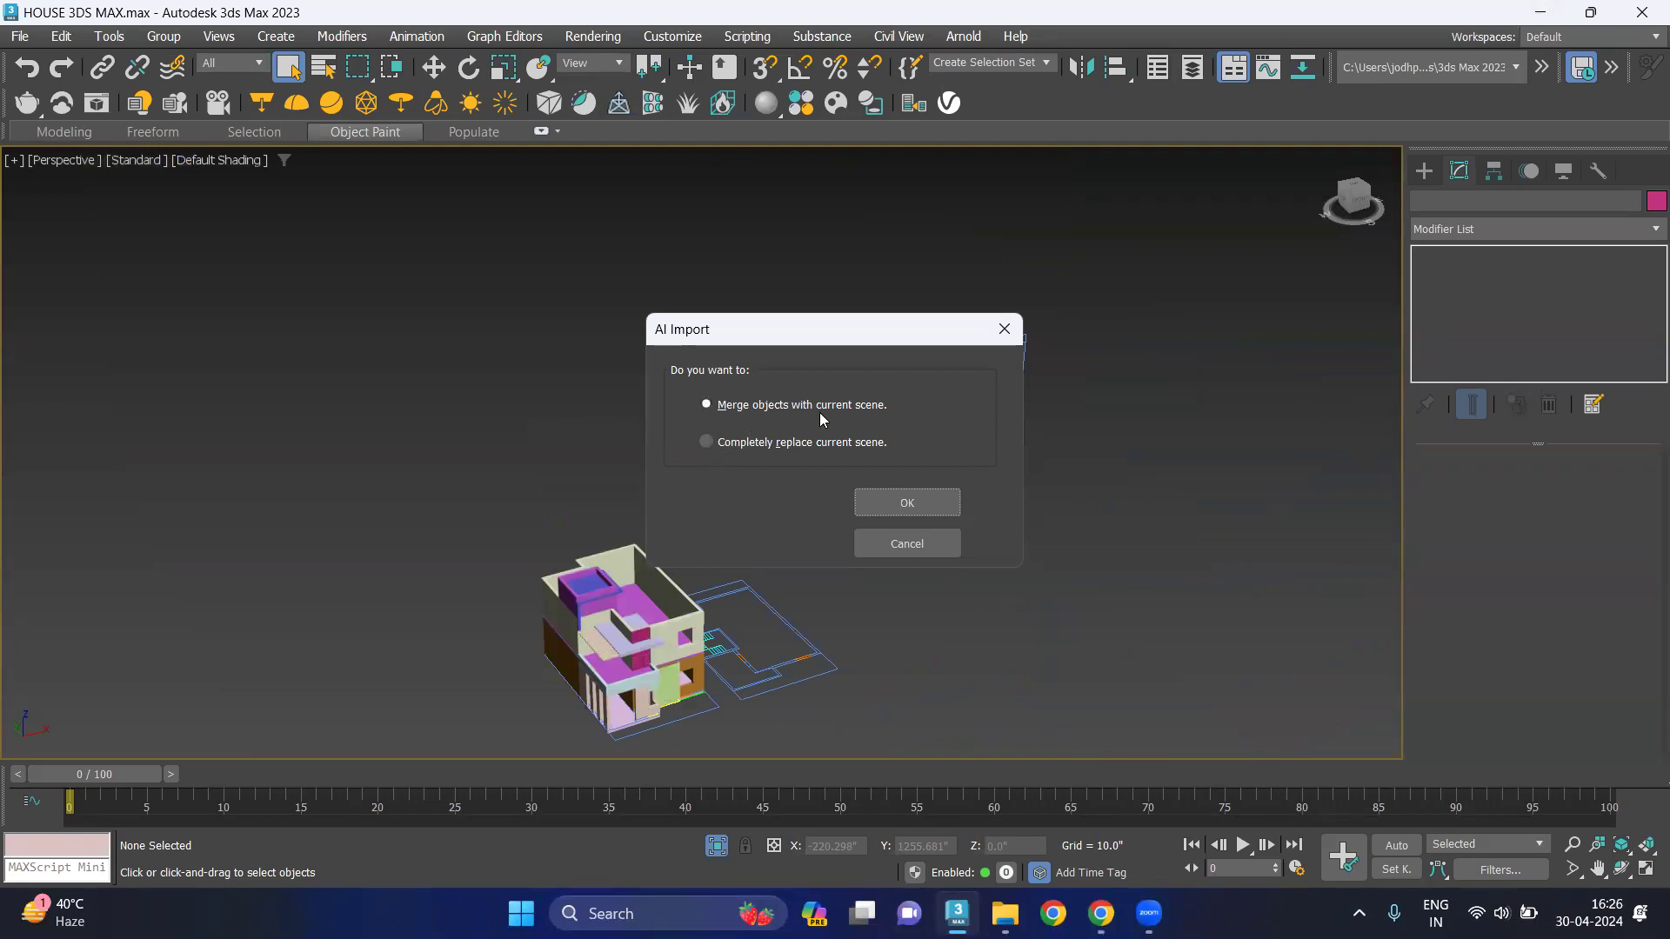
click(906, 502)
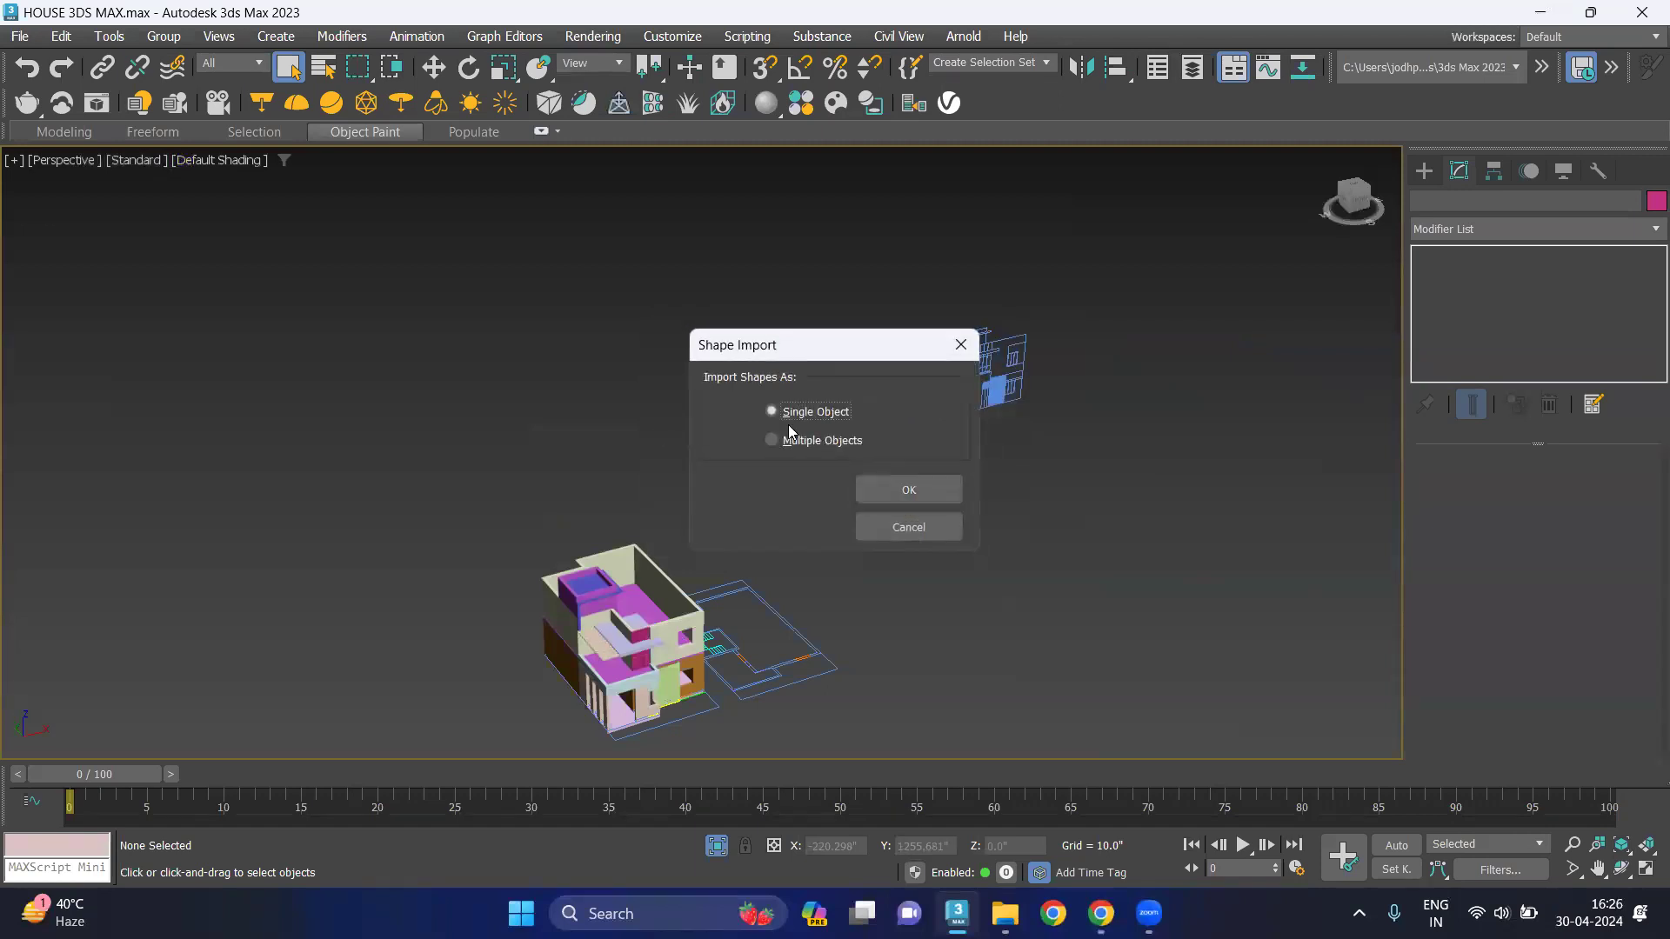
click(912, 506)
Frame the imported jali pattern in the viewport.
key(z)
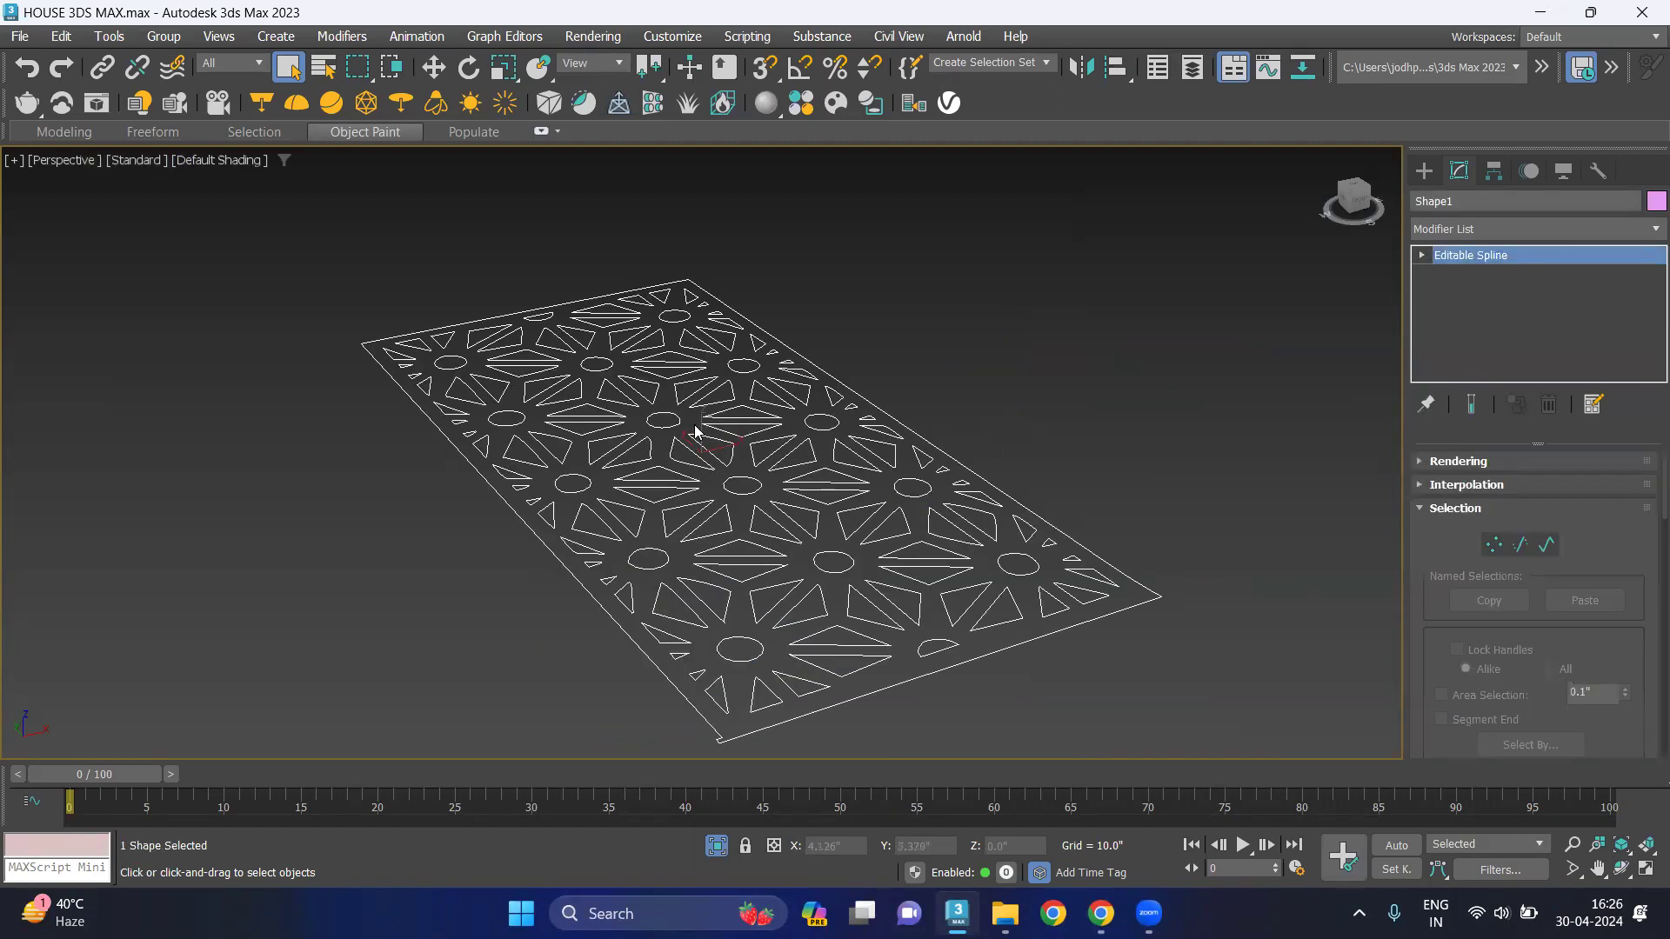
scroll(683, 426, down, 2)
scroll(748, 489, up, 1)
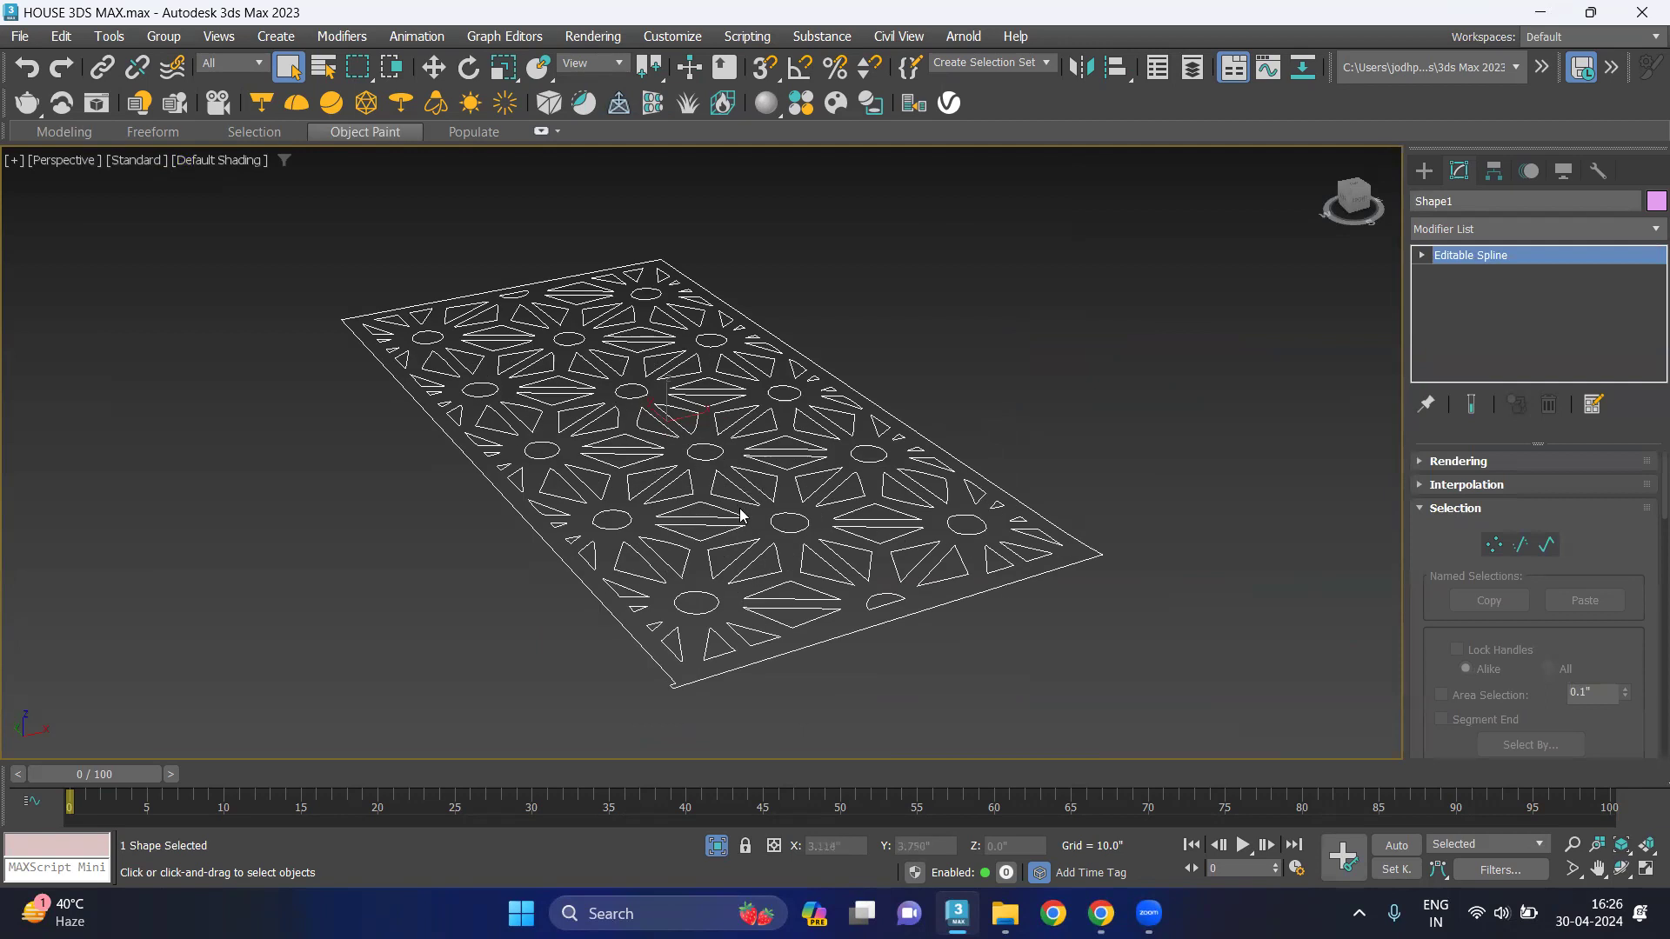
scroll(731, 491, down, 1)
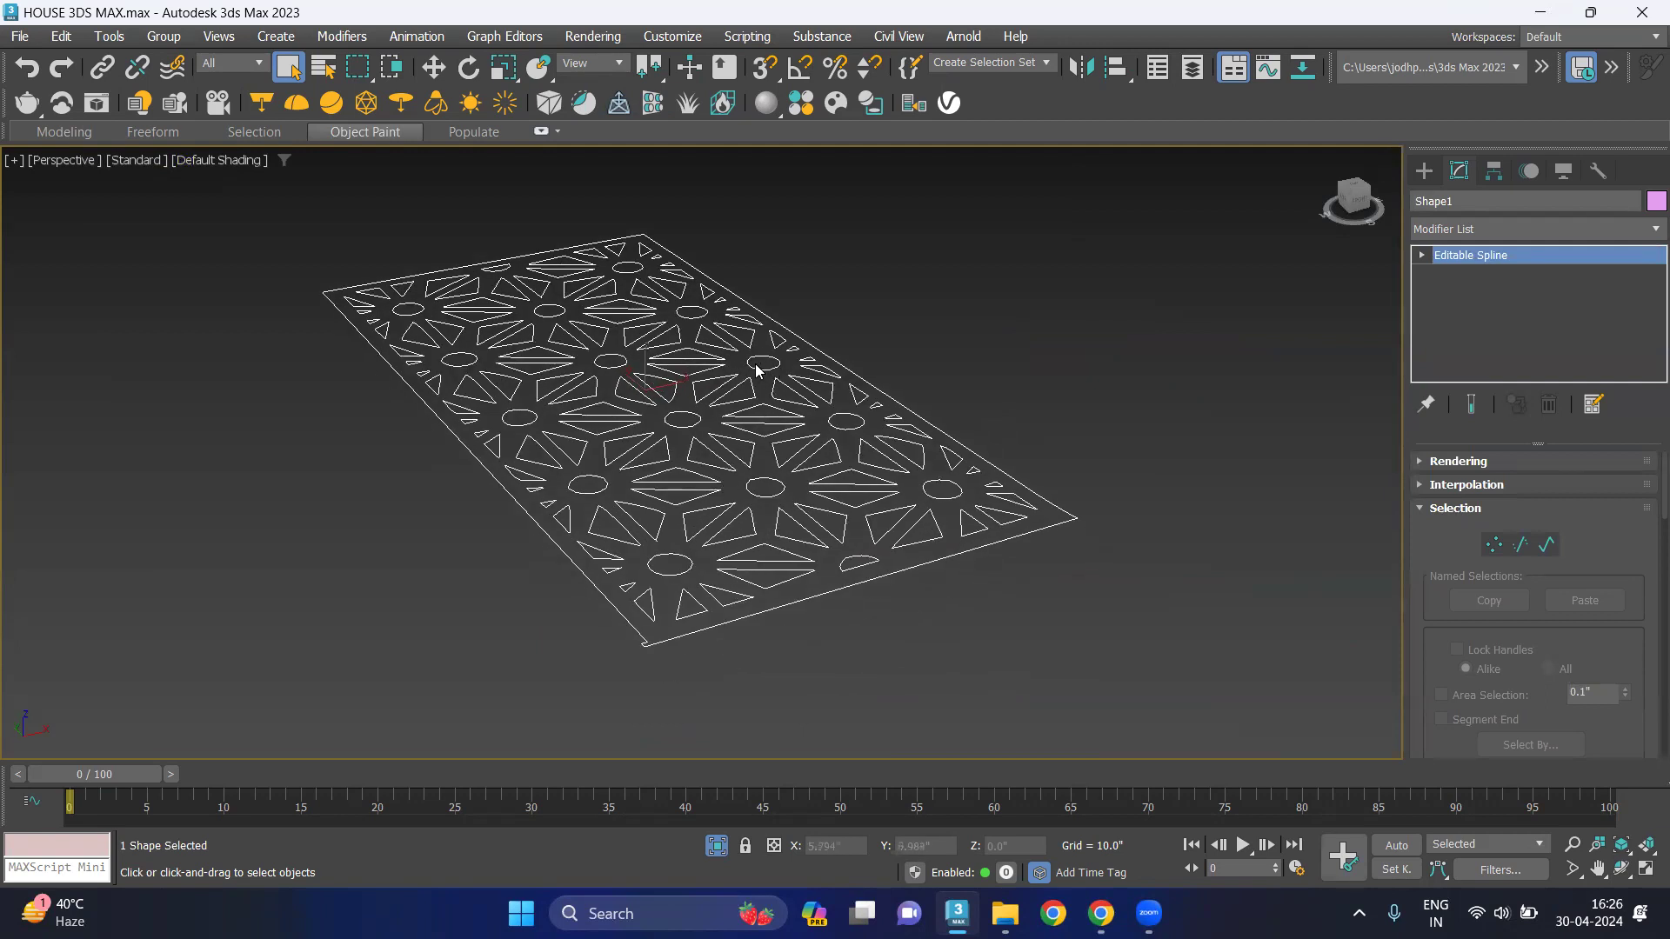
Show the jali pattern in Top view and enter Vertex sub-object level.
key(t)
scroll(748, 370, down, 4)
scroll(732, 367, down, 1)
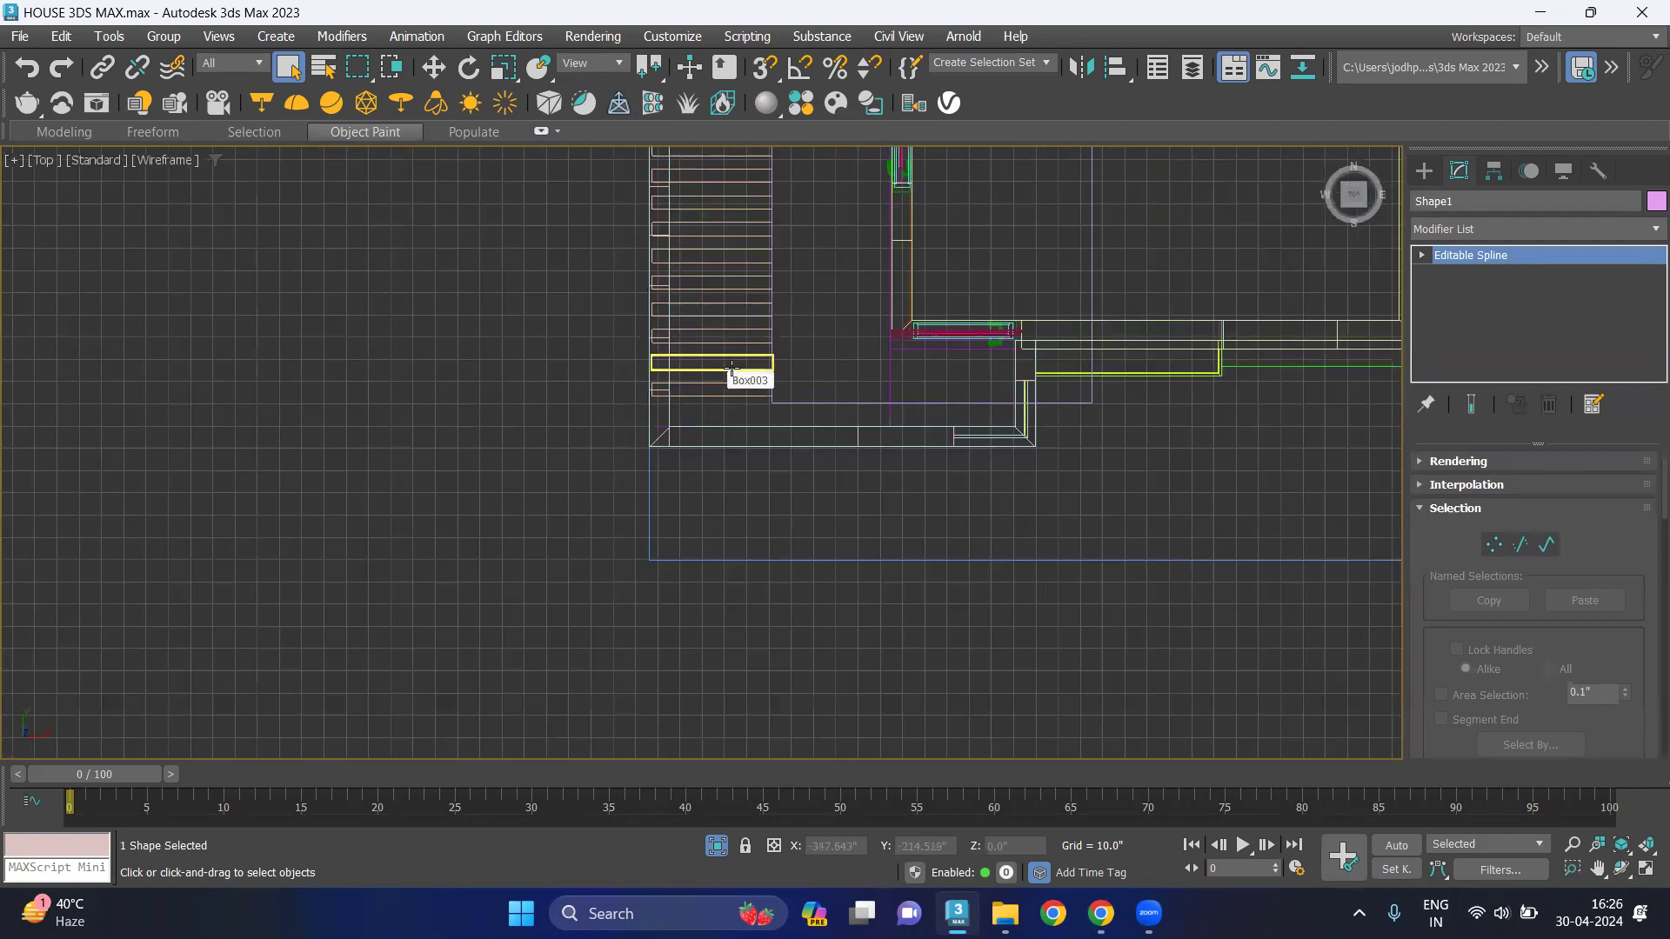
scroll(733, 367, down, 5)
scroll(887, 307, up, 2)
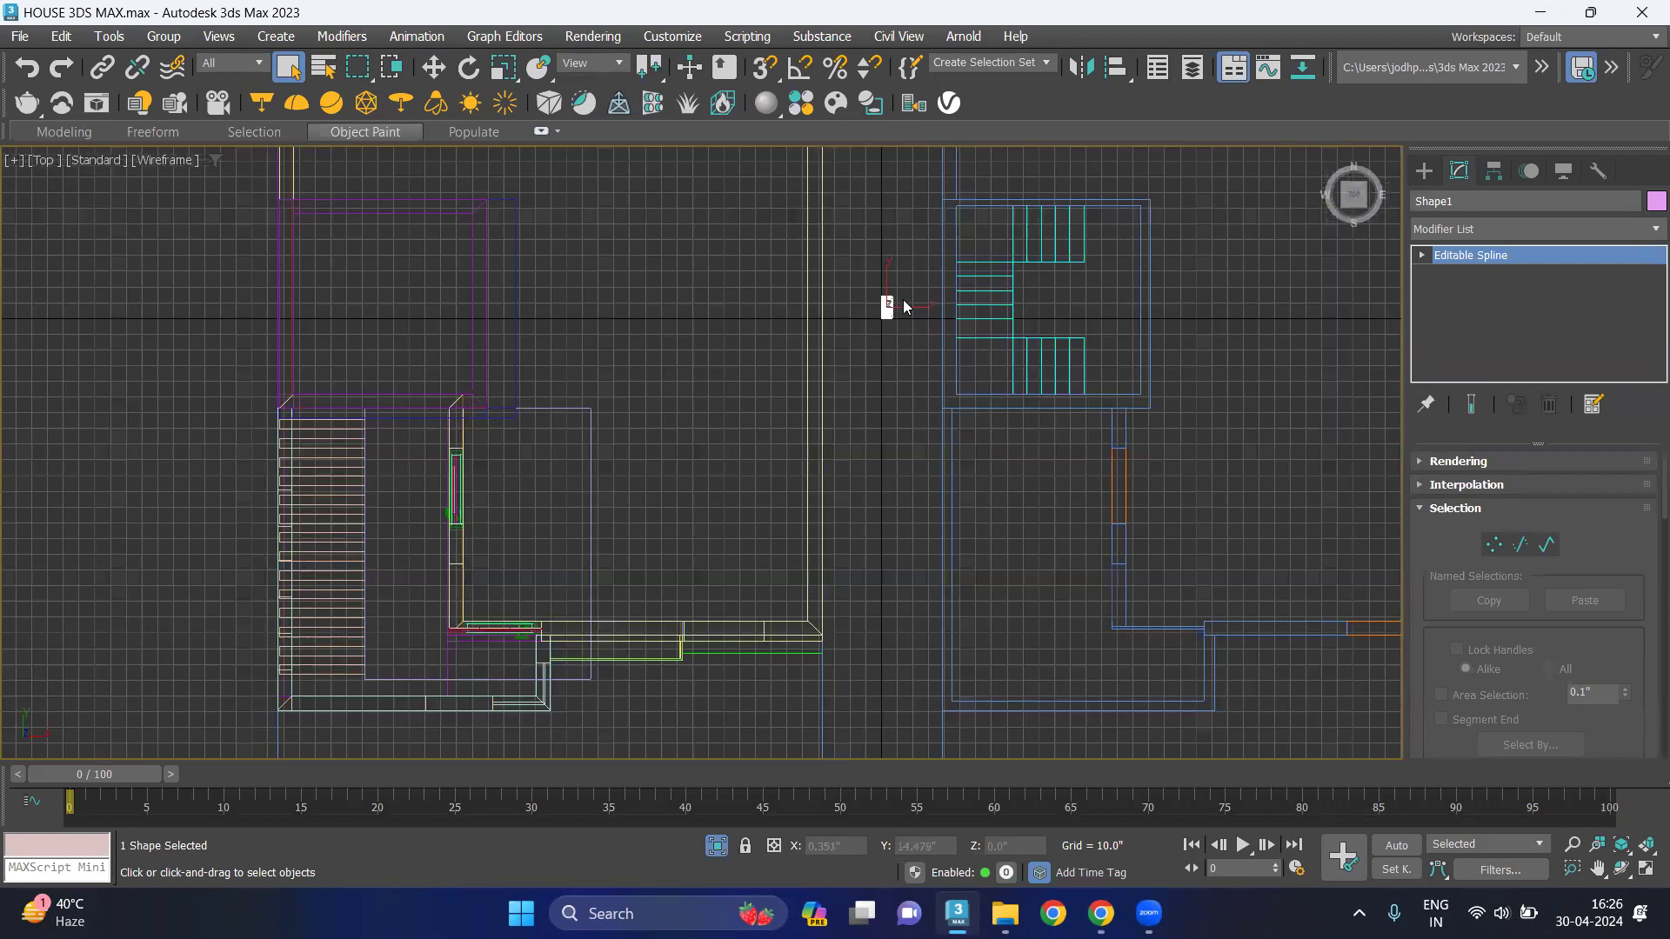
key(z)
scroll(910, 231, up, 3)
middle_drag(910, 231, 837, 372)
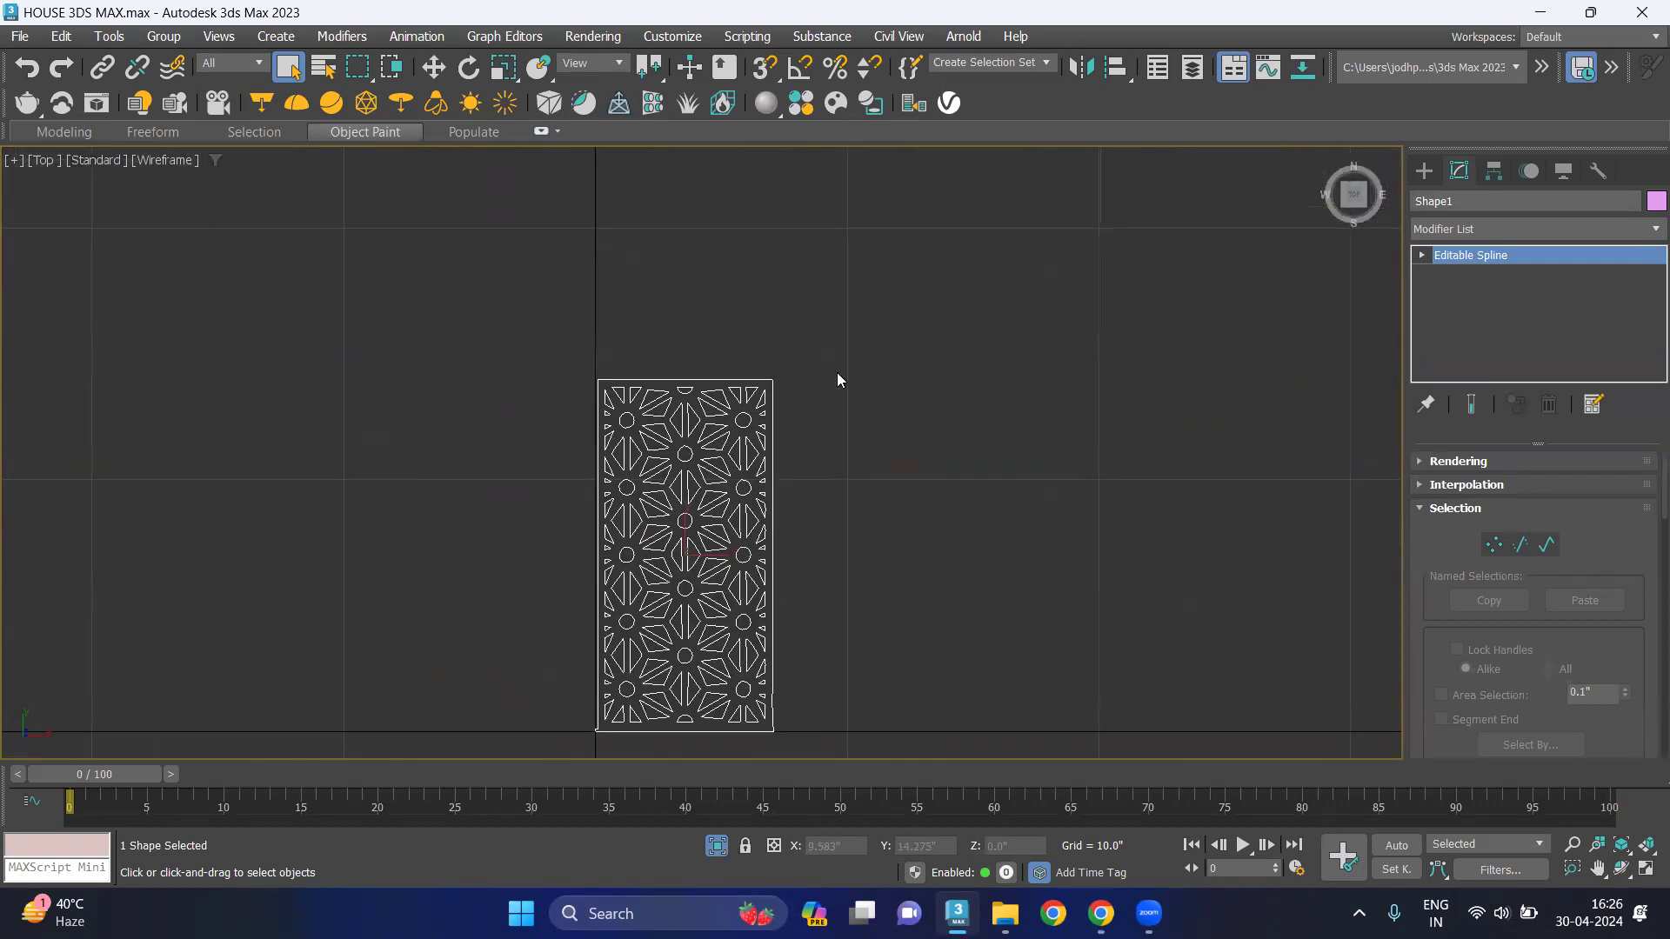
key(1)
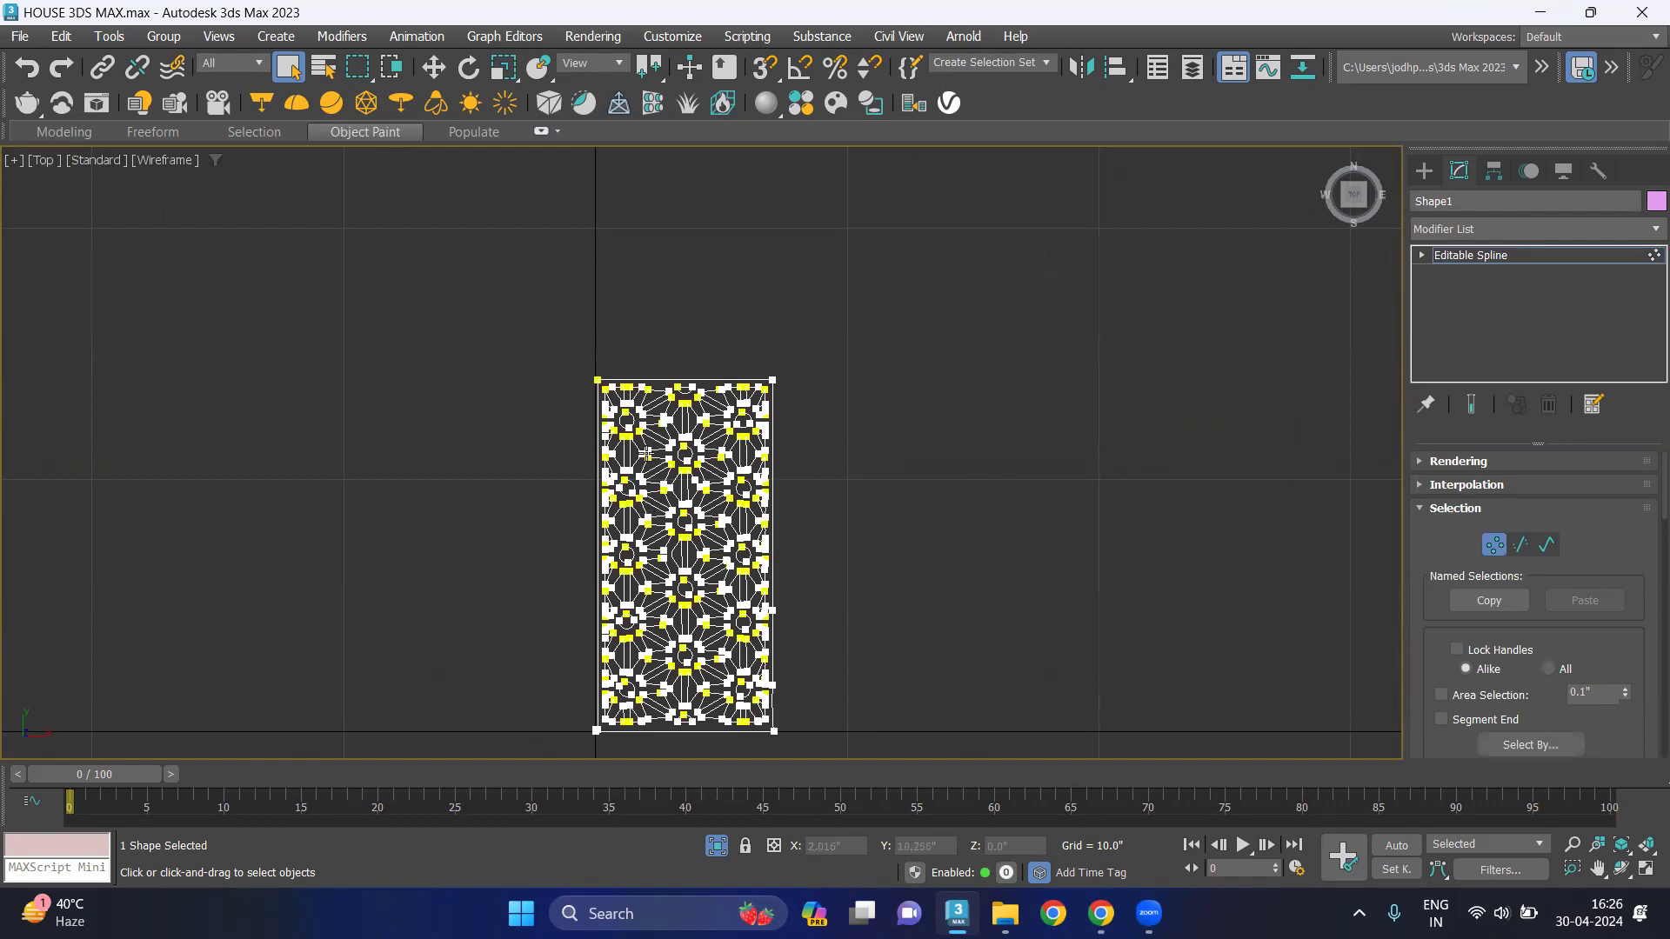
Select all vertices of the jali spline.
scroll(1651, 653, down, 2)
scroll(1651, 648, down, 1)
scroll(1651, 642, down, 2)
scroll(1651, 635, down, 1)
scroll(1651, 631, up, 2)
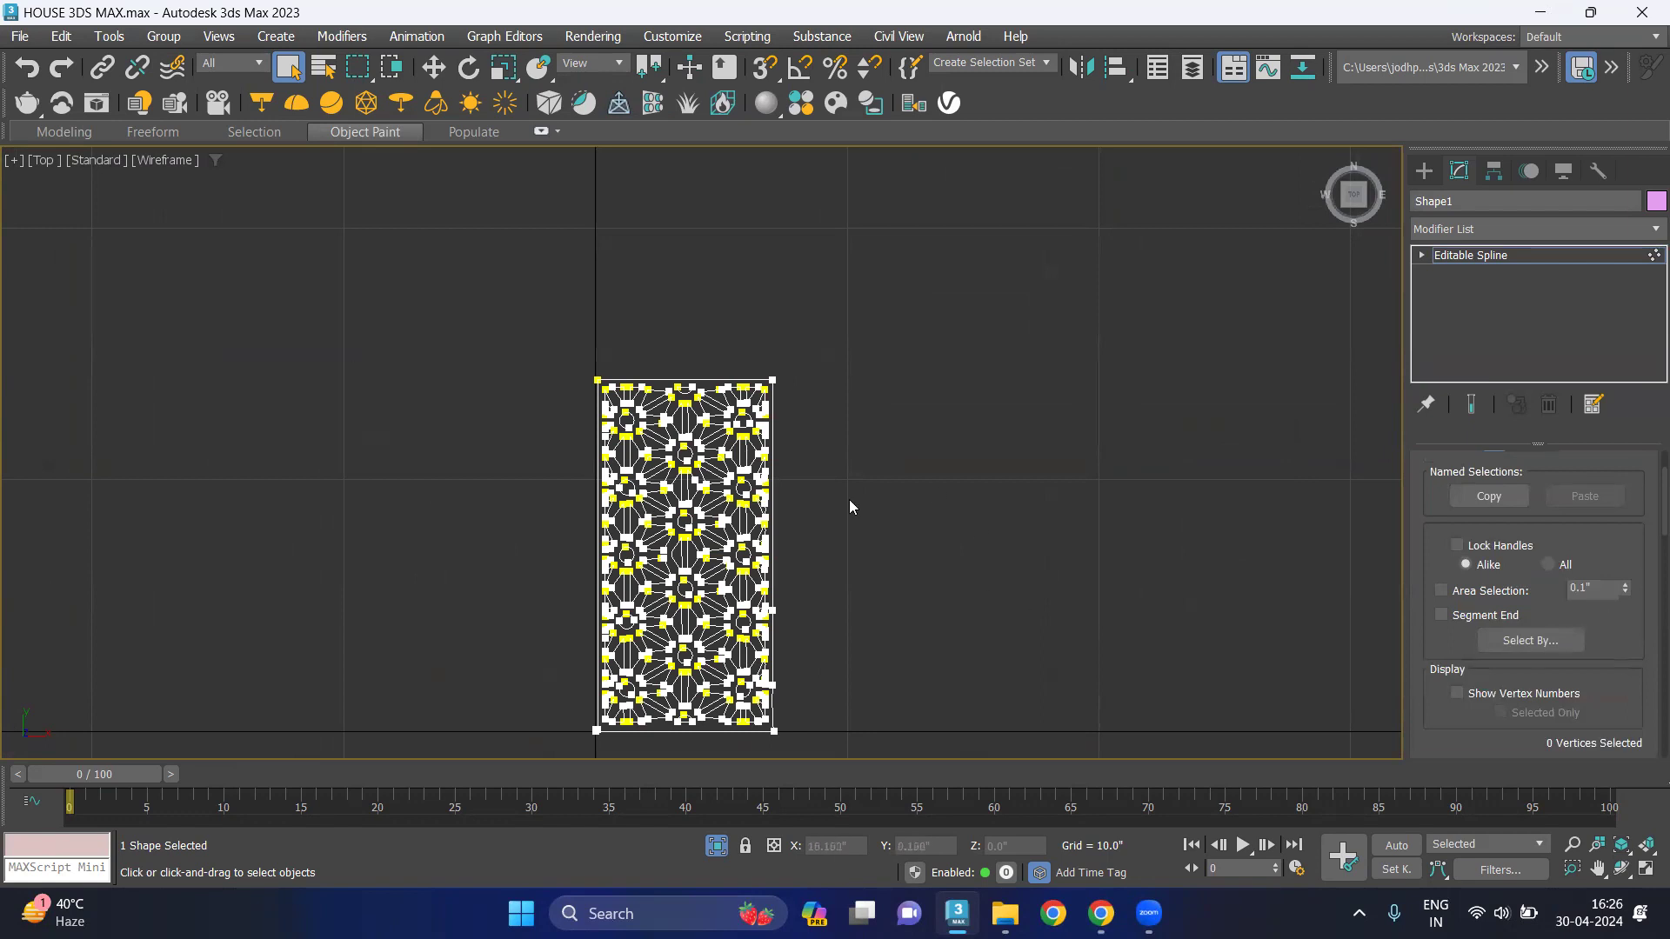
key(ctrl+a)
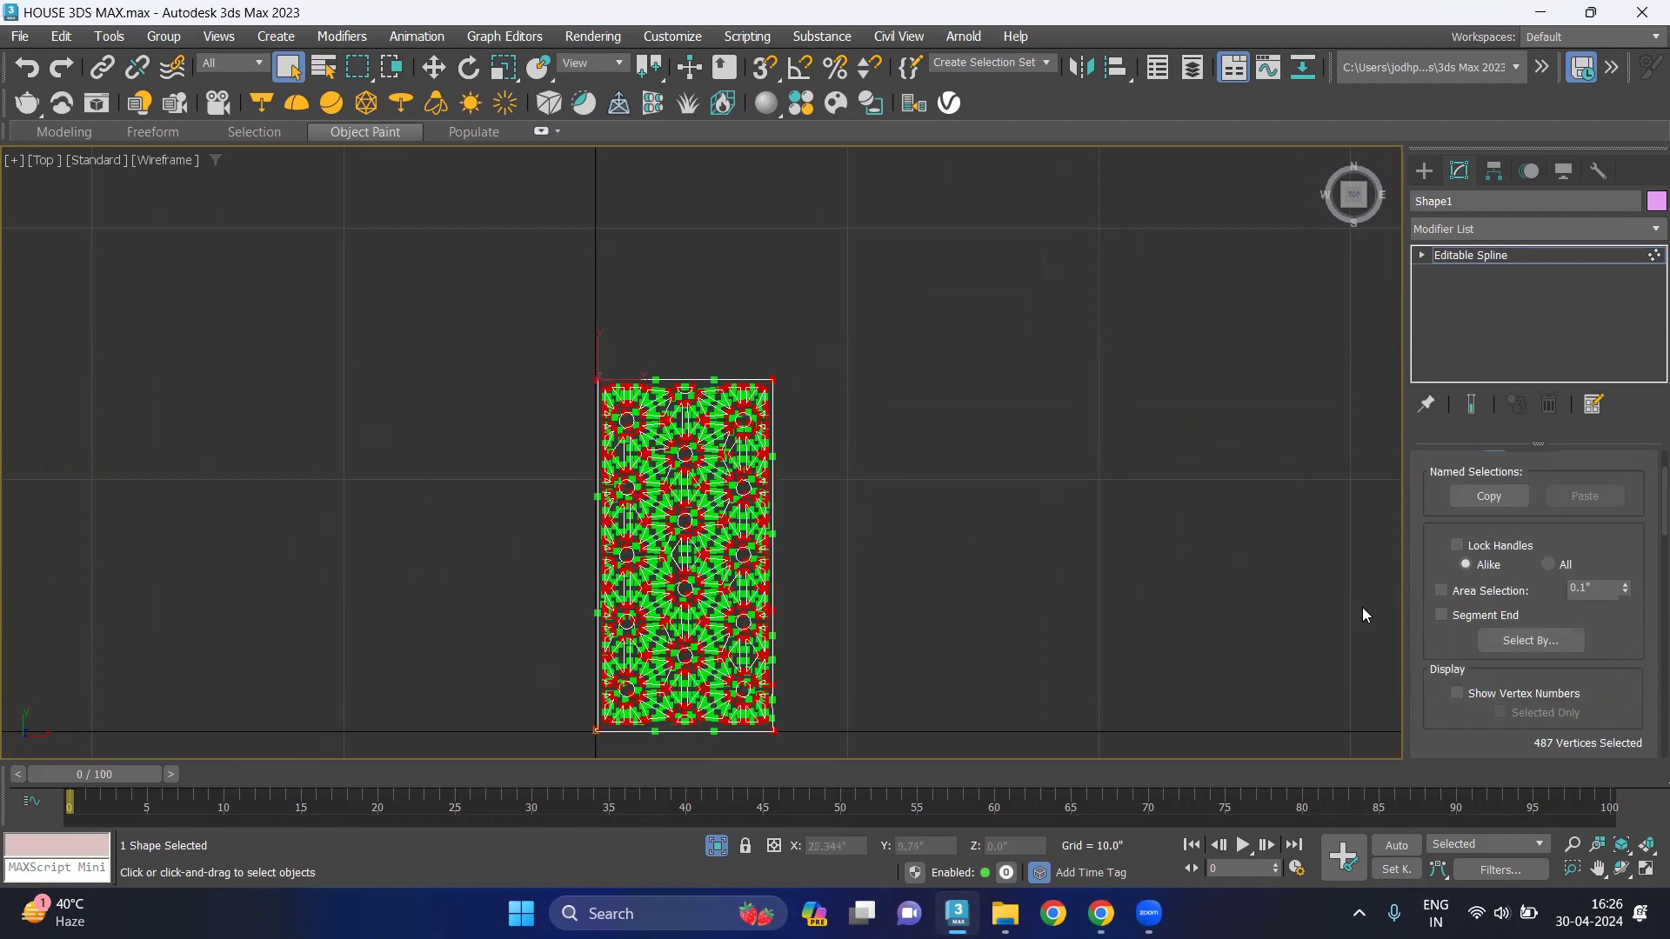
Try fusing the selected vertices, then undo the fuse.
scroll(1599, 615, down, 2)
scroll(1606, 603, down, 2)
scroll(1606, 603, down, 3)
scroll(1614, 603, down, 3)
scroll(1623, 602, down, 3)
scroll(1632, 602, down, 3)
scroll(1632, 602, down, 1)
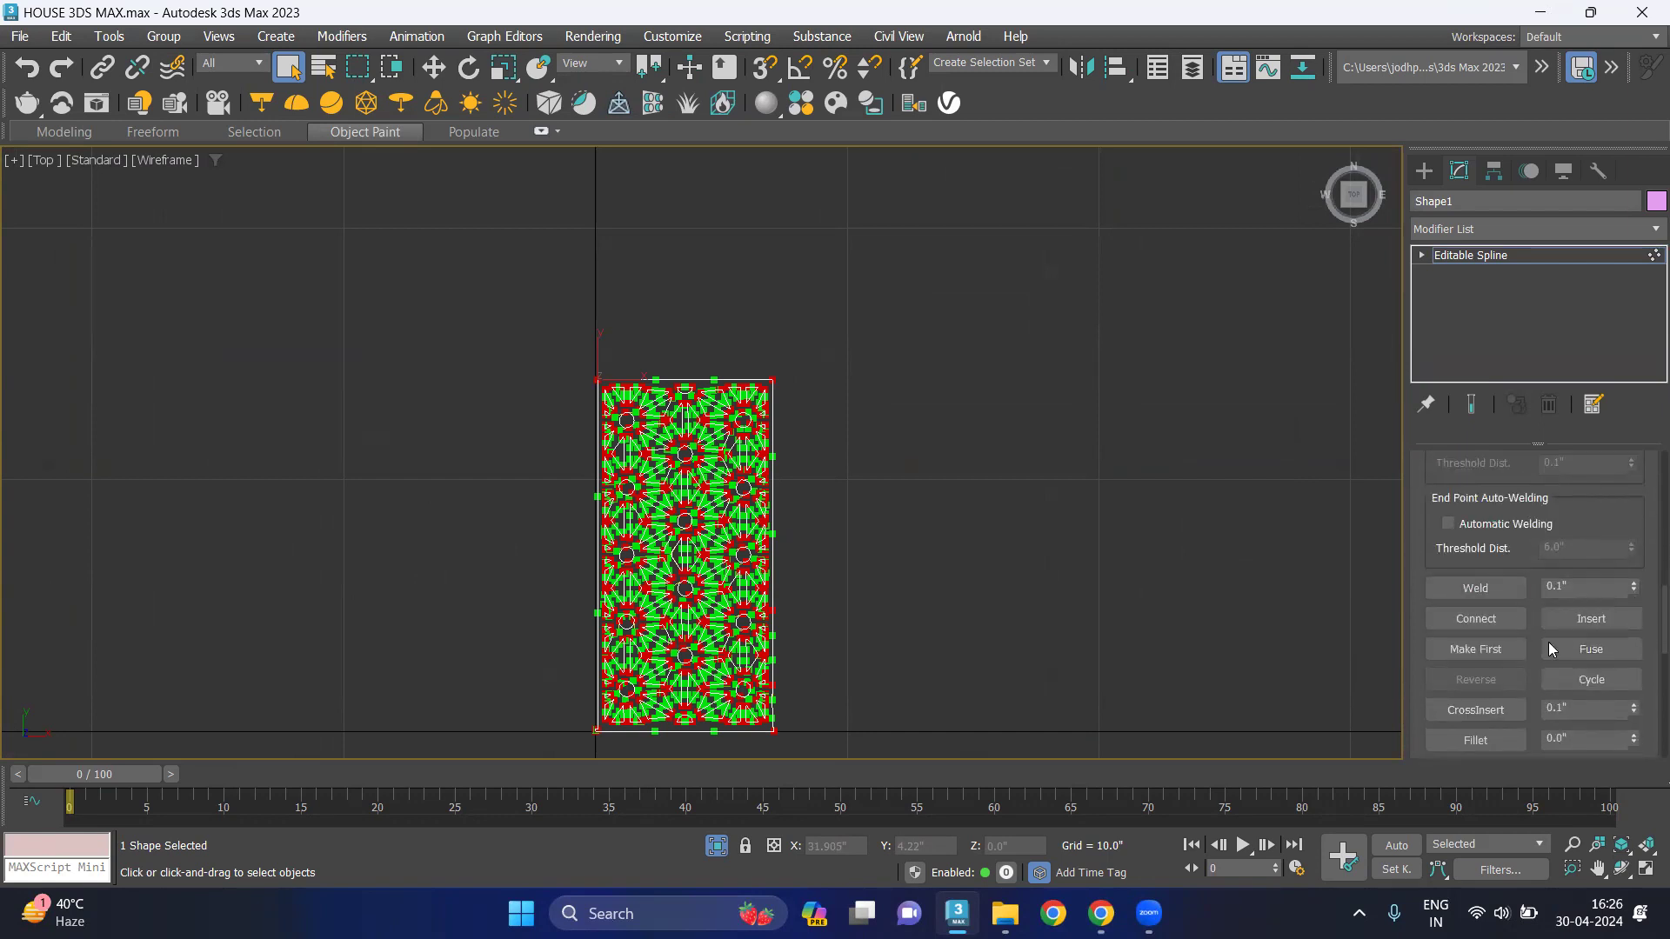
scroll(1646, 518, up, 1)
scroll(1645, 518, up, 3)
scroll(1645, 517, up, 3)
scroll(1644, 515, up, 3)
scroll(1643, 513, up, 2)
scroll(1643, 513, up, 2)
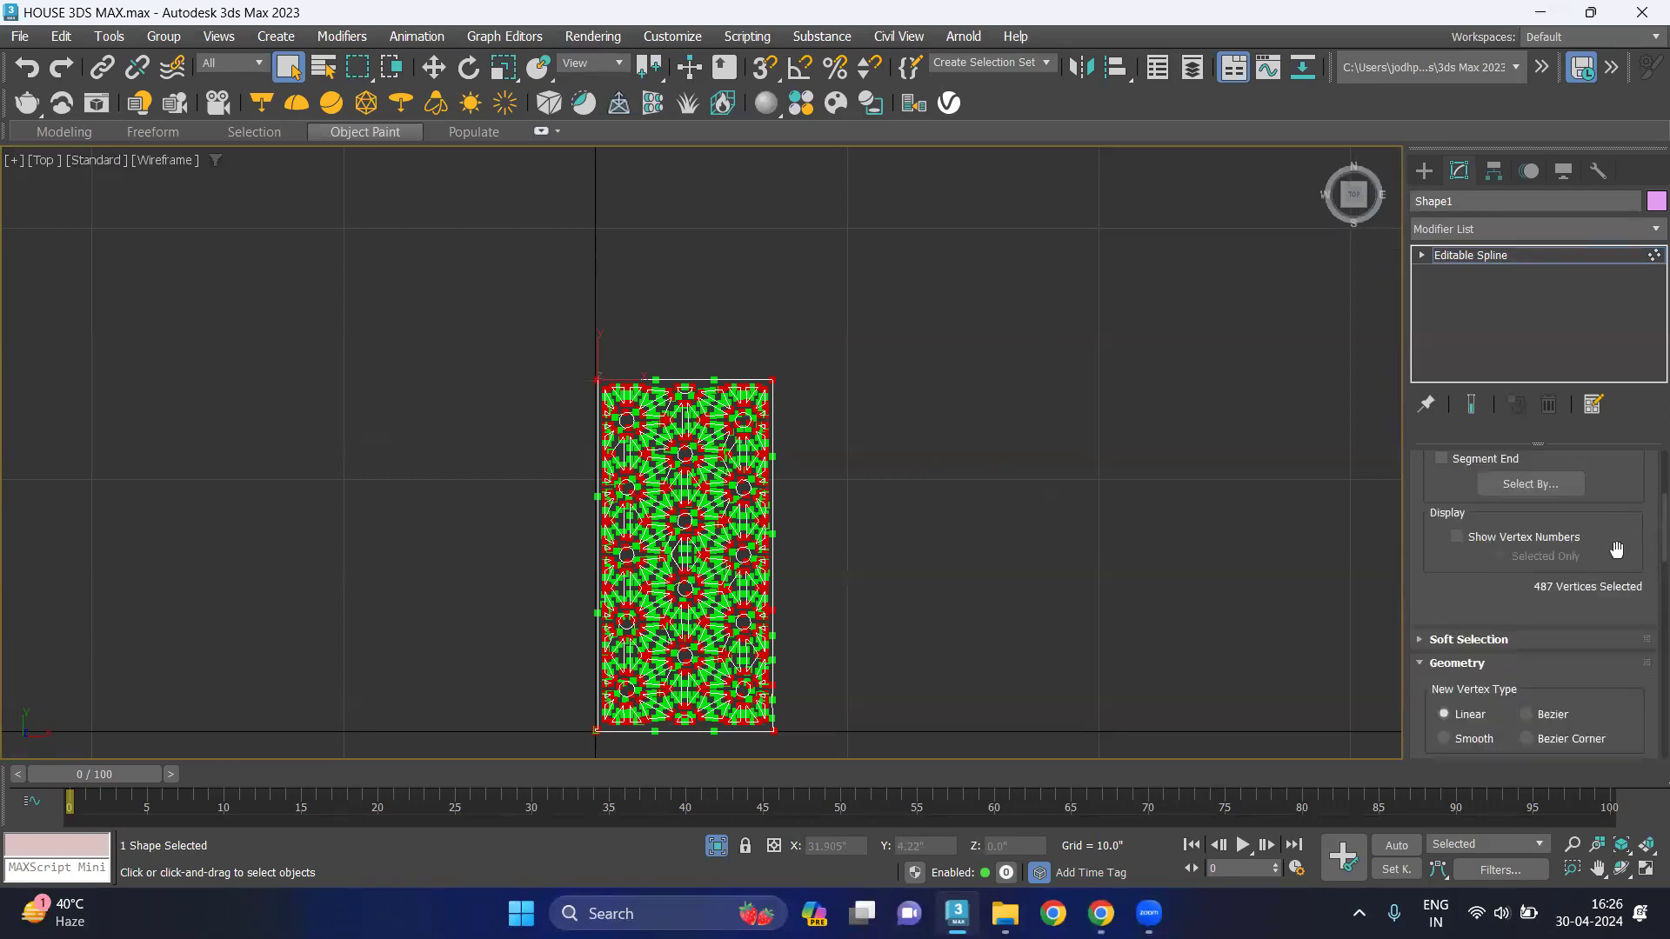
scroll(1625, 630, down, 2)
scroll(1627, 628, down, 3)
scroll(1627, 628, down, 3)
scroll(1627, 626, down, 3)
scroll(1627, 626, down, 2)
click(1623, 625)
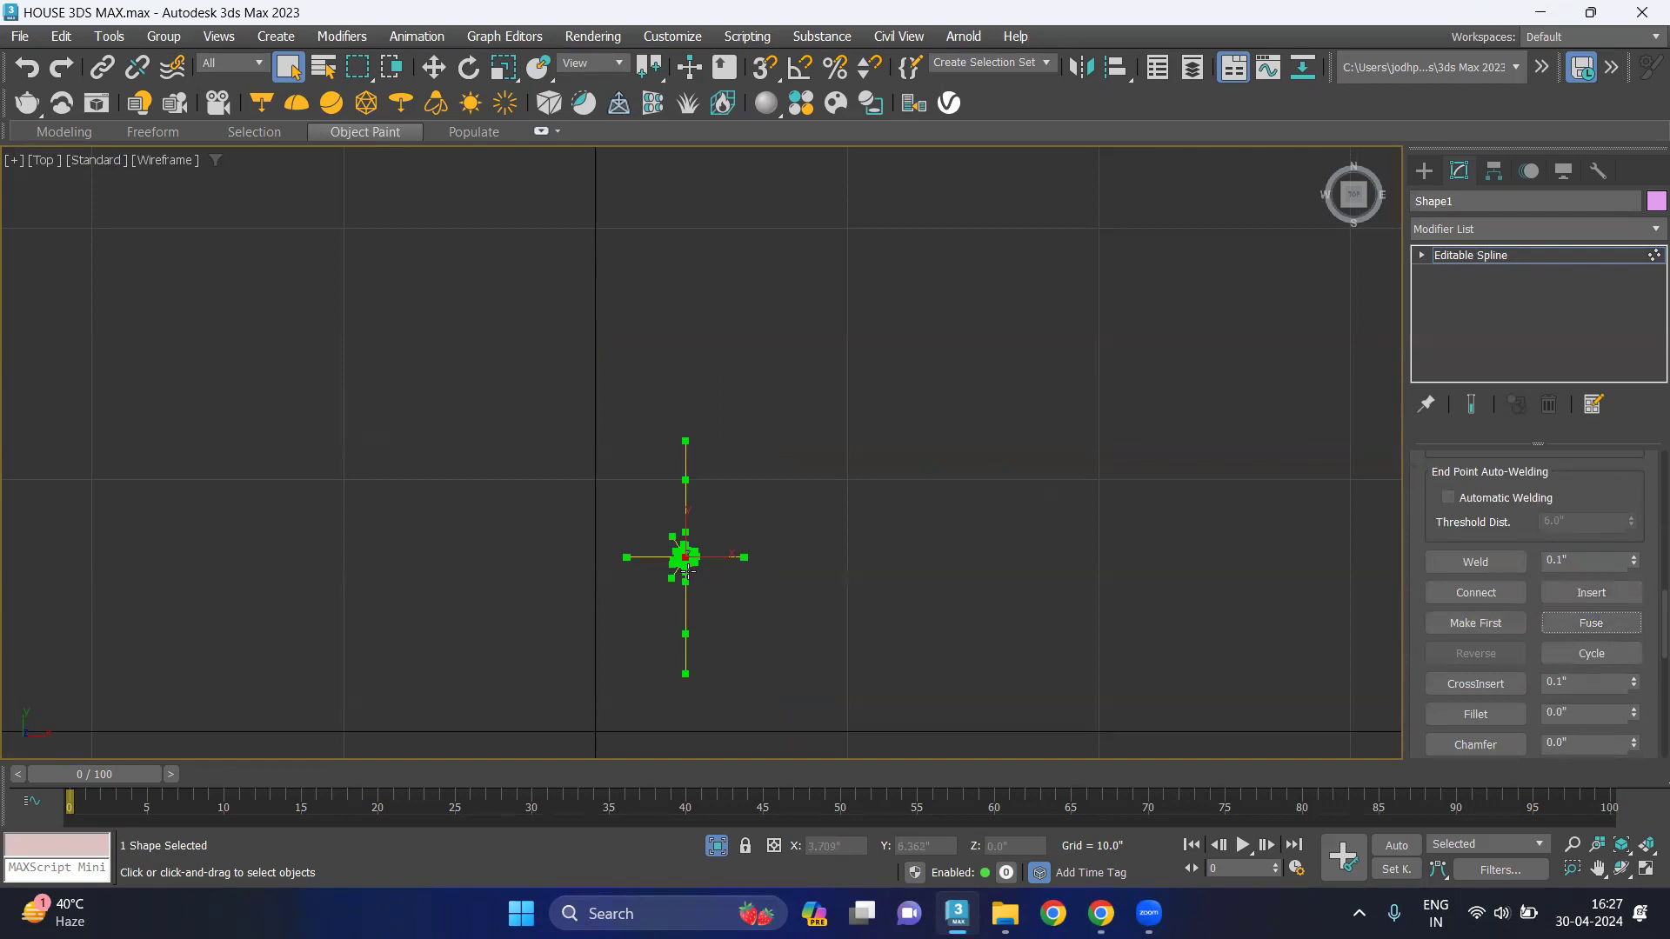
key(ctrl+z)
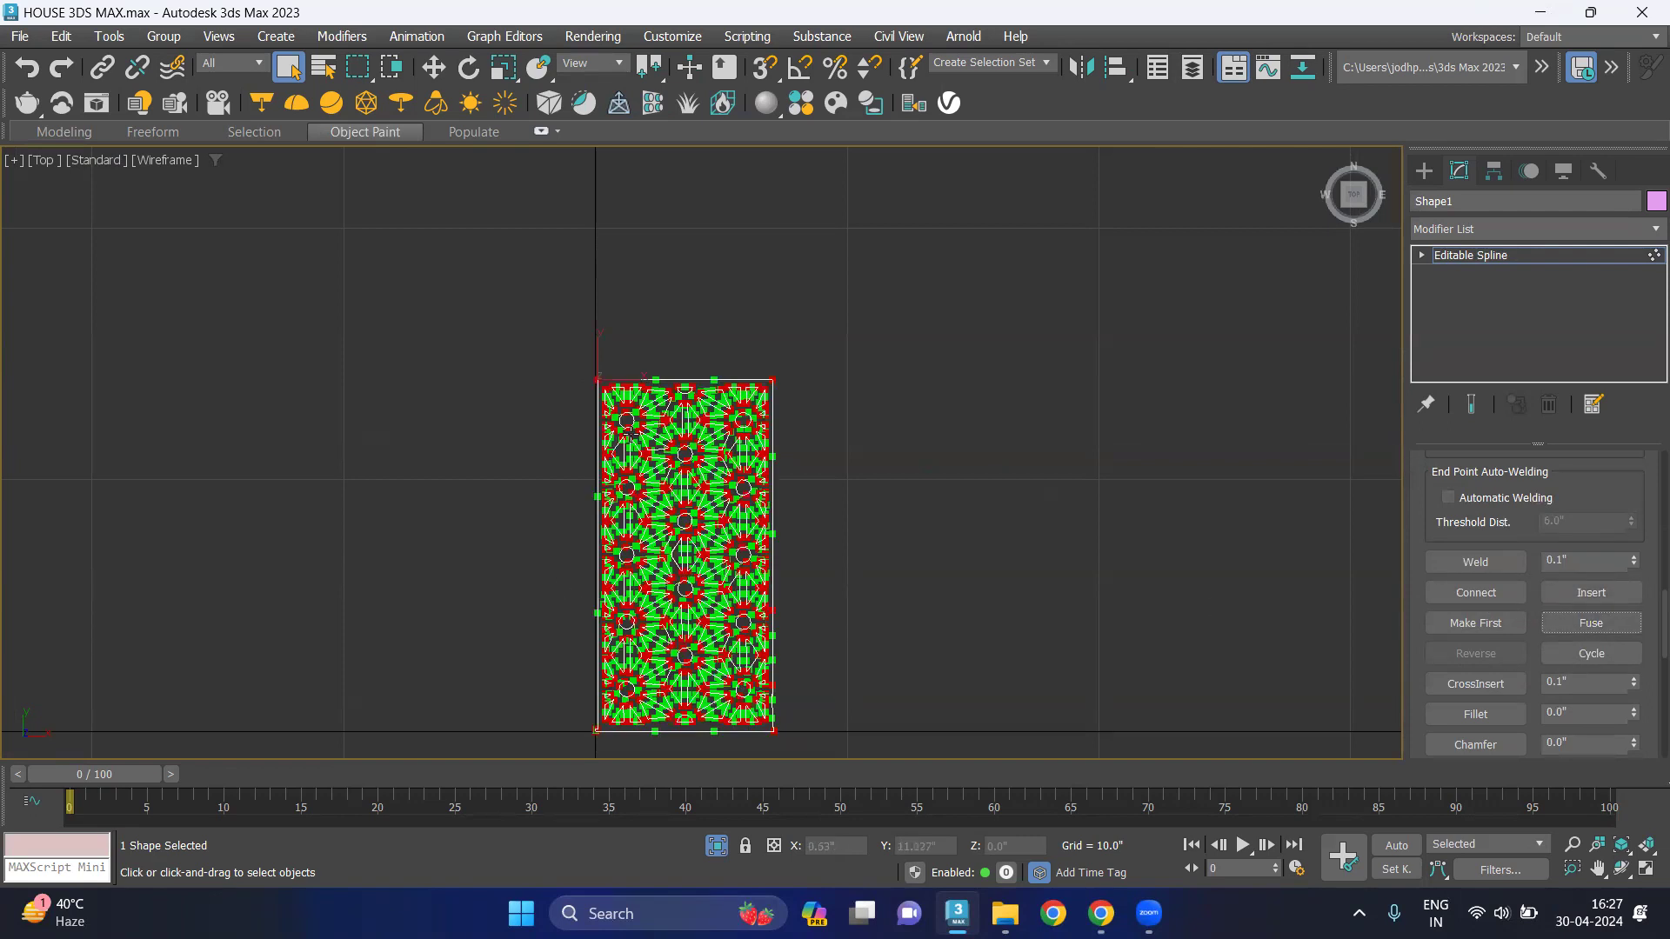
Weld the coincident vertices with a 0.1" threshold.
click(1488, 564)
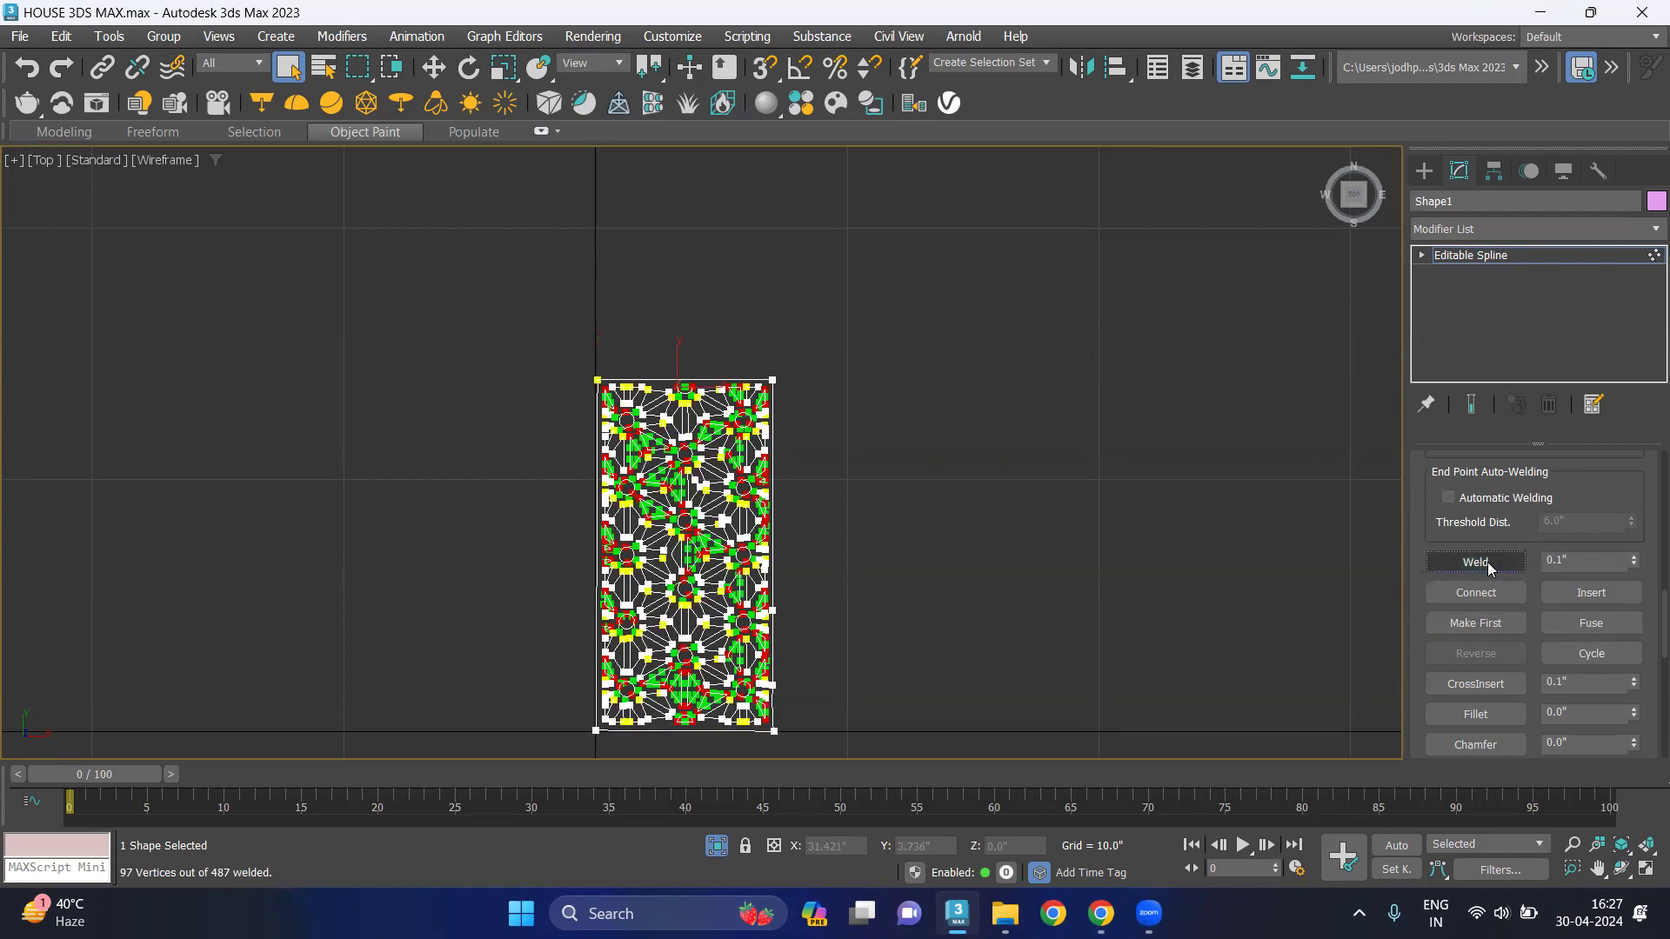
scroll(687, 435, up, 2)
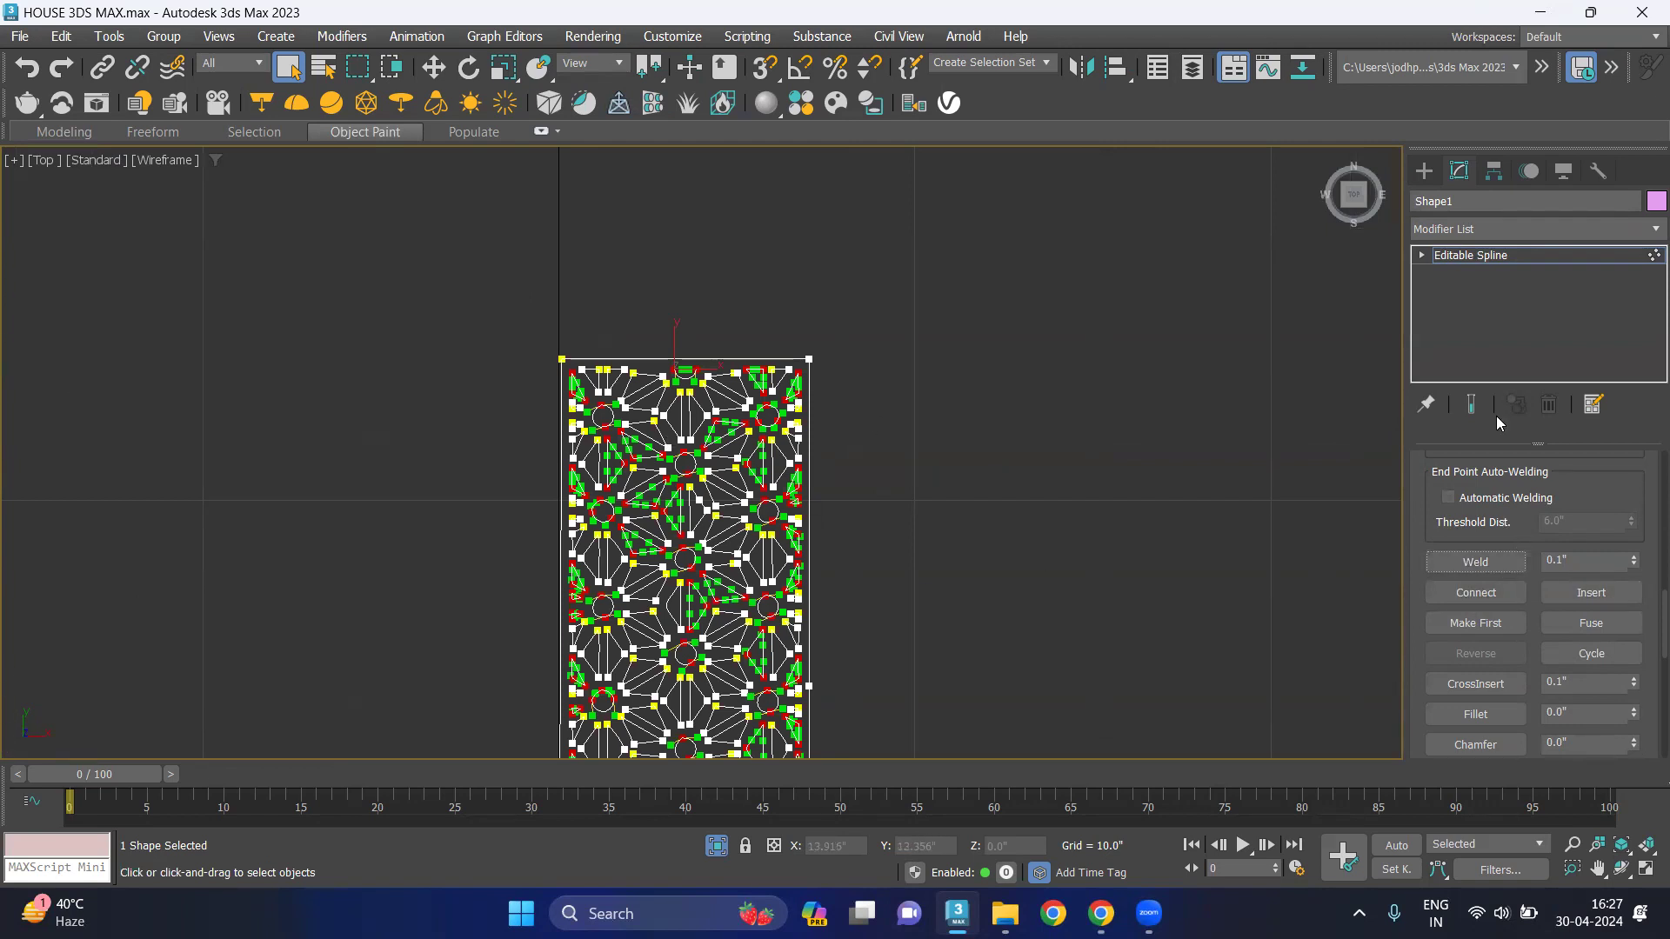
scroll(1644, 474, up, 1)
scroll(1640, 496, up, 3)
scroll(1635, 504, up, 3)
scroll(1636, 505, up, 2)
scroll(1634, 505, up, 2)
scroll(1631, 505, up, 2)
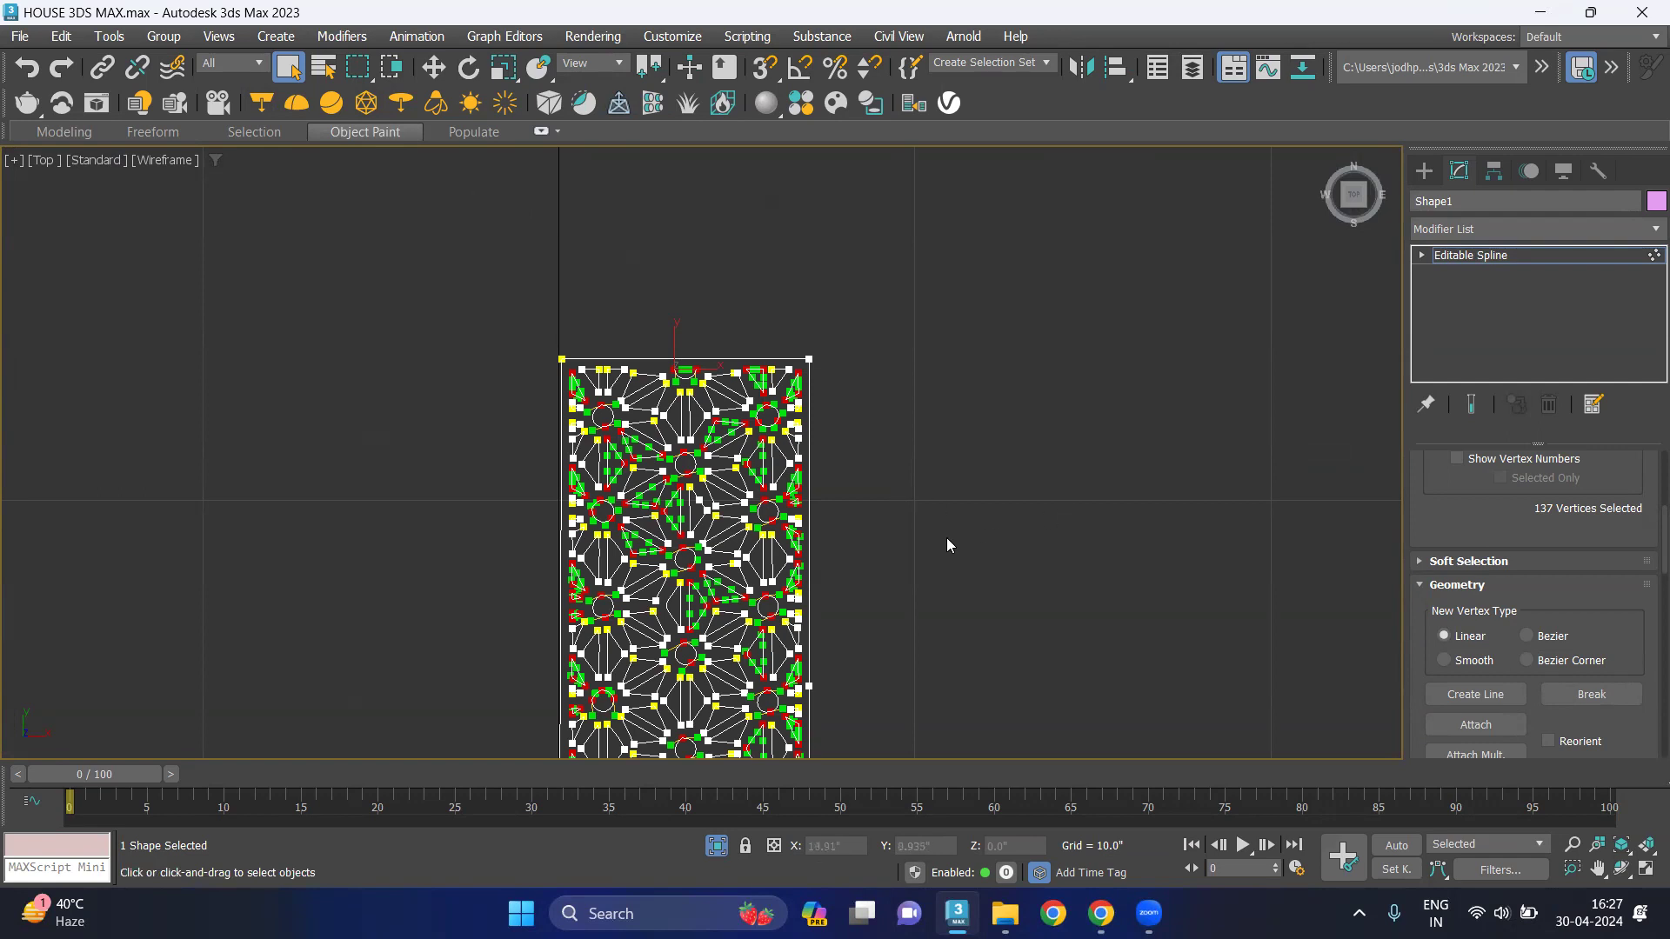
Exit vertex editing and switch to the shaded Perspective view.
key(1)
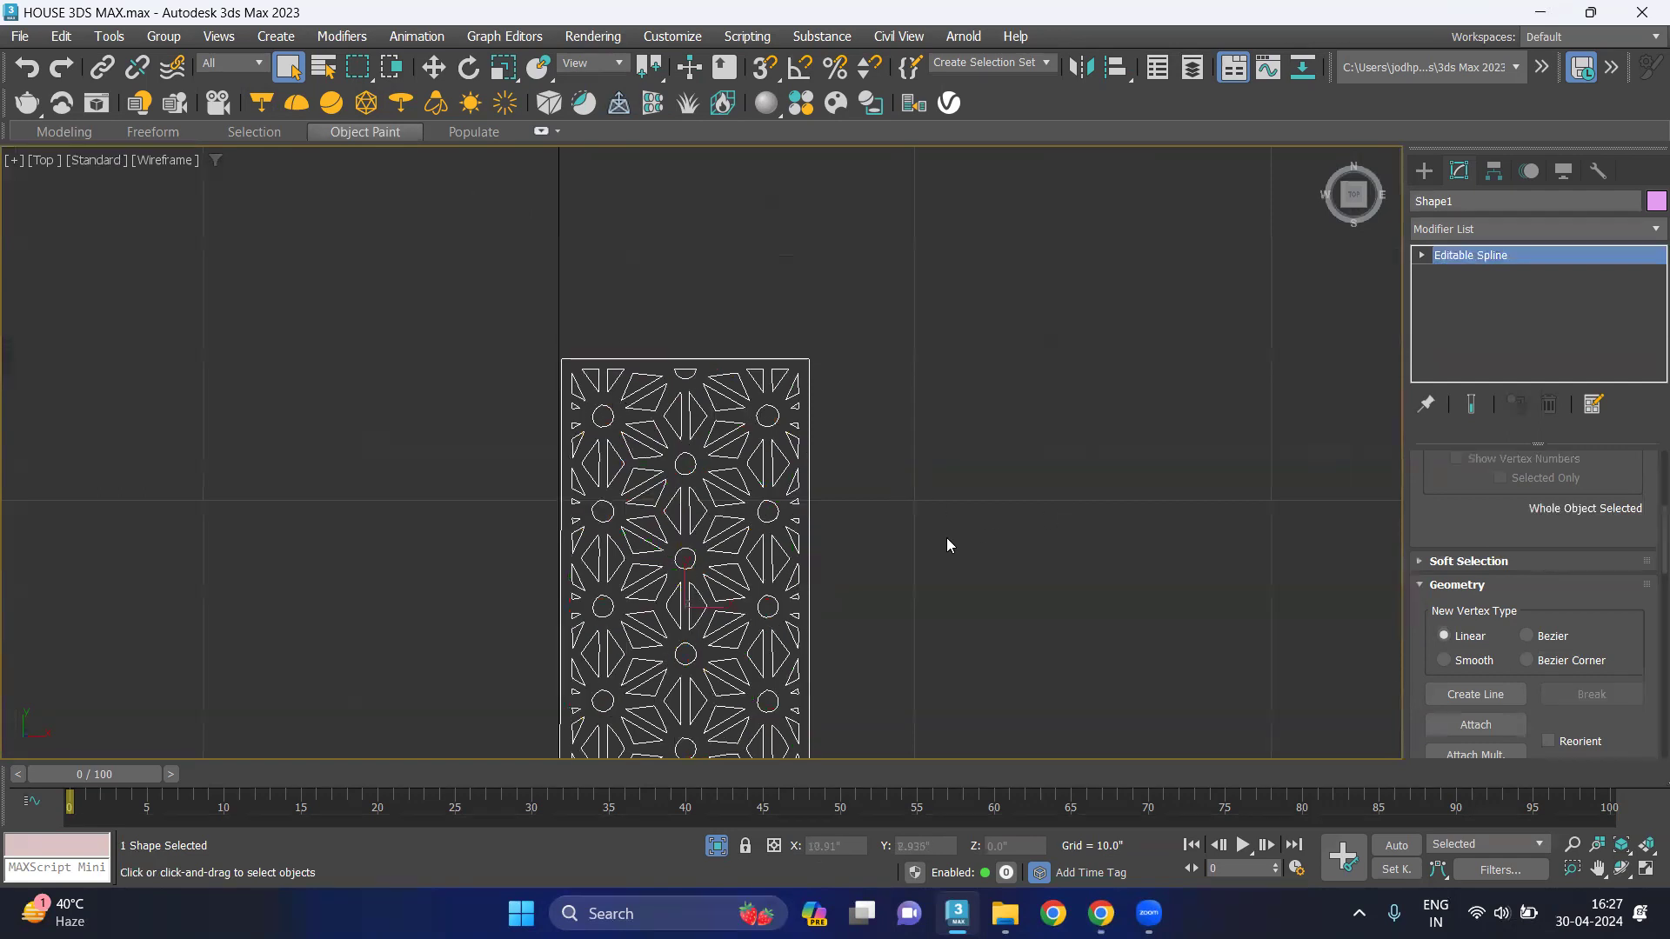
scroll(657, 520, up, 2)
scroll(663, 550, up, 2)
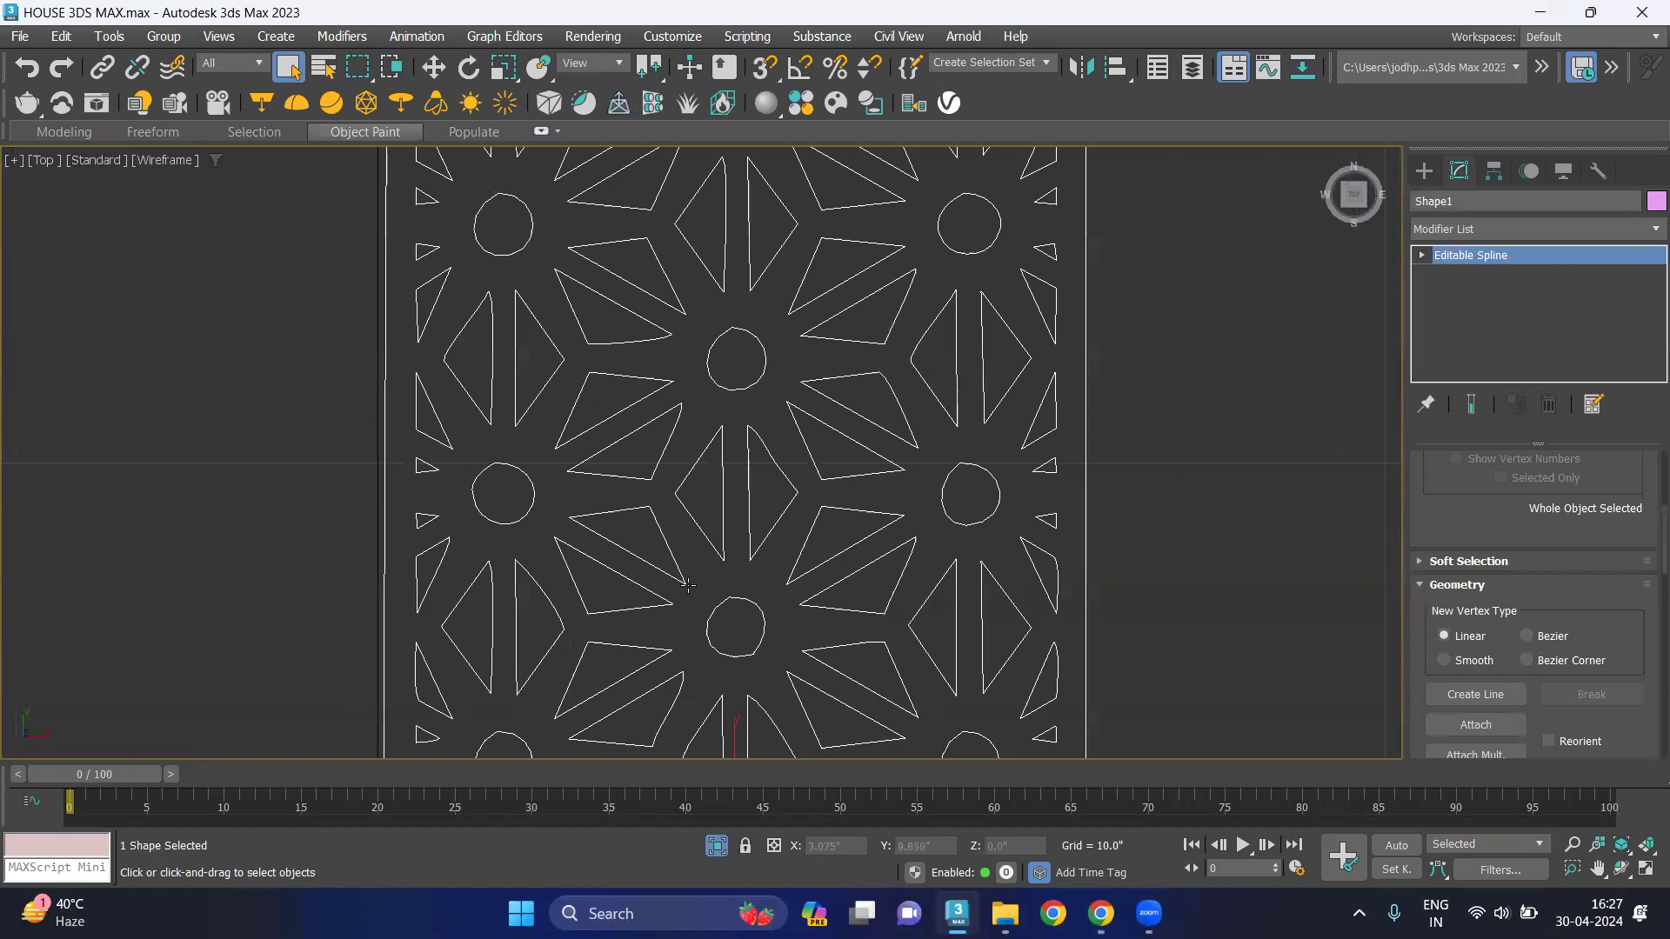
scroll(666, 548, up, 3)
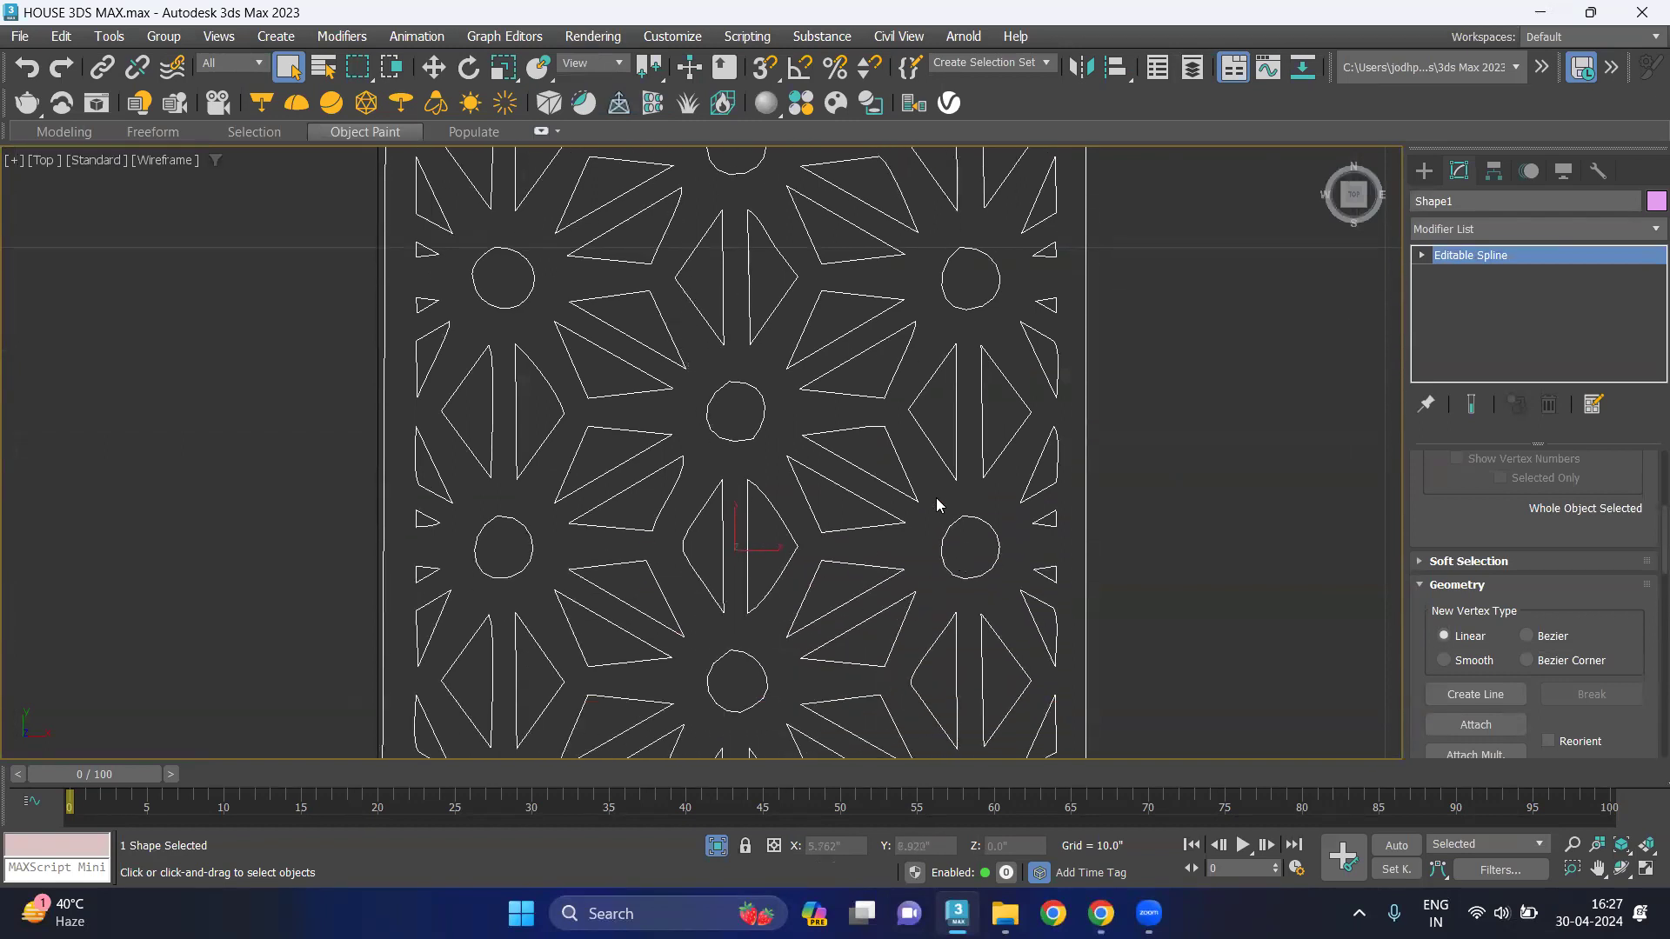
scroll(870, 470, down, 4)
scroll(869, 469, down, 6)
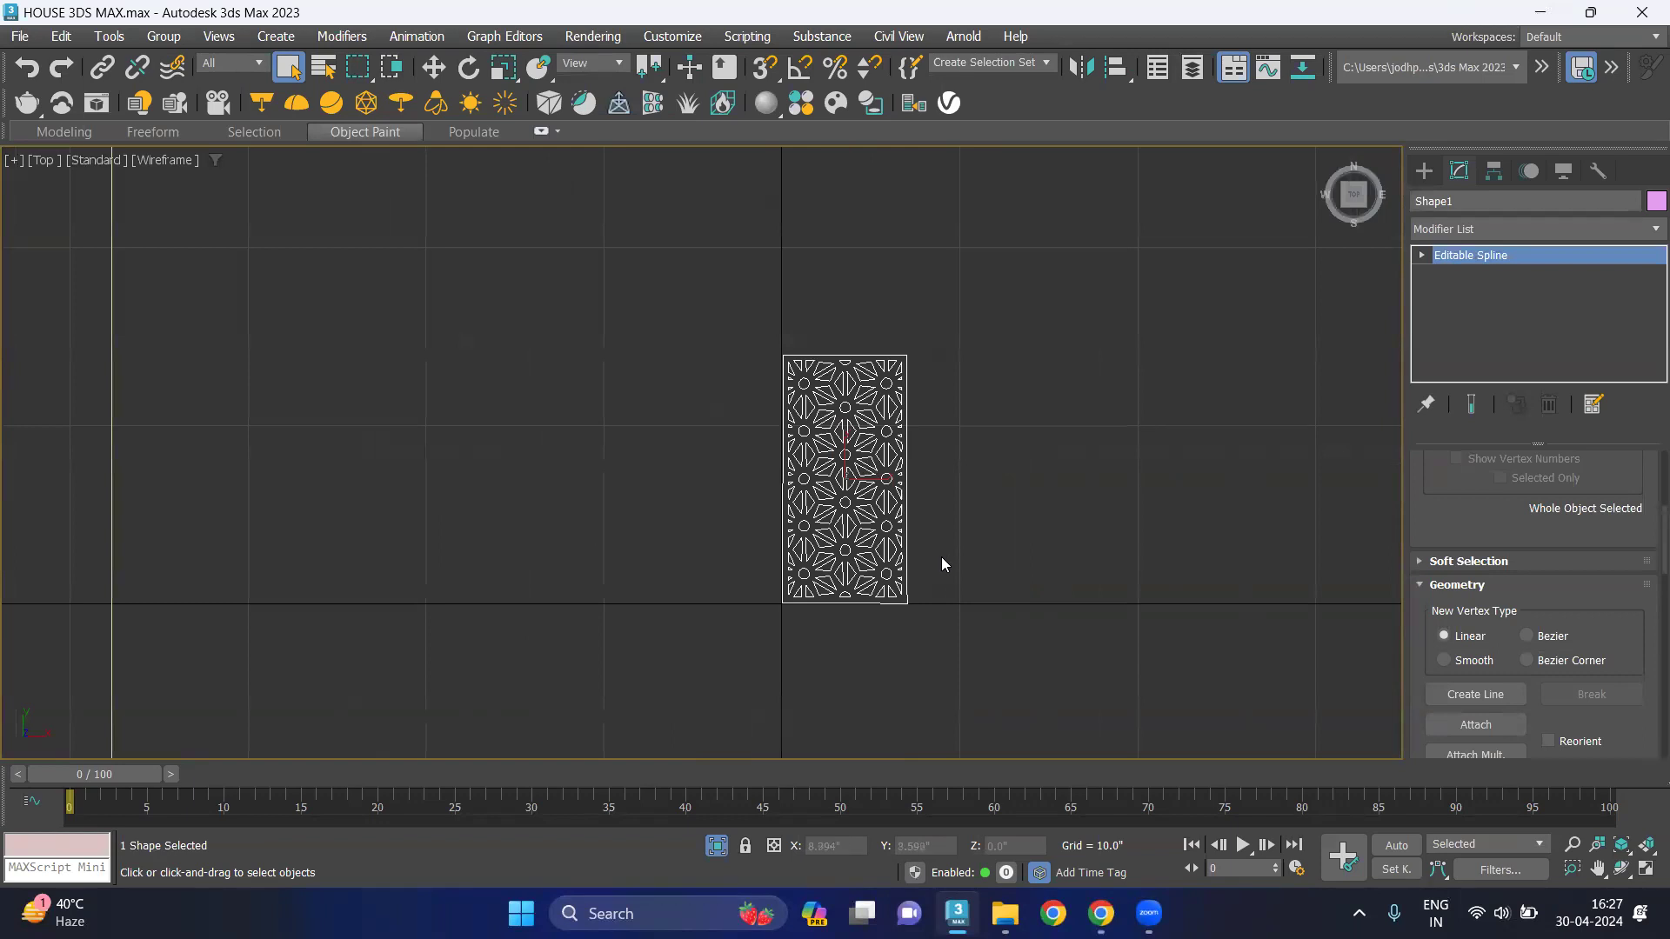
key(p)
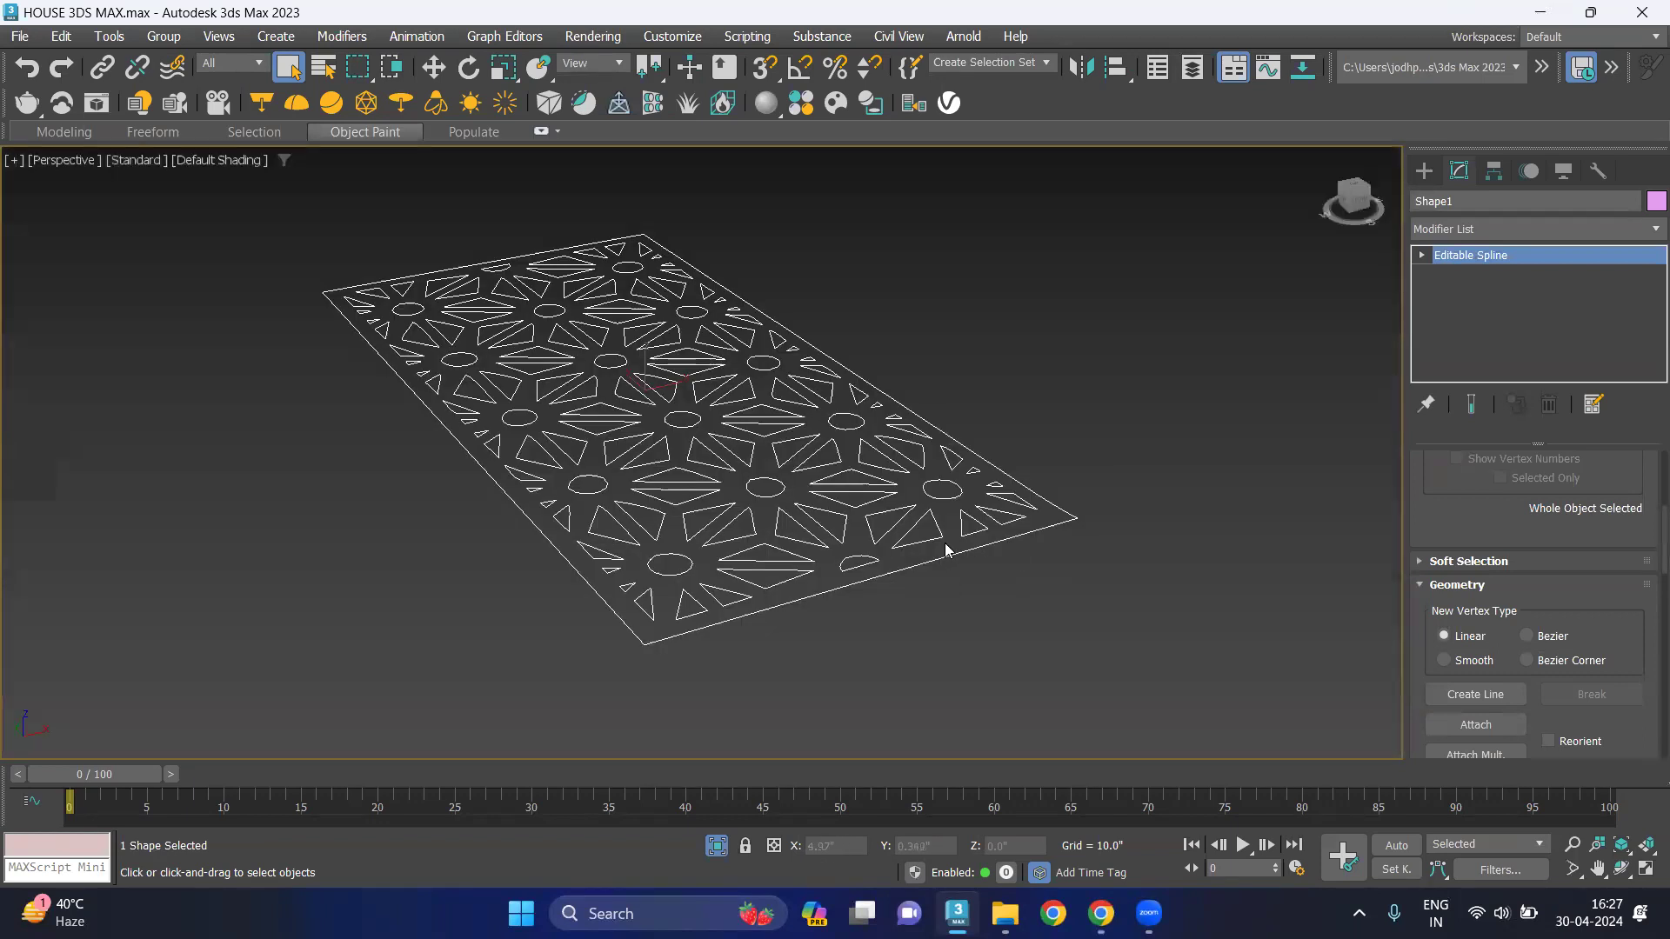
Add an Extrude modifier to the jali spline with Amount 1.0".
click(1456, 231)
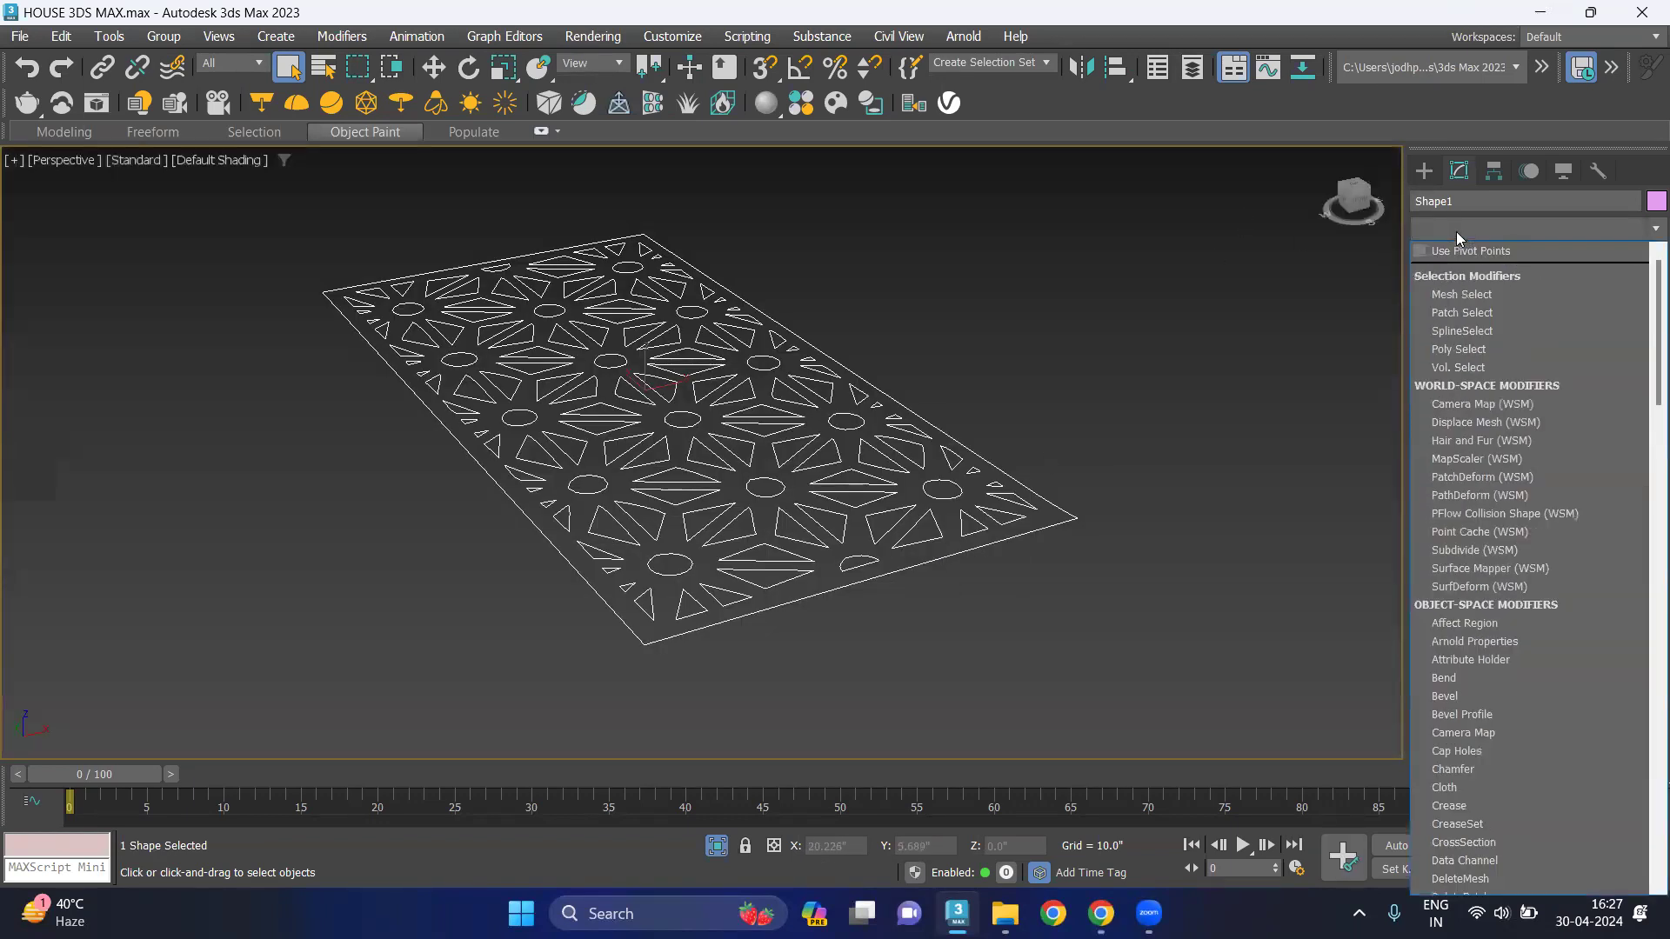
text(ex)
click(1472, 252)
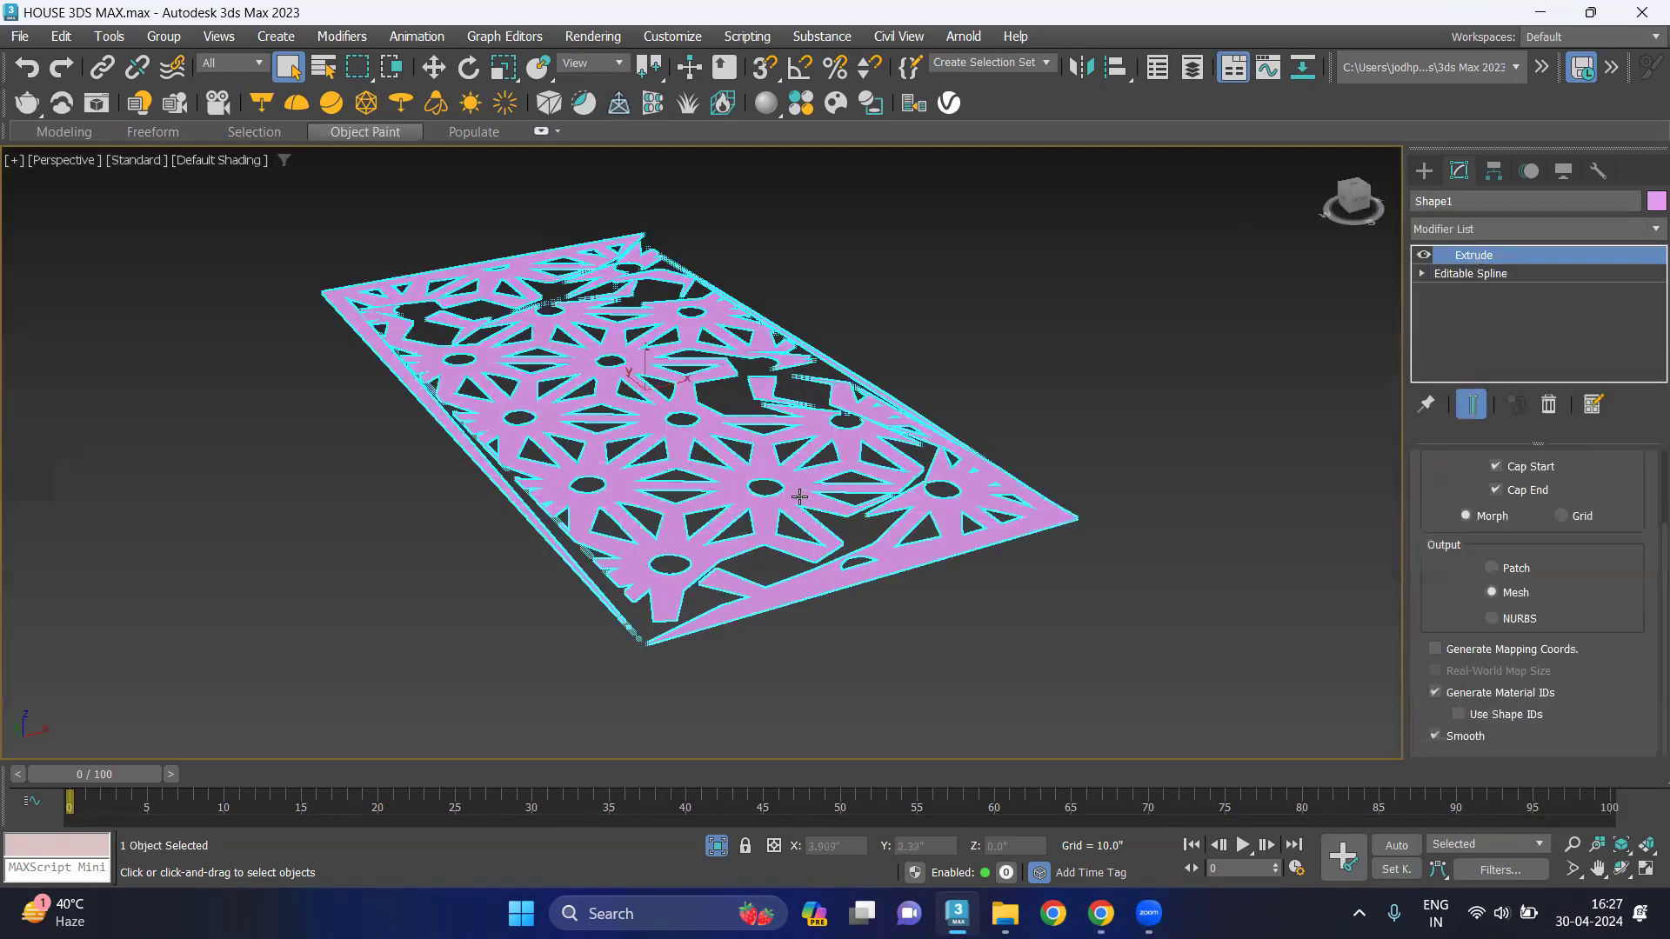
scroll(666, 615, up, 2)
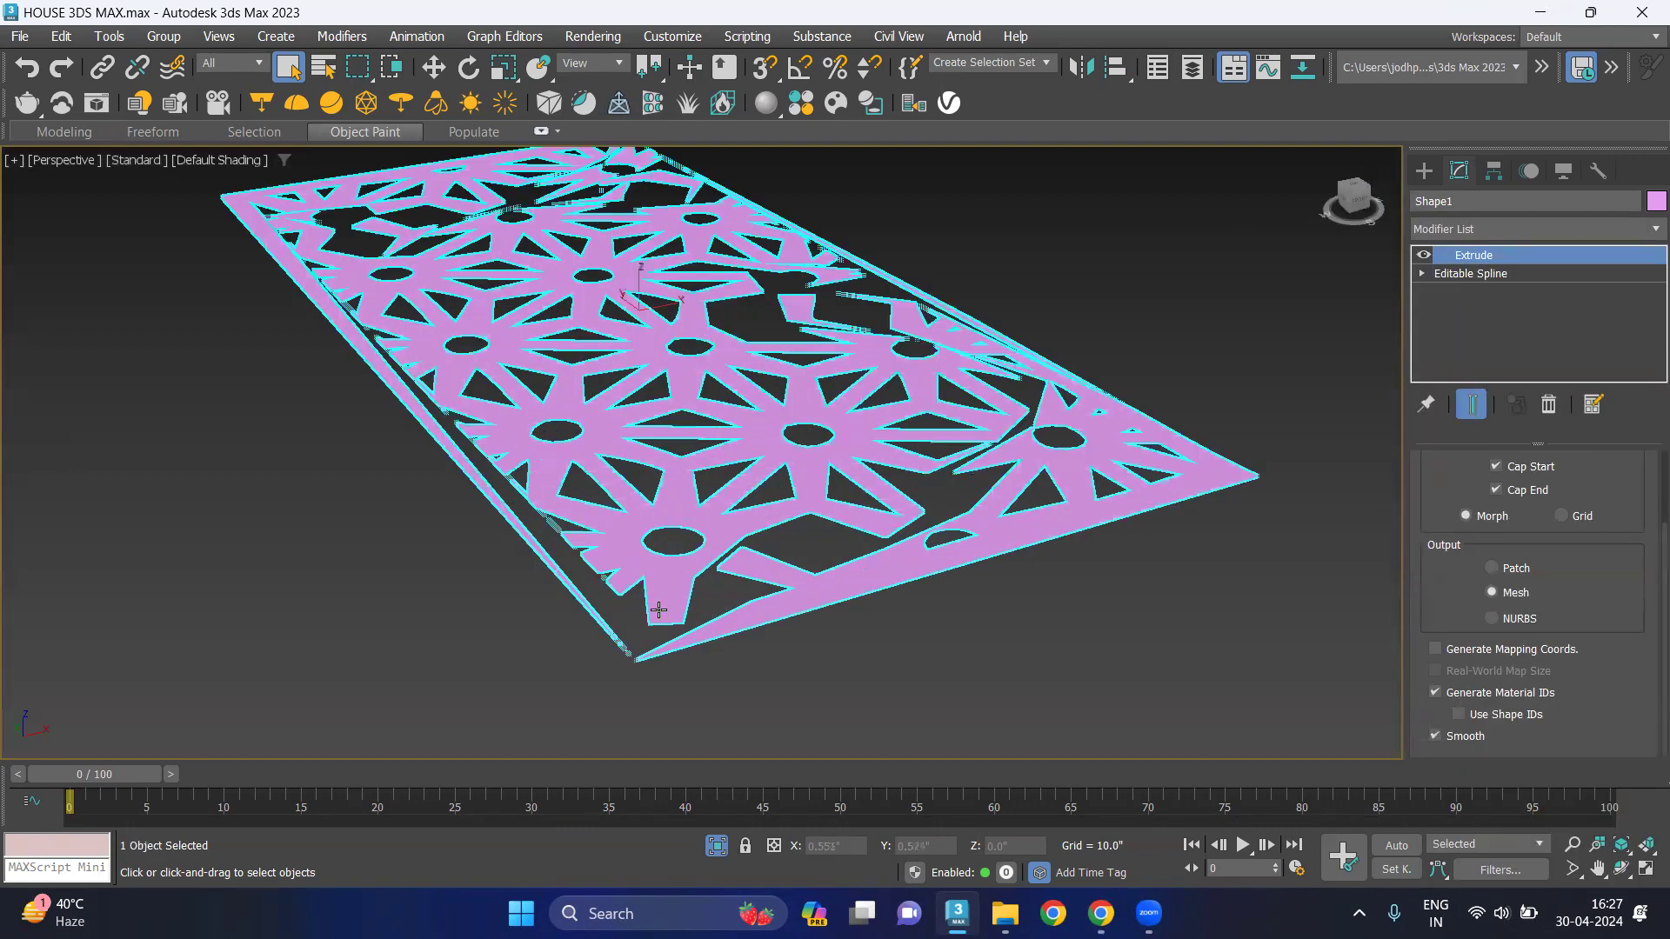
scroll(674, 600, up, 3)
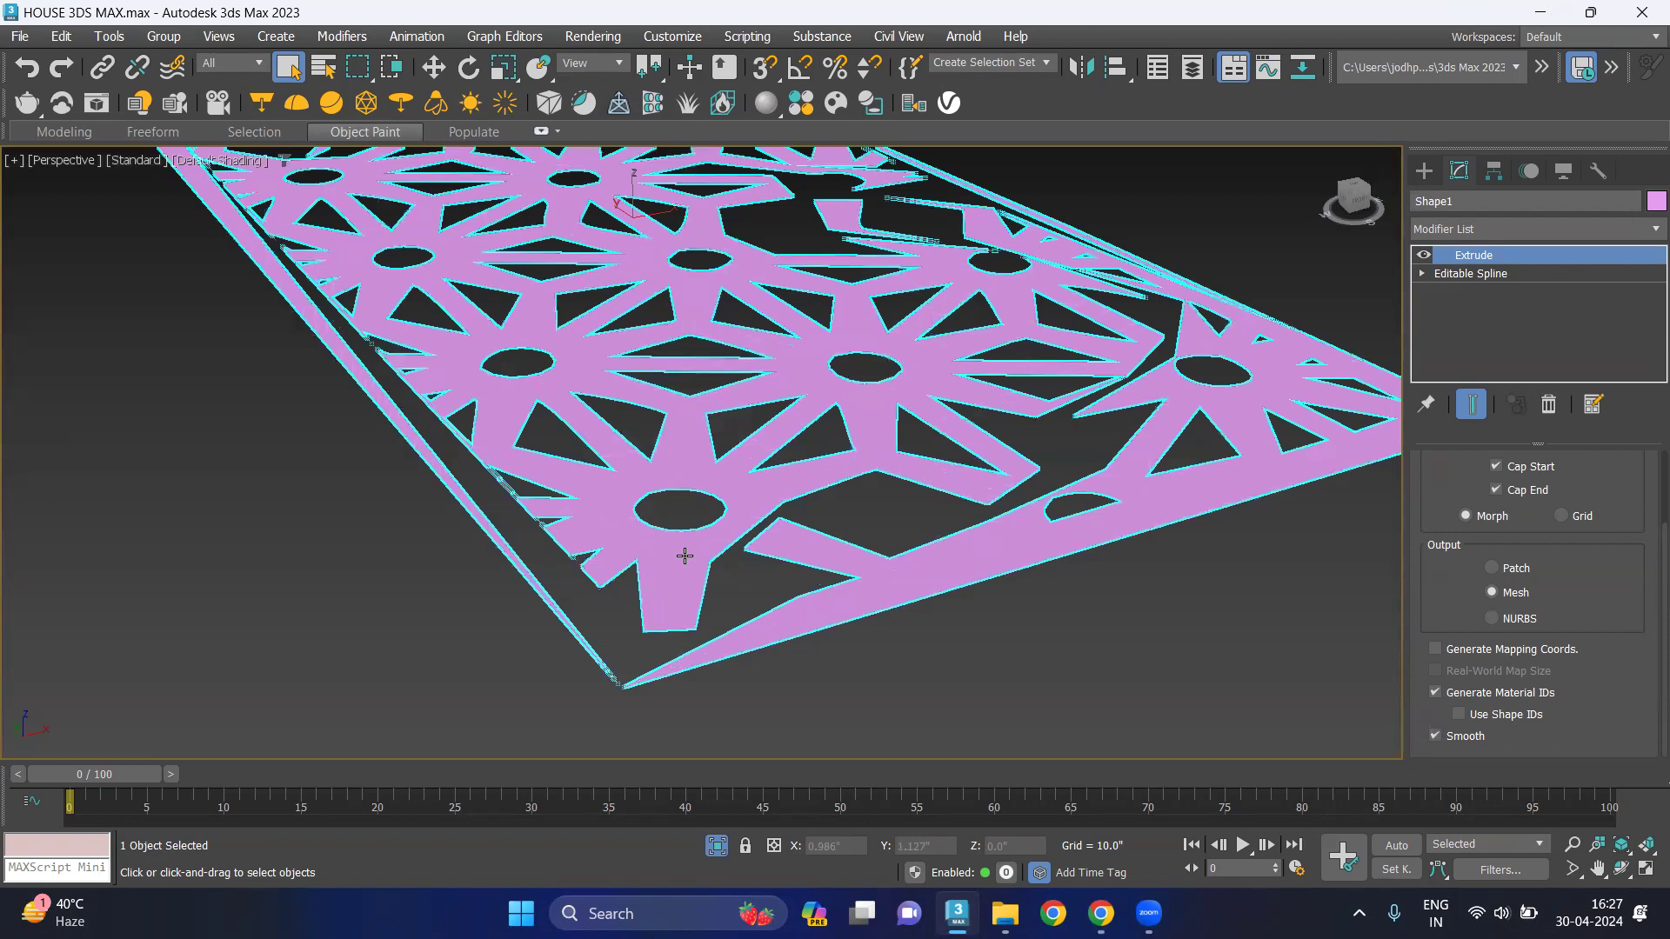
scroll(1640, 557, up, 3)
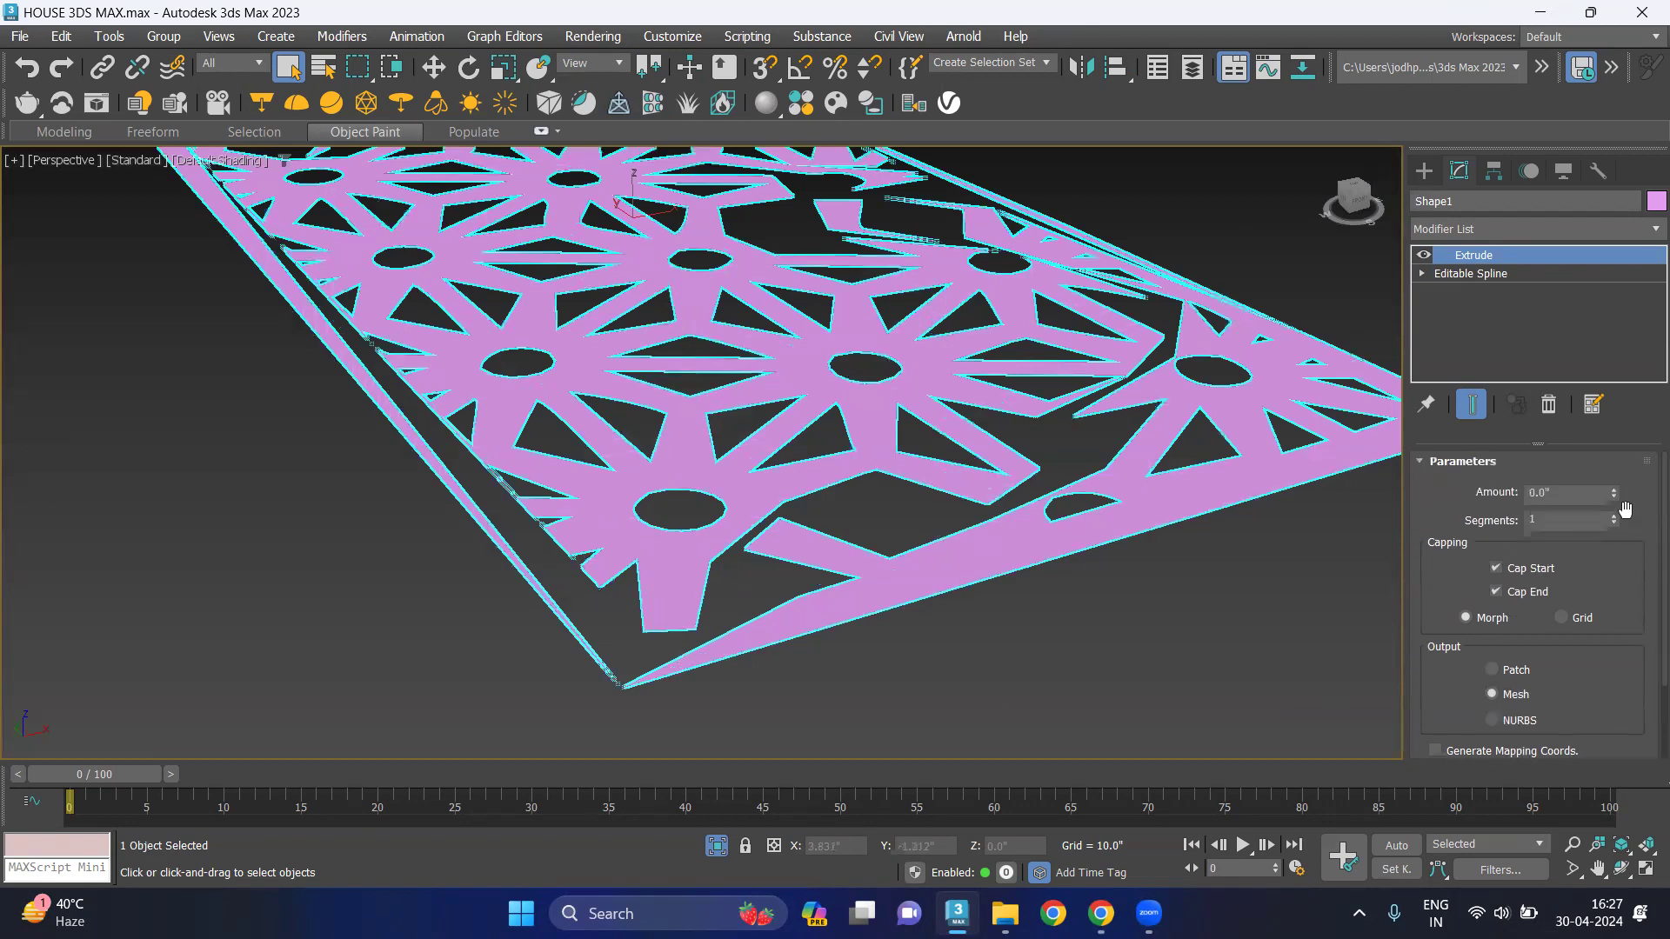
click(1615, 489)
drag(1614, 487, 1610, 479)
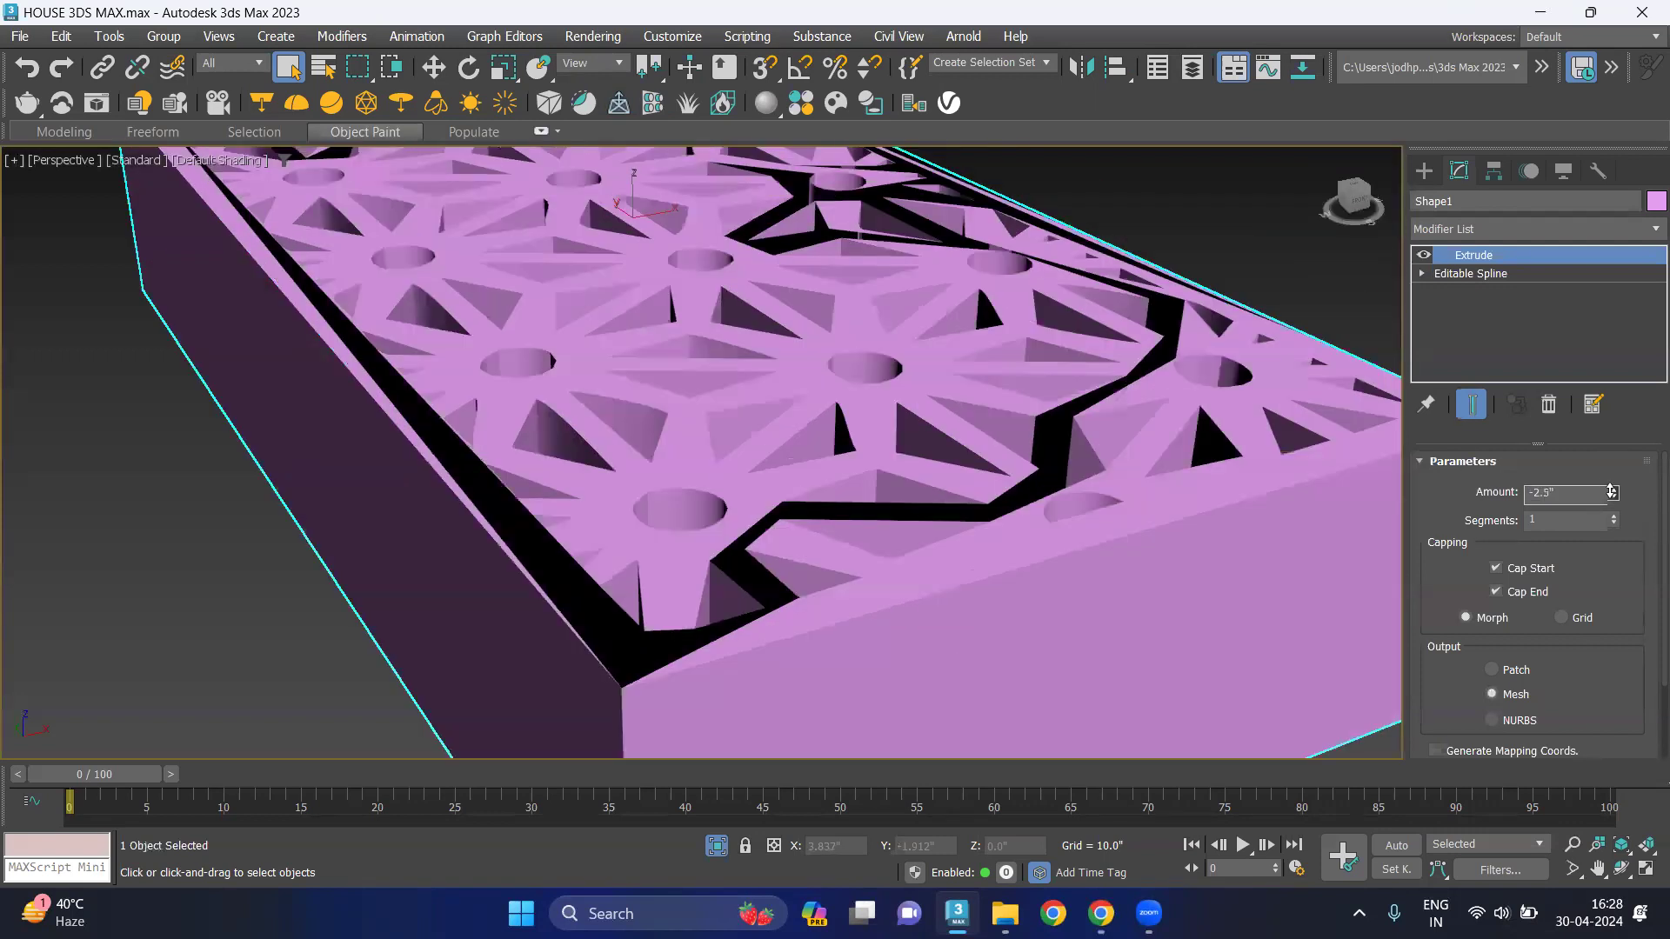
drag(1611, 483, 1612, 505)
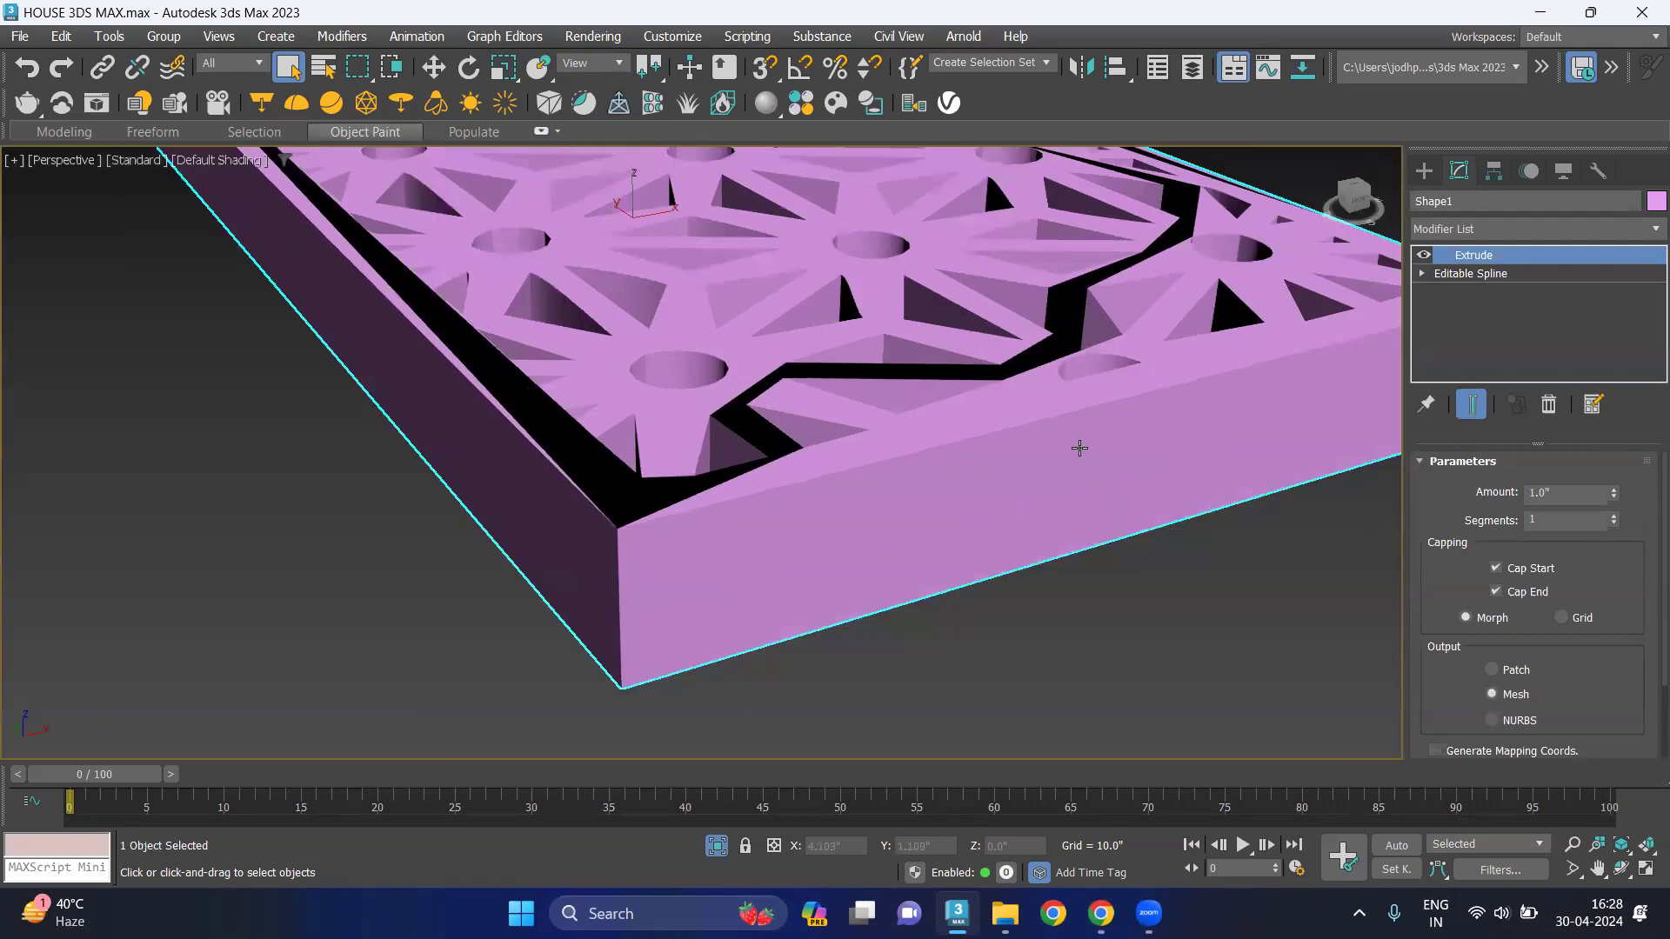
scroll(1079, 447, down, 5)
scroll(1063, 416, down, 5)
key(super)
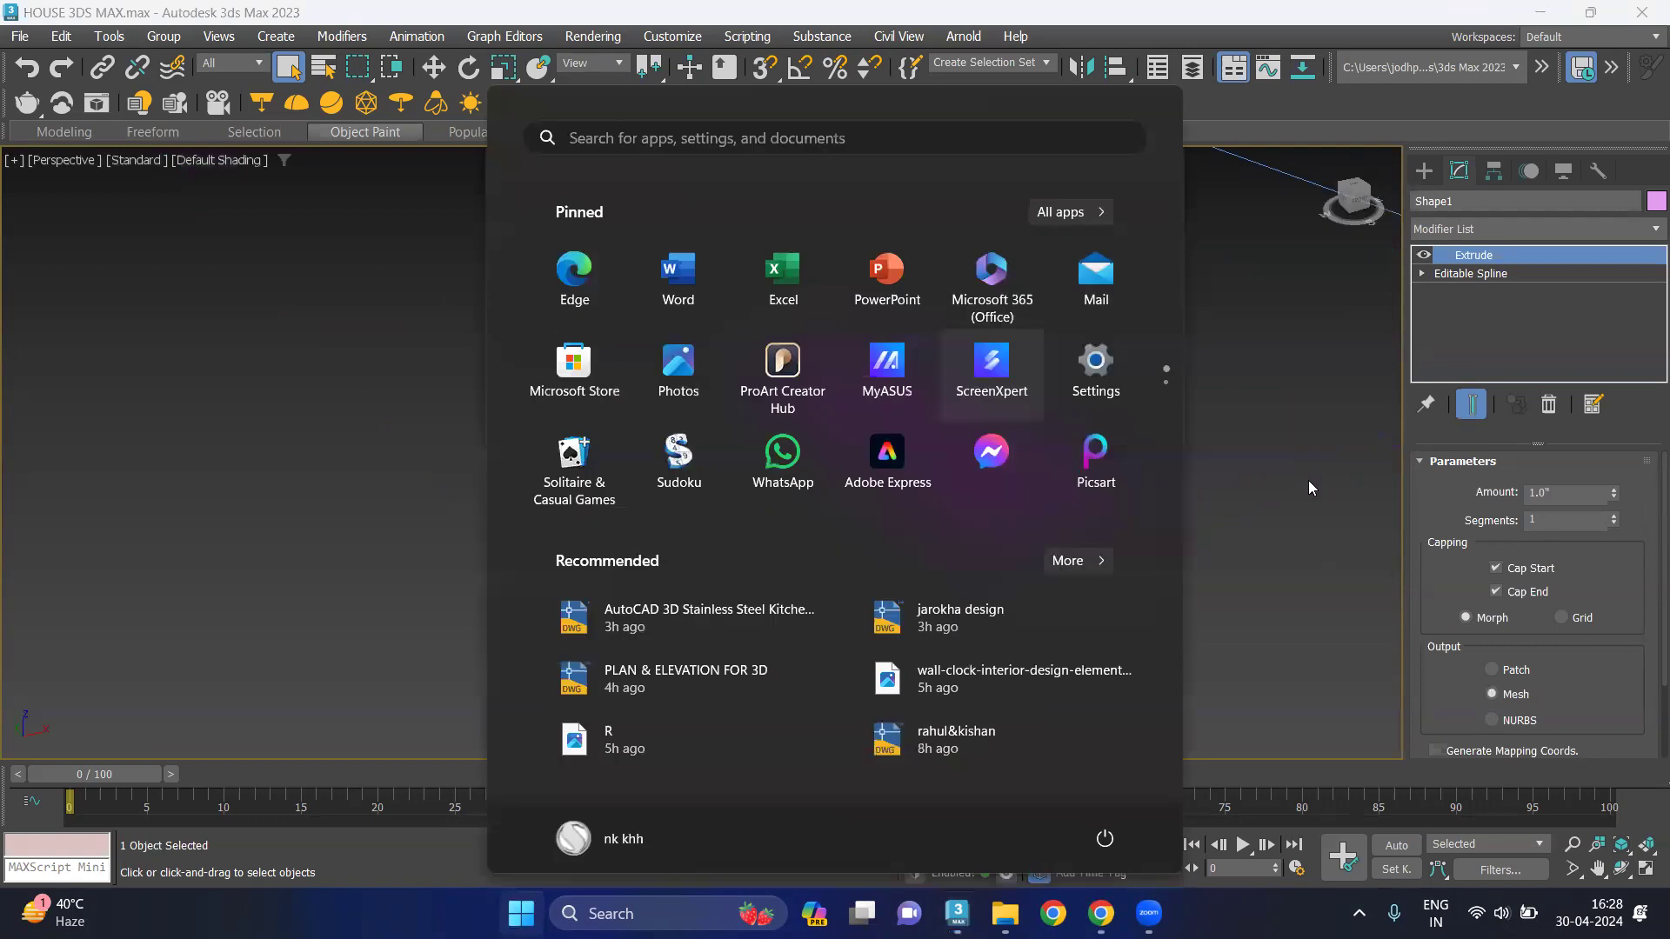
Orbit and zoom around the extruded jali slab to inspect it.
click(1308, 481)
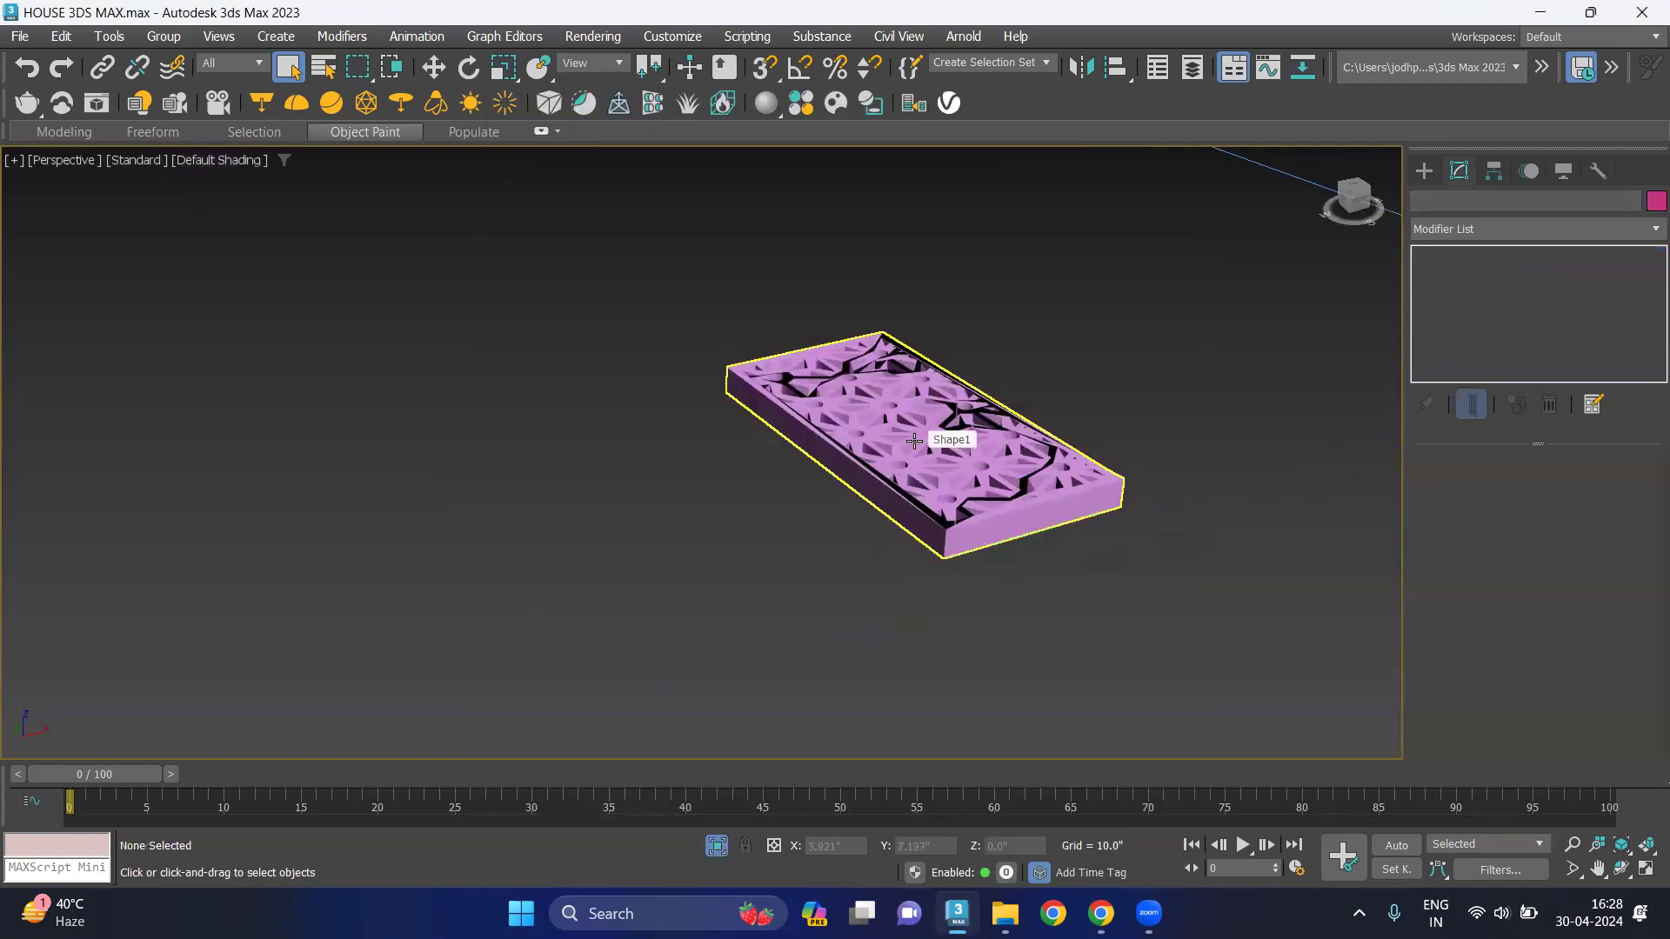
mouse_move(914, 441)
alt+middle_down()
mouse_move(840, 502)
mouse_move(852, 511)
mouse_move(992, 426)
alt+middle_up()
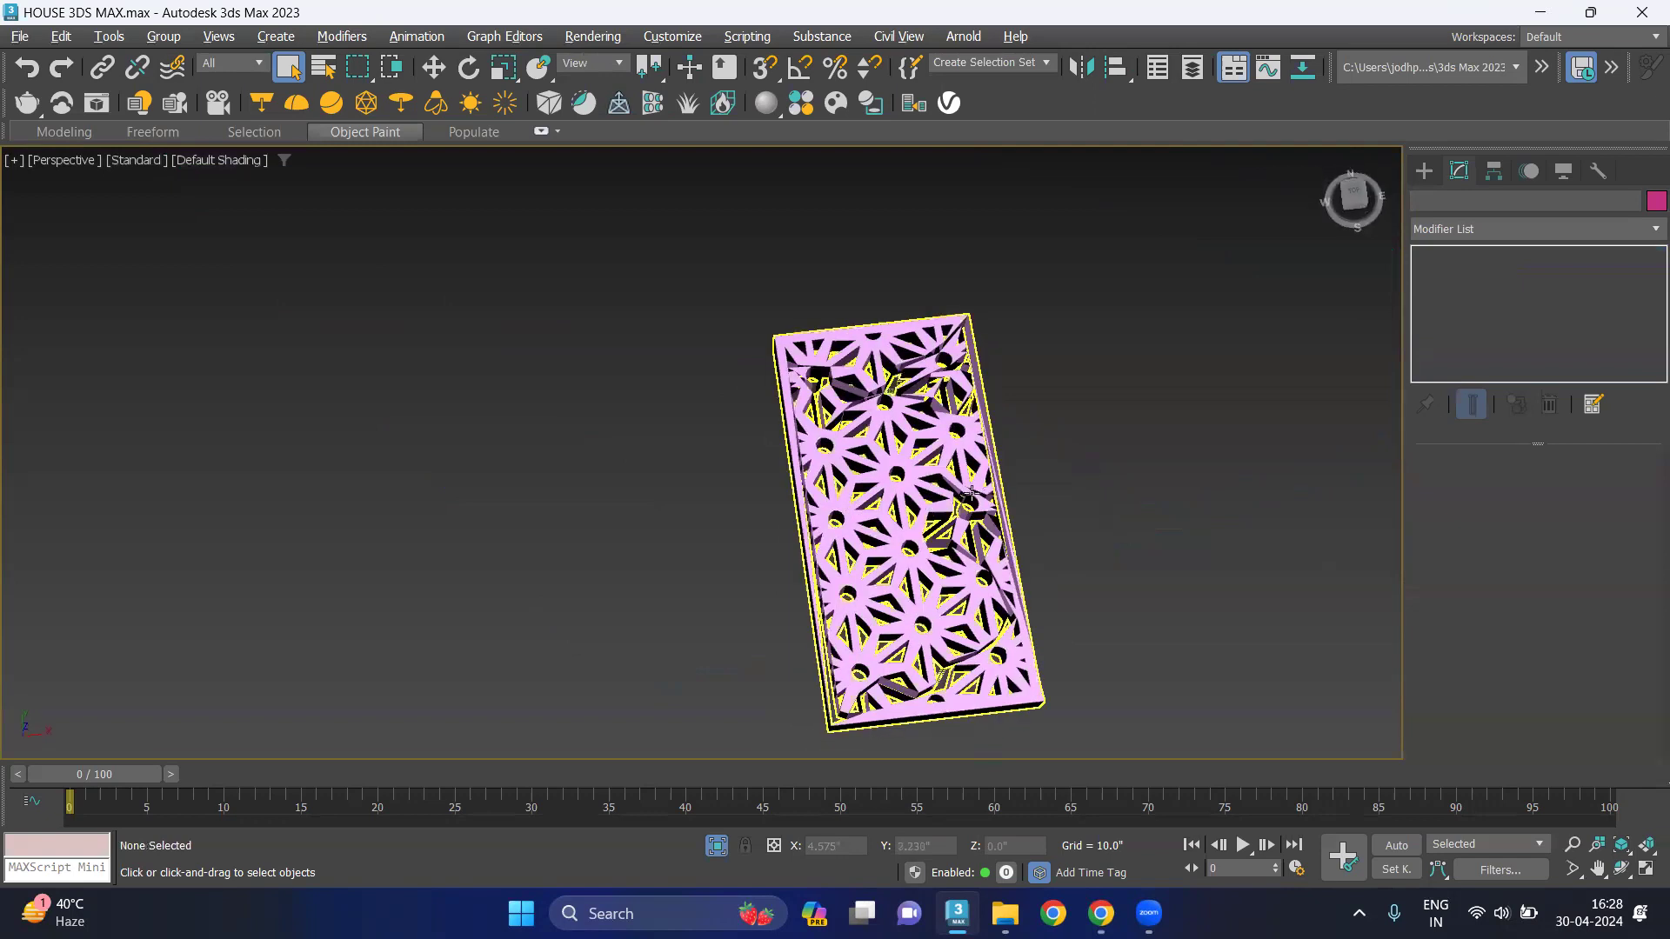
scroll(992, 431, up, 1)
scroll(992, 426, up, 2)
scroll(974, 422, down, 4)
scroll(955, 418, down, 2)
scroll(944, 396, up, 3)
scroll(931, 365, up, 1)
scroll(920, 339, up, 2)
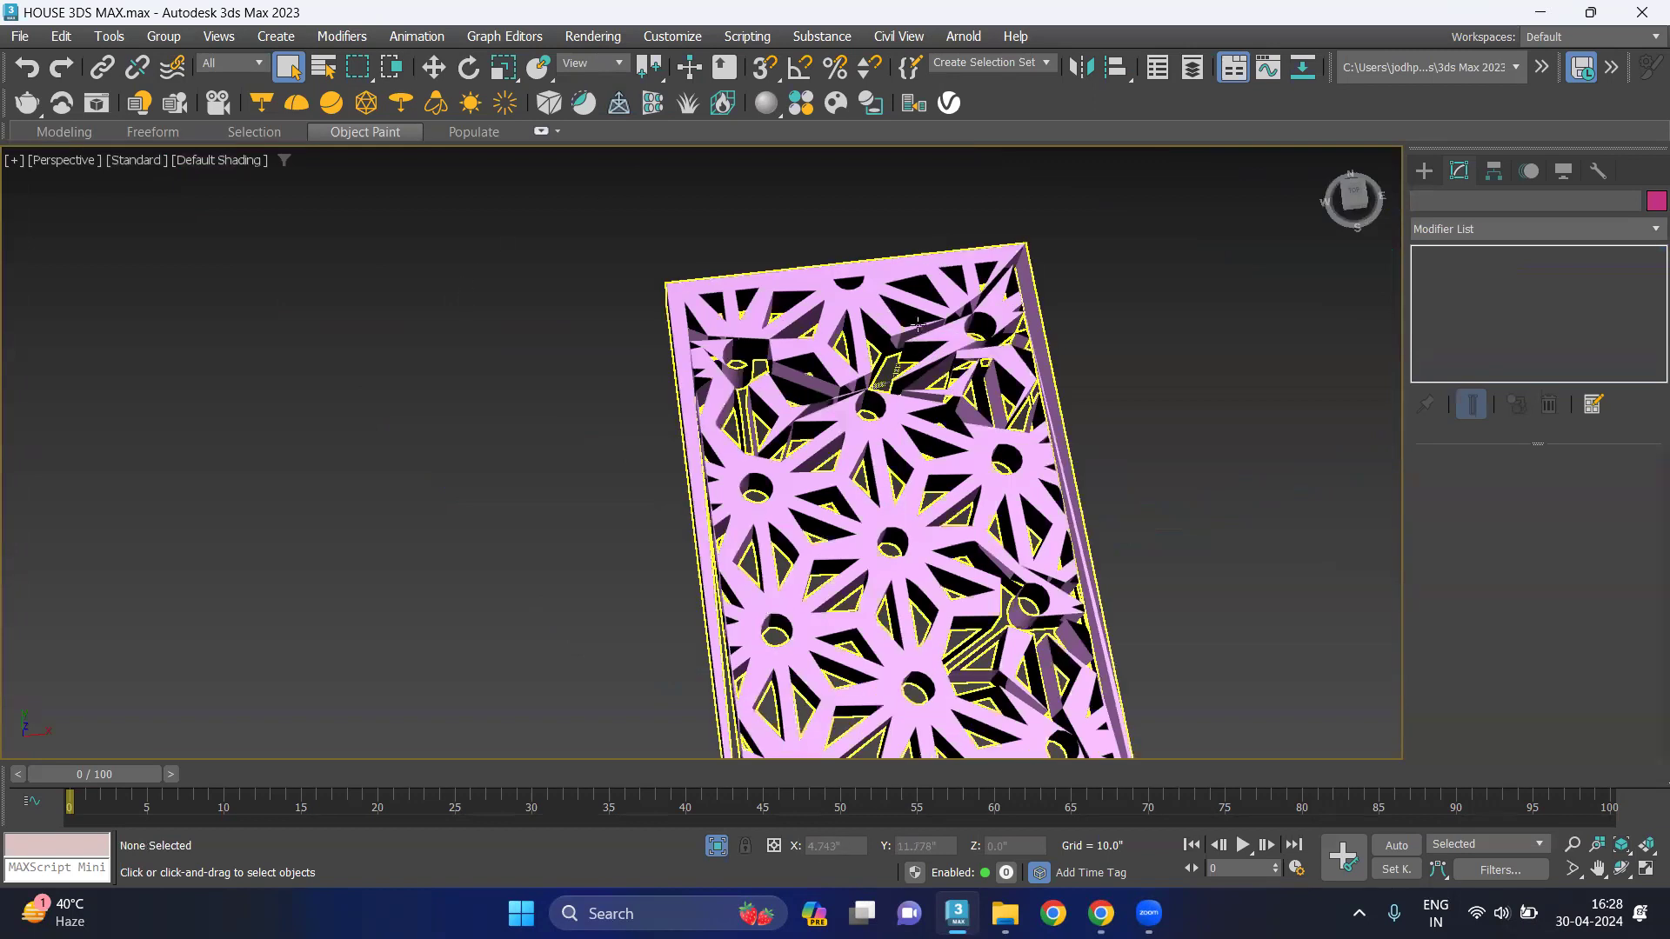
scroll(942, 333, up, 1)
scroll(948, 331, up, 1)
scroll(948, 370, down, 1)
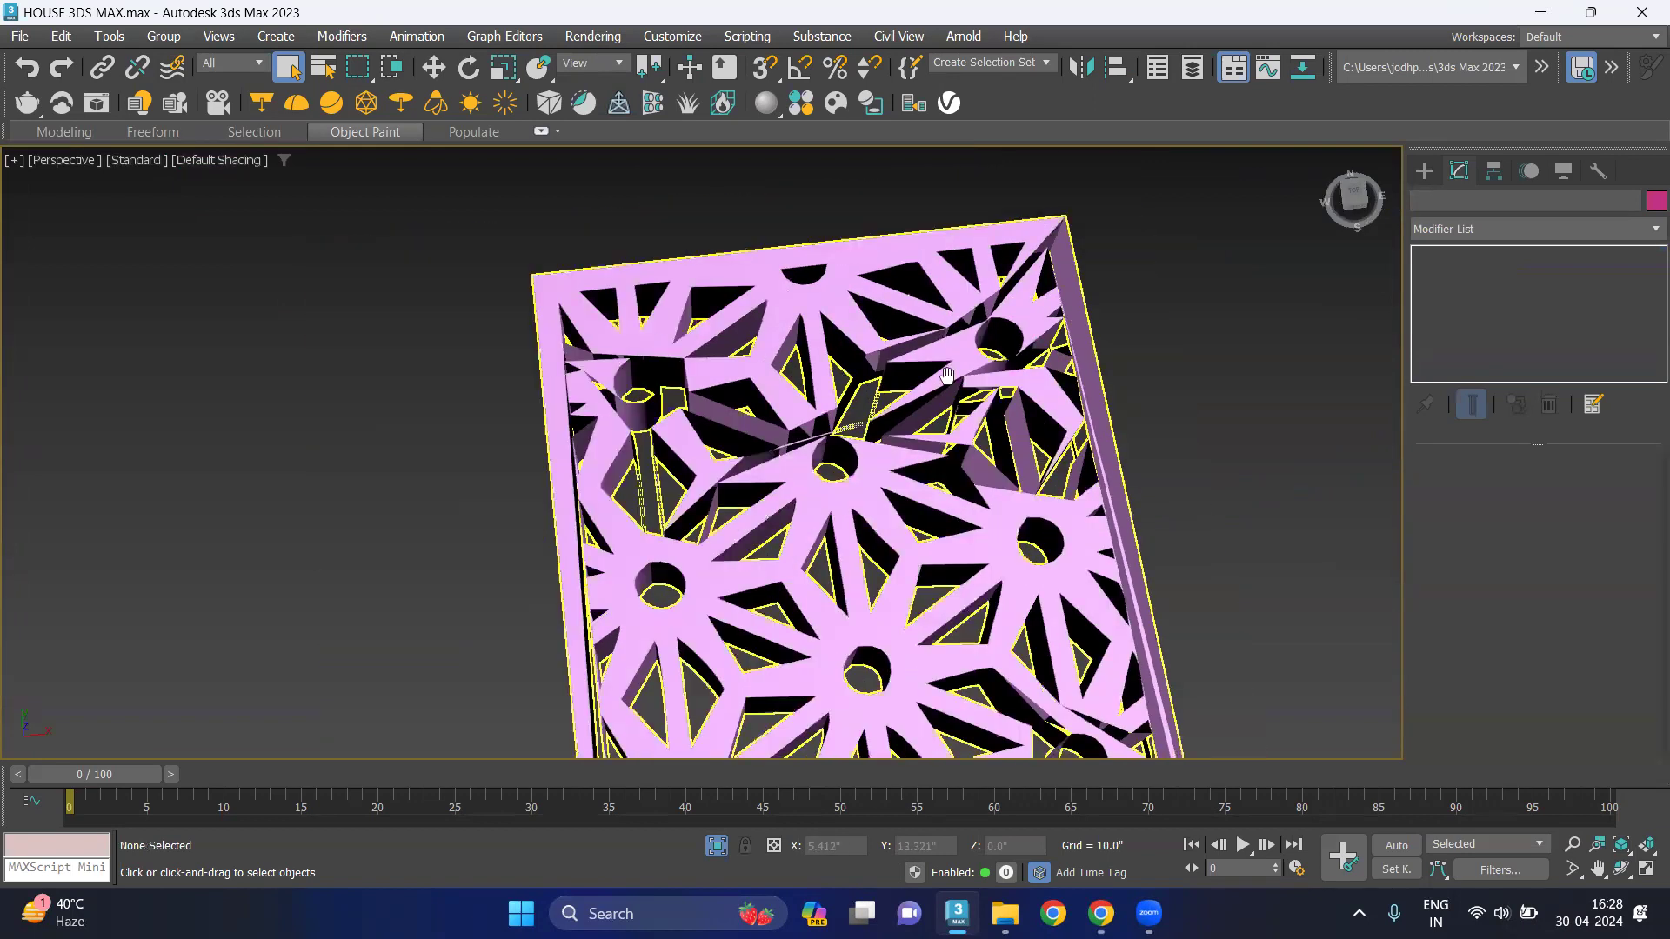
Select the extruded Shape1 slab and delete it.
mouse_move(757, 218)
alt+middle_down()
mouse_move(774, 269)
mouse_move(683, 222)
mouse_move(740, 228)
mouse_move(781, 282)
mouse_move(784, 347)
mouse_move(796, 261)
mouse_move(772, 275)
alt+middle_up()
scroll(687, 214, up, 2)
scroll(761, 417, down, 2)
mouse_move(789, 488)
alt+middle_down()
mouse_move(627, 455)
mouse_move(724, 531)
mouse_move(765, 516)
alt+middle_up()
scroll(764, 516, up, 2)
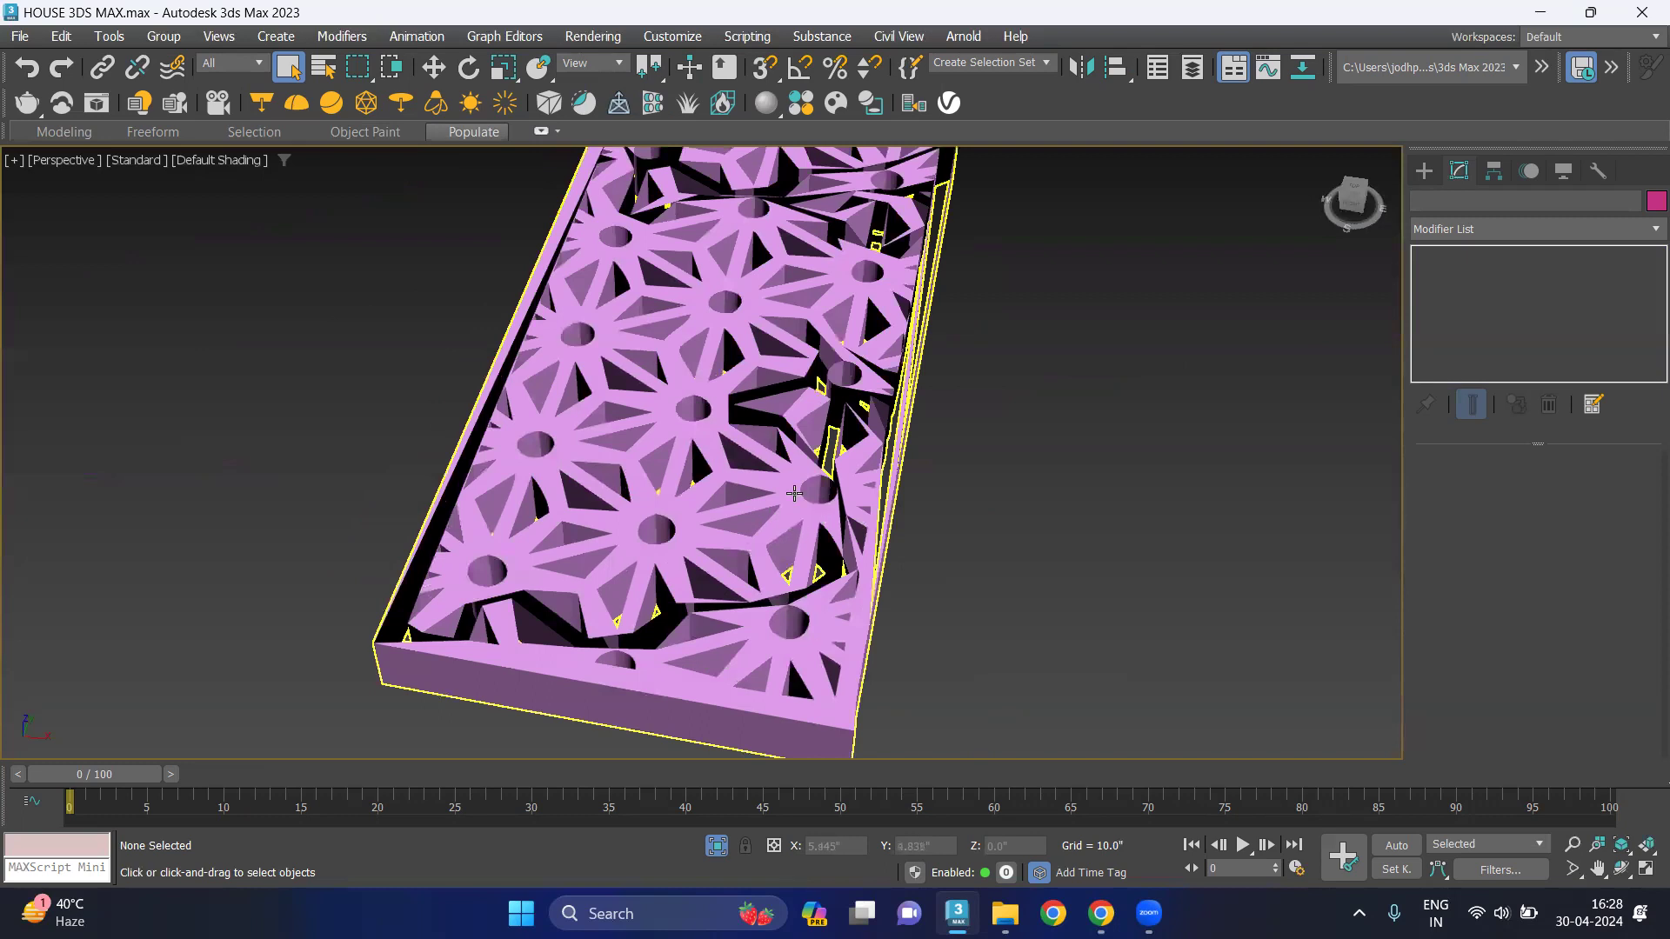
scroll(791, 490, down, 5)
alt+middle_drag(792, 489, 963, 554)
click(801, 520)
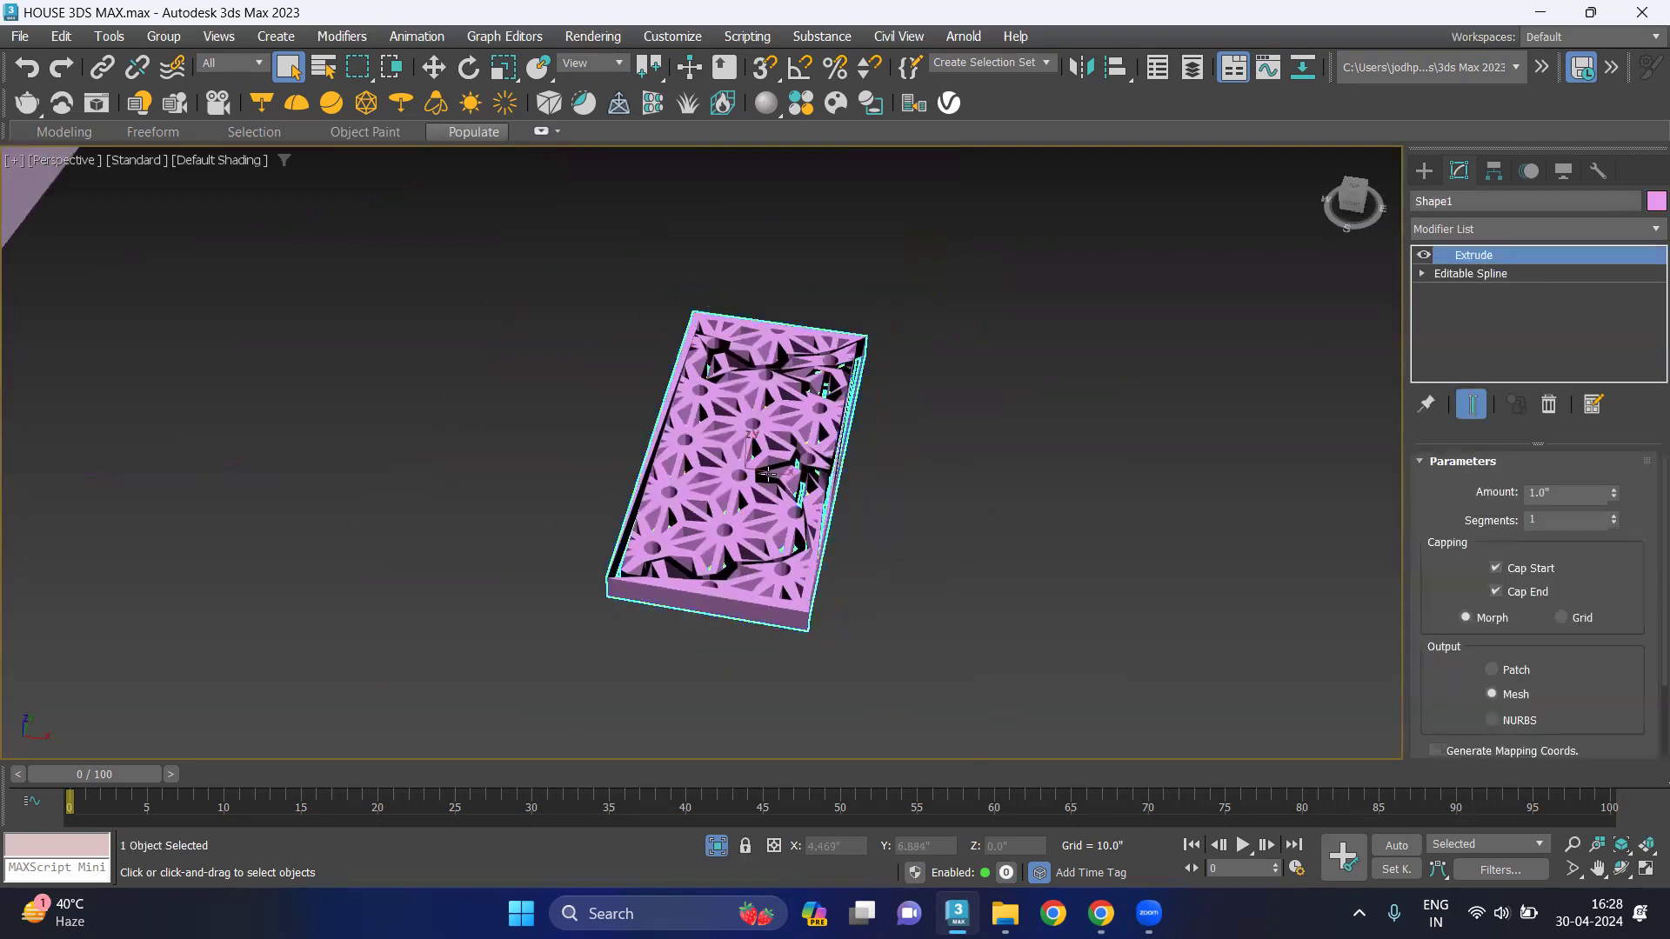
key(Delete)
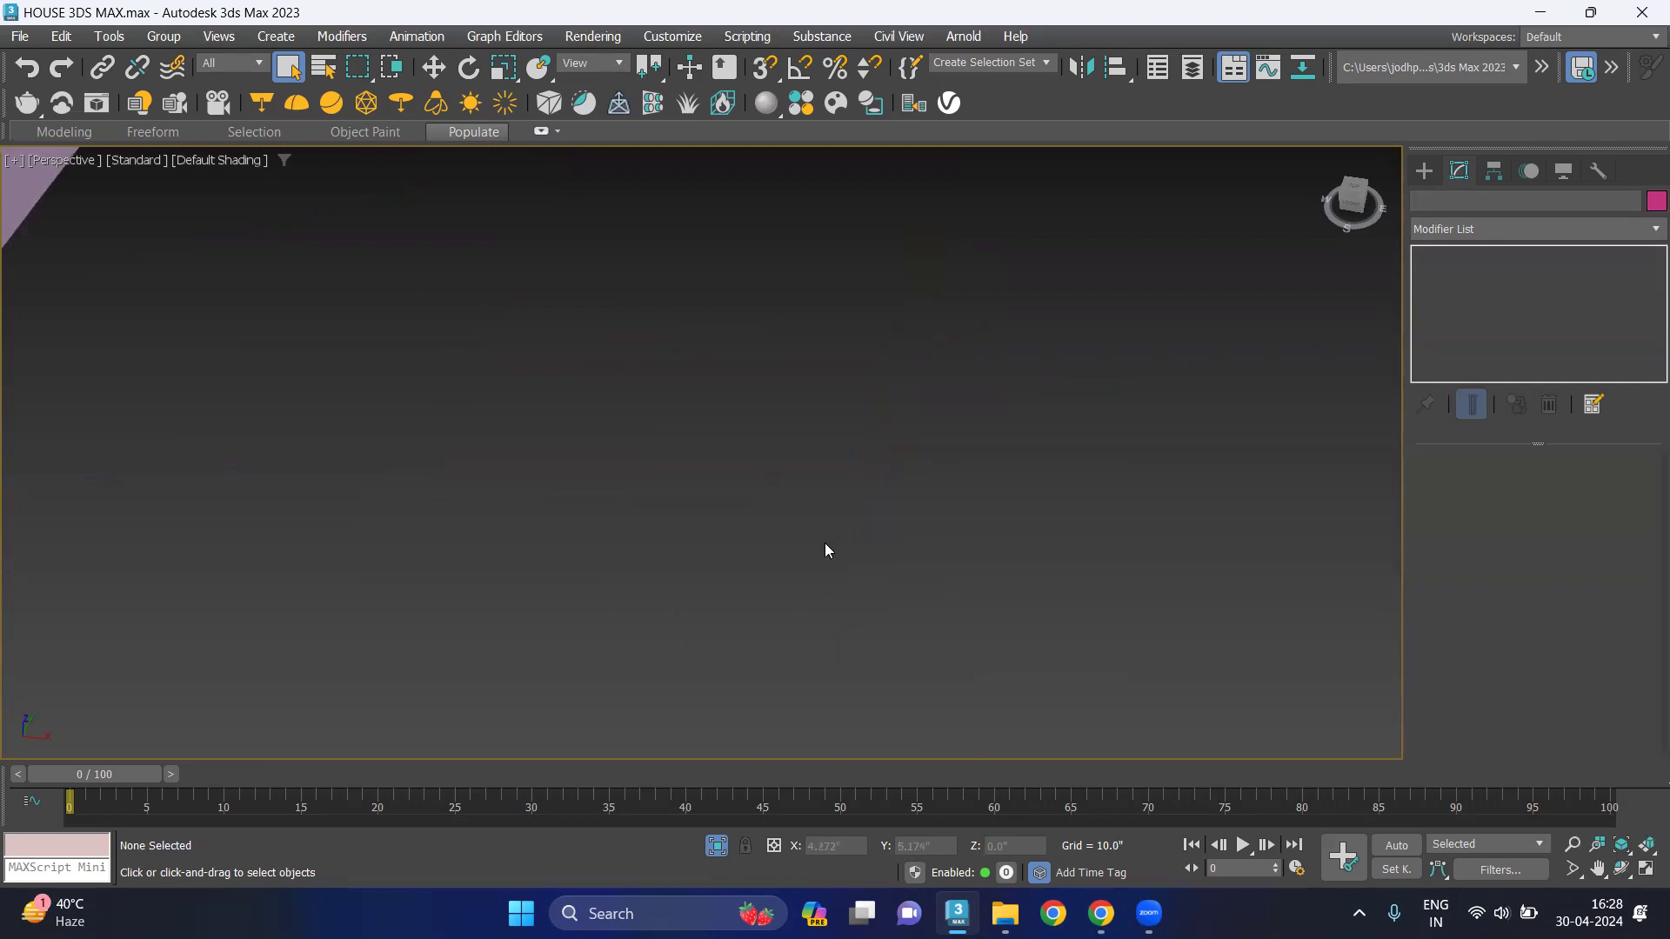
scroll(665, 541, down, 3)
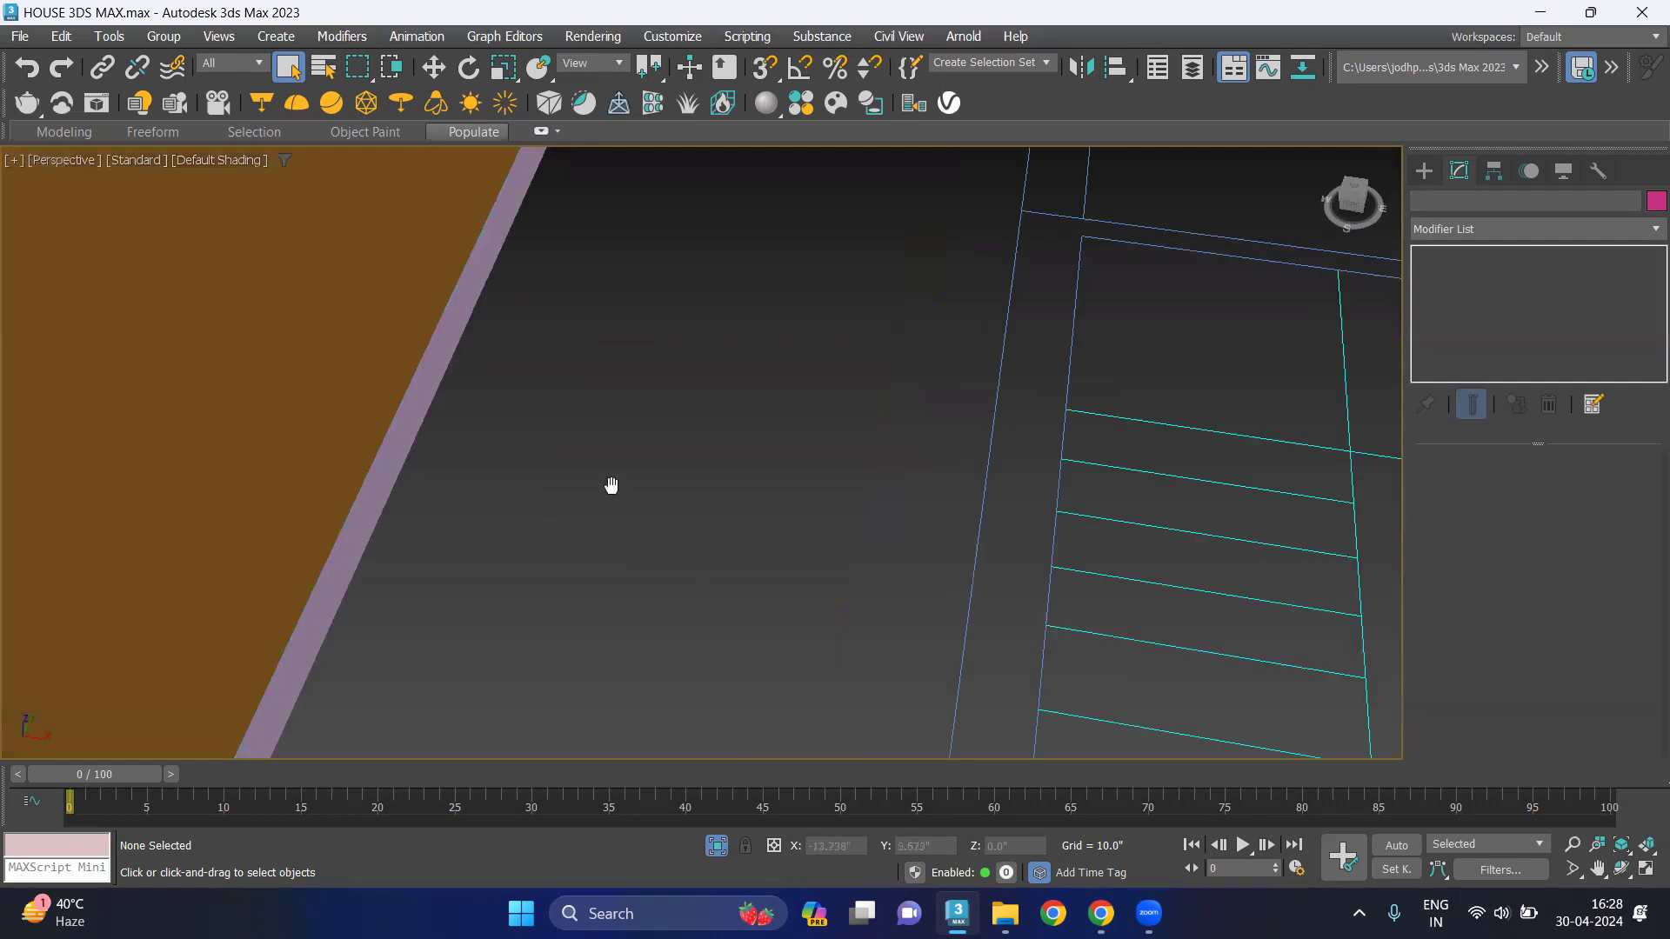
scroll(612, 484, down, 3)
scroll(892, 424, down, 3)
scroll(887, 422, down, 2)
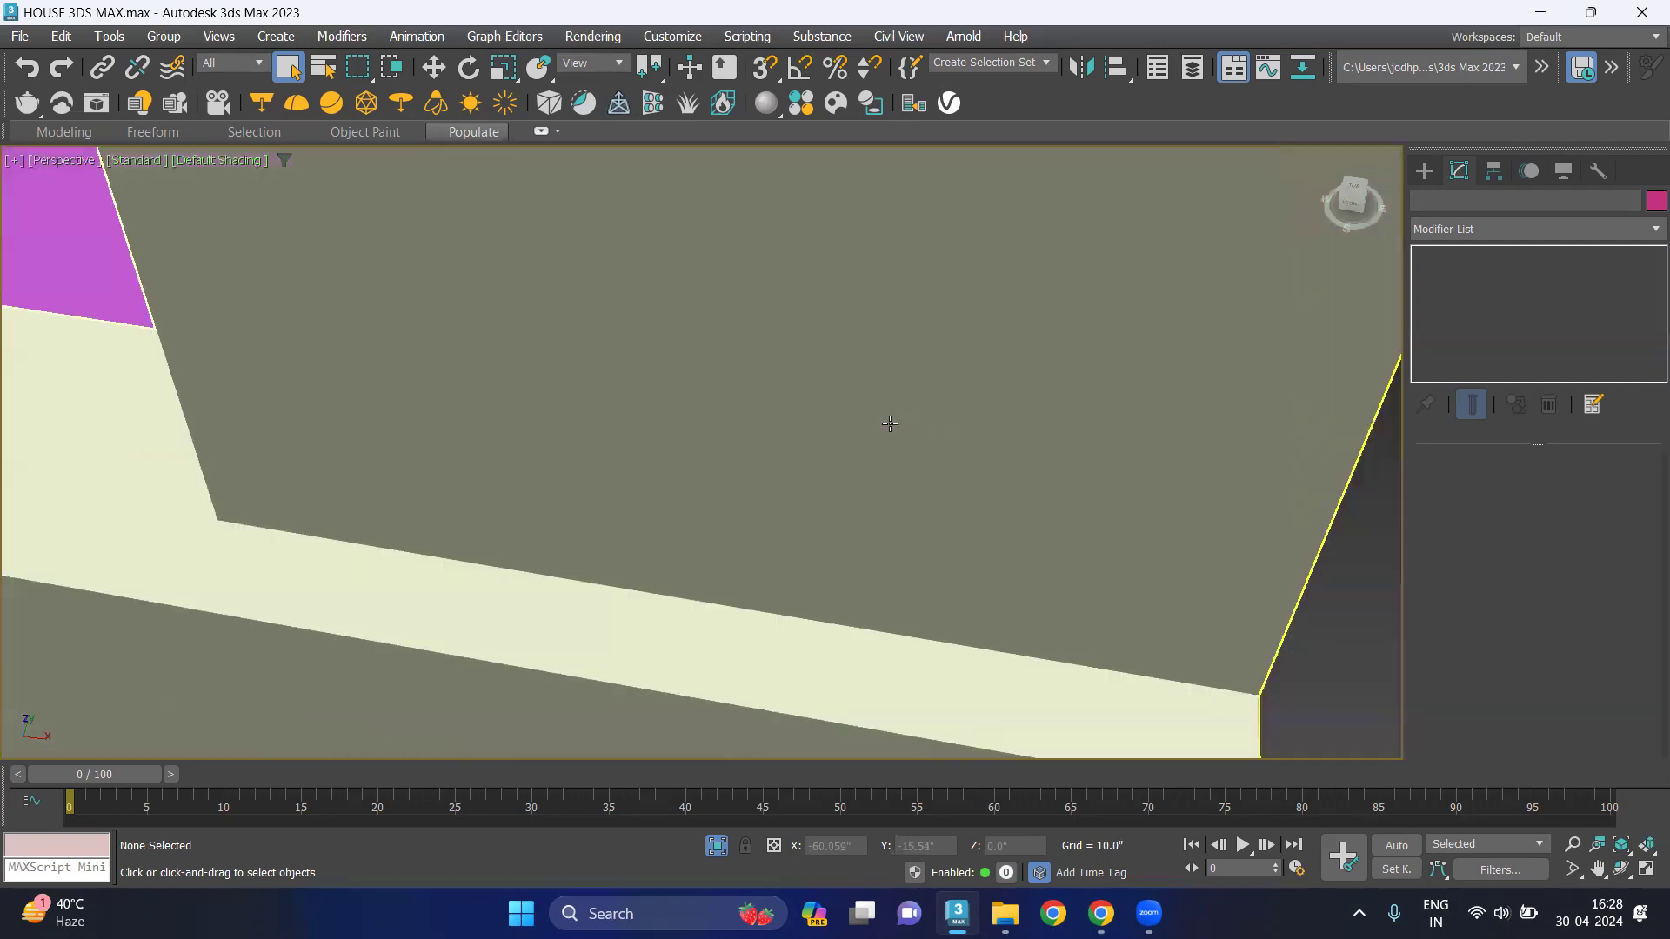
scroll(888, 422, down, 3)
mouse_move(957, 492)
alt+middle_down()
mouse_move(759, 418)
mouse_move(835, 376)
mouse_move(671, 440)
mouse_move(683, 487)
mouse_move(739, 462)
mouse_move(1174, 567)
mouse_move(1140, 623)
alt+middle_up()
scroll(718, 415, up, 3)
scroll(848, 370, up, 5)
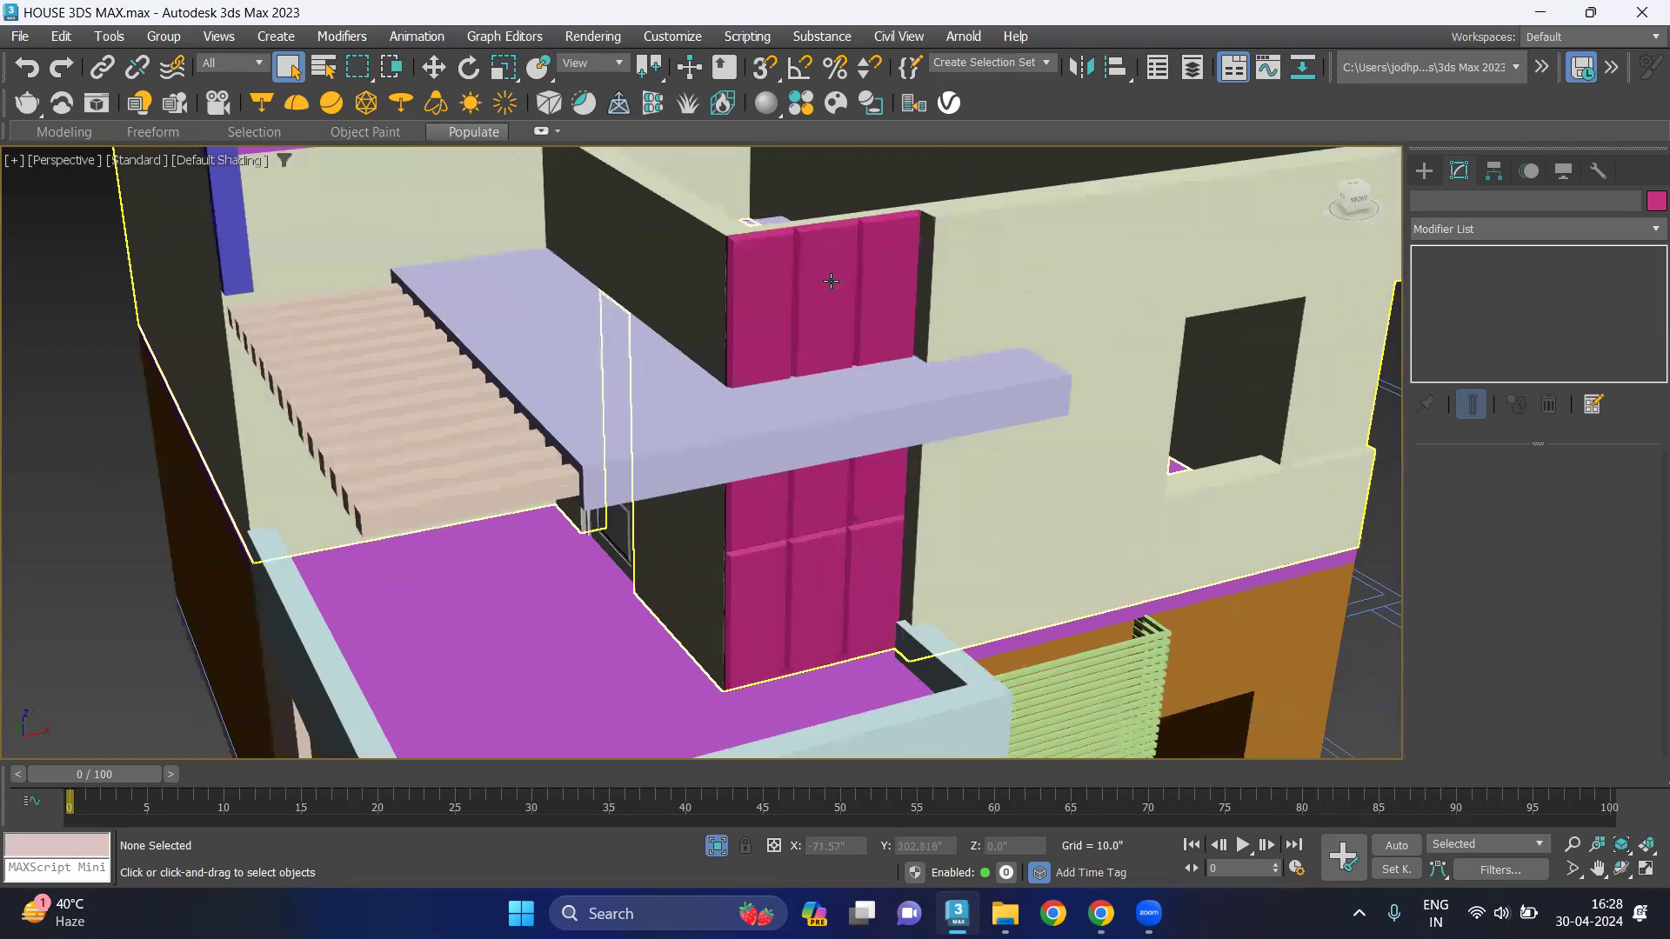
alt+middle_drag(629, 334, 705, 313)
scroll(807, 283, up, 5)
scroll(522, 466, down, 3)
scroll(659, 238, down, 3)
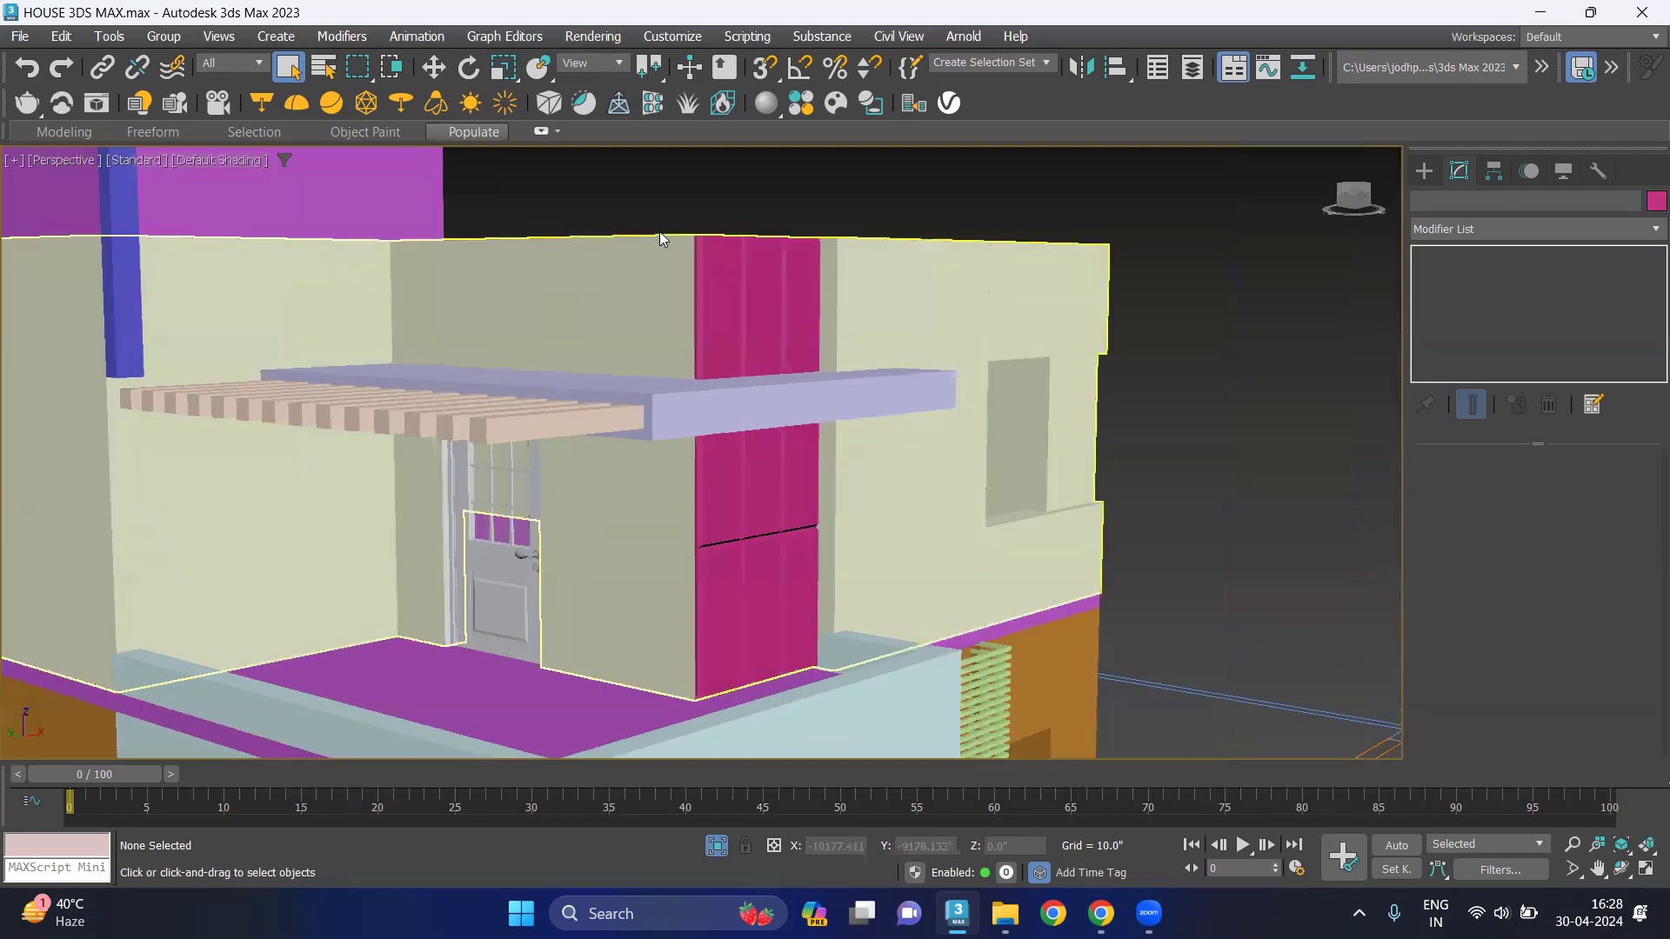
scroll(615, 379, down, 5)
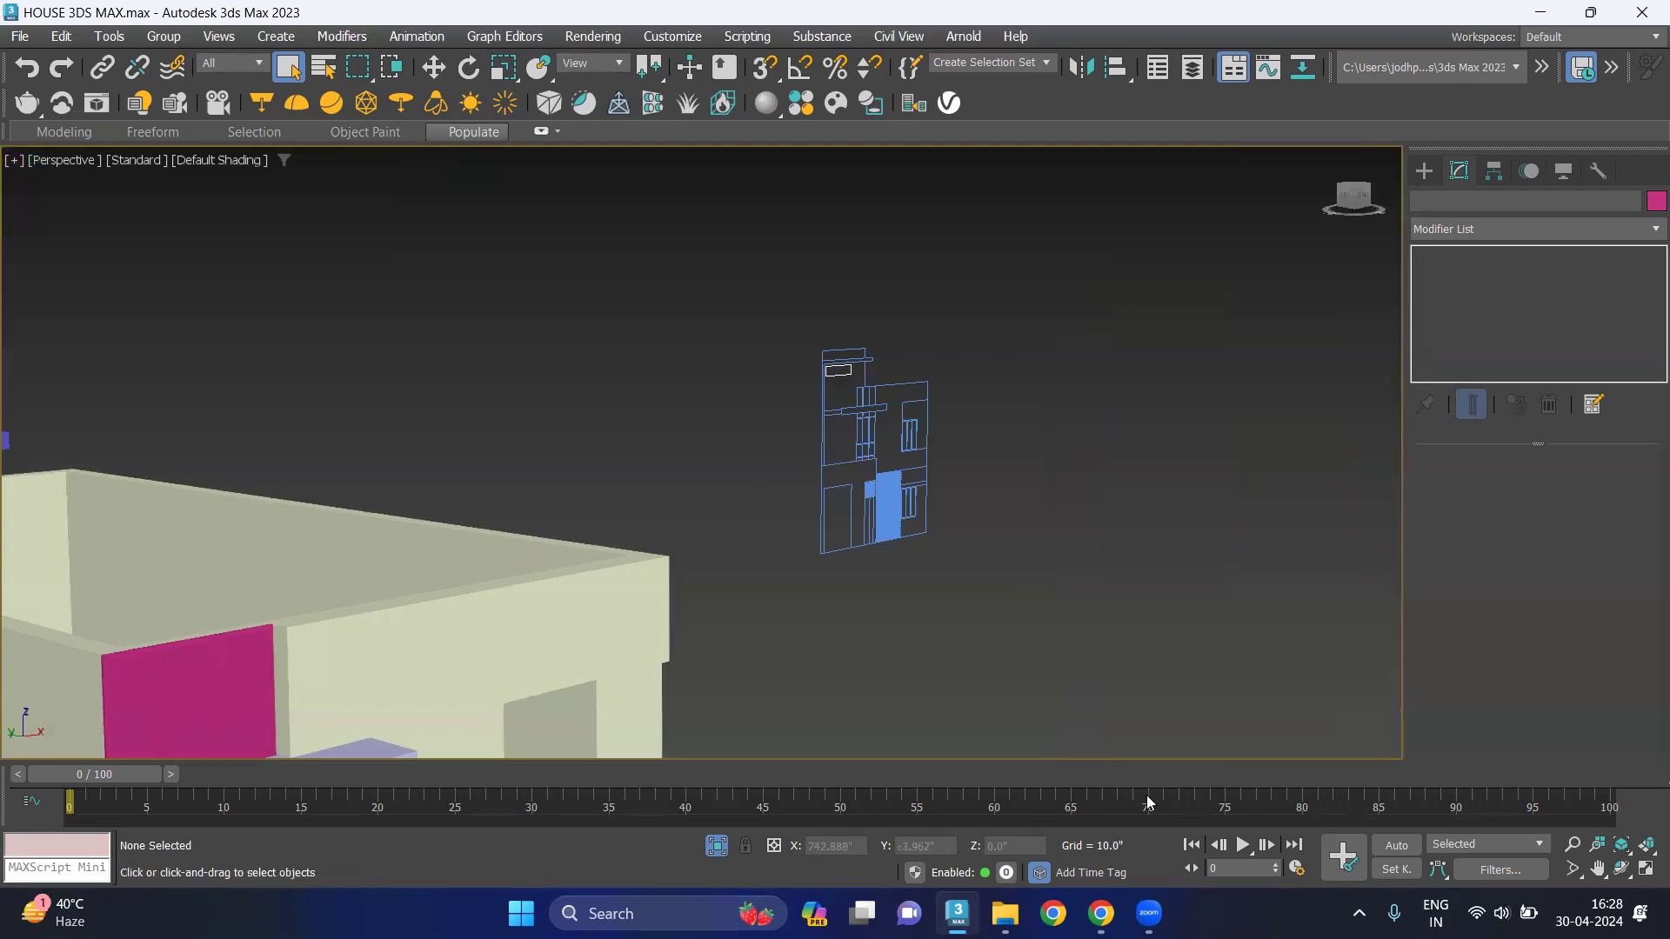
mouse_move(1022, 452)
alt+middle_down()
mouse_move(957, 454)
mouse_move(896, 499)
mouse_move(943, 496)
mouse_move(1078, 404)
mouse_move(889, 518)
mouse_move(920, 364)
alt+middle_up()
scroll(861, 421, up, 2)
scroll(860, 443, up, 2)
scroll(860, 443, down, 3)
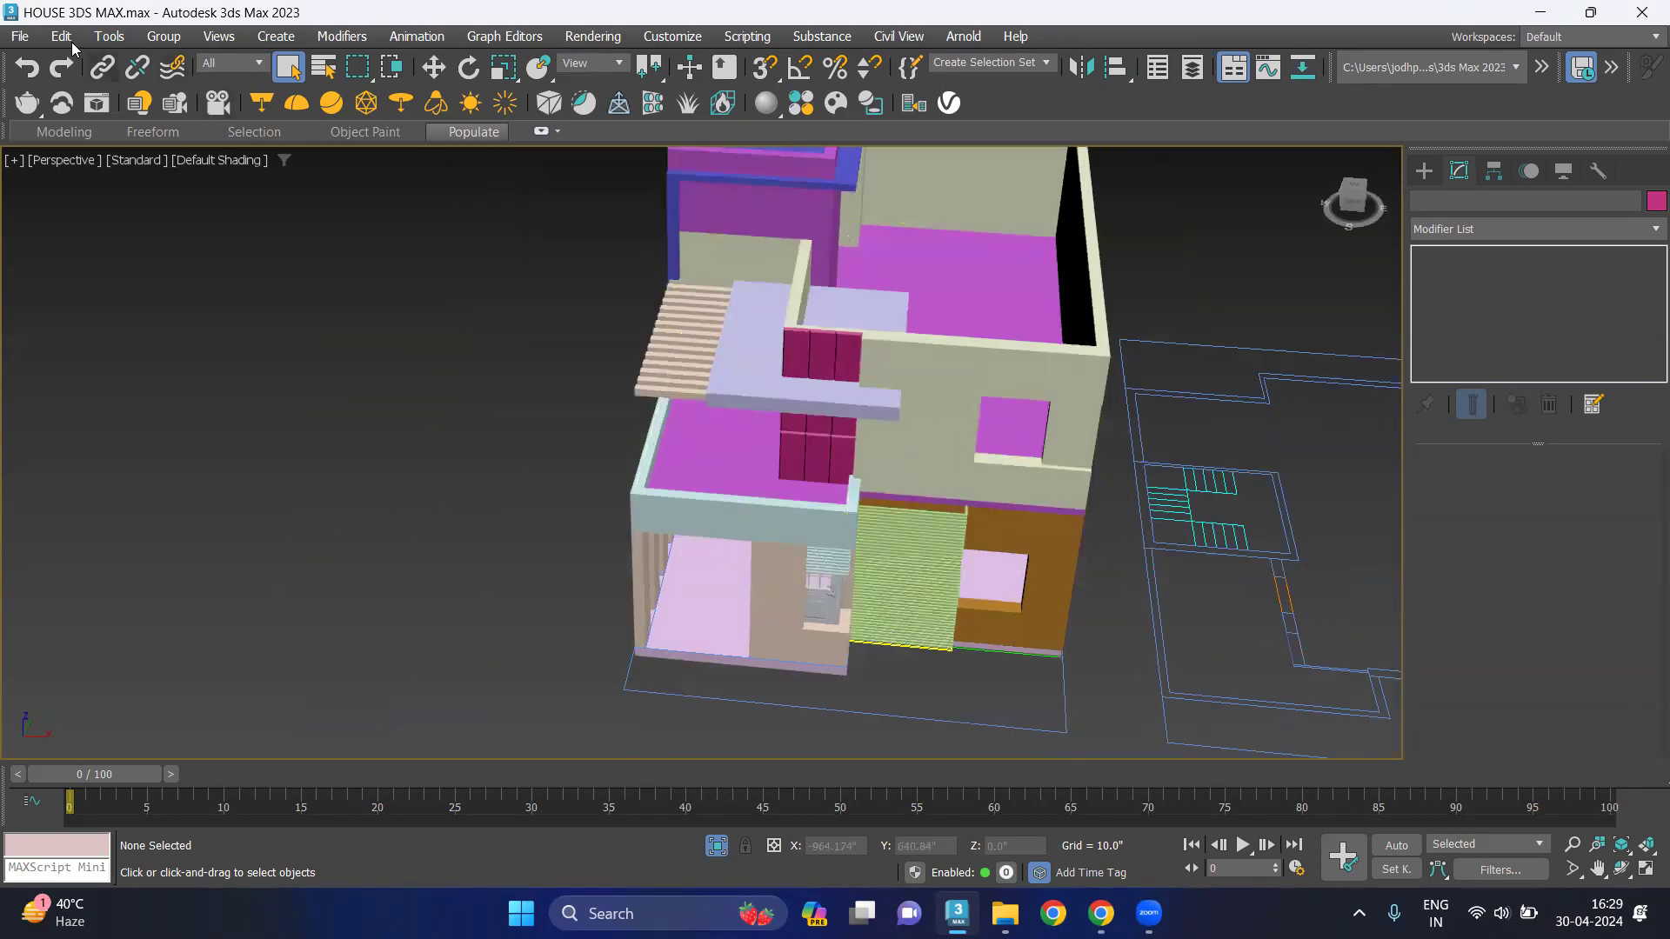
Attempt to import Window_2012_V-ray from Downloads and dismiss the file format error.
click(21, 37)
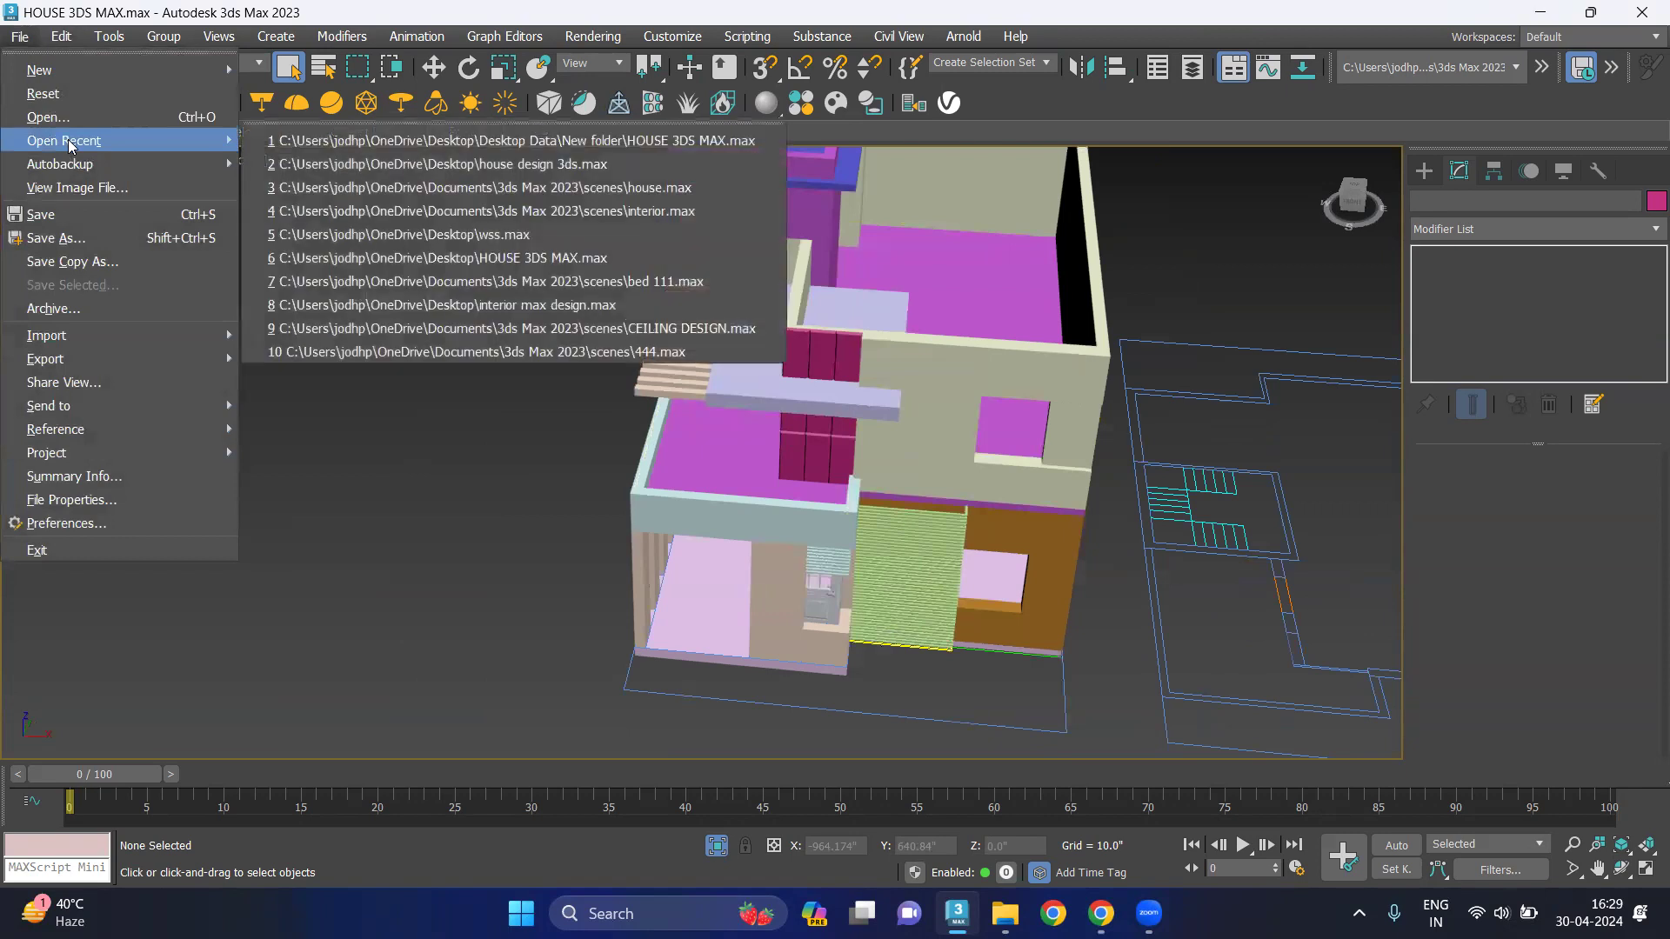
mouse_move(47, 336)
click(295, 339)
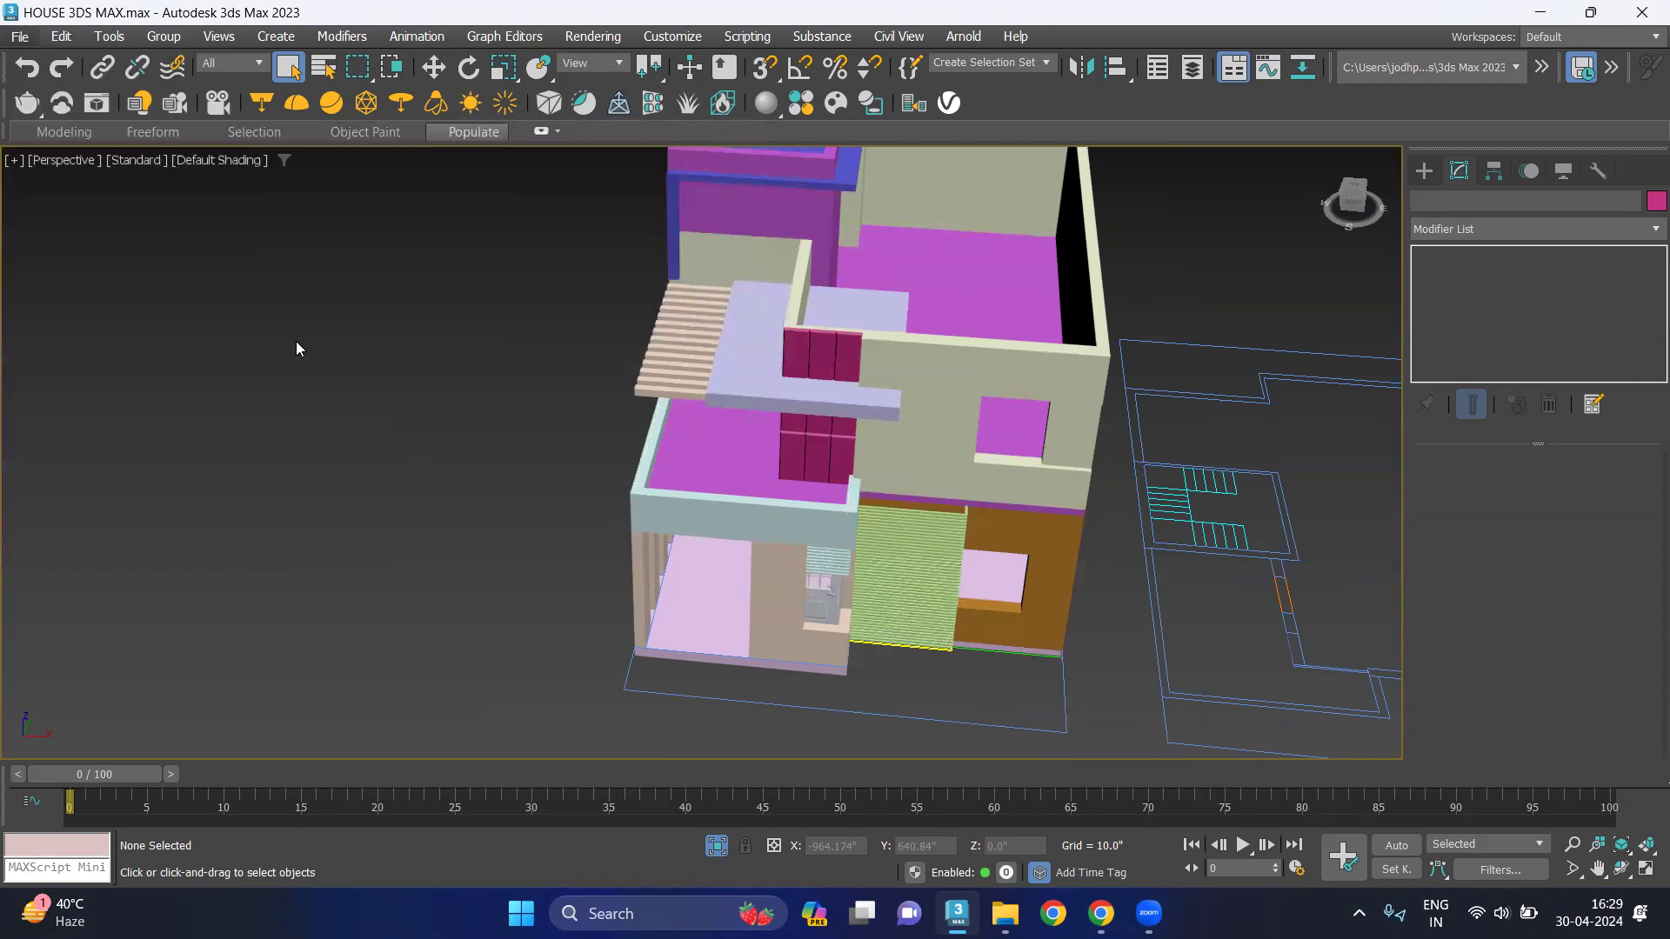
click(412, 240)
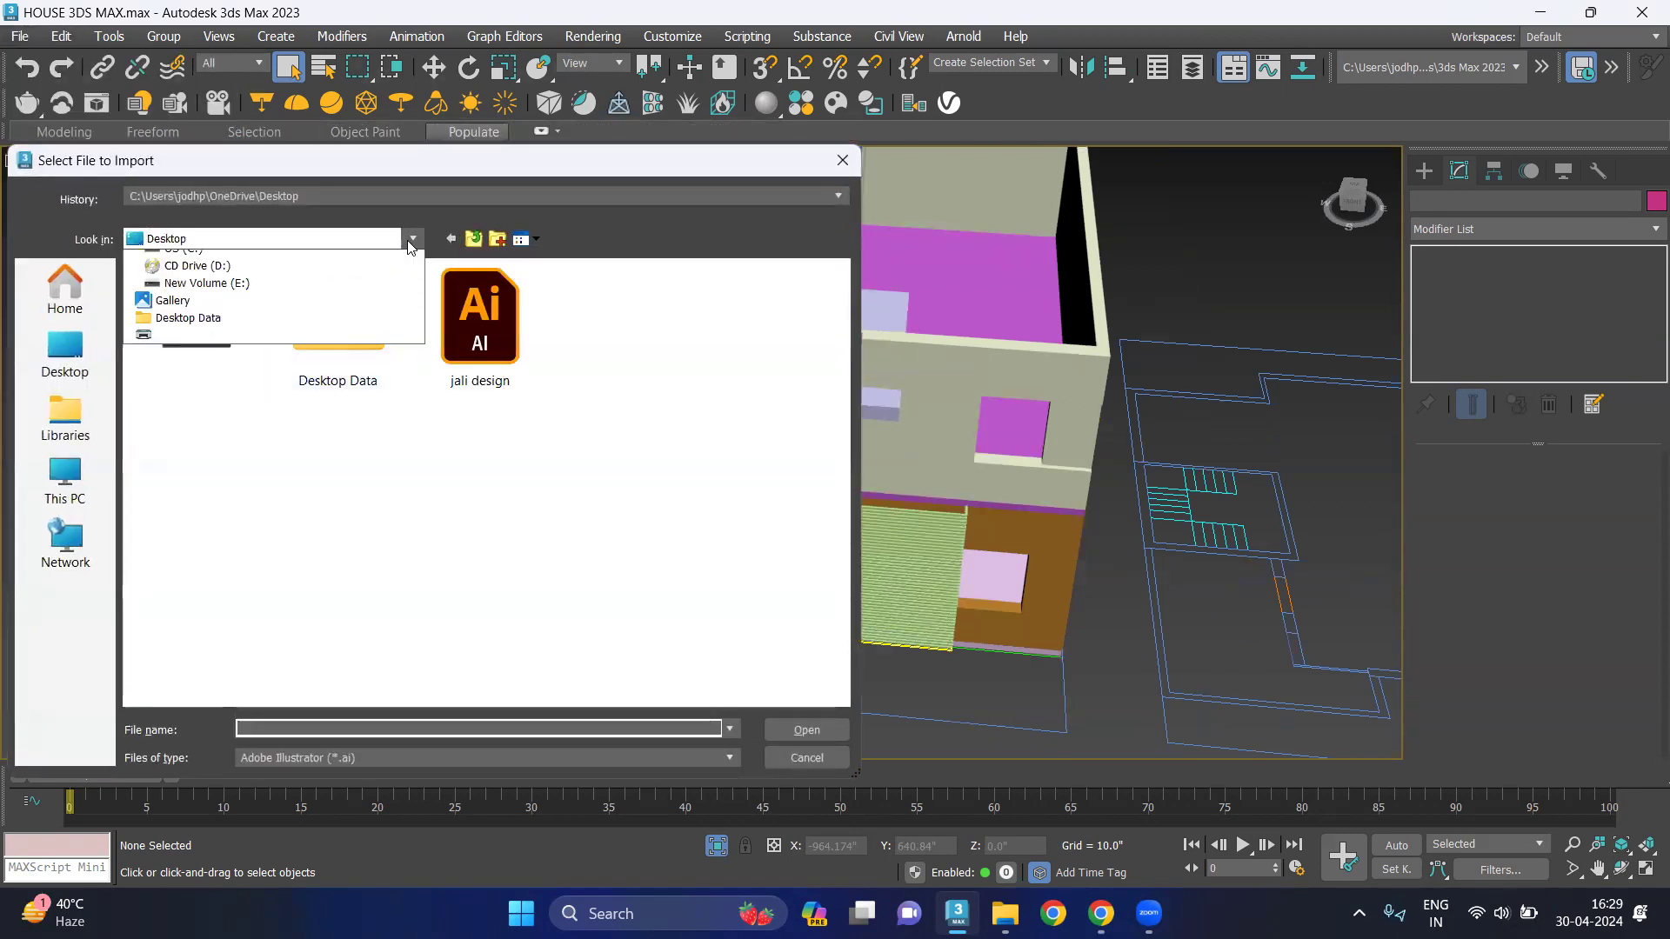
click(238, 332)
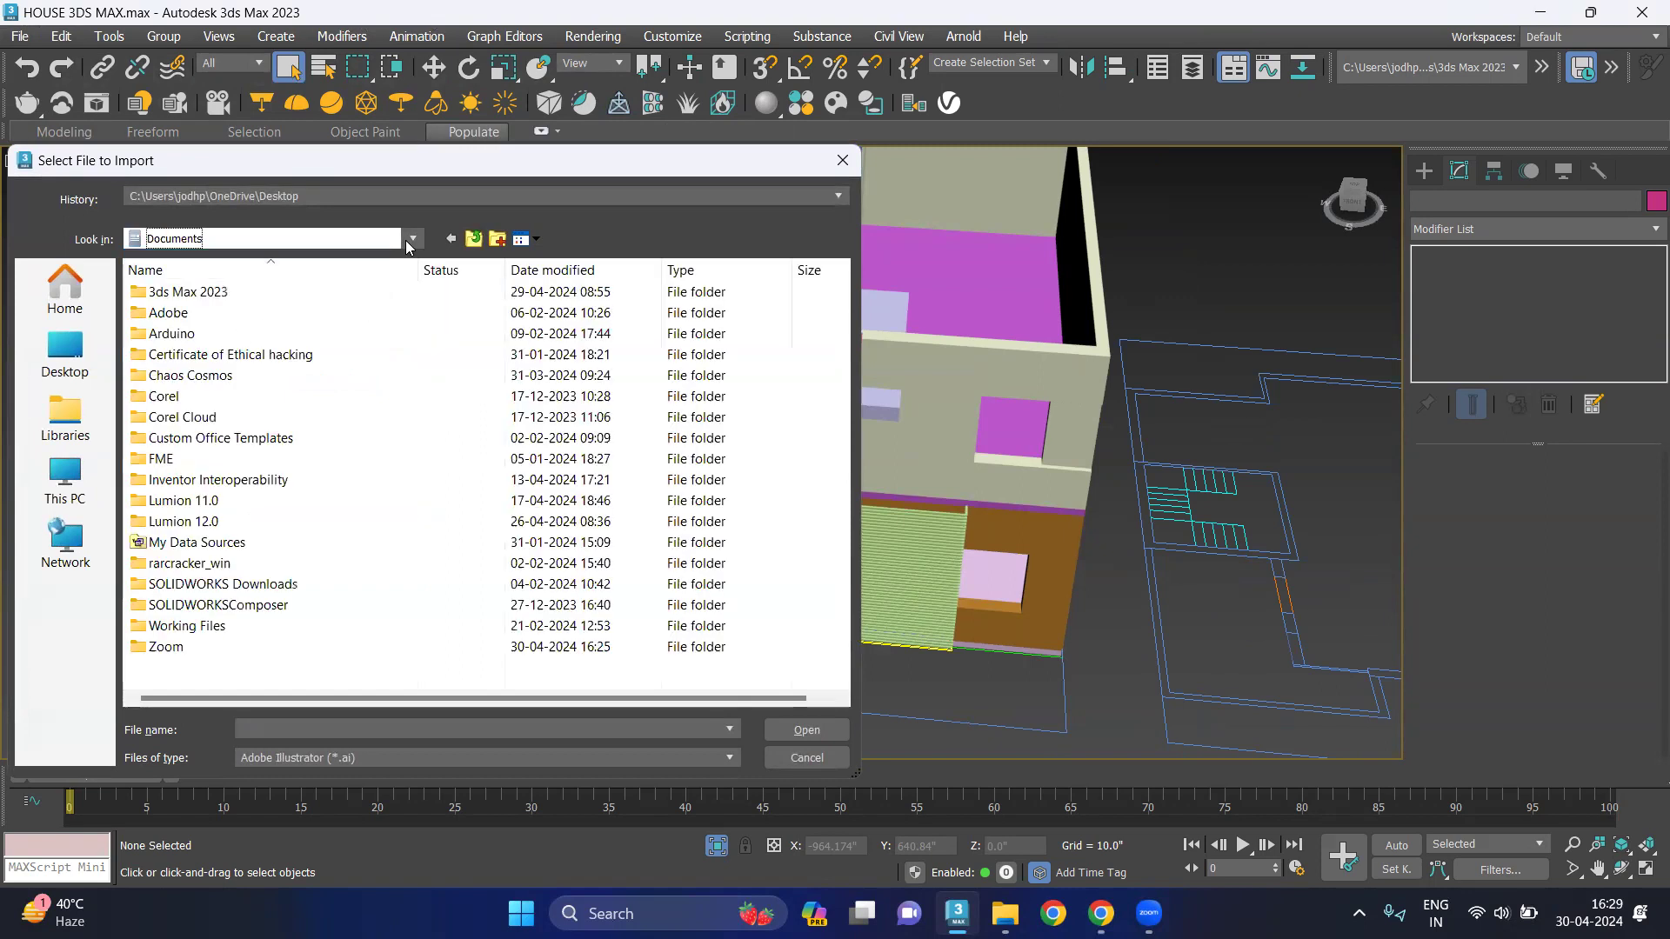
click(412, 238)
click(185, 433)
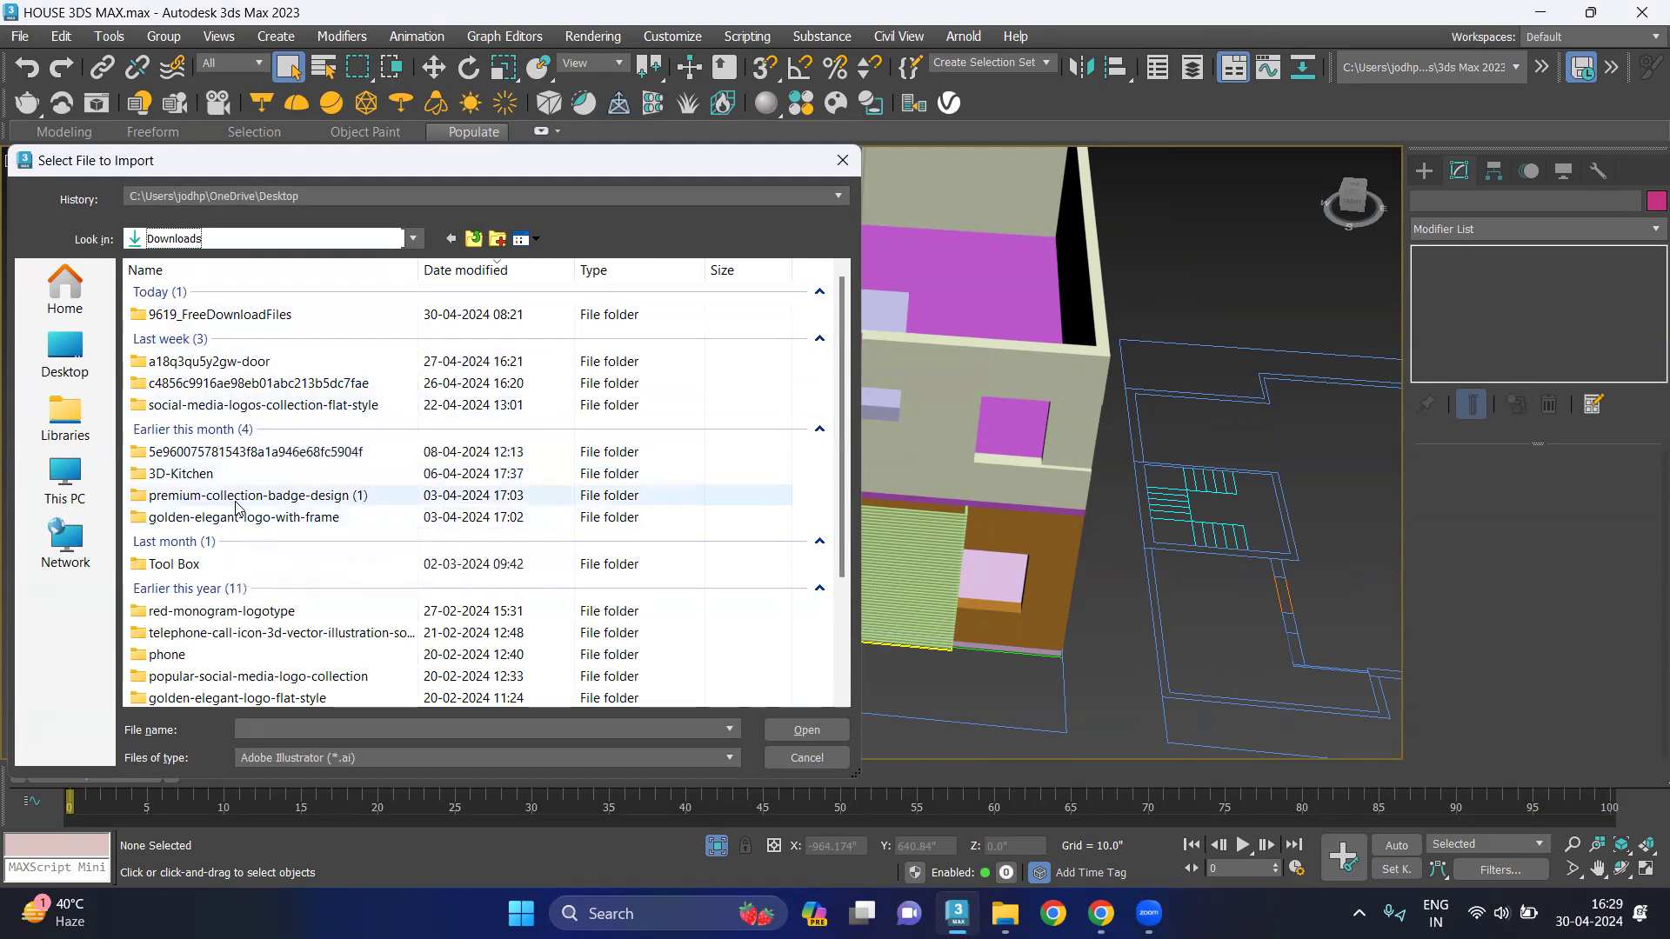
click(415, 753)
click(351, 740)
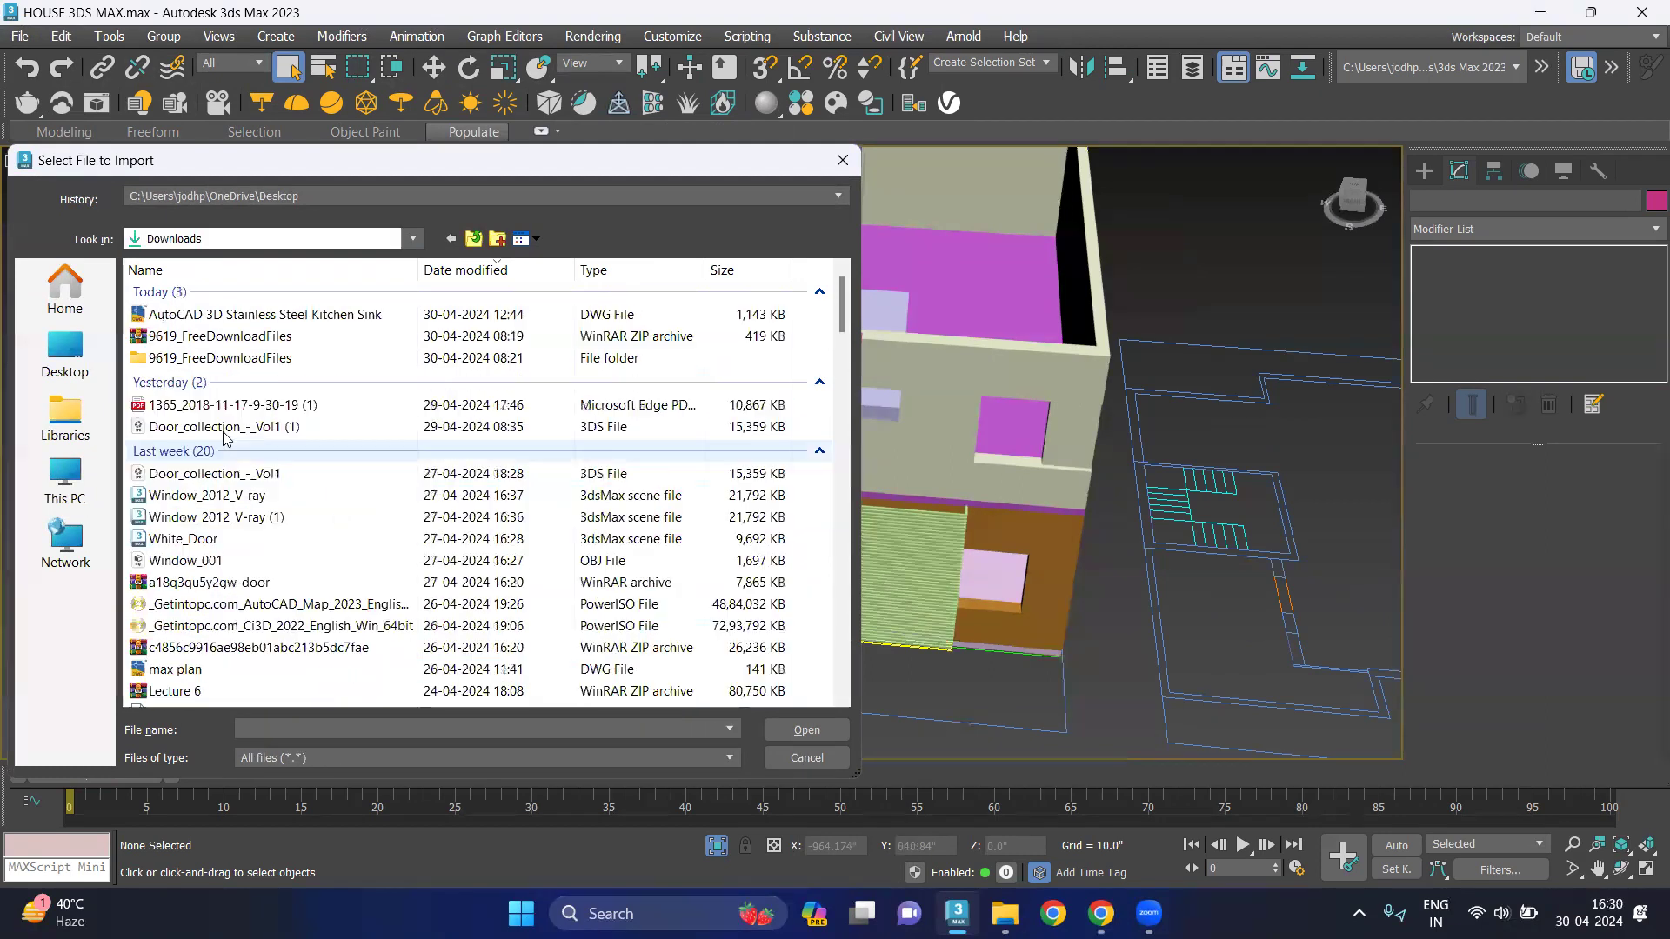
click(249, 501)
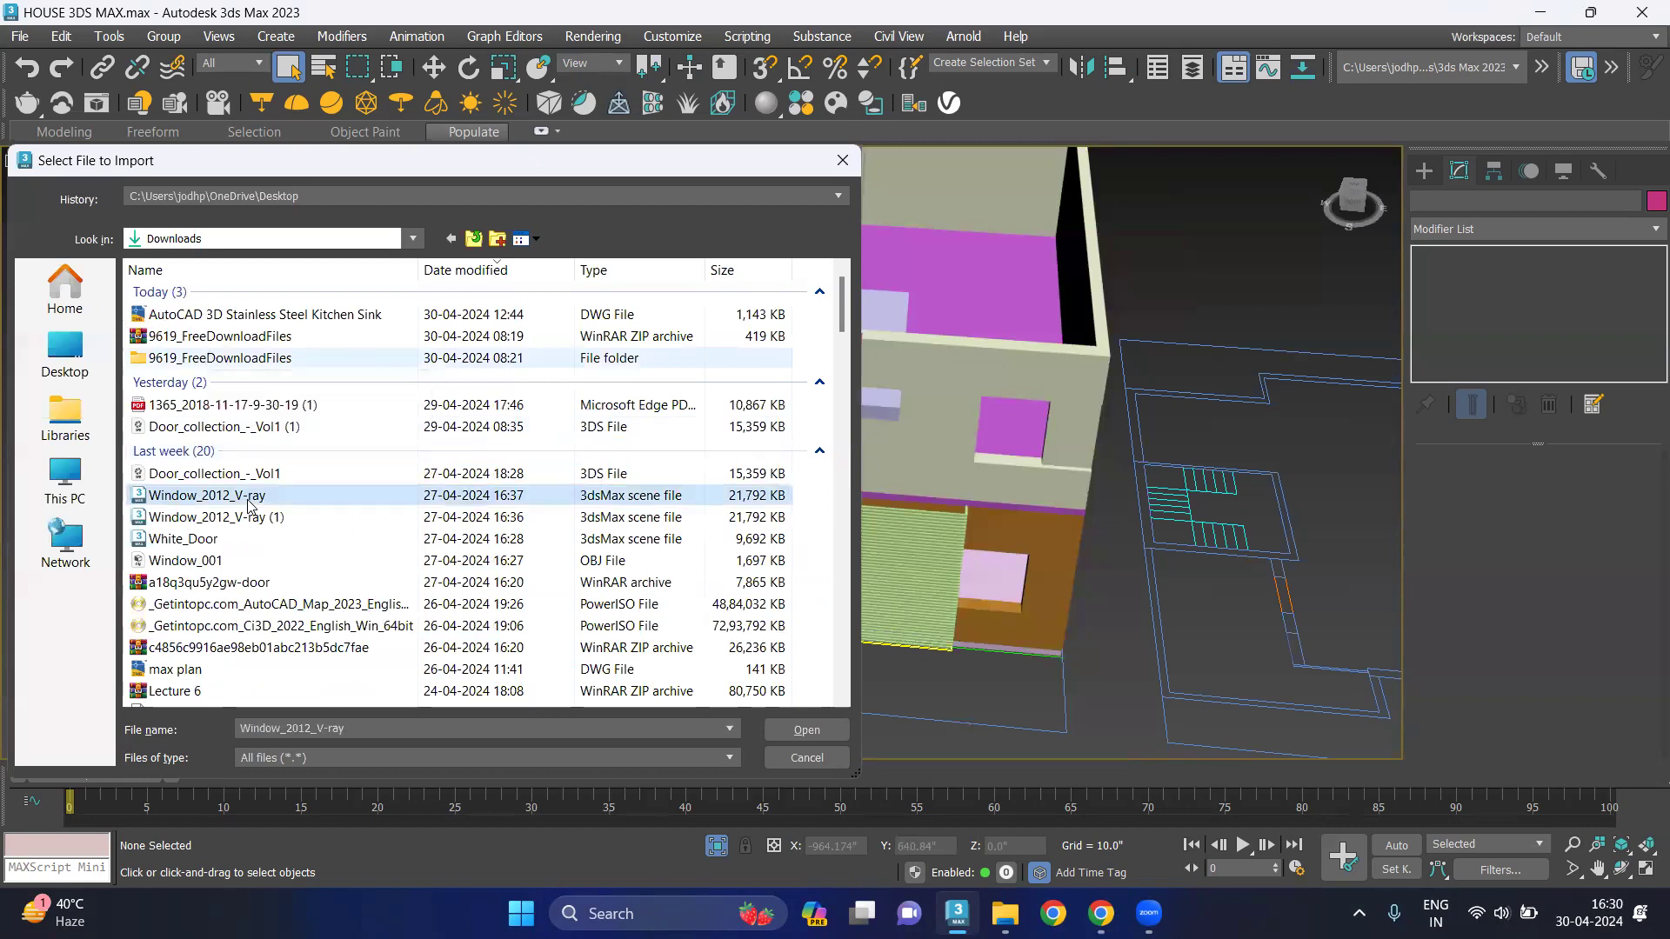
click(813, 732)
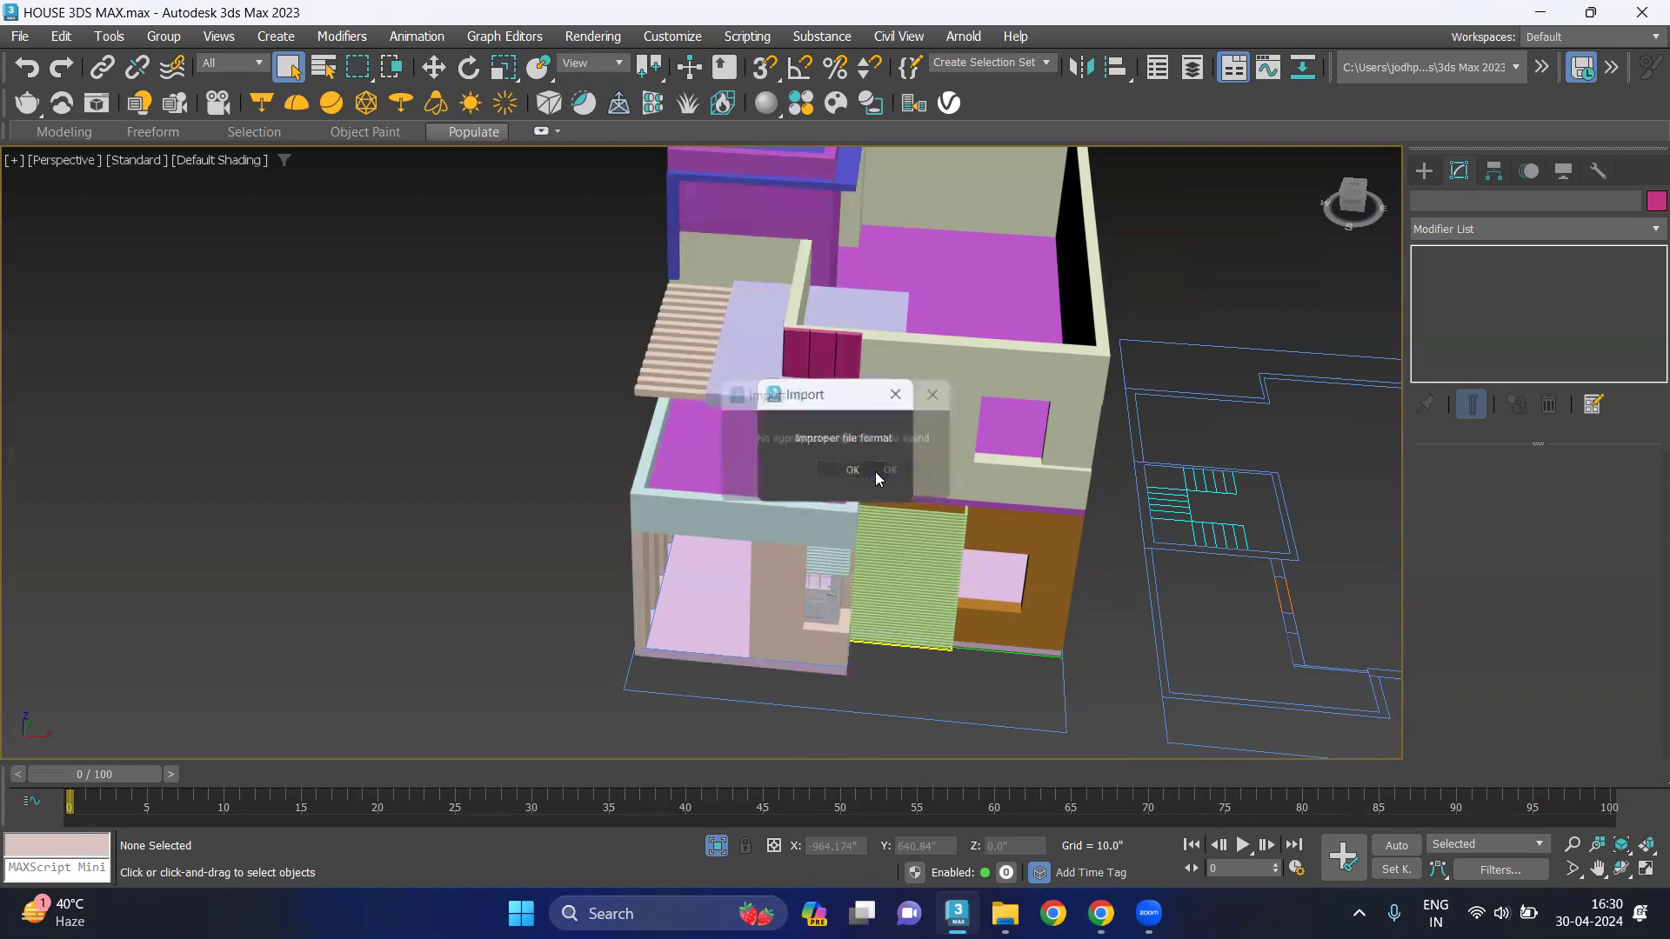
click(863, 471)
Merge the Window_2012_V-ray window group from Downloads into the house scene.
click(19, 36)
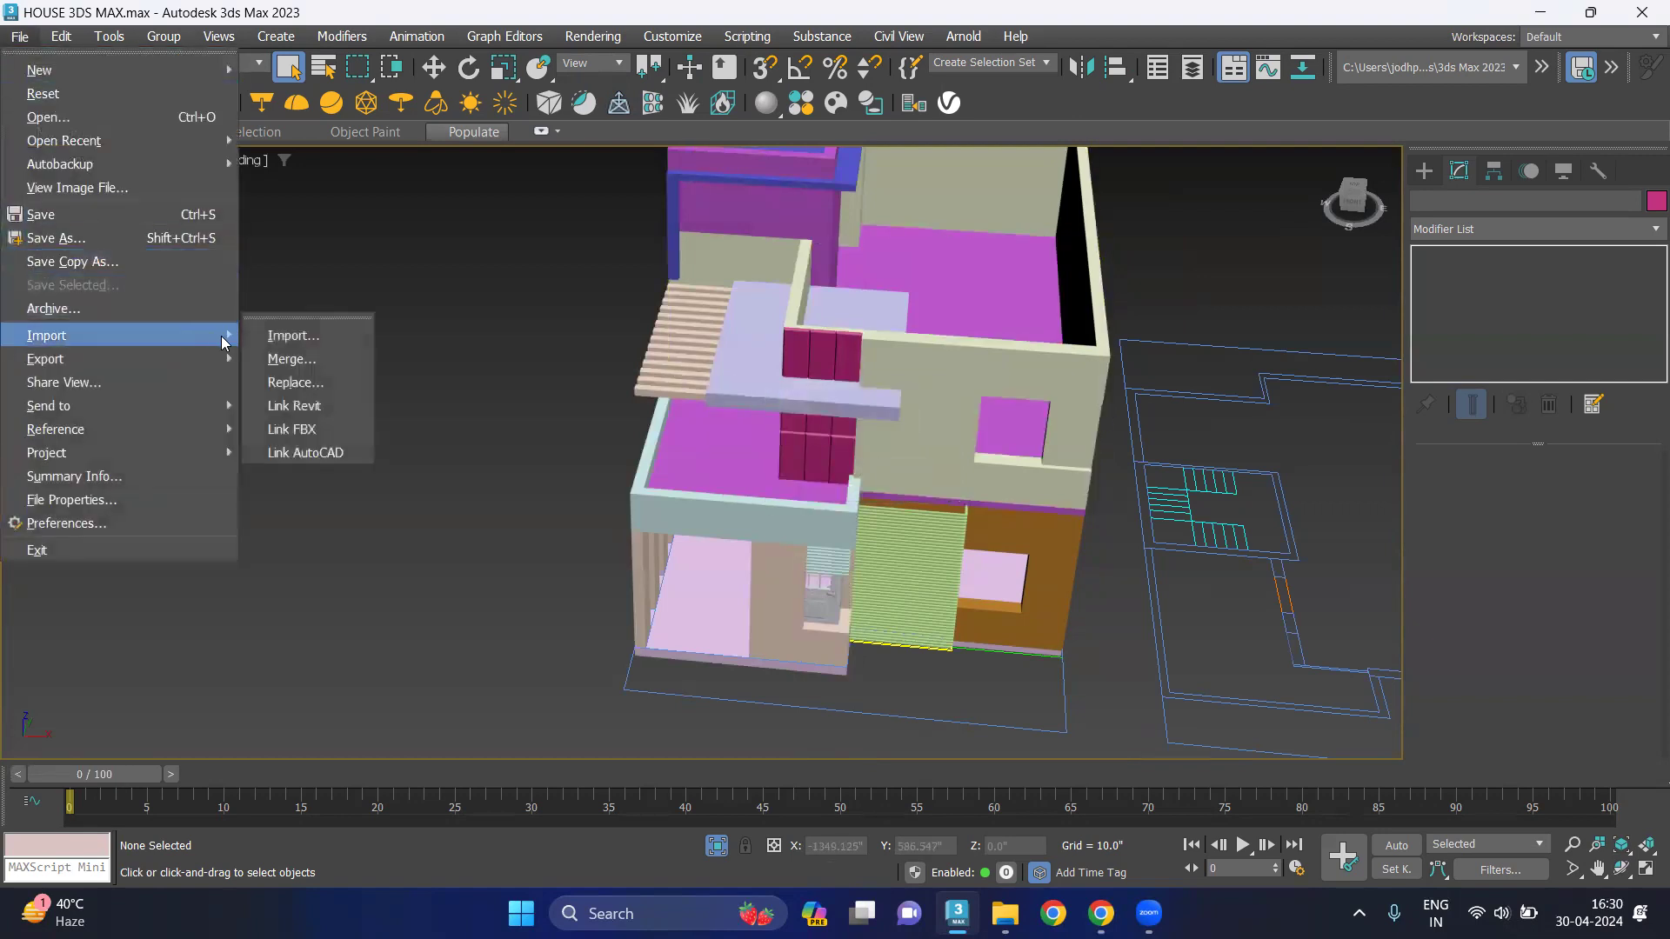
mouse_move(47, 336)
click(278, 357)
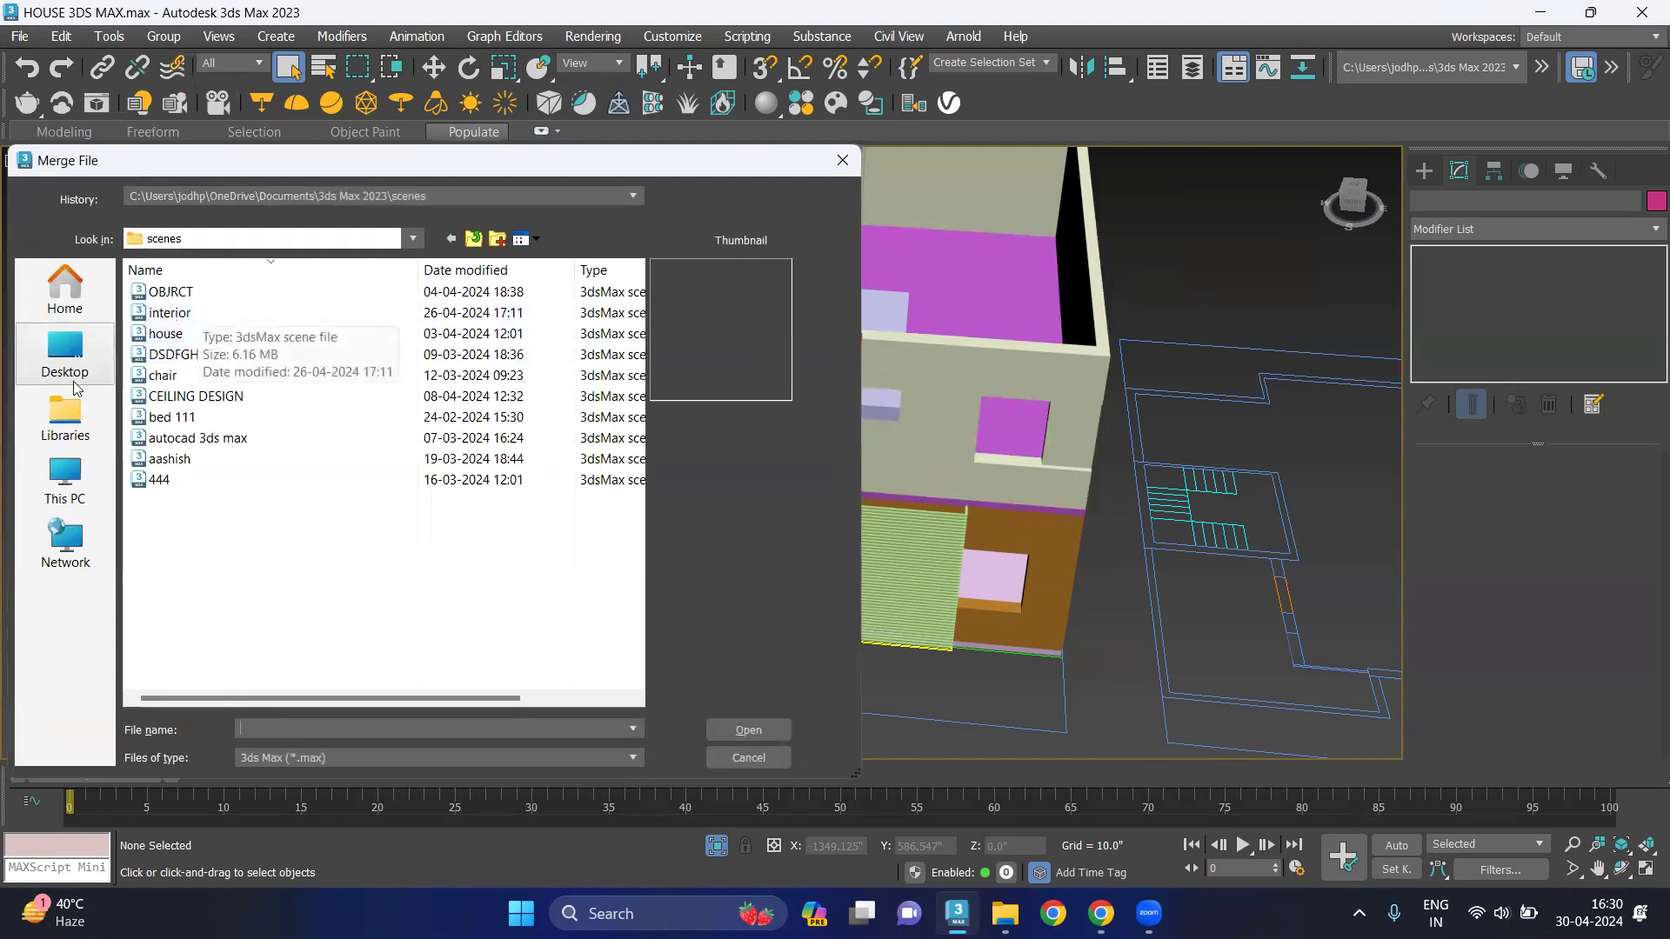
click(414, 238)
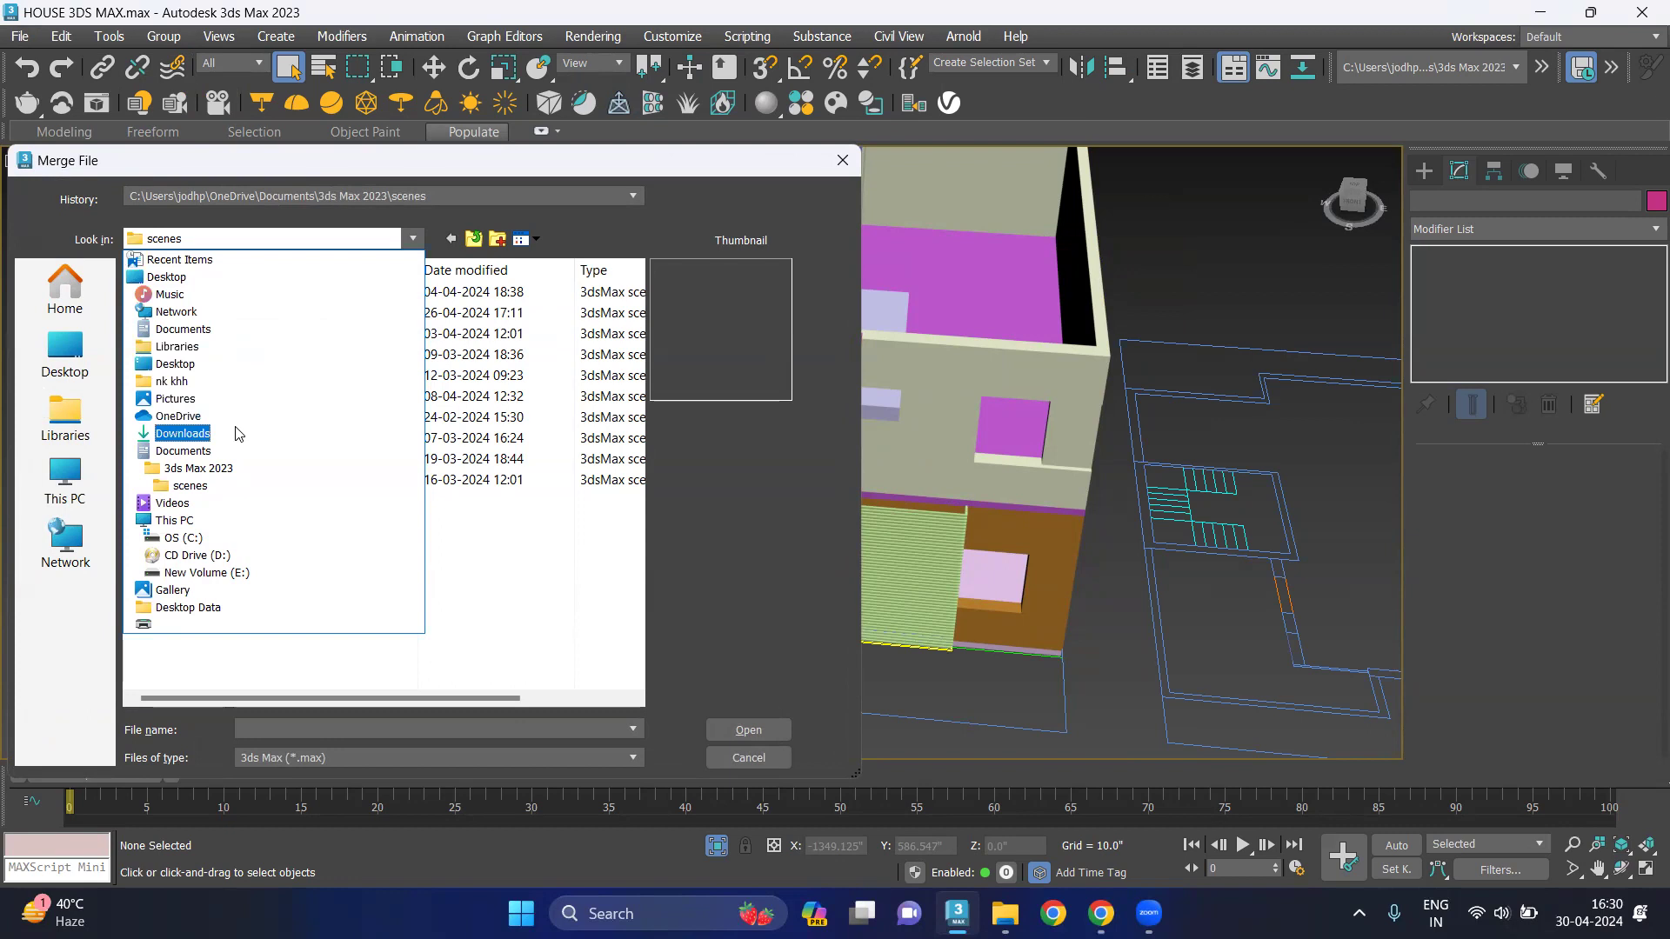
click(214, 433)
click(208, 360)
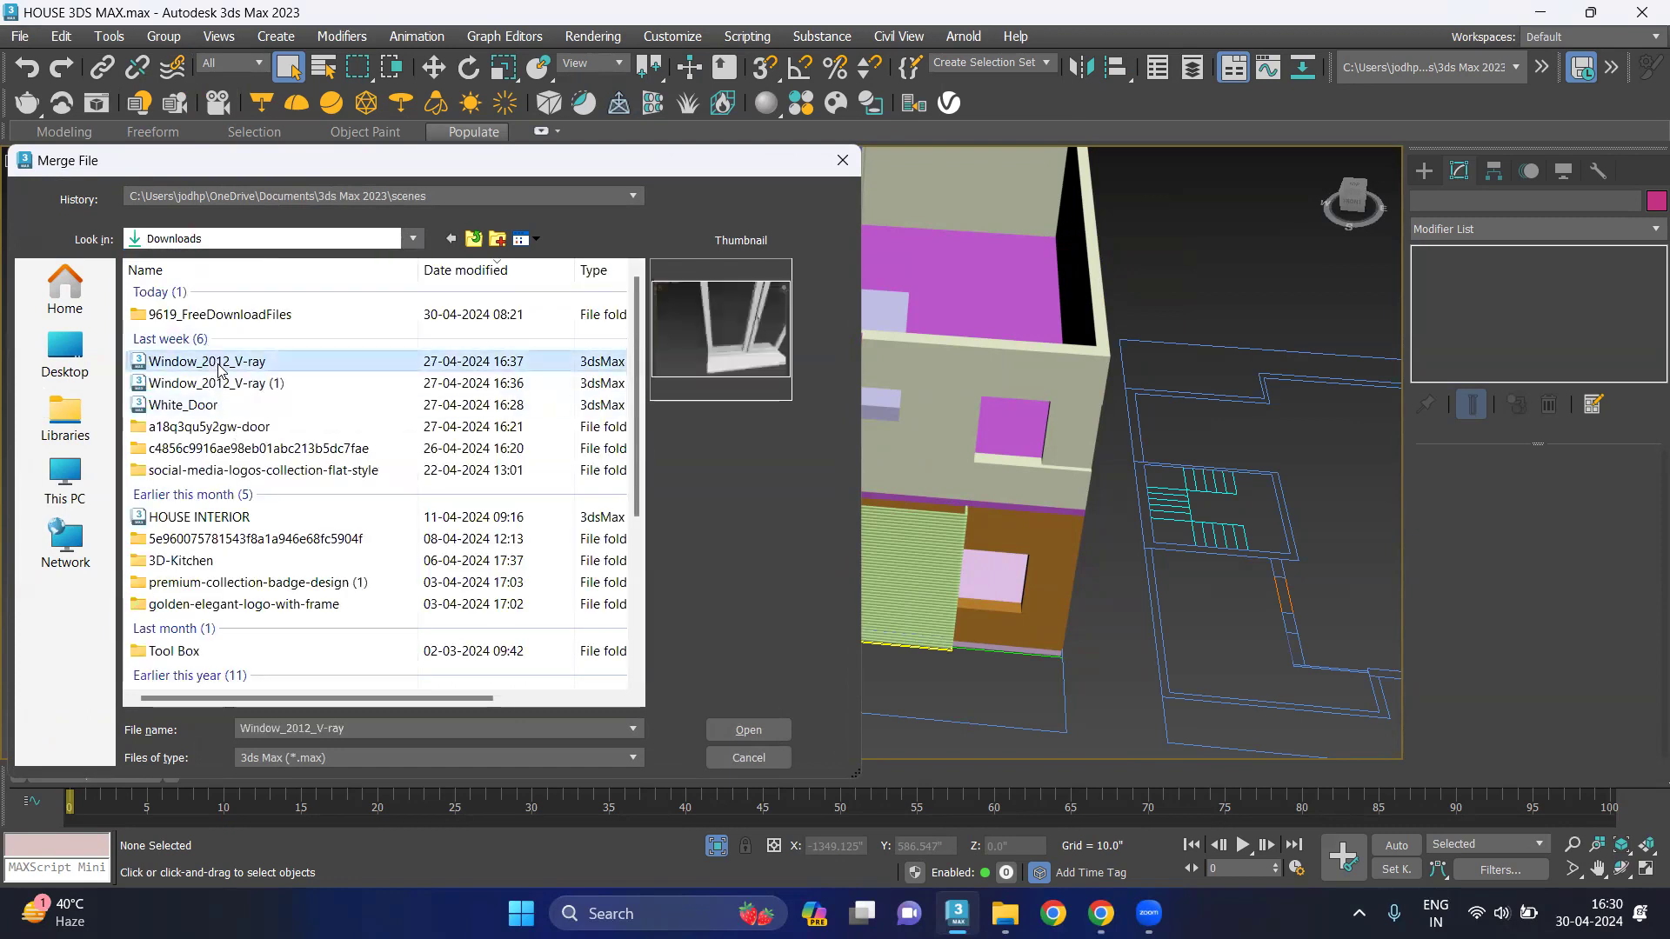
click(748, 728)
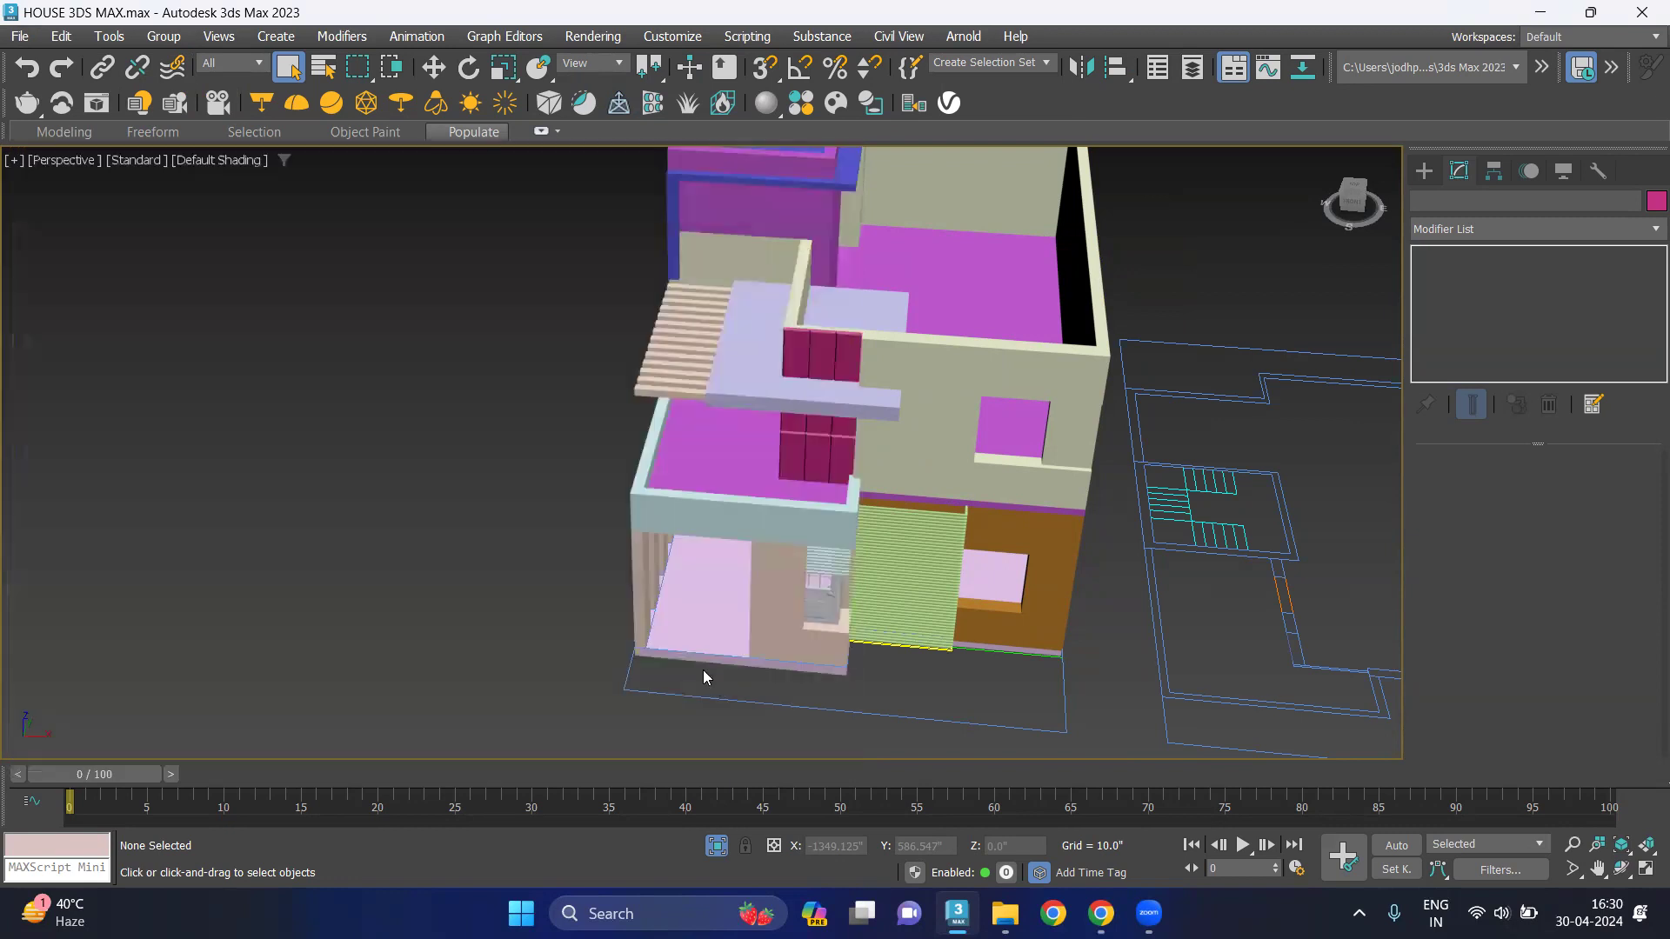
click(591, 623)
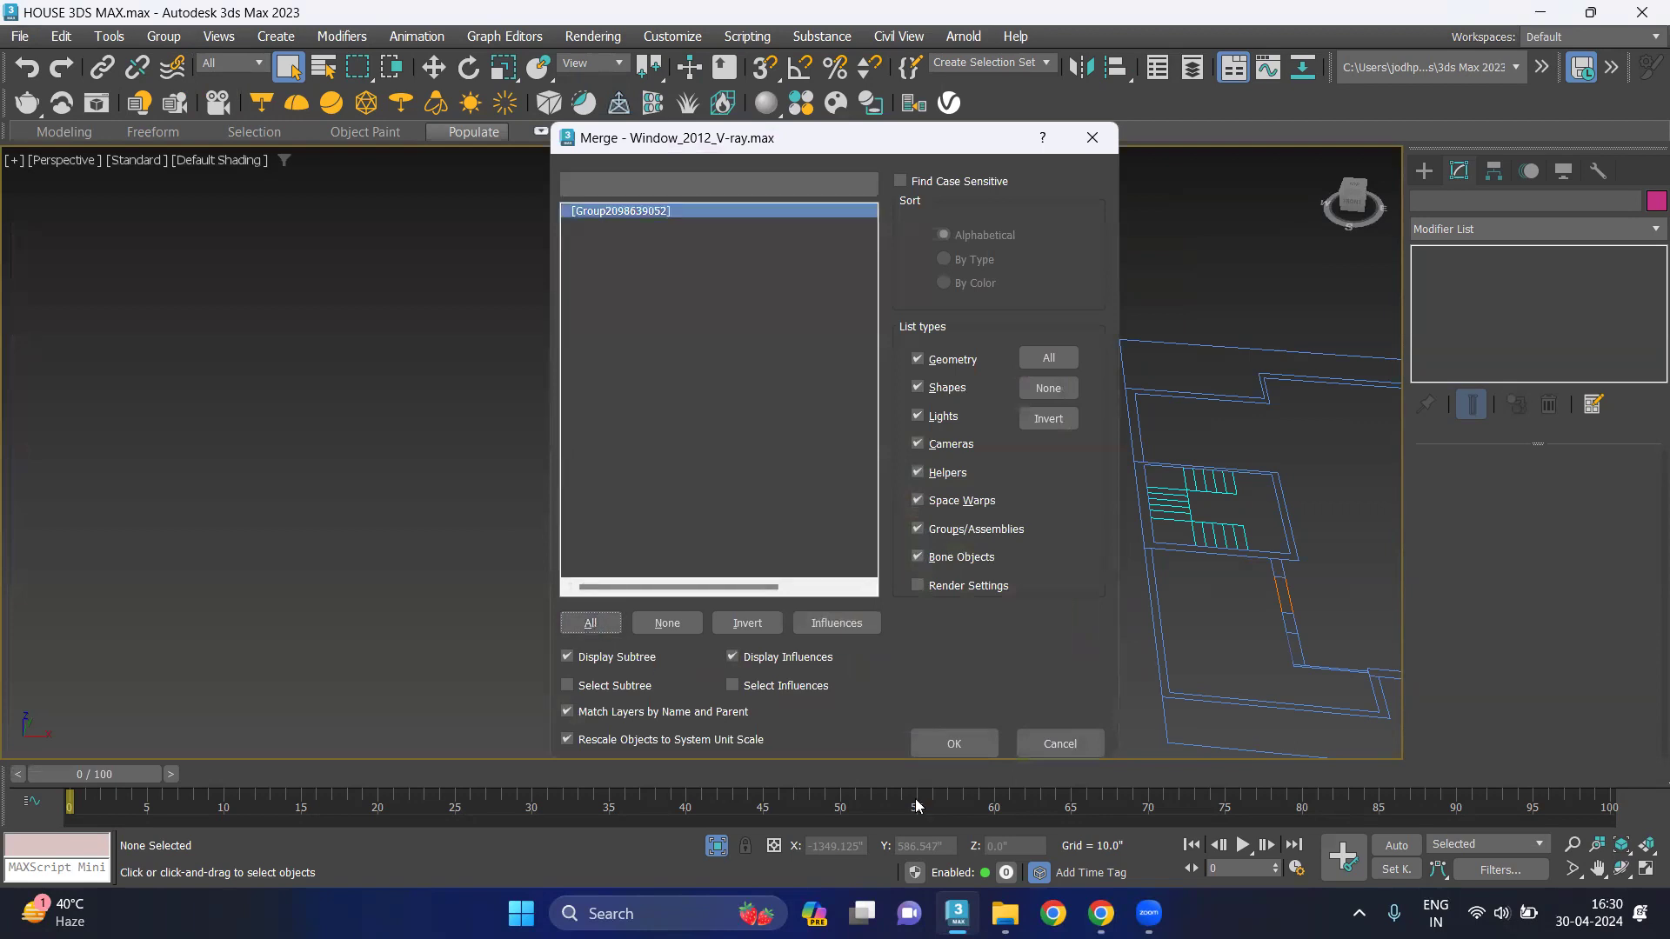
click(954, 744)
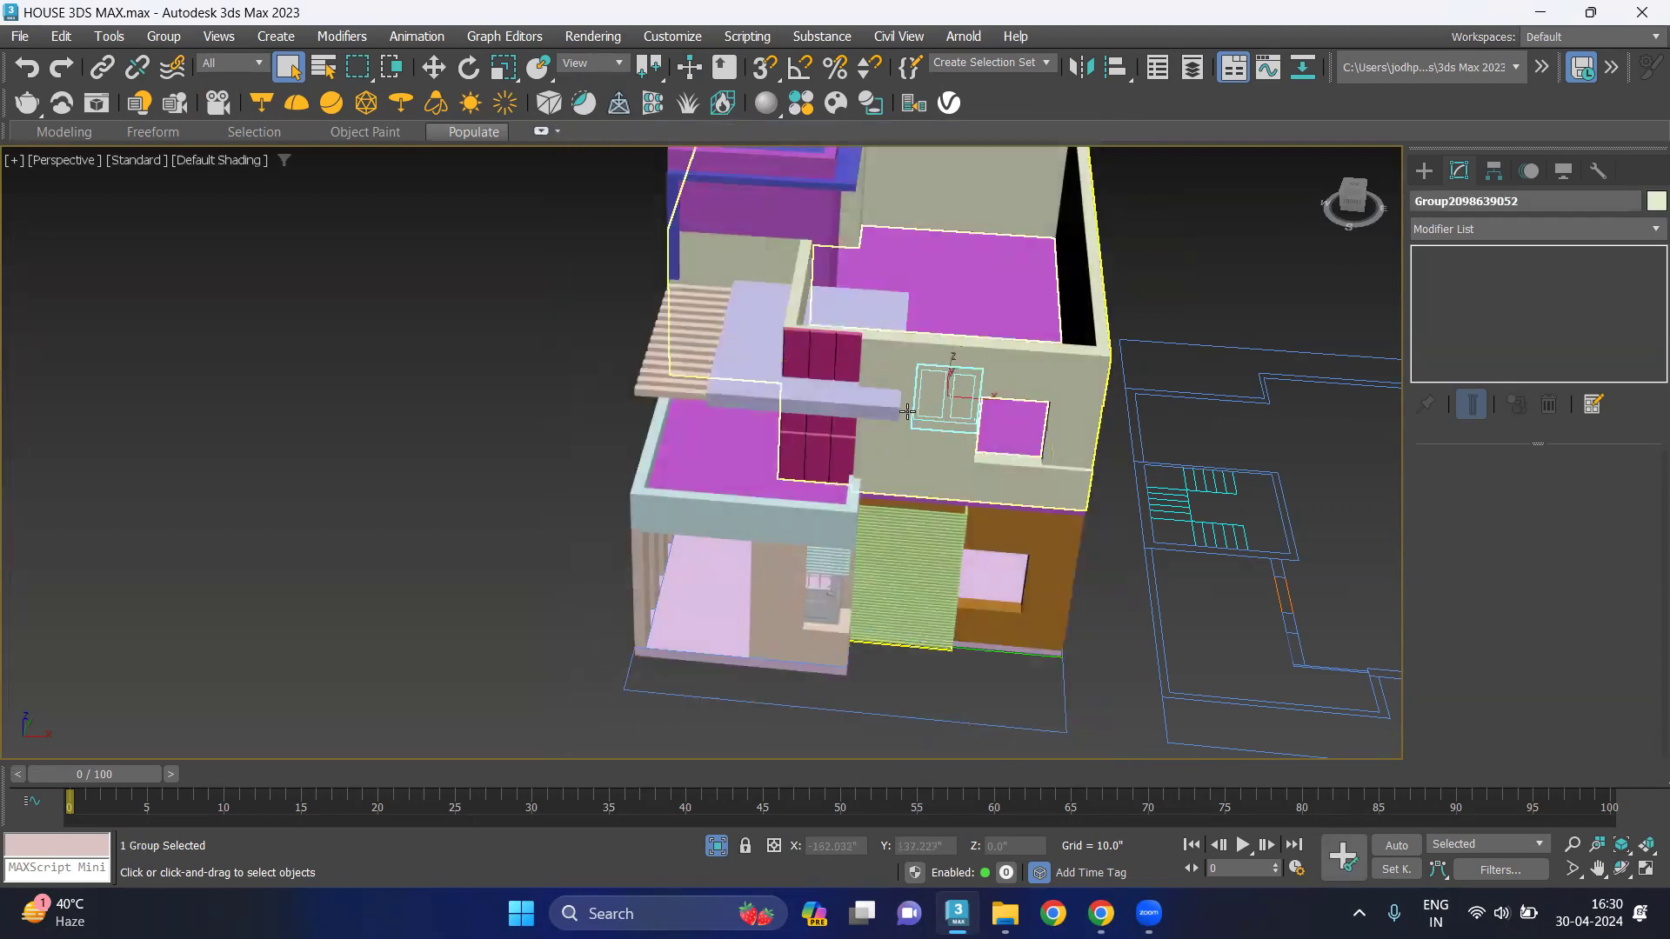
Move the window group aside and frame it in the view.
key(w)
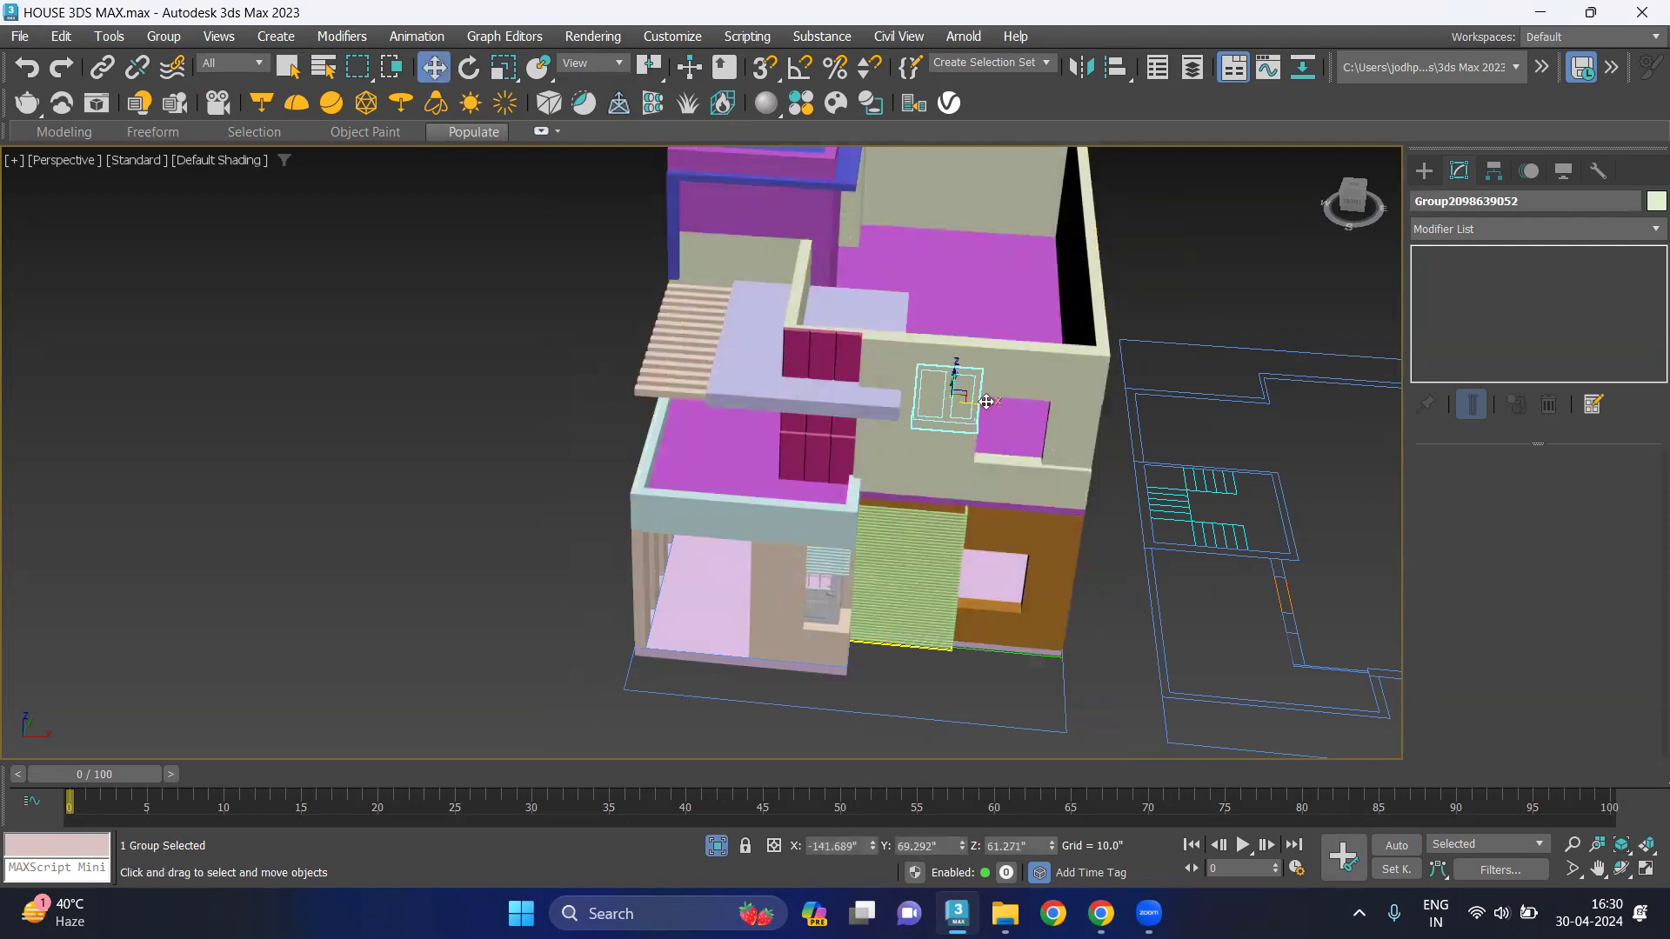
drag(957, 396, 244, 348)
click(319, 352)
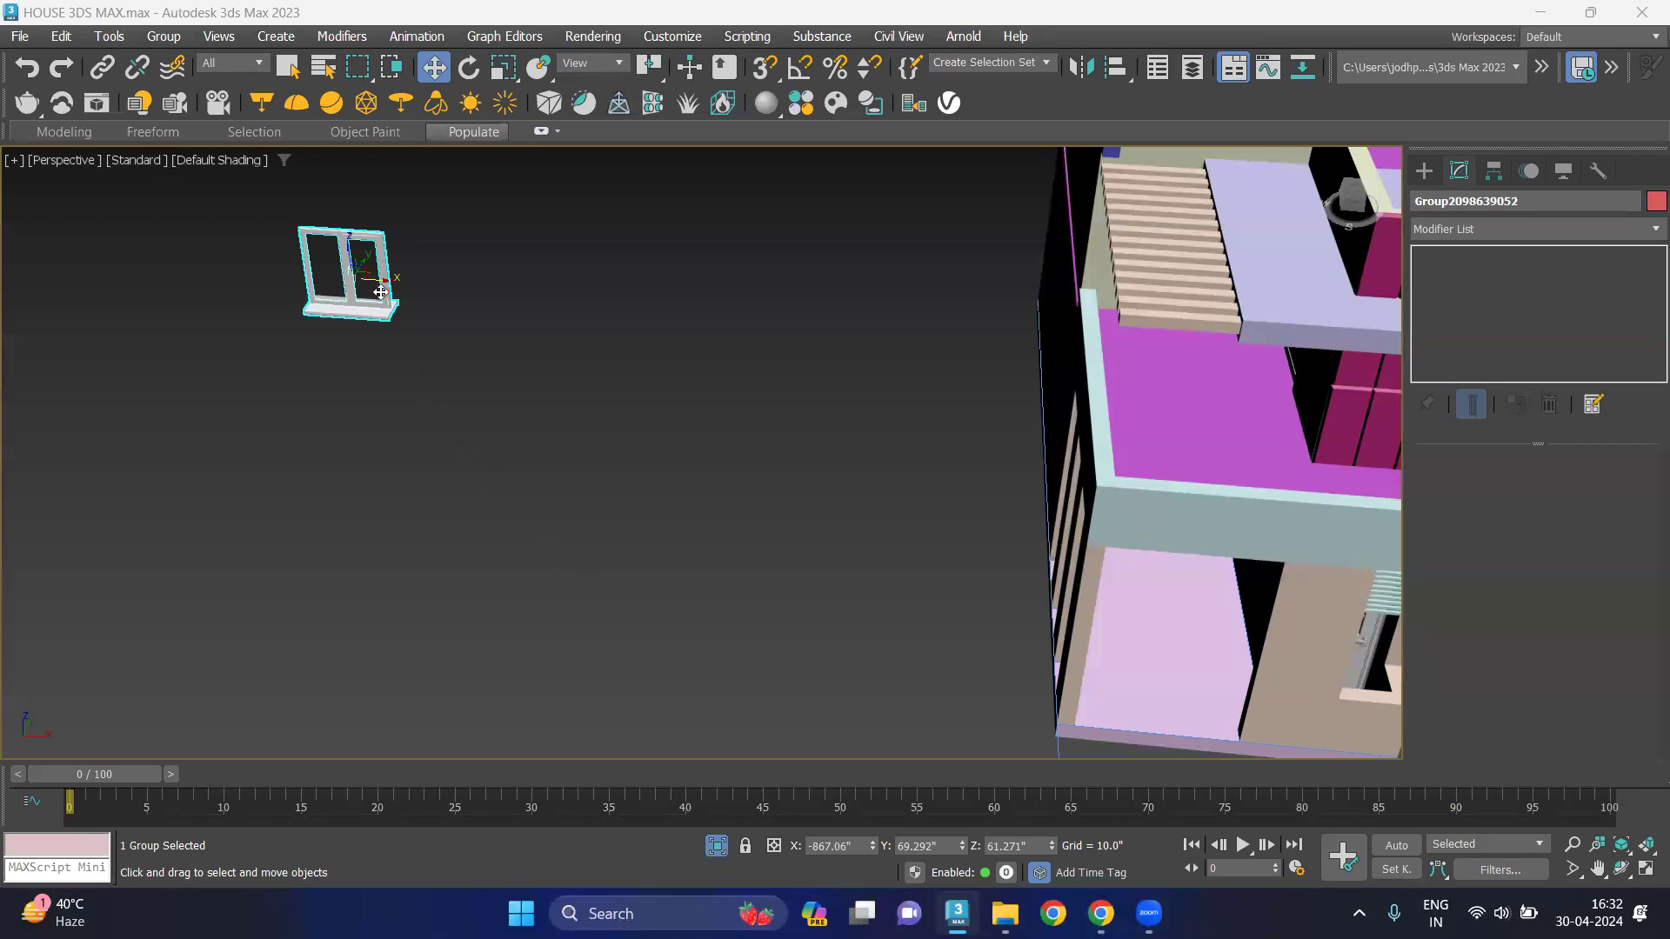
key(alt+q)
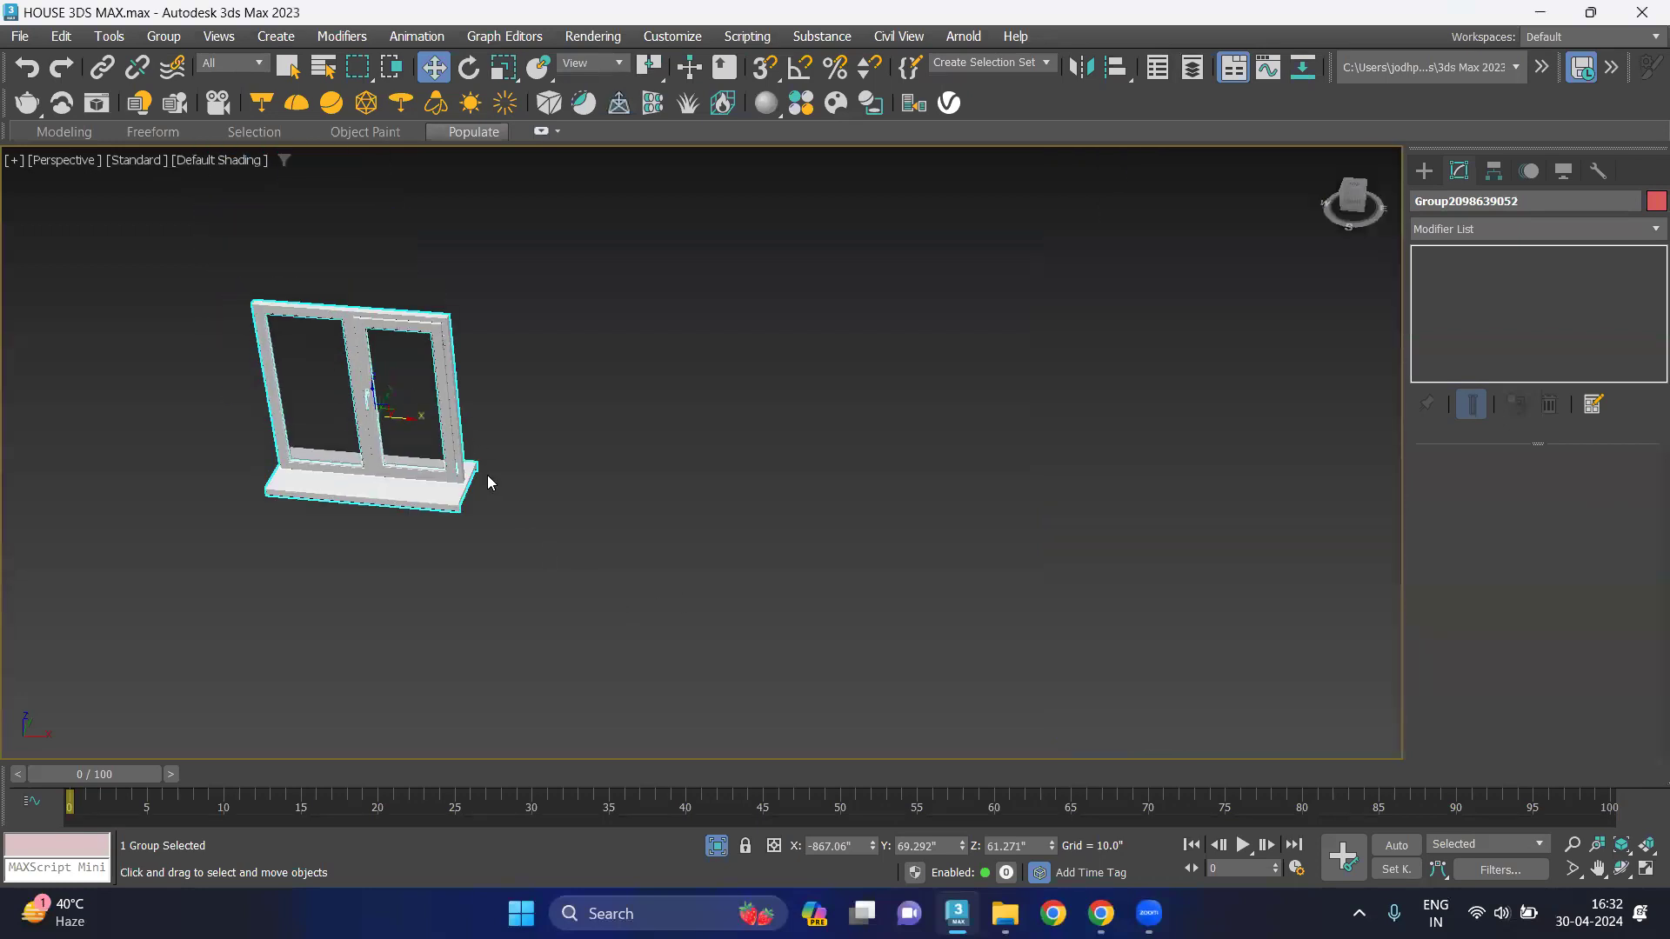
With 3D snaps on, snap the window's corner into the purple wall opening.
click(764, 68)
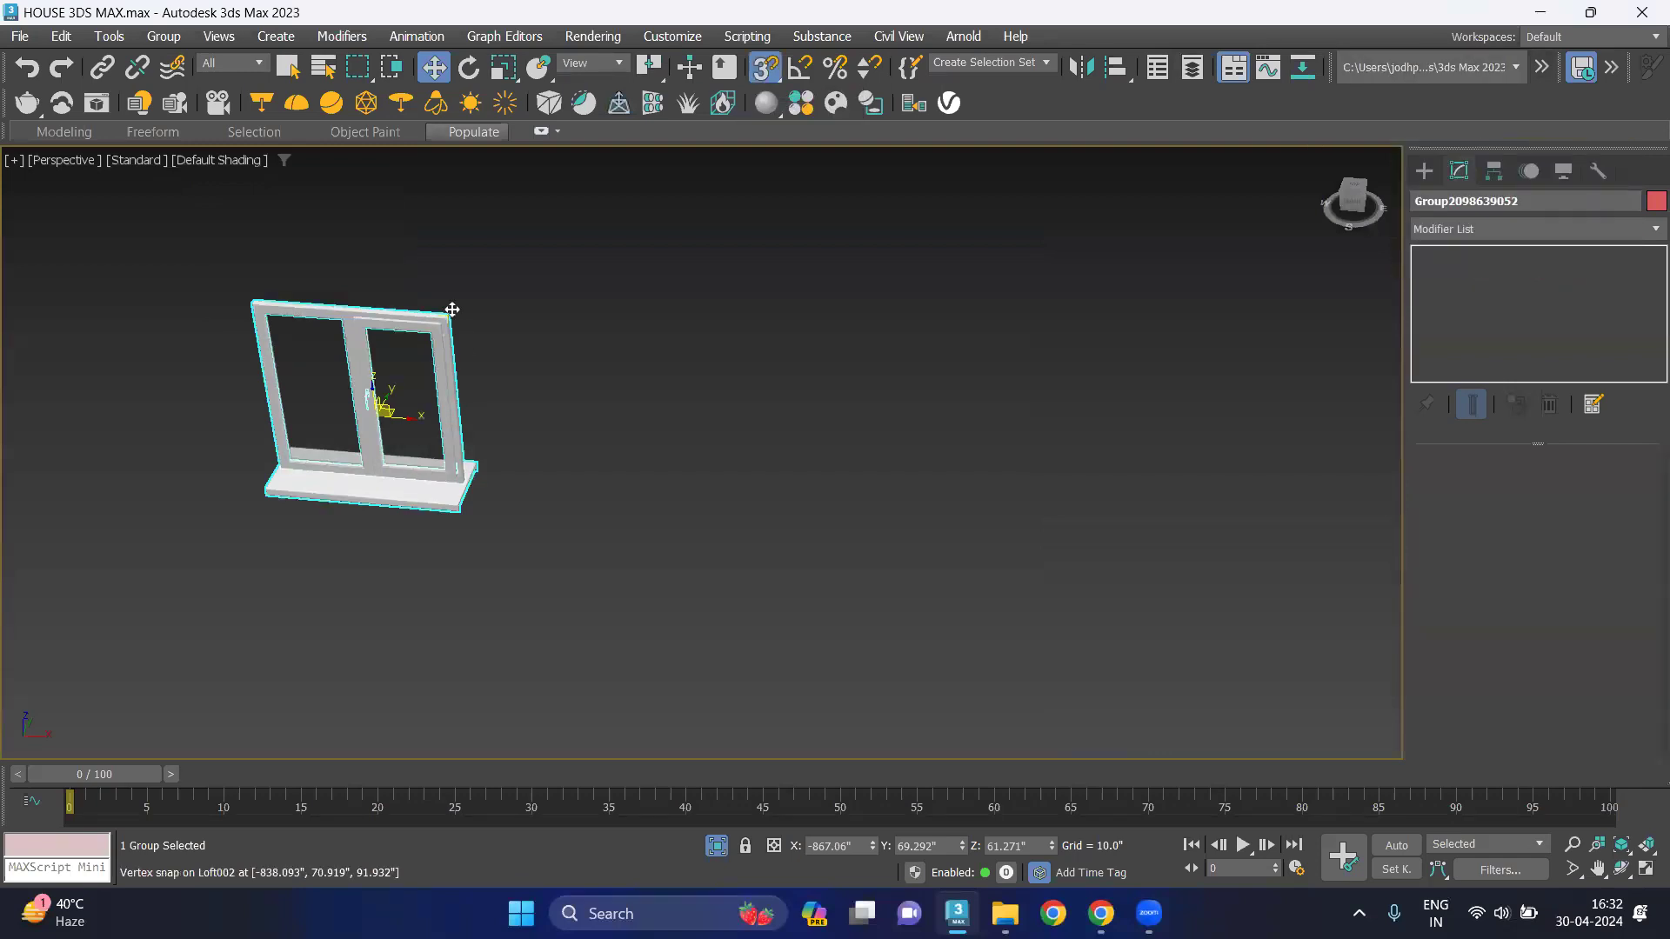
scroll(458, 317, up, 4)
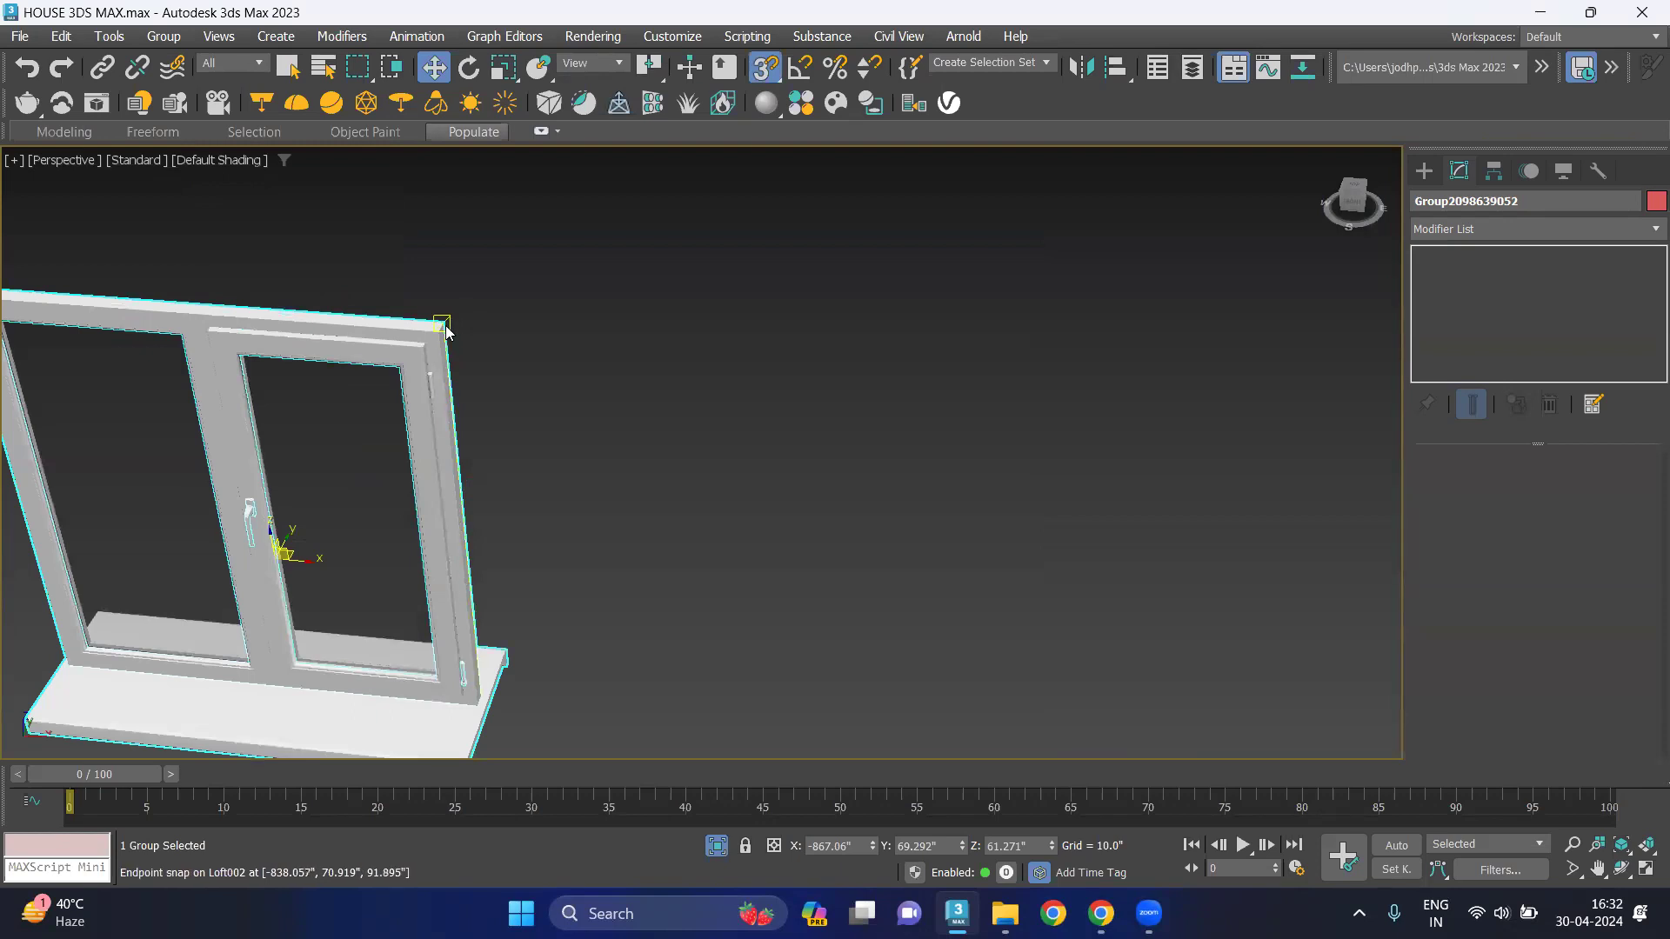
drag(446, 330, 811, 452)
scroll(602, 388, down, 4)
scroll(622, 409, down, 3)
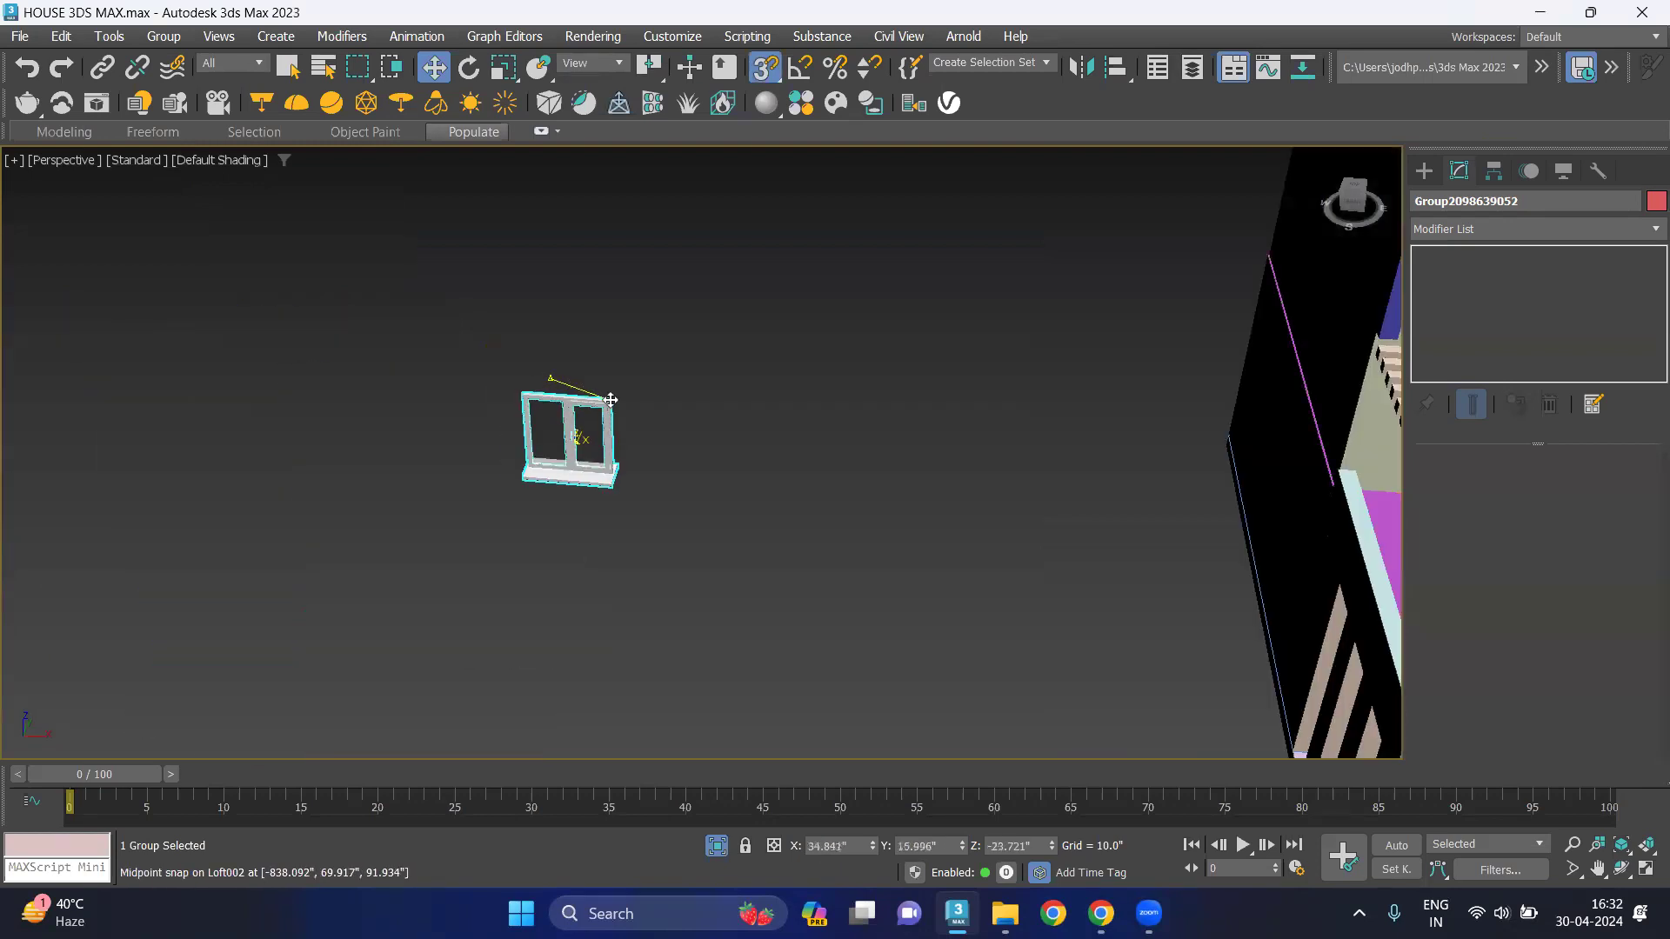
scroll(811, 452, up, 3)
scroll(811, 453, up, 3)
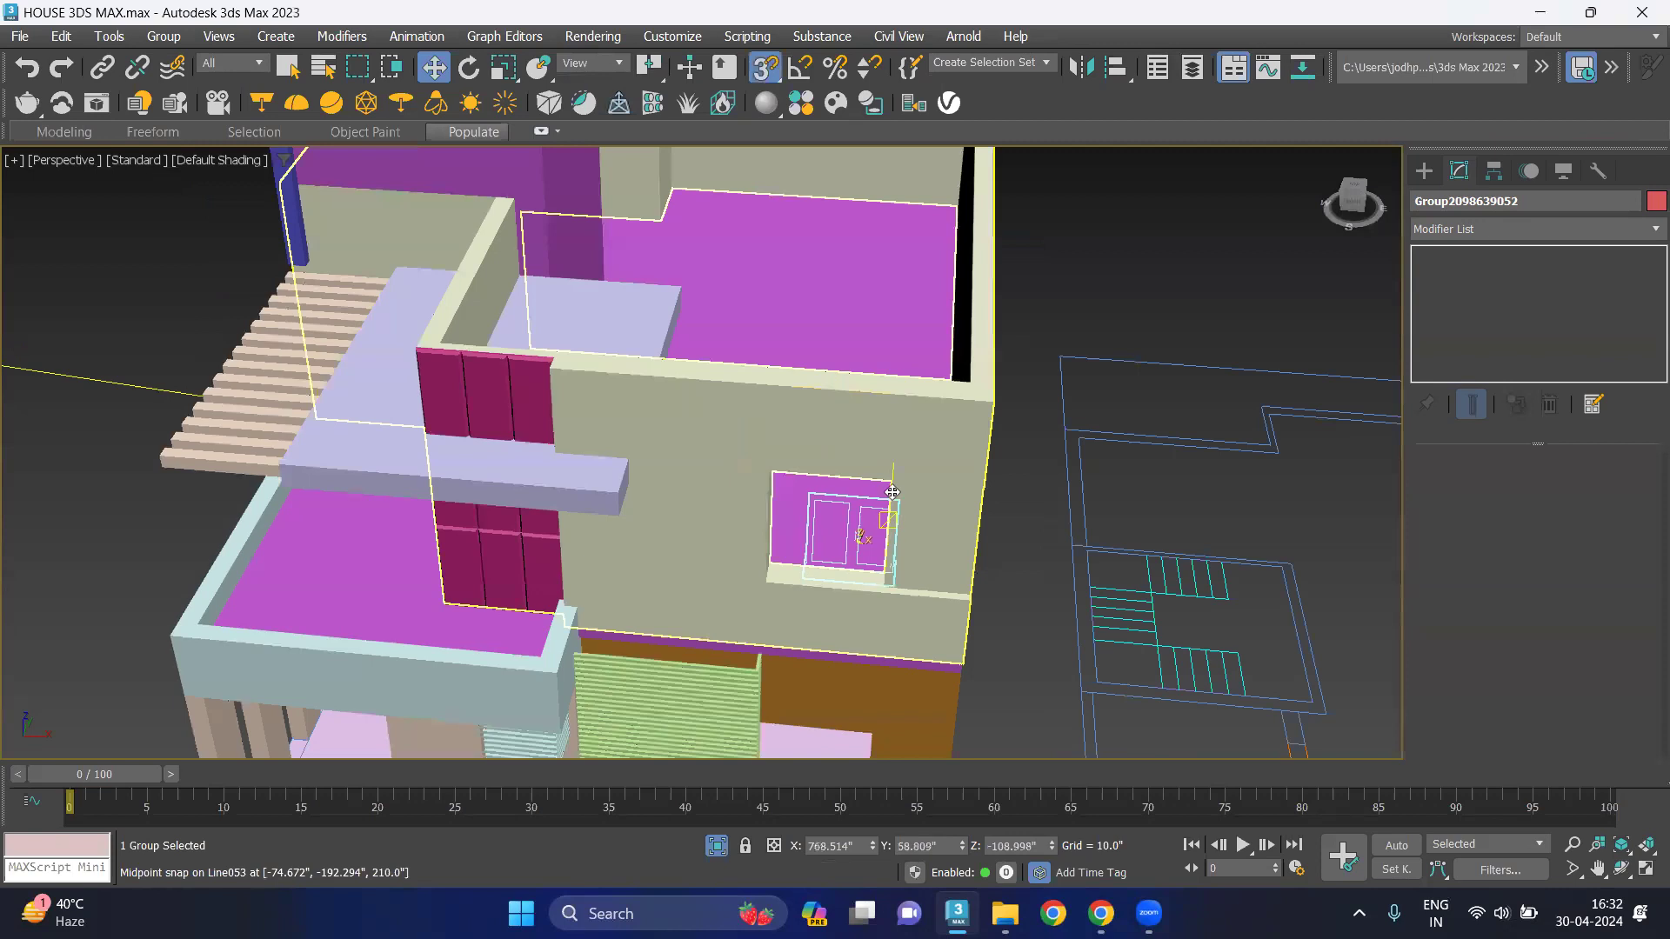
scroll(892, 492, up, 2)
drag(892, 492, 756, 631)
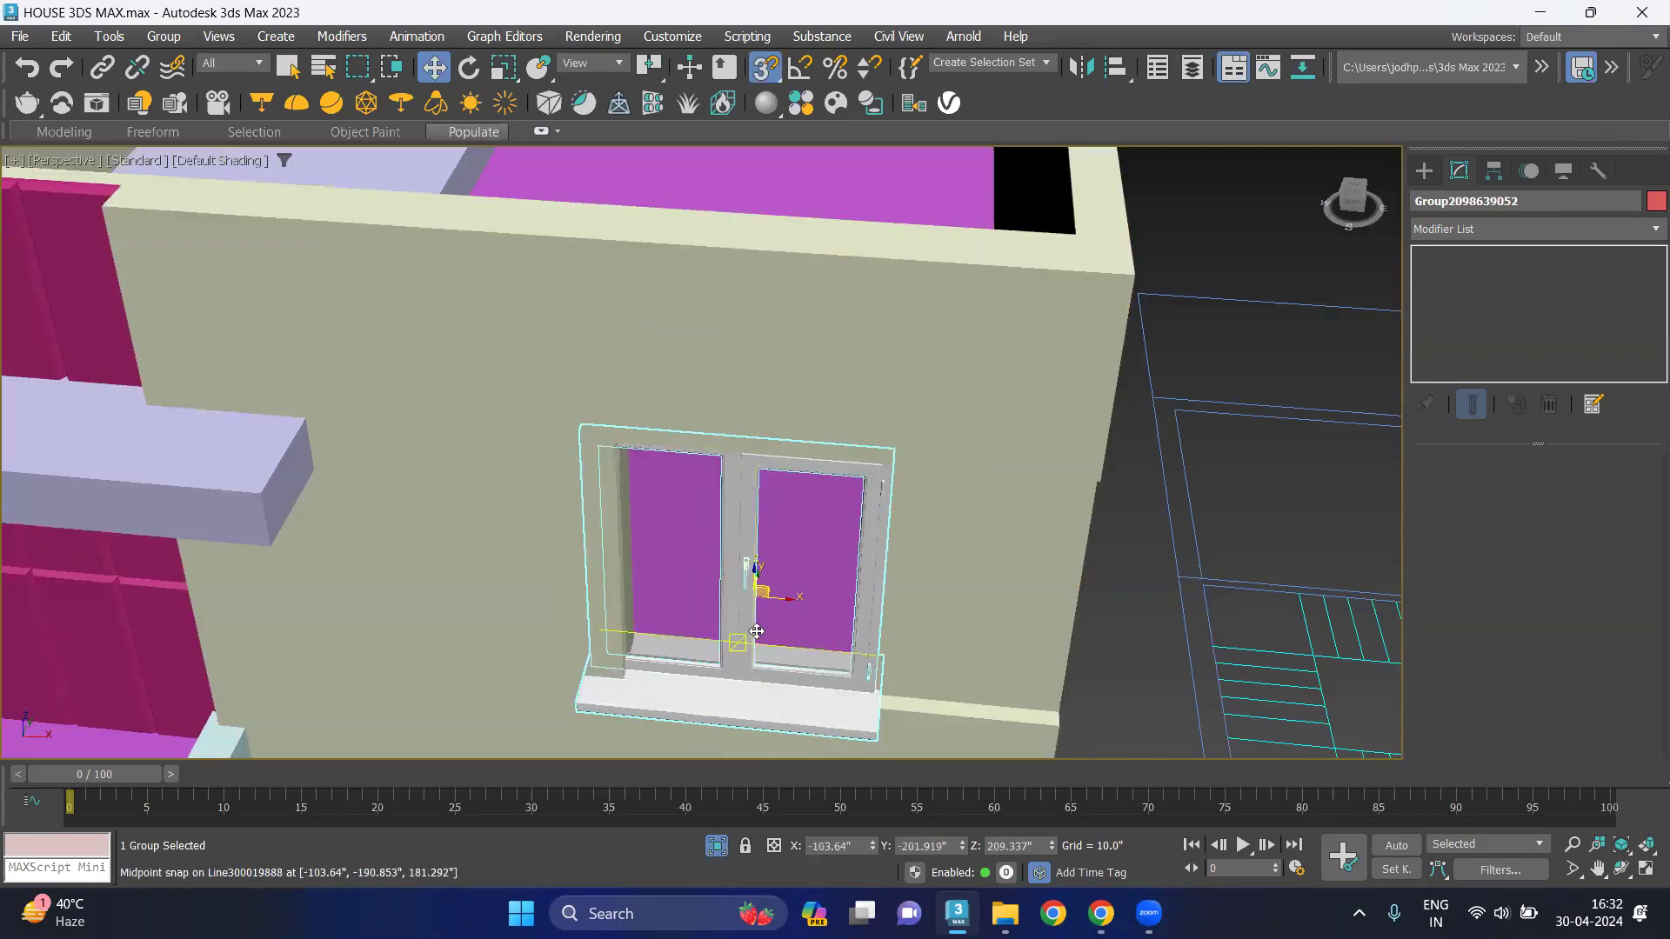
Check the window's alignment in the Front wireframe view.
key(f)
scroll(769, 446, down, 3)
scroll(757, 433, down, 2)
scroll(870, 439, up, 3)
scroll(848, 428, up, 2)
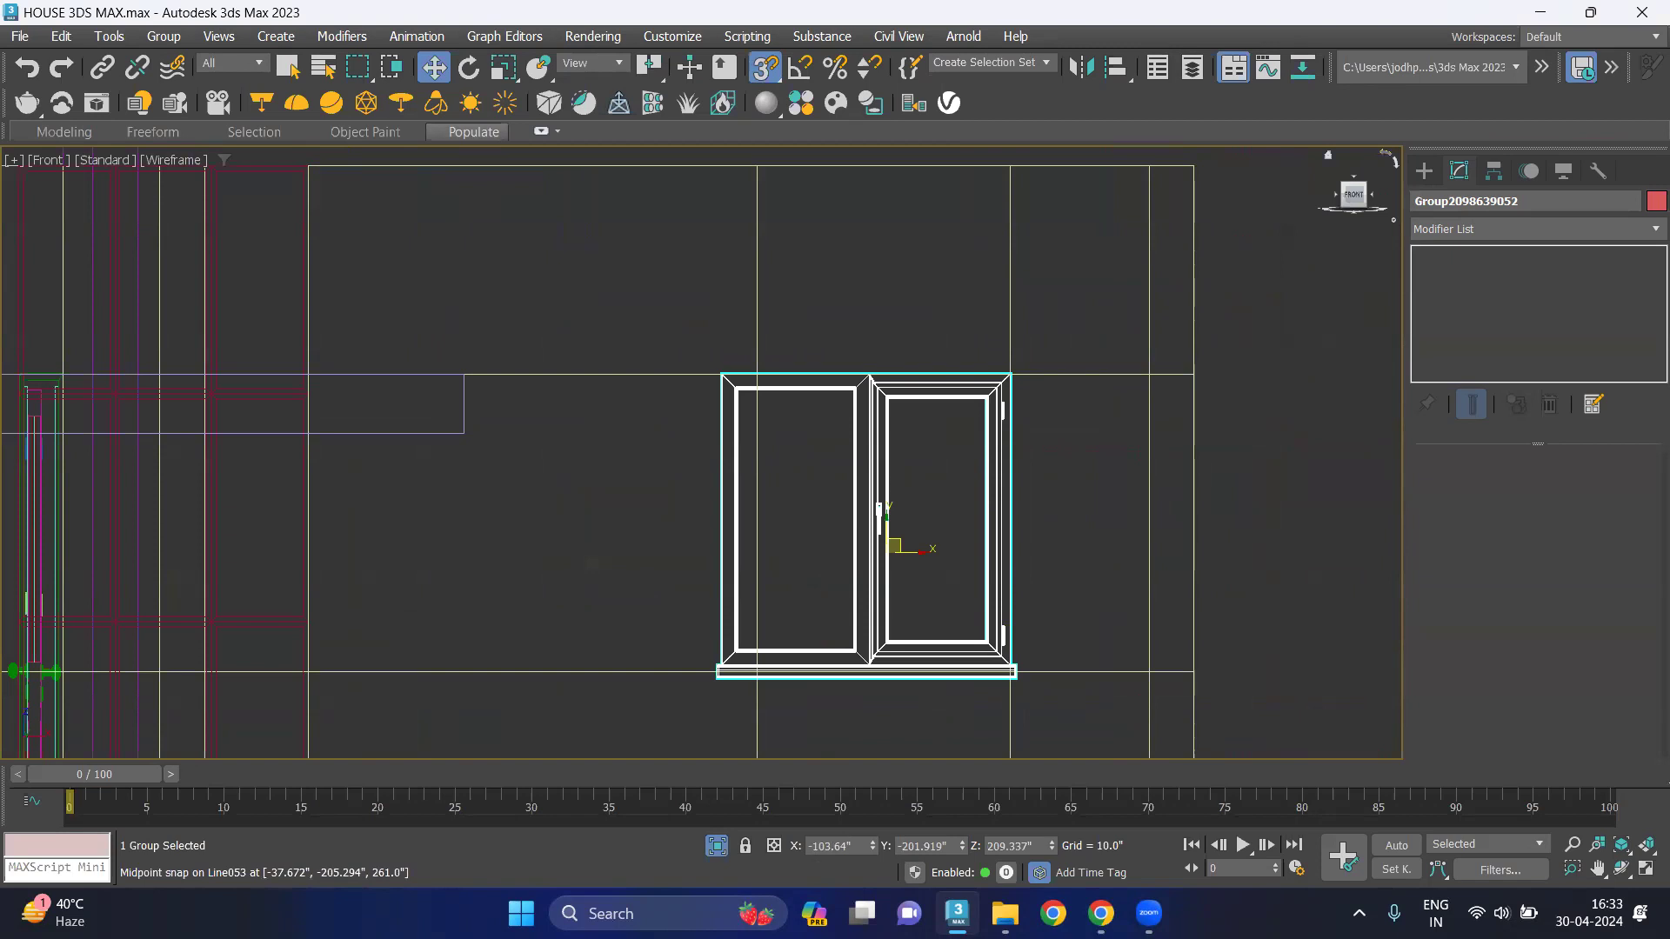
Add an FFD 2x2x2 modifier to the window group and turn off snapping.
click(1472, 226)
scroll(1472, 226, down, 1)
scroll(1491, 252, down, 5)
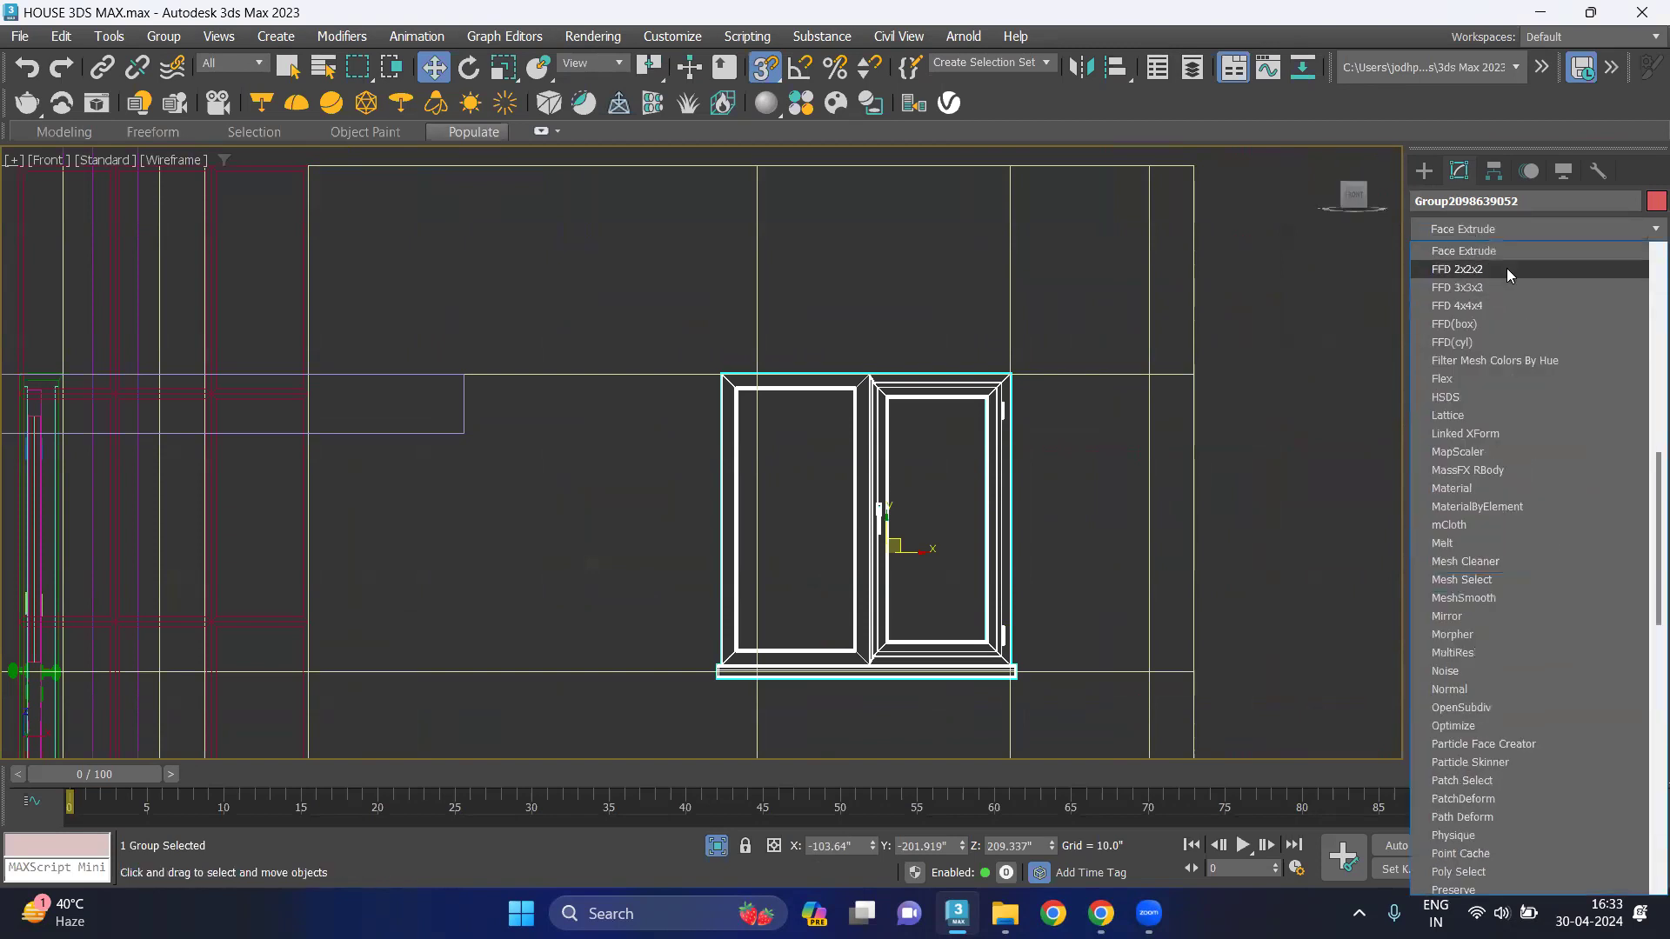
click(1507, 268)
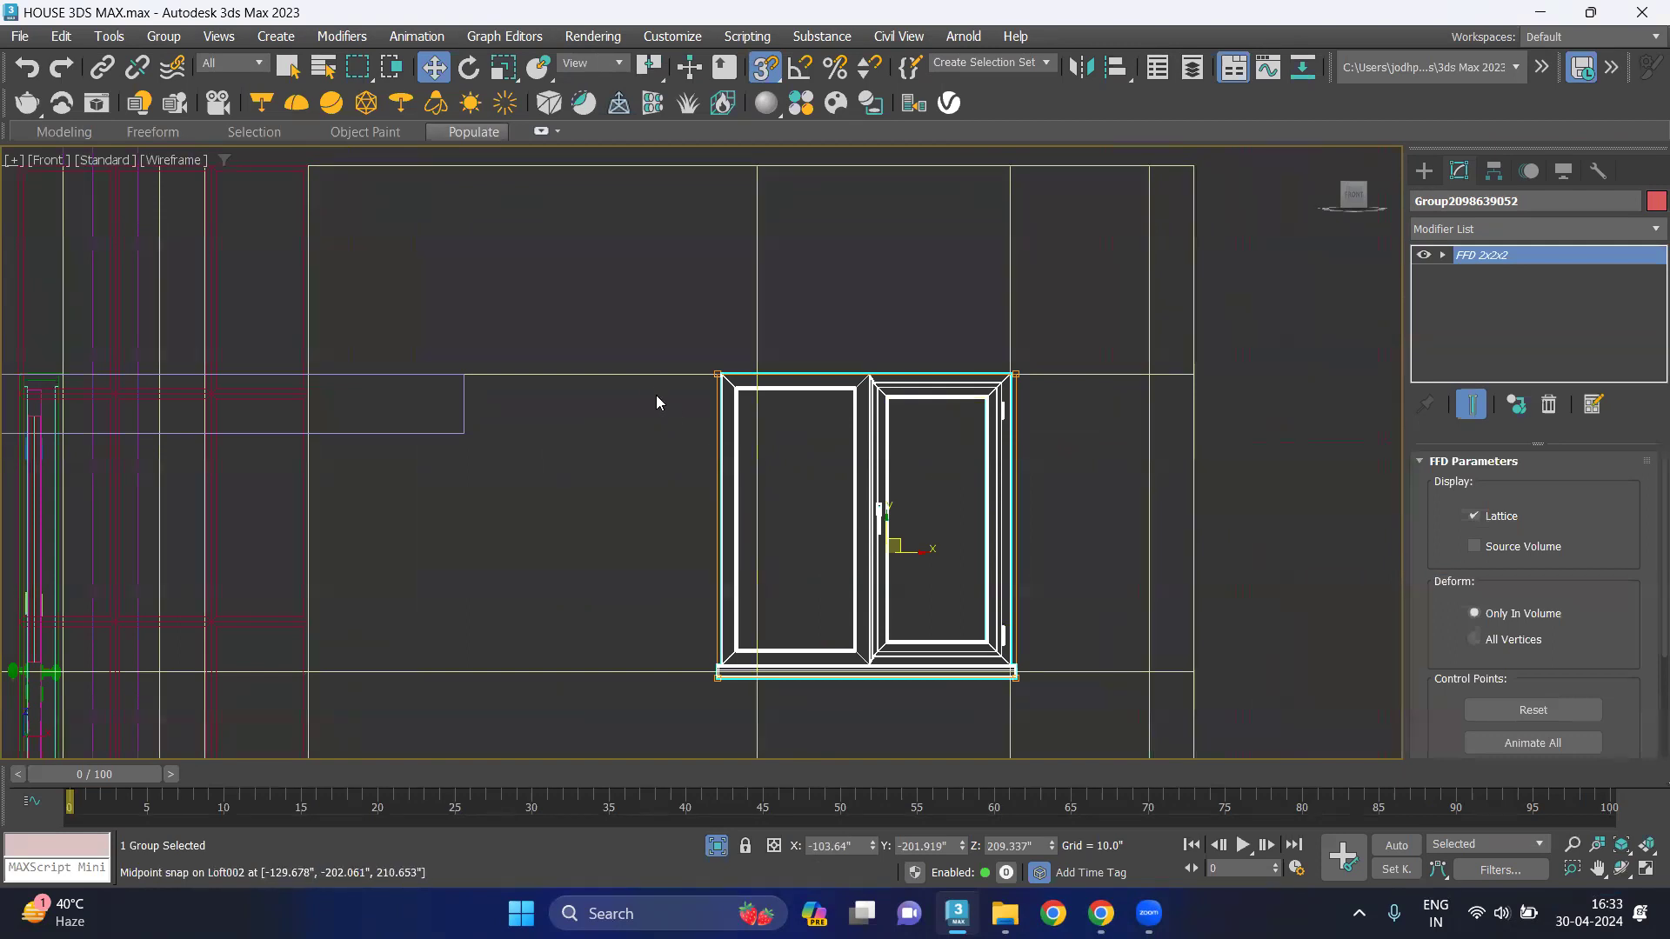
click(762, 69)
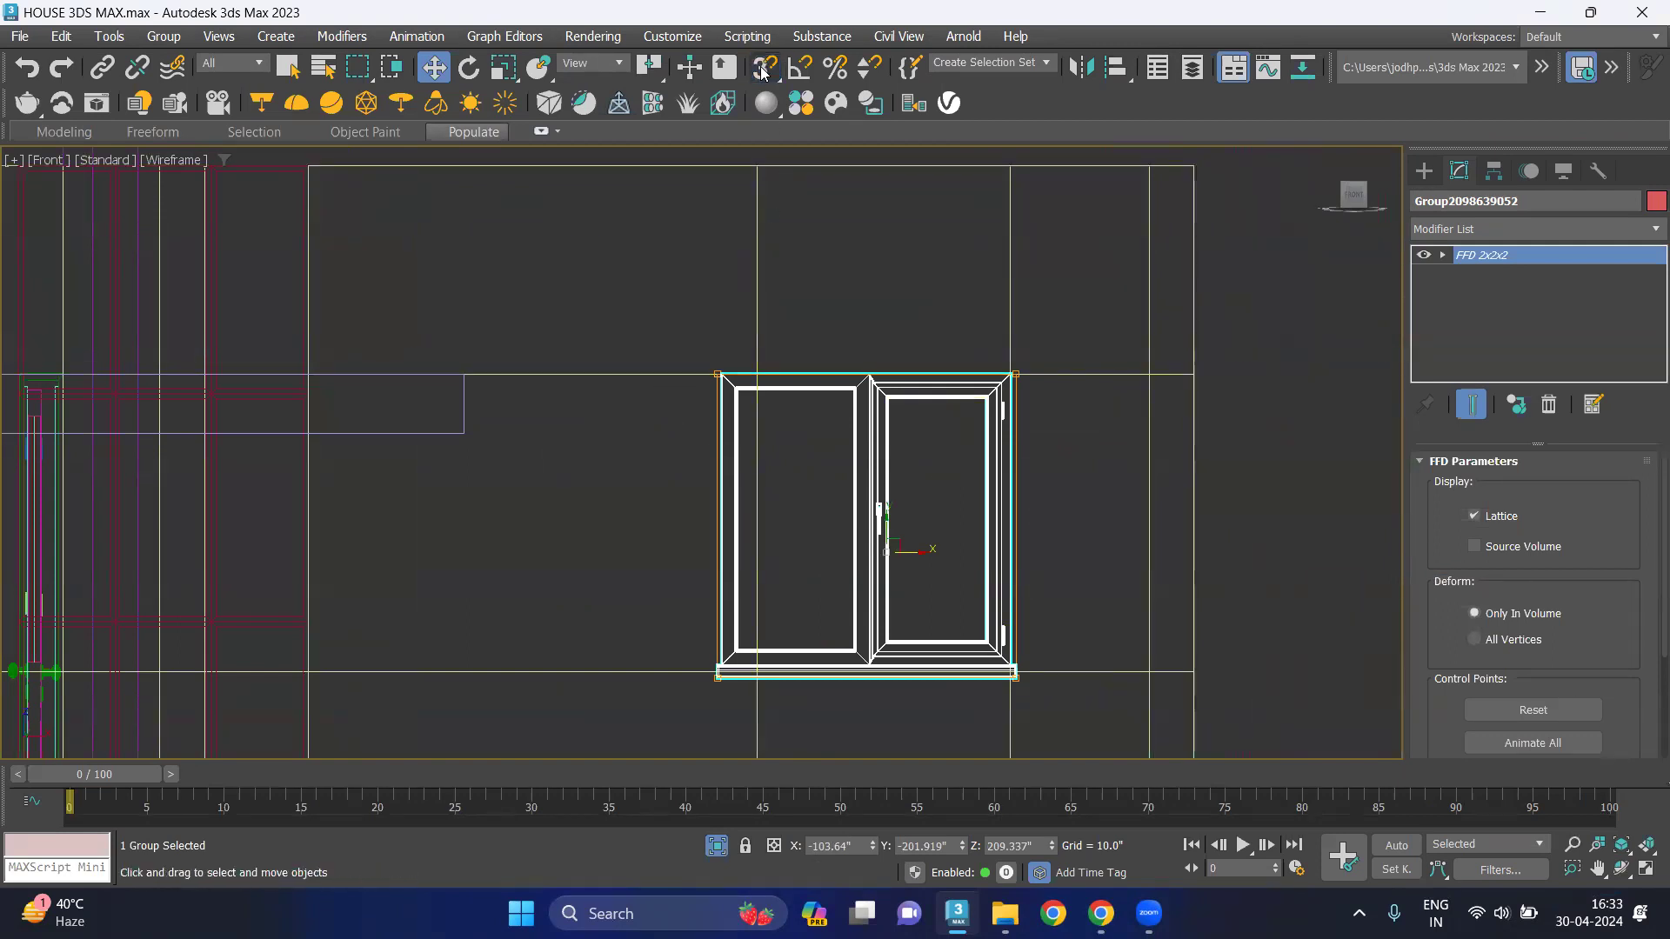
Select the lattice's left control points and shift them right to narrow the window.
click(1444, 256)
click(1490, 276)
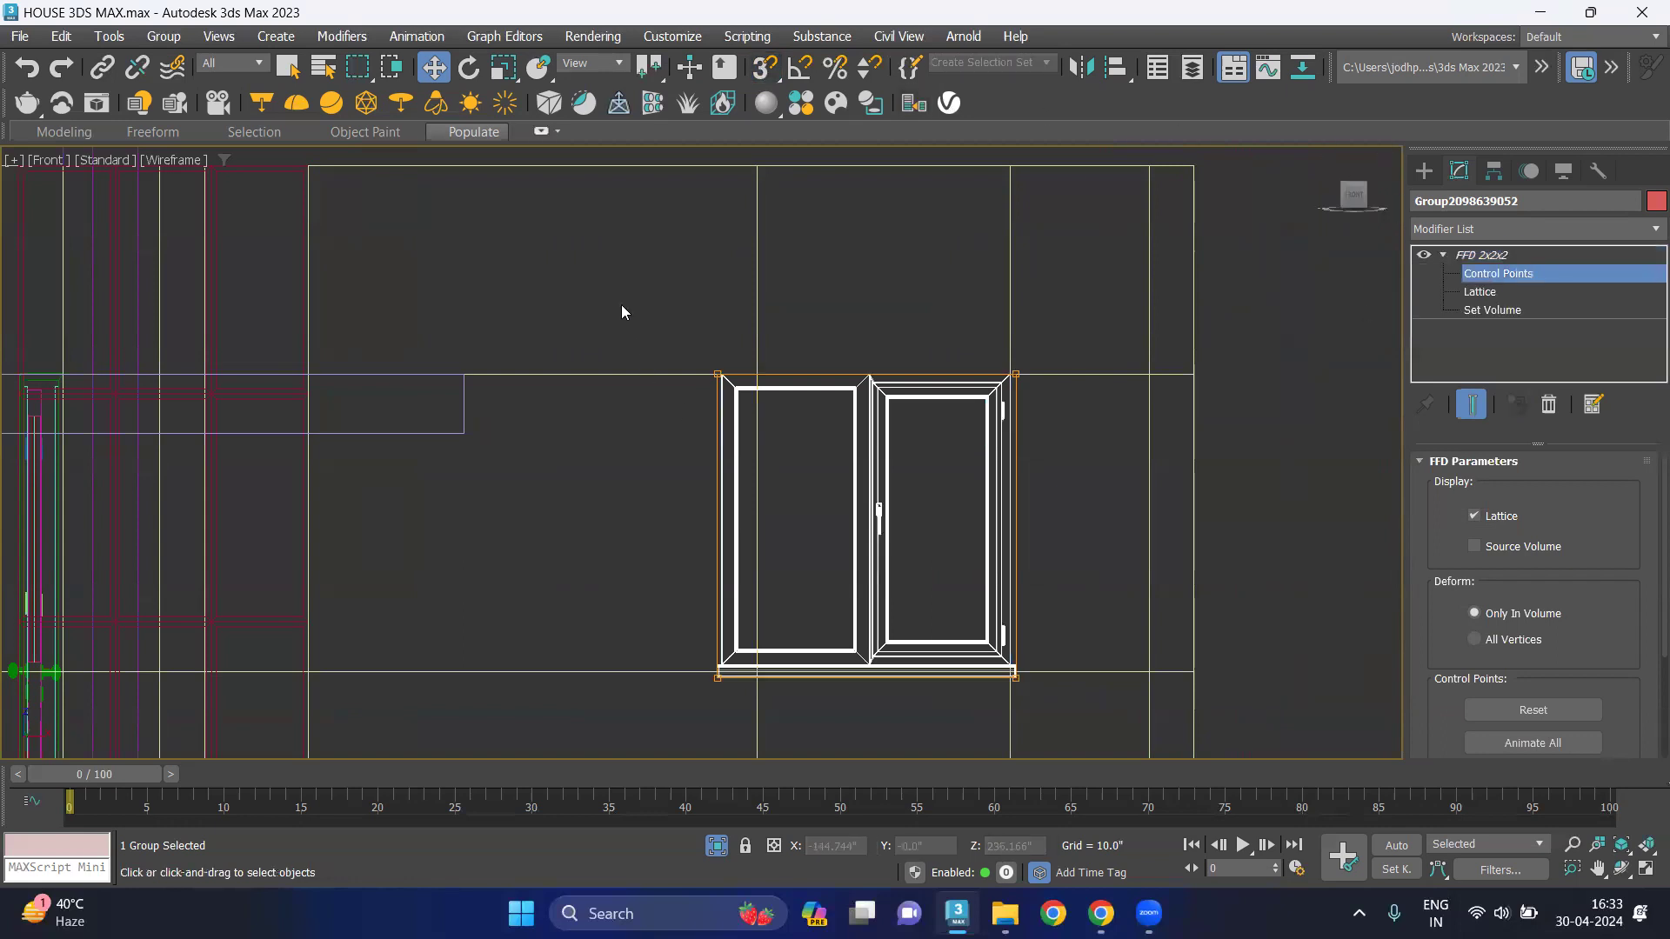
drag(830, 708, 832, 715)
click(749, 533)
mouse_move(692, 346)
mouse_down()
mouse_move(801, 683)
mouse_move(785, 687)
mouse_up()
drag(756, 534, 791, 537)
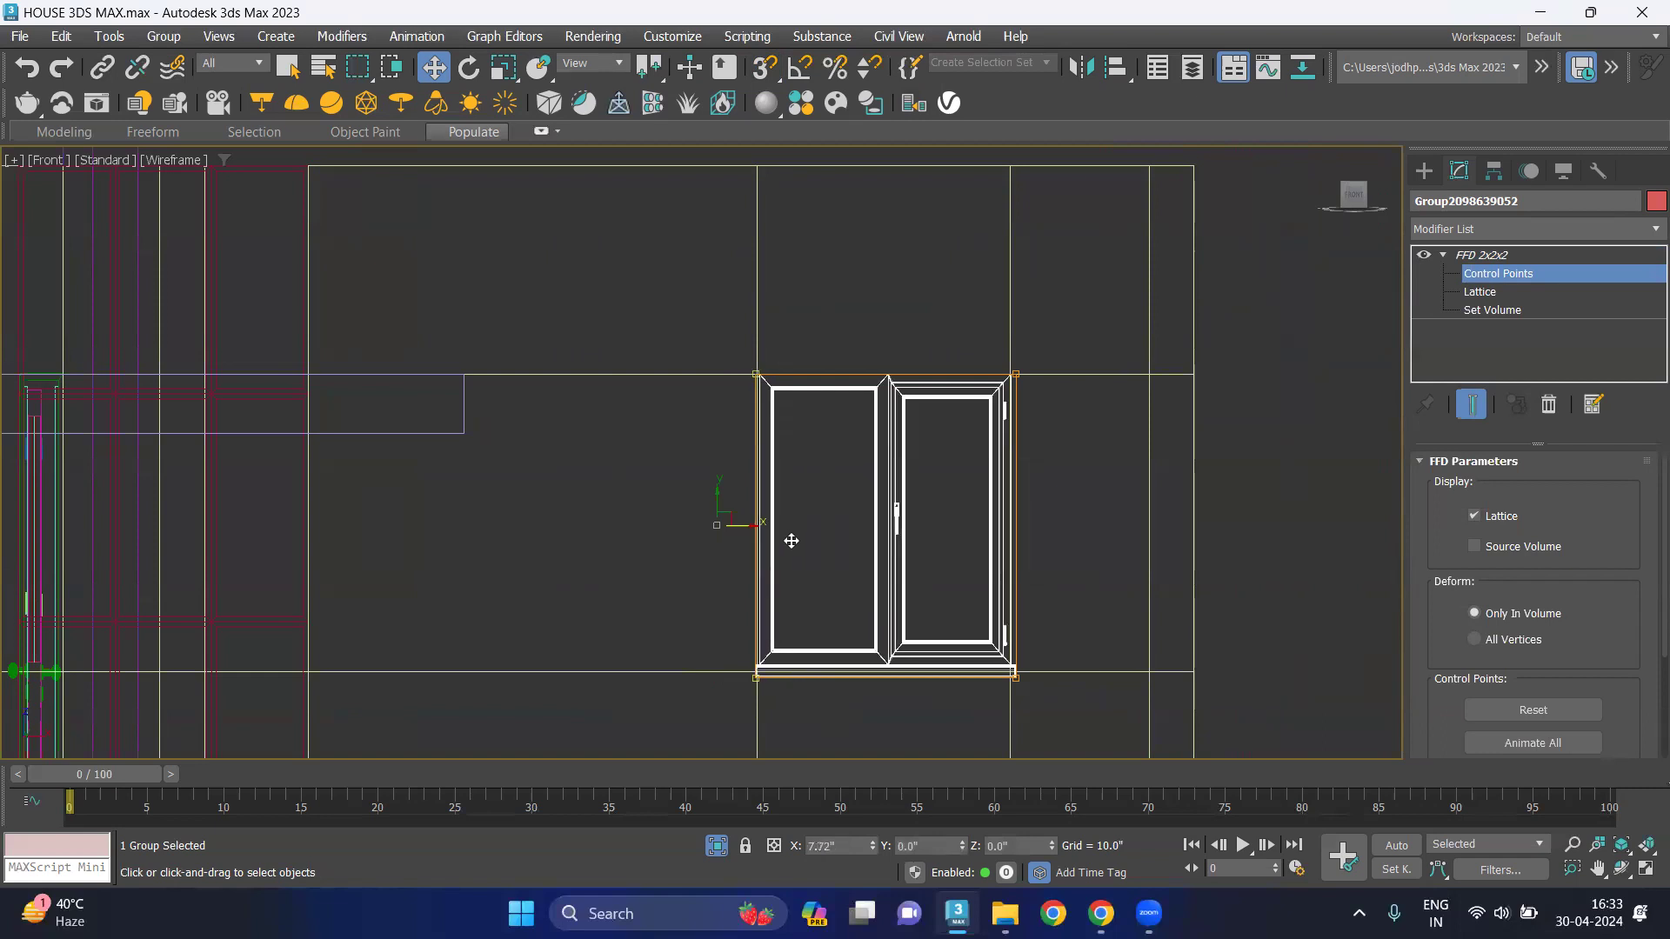
scroll(743, 463, up, 2)
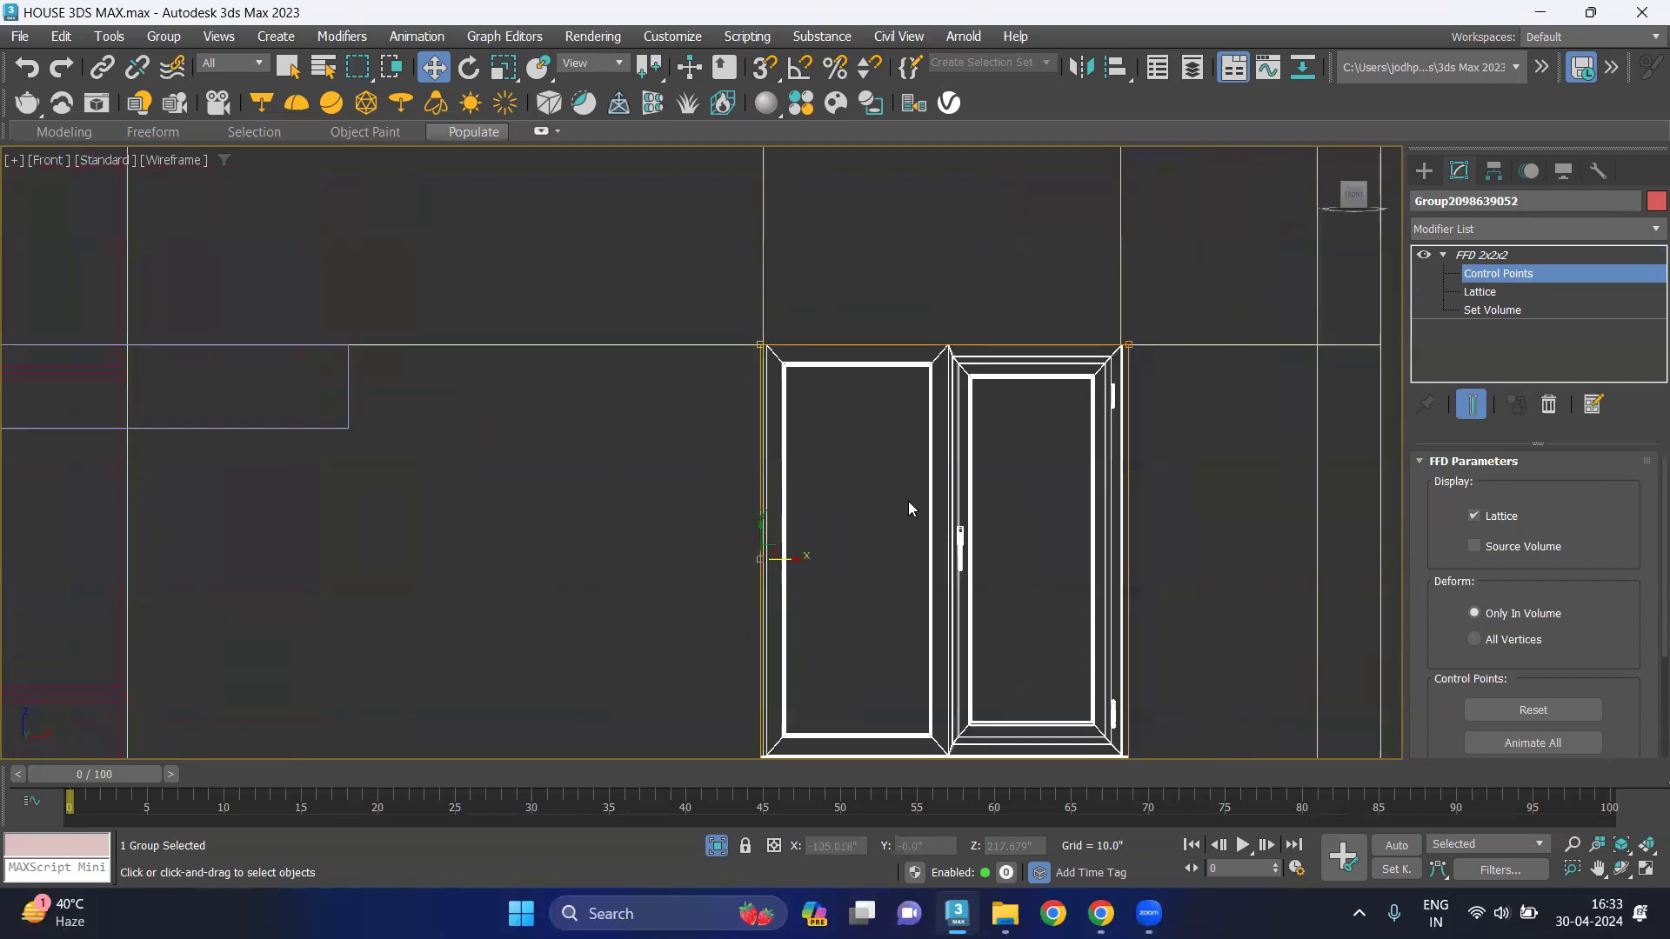
In Top view, fit the window's left side to the opening and pull in its back edge.
key(t)
key(z)
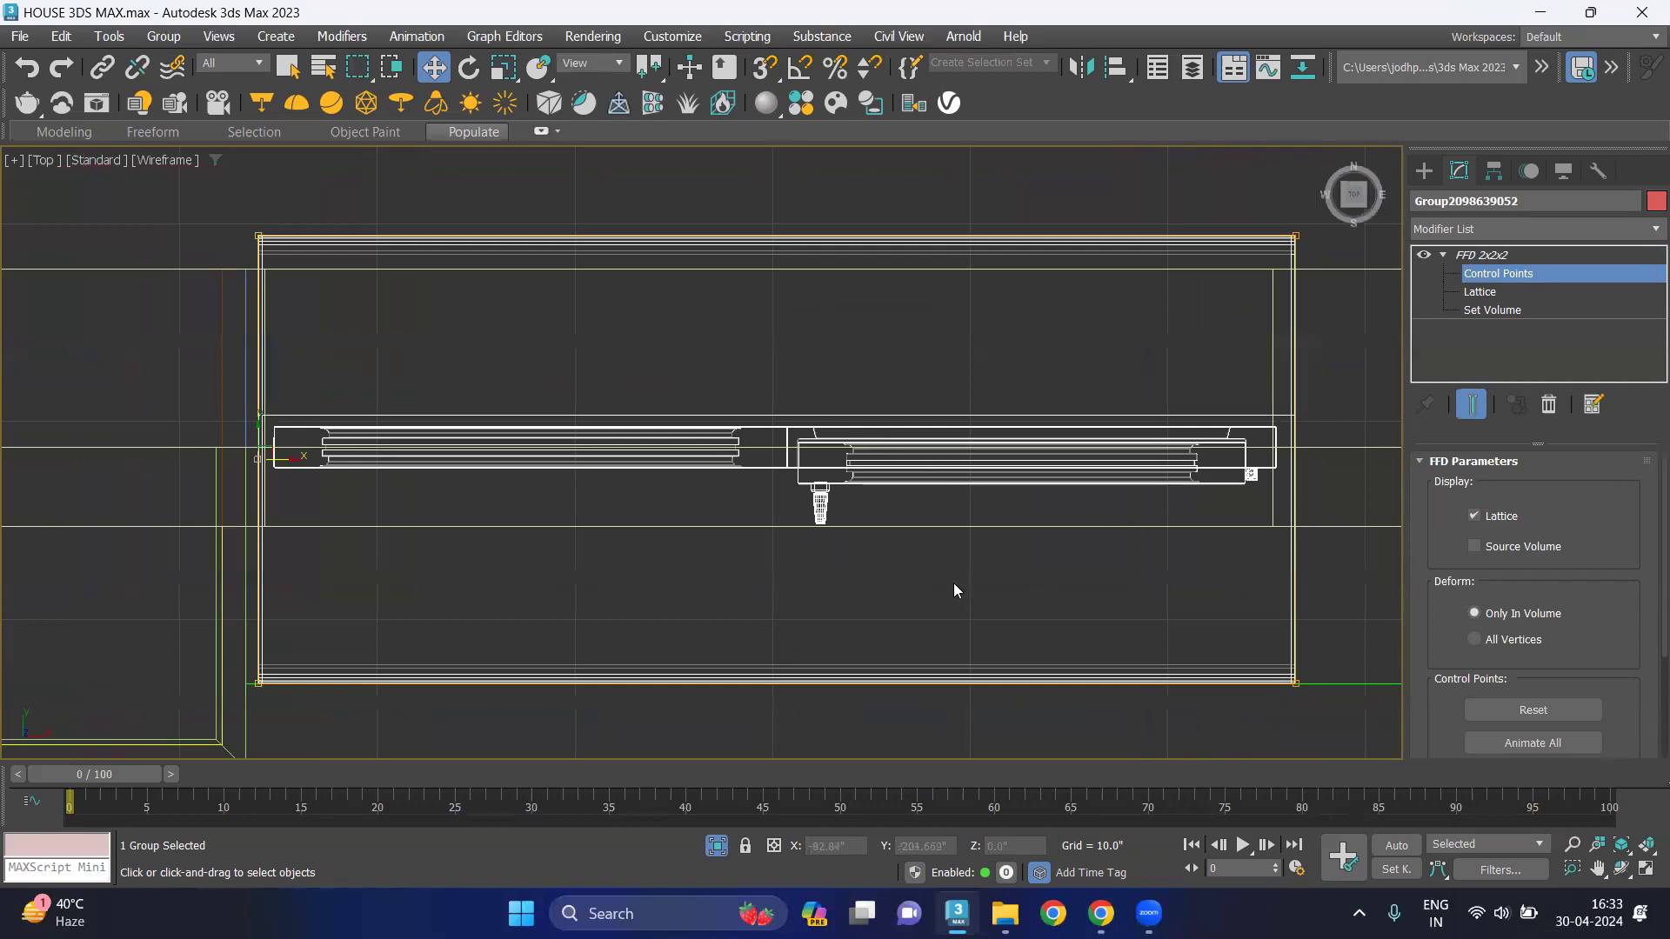
middle_drag(443, 519, 697, 436)
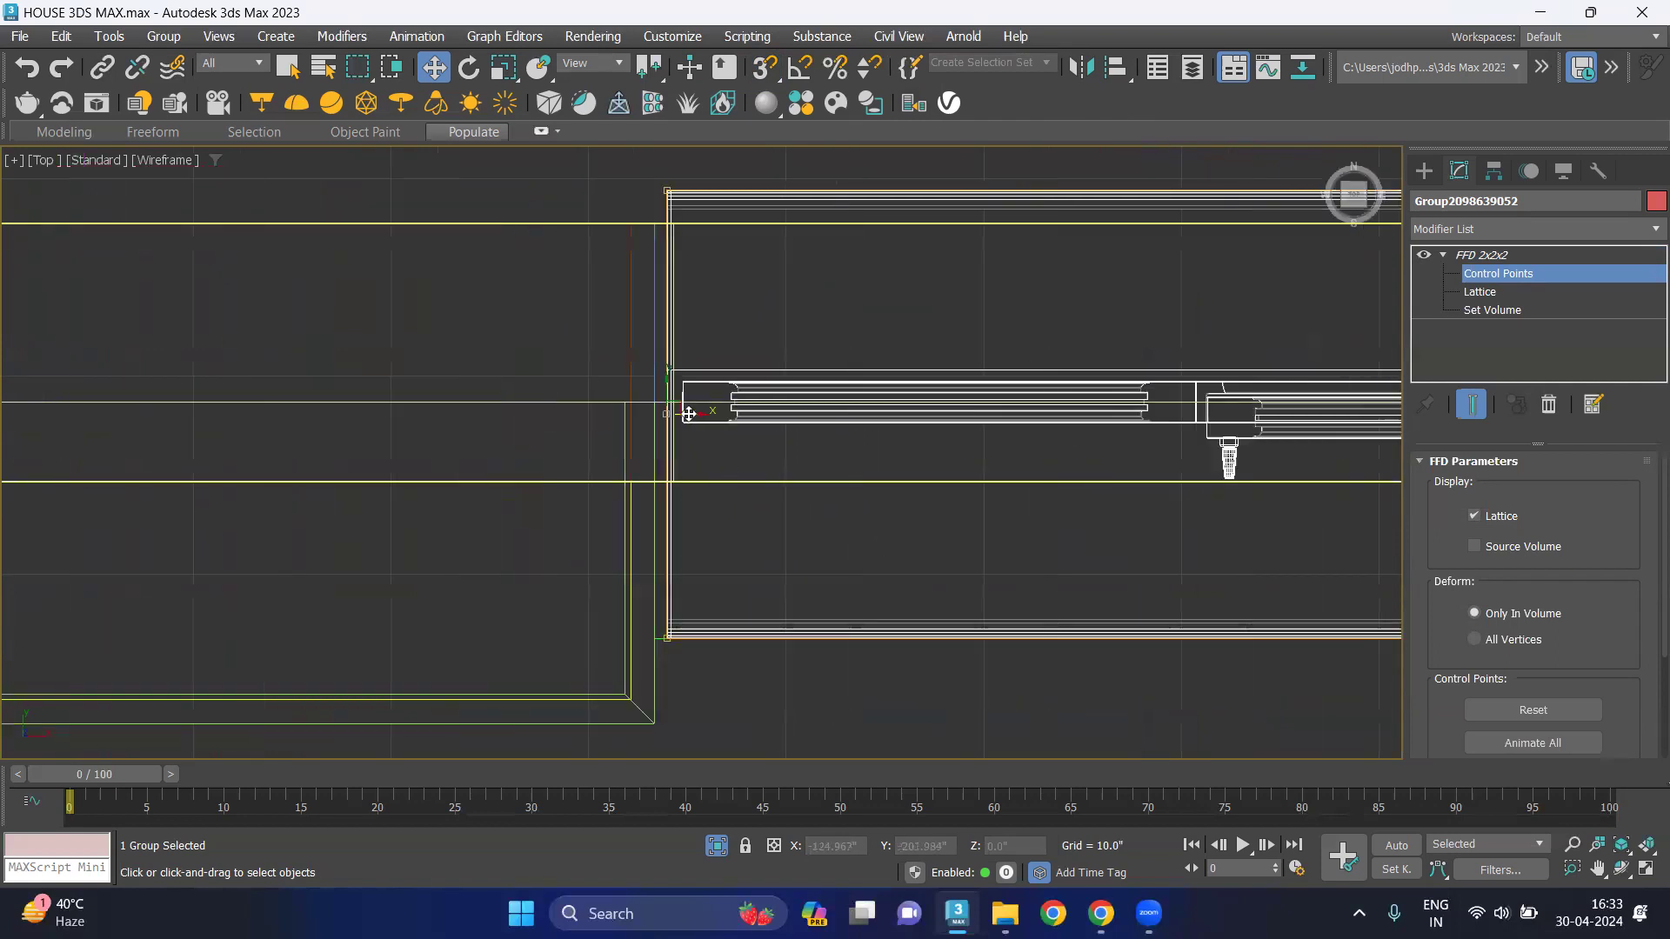
mouse_move(687, 414)
mouse_down()
mouse_move(739, 449)
mouse_move(698, 443)
mouse_up()
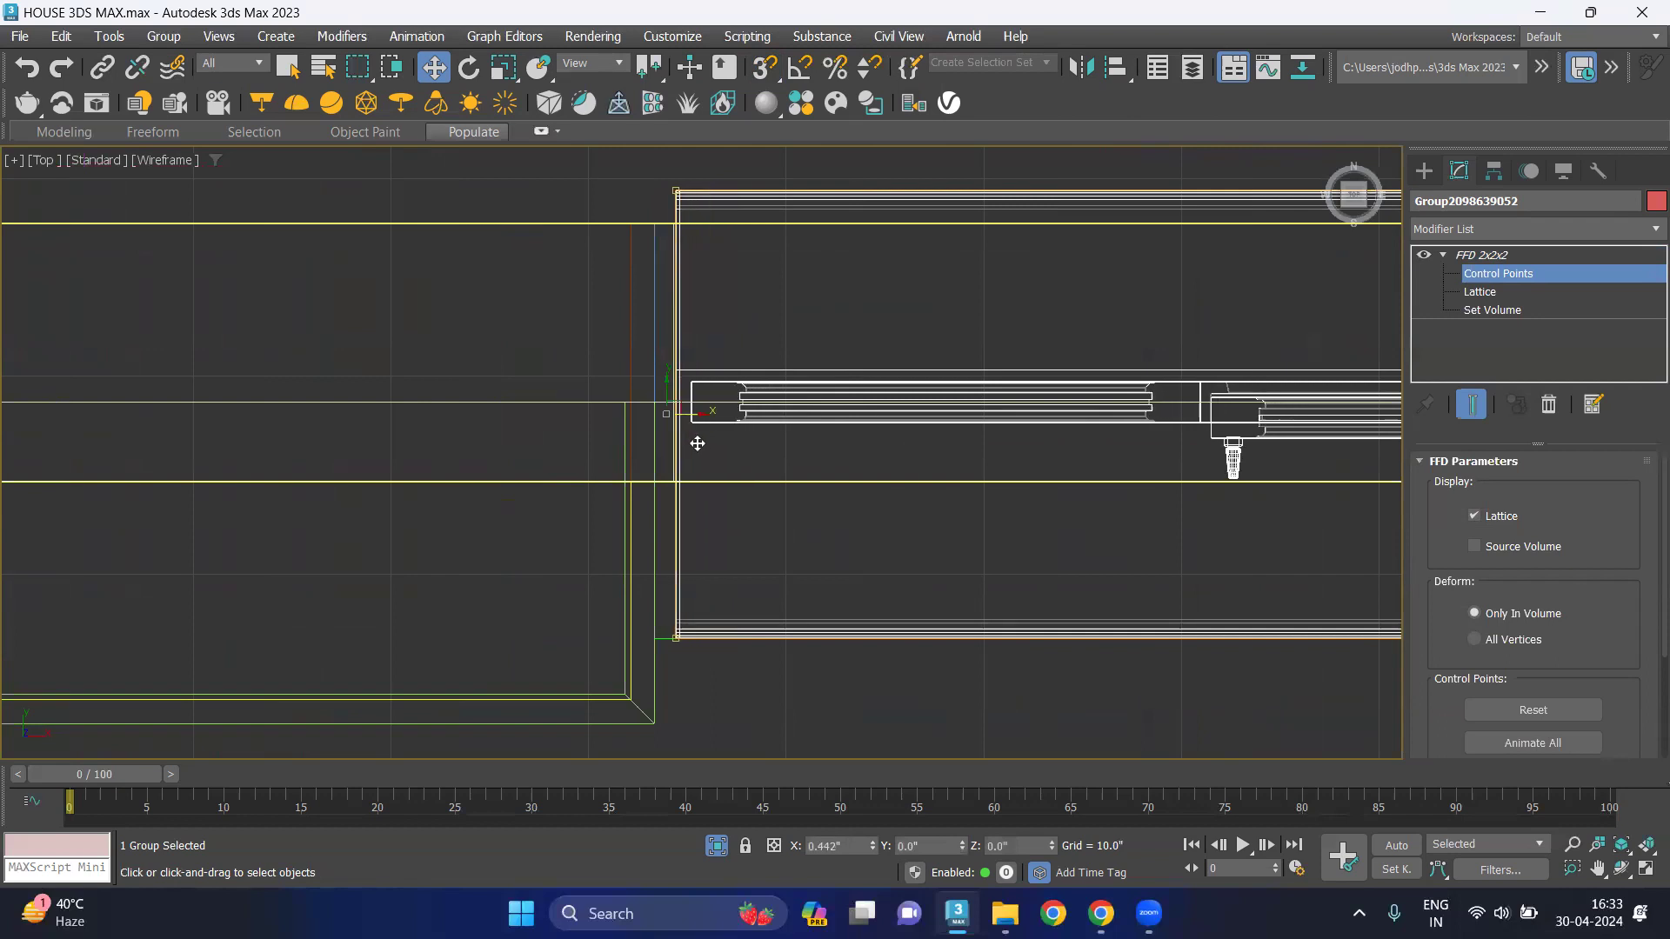
scroll(1068, 458, down, 3)
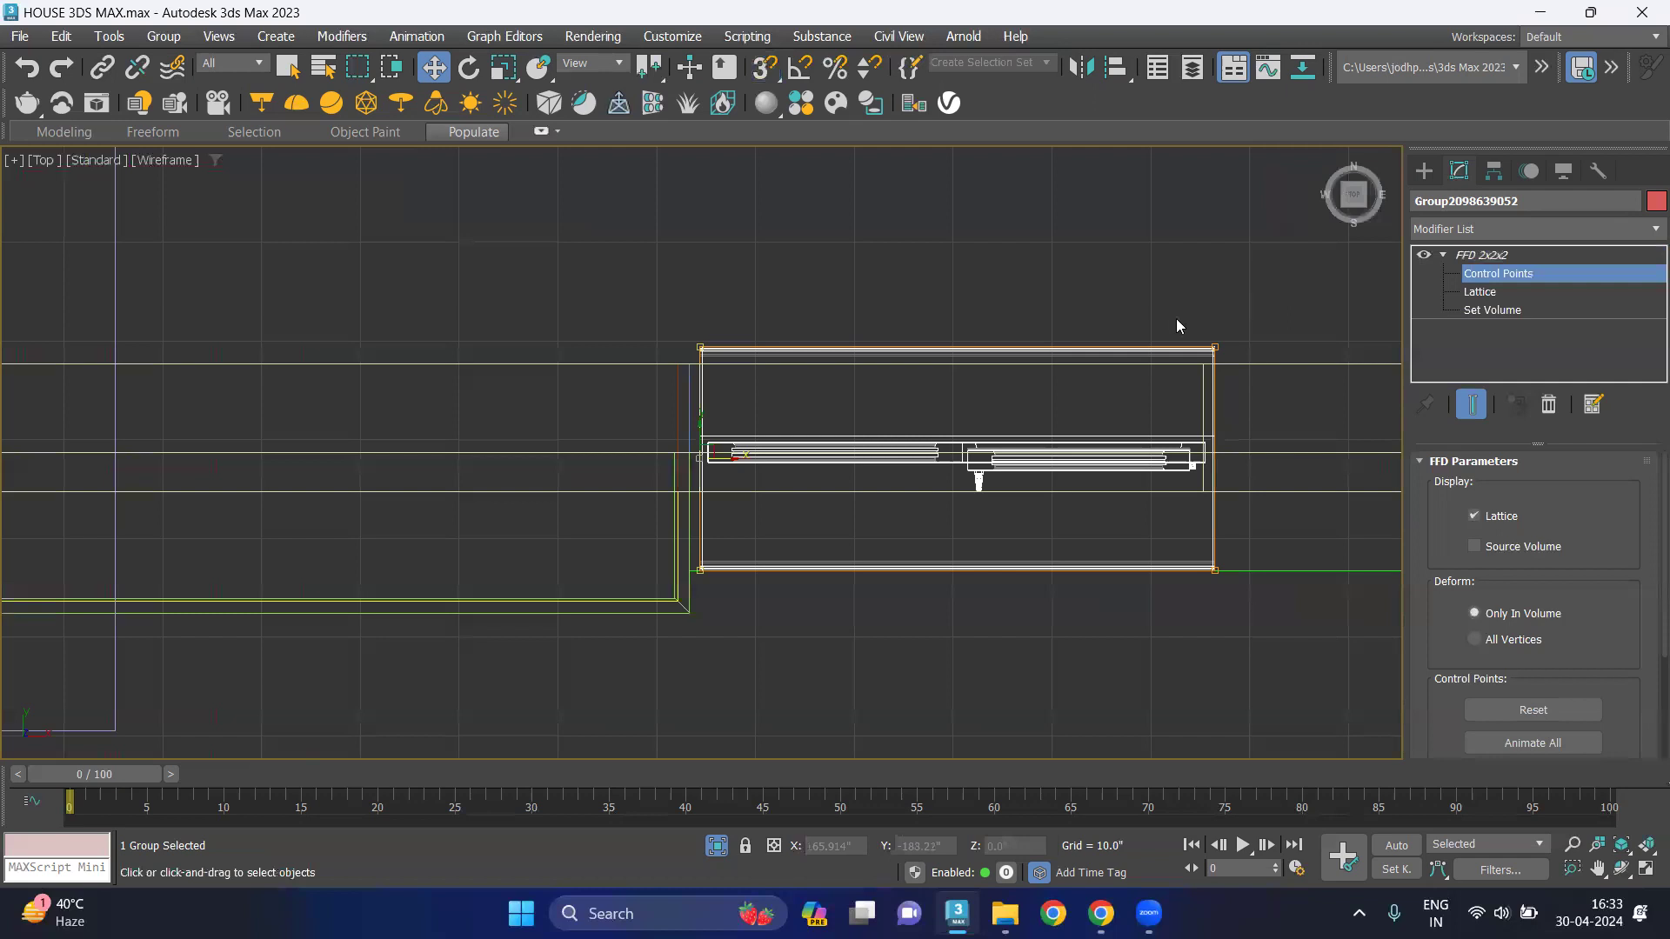
drag(393, 384, 394, 383)
drag(955, 315, 956, 346)
Move the right-side FFD control points left to narrow the window group.
scroll(1223, 451, up, 2)
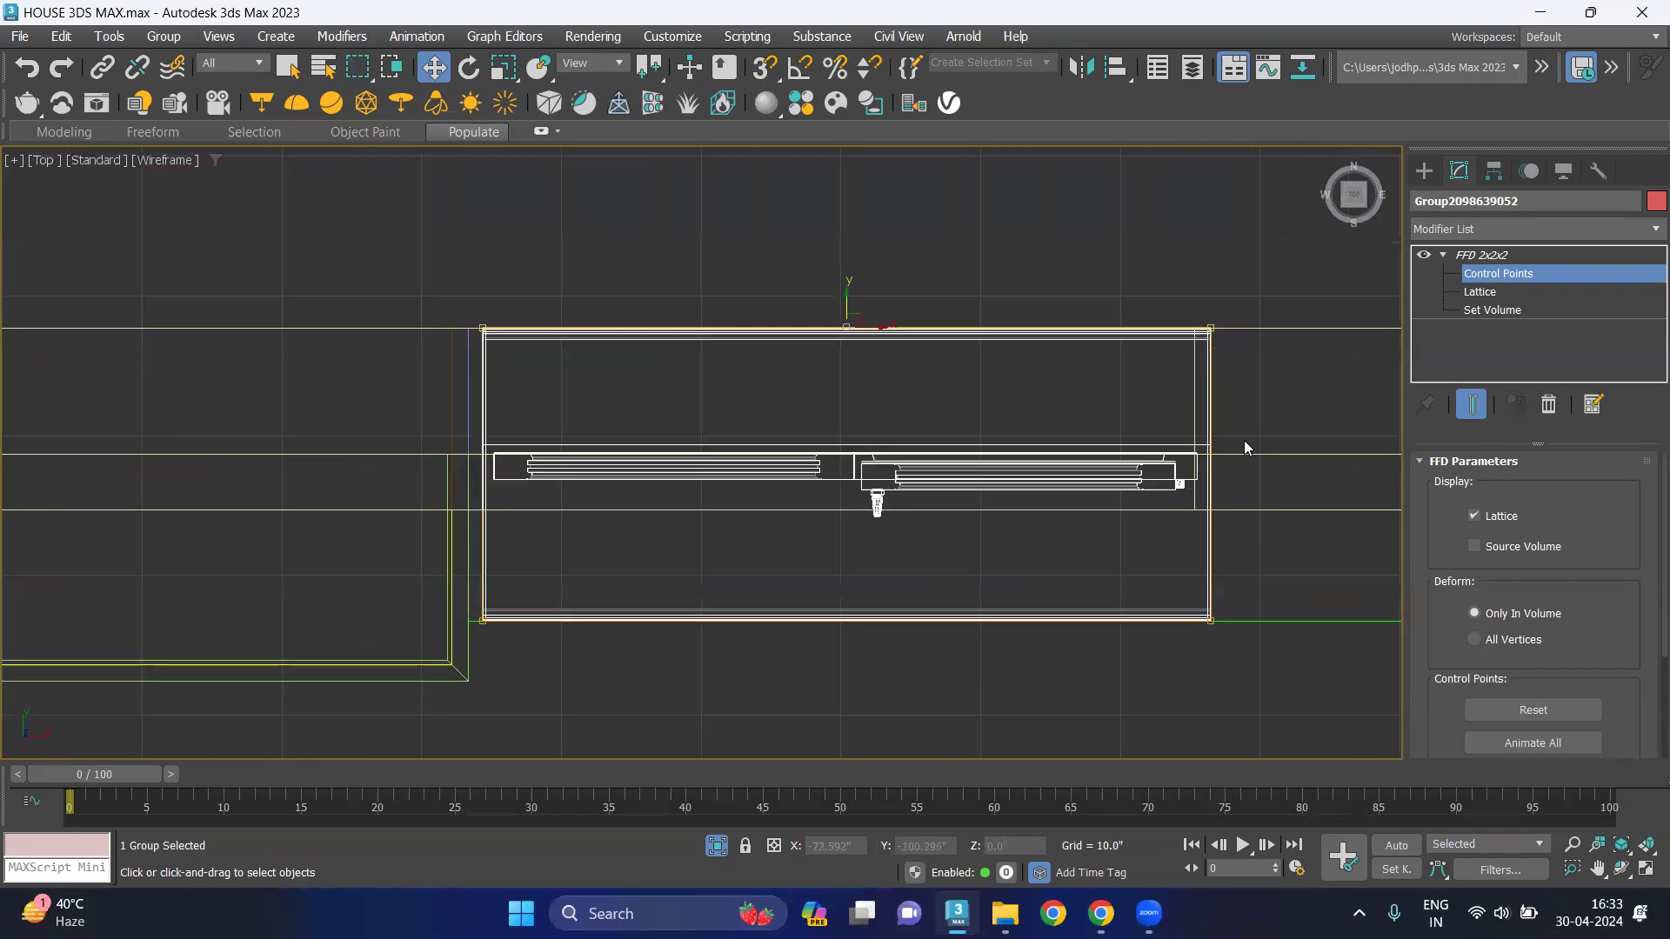
middle_drag(1244, 341, 1133, 316)
drag(1048, 574, 1049, 624)
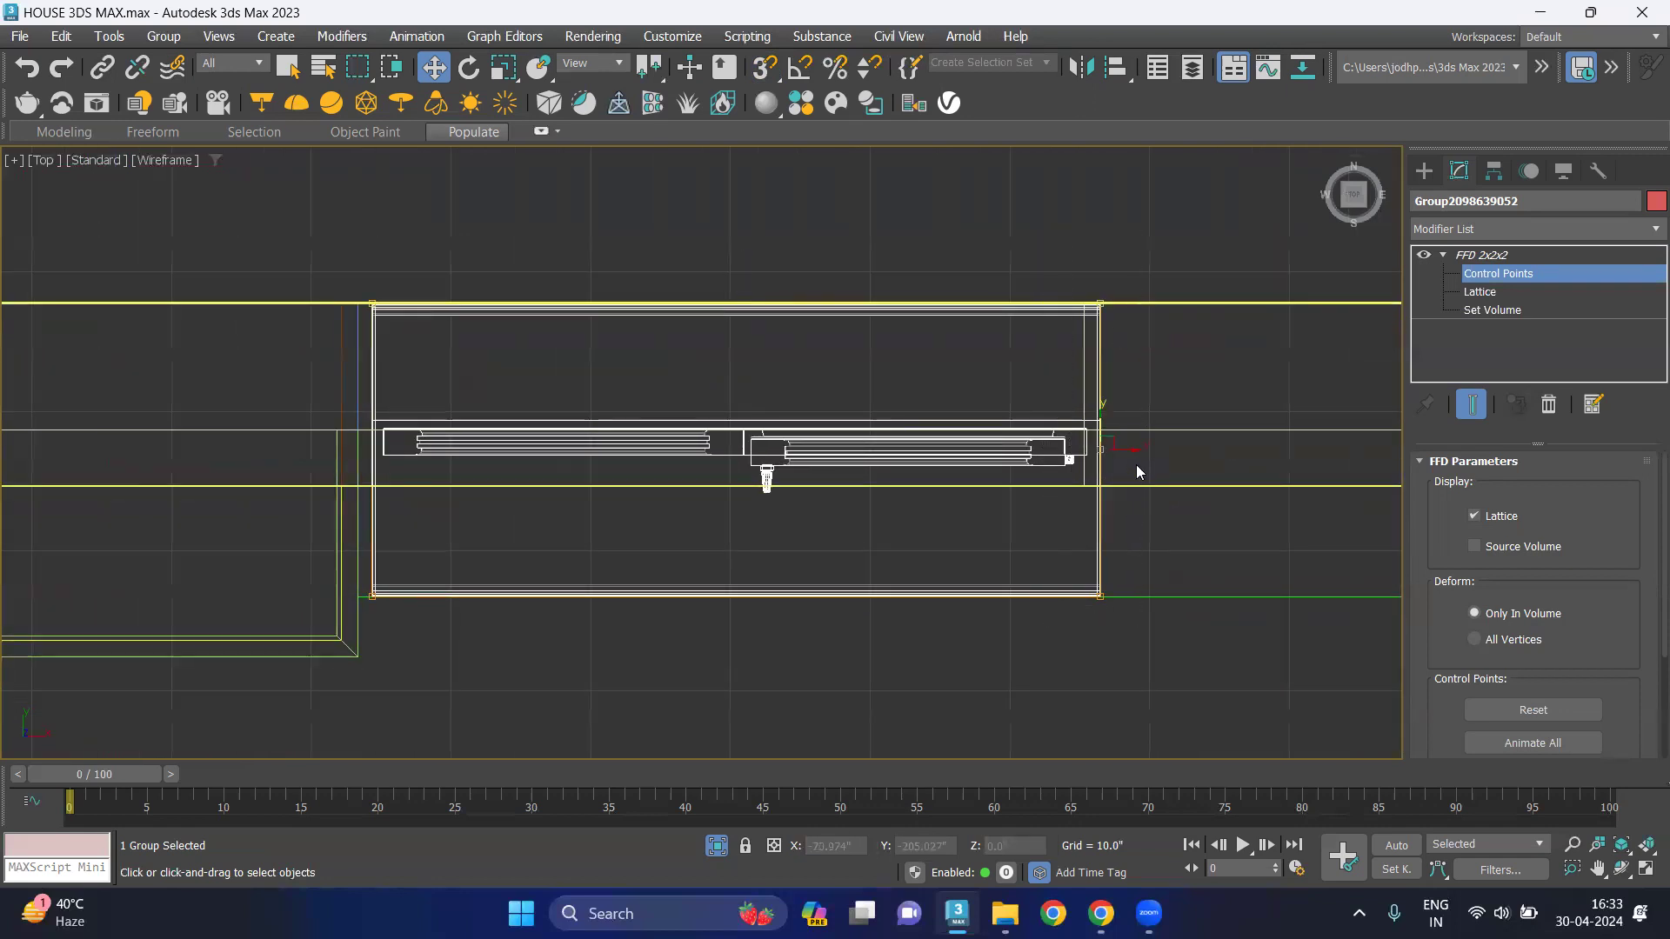
drag(1132, 448, 1117, 448)
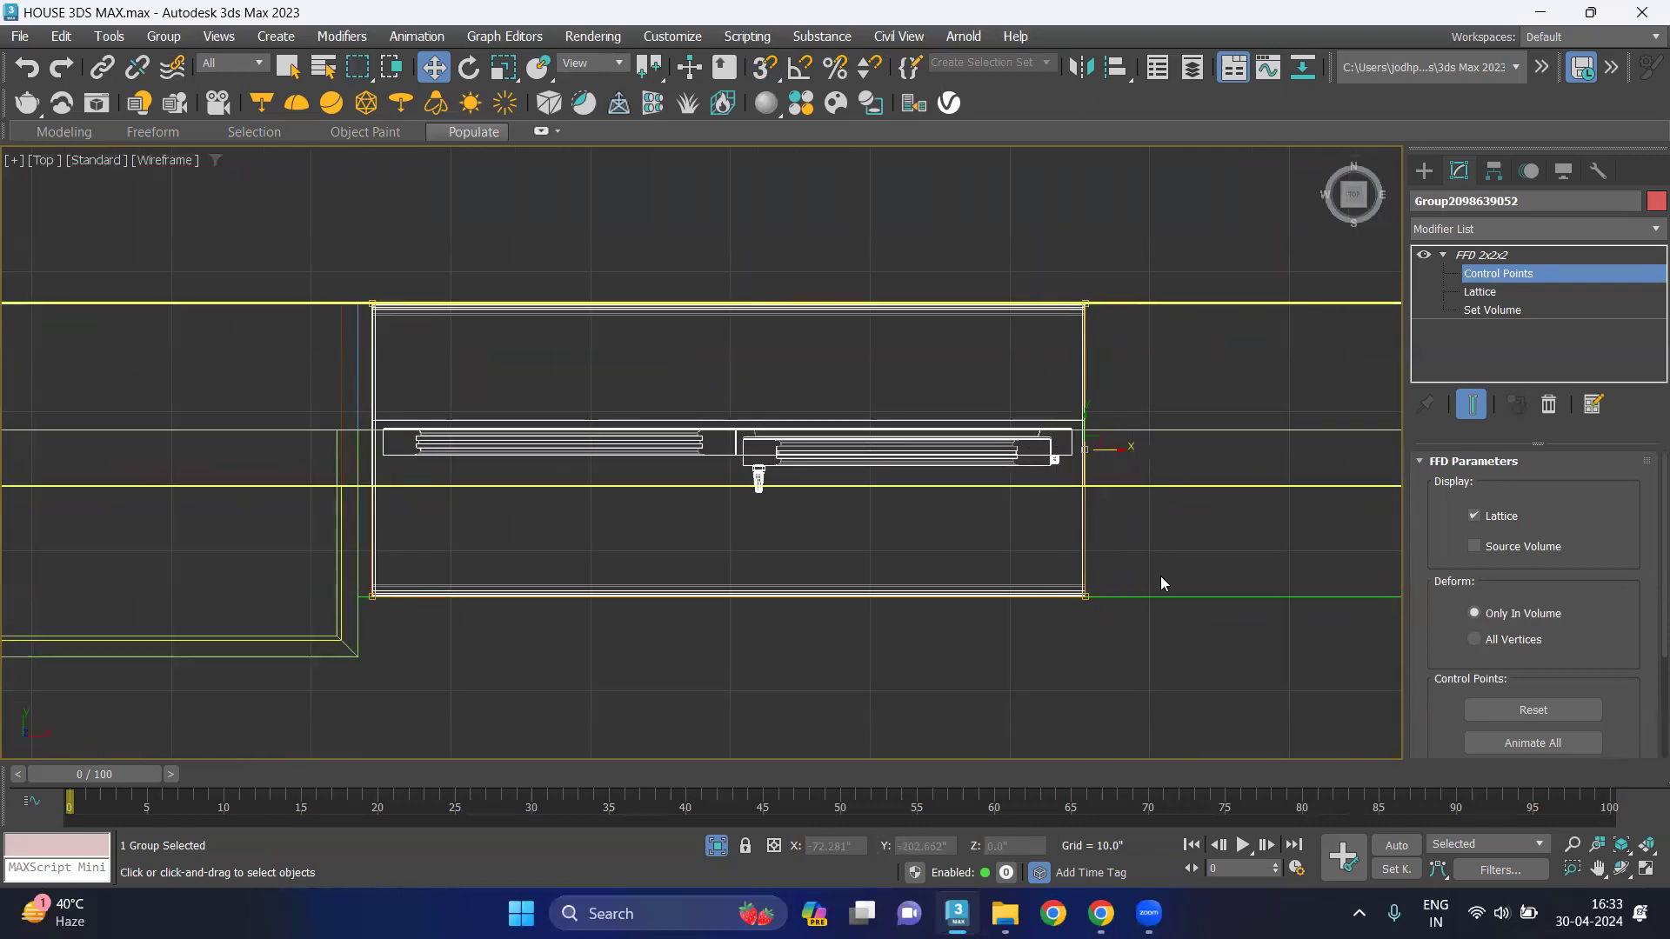
Orbit the Perspective view to face the window wall and reselect the window group.
key(p)
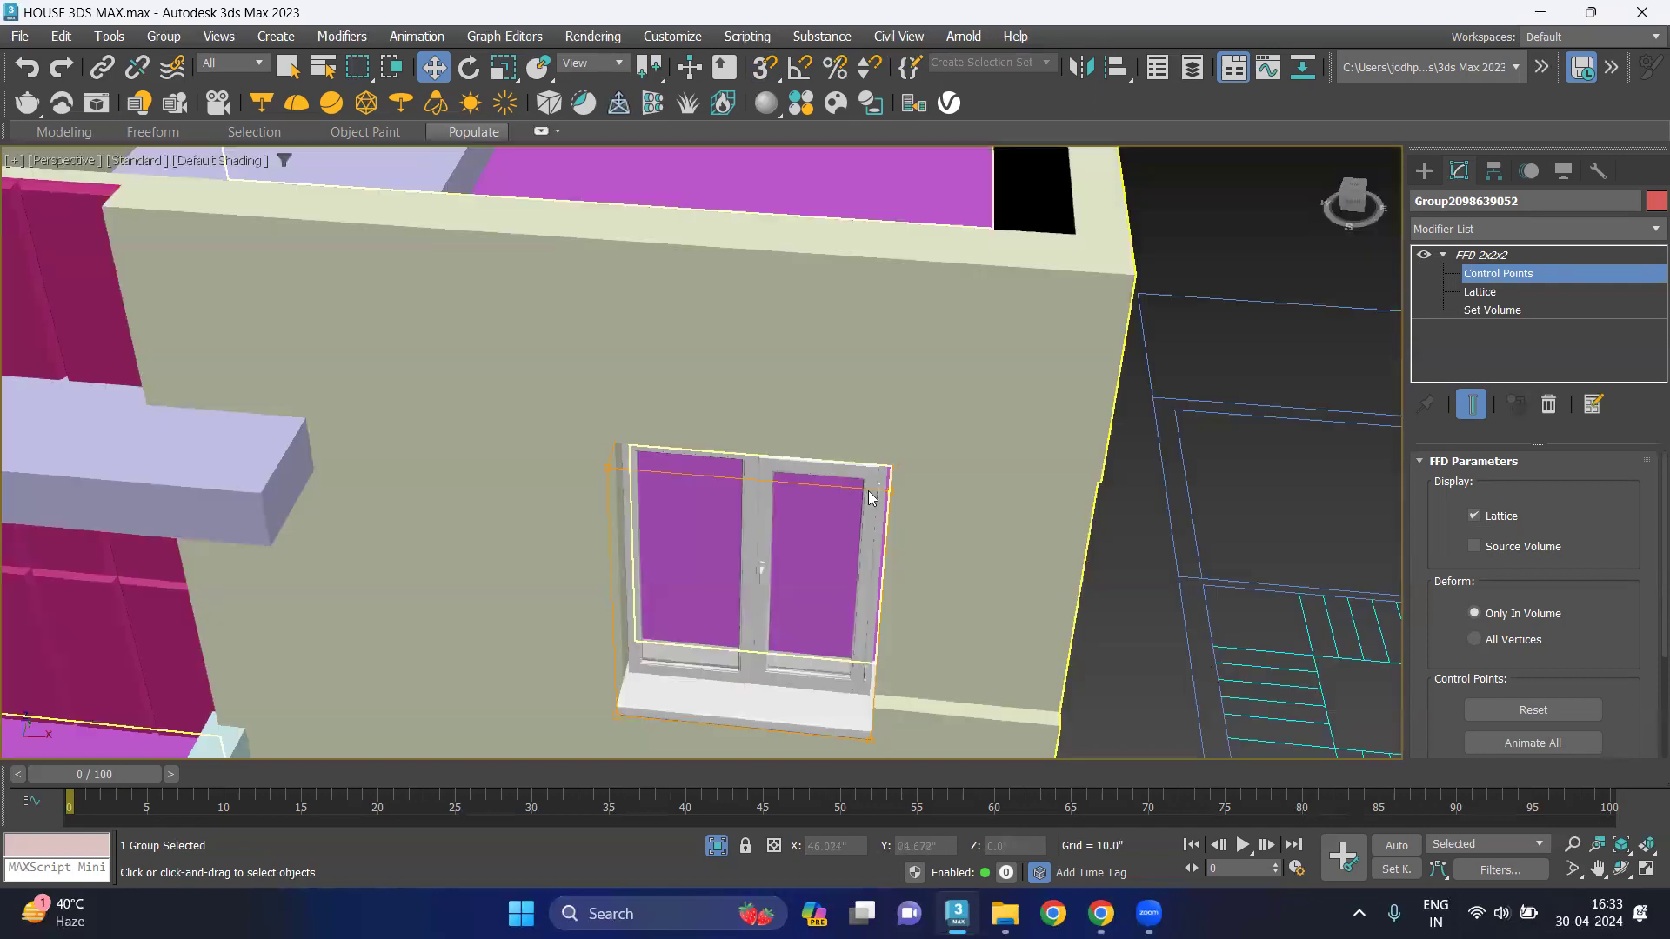
mouse_move(1035, 682)
alt+middle_down()
mouse_move(1015, 589)
mouse_move(903, 529)
mouse_move(926, 466)
mouse_move(904, 474)
mouse_move(948, 488)
mouse_move(896, 487)
mouse_move(928, 488)
mouse_move(914, 485)
alt+middle_up()
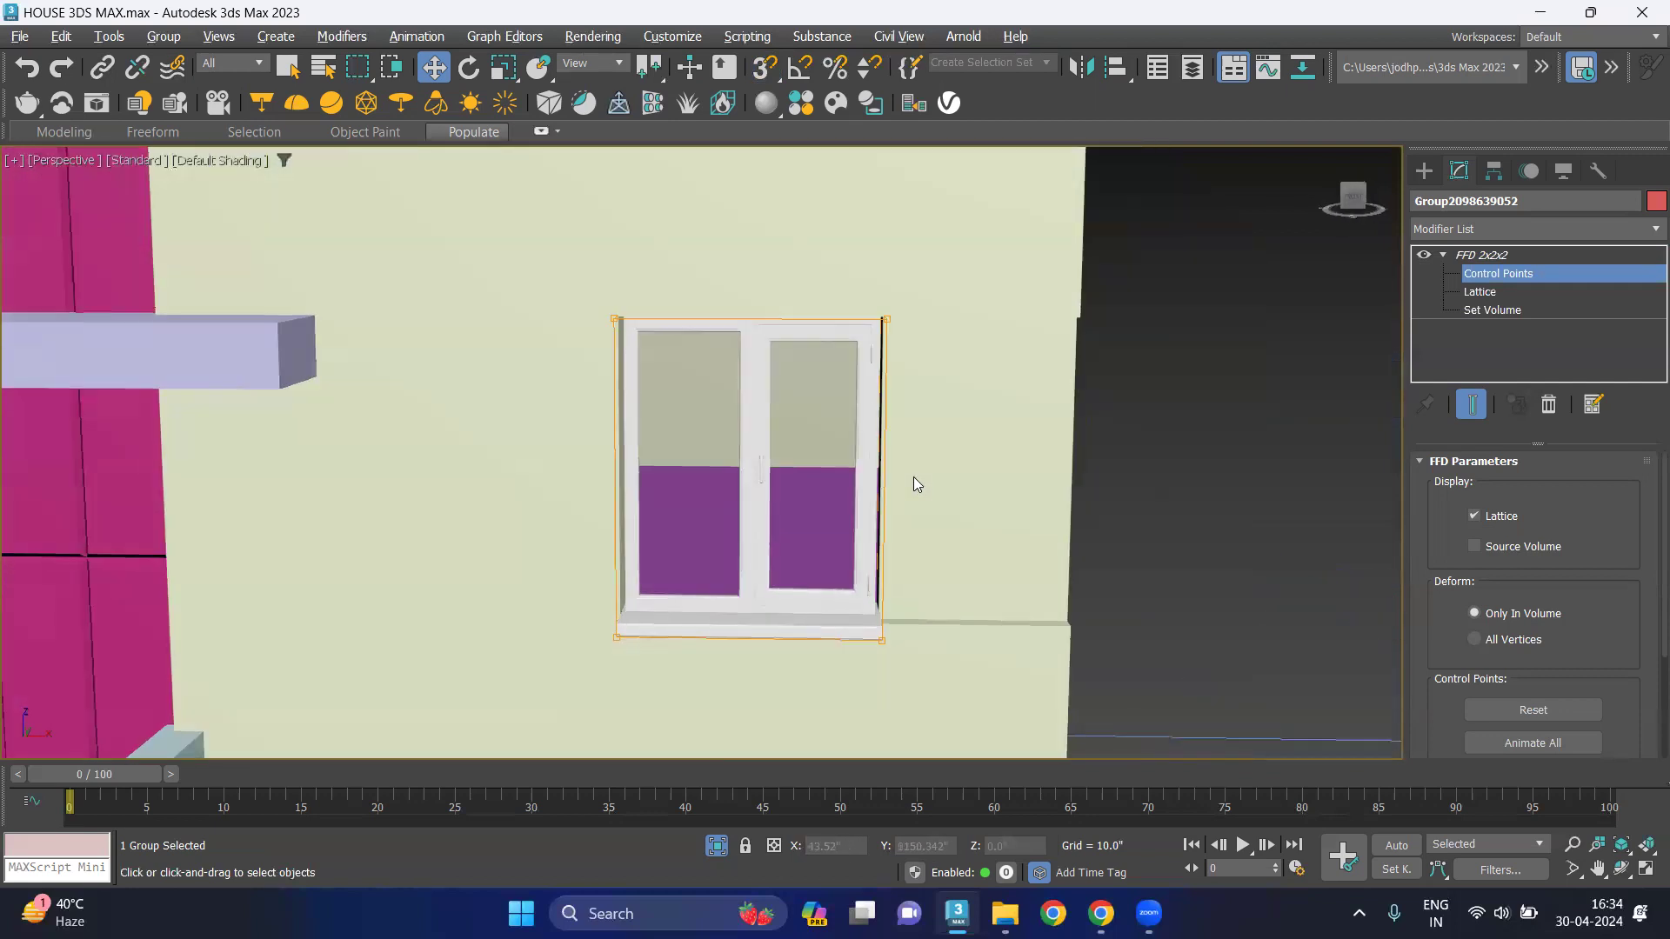
scroll(872, 597, up, 3)
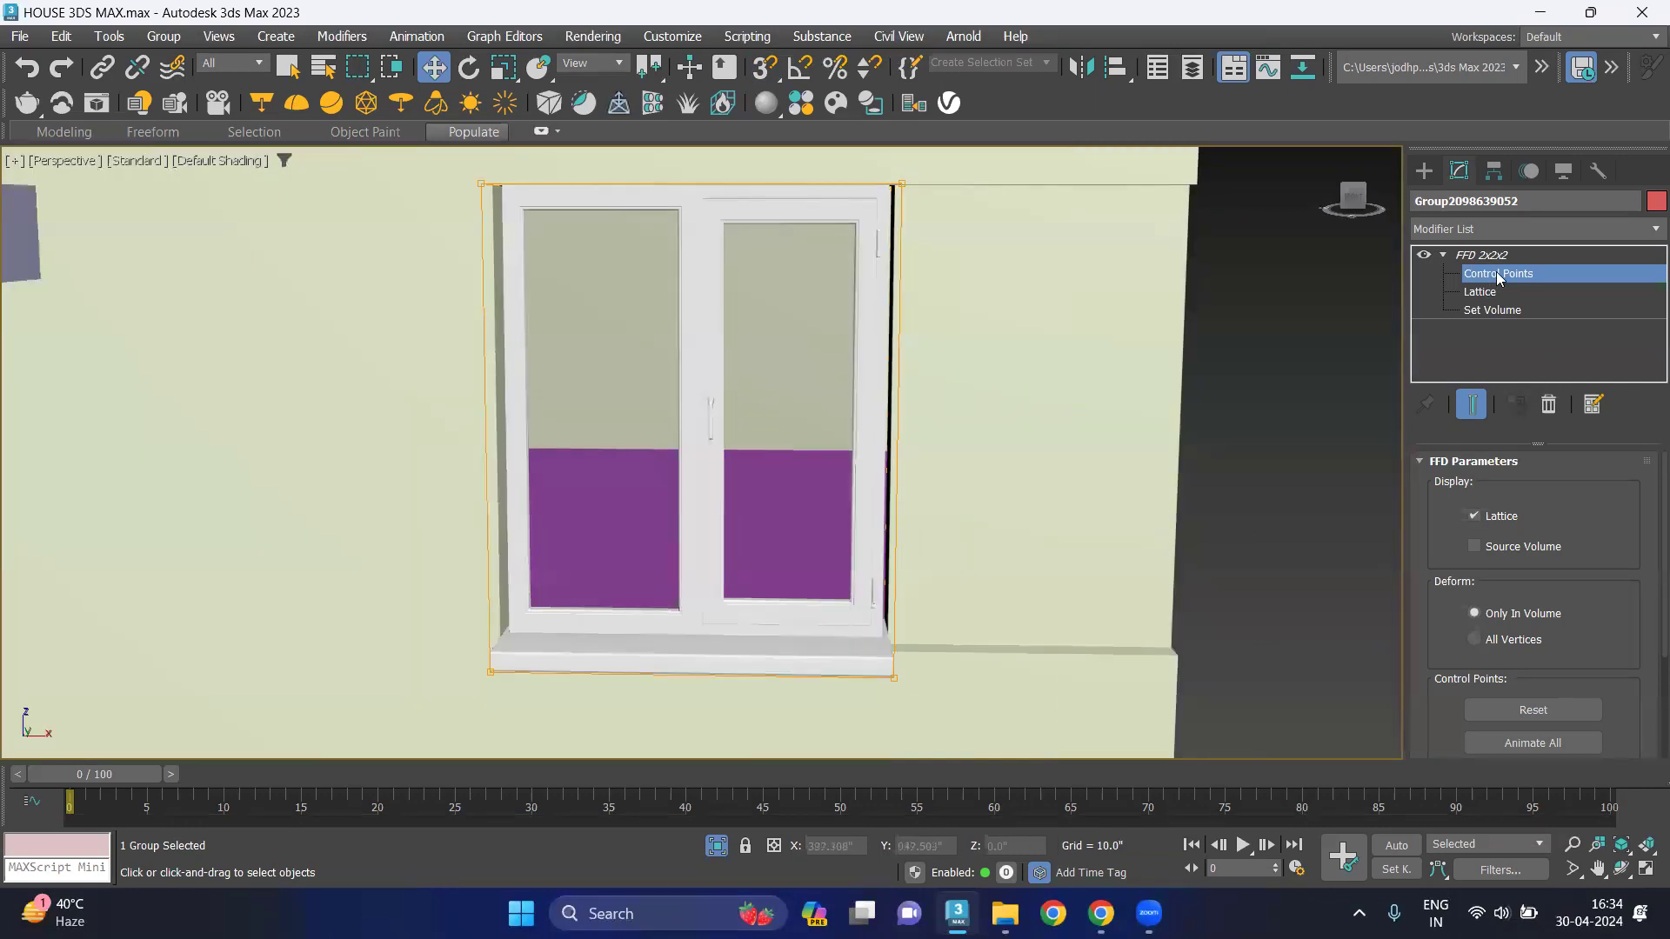
click(1248, 346)
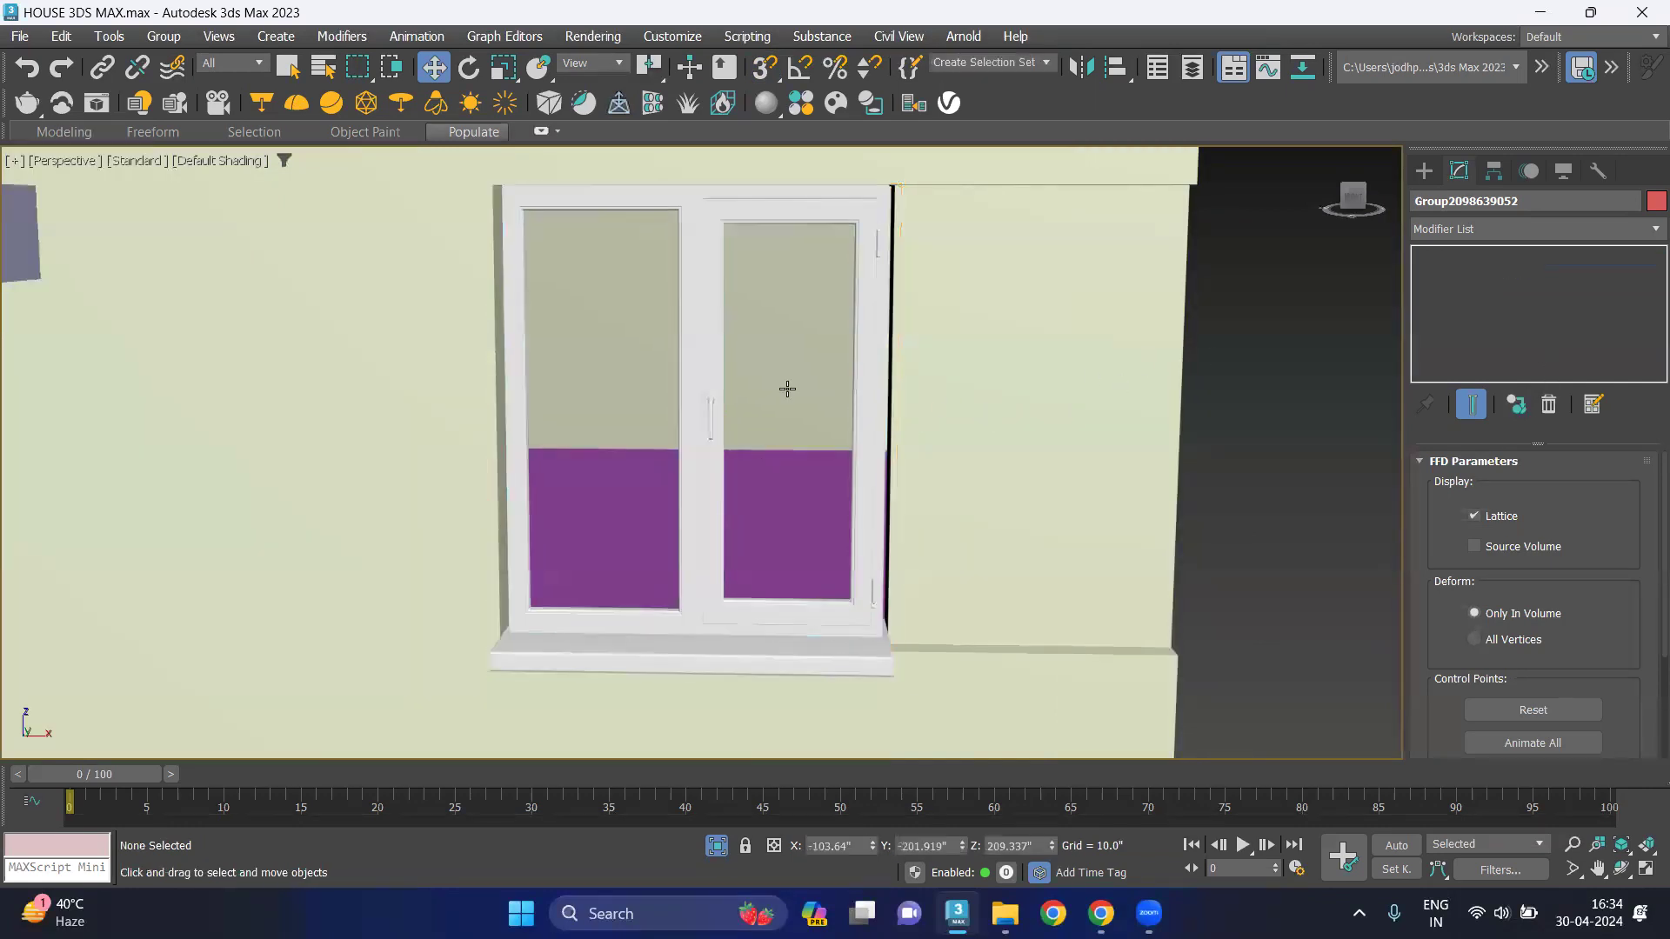
click(883, 304)
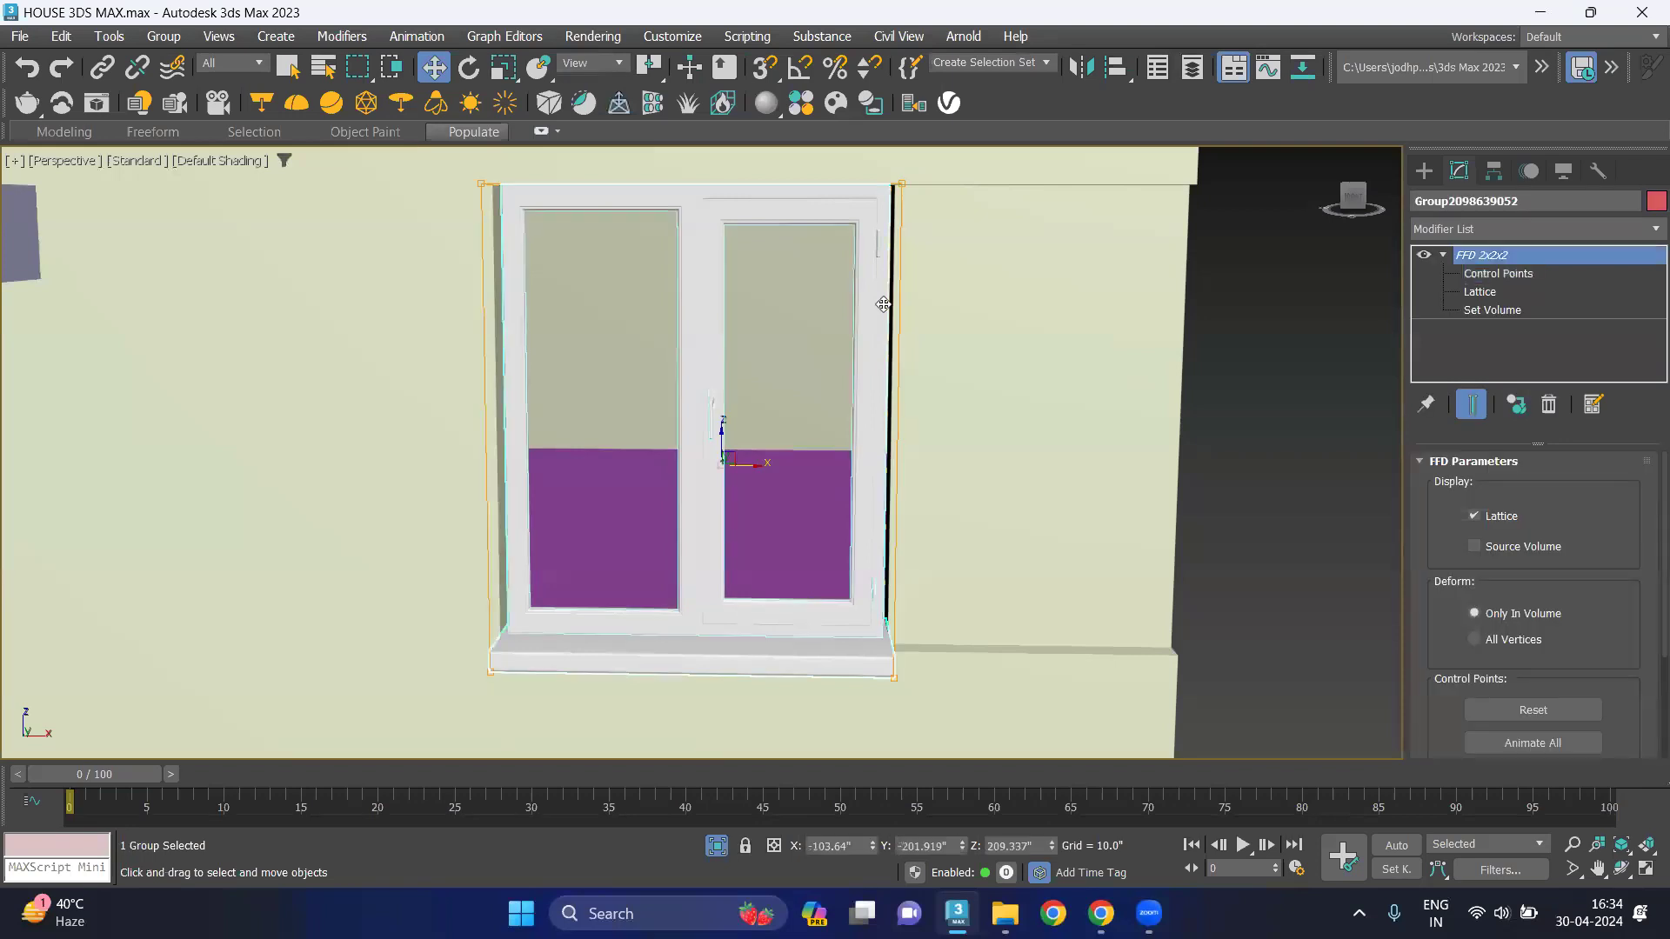
Ungroup the window and delete the FFD modifier from frame Loft002.
click(163, 36)
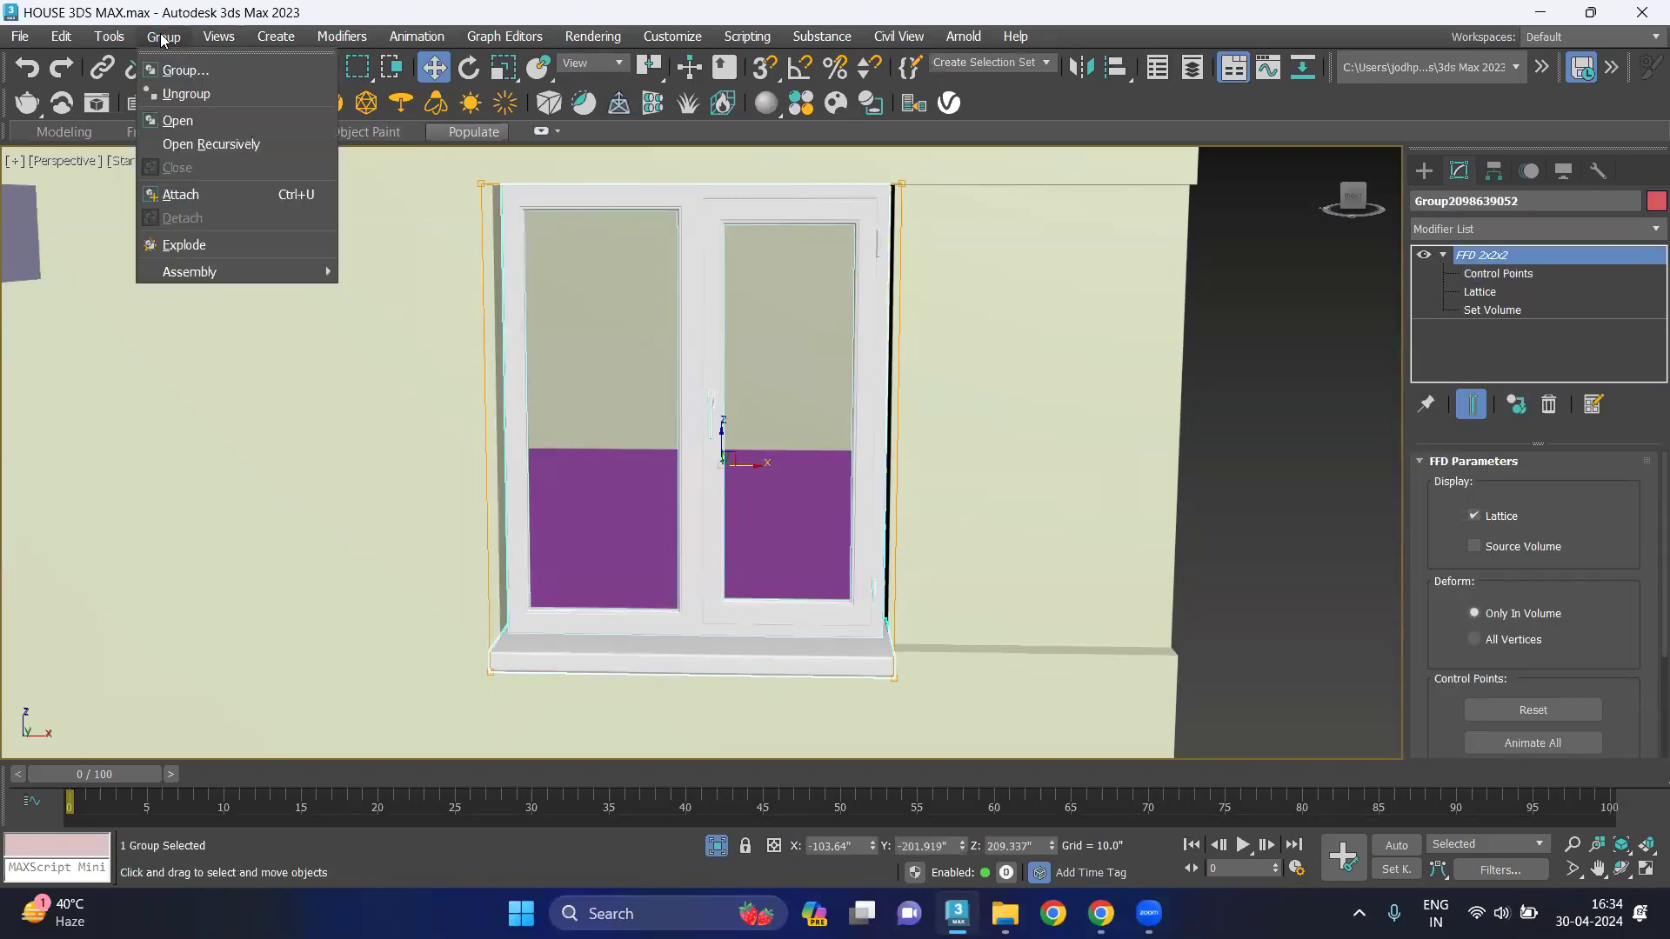
click(174, 87)
click(866, 352)
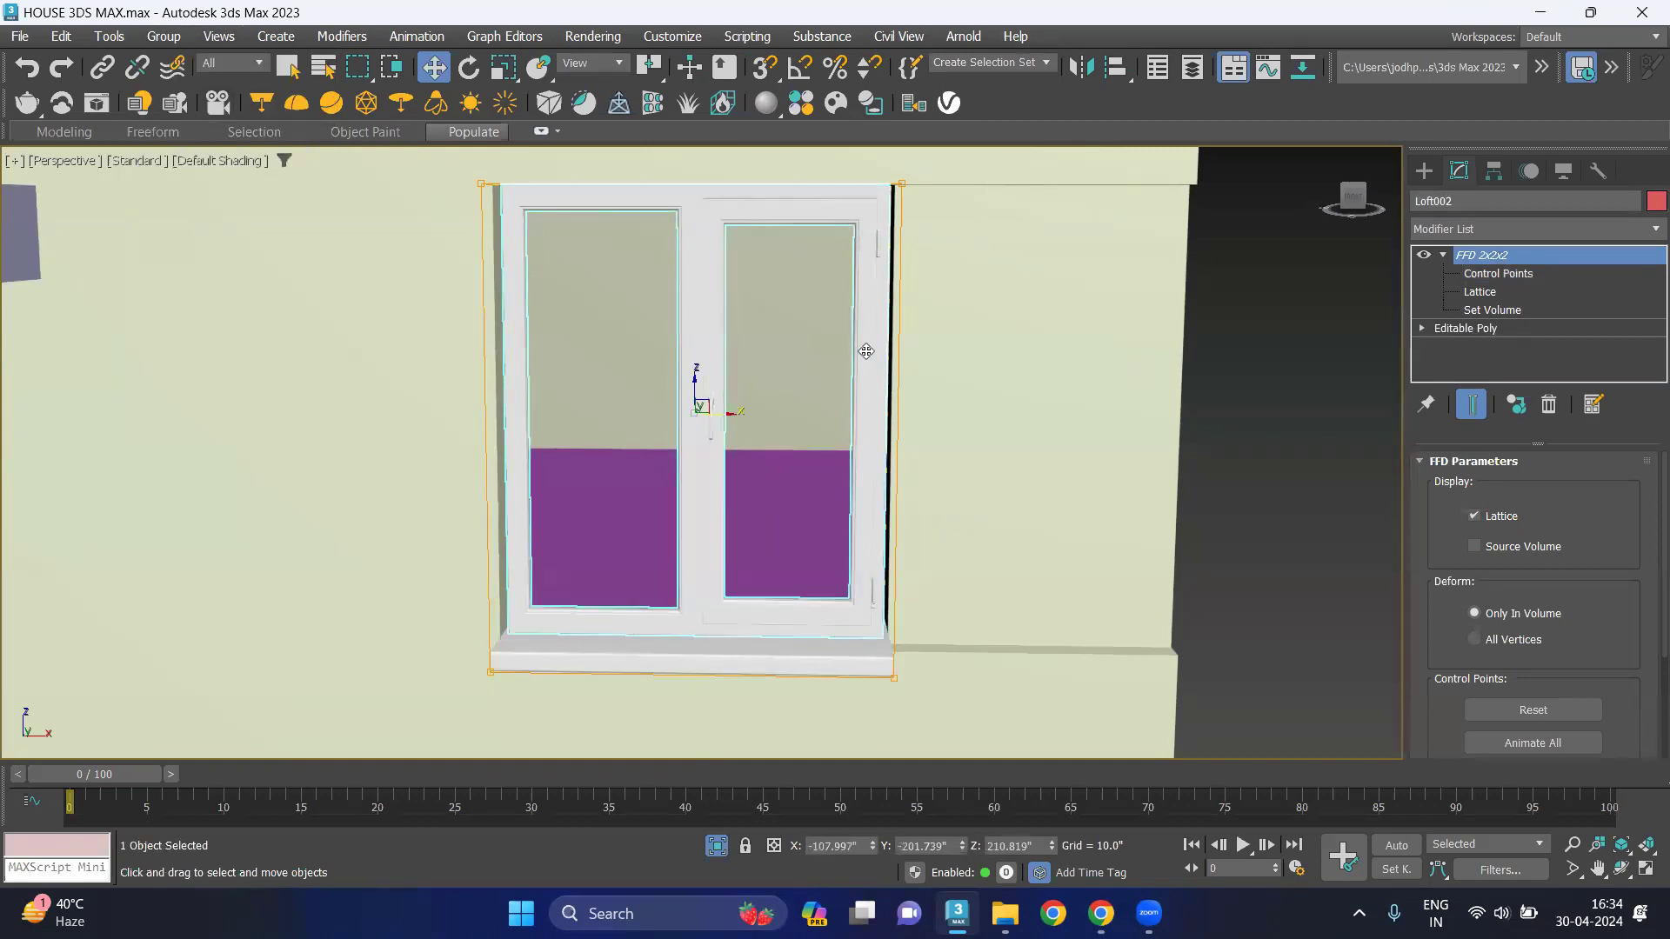
click(1489, 274)
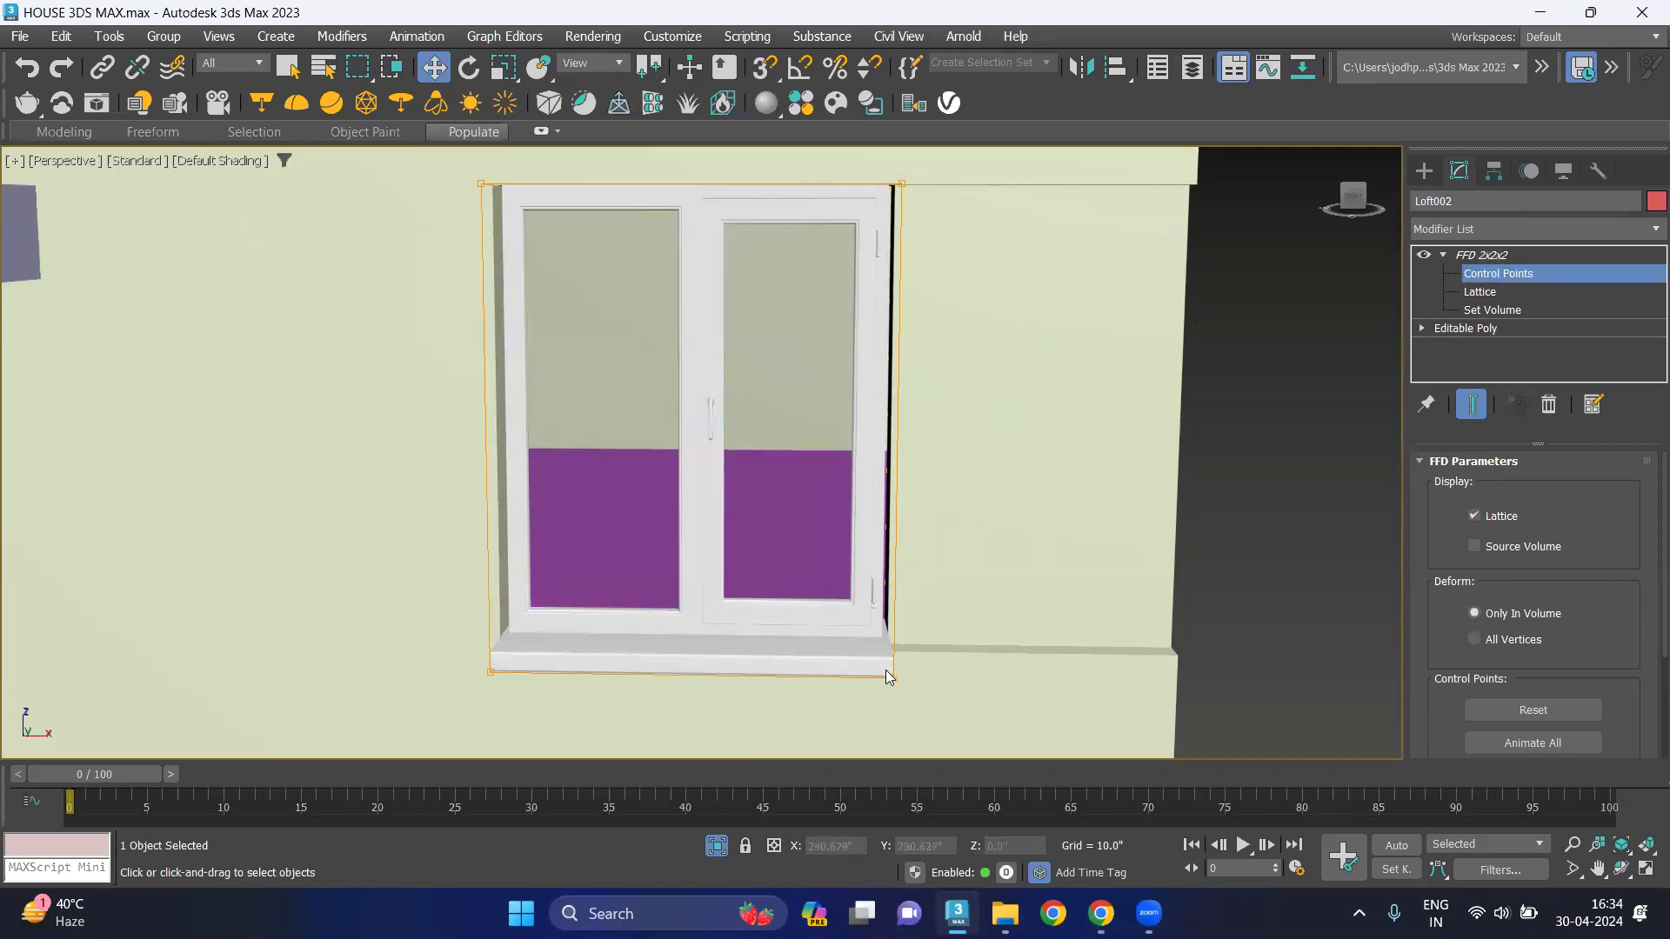
mouse_move(710, 529)
alt+middle_down()
mouse_move(752, 600)
mouse_move(746, 560)
alt+middle_up()
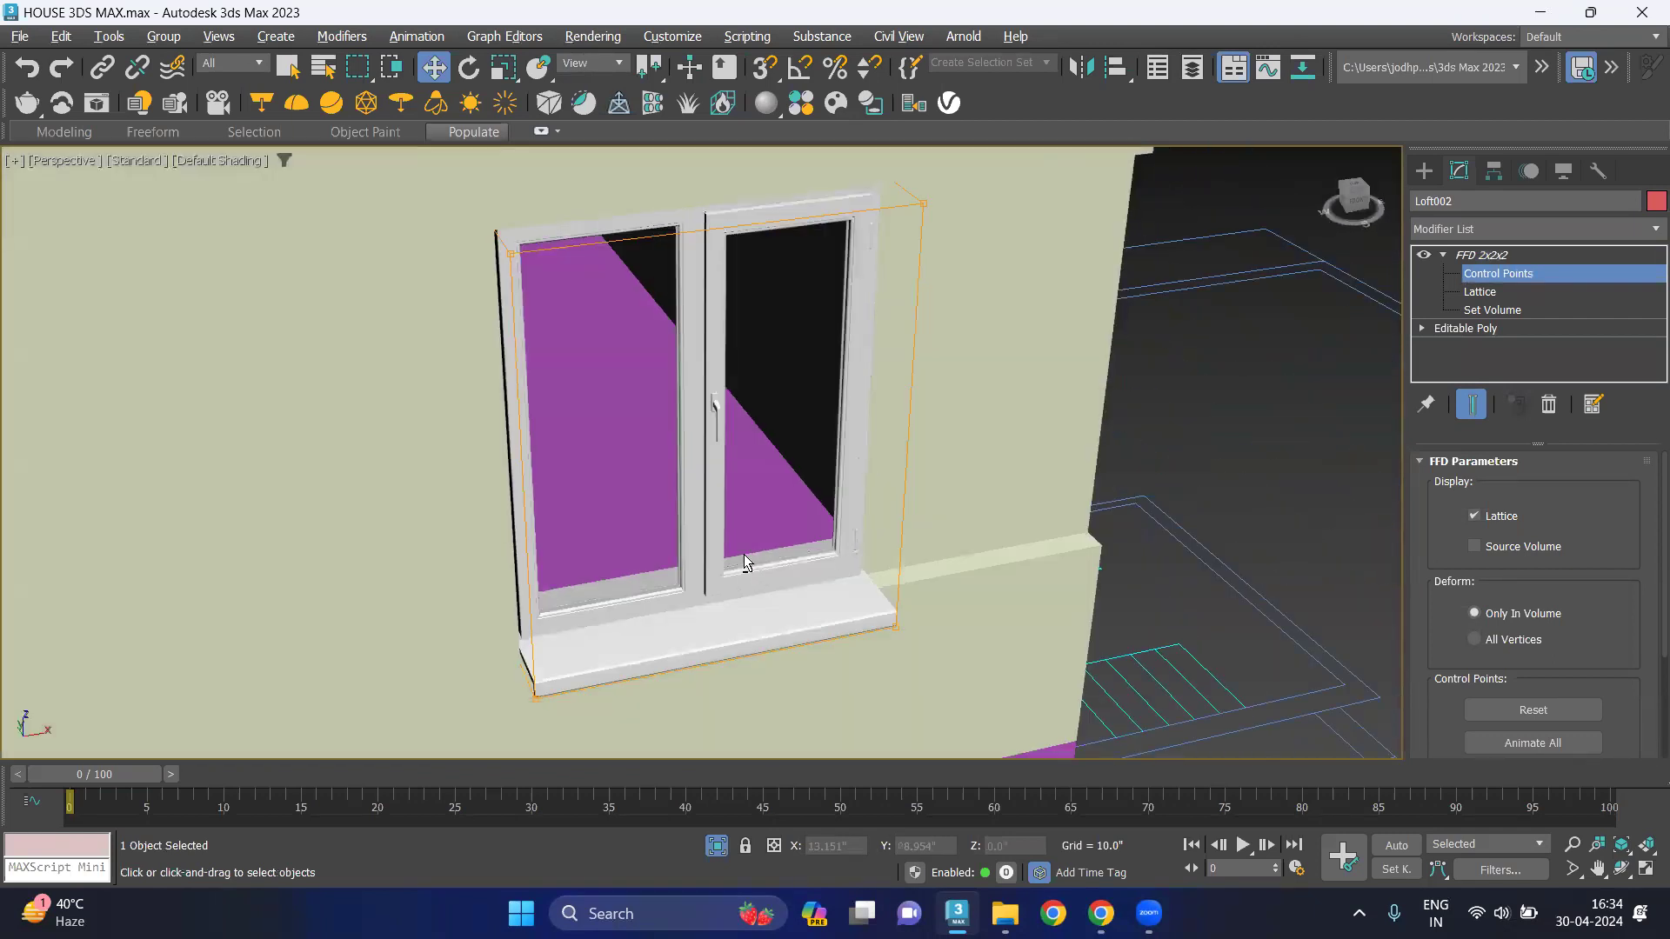
right_click(1476, 263)
click(1479, 290)
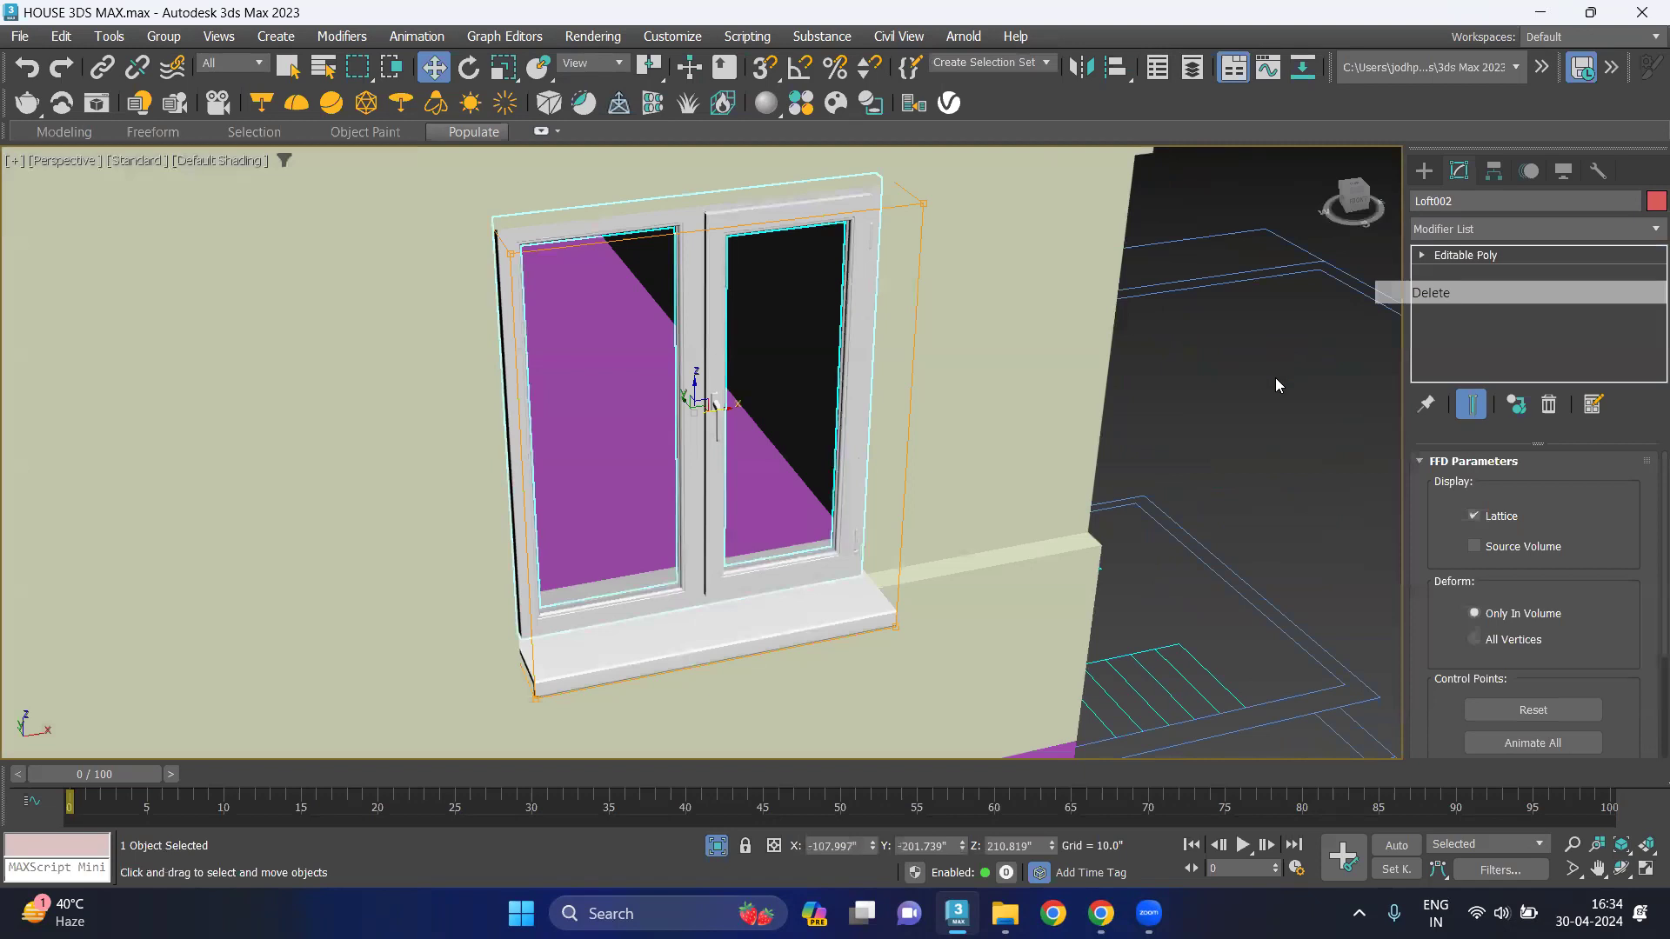
Delete the window sill and give Loft002 a fresh FFD 2x2x2 modifier.
click(1271, 484)
click(728, 649)
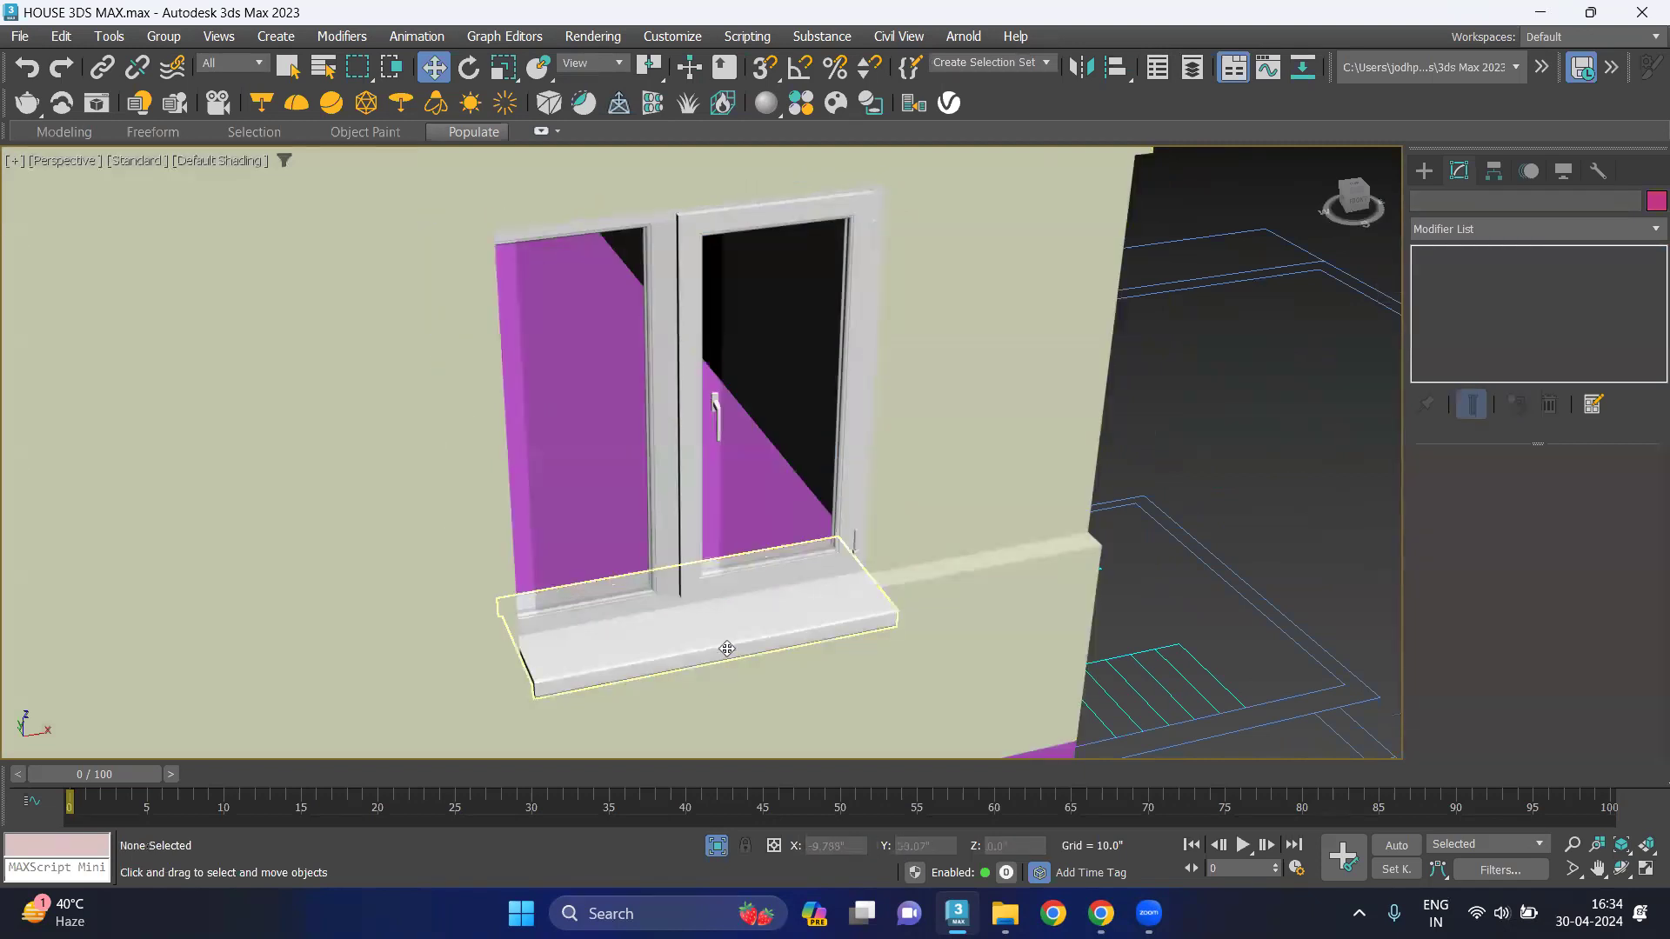
key(Delete)
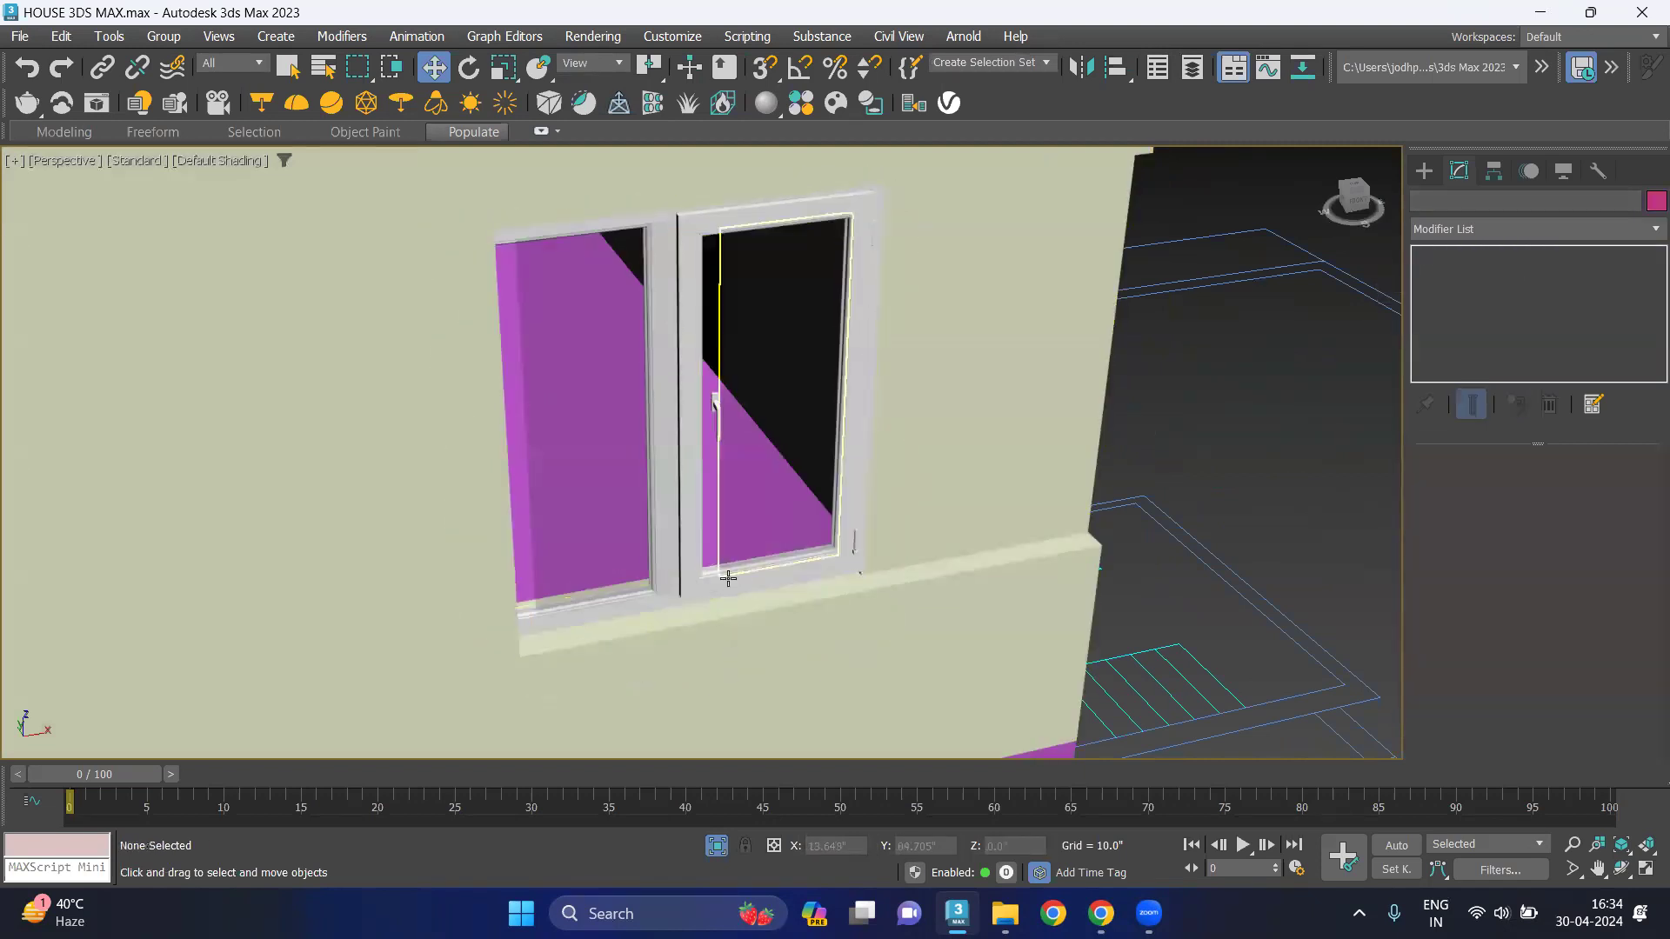
click(690, 563)
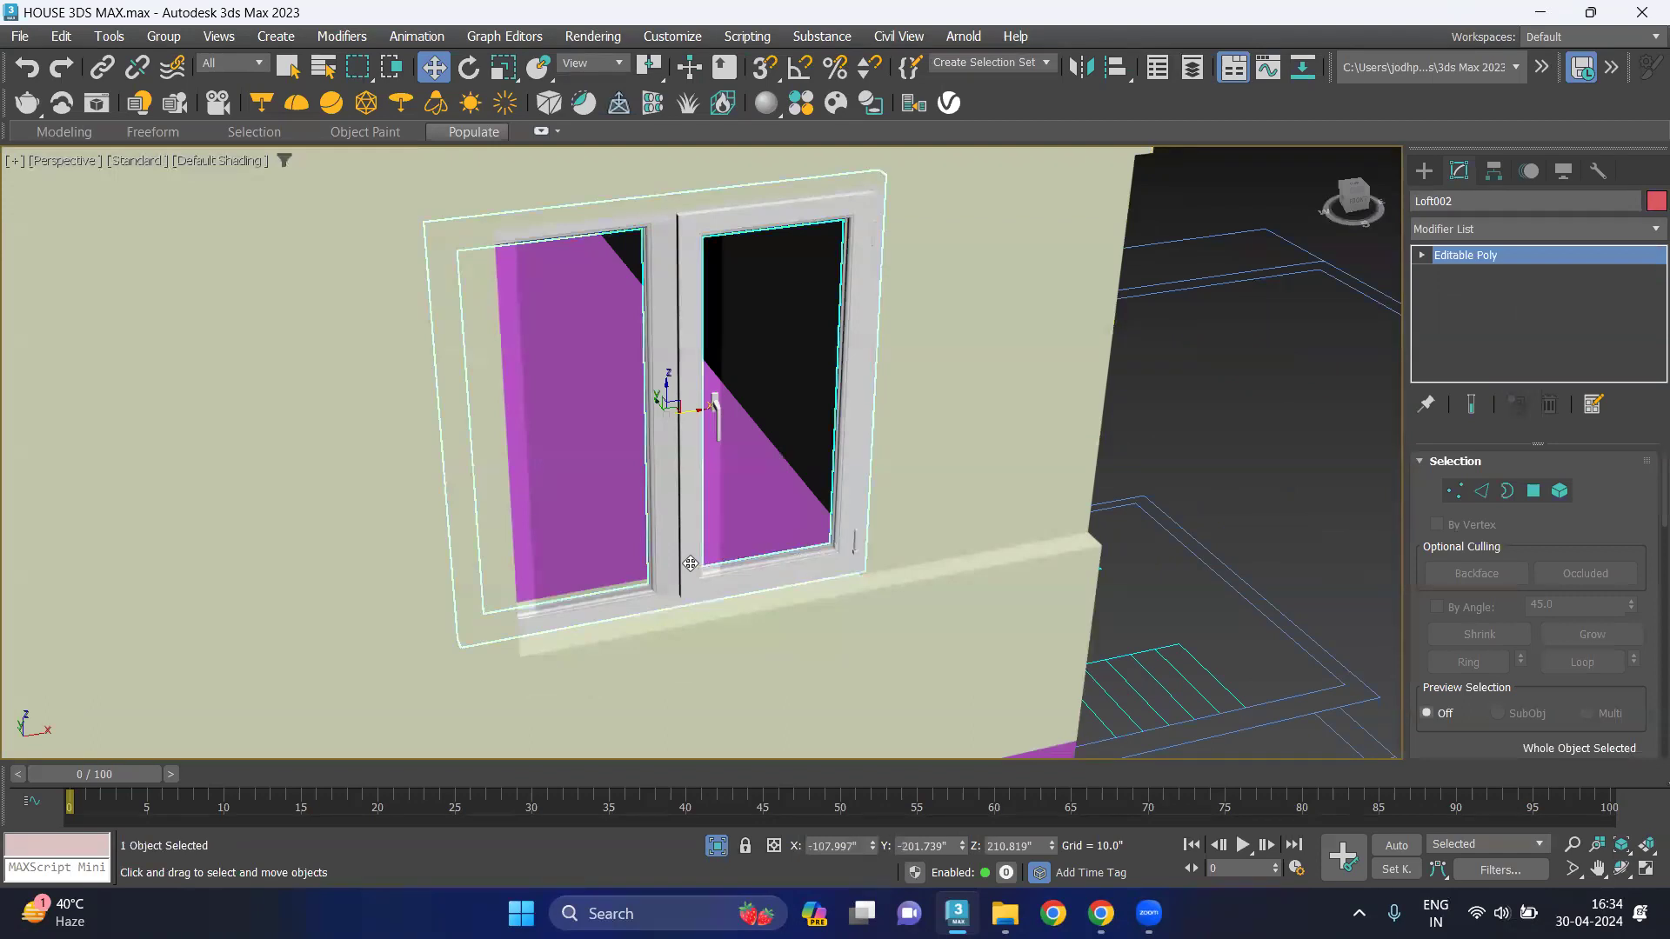
click(1460, 231)
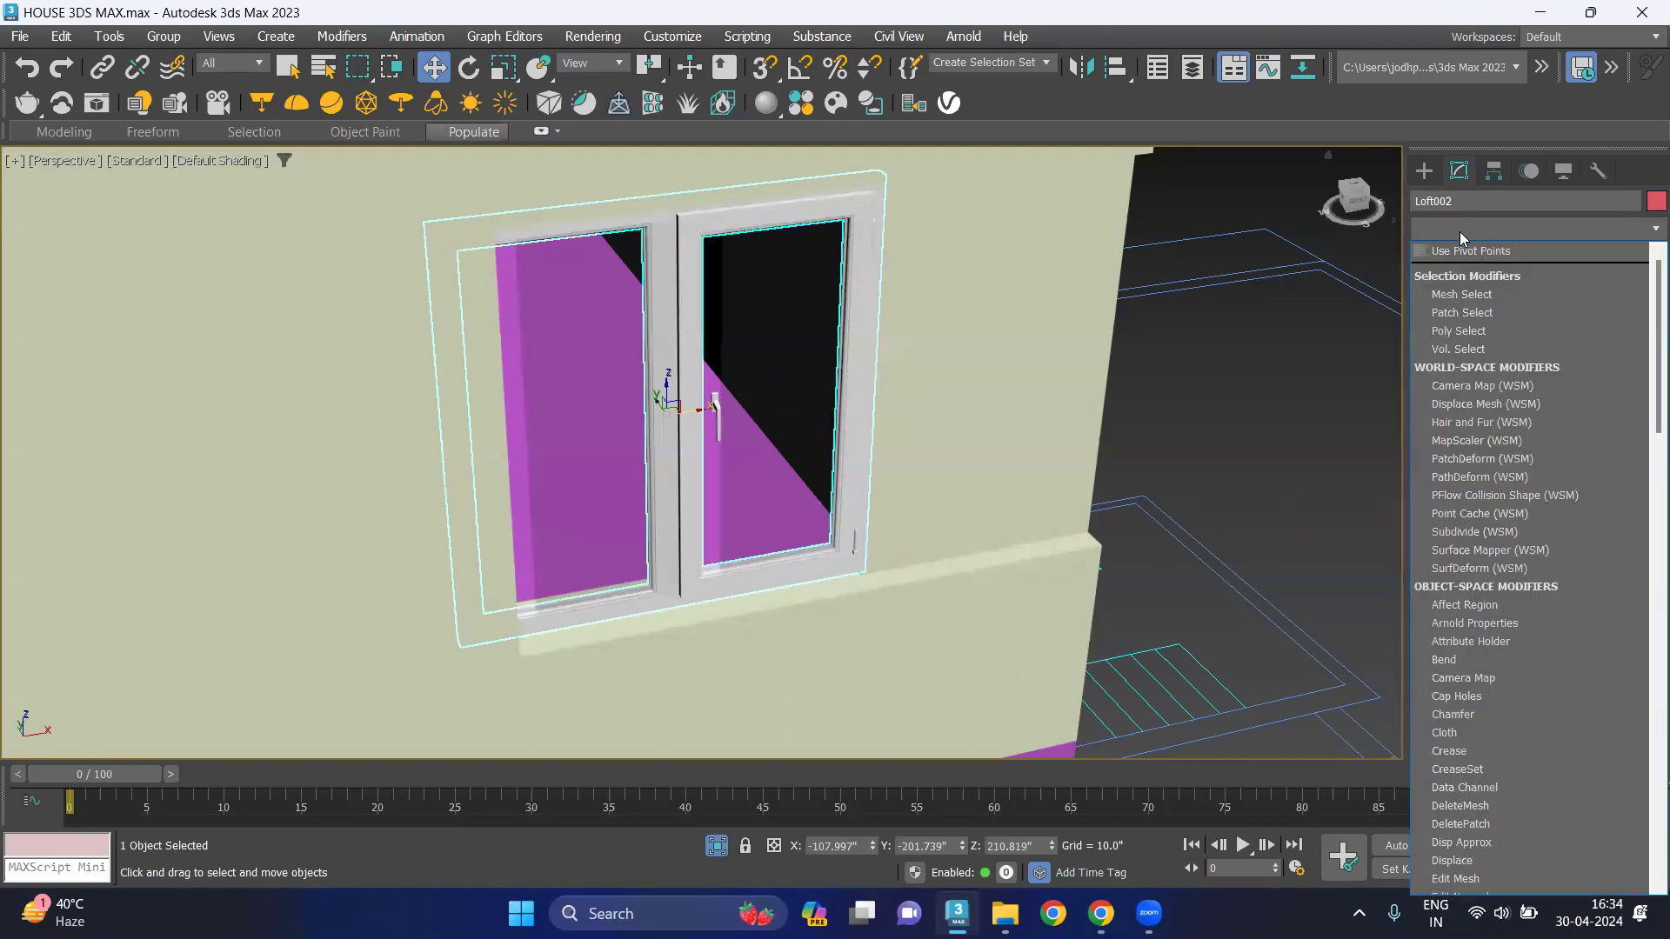
text(f)
click(1465, 269)
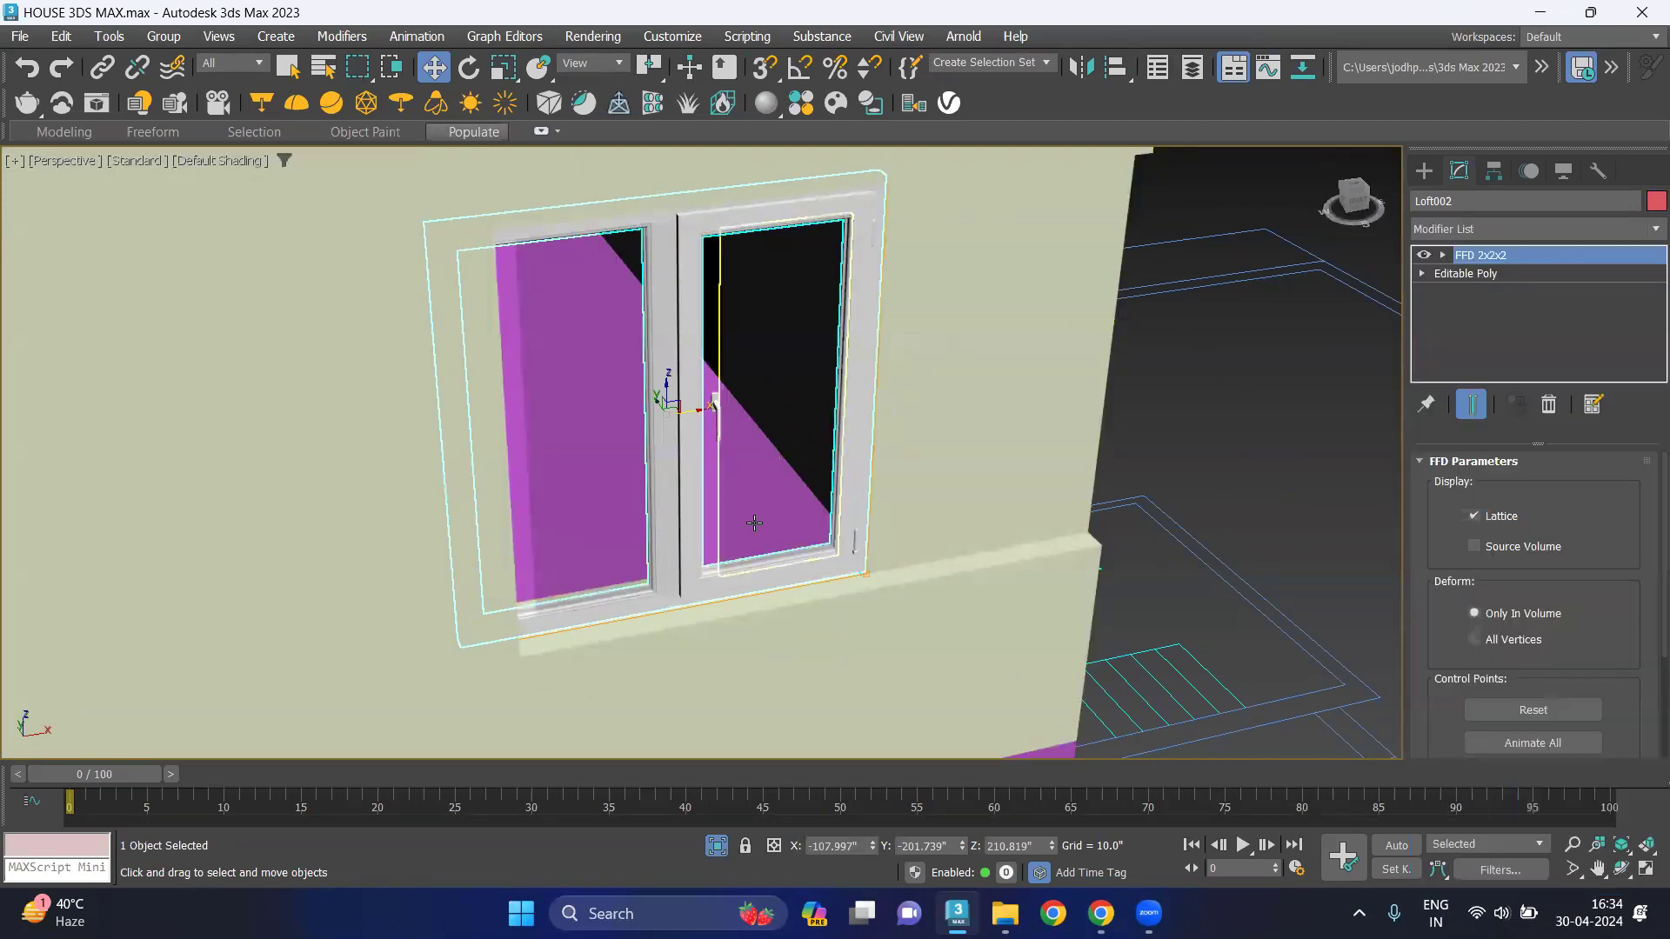
In Top view, move Loft002's left FFD control points right to shorten the frame.
key(t)
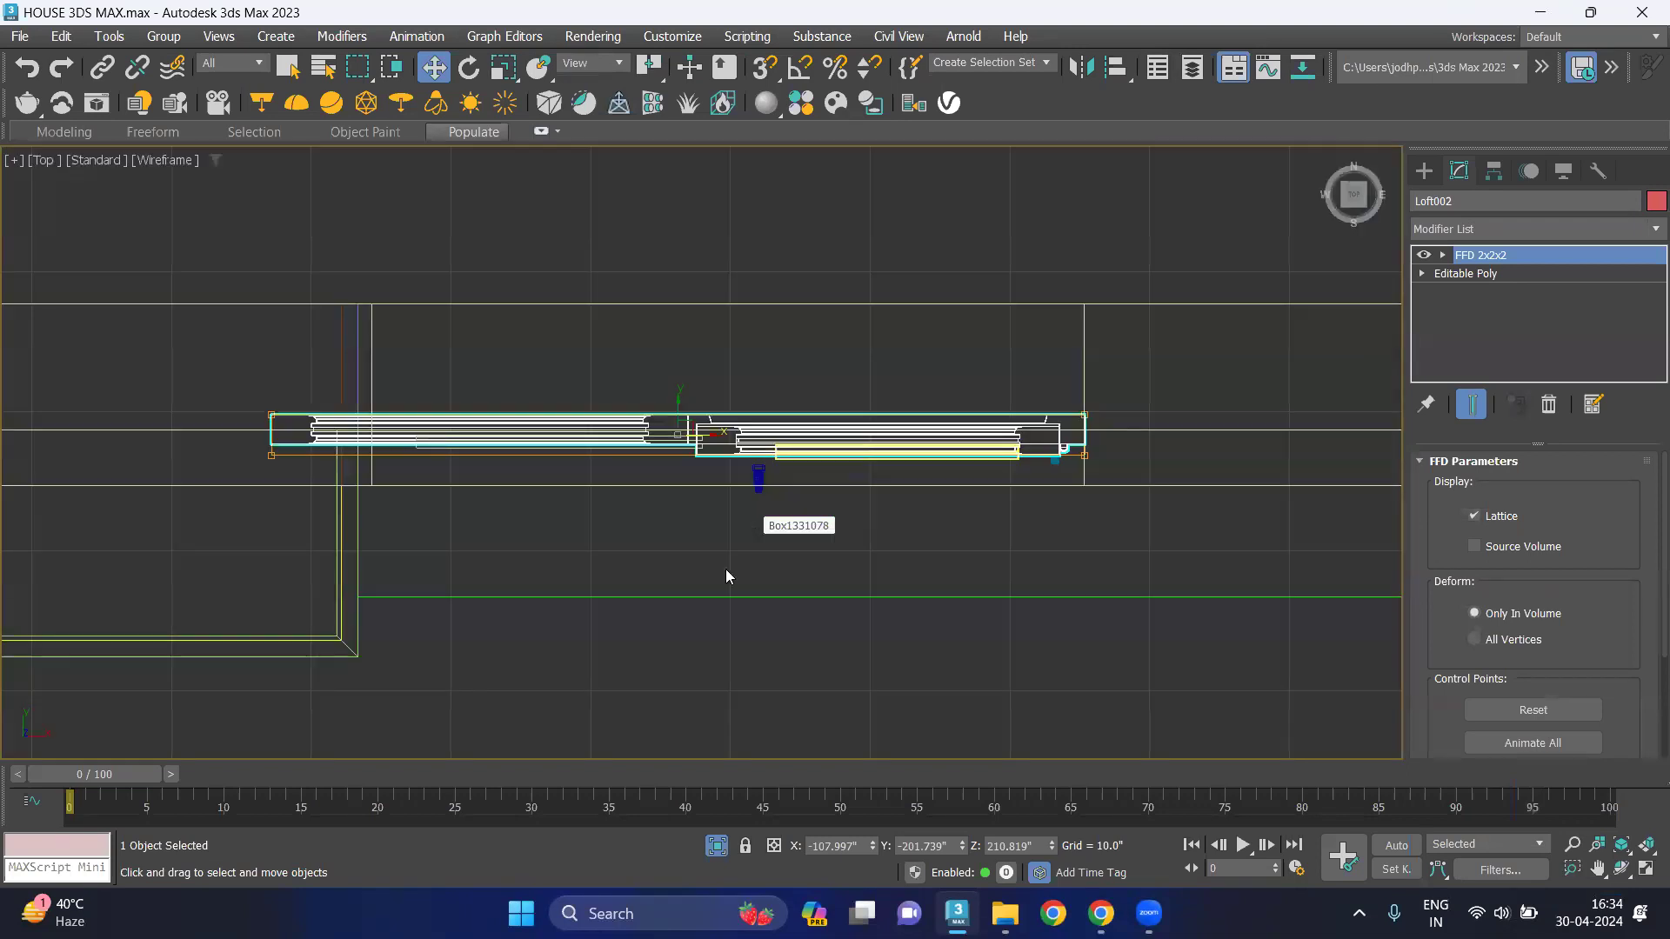
middle_drag(391, 533, 635, 515)
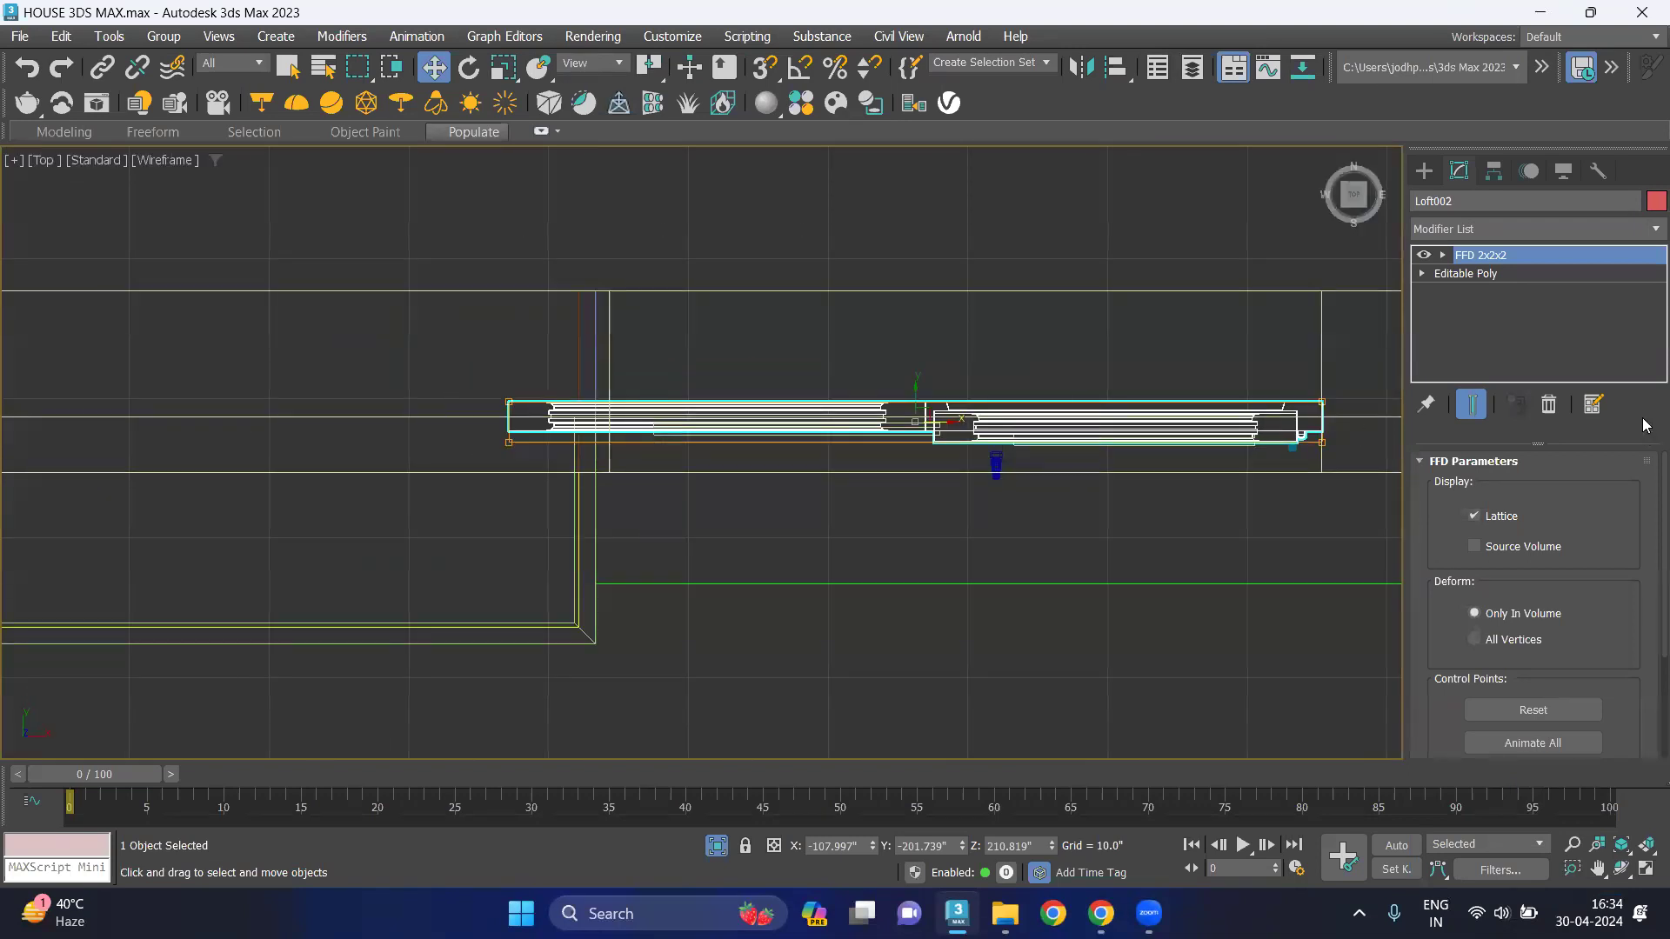
click(1443, 255)
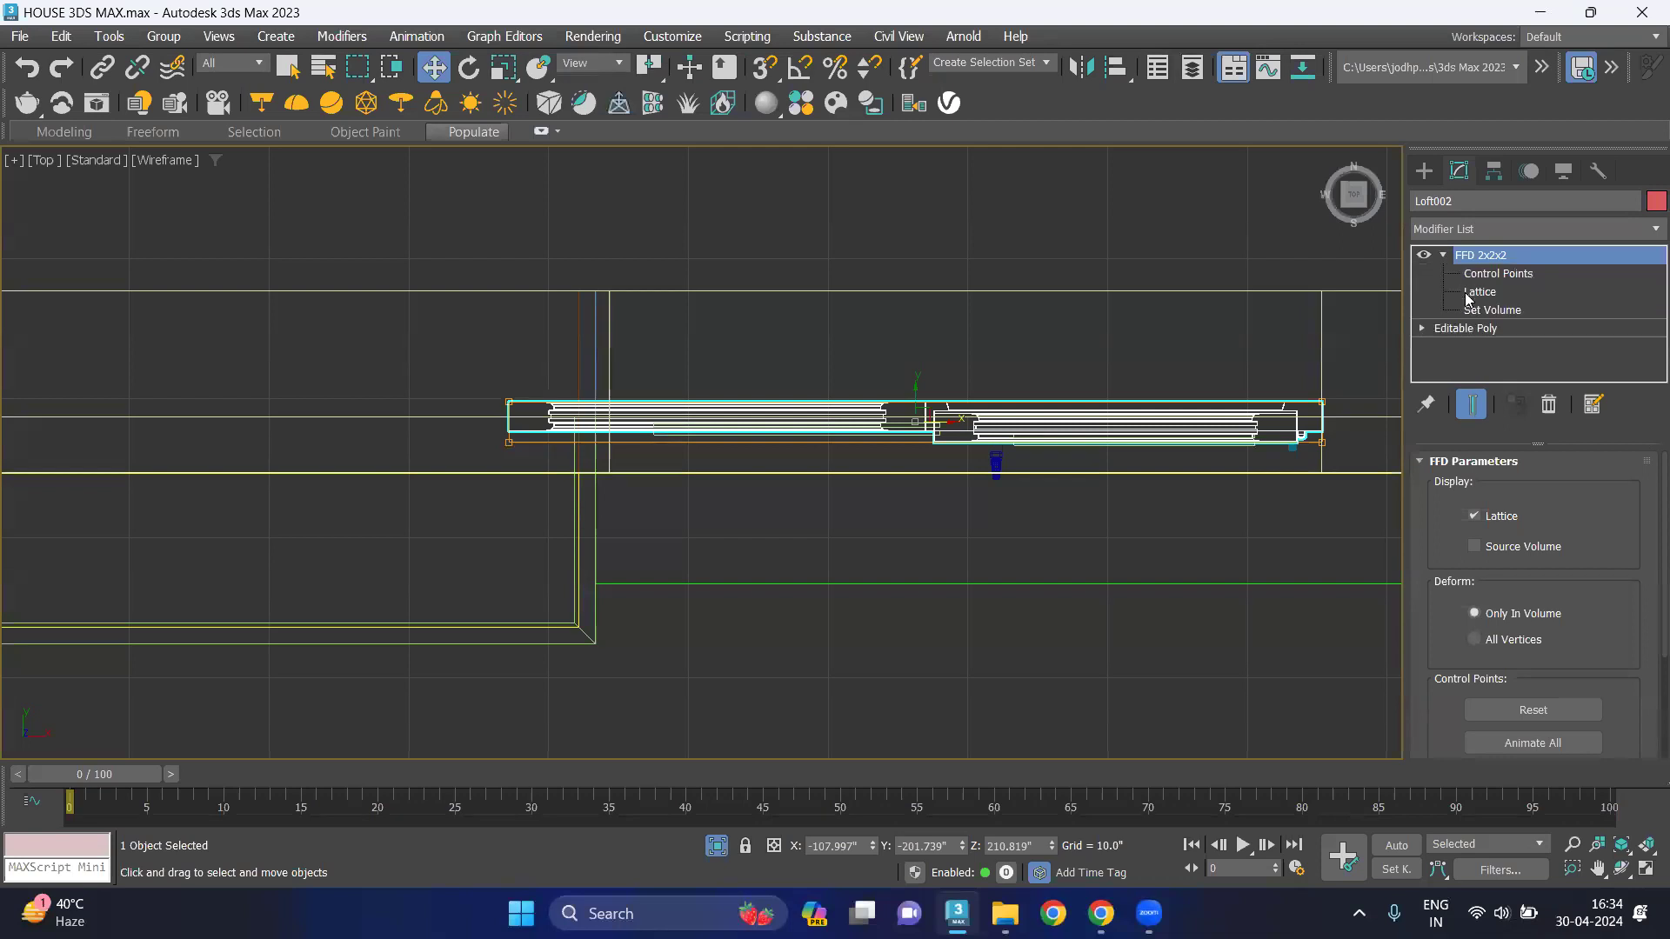
click(1489, 275)
drag(548, 494, 557, 492)
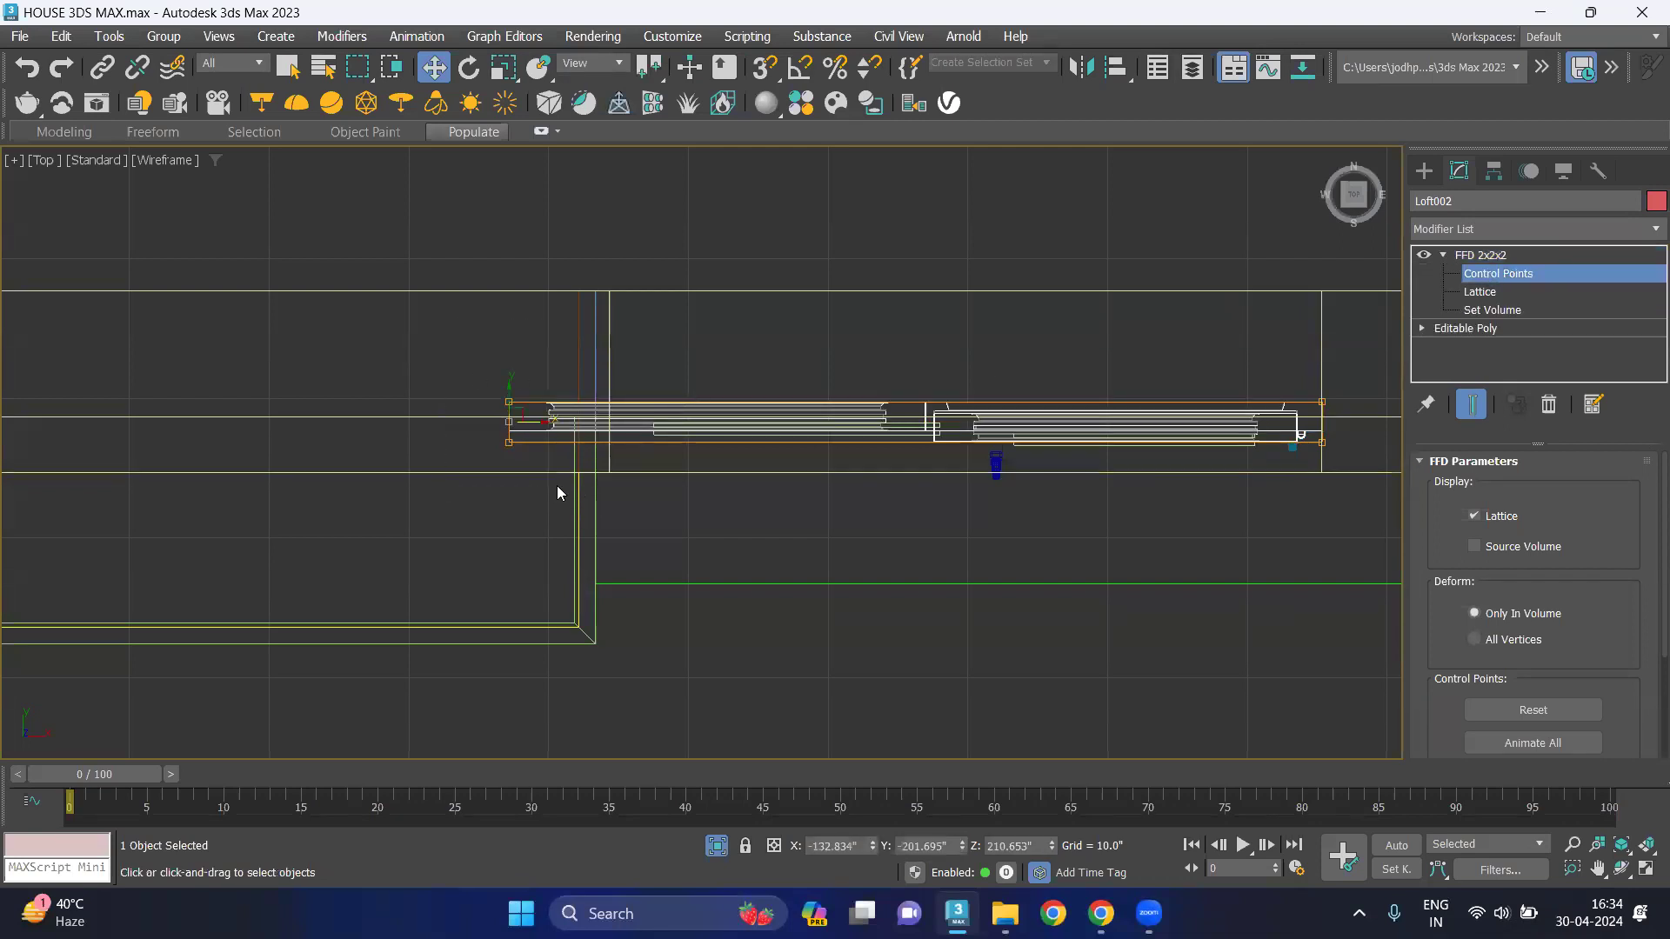
mouse_move(549, 431)
mouse_down()
mouse_move(664, 431)
mouse_move(646, 430)
mouse_up()
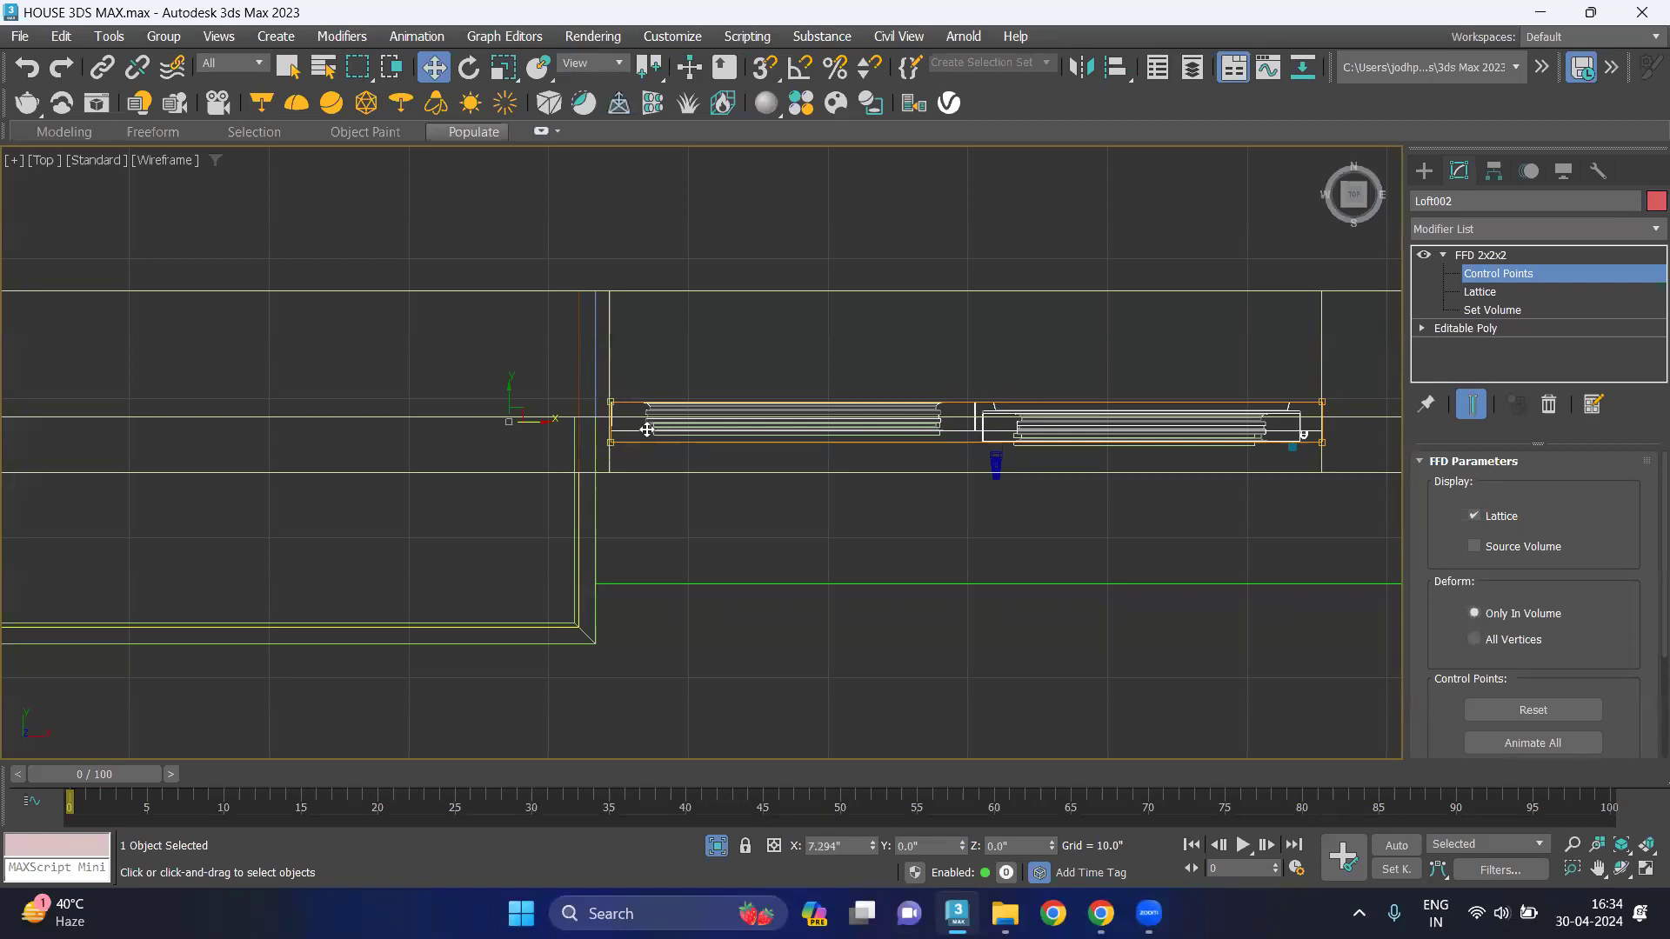
Nudge the right FFD control points to extend the frame's right end slightly.
scroll(1349, 448, up, 3)
scroll(1332, 410, up, 2)
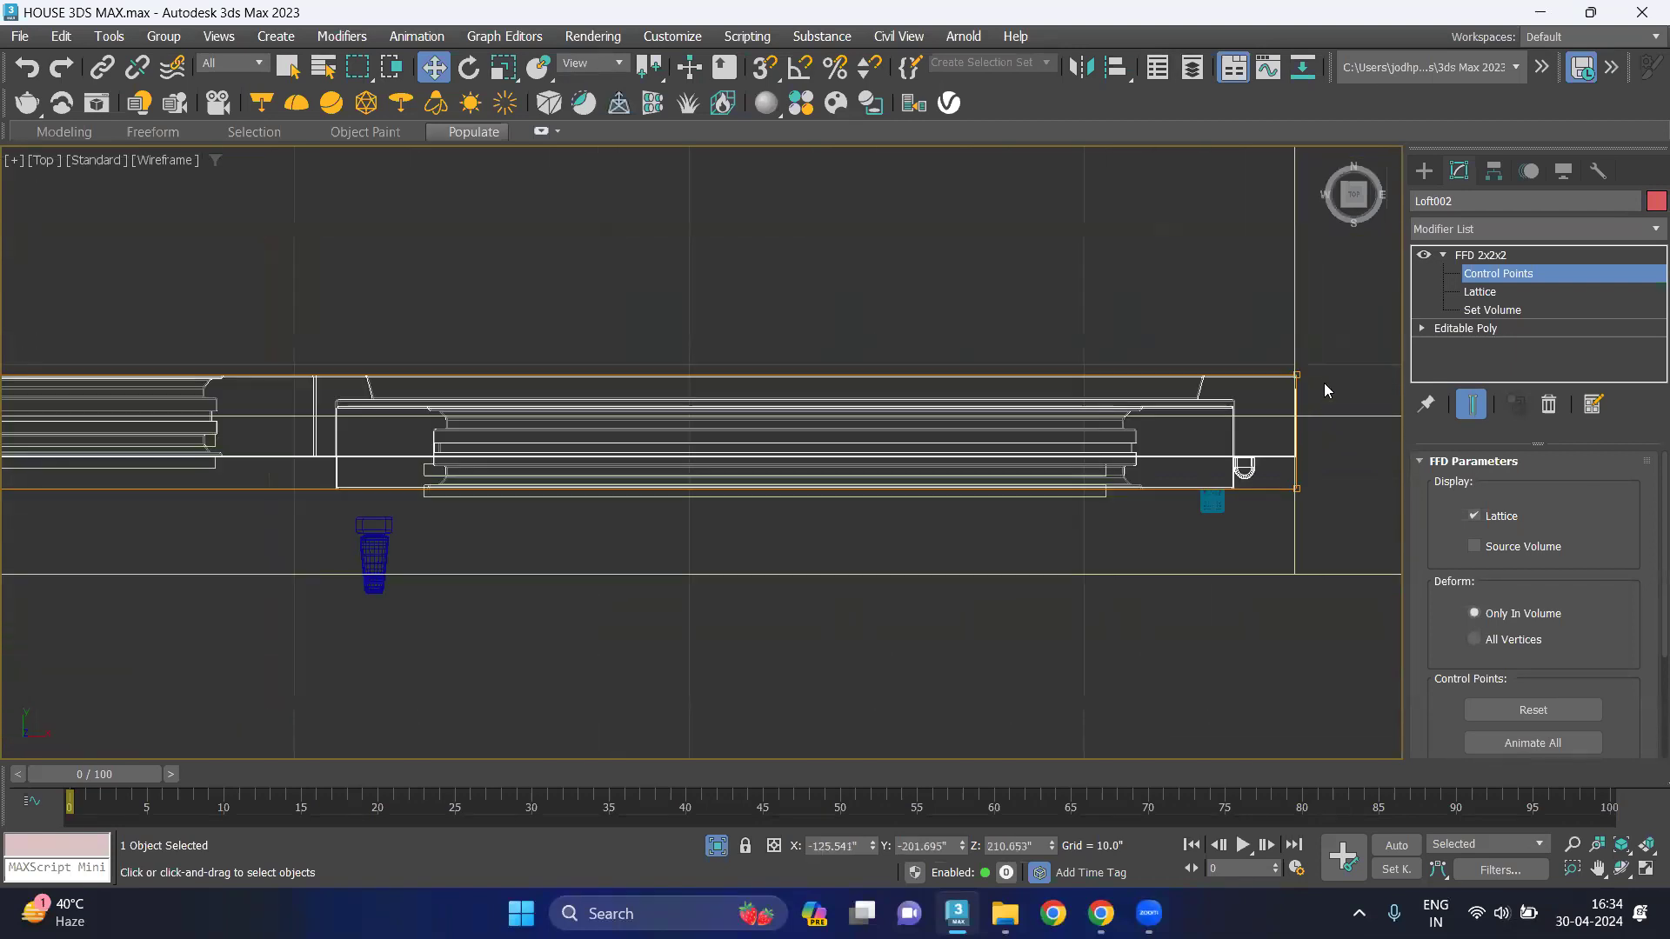
drag(1324, 357, 1241, 548)
mouse_move(1301, 431)
mouse_down()
mouse_move(1335, 440)
mouse_move(1306, 436)
mouse_up()
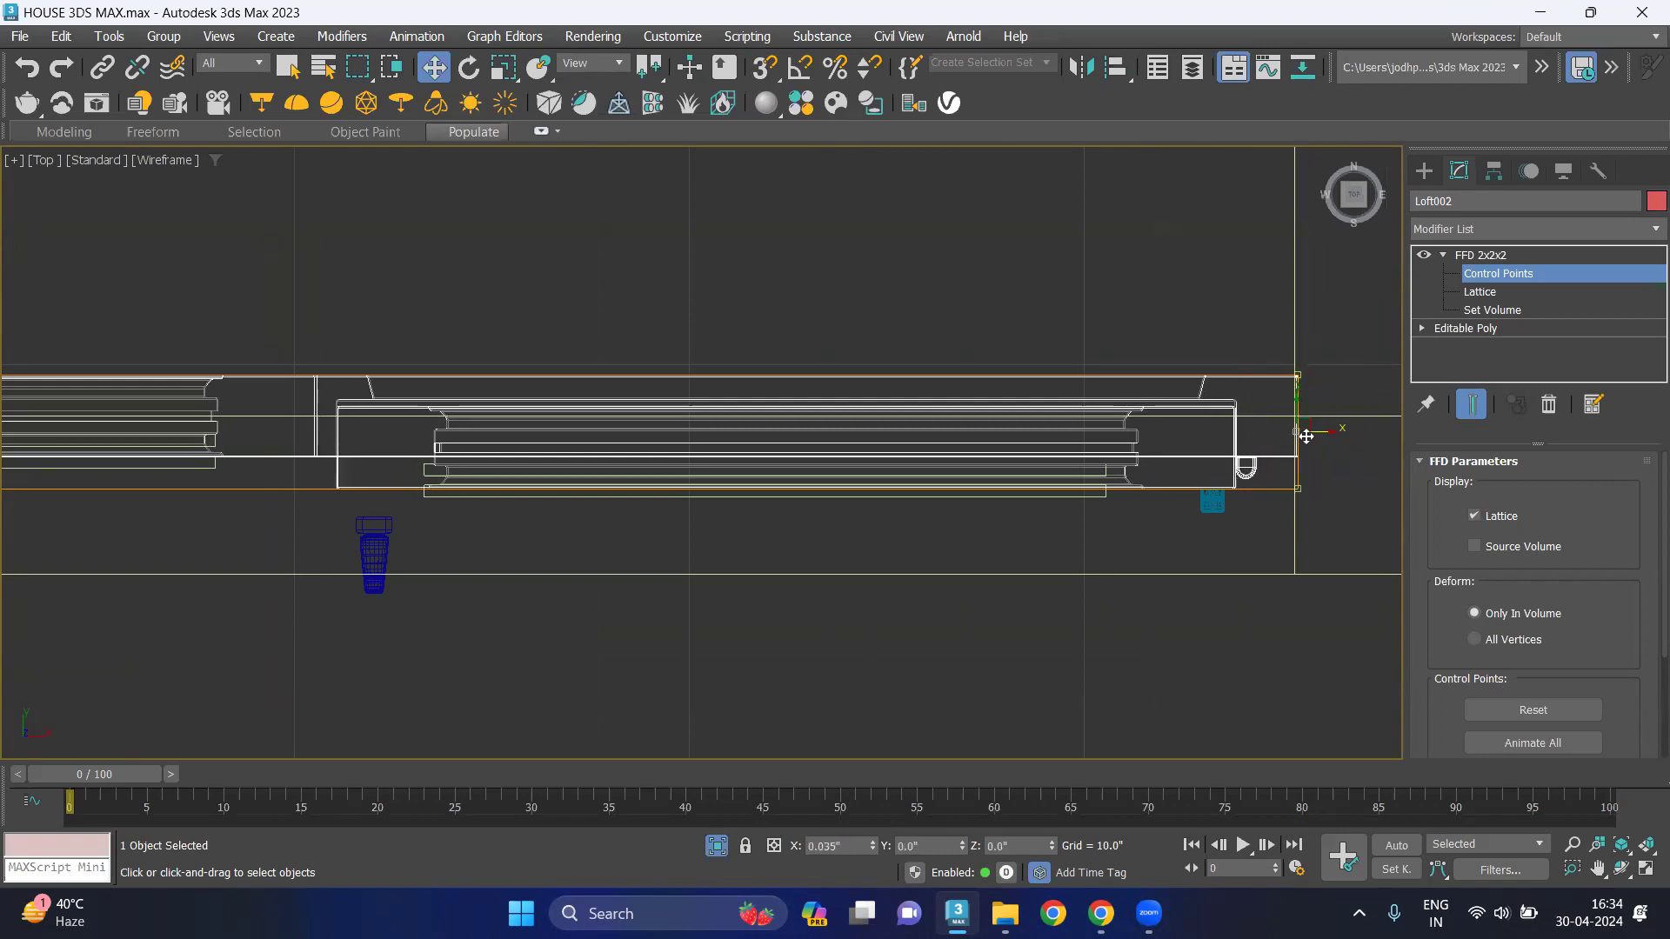
scroll(835, 328, down, 2)
scroll(1220, 518, down, 2)
scroll(946, 513, down, 2)
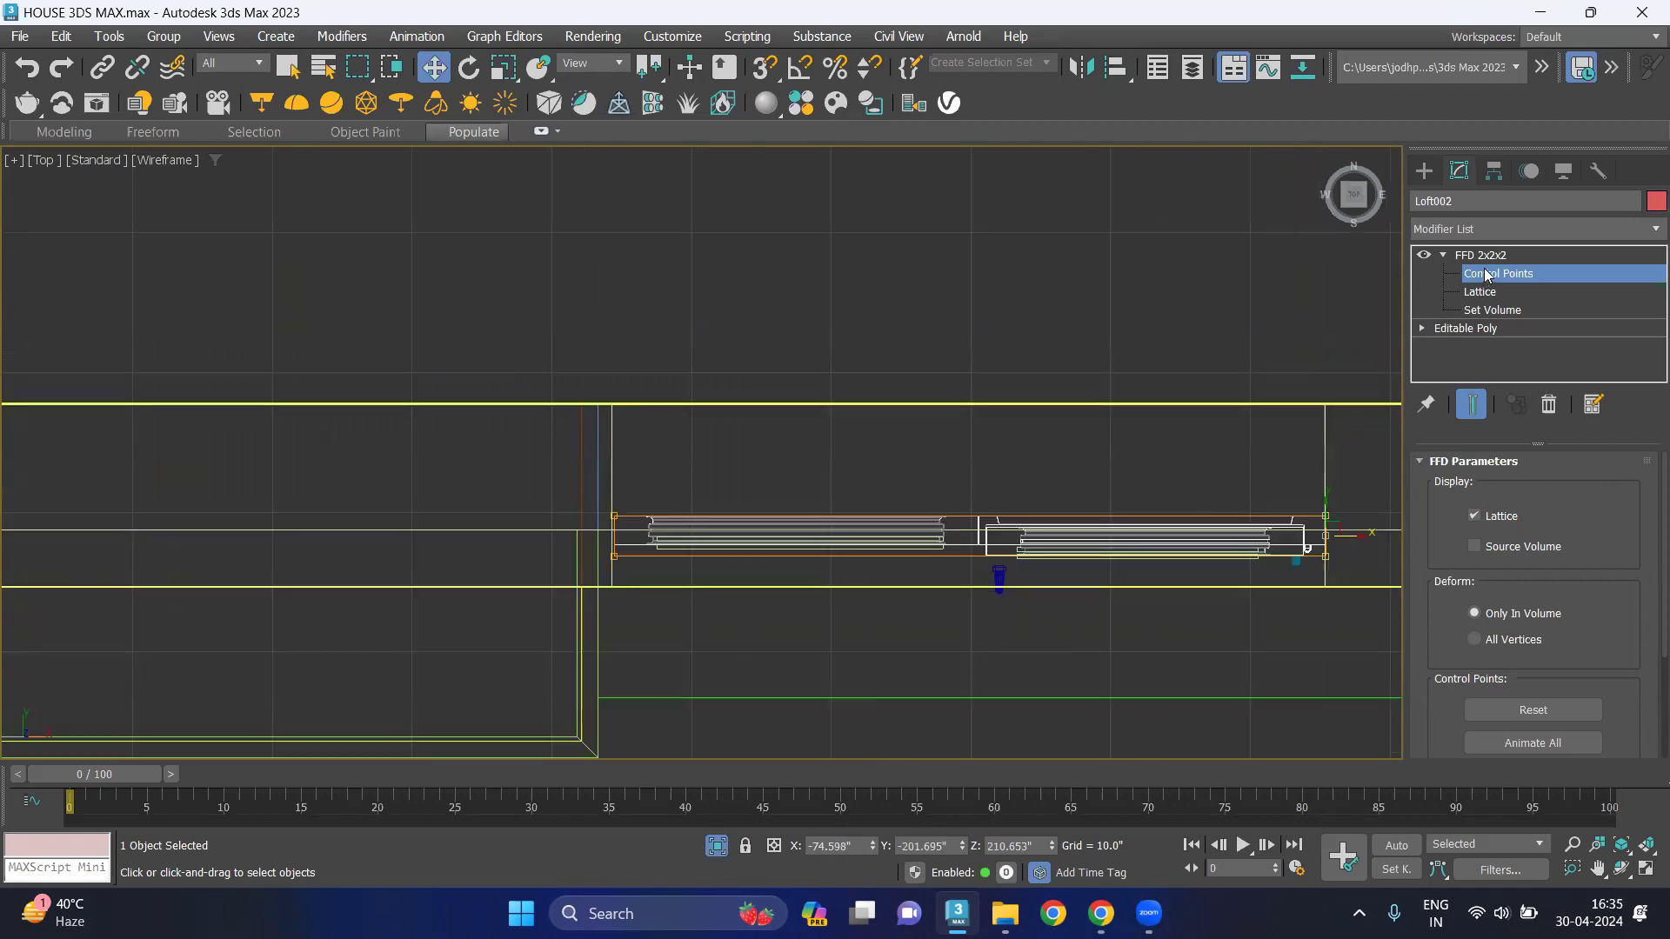
Exit control-point editing, cancel an upward move of the frame, and deselect it.
click(1487, 276)
drag(967, 497, 975, 468)
right_click(971, 472)
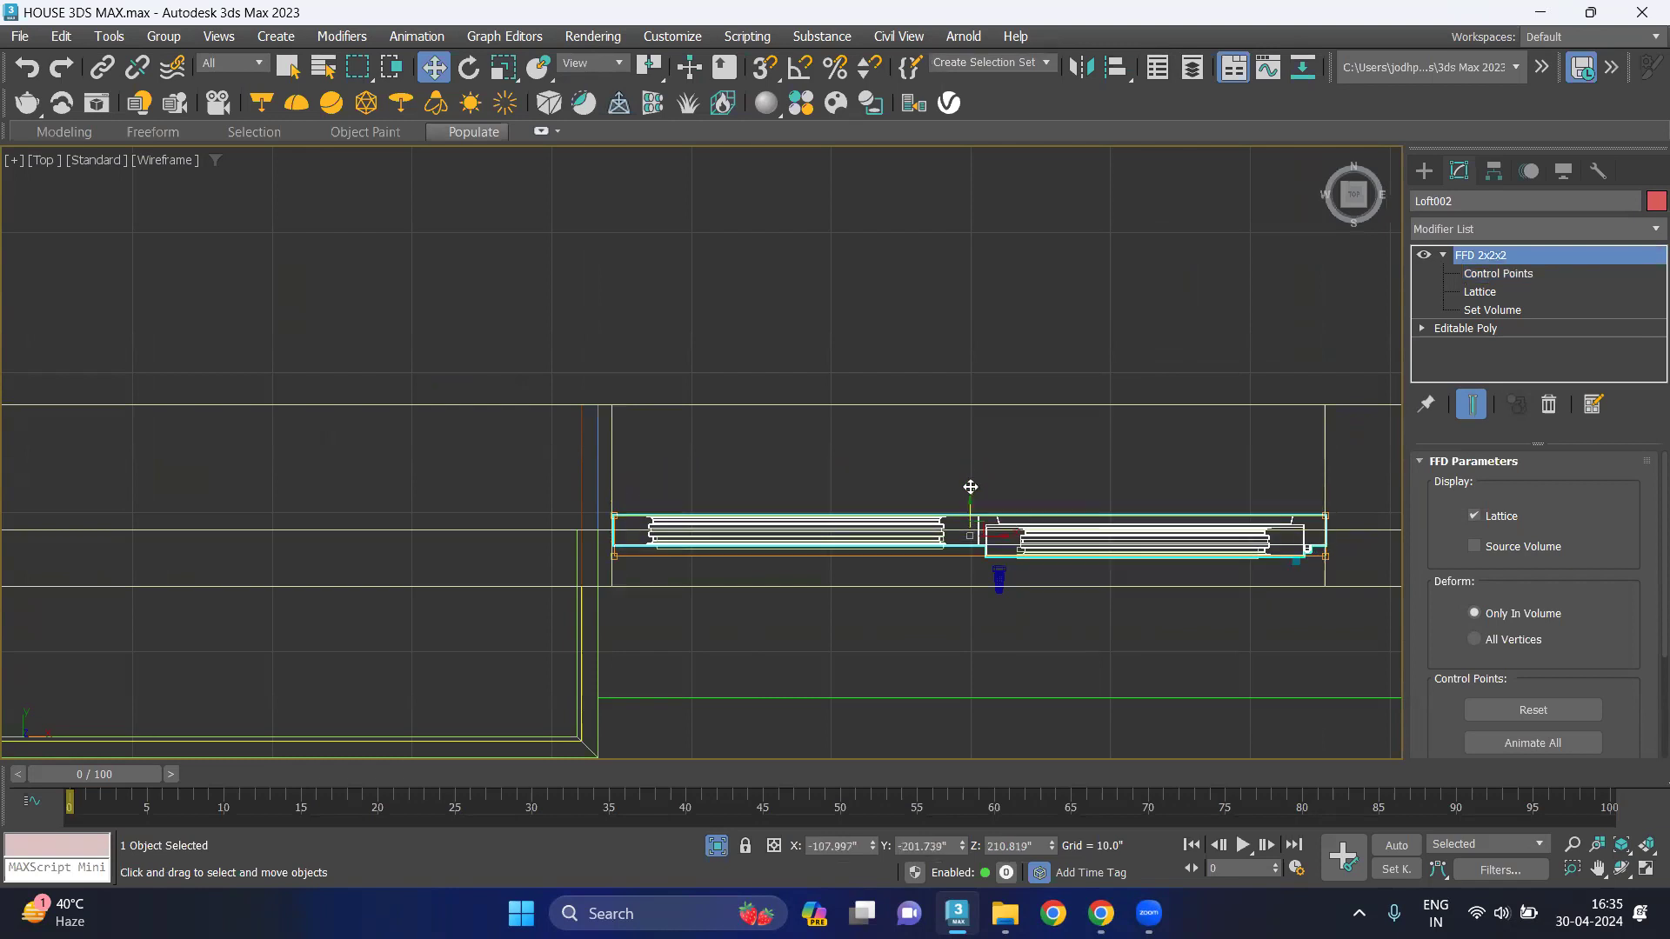
click(901, 471)
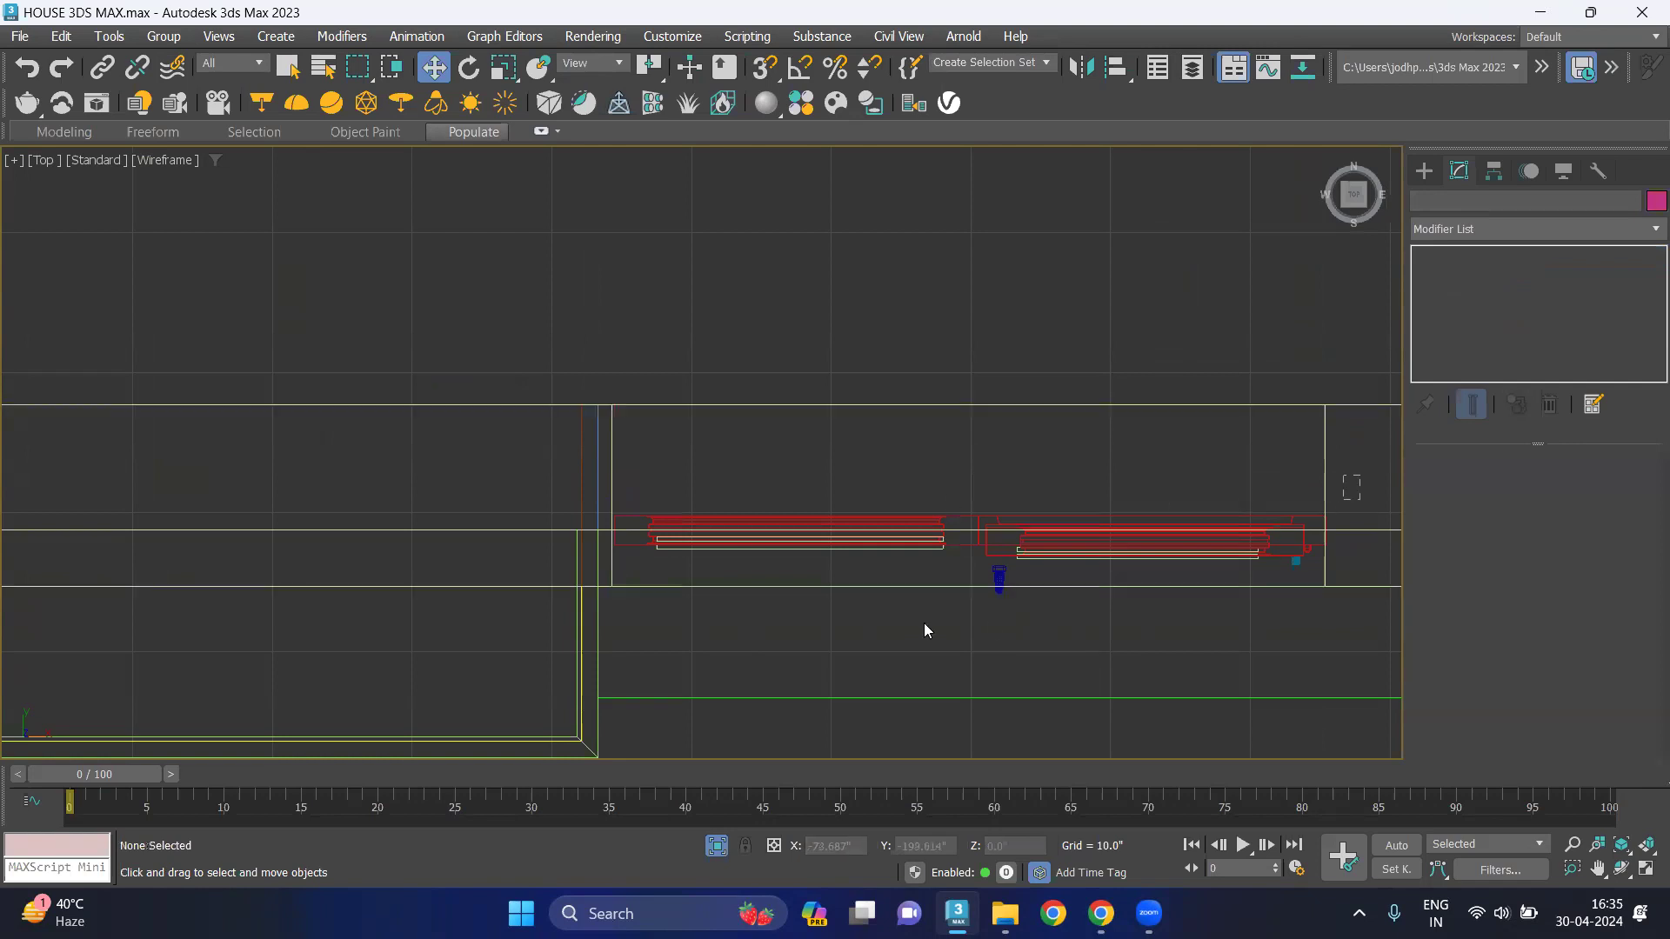
Box-select the window parts in Top view, narrow the selection, then pick Loft002.
drag(618, 584, 600, 581)
middle_drag(885, 461, 826, 440)
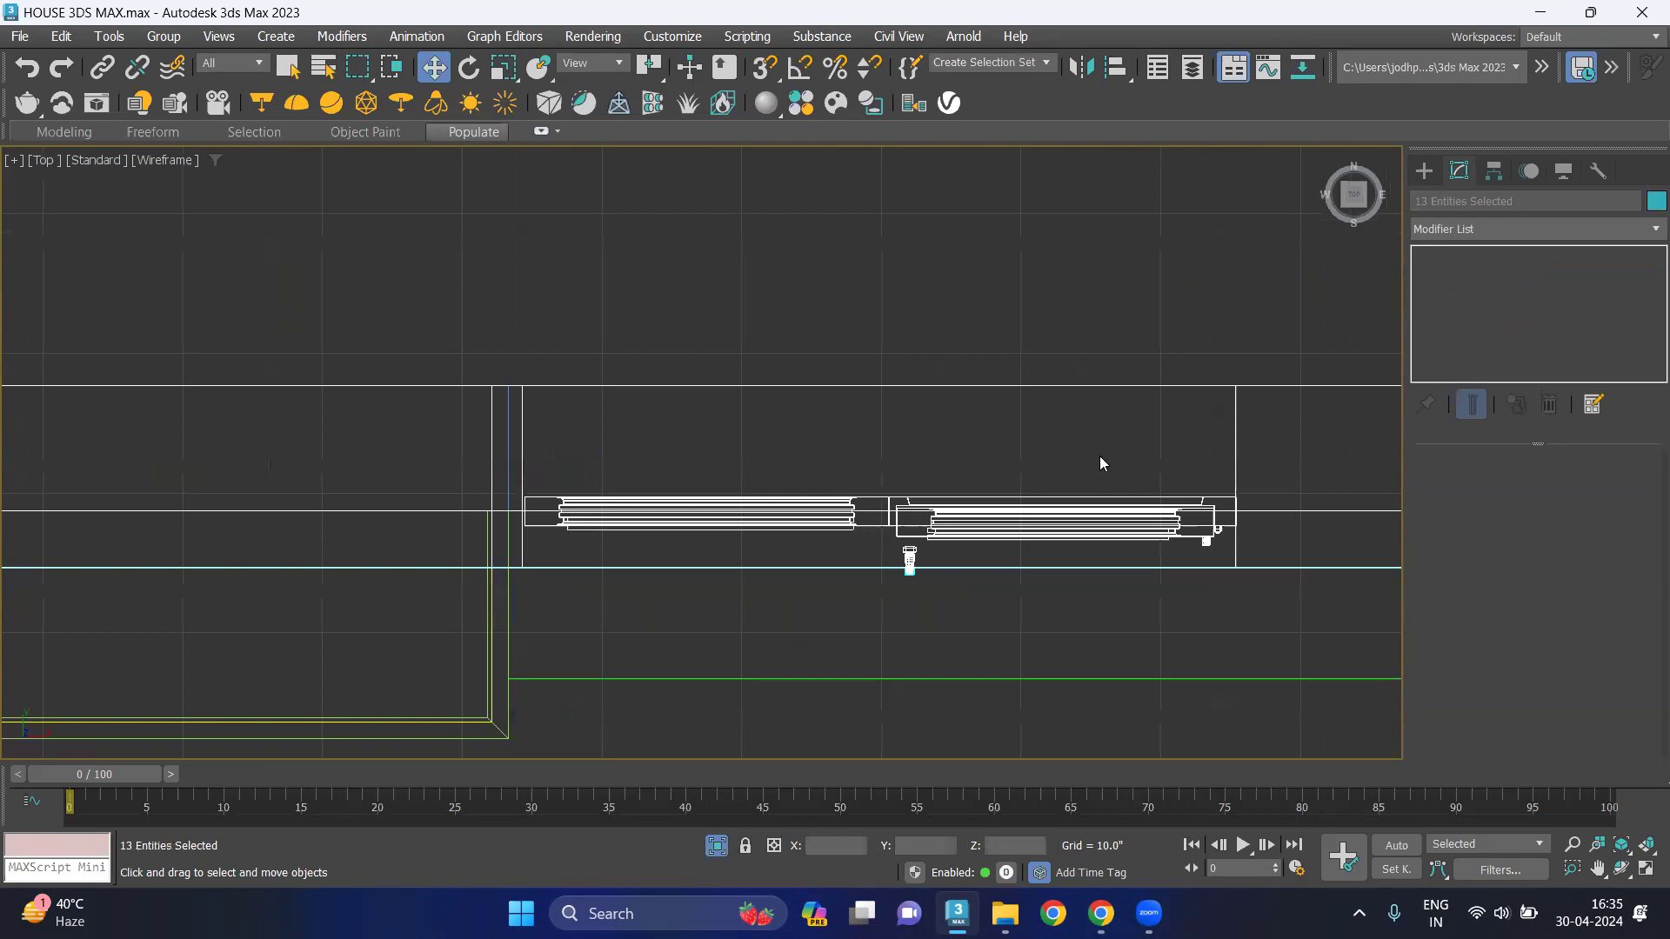
click(1253, 471)
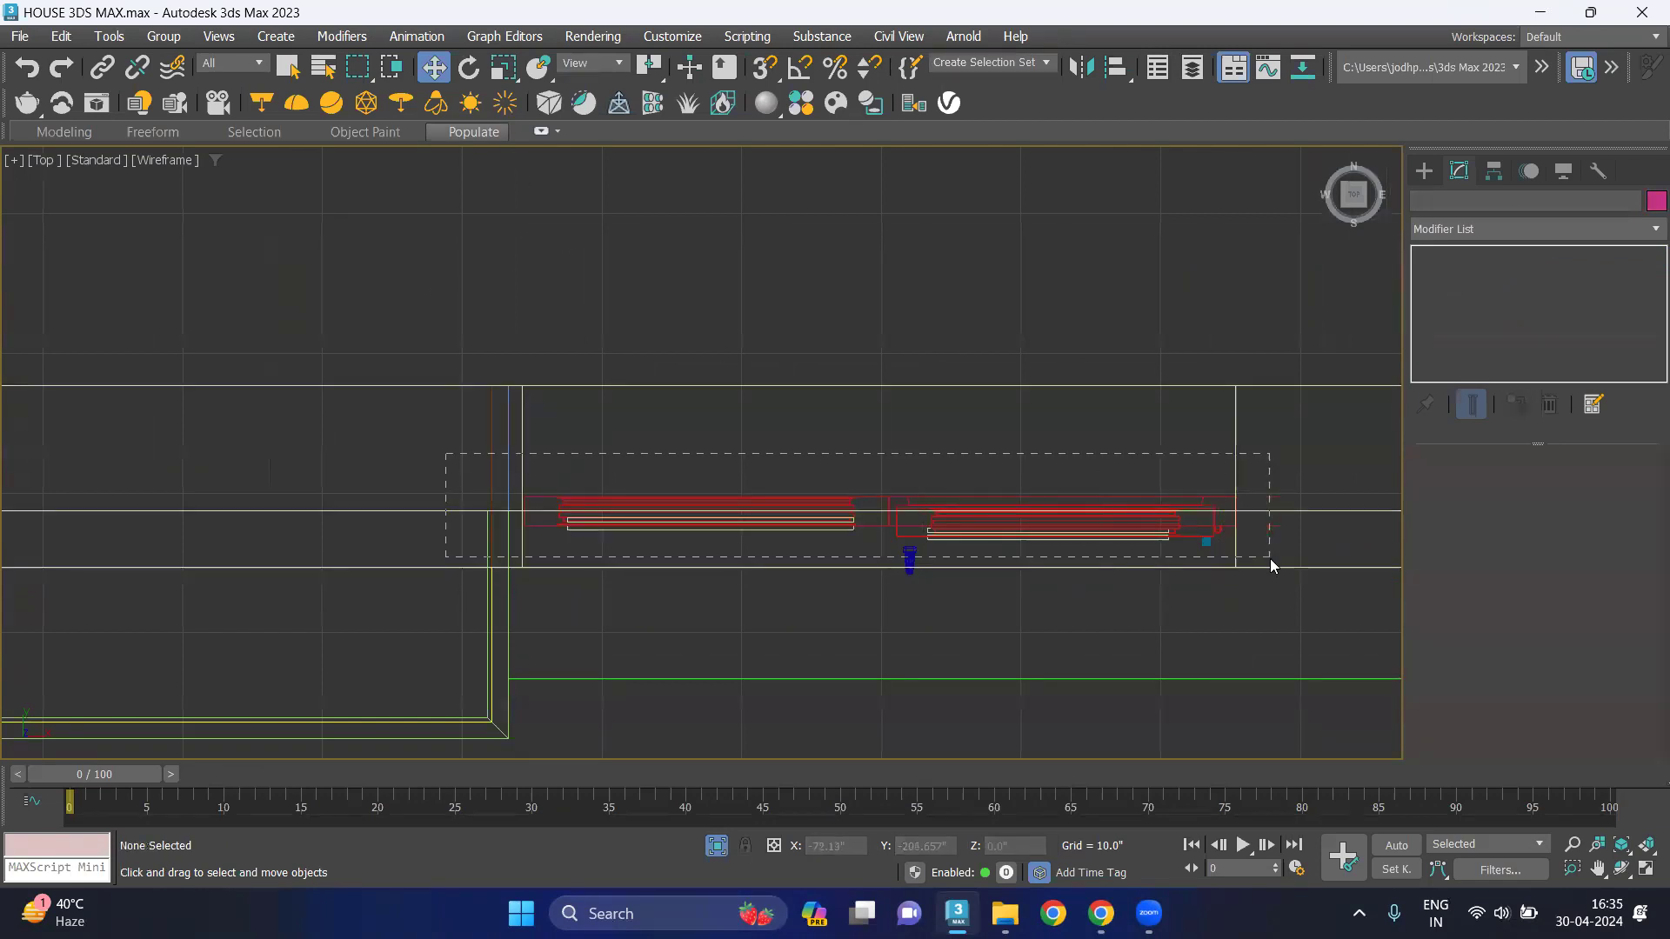
drag(1216, 581, 1270, 558)
middle_drag(1260, 464, 1071, 406)
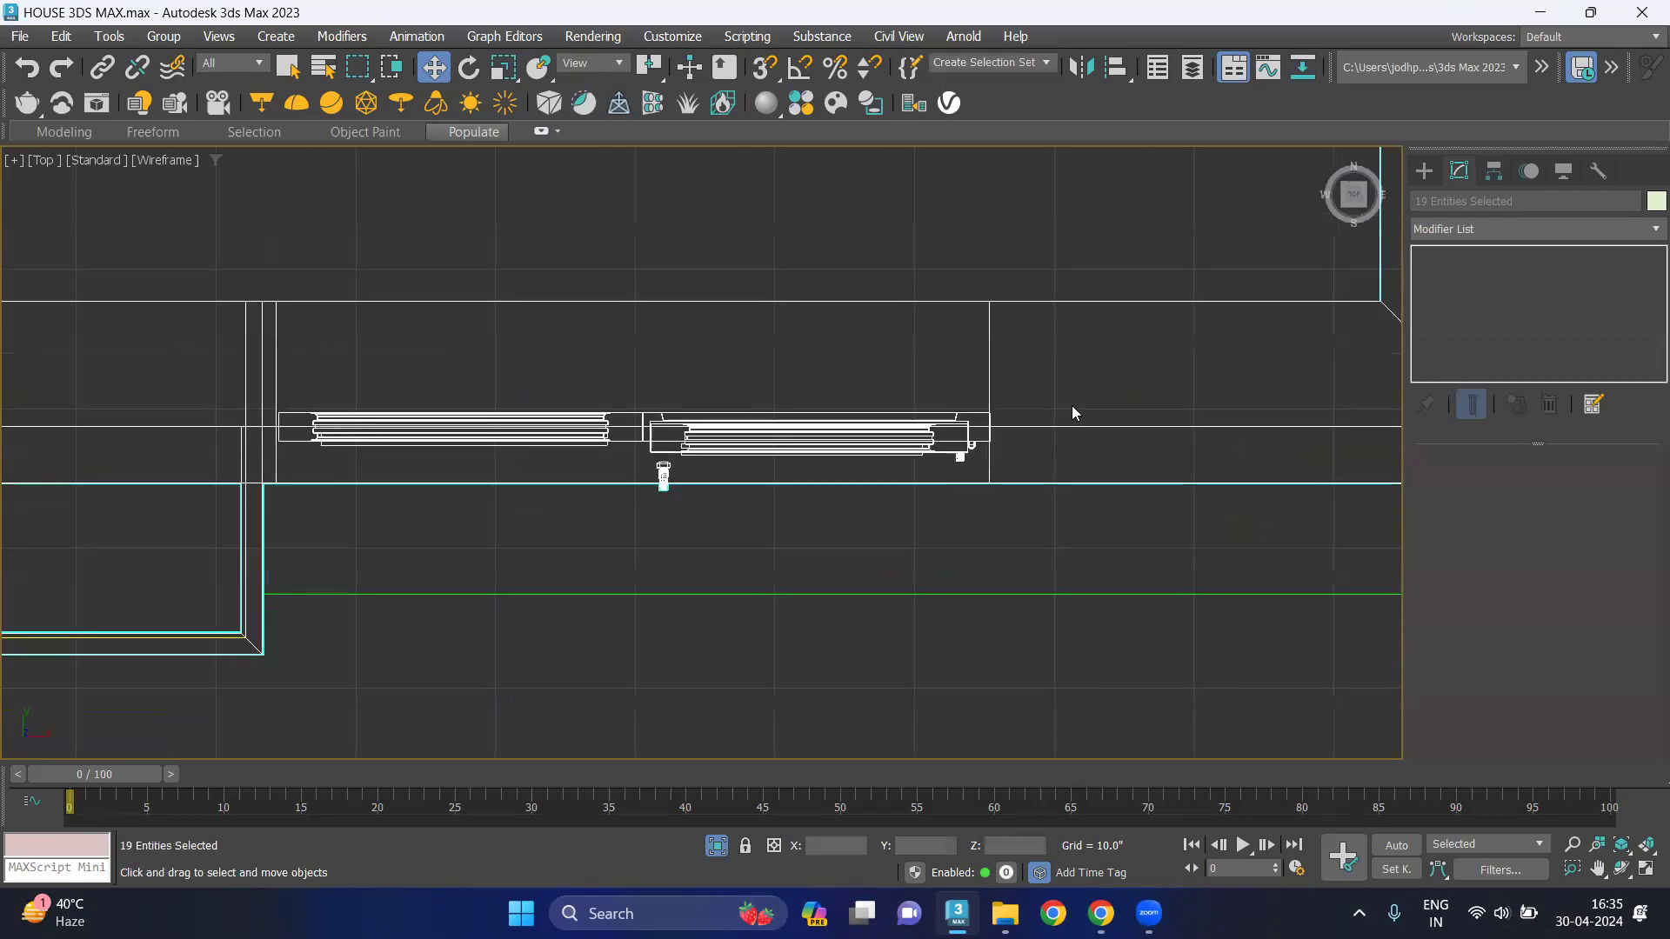
drag(1095, 264, 1046, 562)
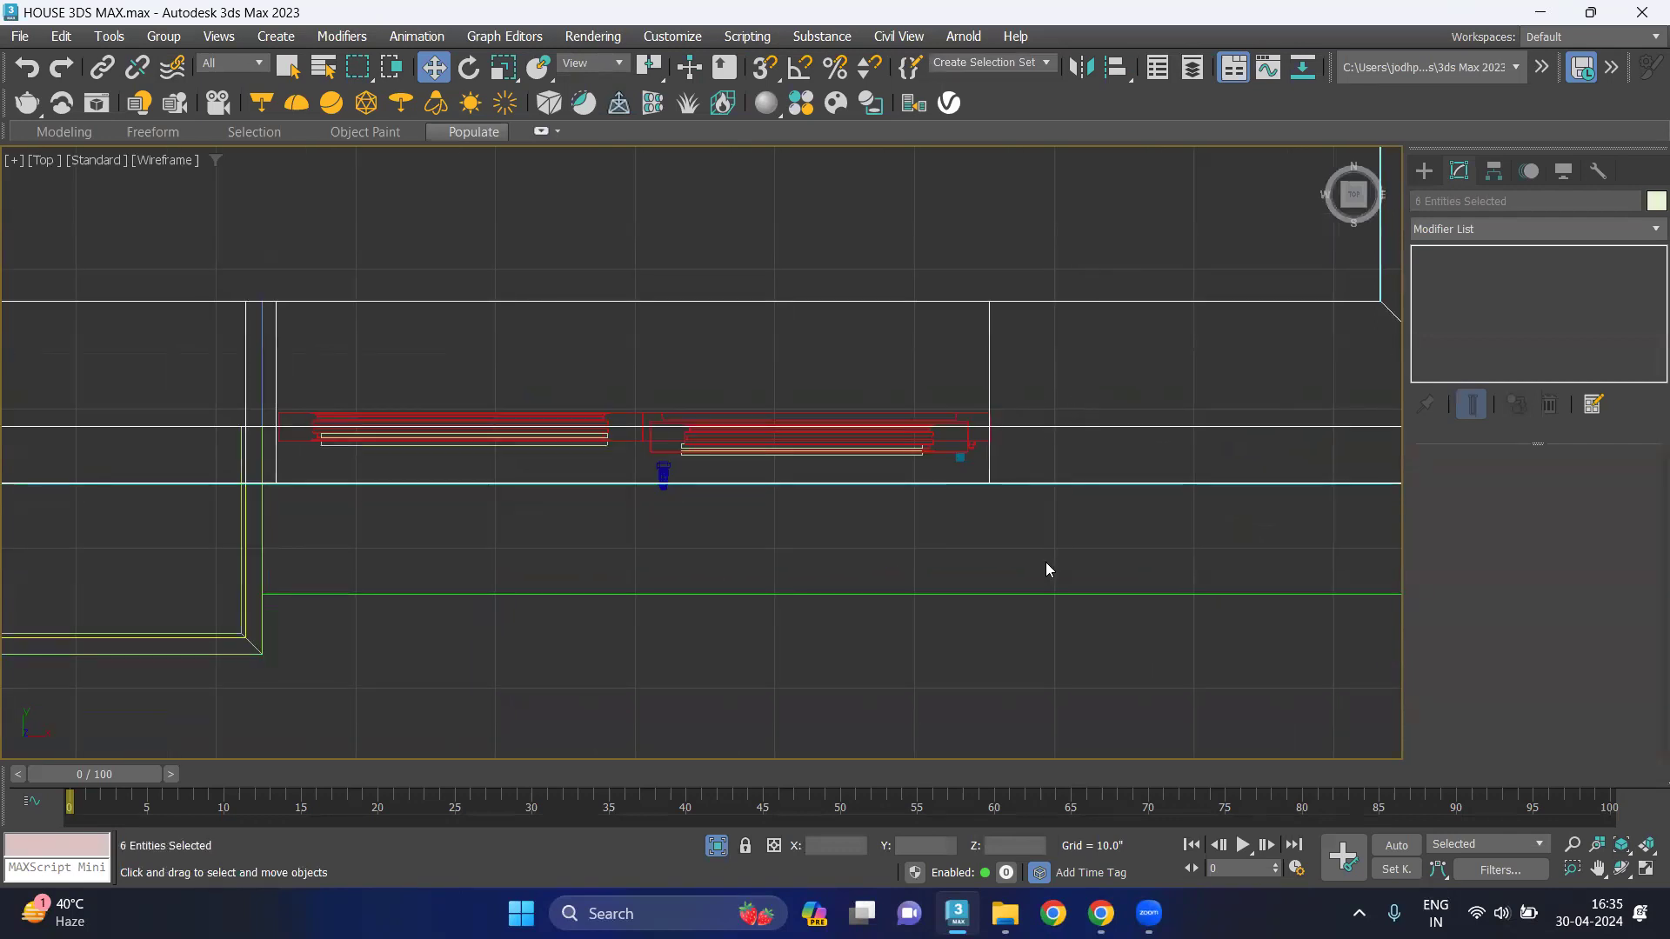
middle_drag(933, 455, 964, 443)
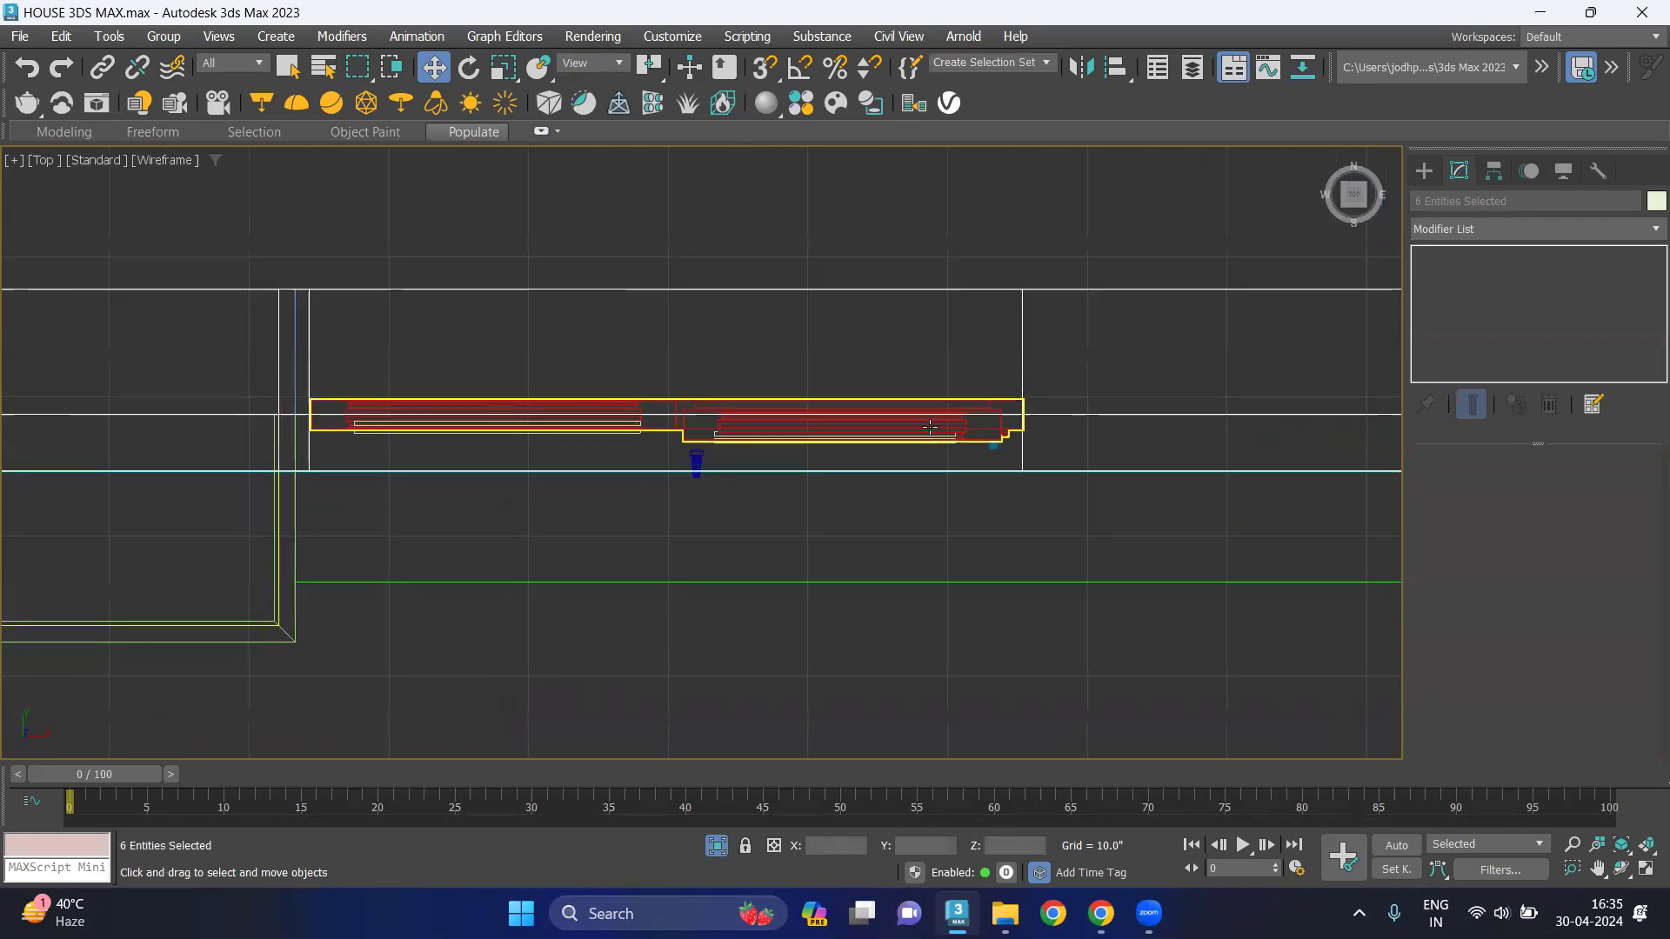
click(901, 452)
scroll(901, 452, up, 4)
scroll(901, 452, up, 3)
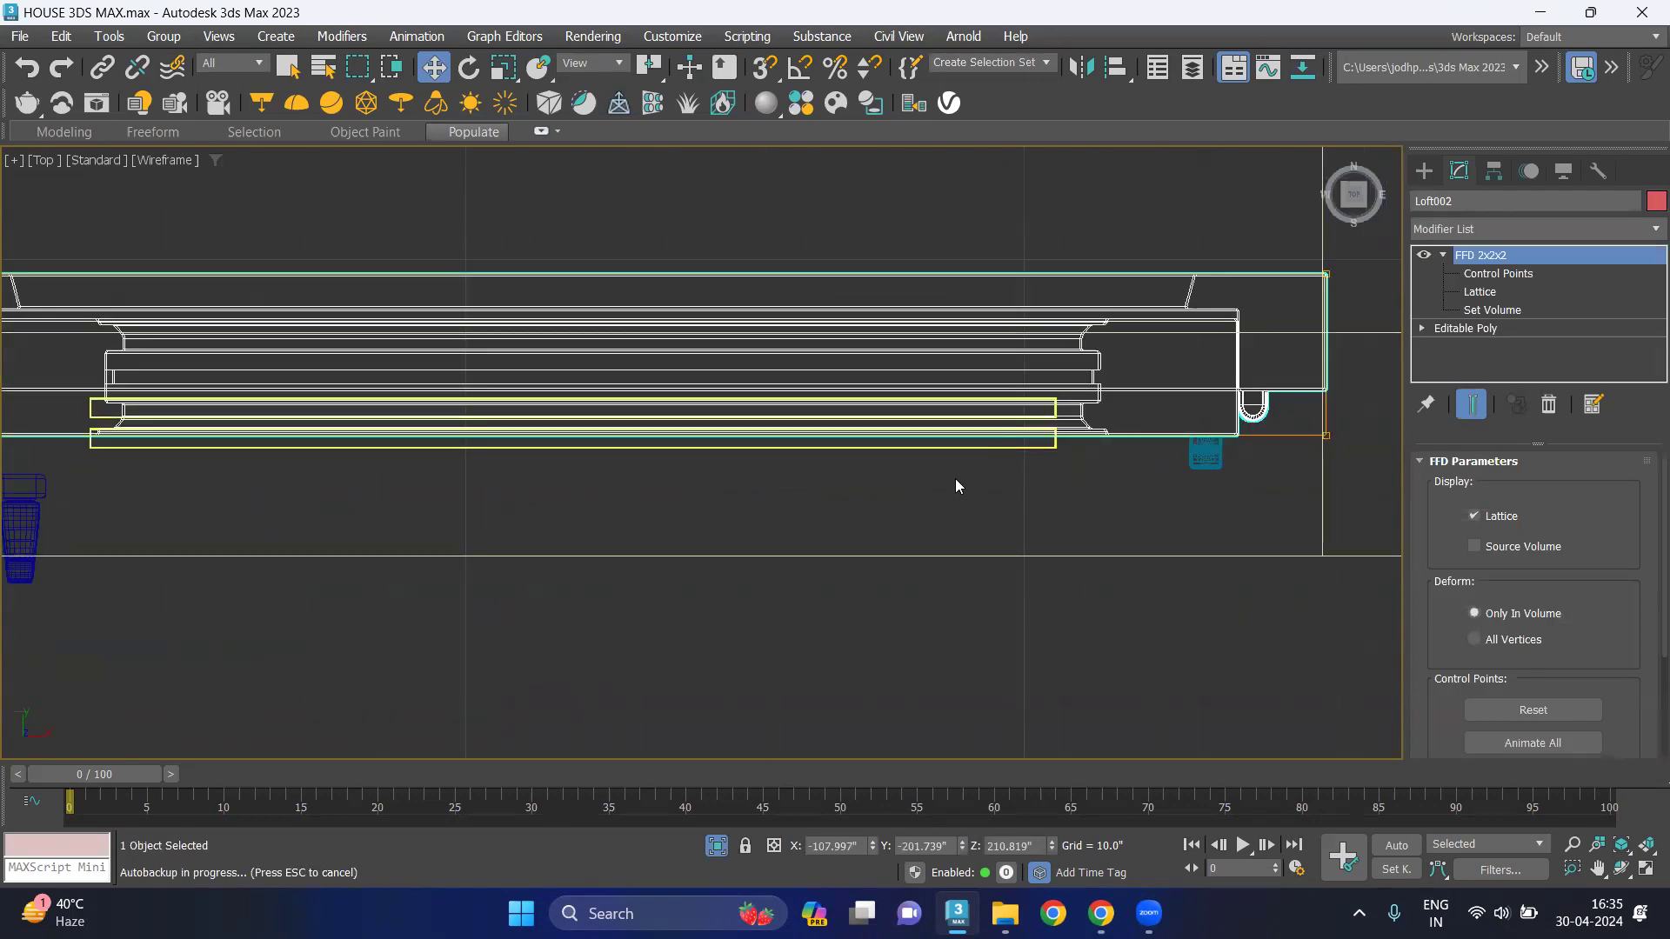
Select three window pieces and move them back along Y.
key(ctrl+z)
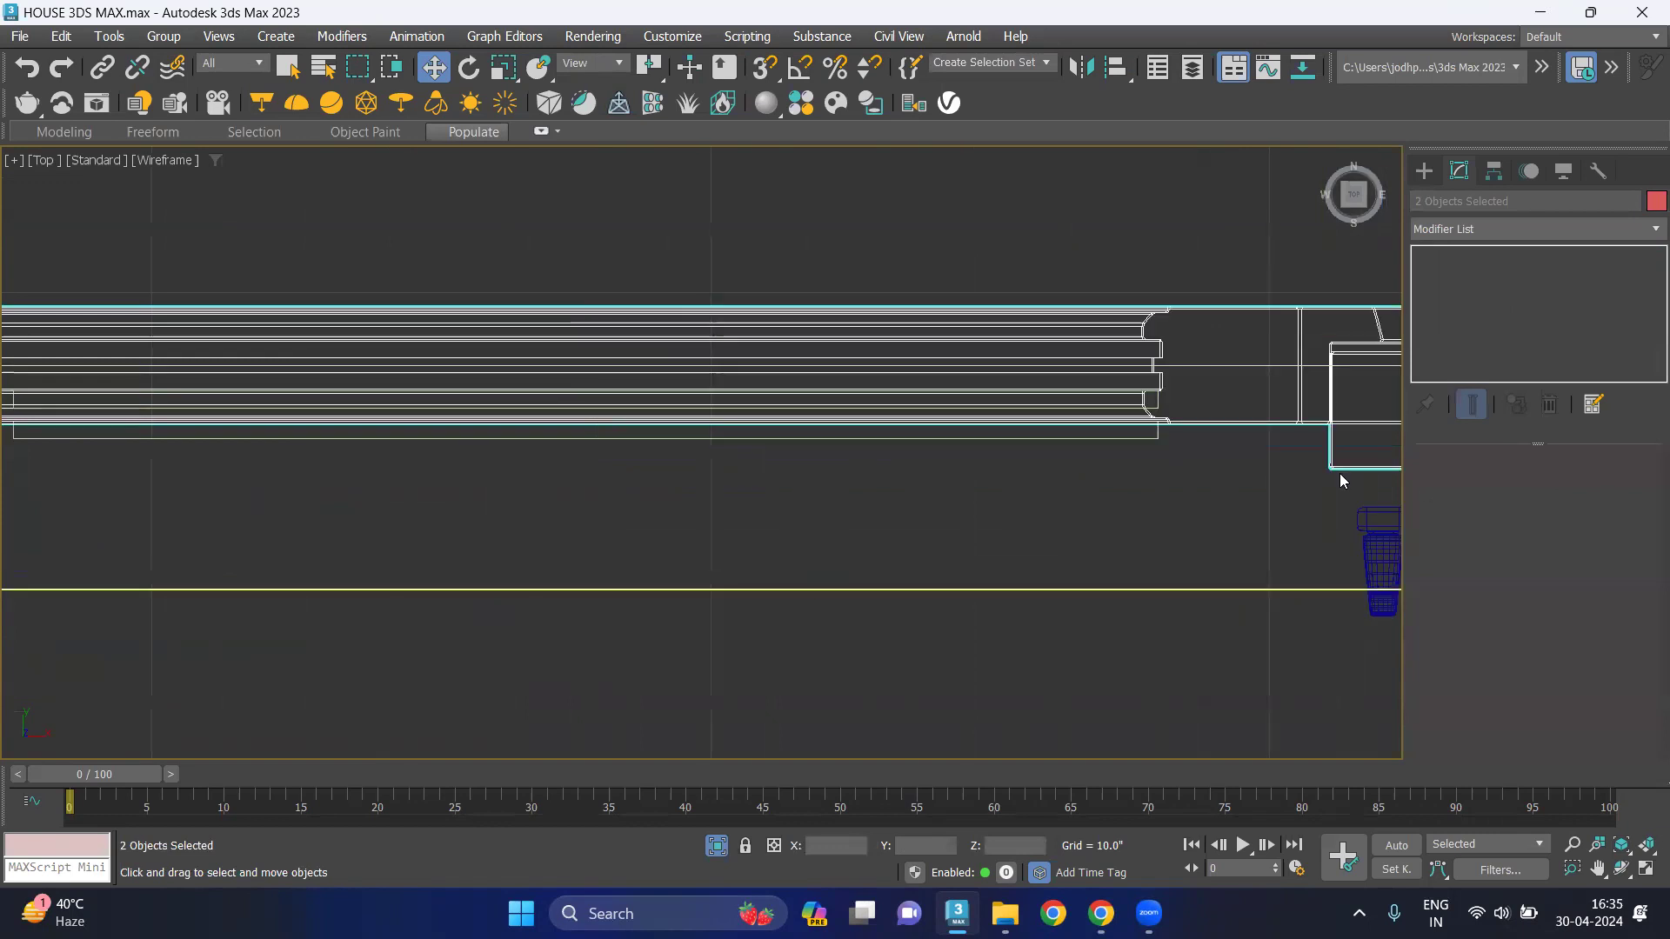
key(ctrl+z)
key(ctrl+z)
key(ctrl+z)
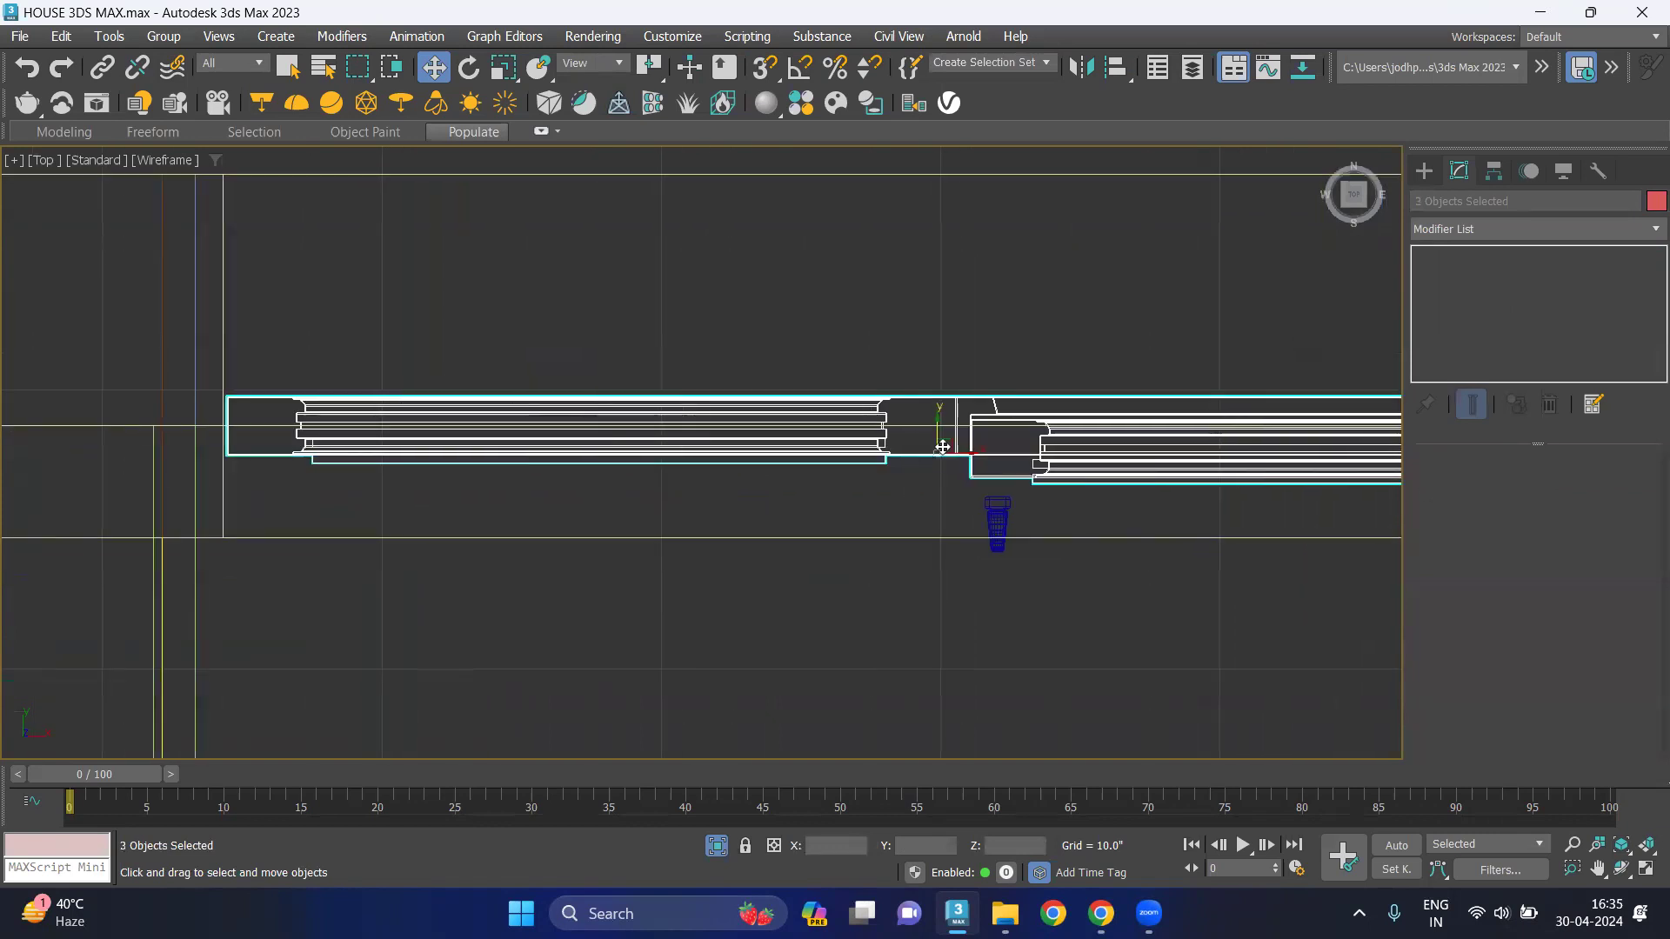
drag(940, 425, 936, 304)
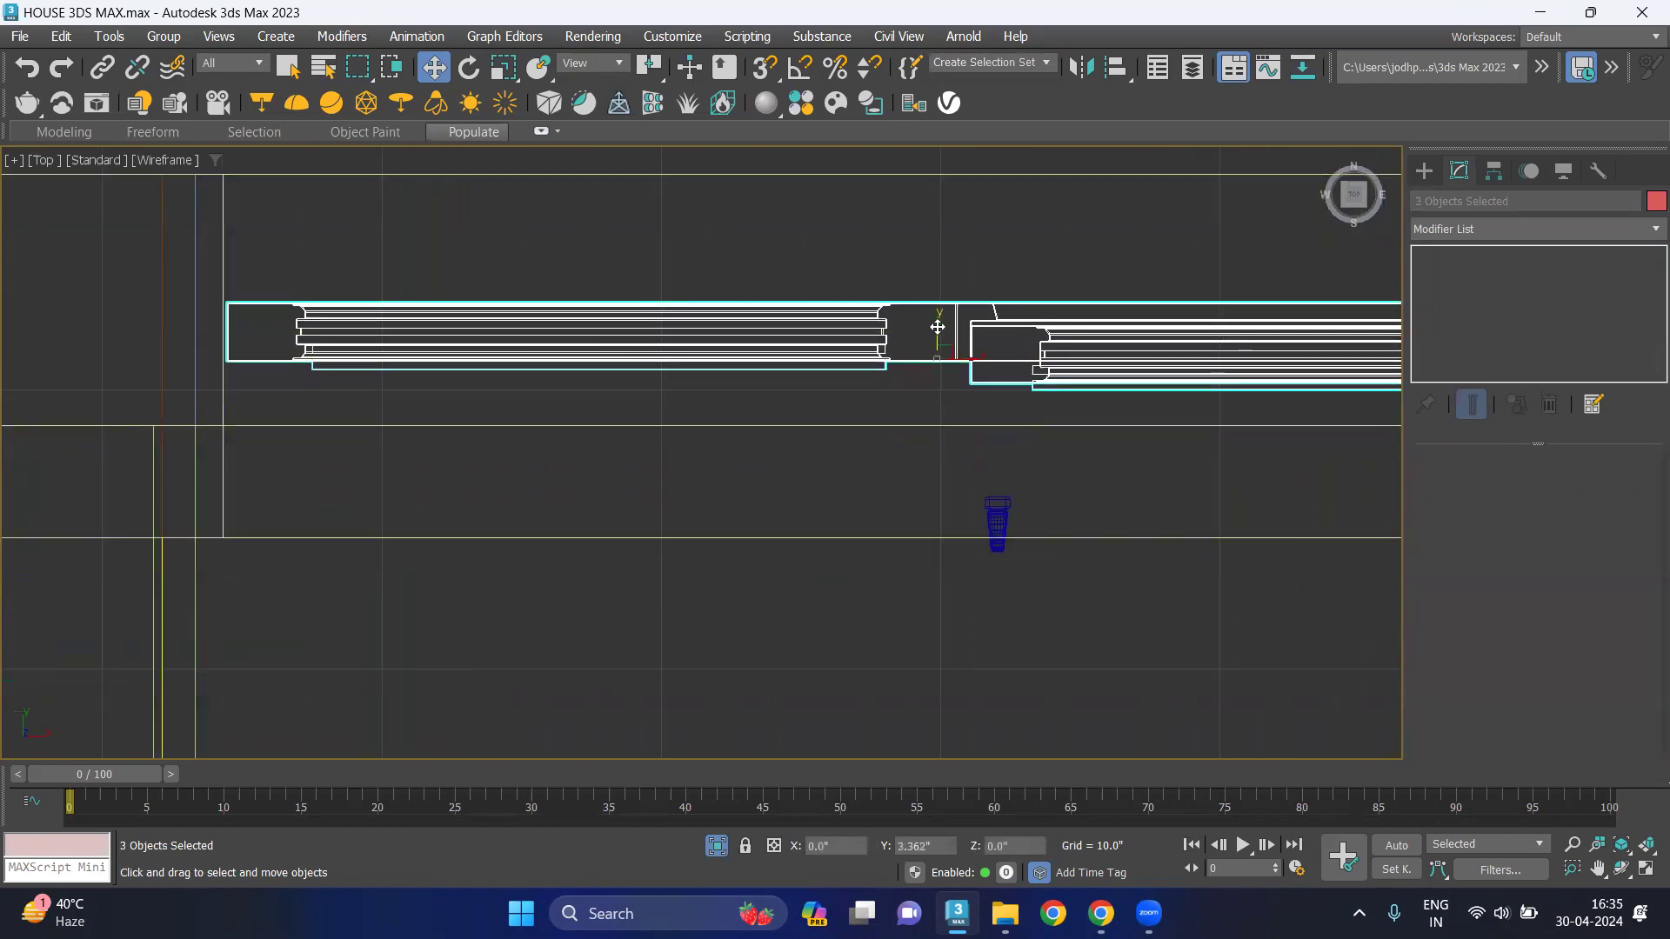
click(835, 374)
scroll(402, 322, up, 2)
scroll(402, 322, up, 2)
Nudge Loft002's left-end FFD control points slightly left.
click(441, 348)
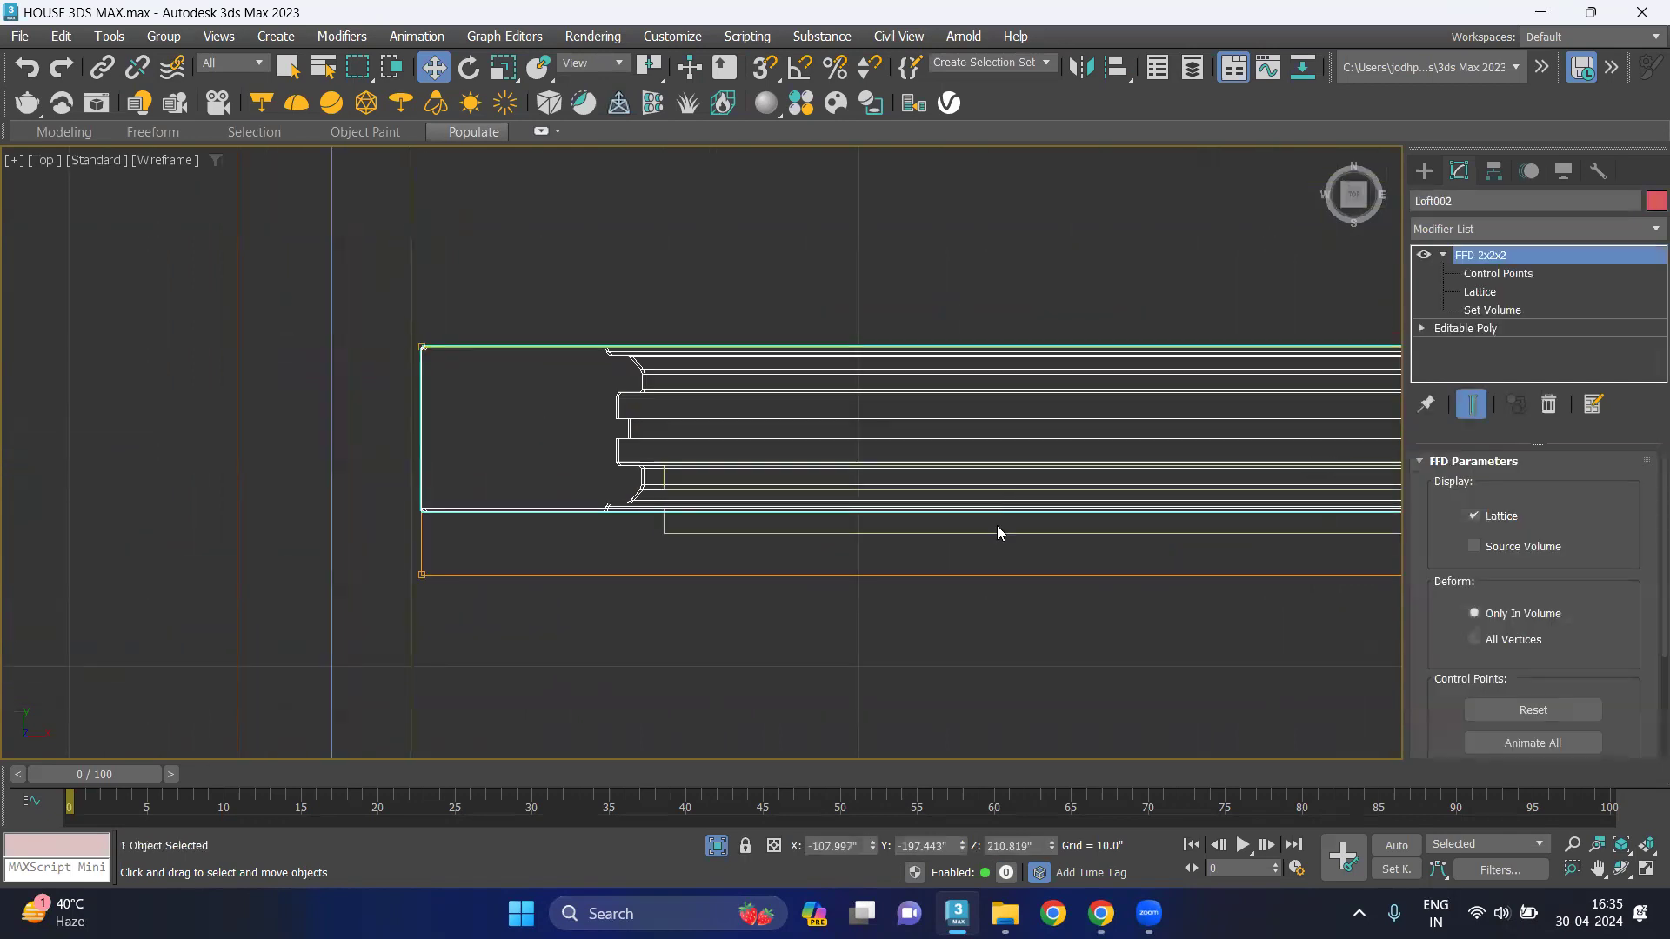
click(1493, 275)
drag(522, 642, 520, 623)
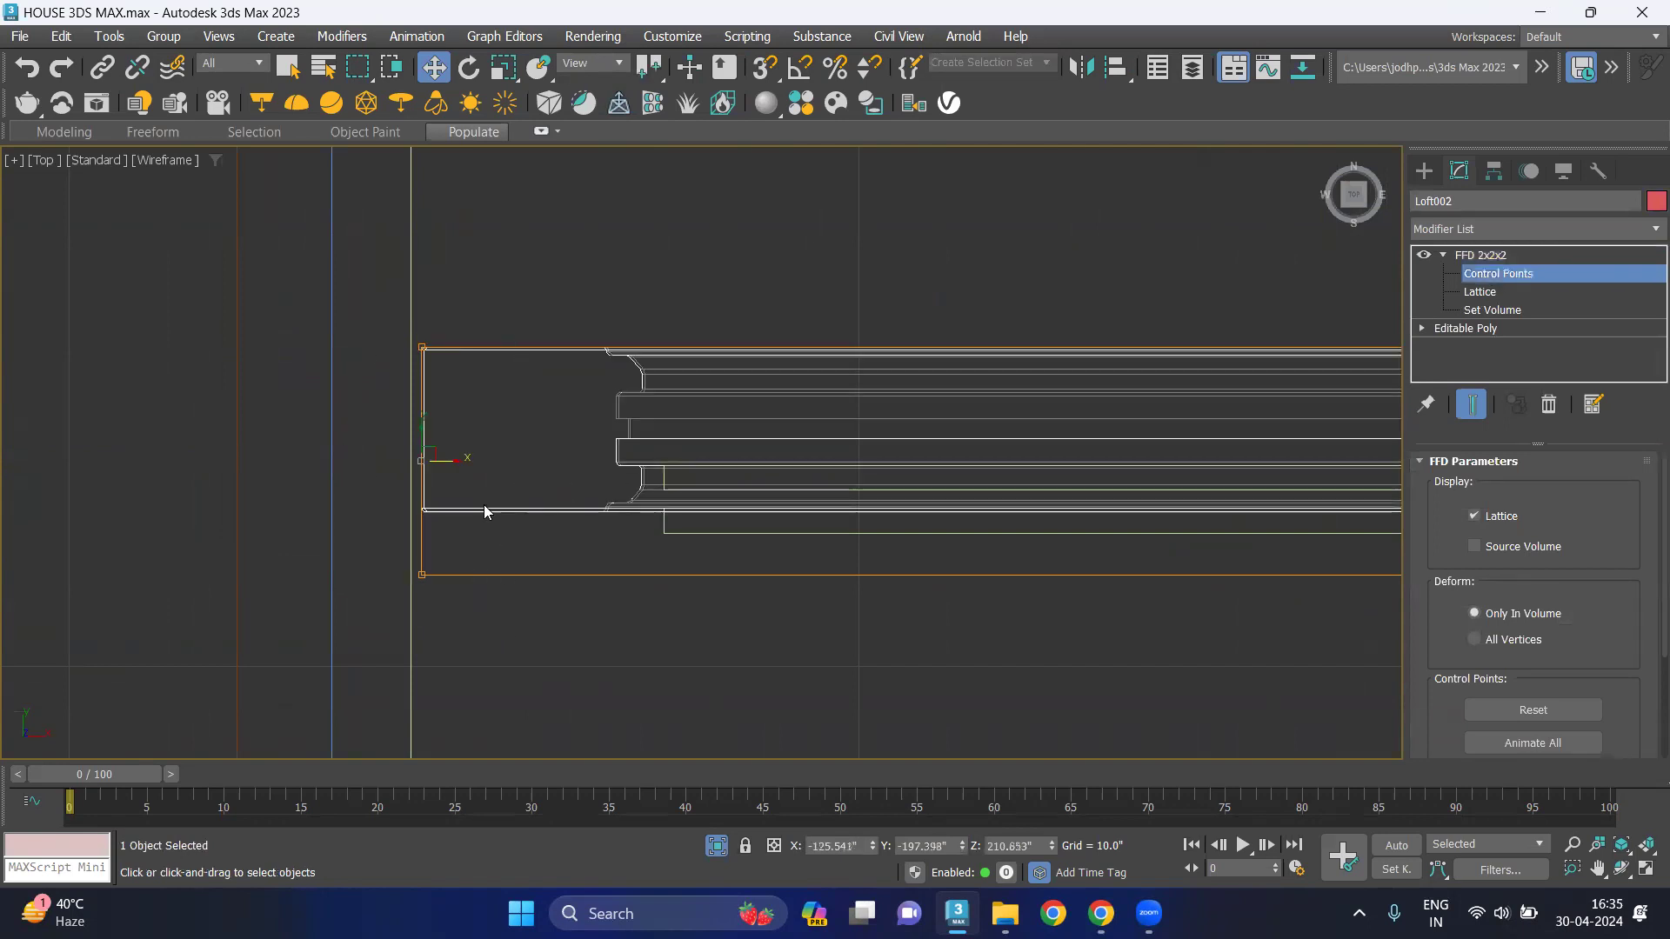
drag(449, 458, 447, 458)
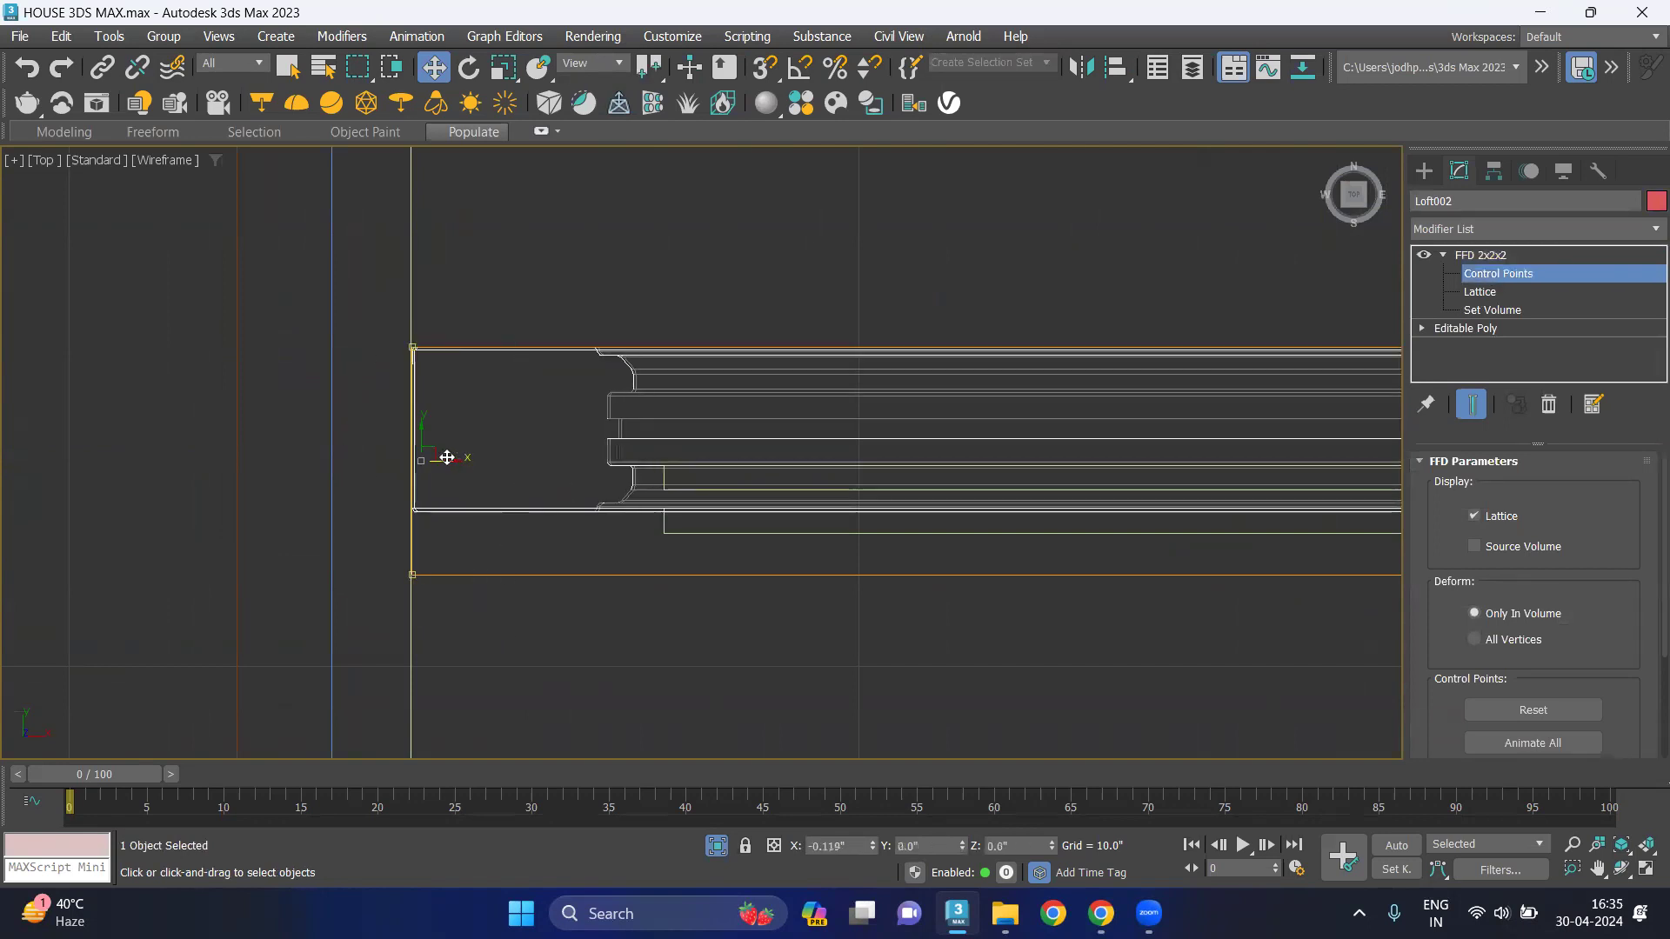
scroll(938, 578, down, 3)
middle_drag(1122, 640, 242, 521)
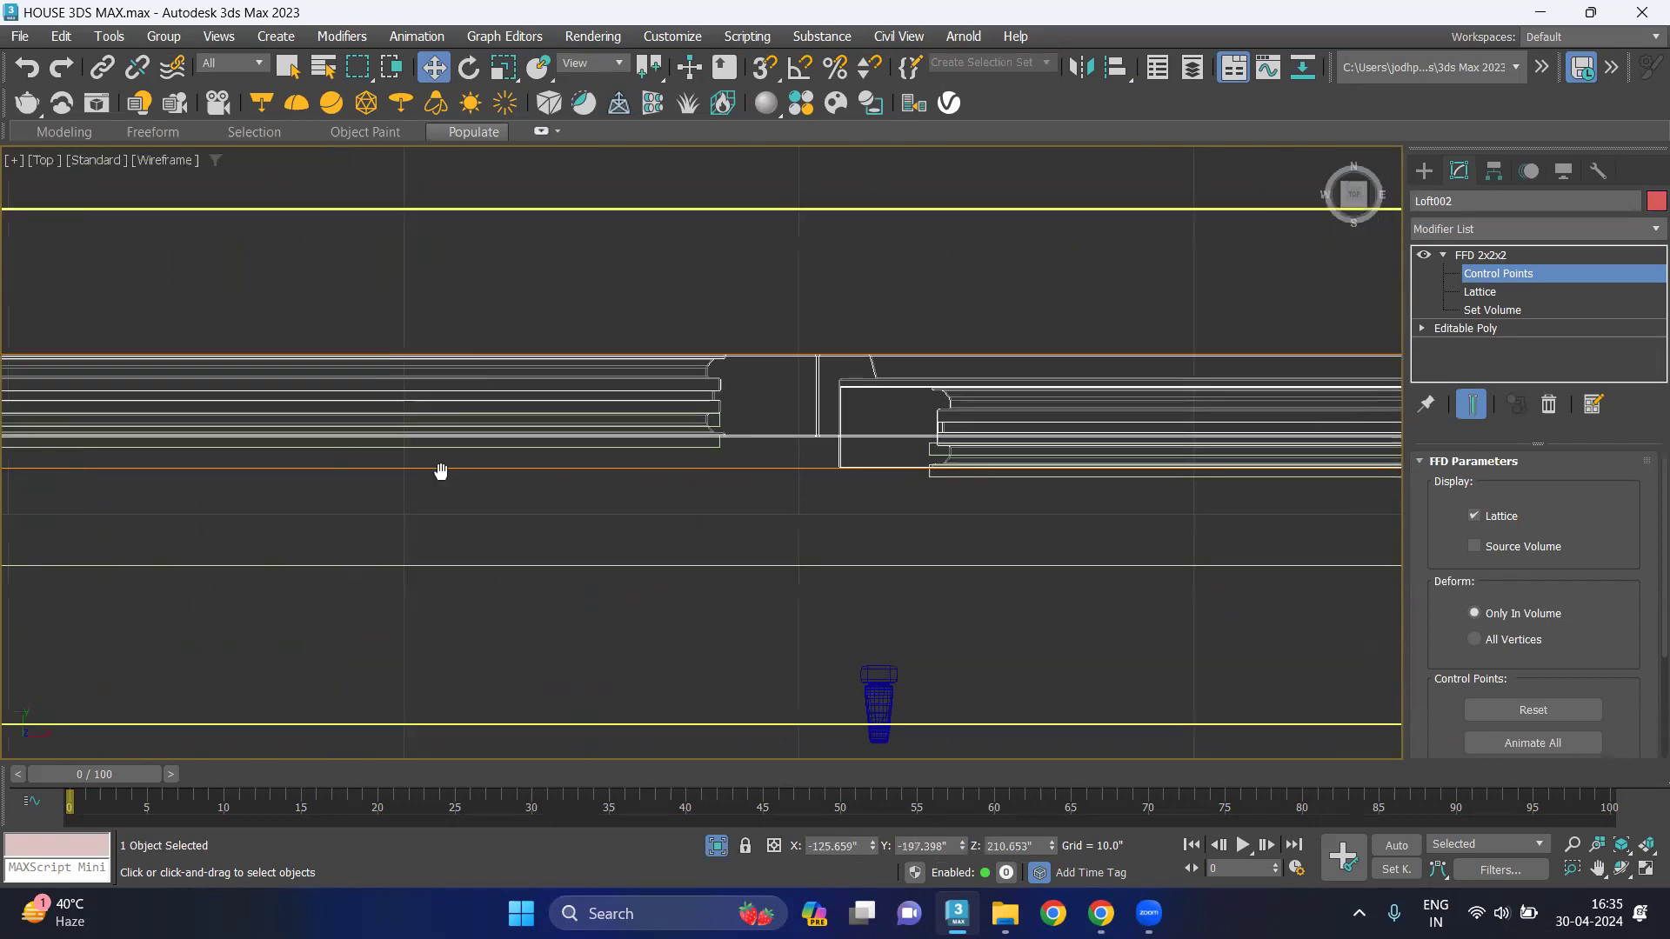
scroll(871, 365, up, 3)
scroll(872, 352, up, 2)
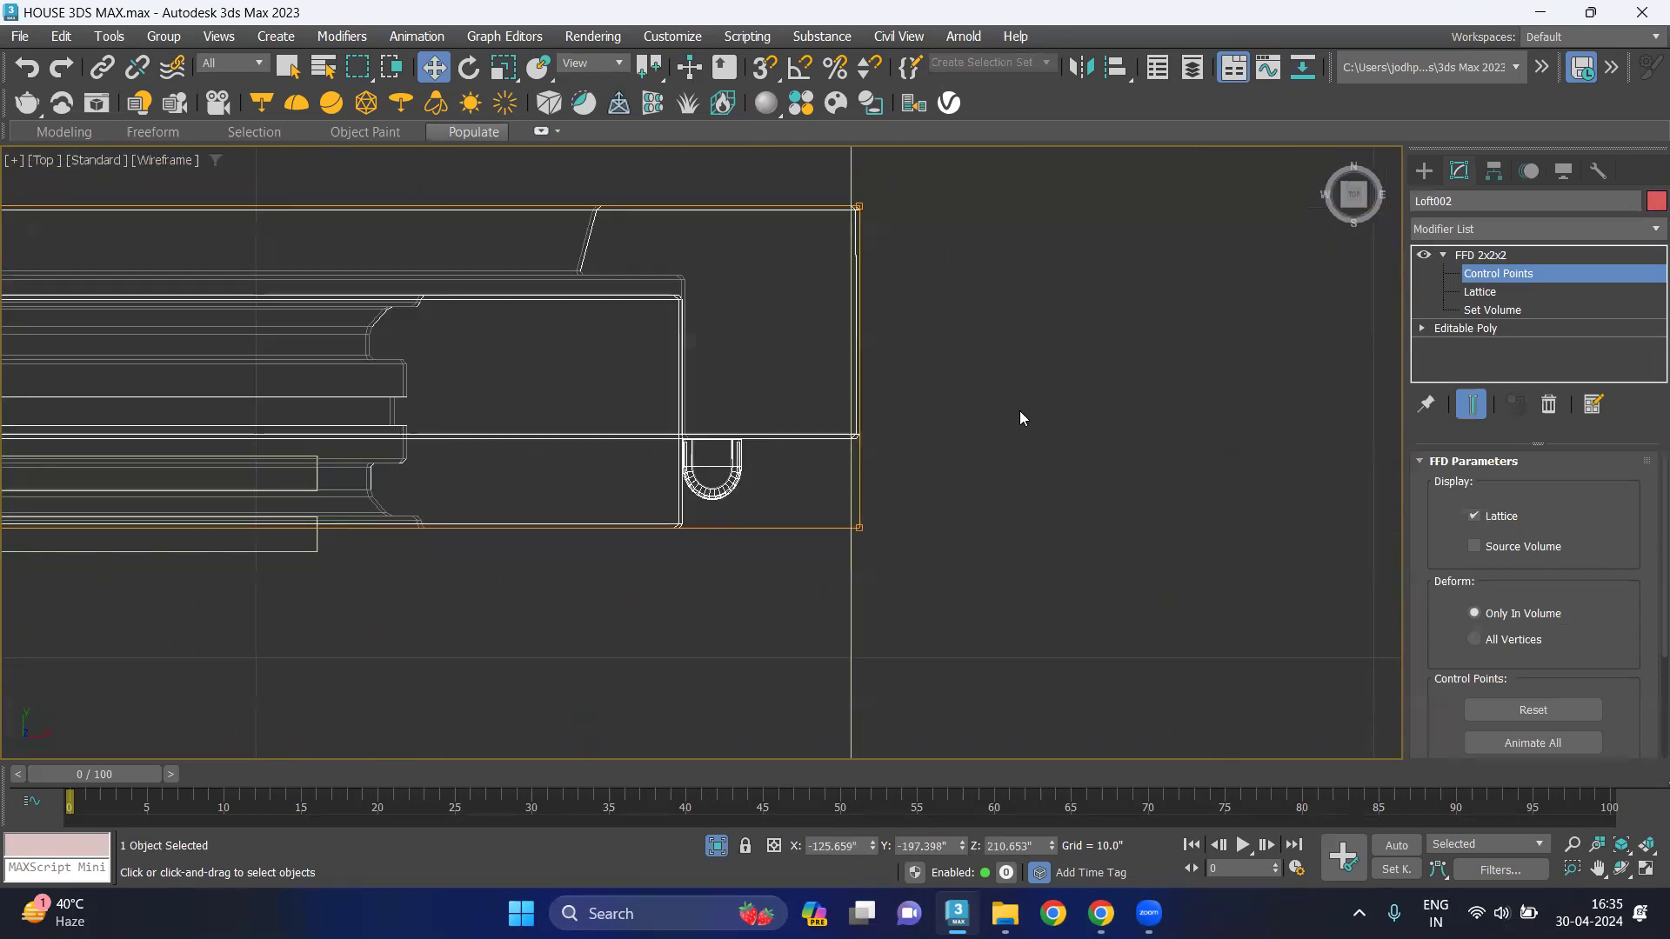
Check the window's fit in Perspective and Front views with nothing selected.
key(p)
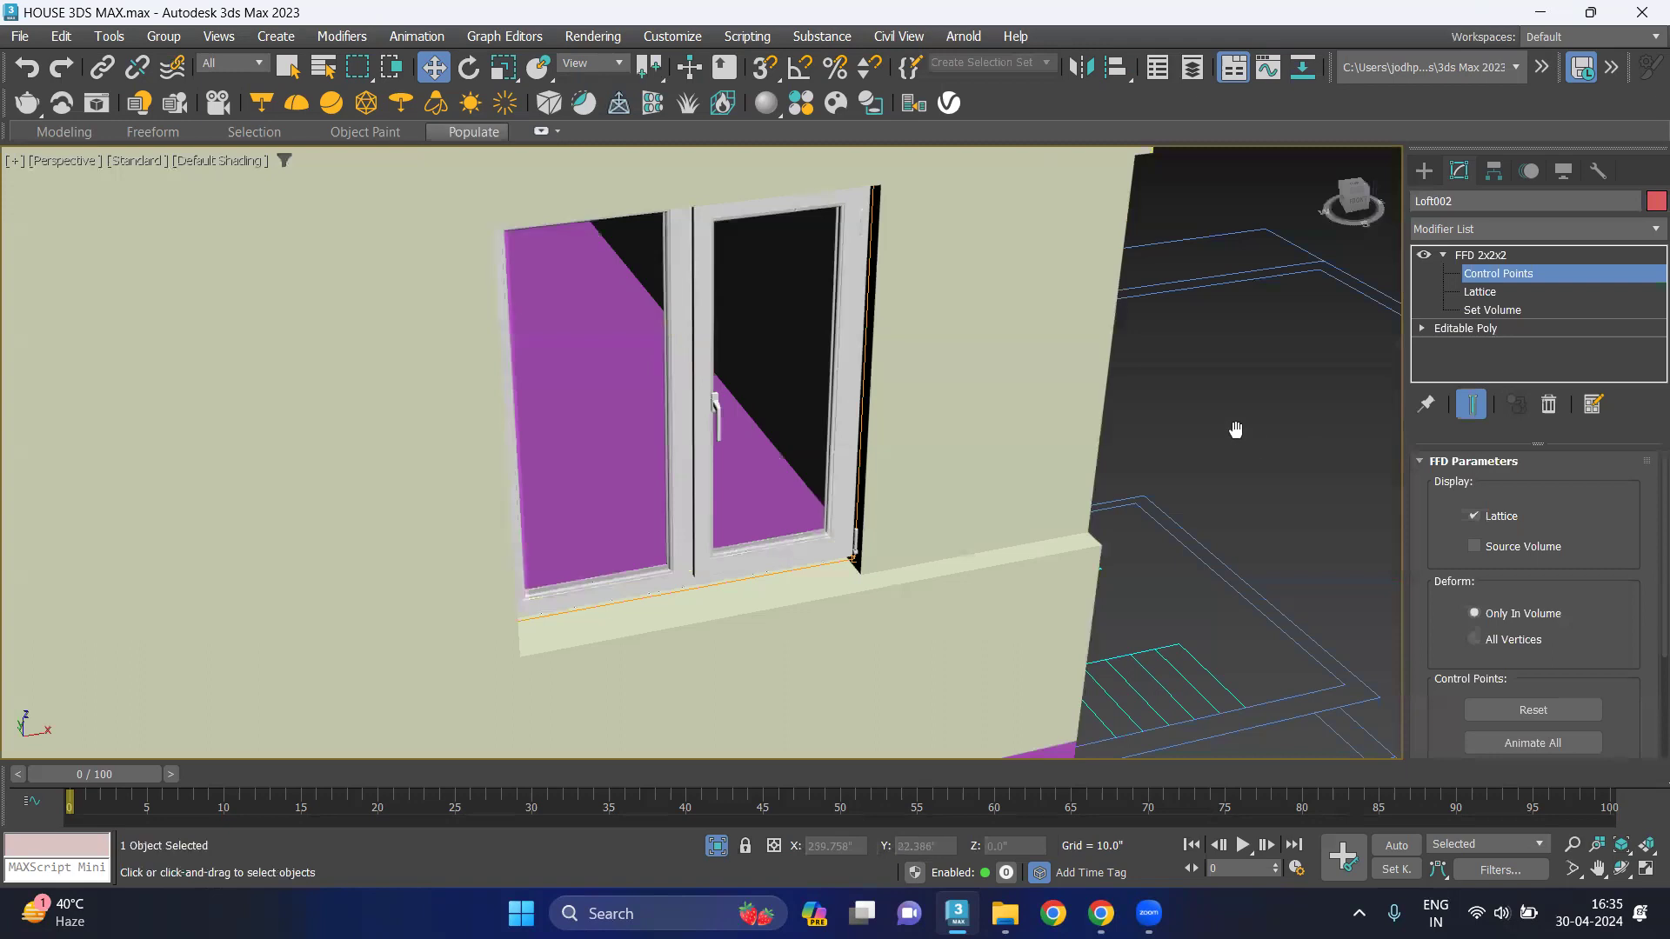
middle_drag(1230, 429, 1165, 390)
click(1242, 390)
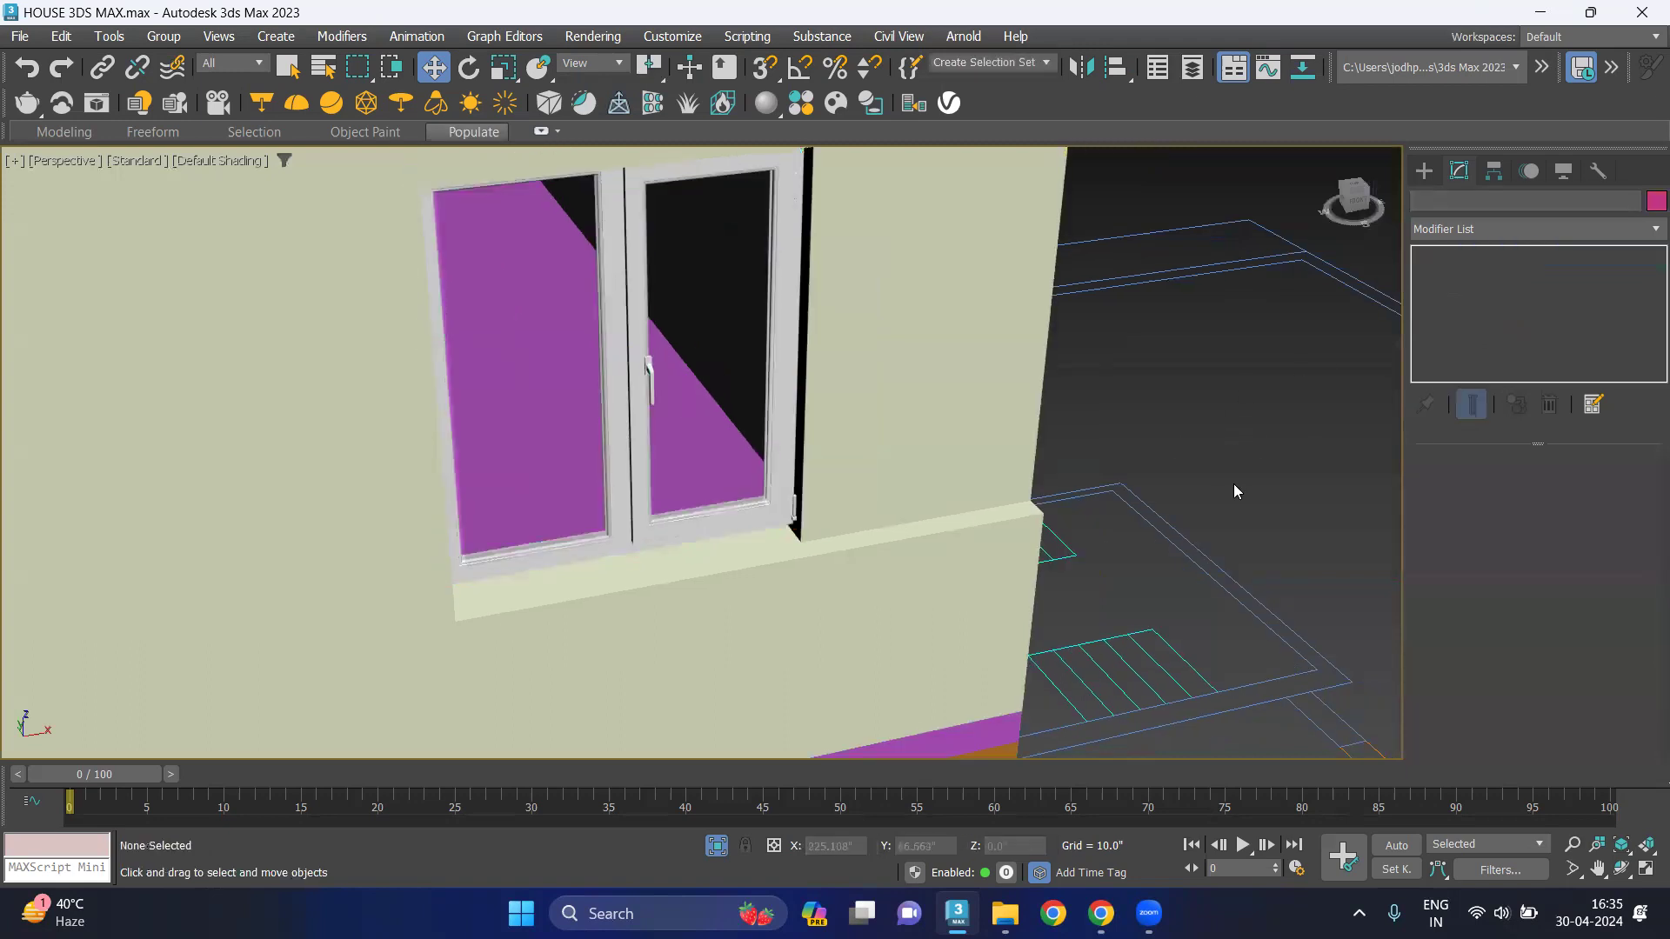
middle_drag(1234, 484, 1221, 475)
scroll(1063, 506, down, 3)
scroll(1053, 503, down, 2)
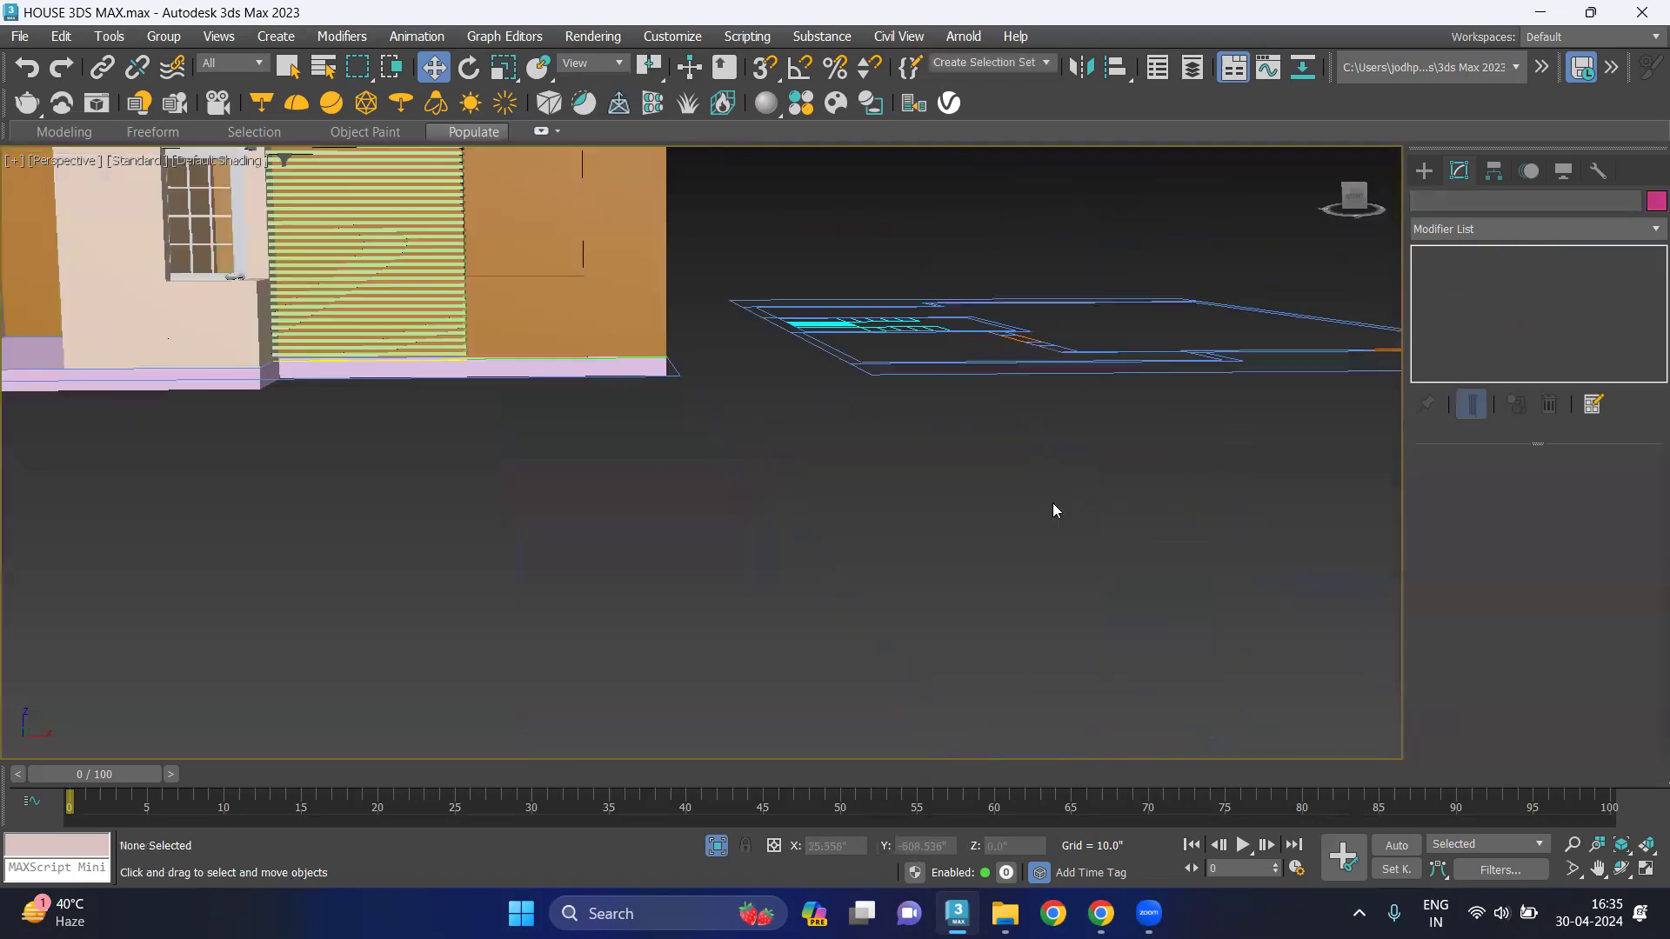
scroll(1044, 521, down, 3)
scroll(852, 438, down, 2)
scroll(693, 361, up, 3)
scroll(693, 361, up, 2)
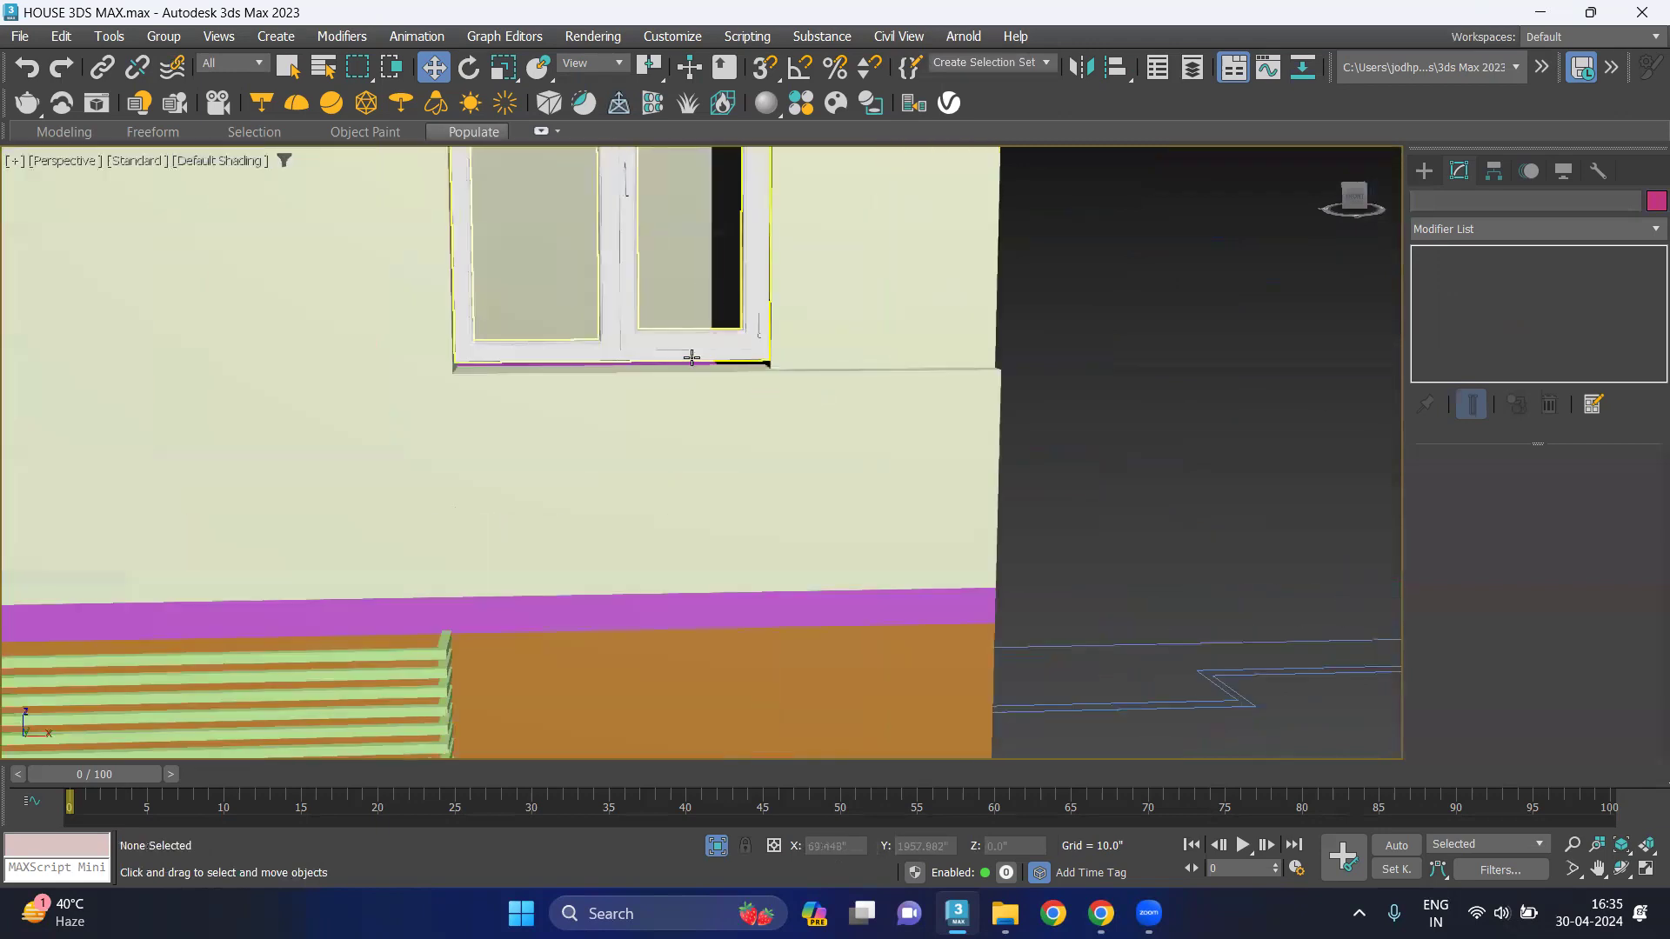
key(f)
scroll(869, 453, down, 3)
scroll(894, 509, up, 3)
scroll(895, 510, up, 2)
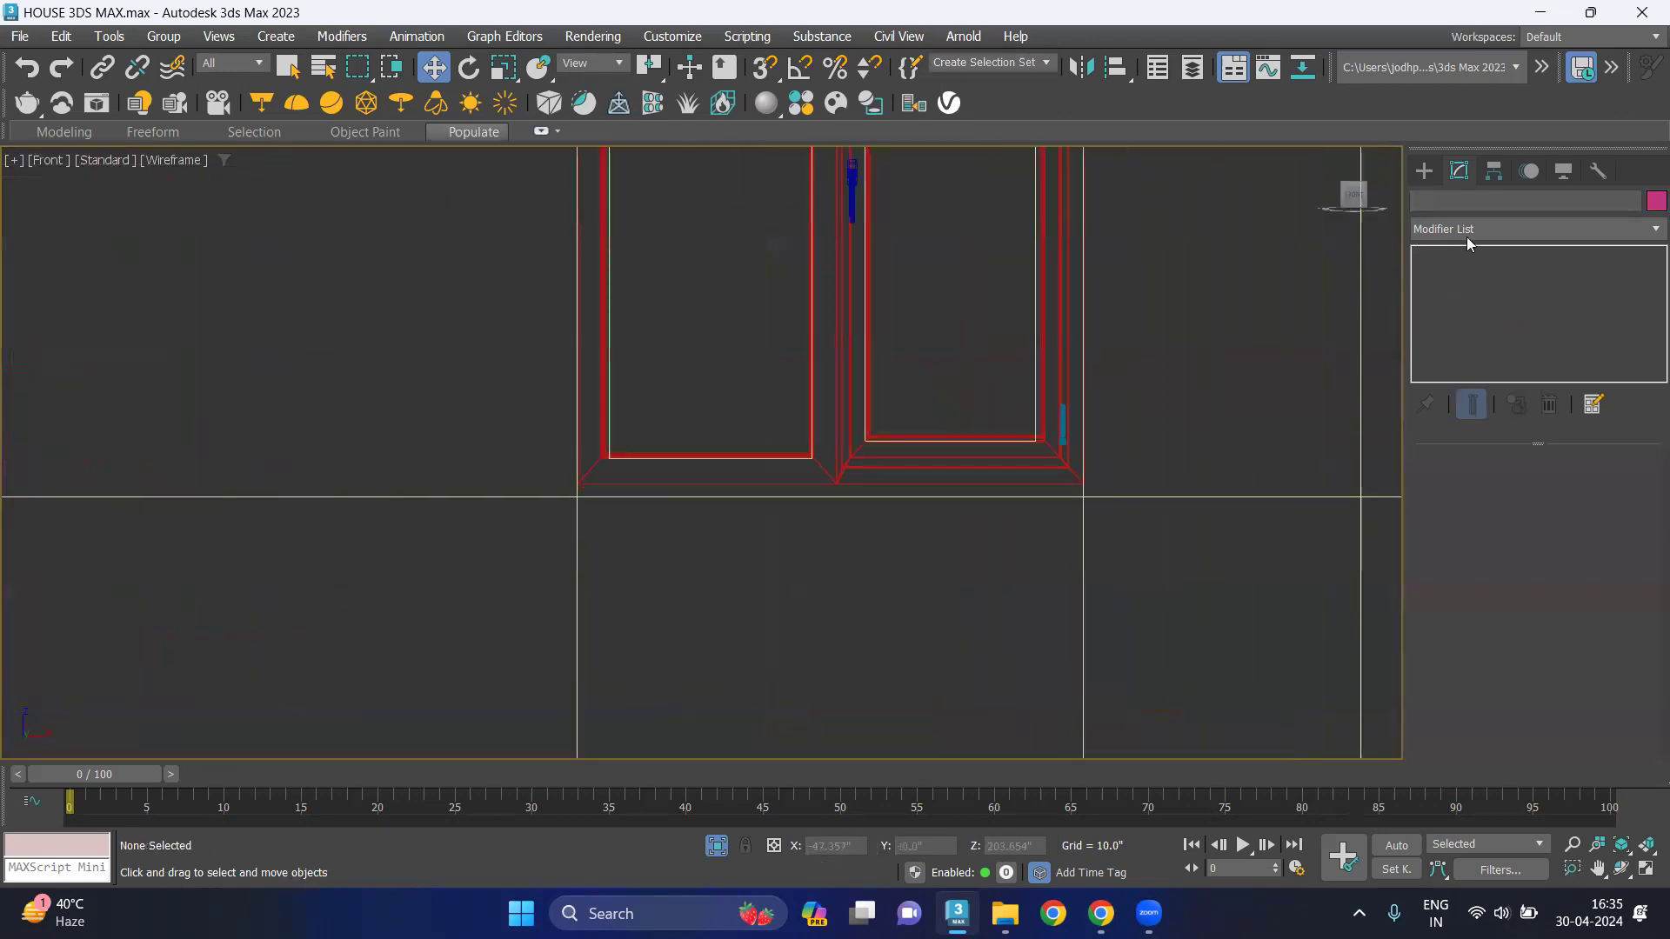
Pull Loft002's bottom FFD control points down by 1.268".
click(1043, 281)
click(1498, 274)
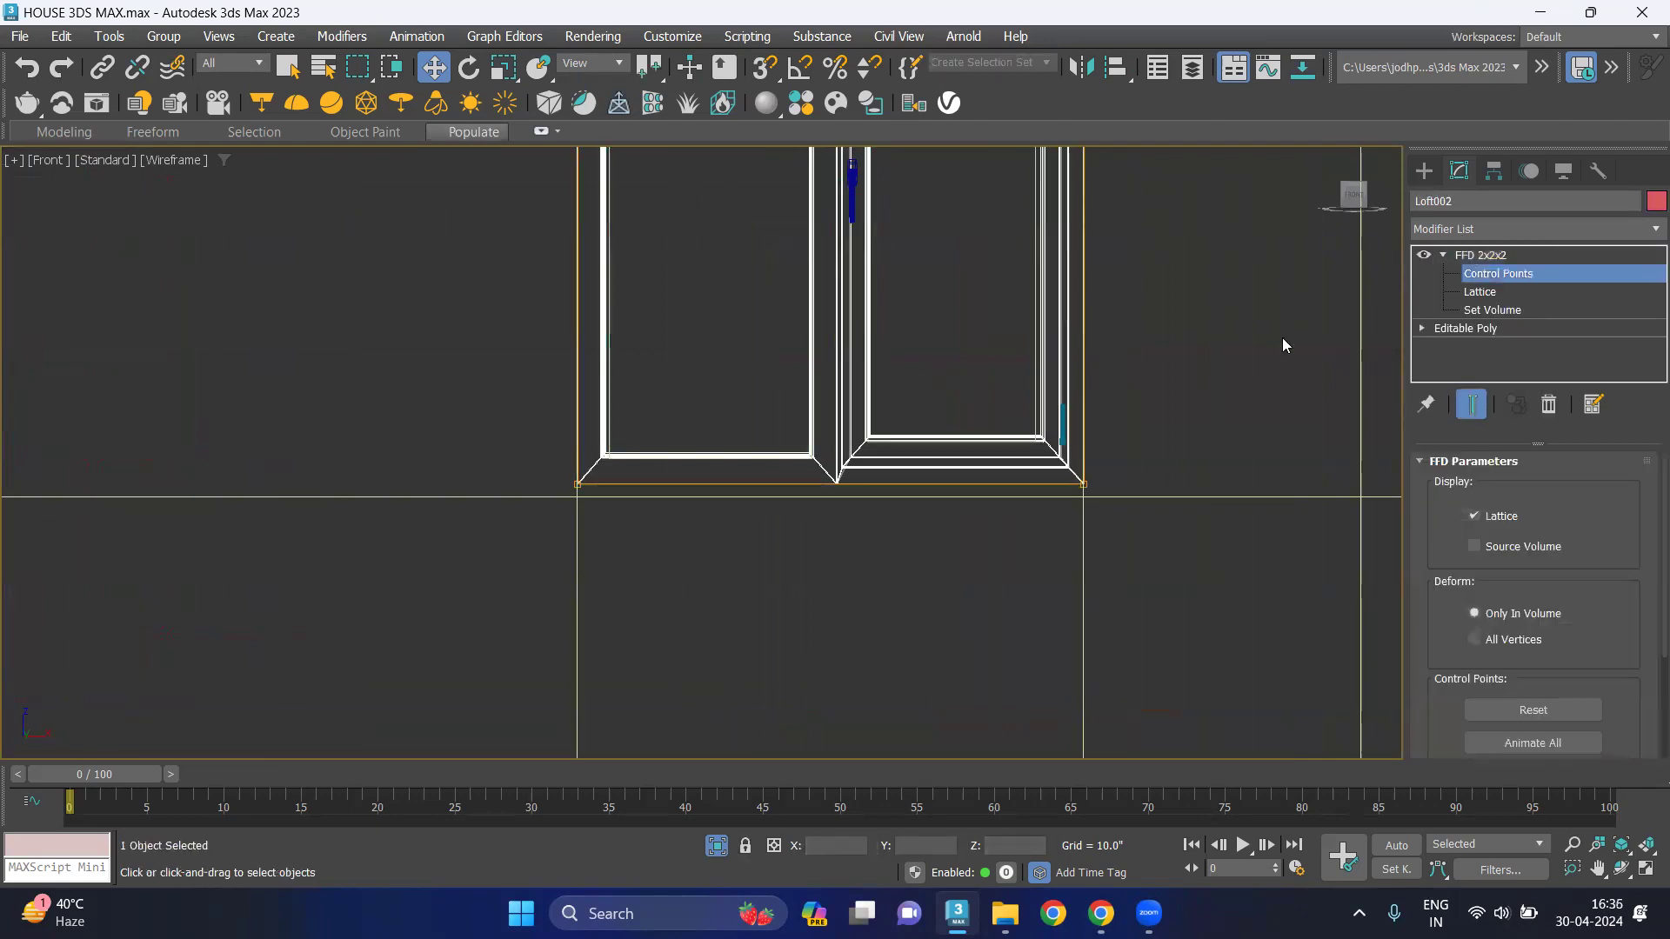
scroll(835, 471, up, 3)
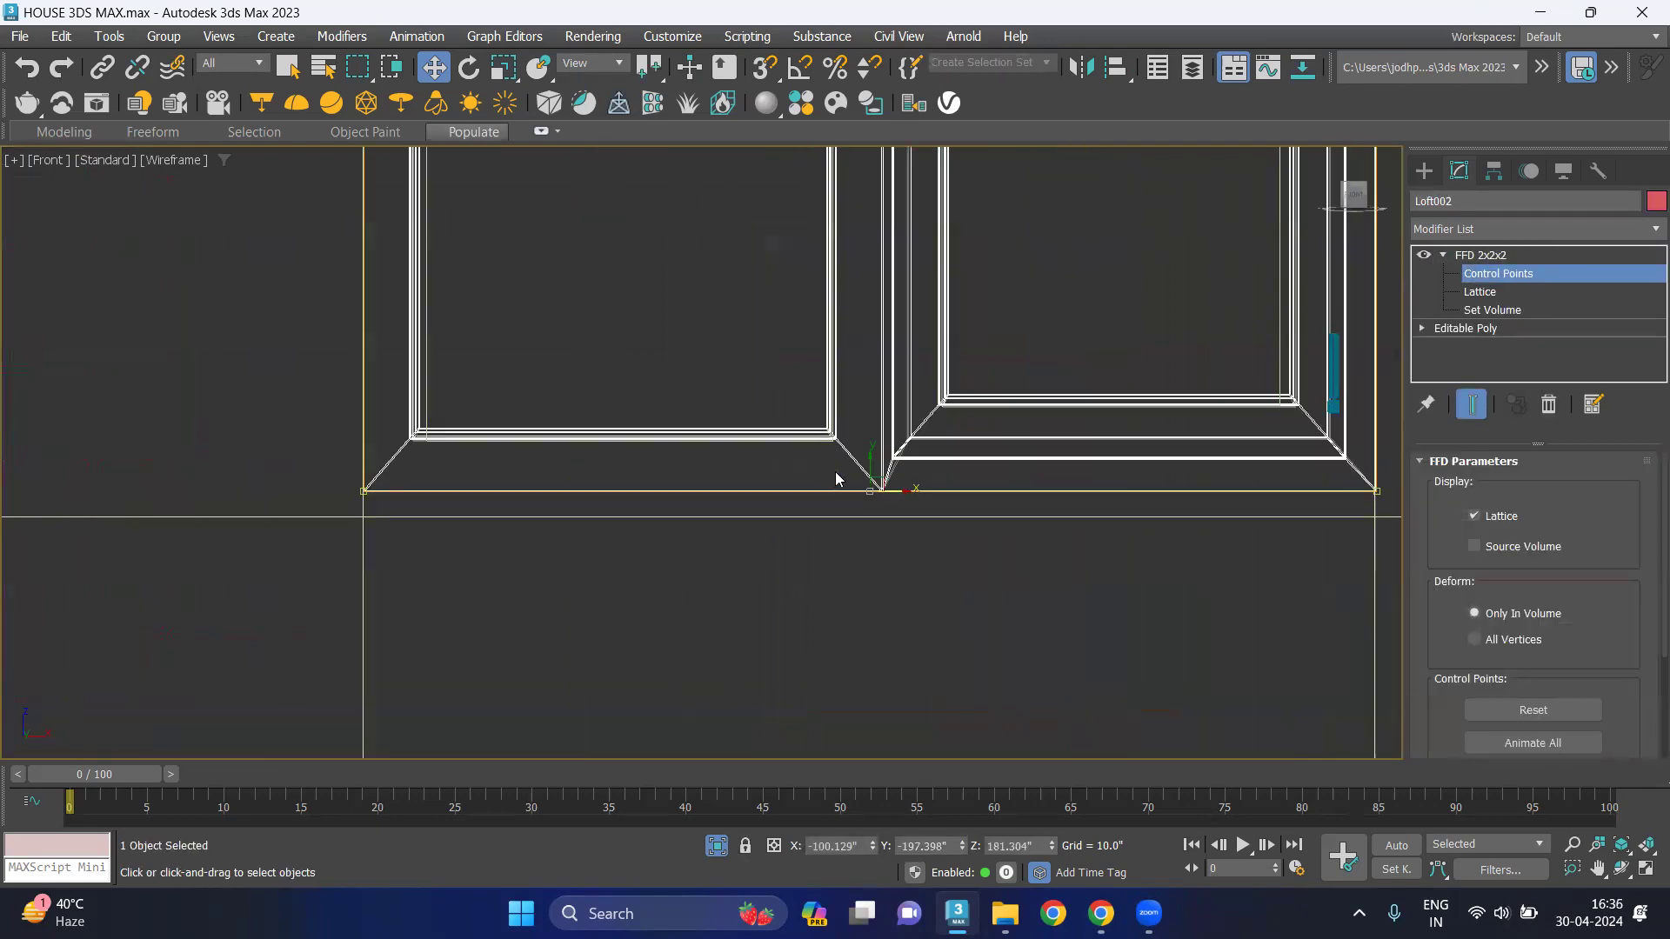
scroll(870, 467, up, 2)
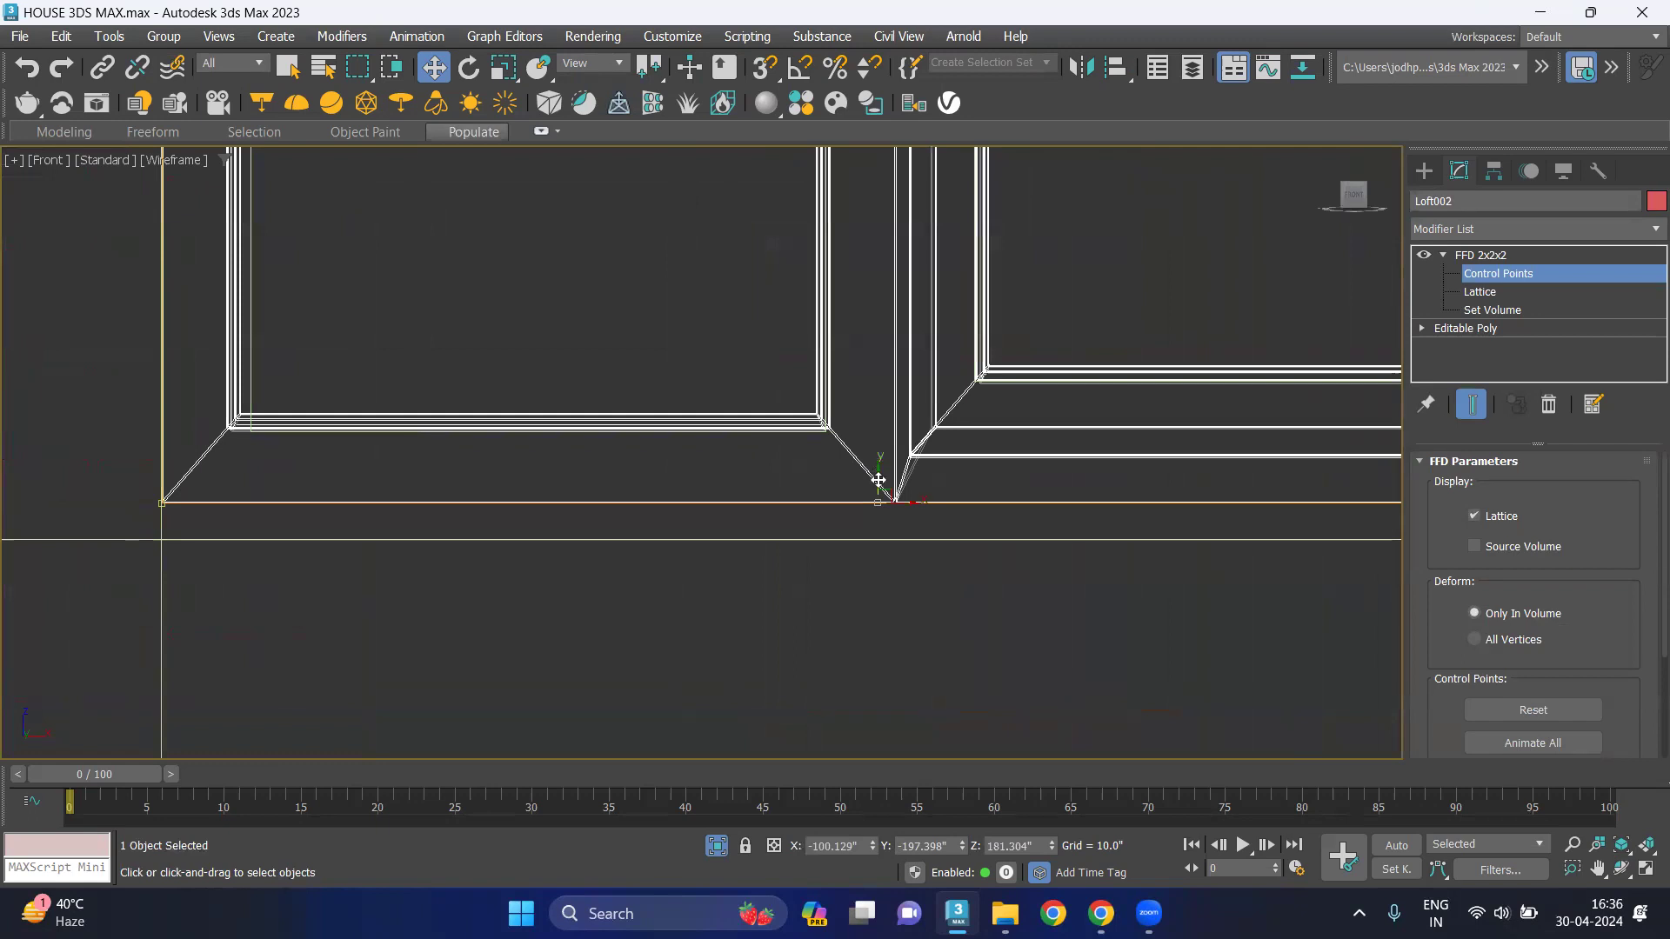
drag(878, 480, 877, 505)
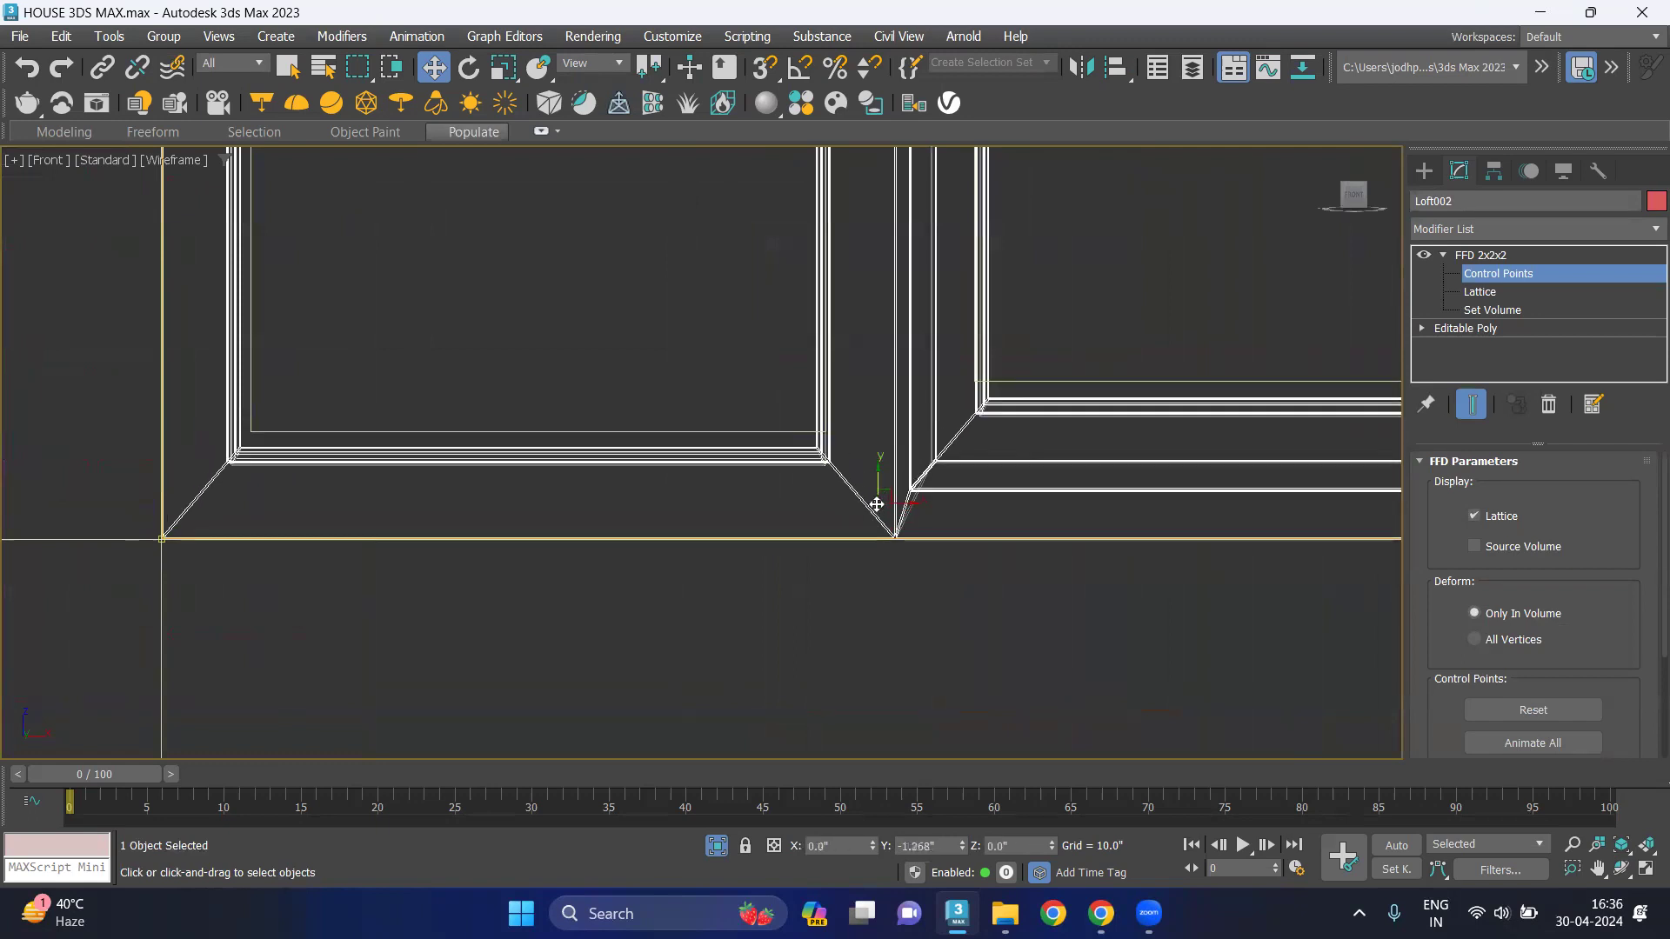
scroll(886, 409, down, 5)
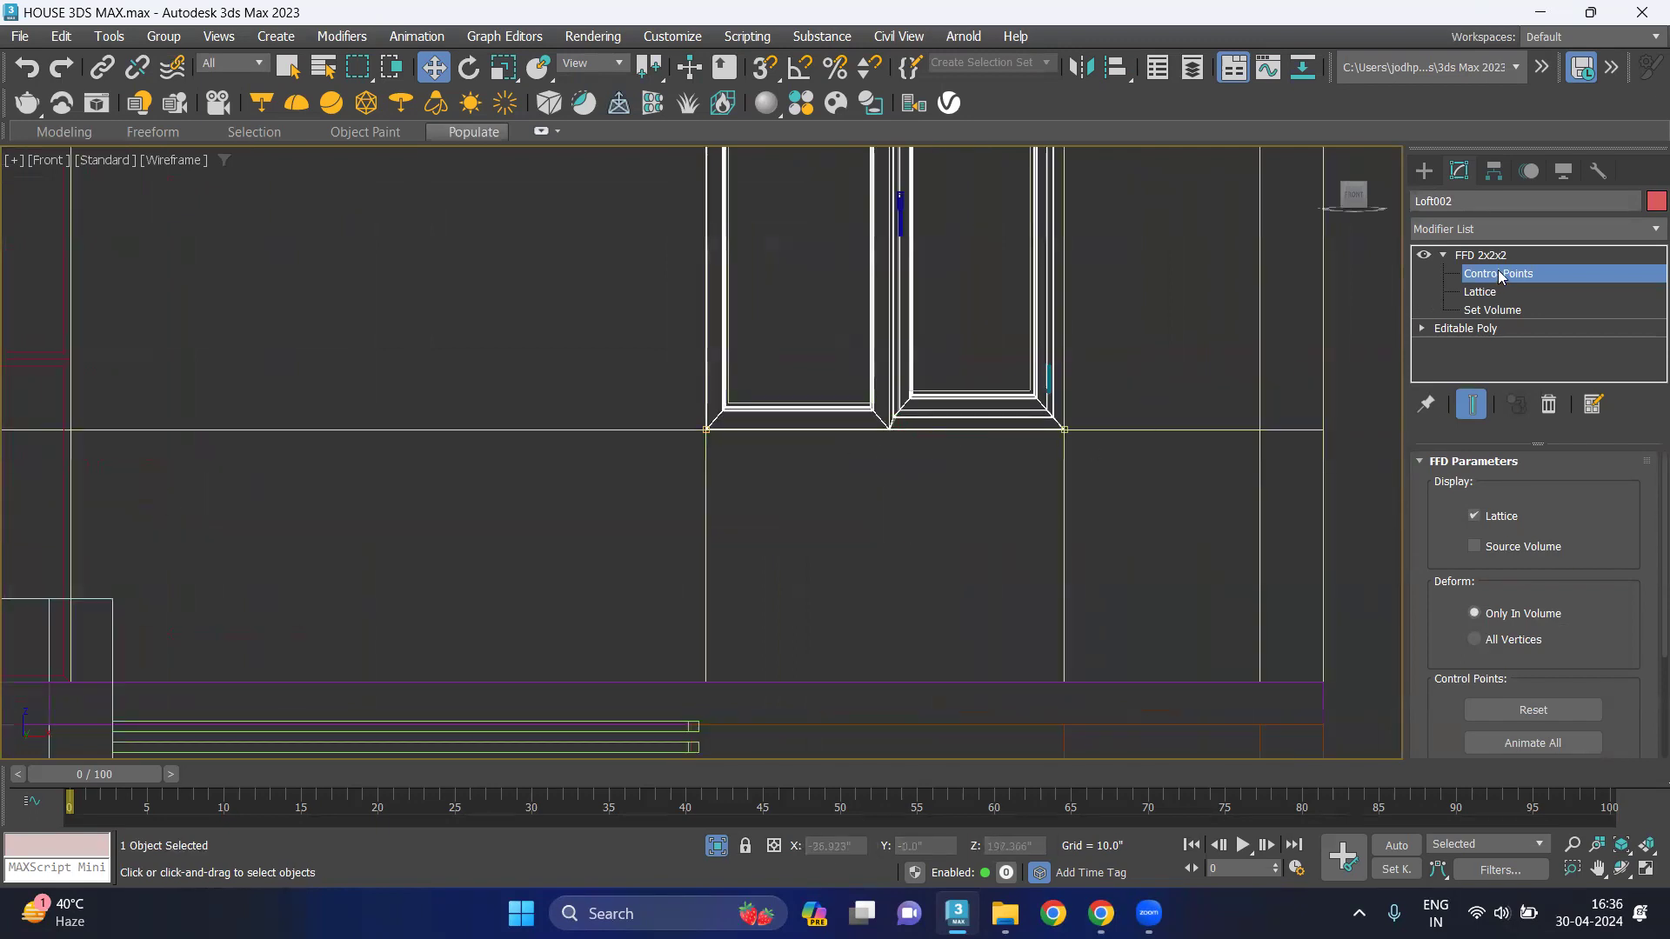
Frame the whole house front elevation and select the upper window object.
click(1356, 351)
scroll(1352, 371, down, 2)
mouse_move(1299, 388)
middle_down()
mouse_move(974, 303)
mouse_move(935, 208)
middle_up()
mouse_move(701, 623)
middle_down()
mouse_move(682, 496)
mouse_move(704, 557)
middle_up()
scroll(689, 494, down, 3)
click(713, 308)
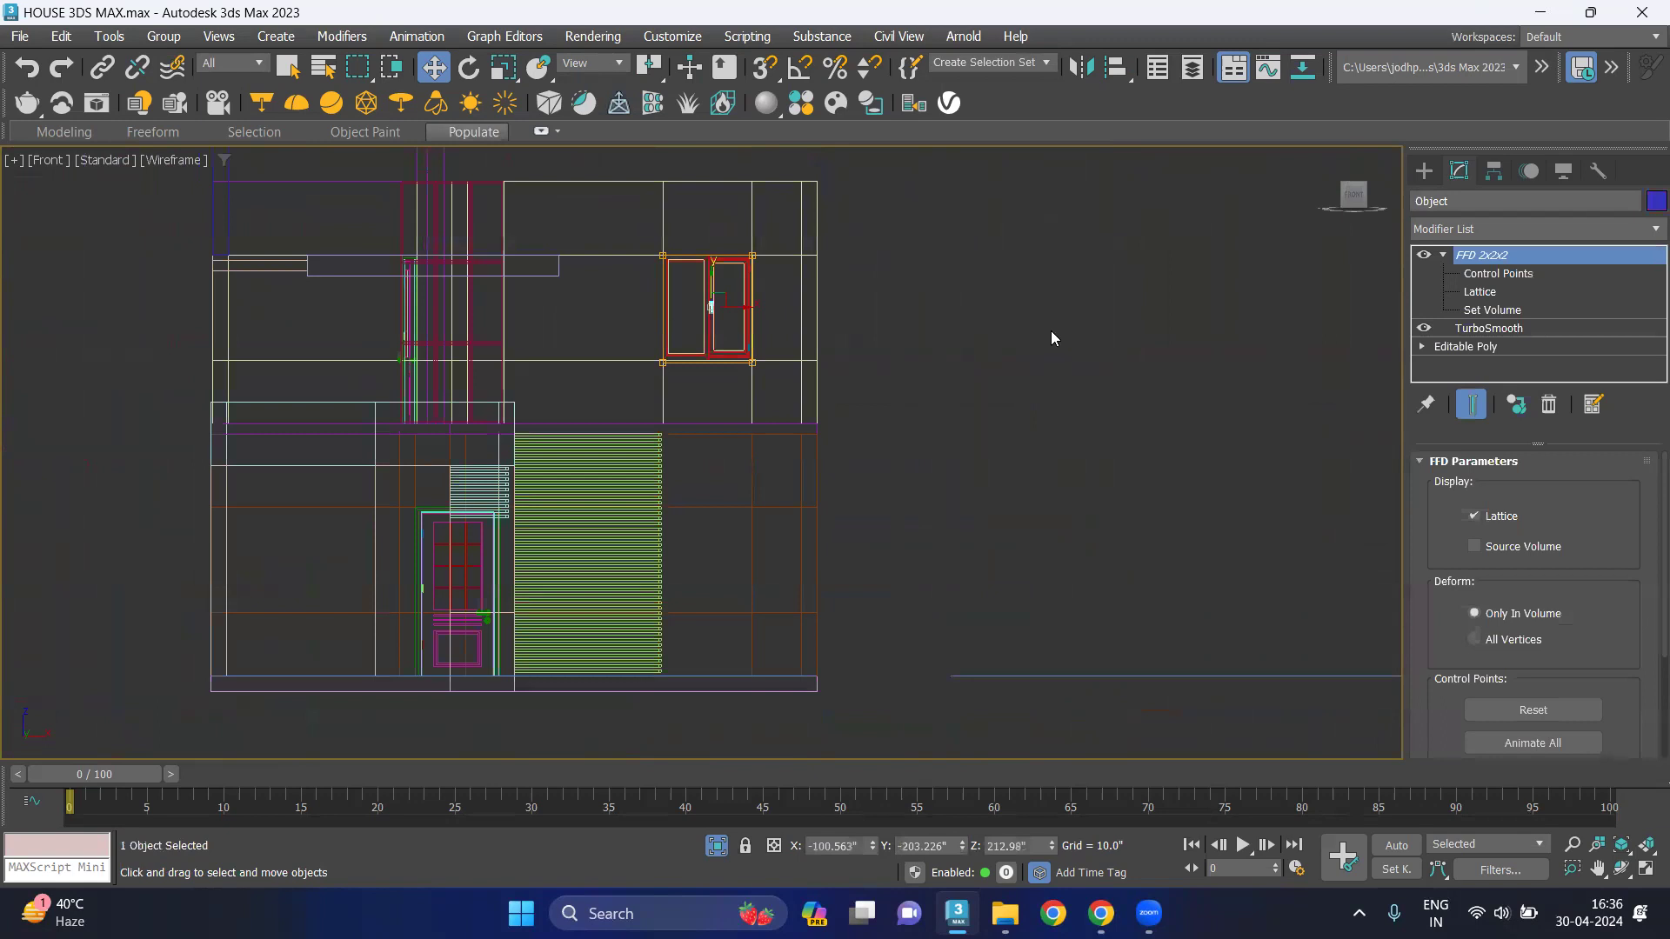
Hide the upper wall Line053.
click(1051, 332)
click(747, 197)
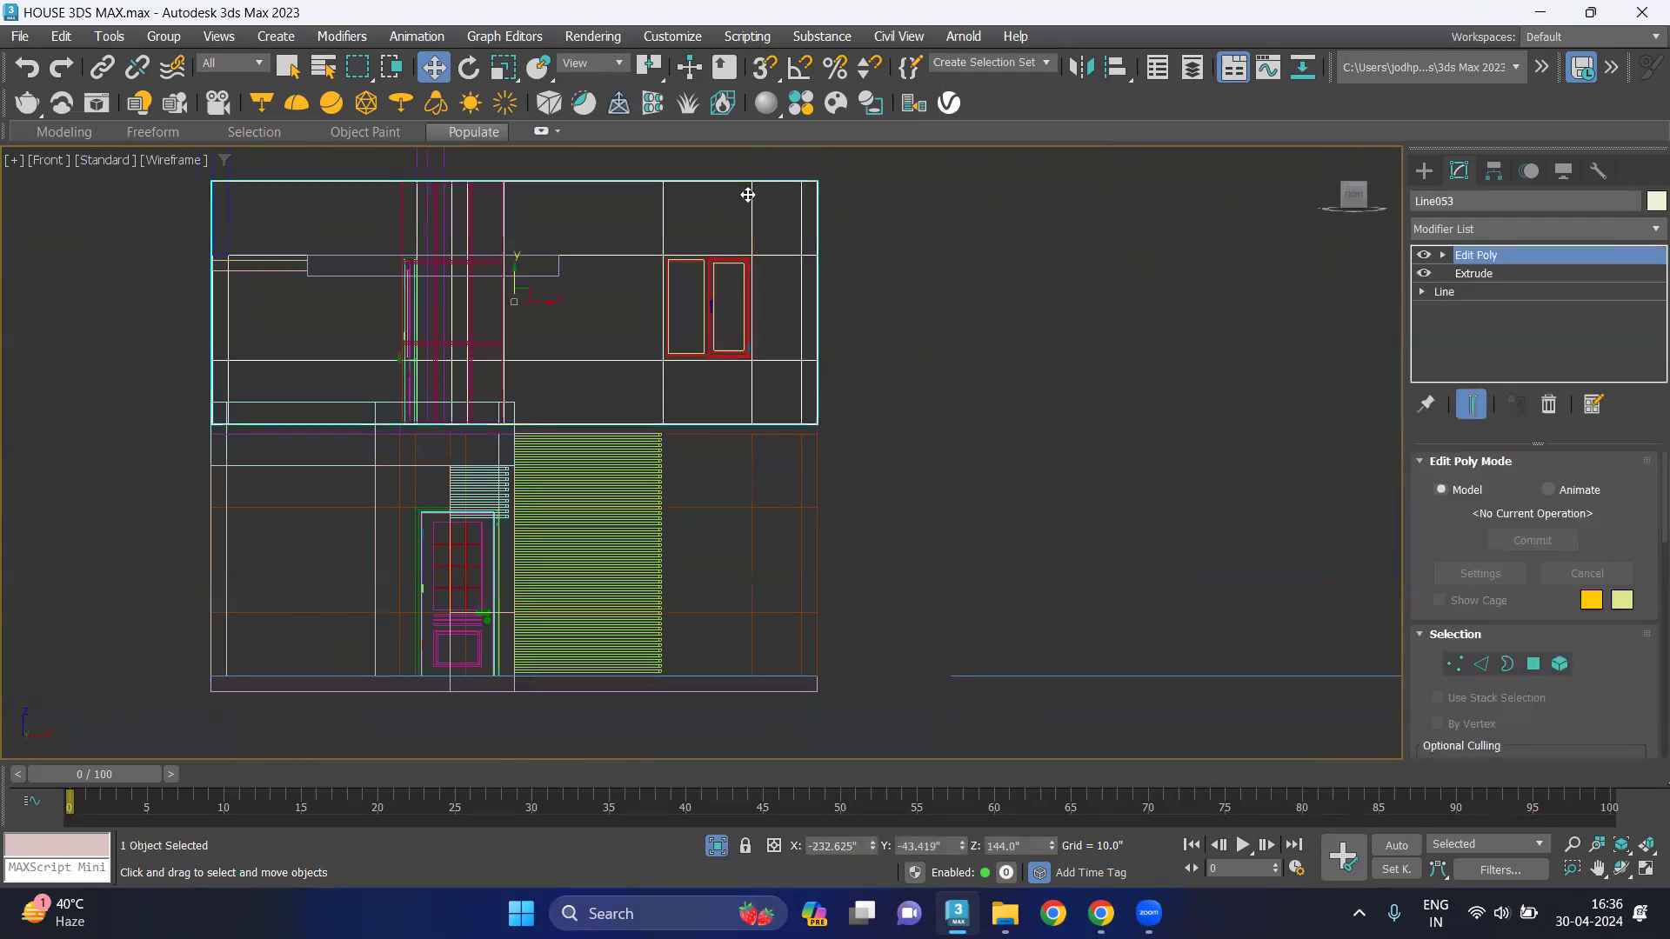
right_click(741, 233)
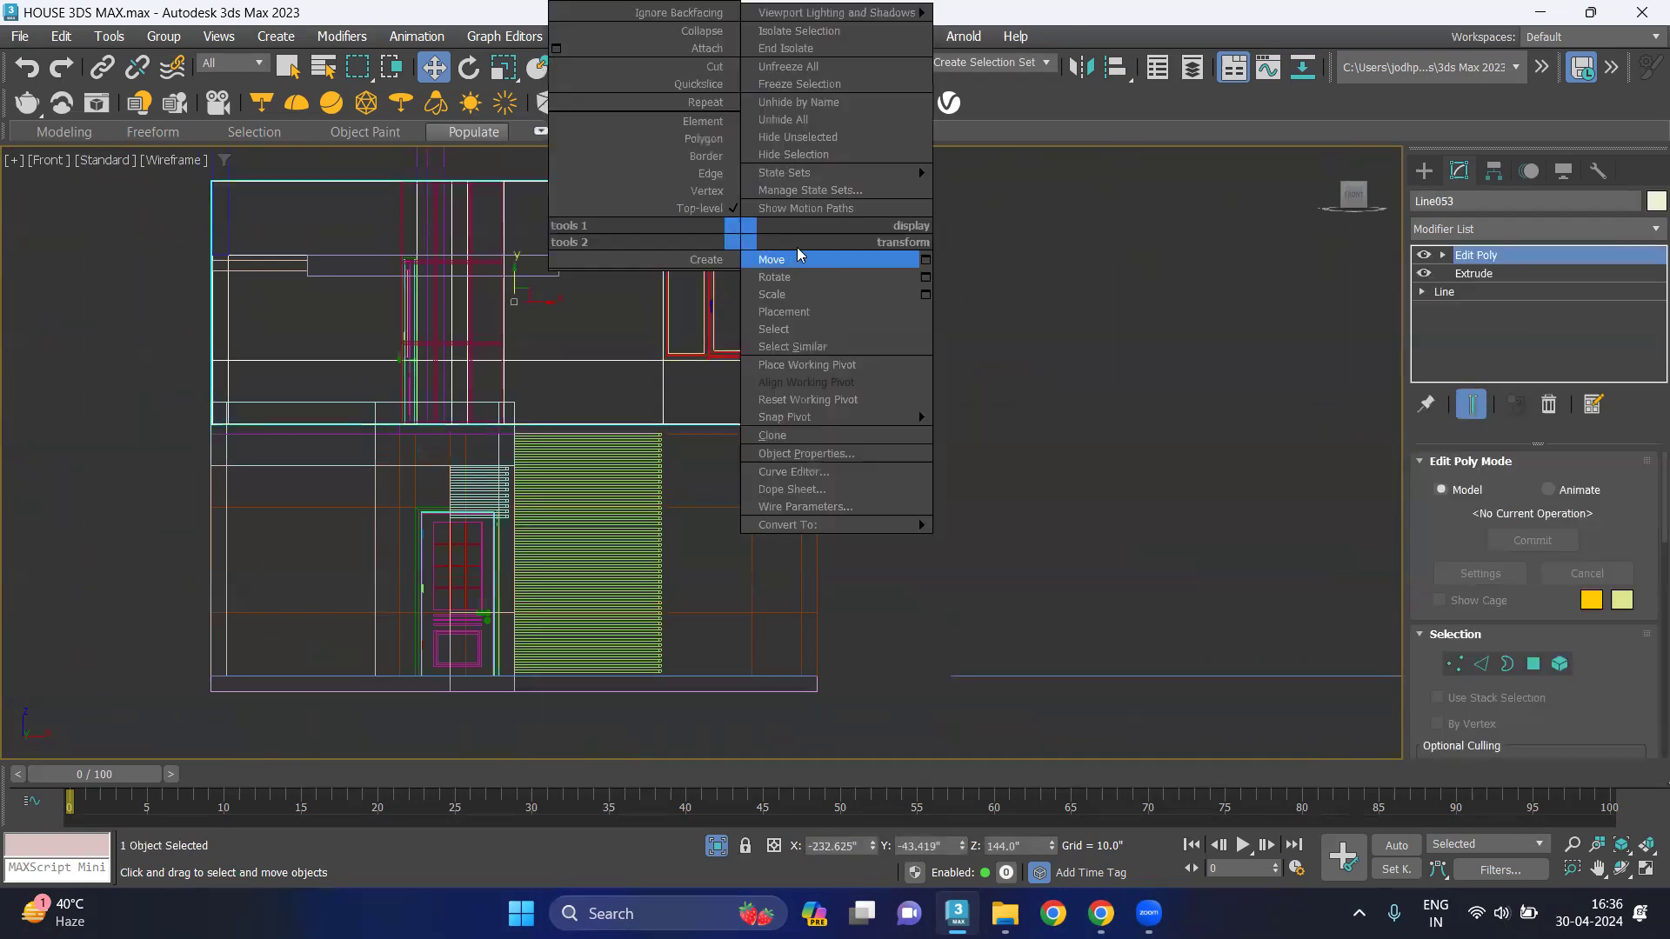
click(806, 154)
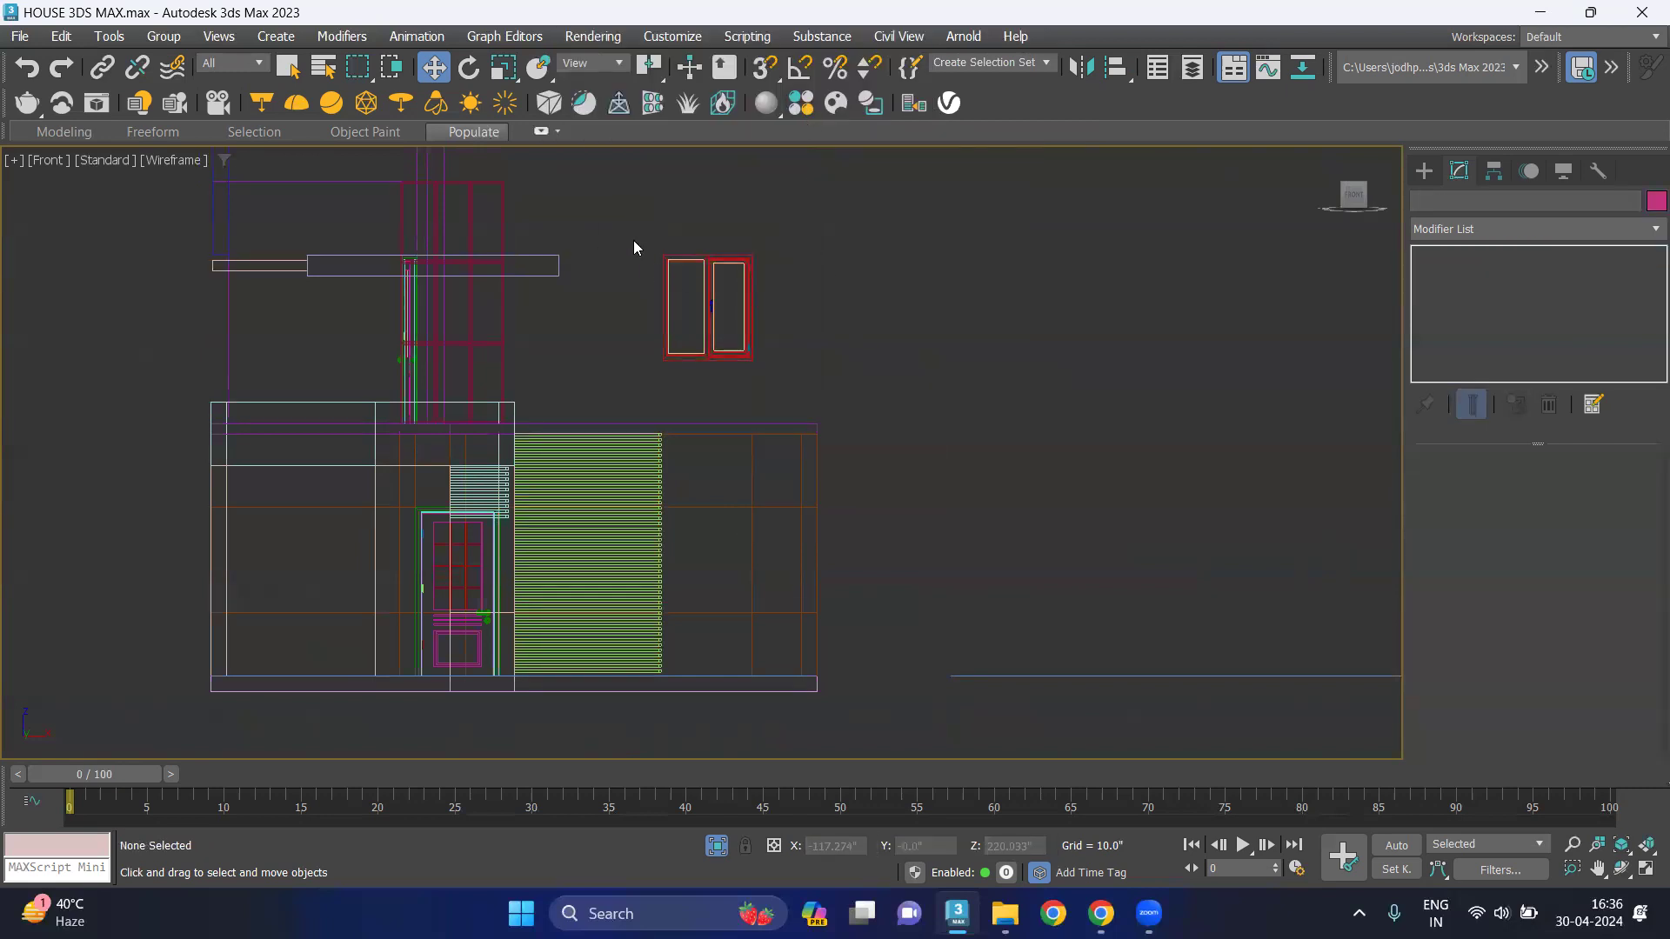
Shift-drag a Copy of the six-part window down onto the lower wall.
drag(777, 383, 776, 381)
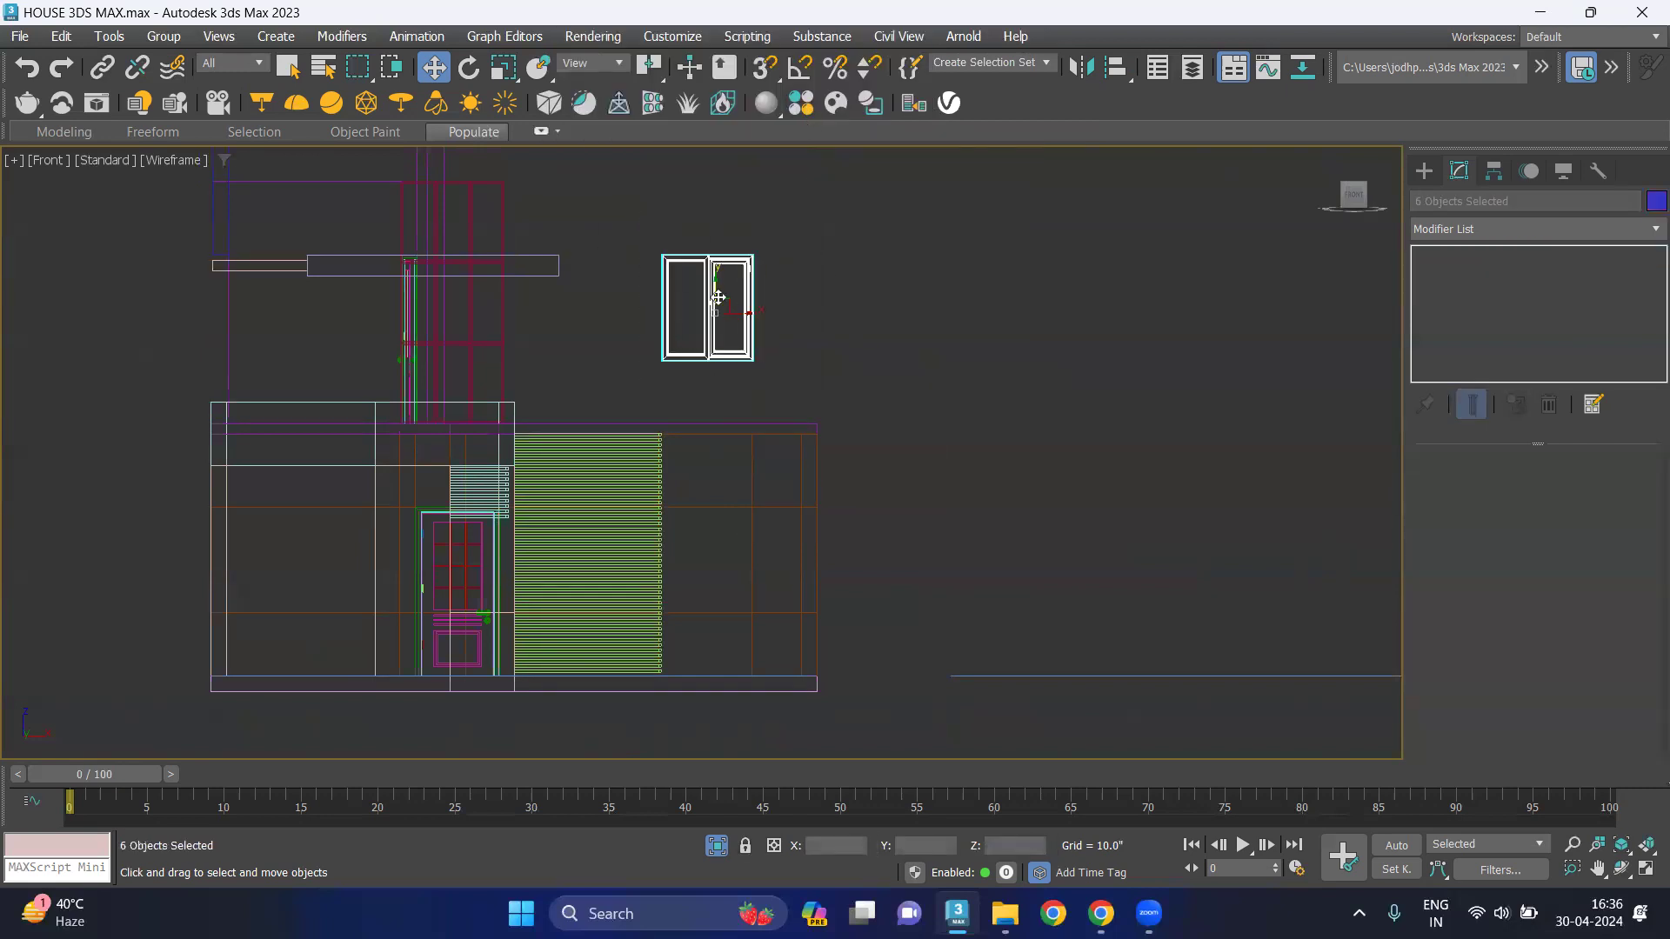
shift+drag(712, 279, 719, 532)
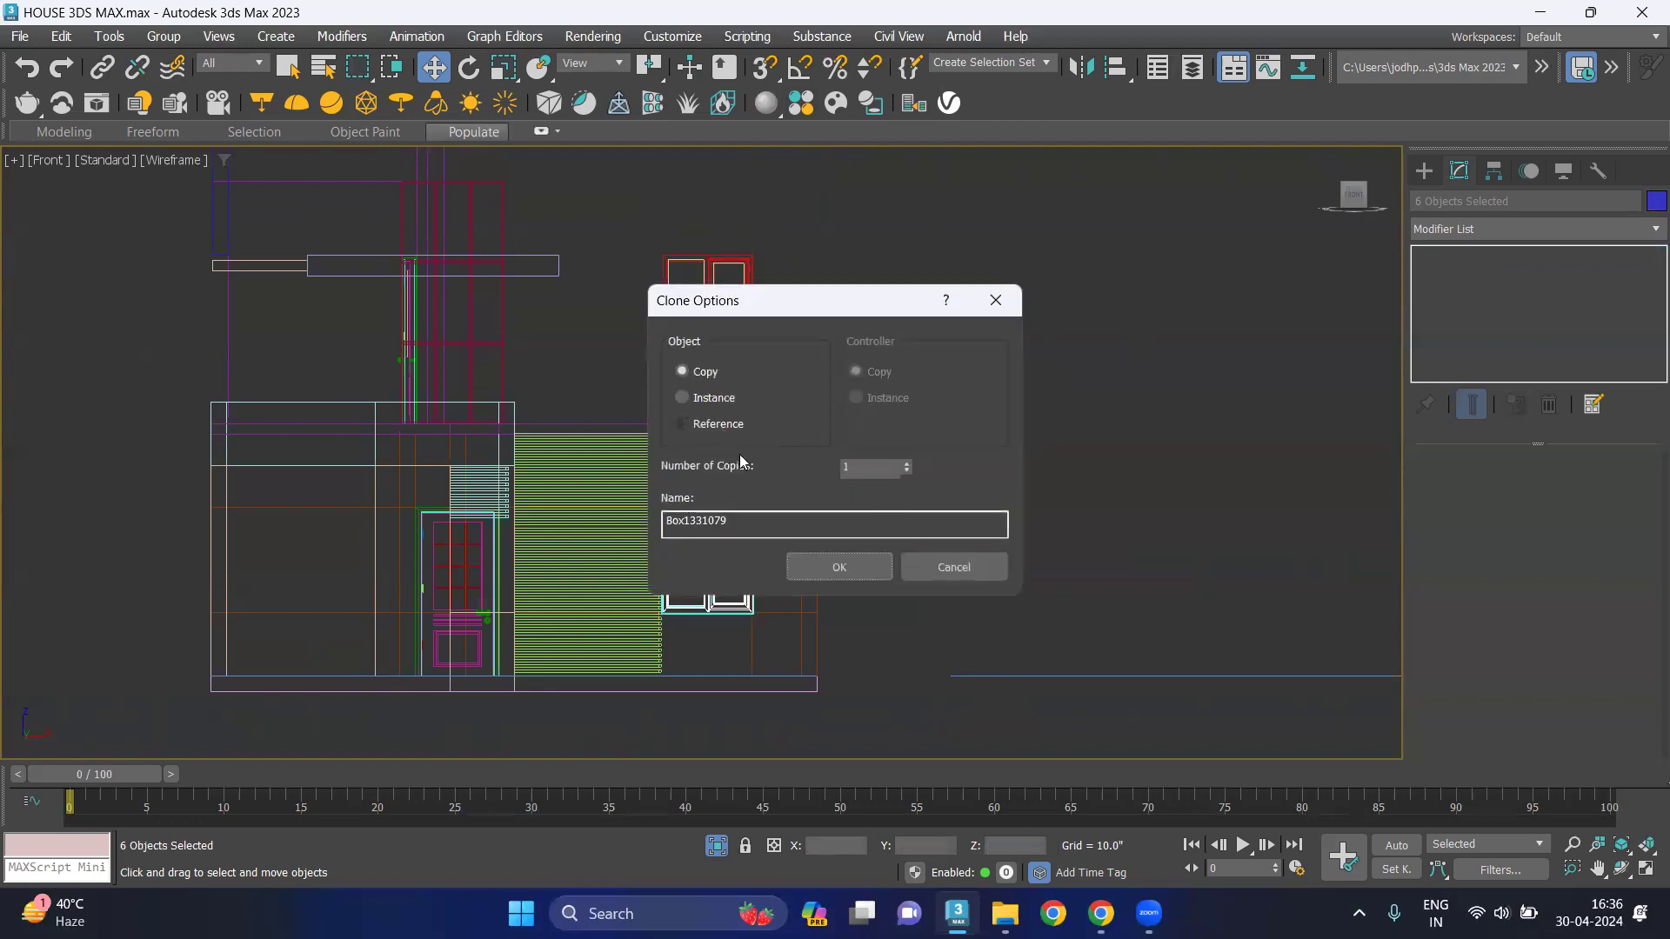
click(845, 571)
Unhide all objects and orbit a Perspective close-up onto the ground-floor double window.
right_click(929, 348)
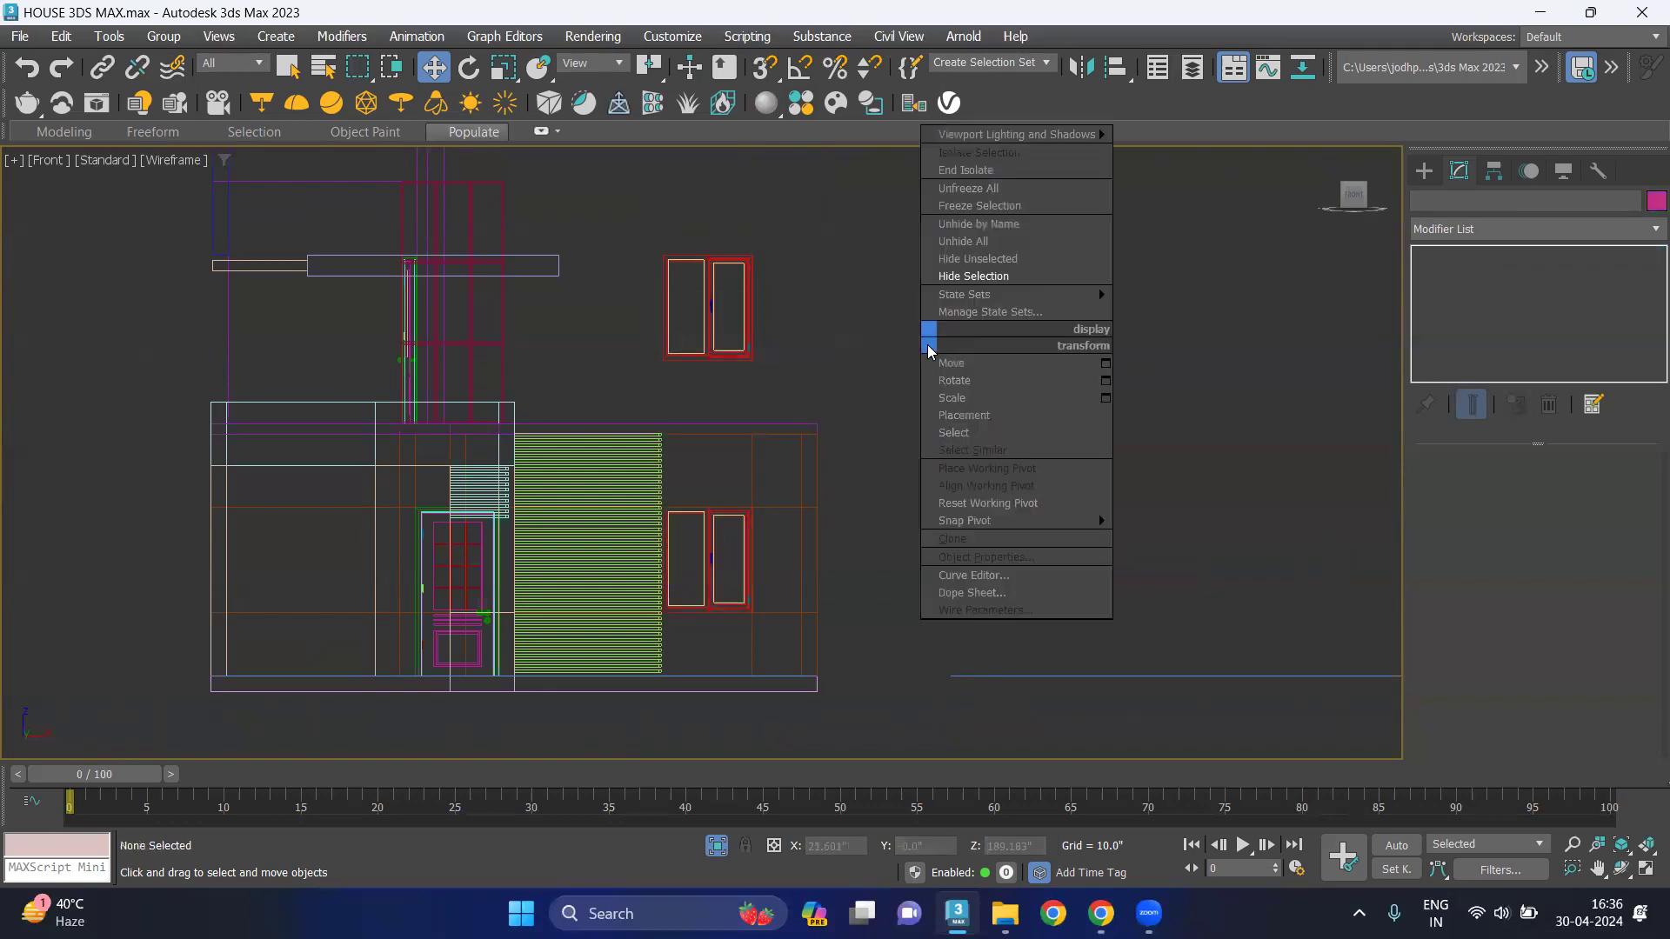
click(968, 240)
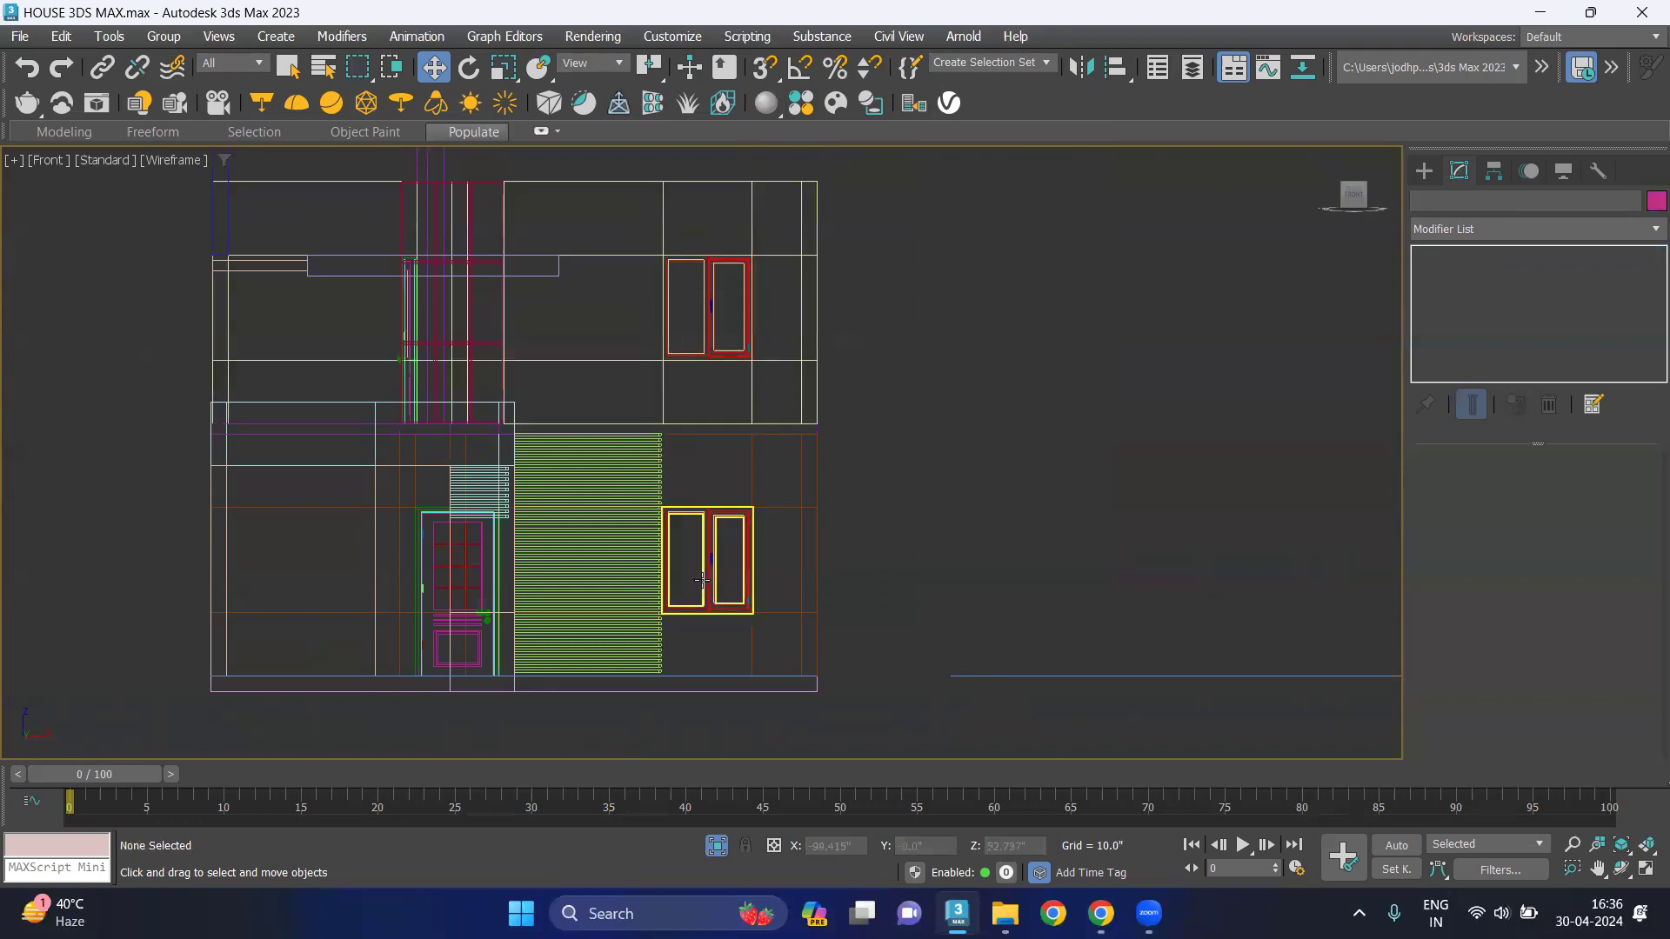
scroll(702, 581, up, 5)
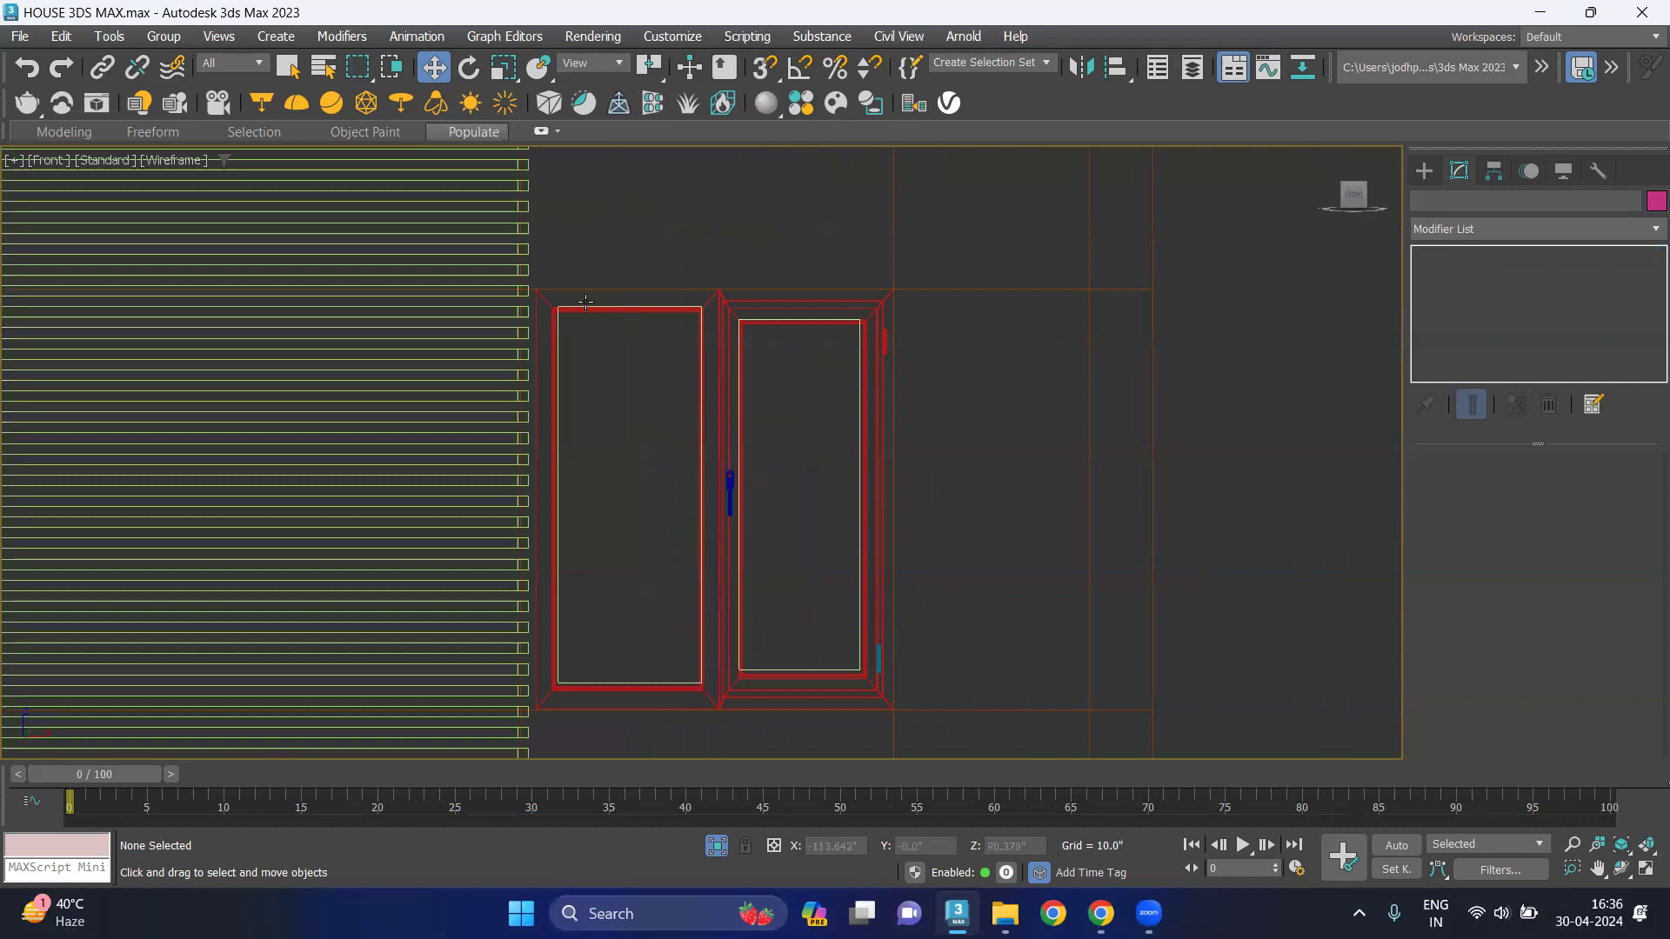
scroll(585, 301, up, 3)
middle_drag(587, 473, 589, 377)
middle_drag(612, 489, 615, 326)
scroll(614, 325, down, 2)
scroll(614, 326, down, 1)
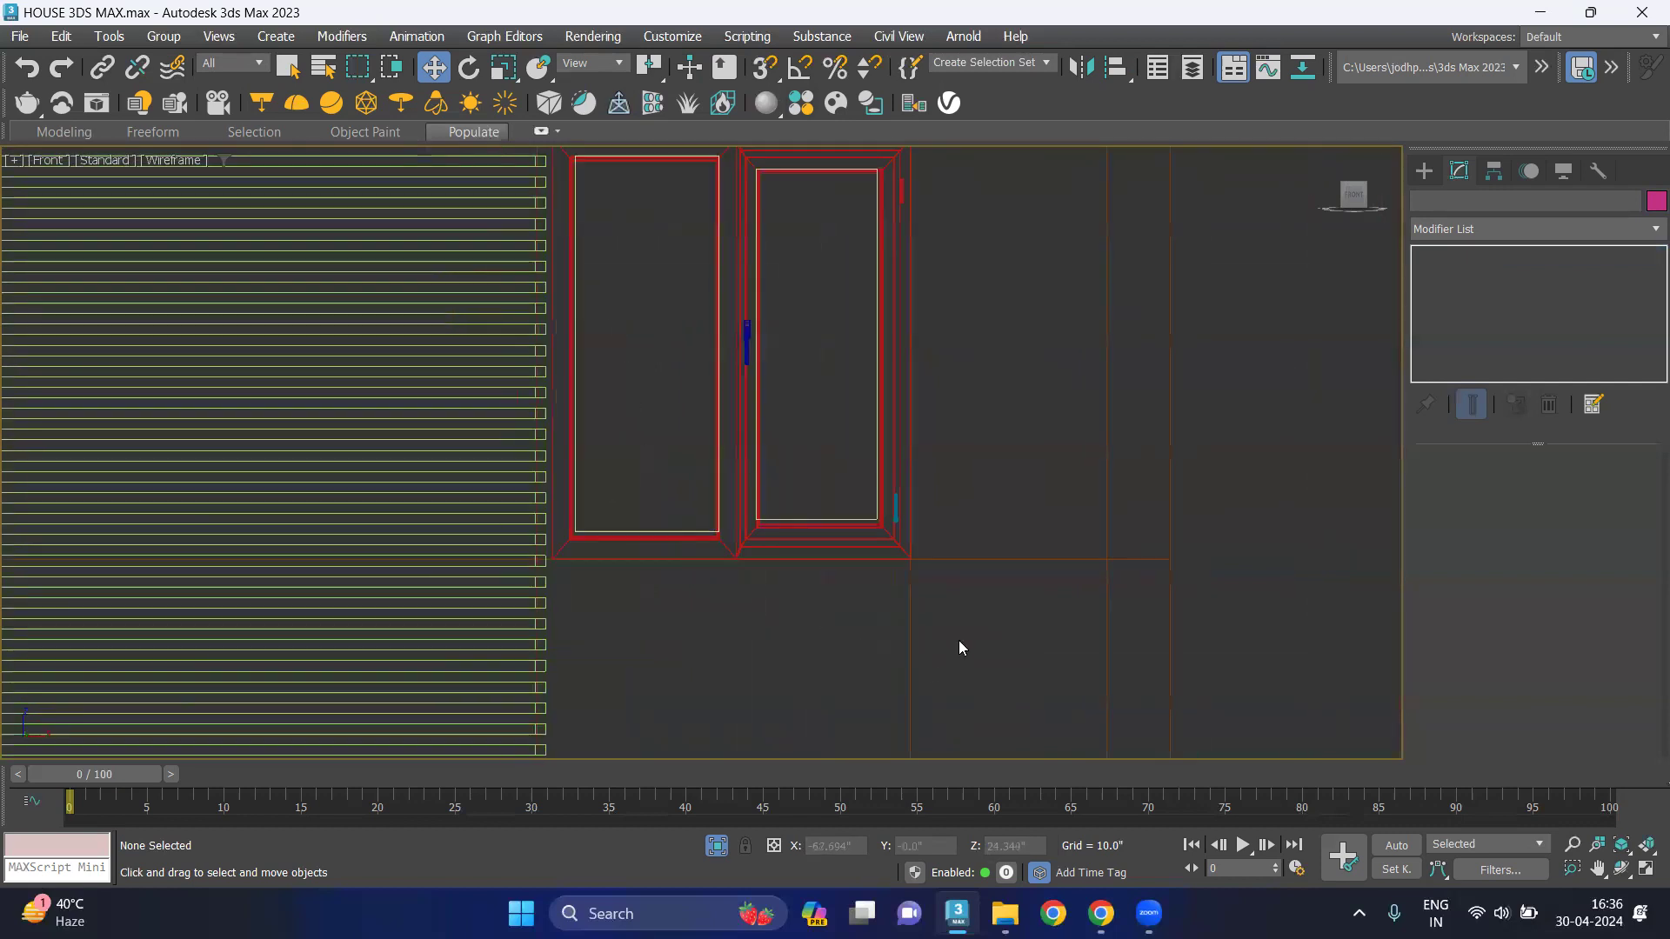
key(p)
alt+middle_drag(895, 399, 956, 497)
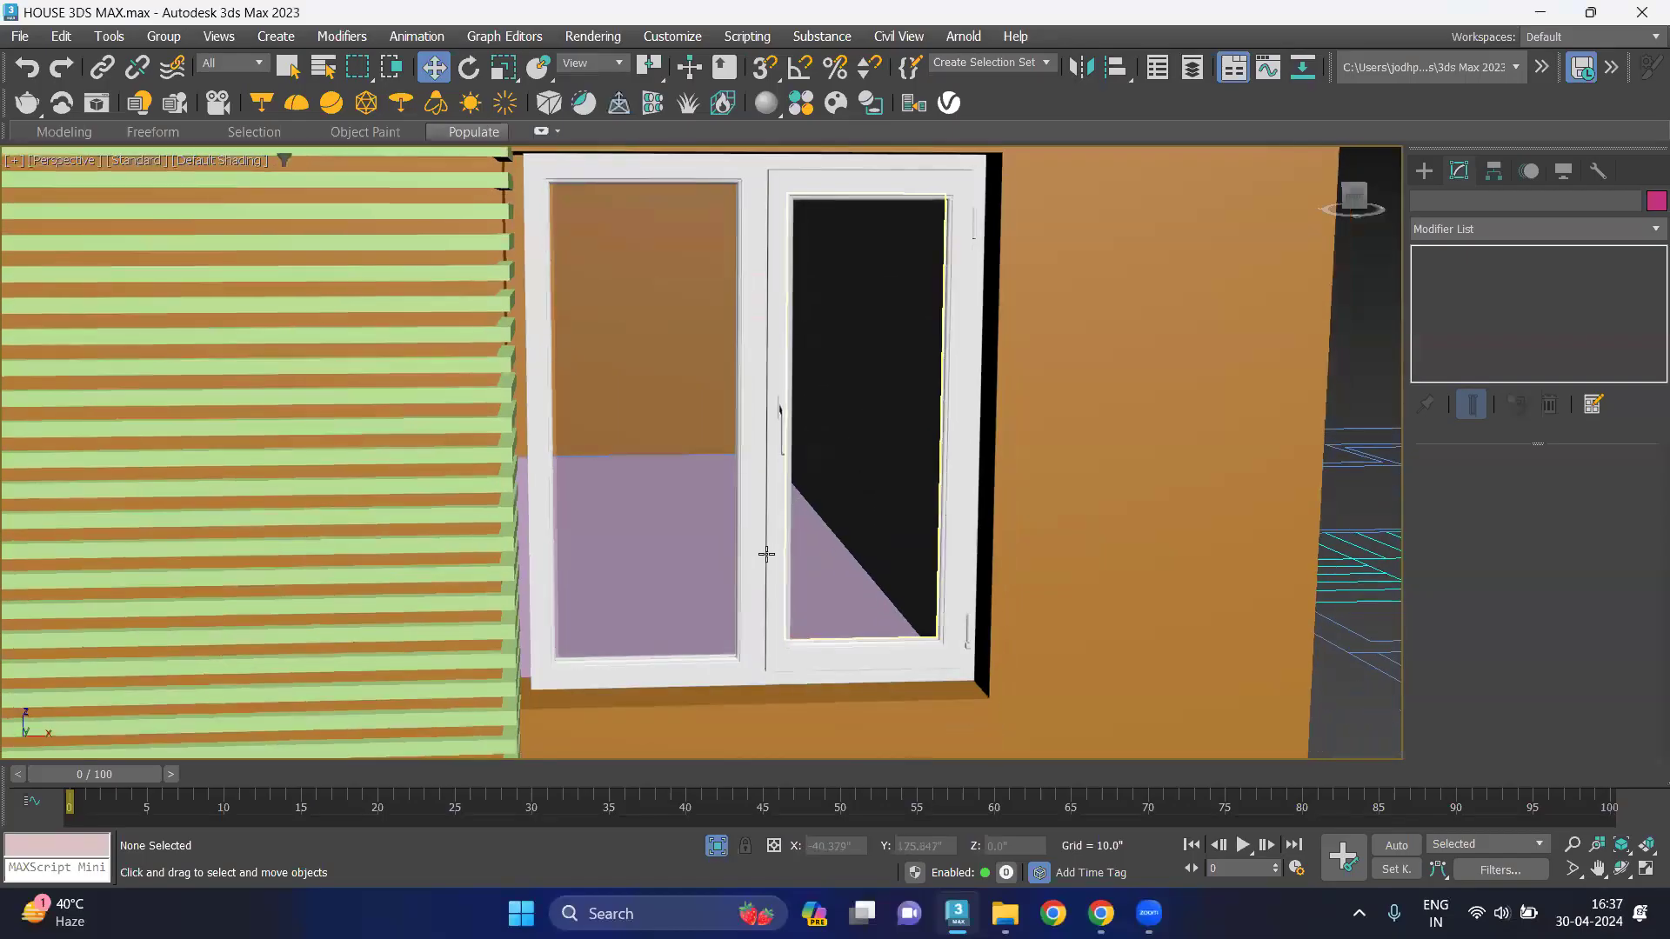
Check Loft003, the wall box and wall pieces in the Front wireframe elevation.
click(813, 639)
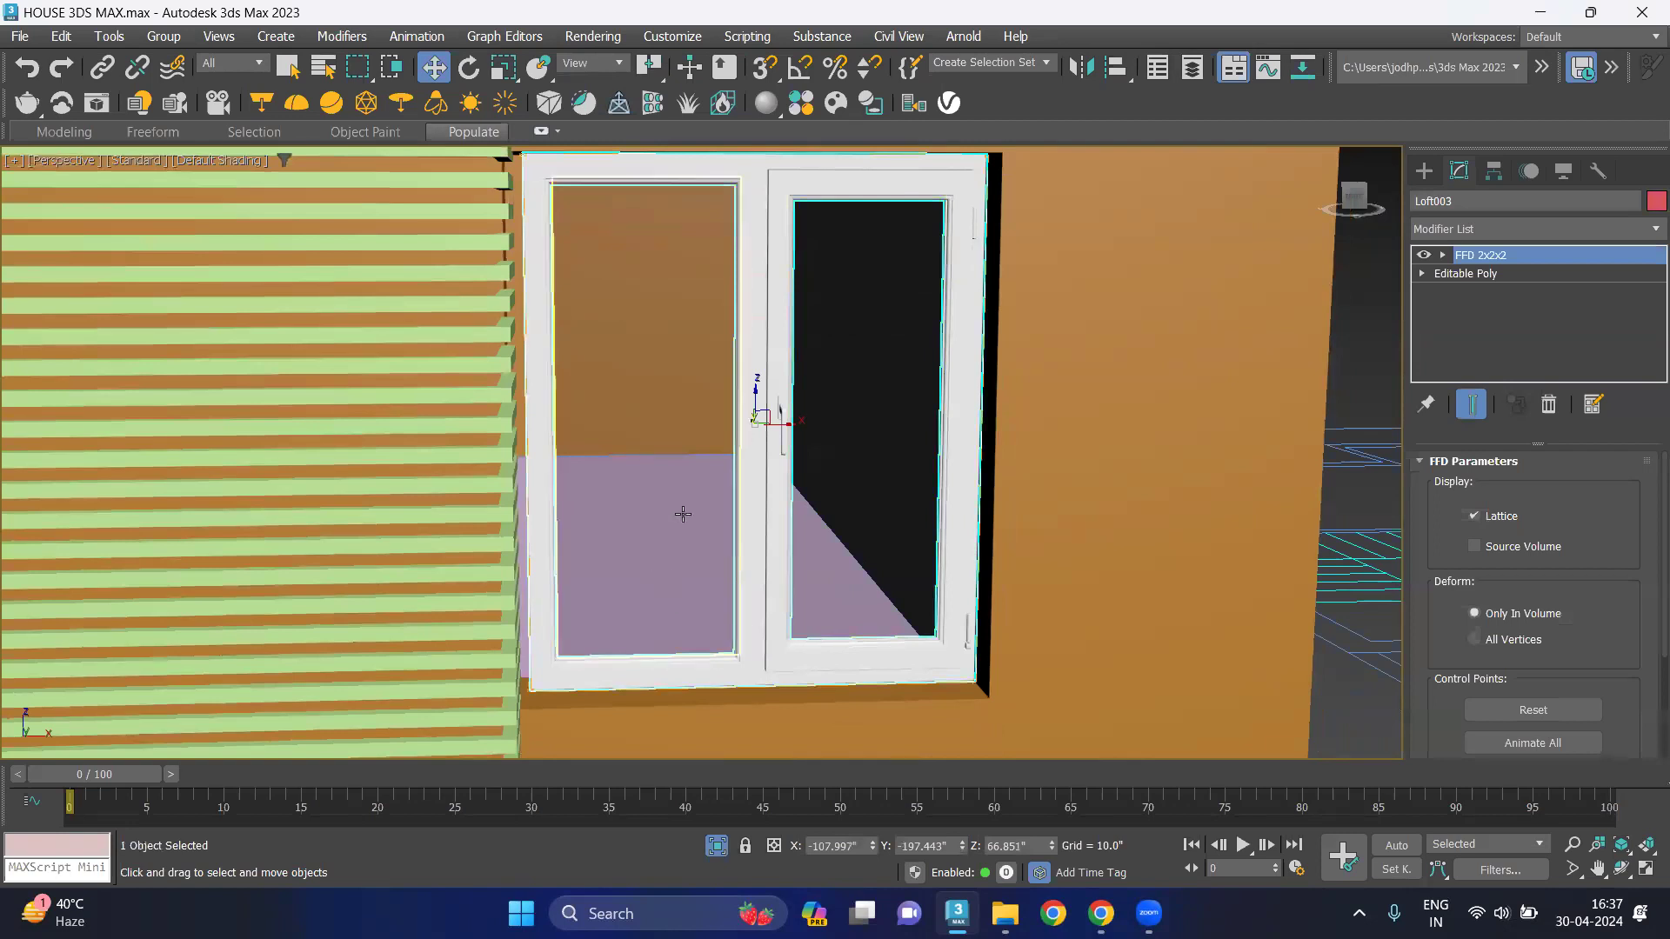
click(803, 202)
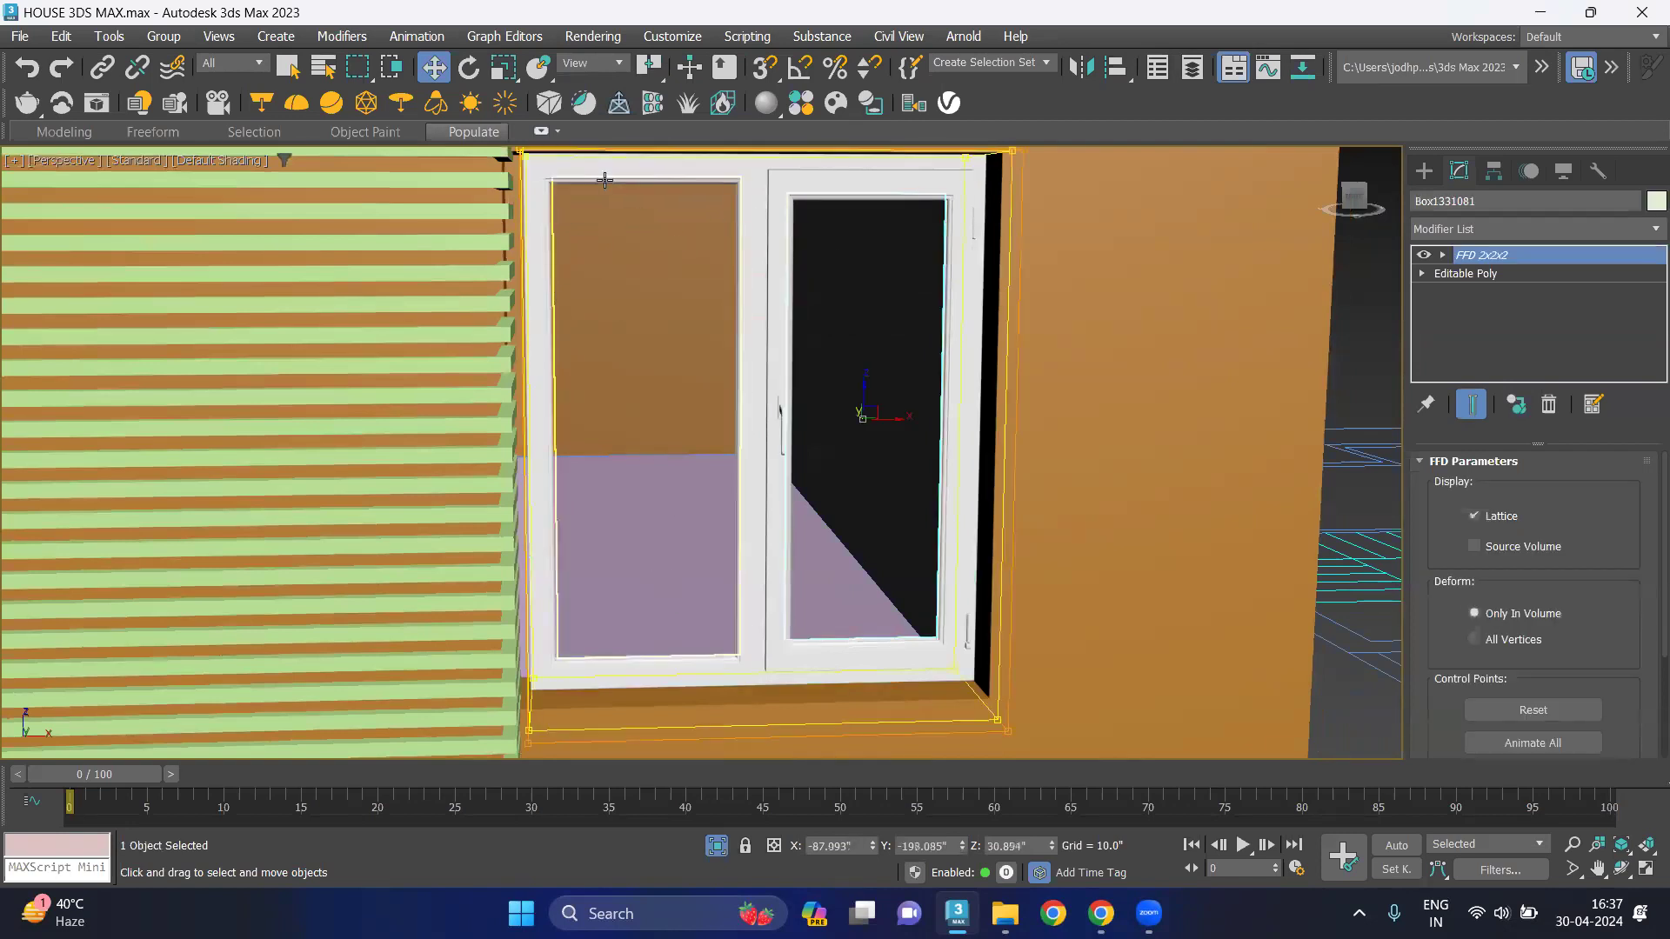
key(f)
key(F3)
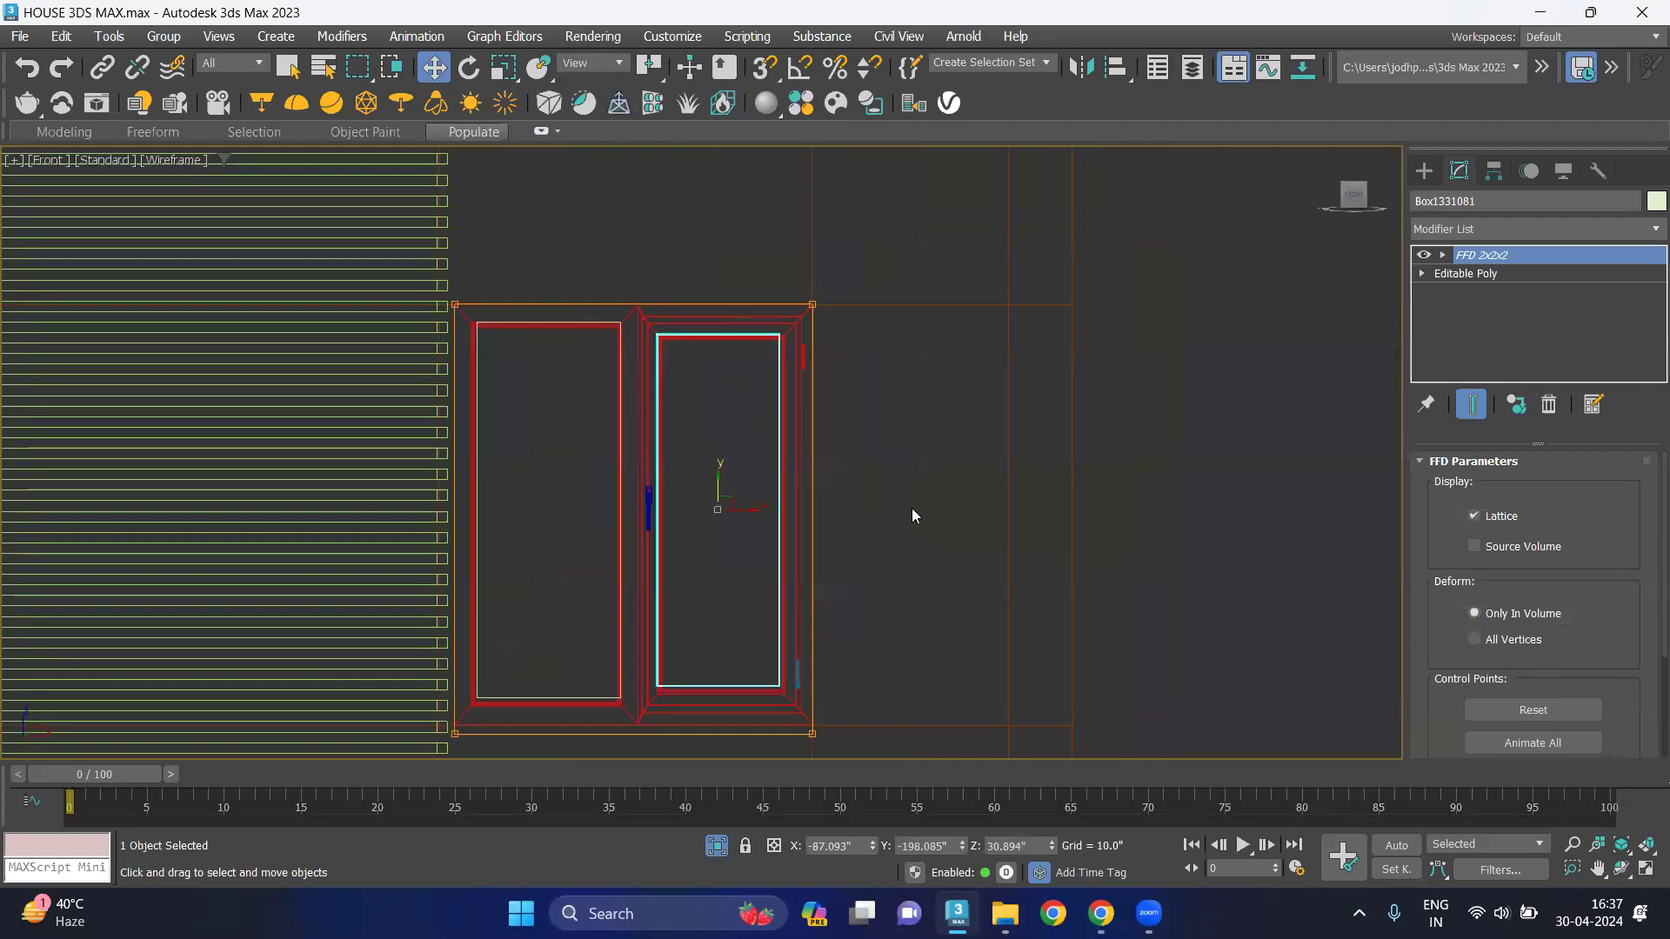
middle_drag(912, 508, 910, 402)
scroll(885, 456, down, 2)
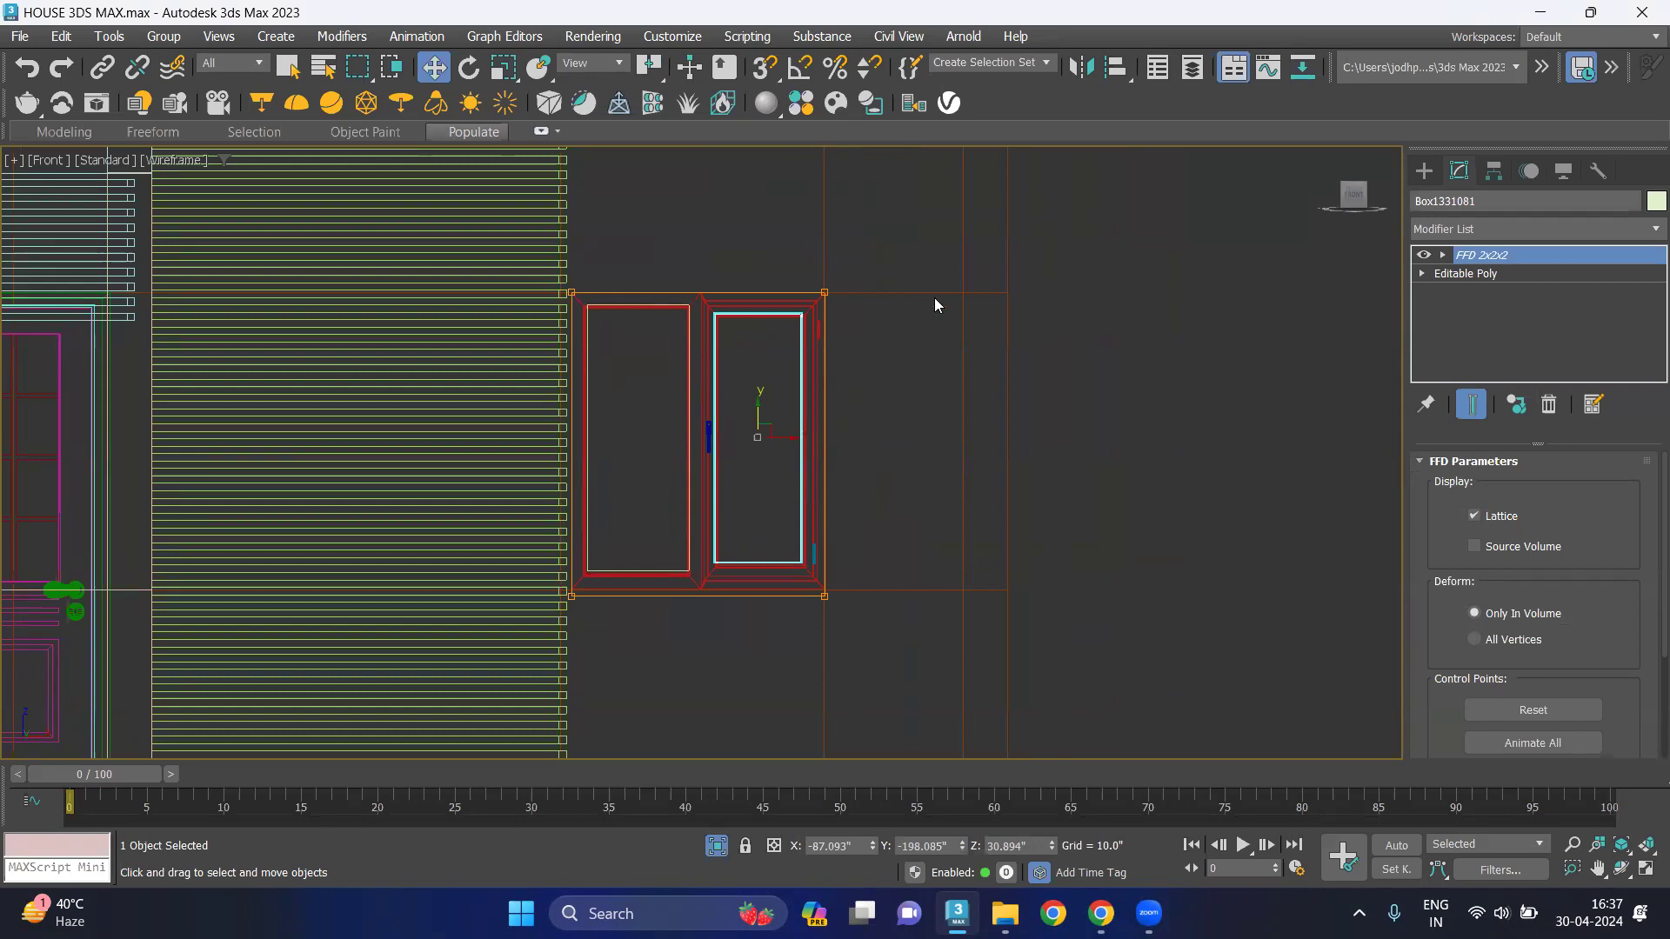
click(1008, 313)
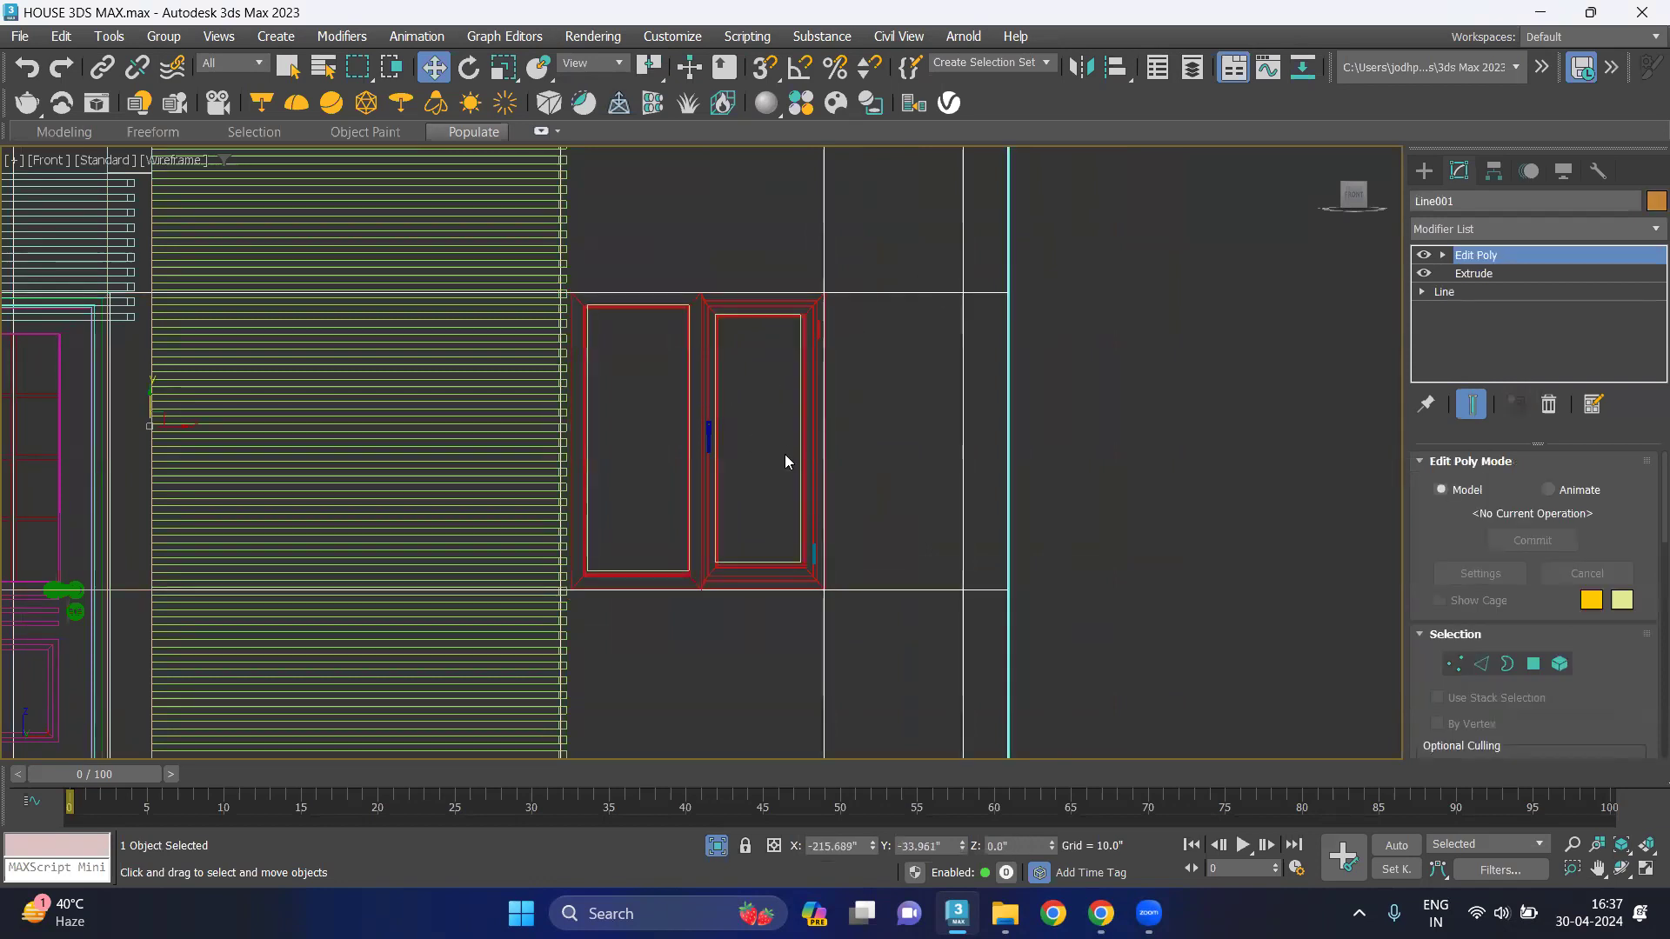
scroll(874, 348, down, 4)
click(1015, 384)
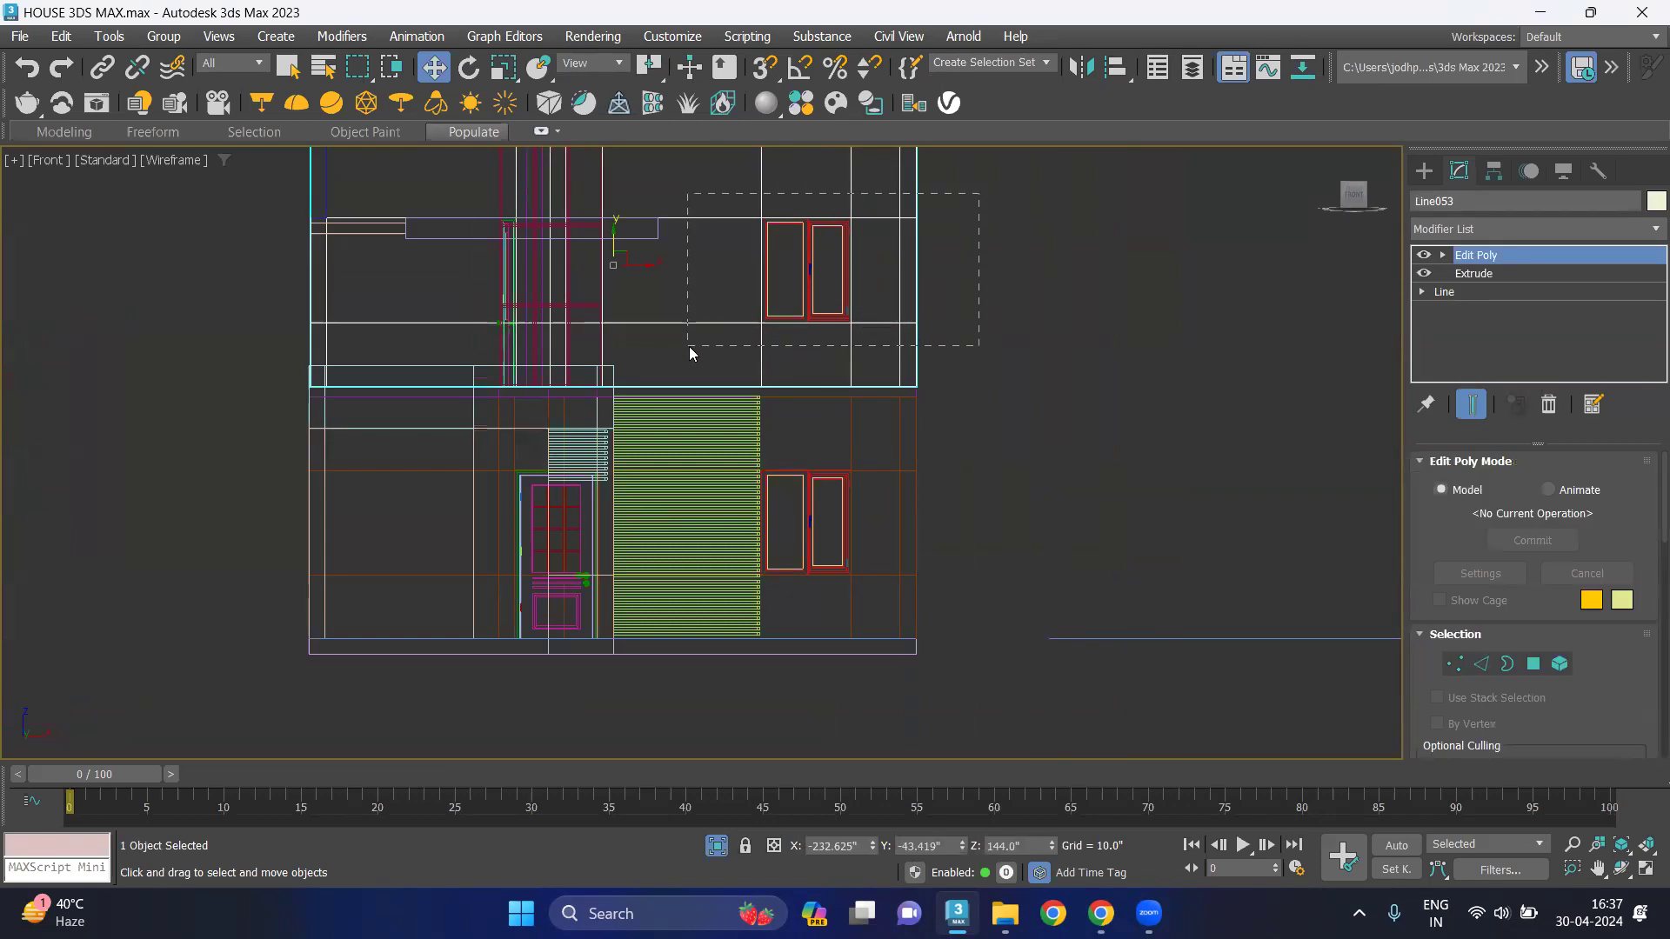
Hide the seven upper-storey window and wall objects.
drag(691, 353, 687, 346)
right_click(748, 268)
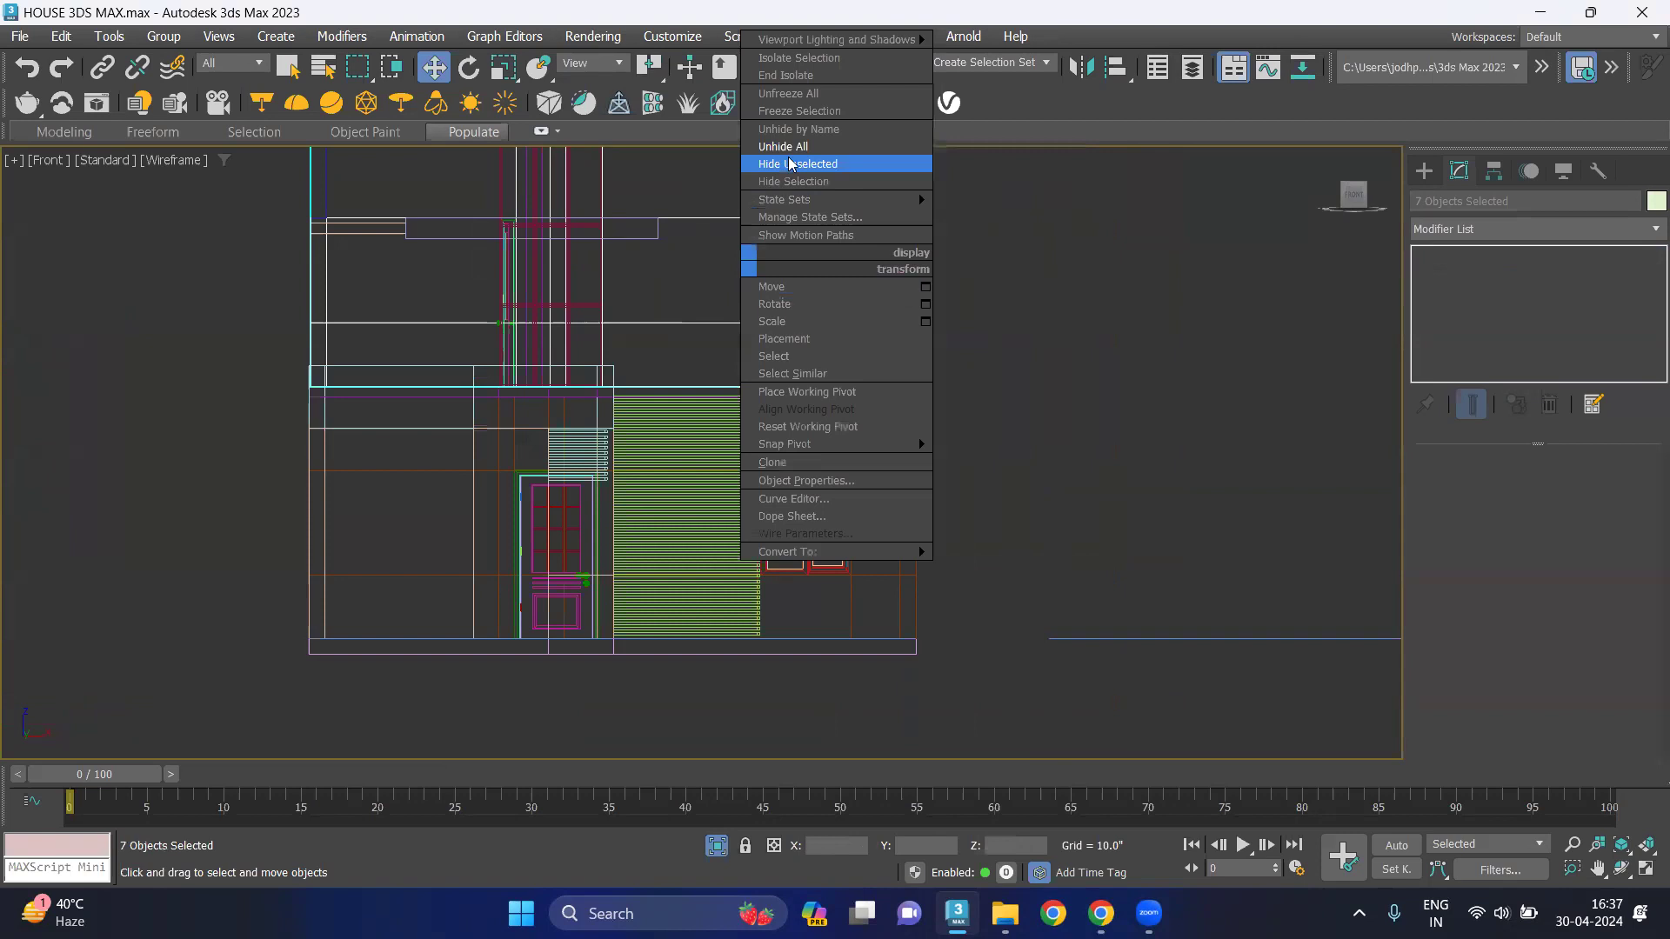
click(818, 181)
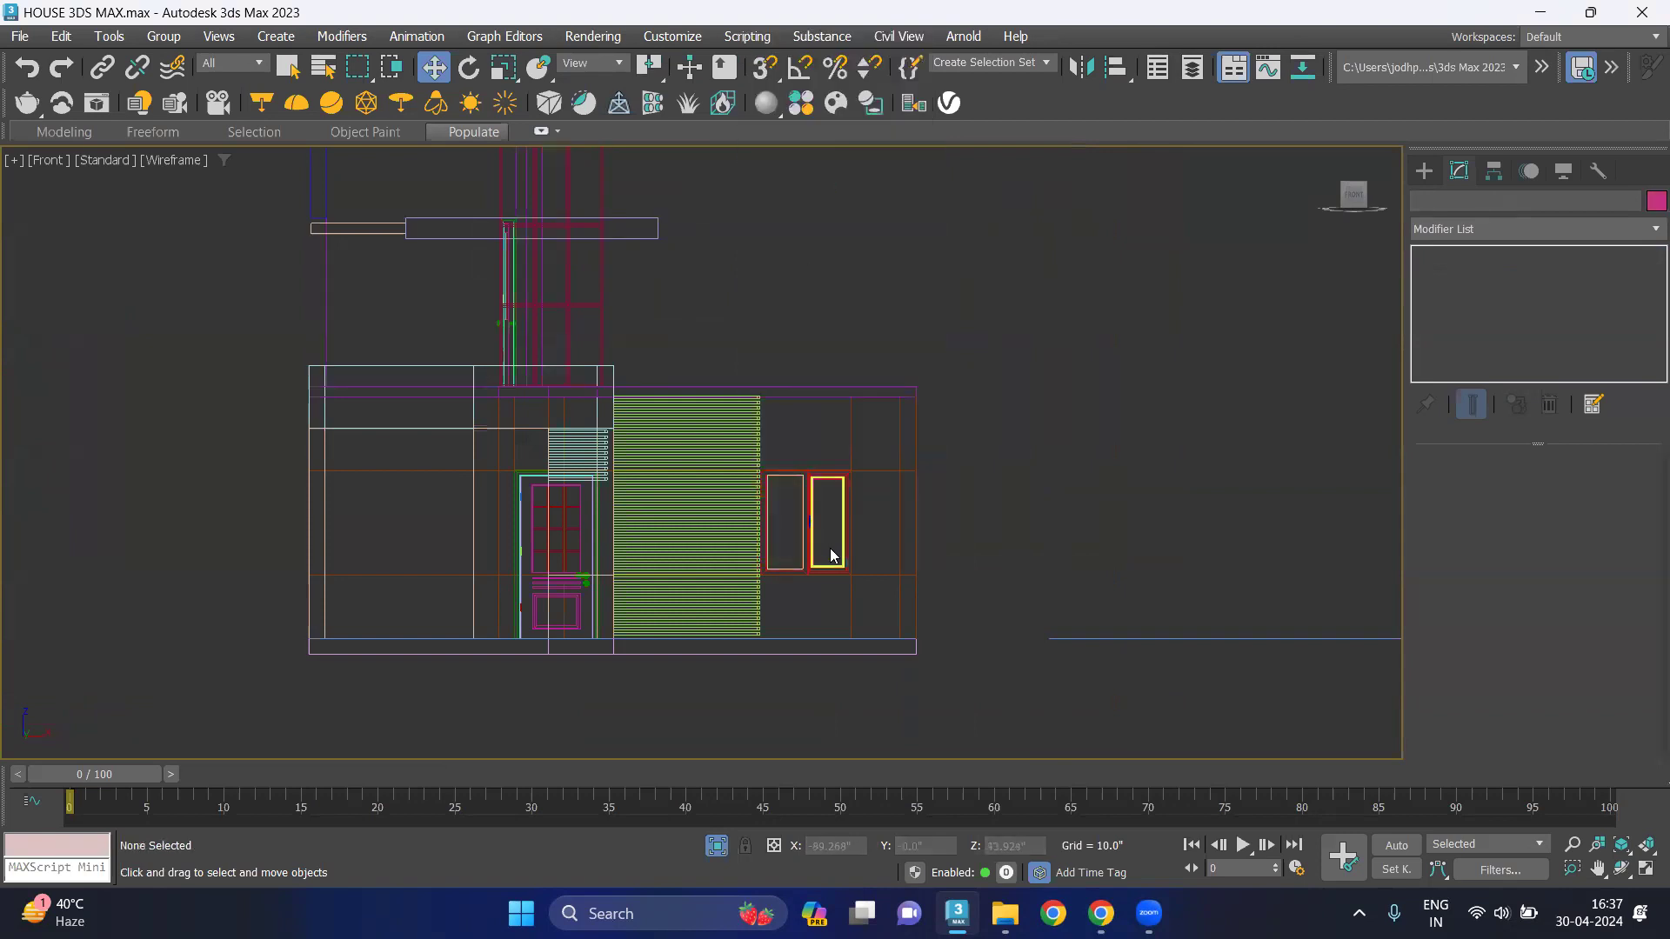
Select window frame Loft003 and view it from above in the Top view.
click(814, 470)
key(z)
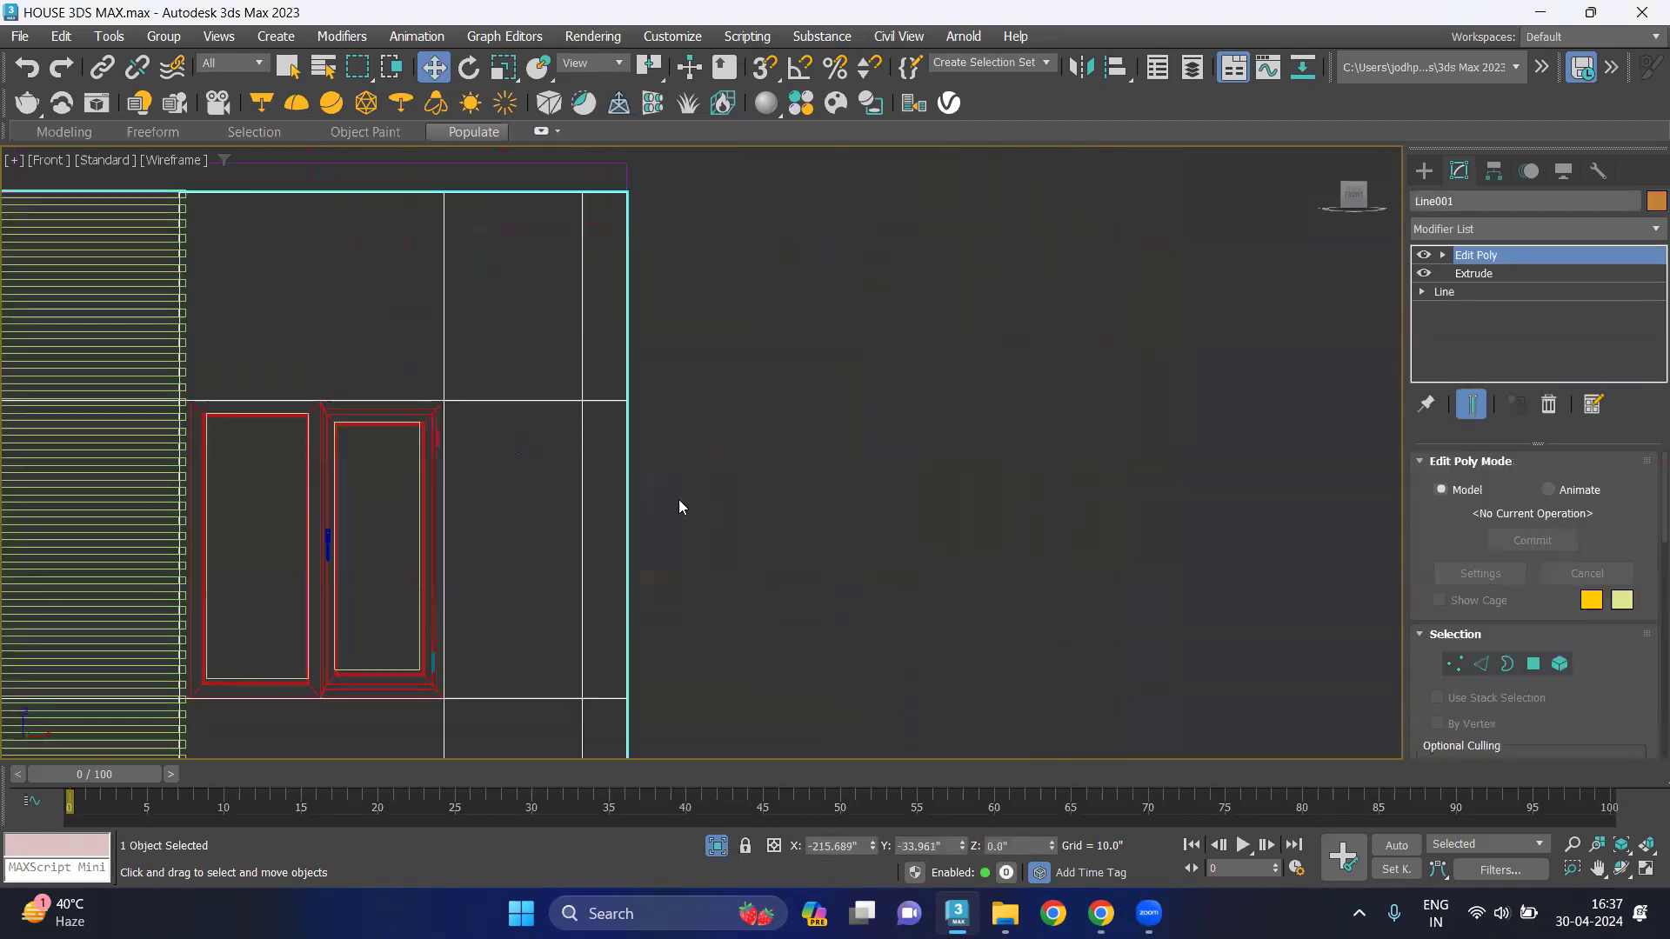
click(422, 411)
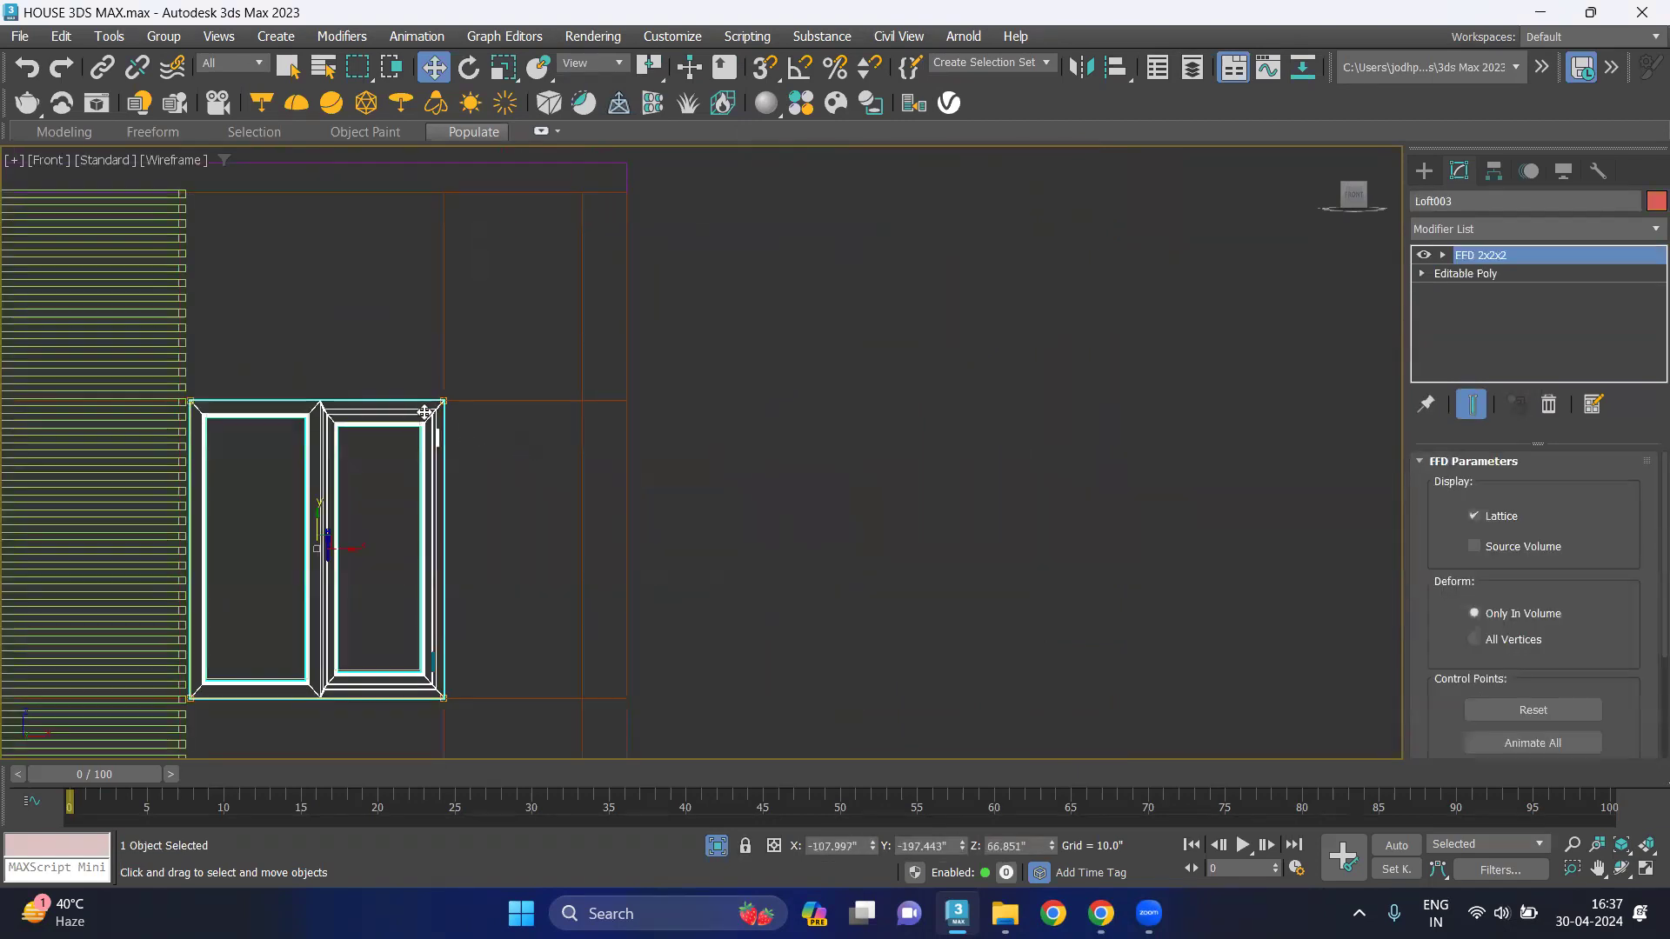
key(t)
scroll(764, 507, down, 2)
mouse_move(506, 645)
middle_down()
mouse_move(1089, 495)
mouse_move(793, 540)
mouse_move(707, 503)
middle_up()
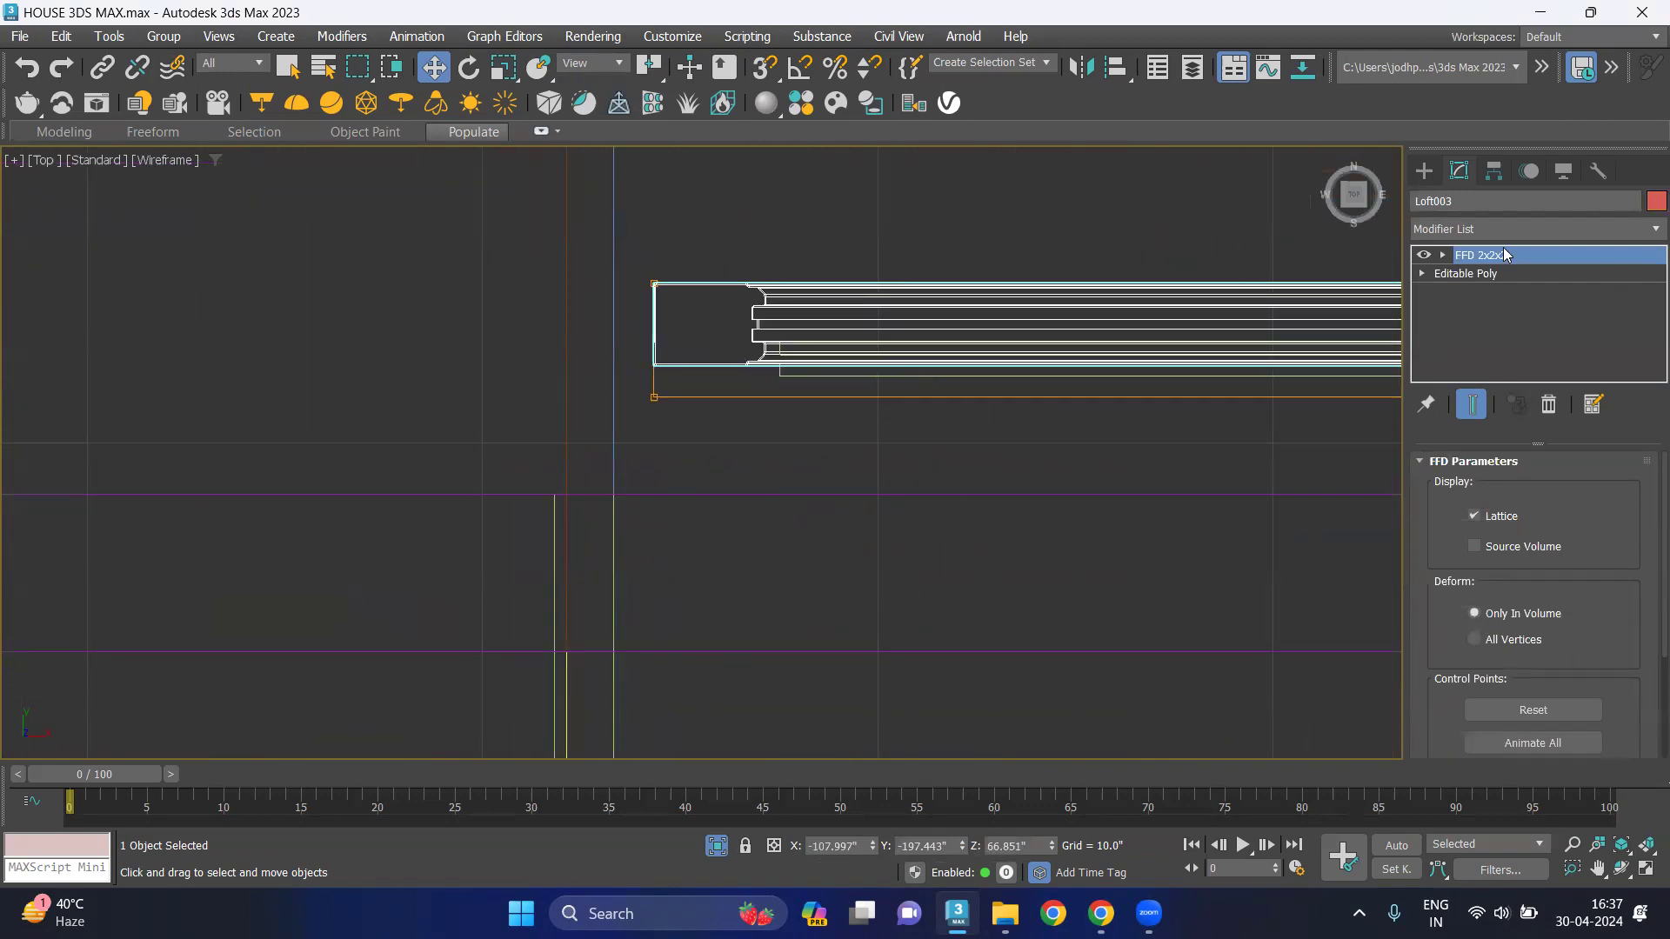
Move the FFD 2x2x2 control points at the frame's left end further left.
click(1444, 255)
click(1494, 274)
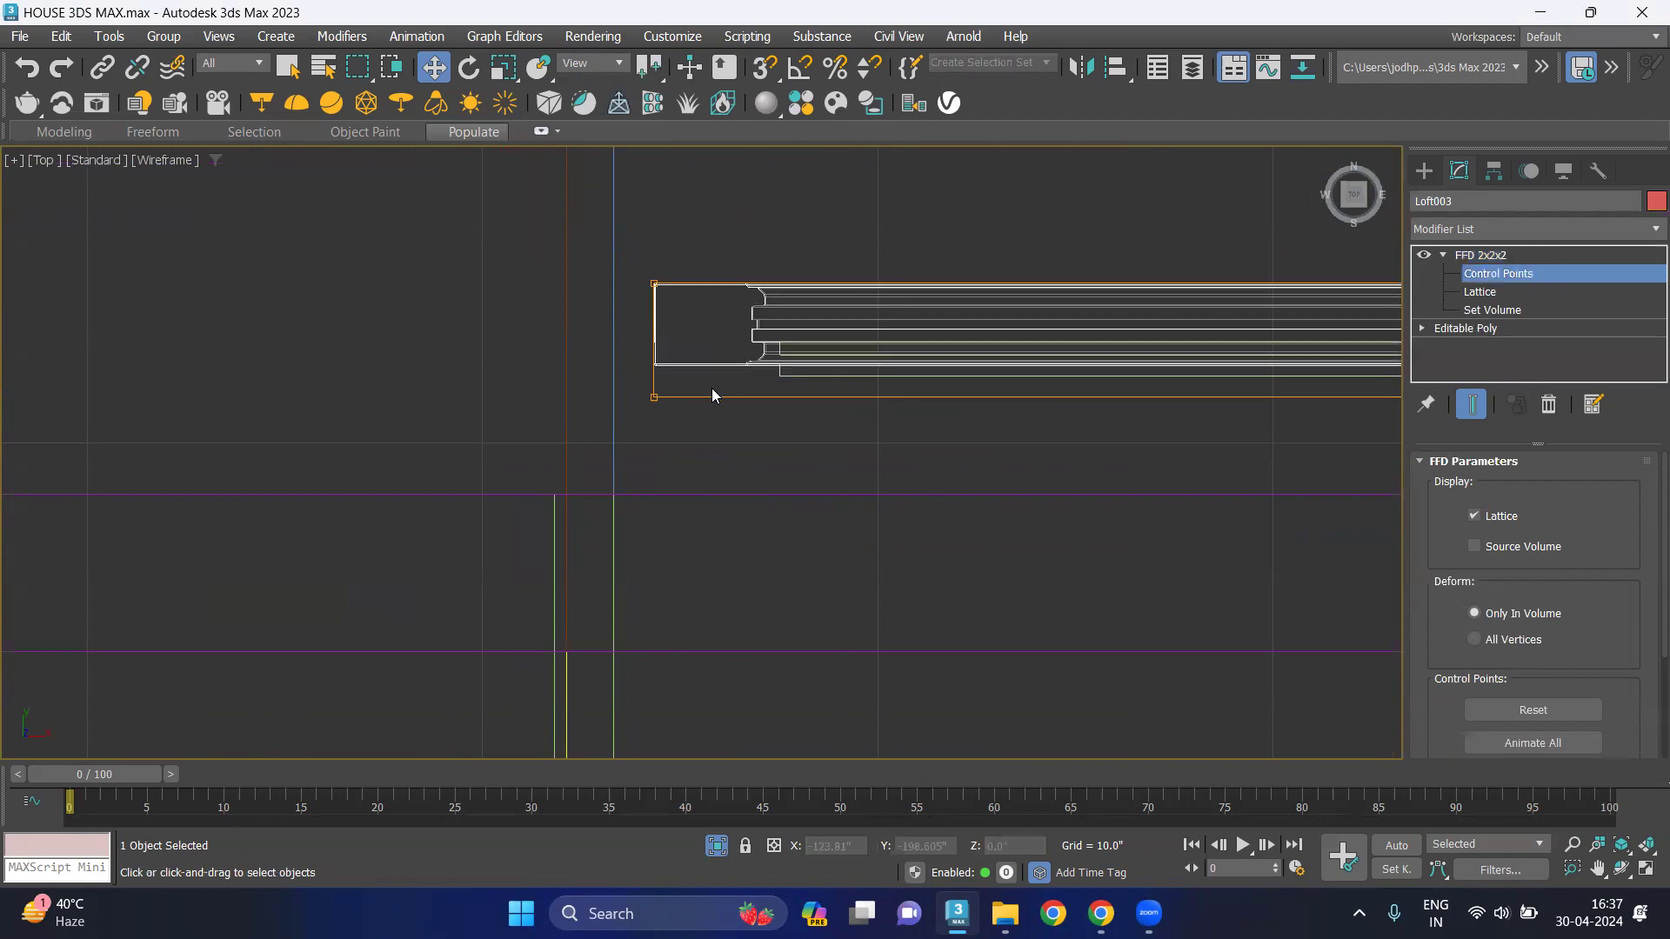
drag(722, 429, 727, 399)
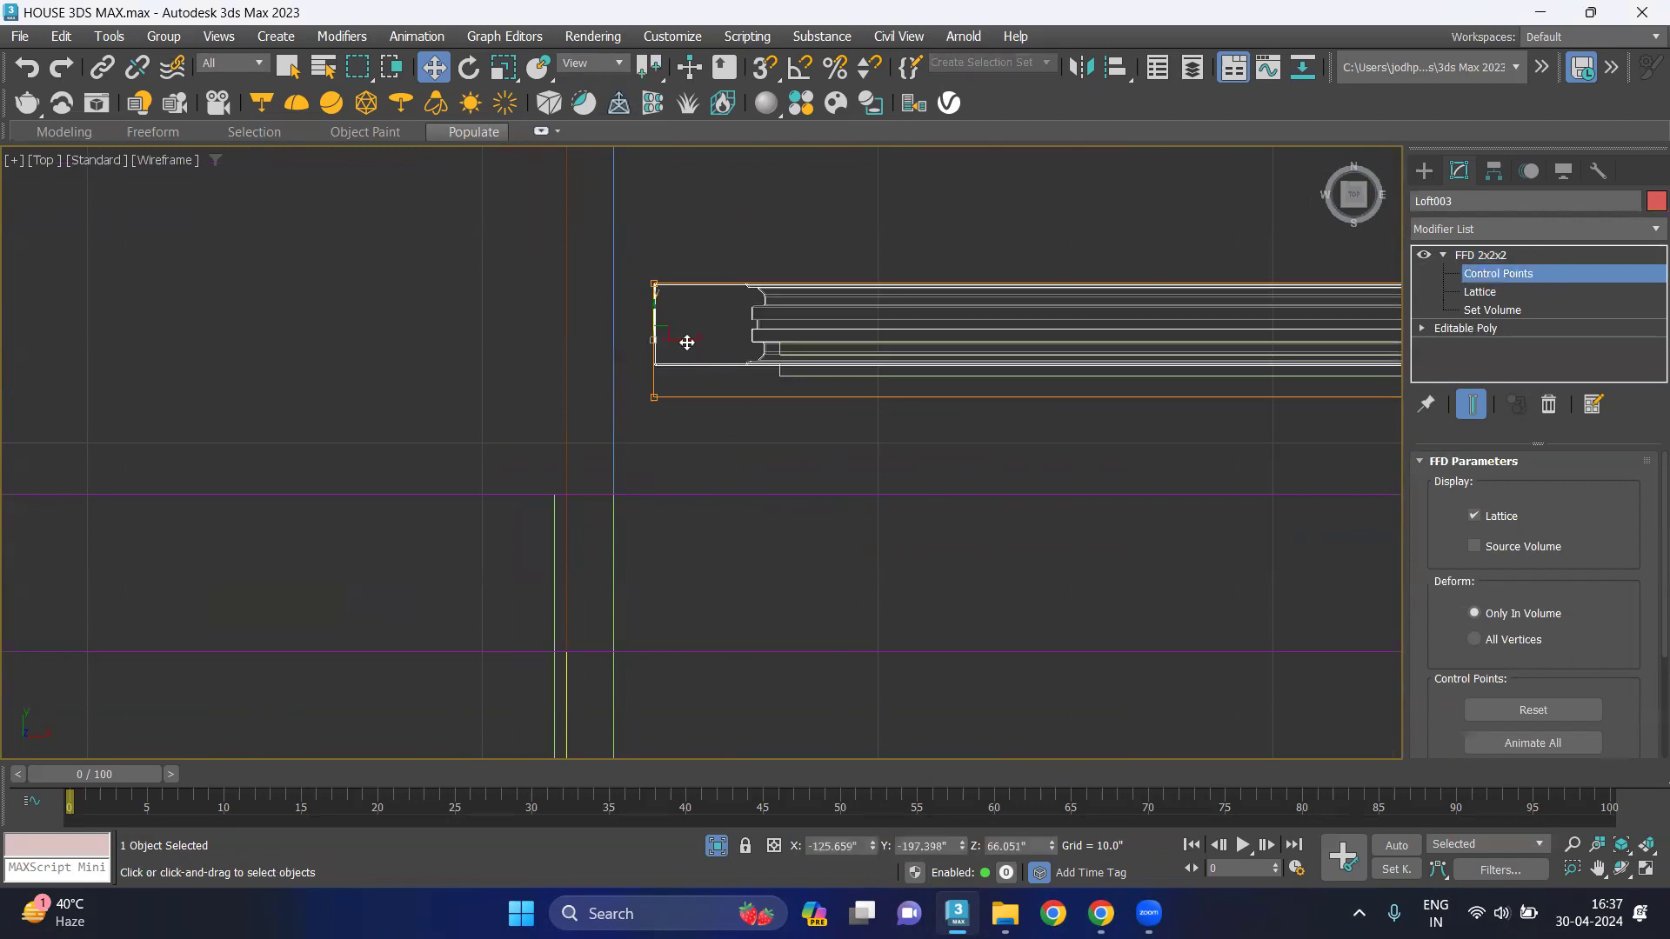
drag(680, 340, 639, 340)
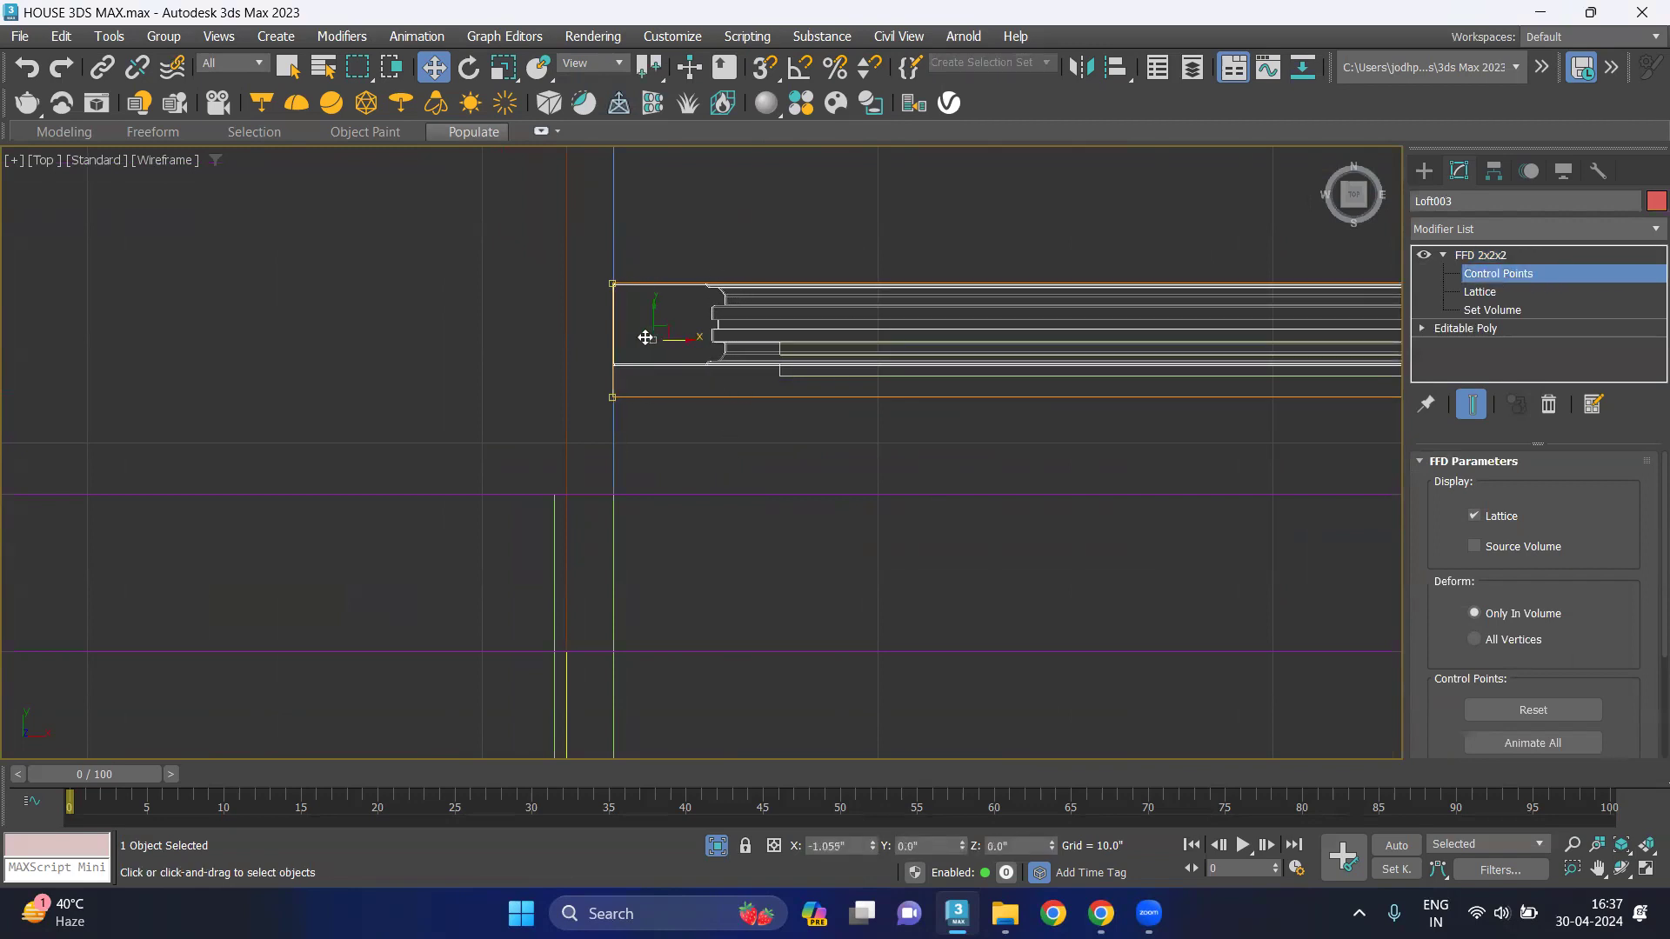
Inspect the stretched window frame in the Top, Front and Perspective views.
middle_drag(860, 409, 1070, 443)
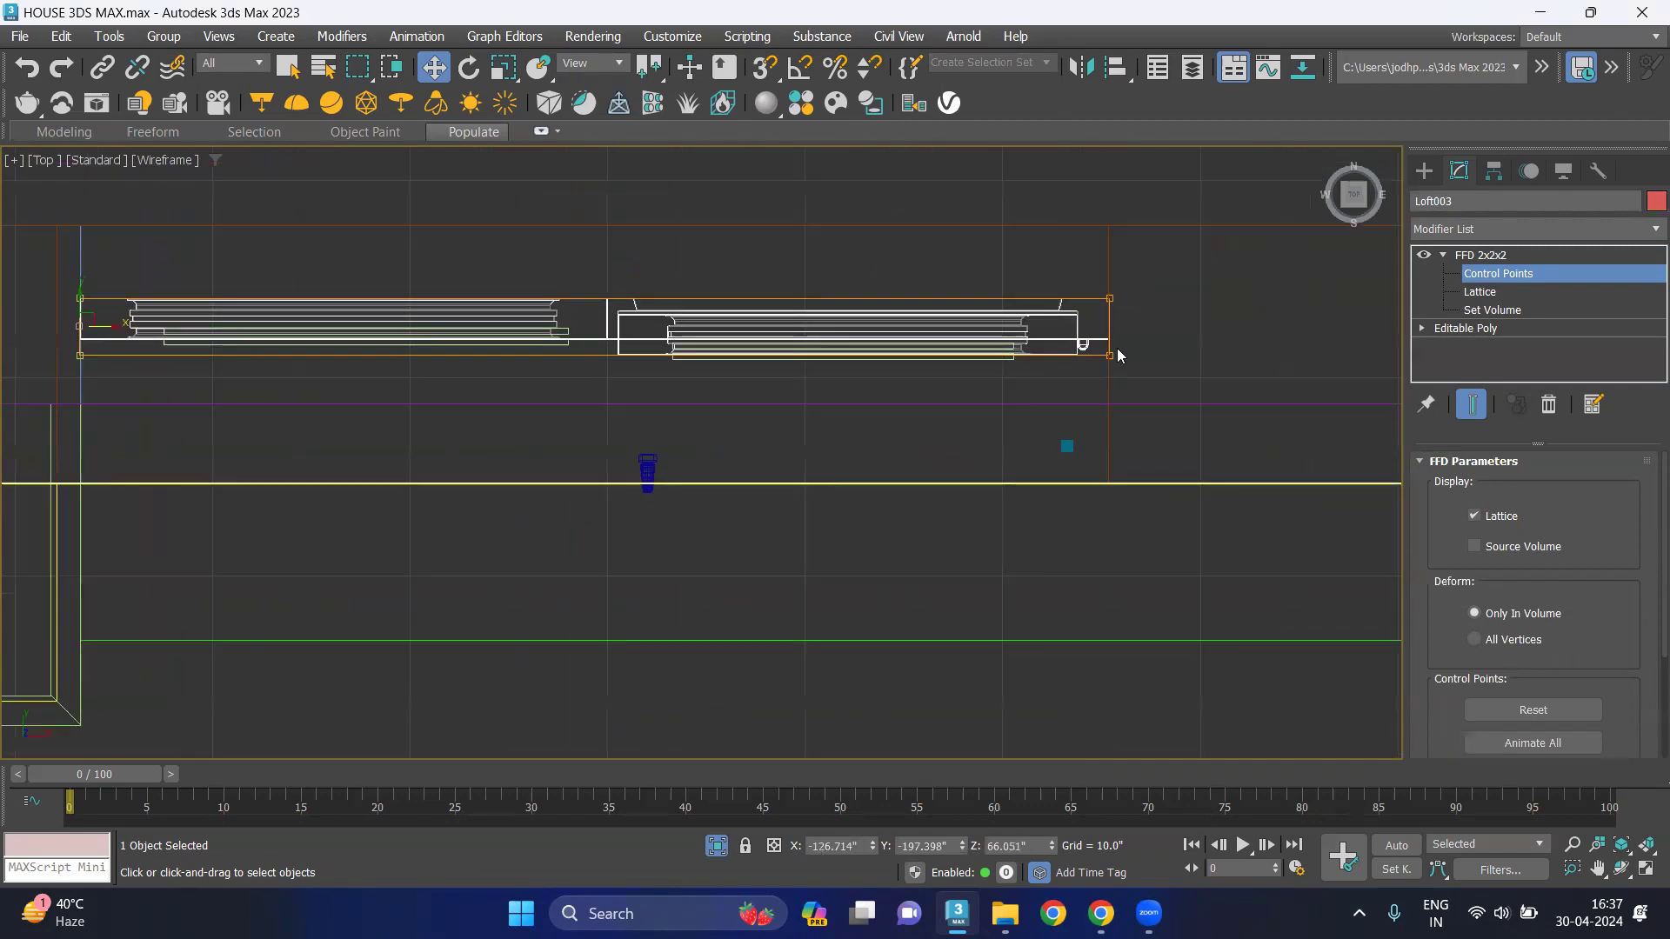
scroll(1117, 348, up, 2)
middle_drag(1156, 413, 1226, 335)
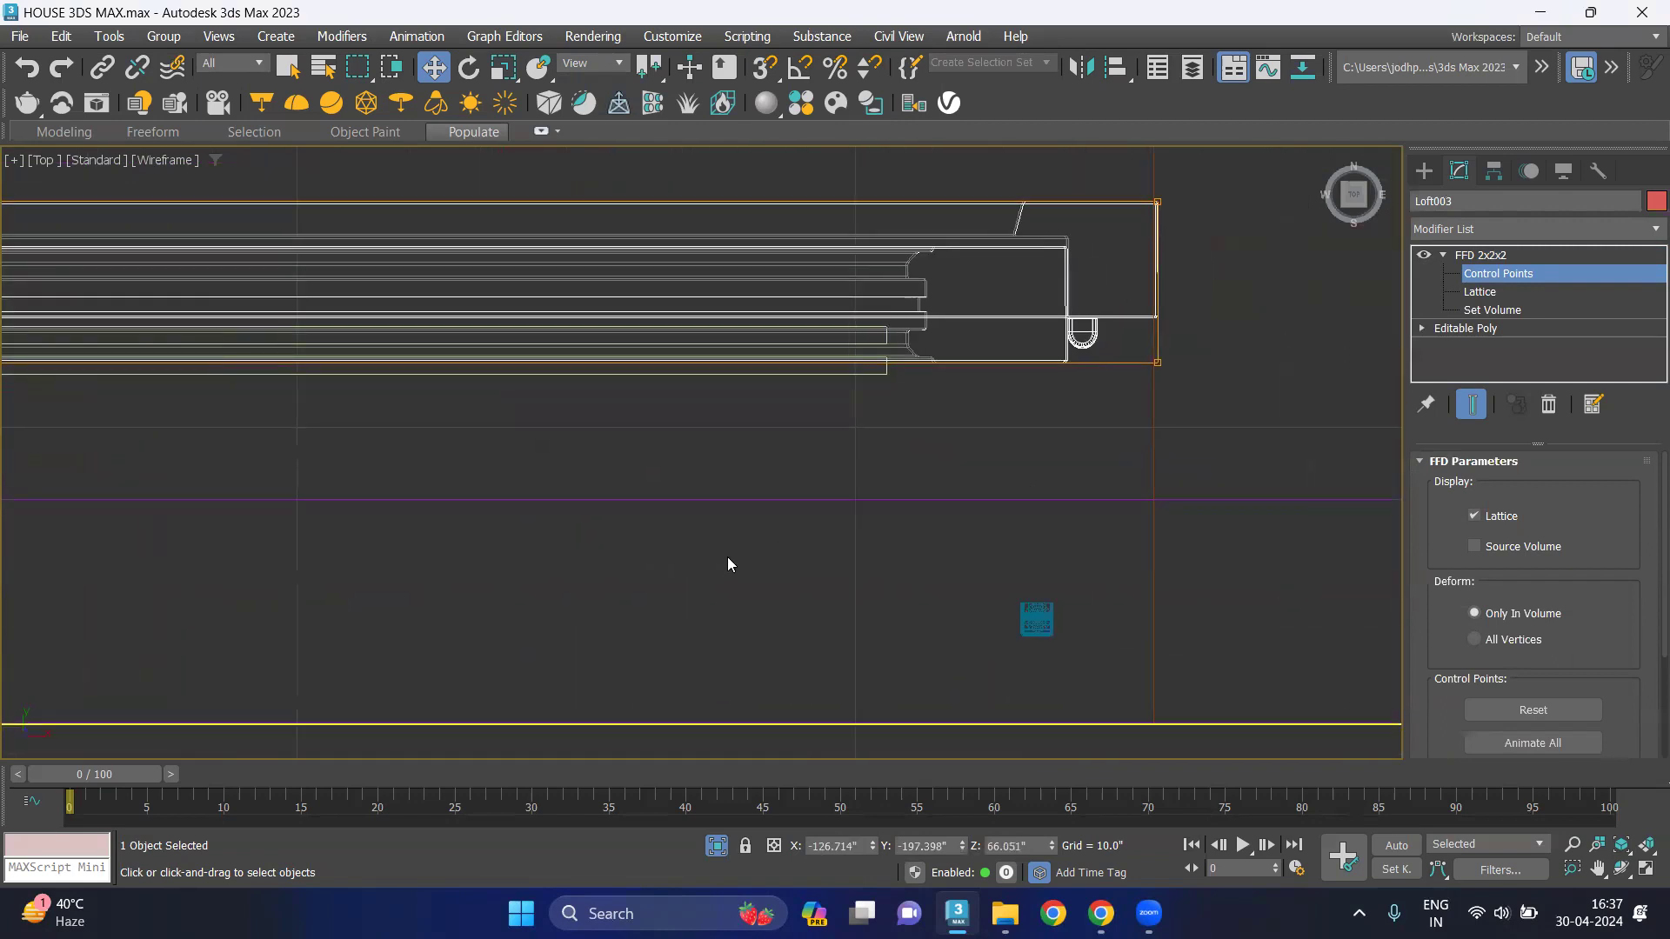
key(f)
middle_drag(430, 602, 719, 475)
scroll(590, 520, up, 2)
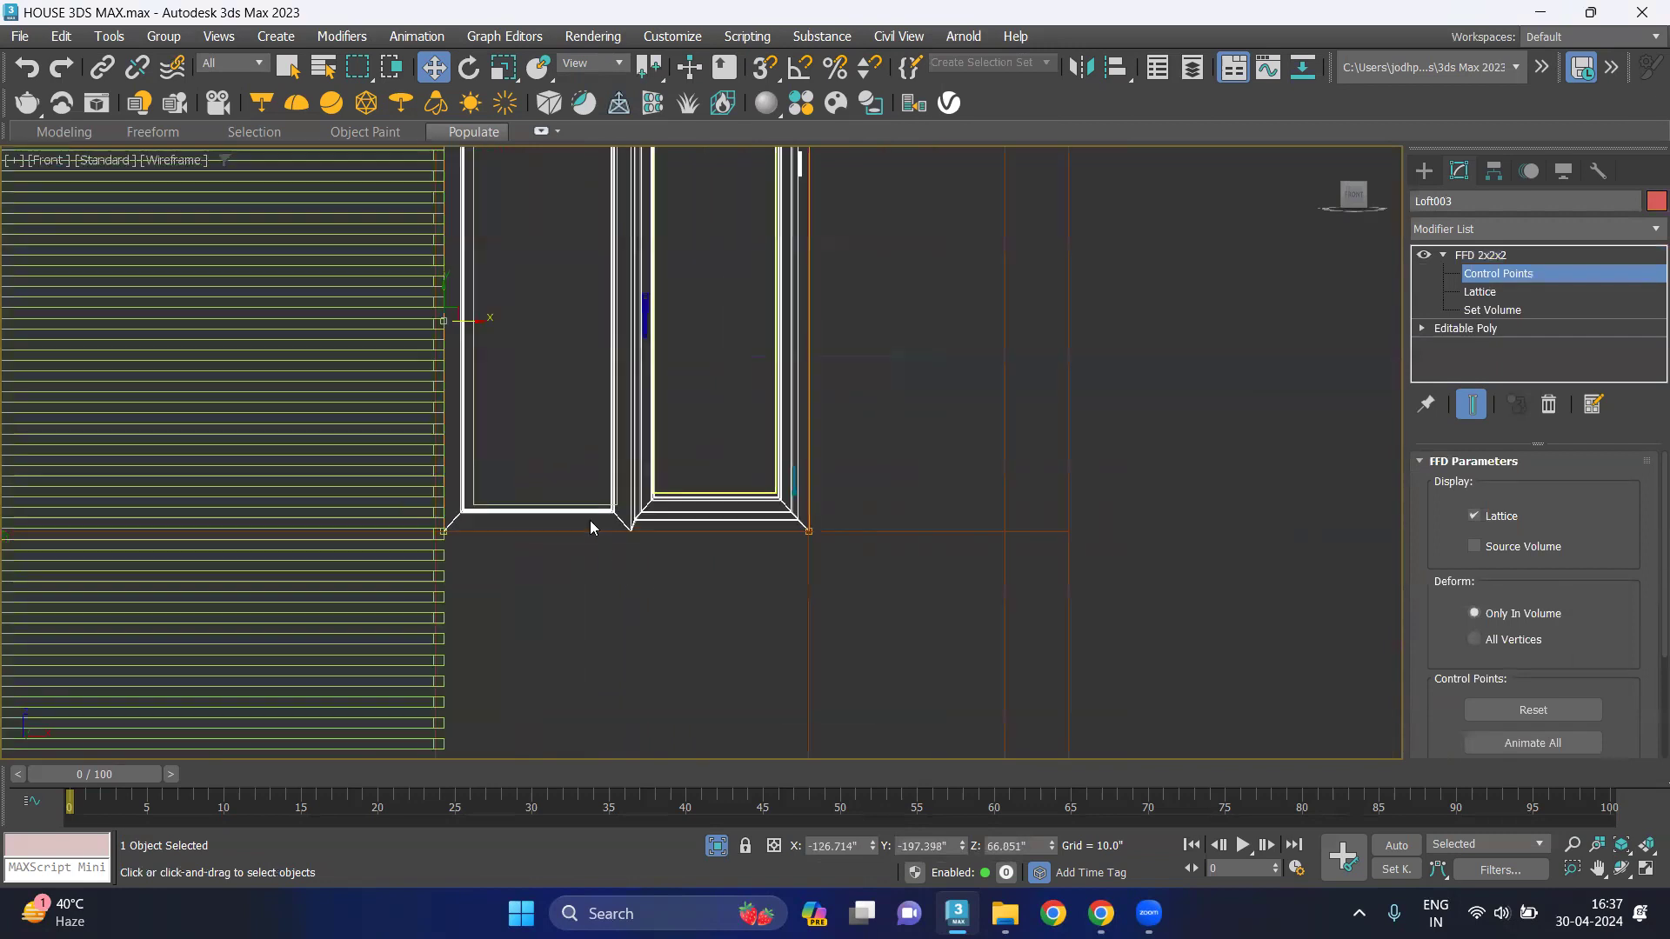
scroll(627, 576, up, 3)
scroll(628, 572, up, 1)
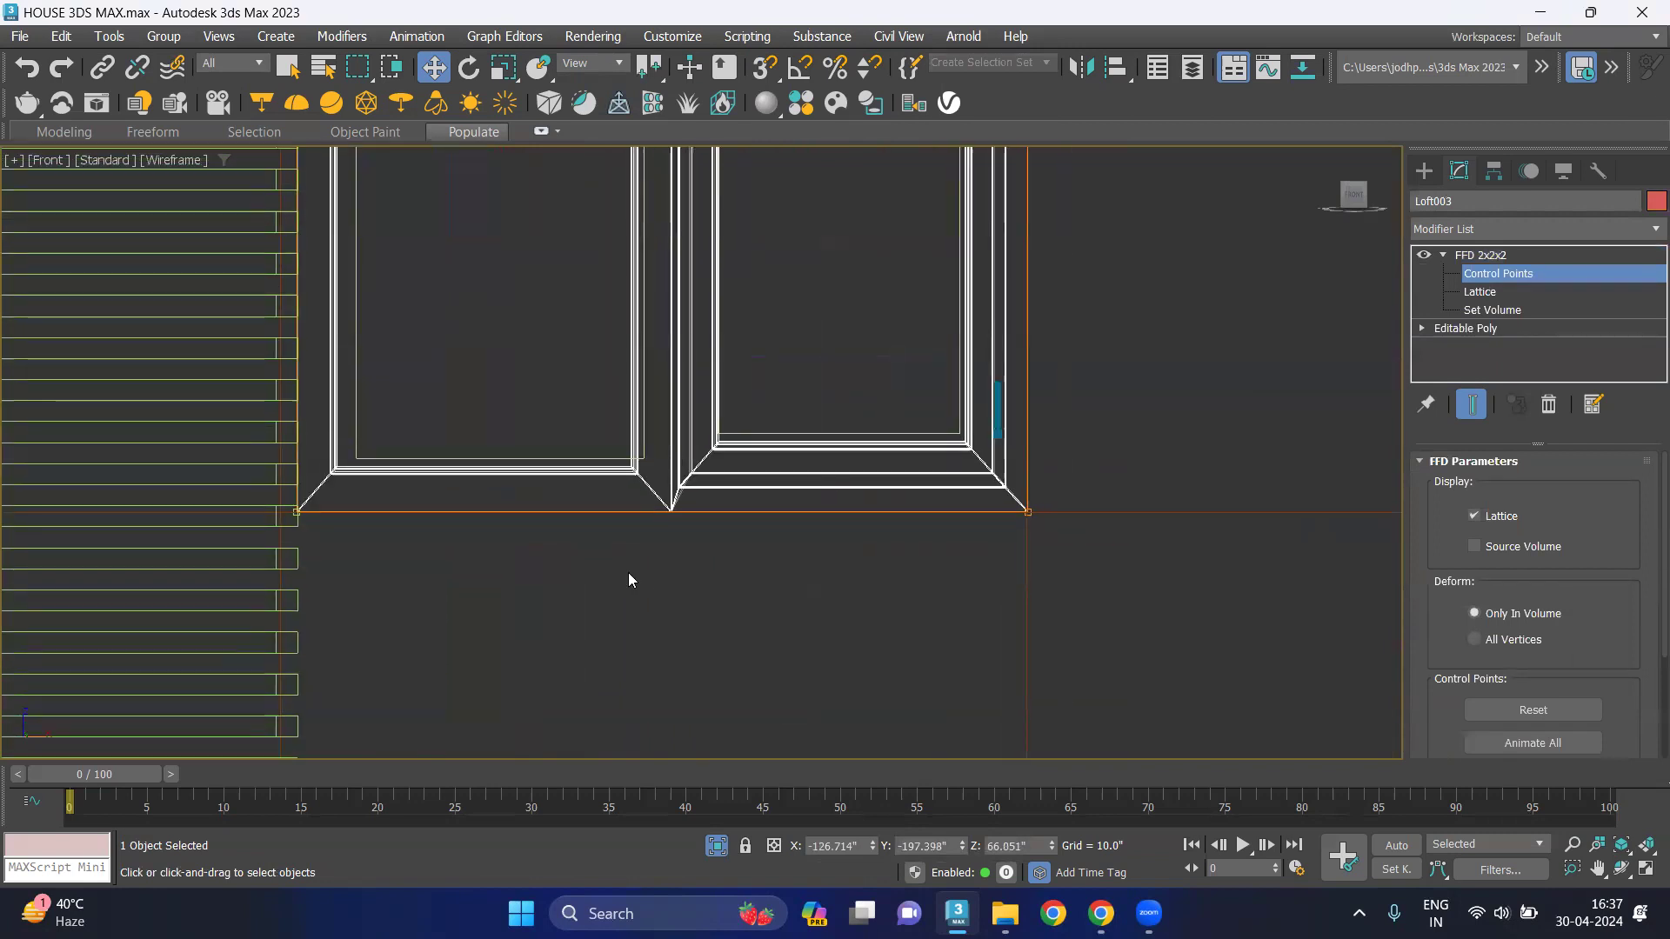
key(p)
scroll(764, 592, down, 2)
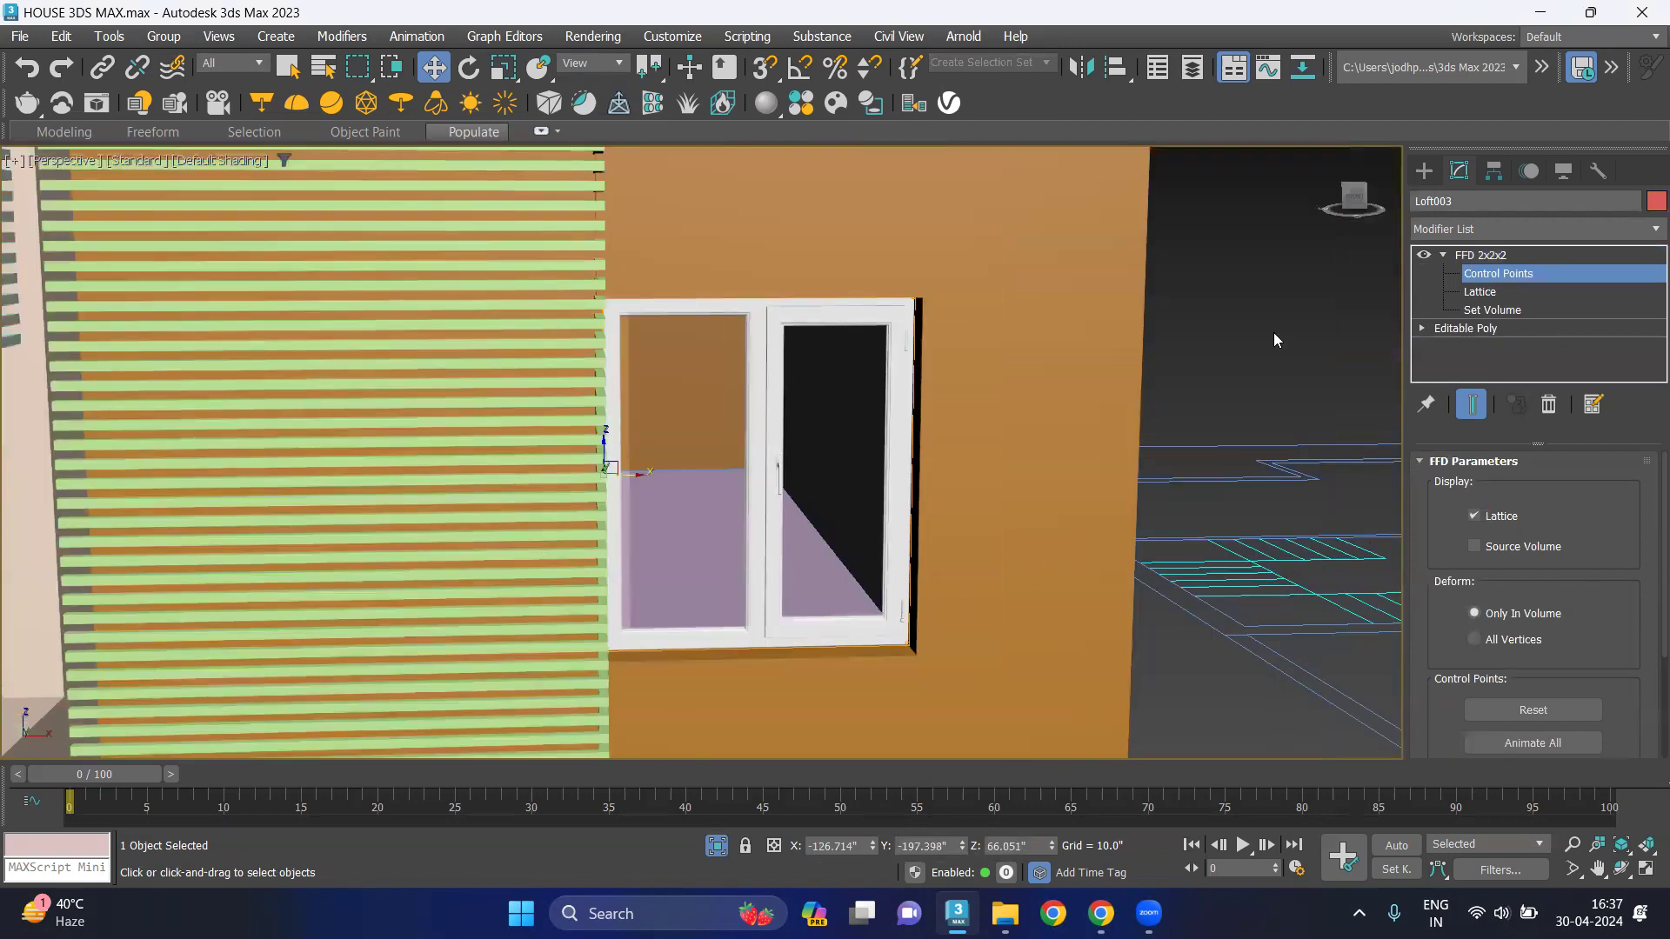
Deselect the frame, unhide all upper-storey objects and orbit above the house.
click(1192, 339)
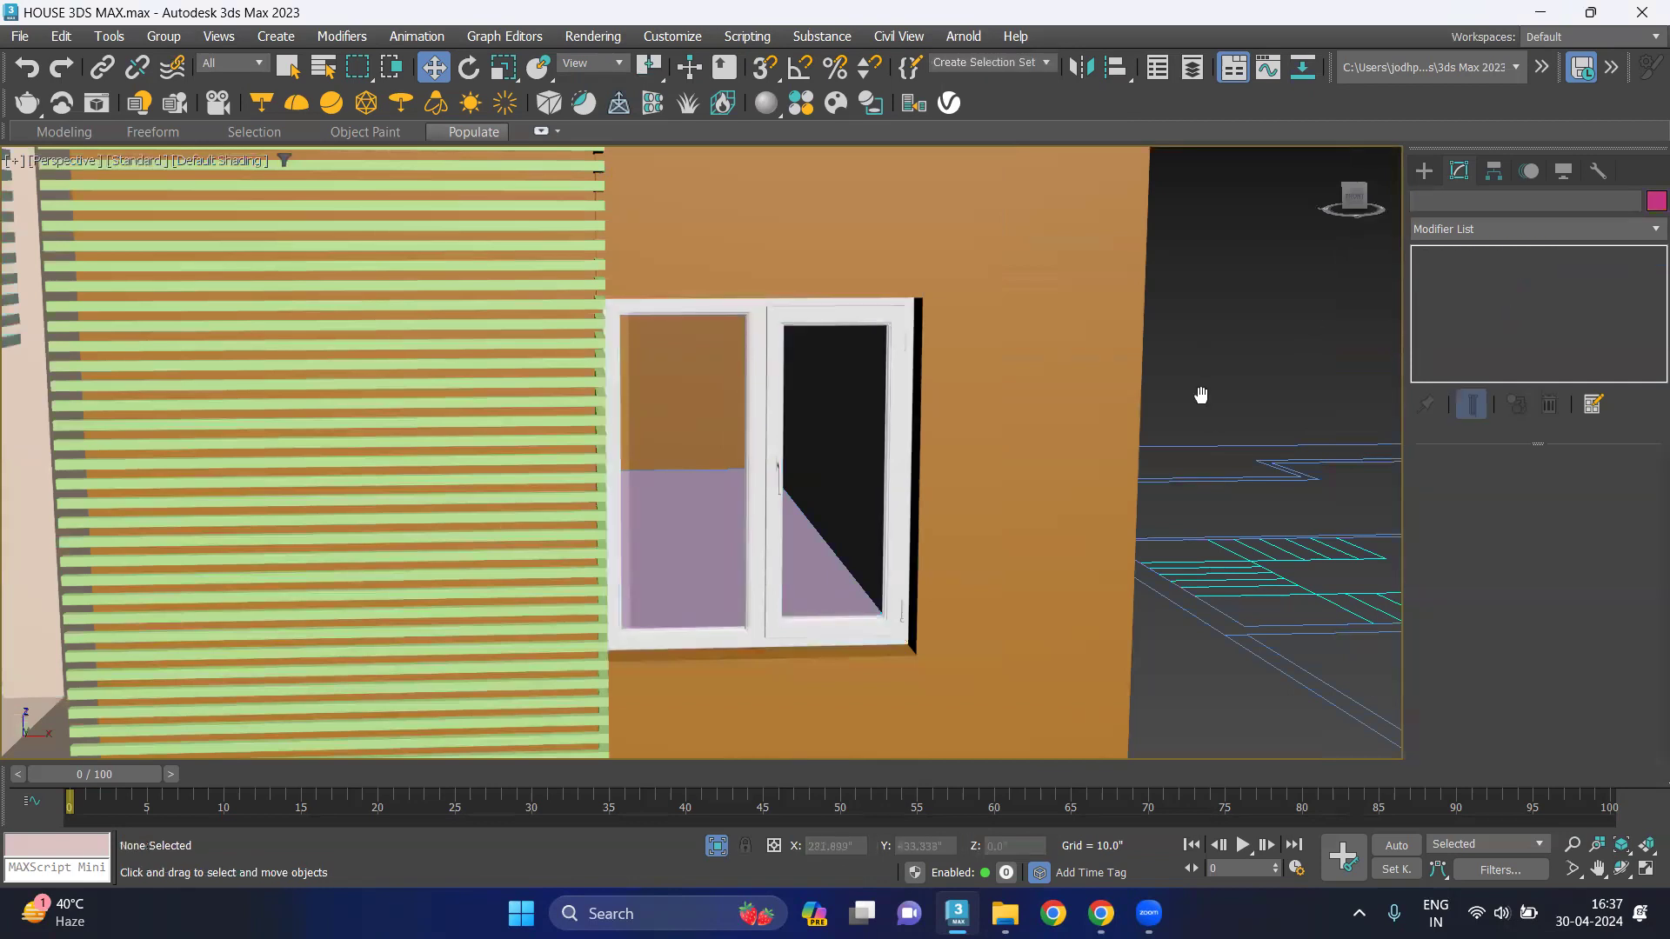
middle_drag(1202, 395, 783, 418)
scroll(783, 418, down, 3)
scroll(1084, 351, up, 1)
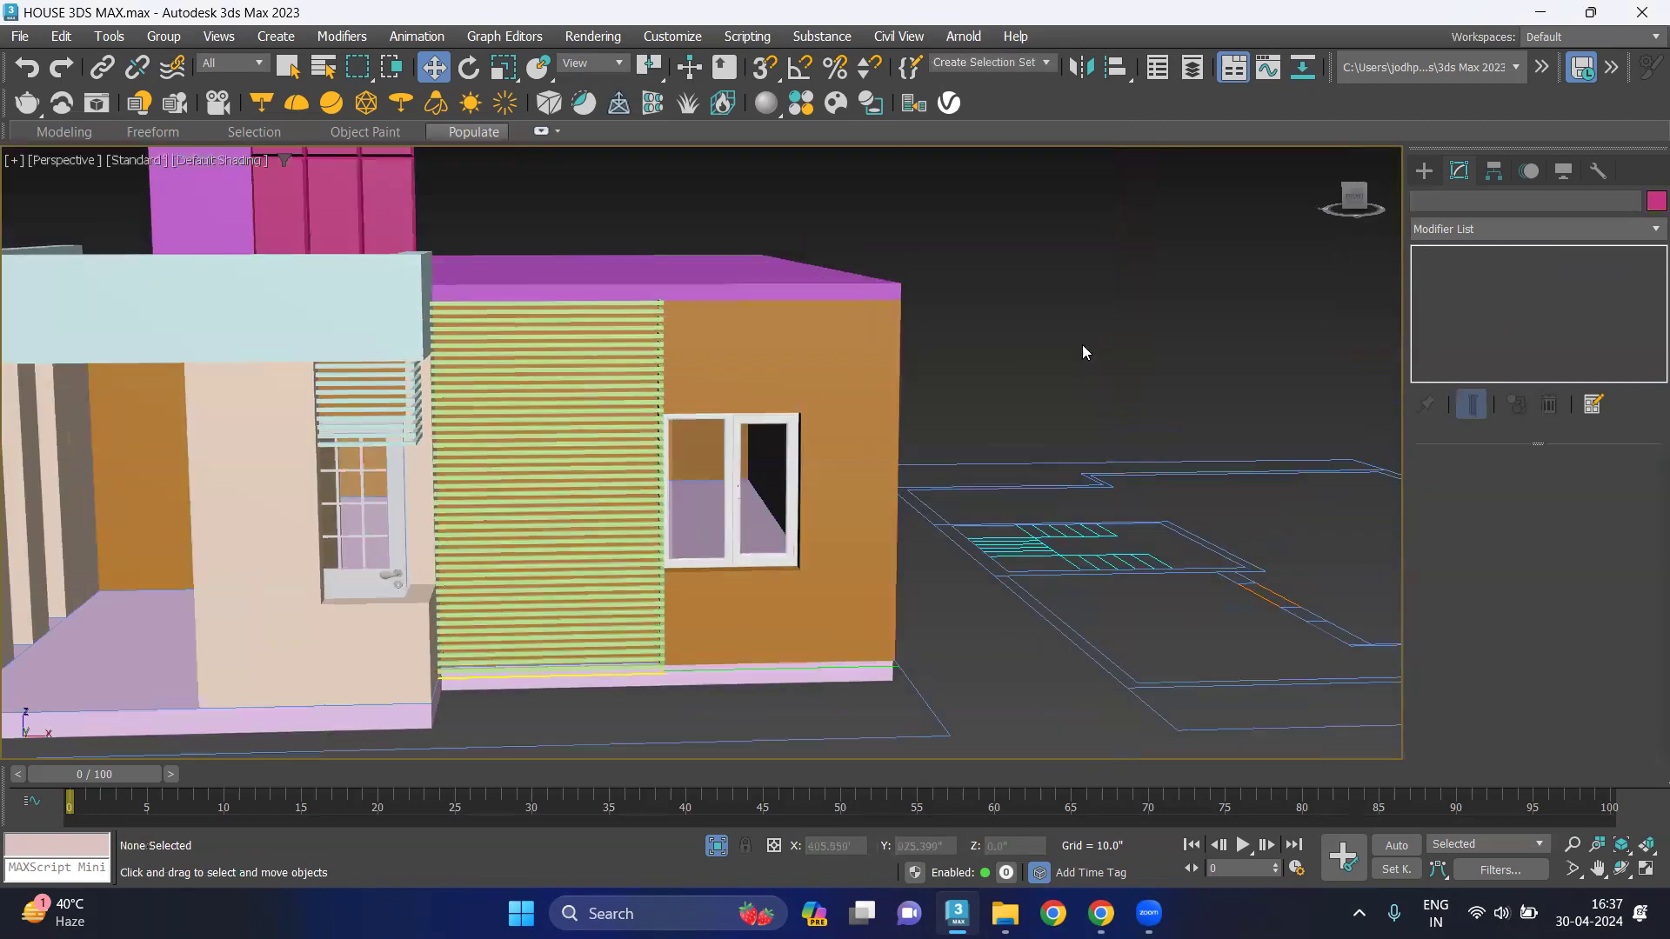
right_click(1076, 337)
click(1126, 233)
scroll(885, 604, down, 2)
mouse_move(1012, 345)
alt+middle_down()
mouse_move(904, 394)
mouse_move(1131, 582)
alt+middle_up()
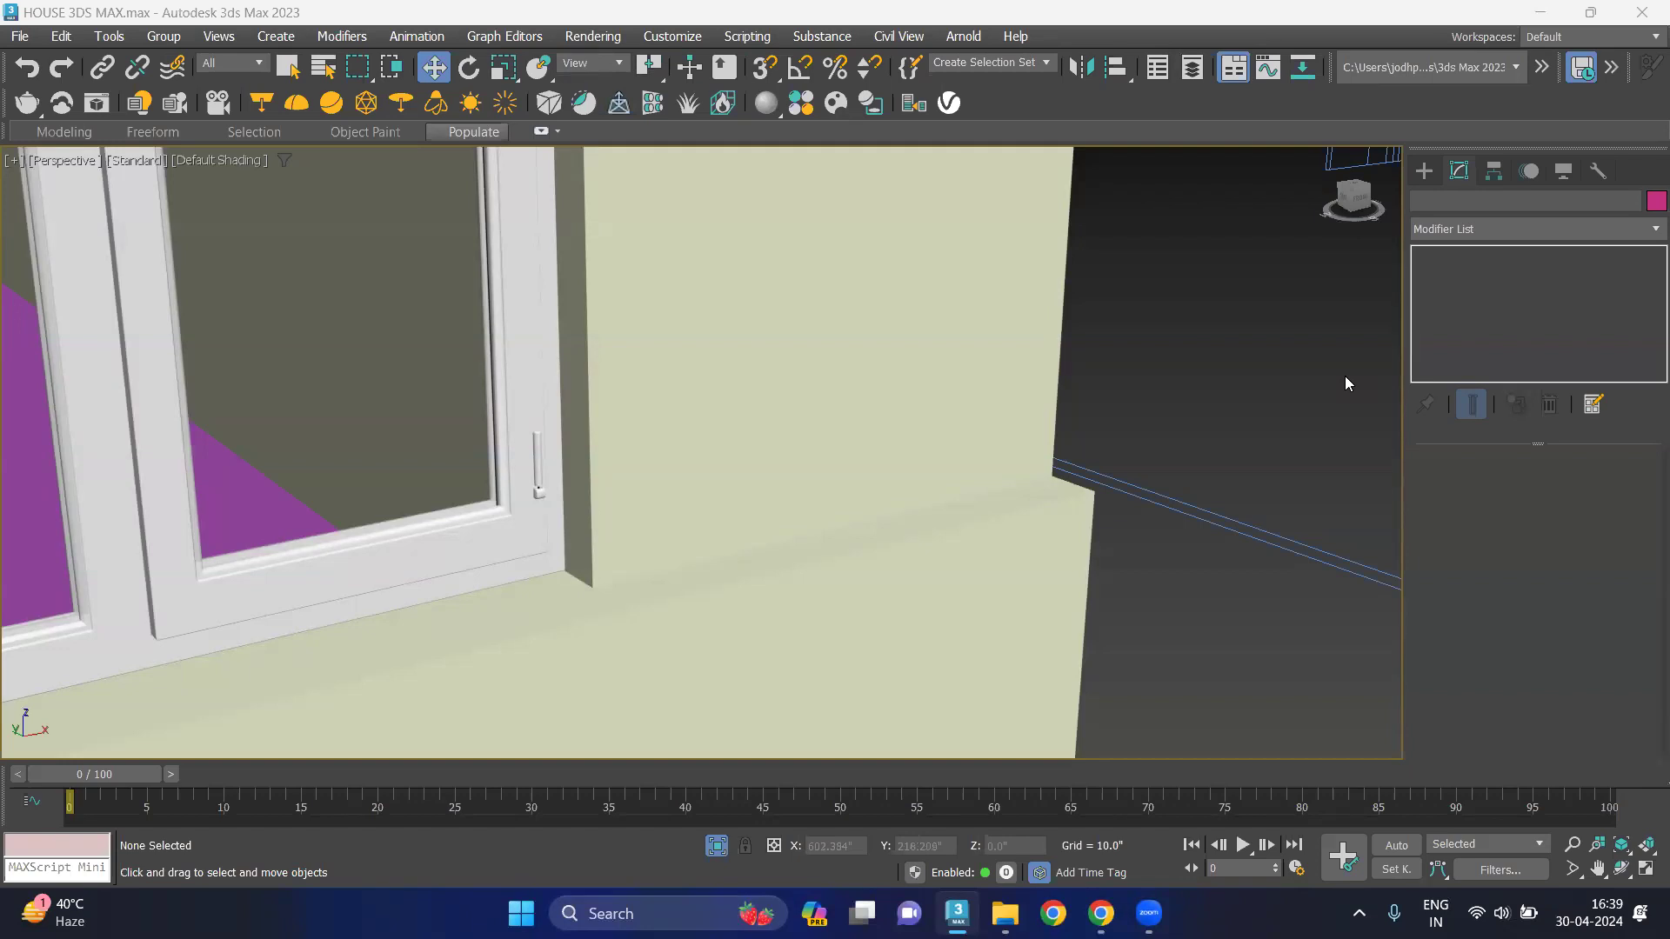
scroll(1313, 397, down, 10)
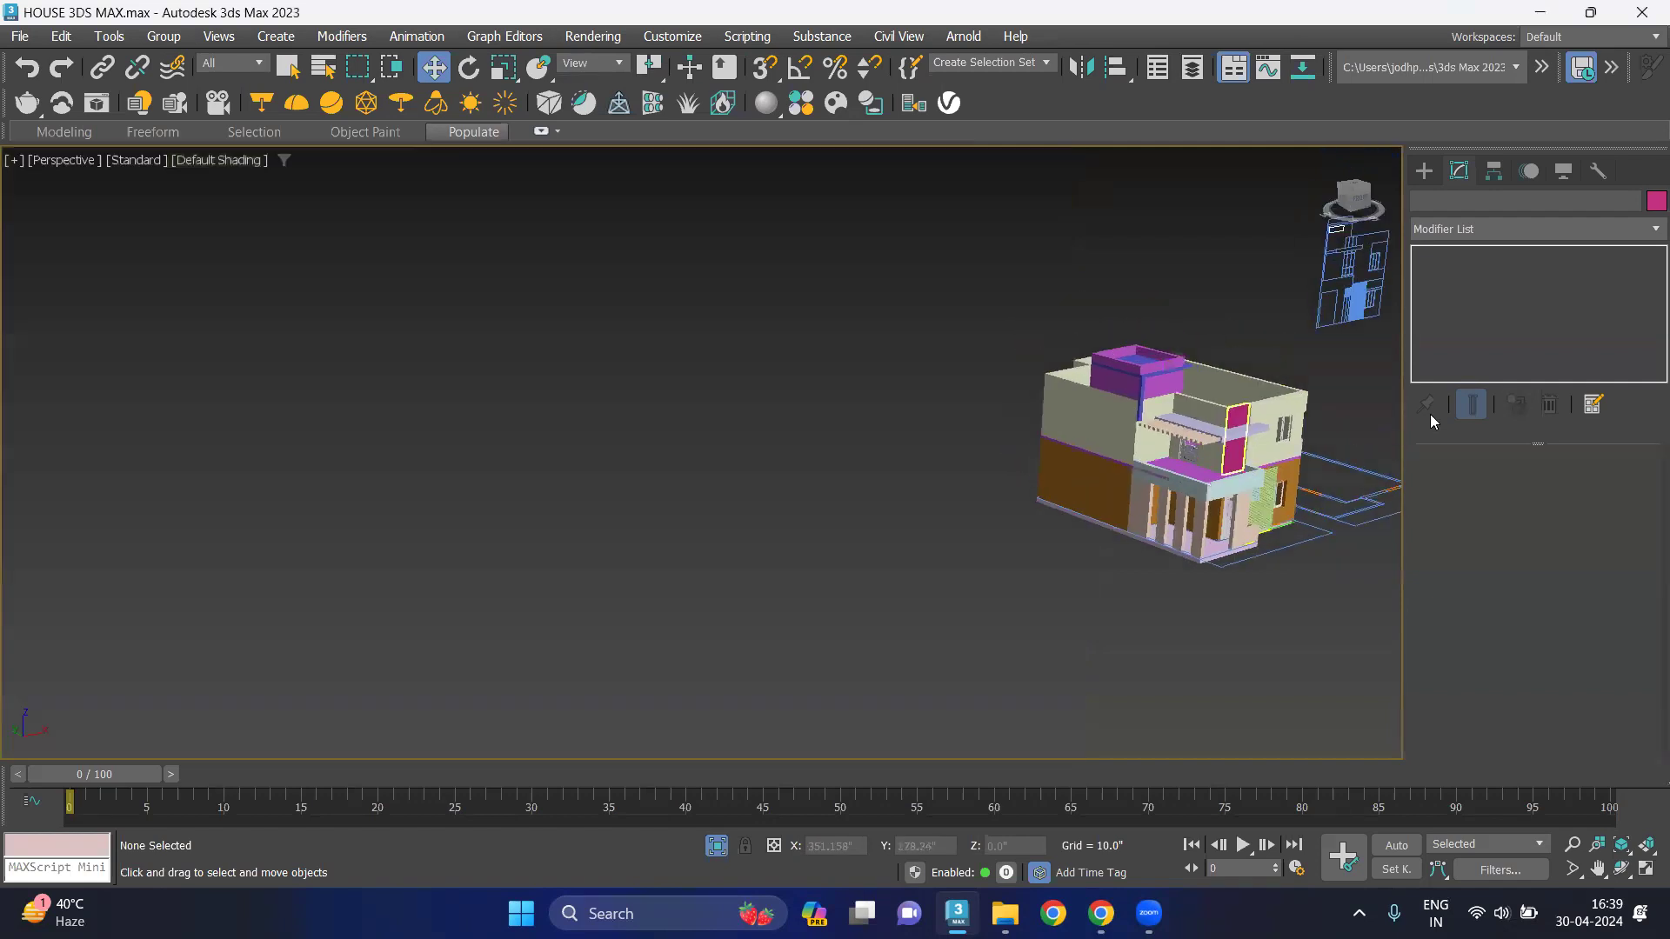
scroll(1196, 452, up, 5)
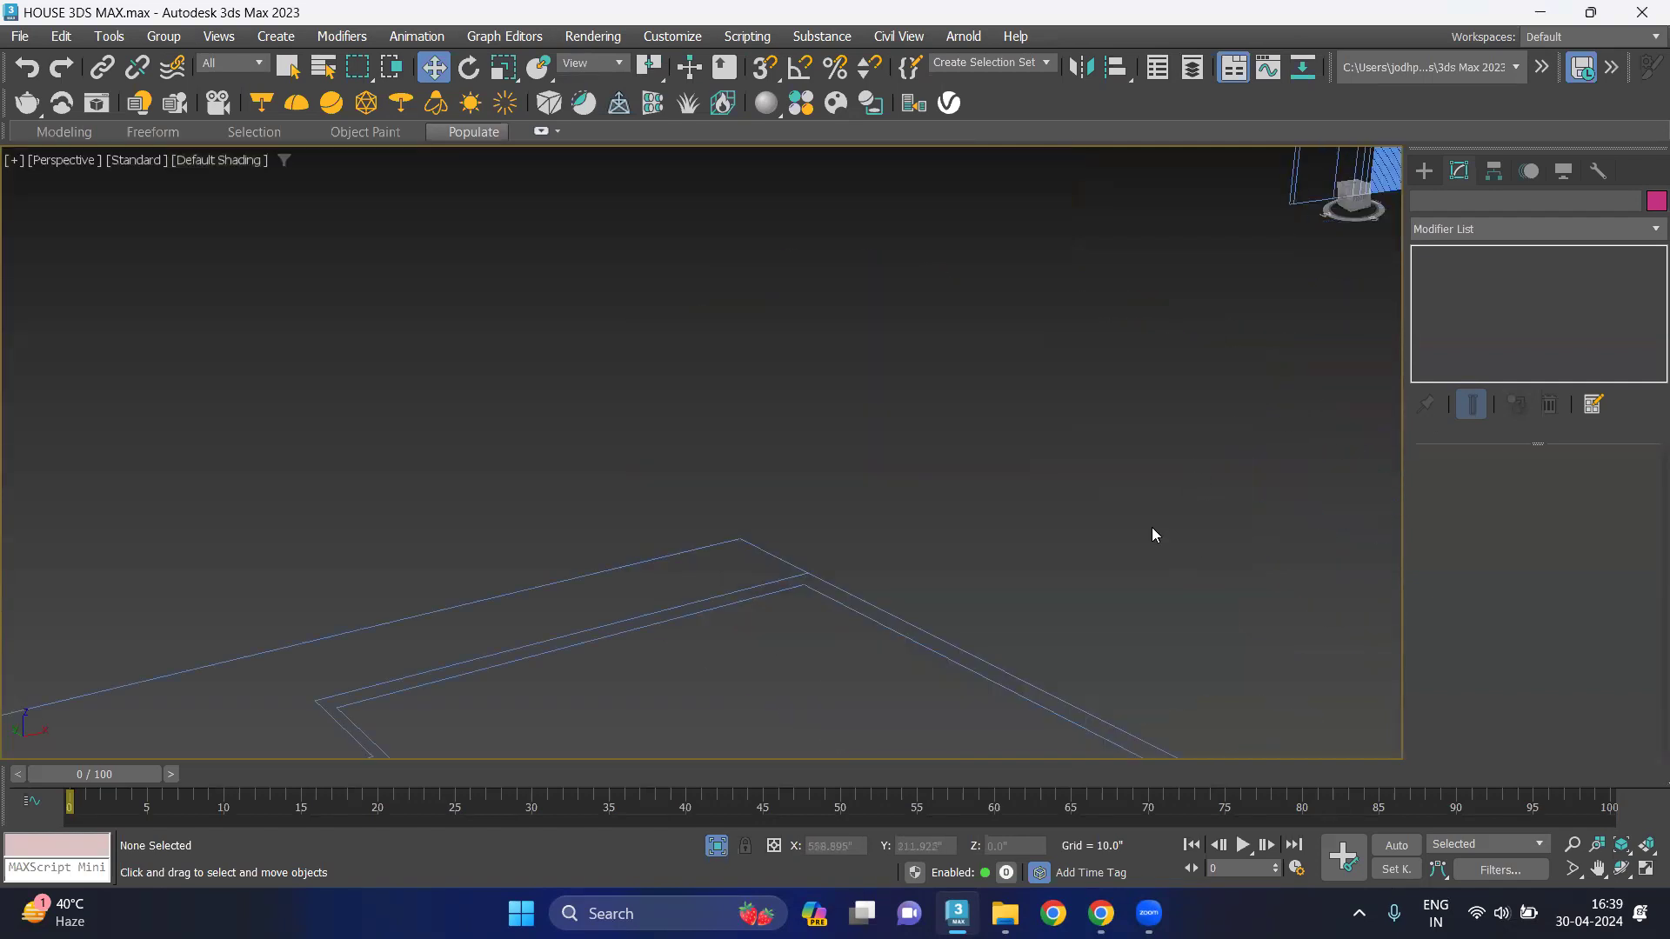
scroll(1152, 527, down, 3)
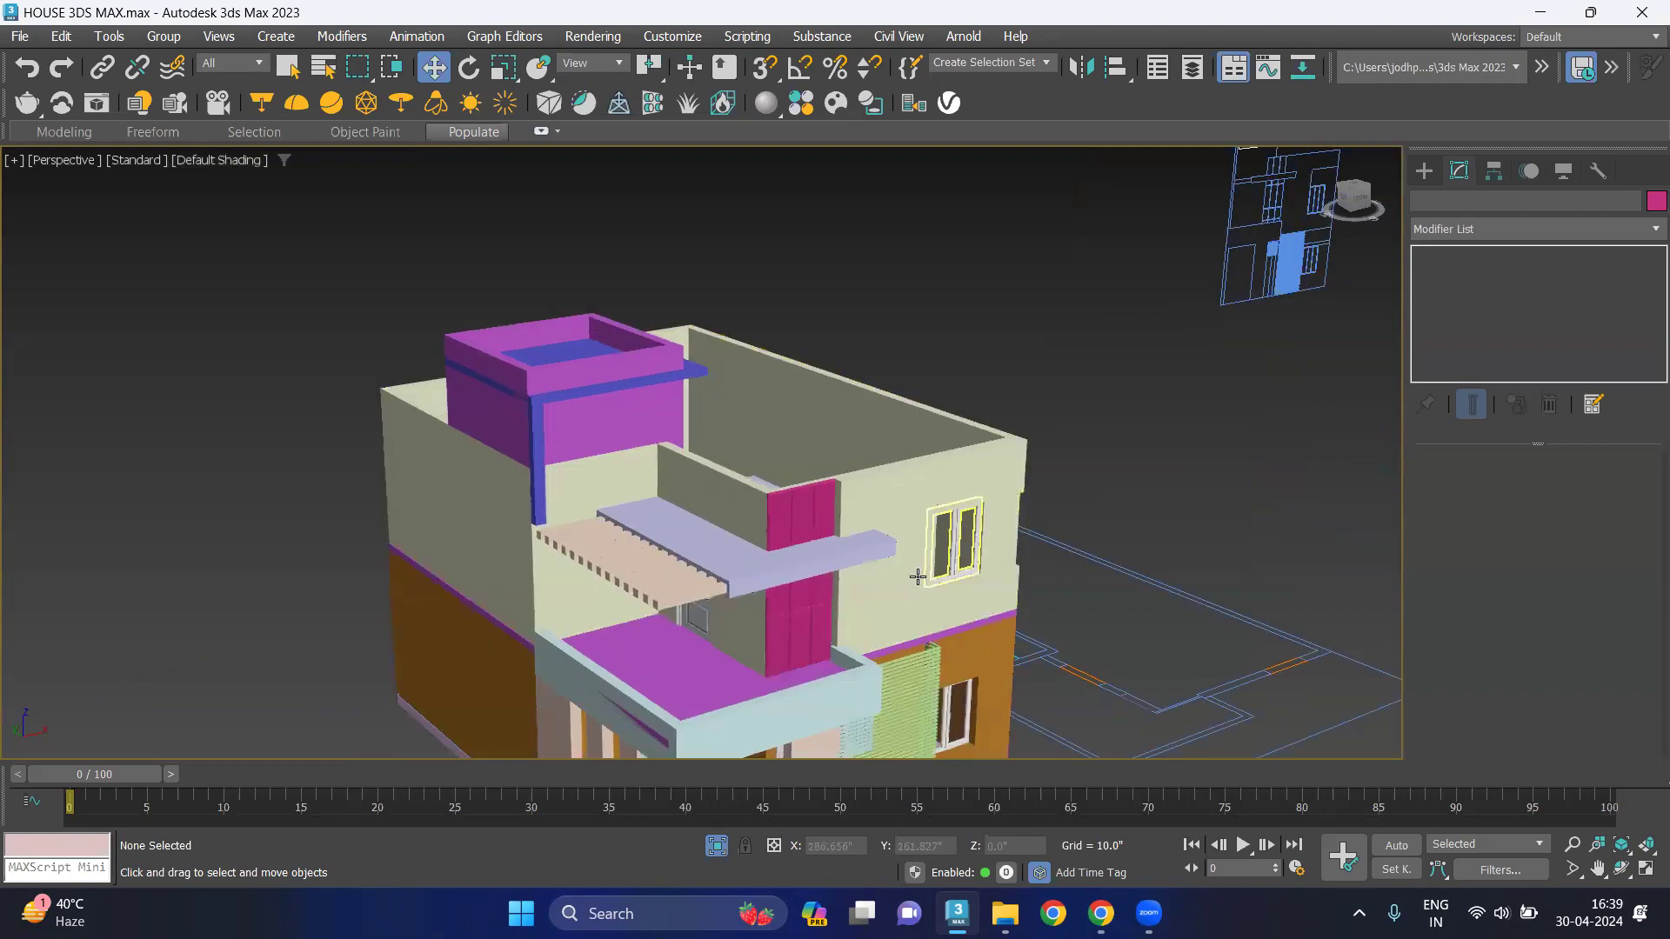
scroll(953, 574, up, 2)
scroll(1014, 525, up, 2)
scroll(1013, 525, up, 1)
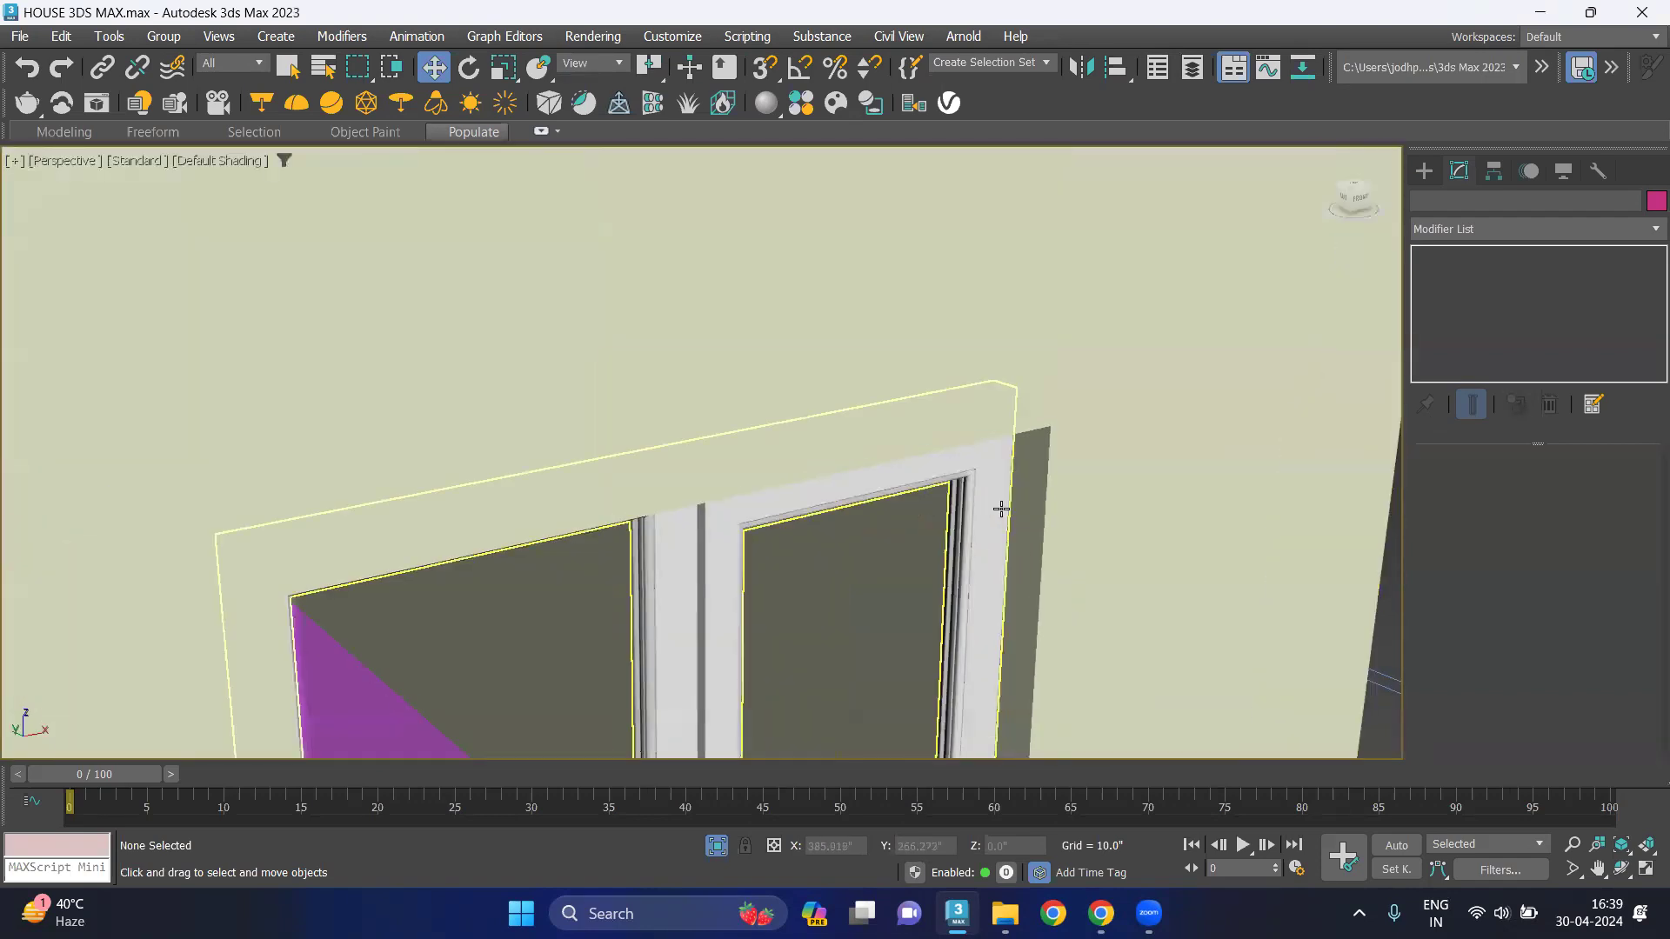
scroll(999, 504, up, 2)
scroll(999, 496, up, 2)
scroll(998, 418, up, 1)
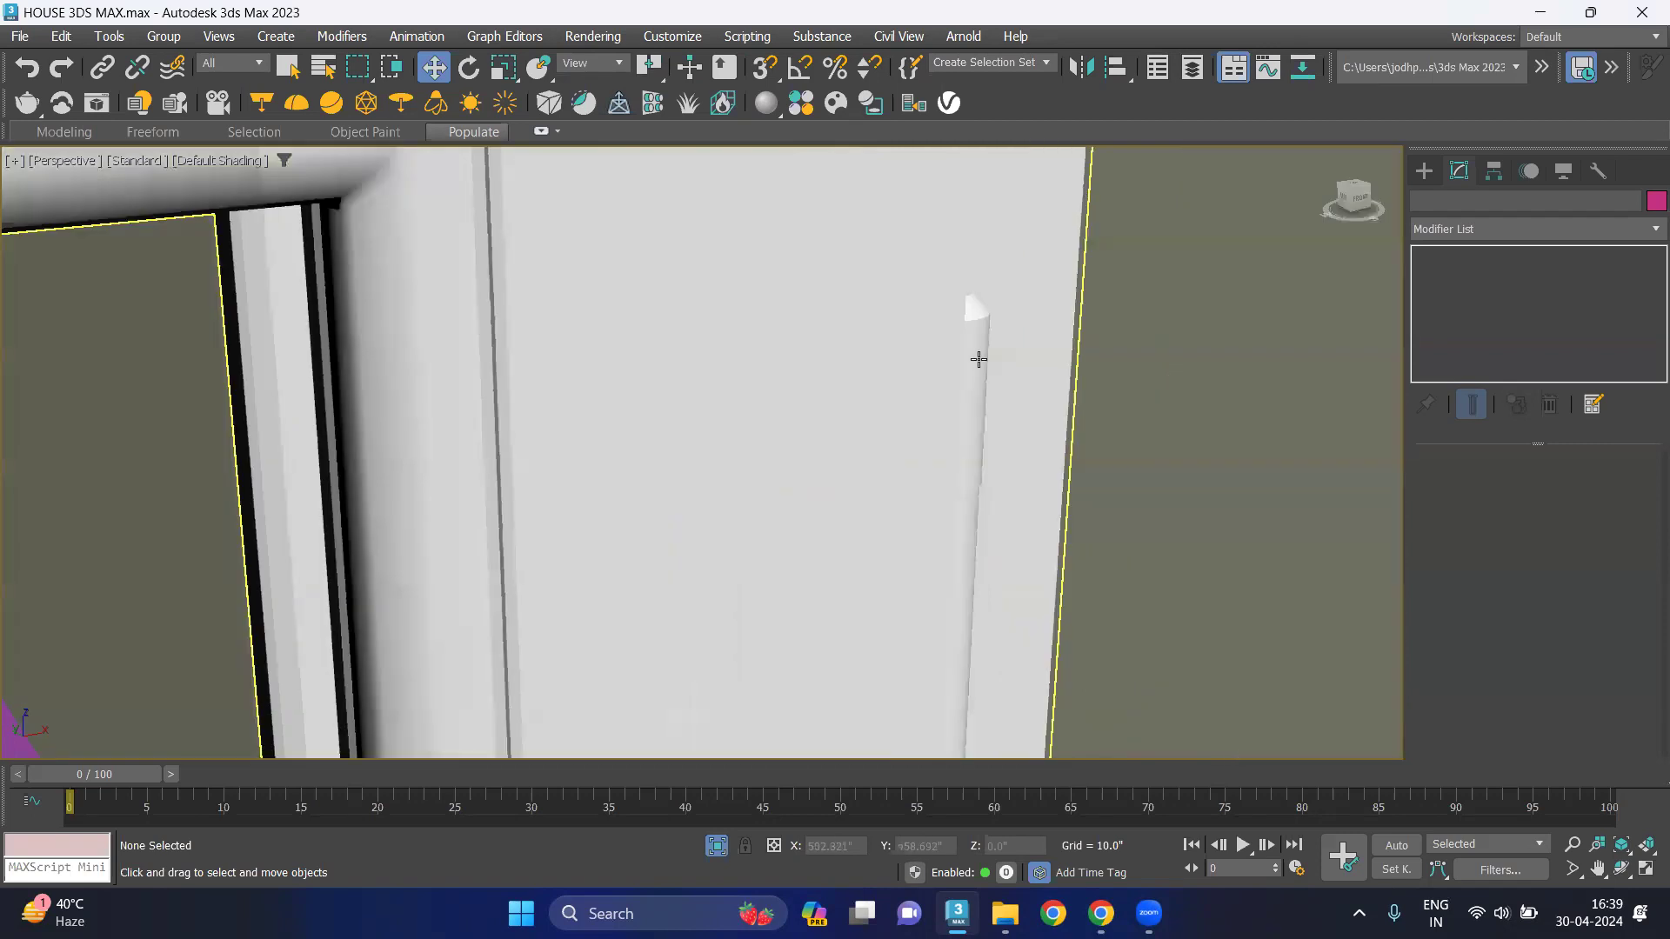
scroll(977, 357, down, 1)
scroll(978, 366, down, 1)
scroll(978, 366, down, 2)
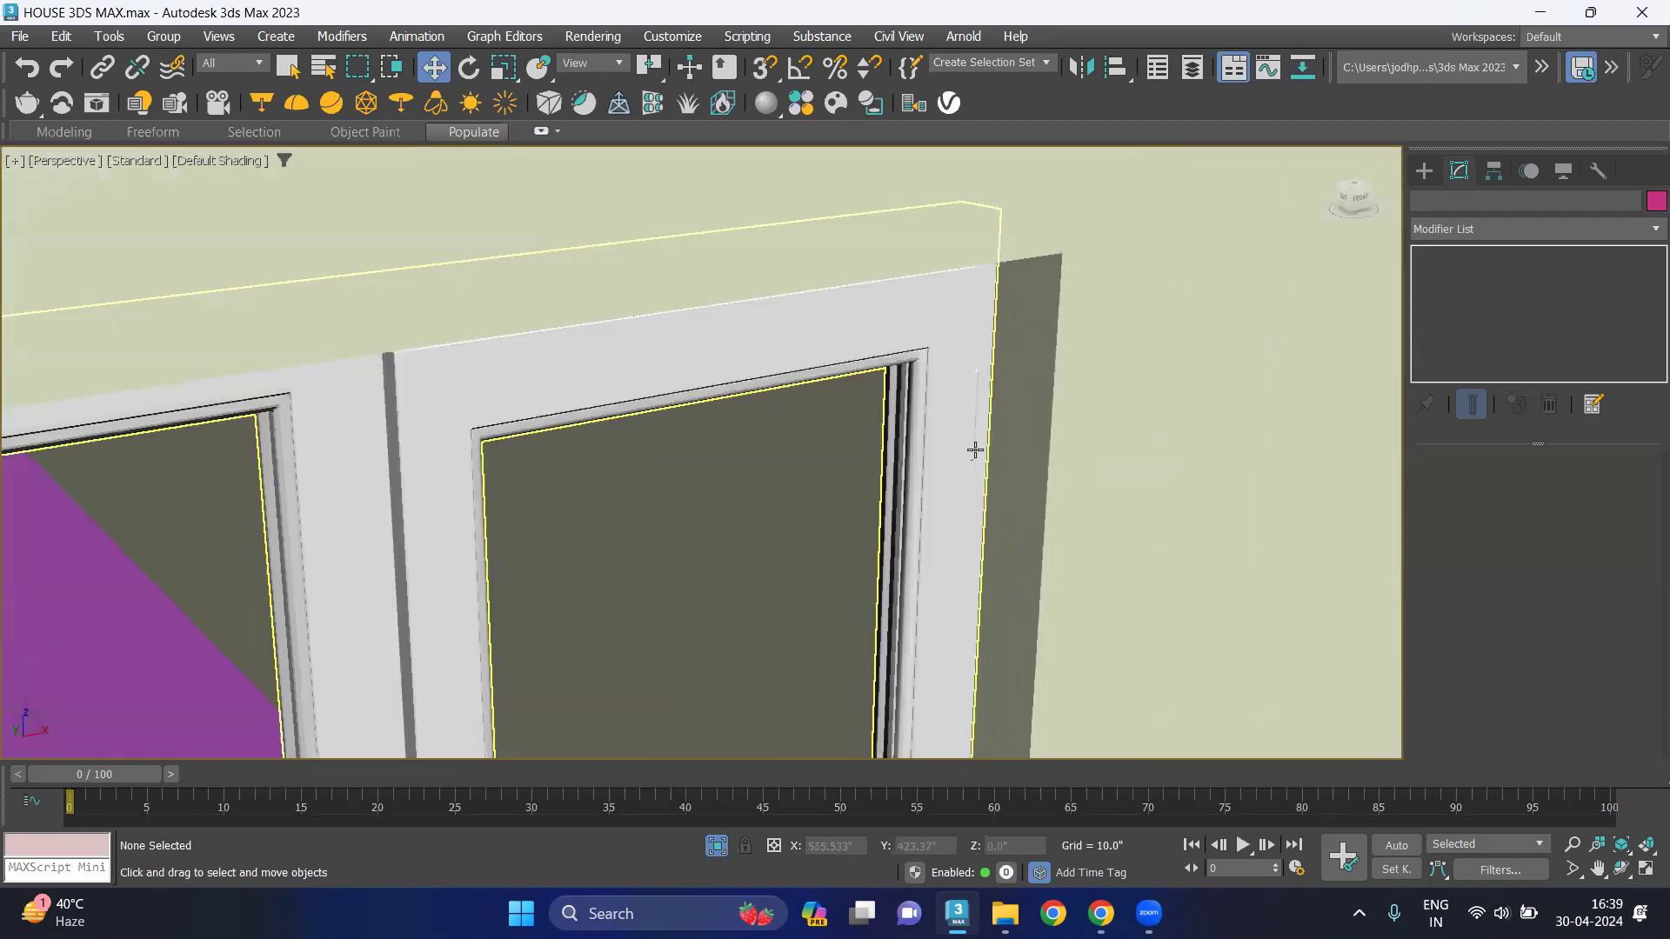
scroll(1000, 462, up, 1)
scroll(960, 349, up, 1)
scroll(961, 418, down, 2)
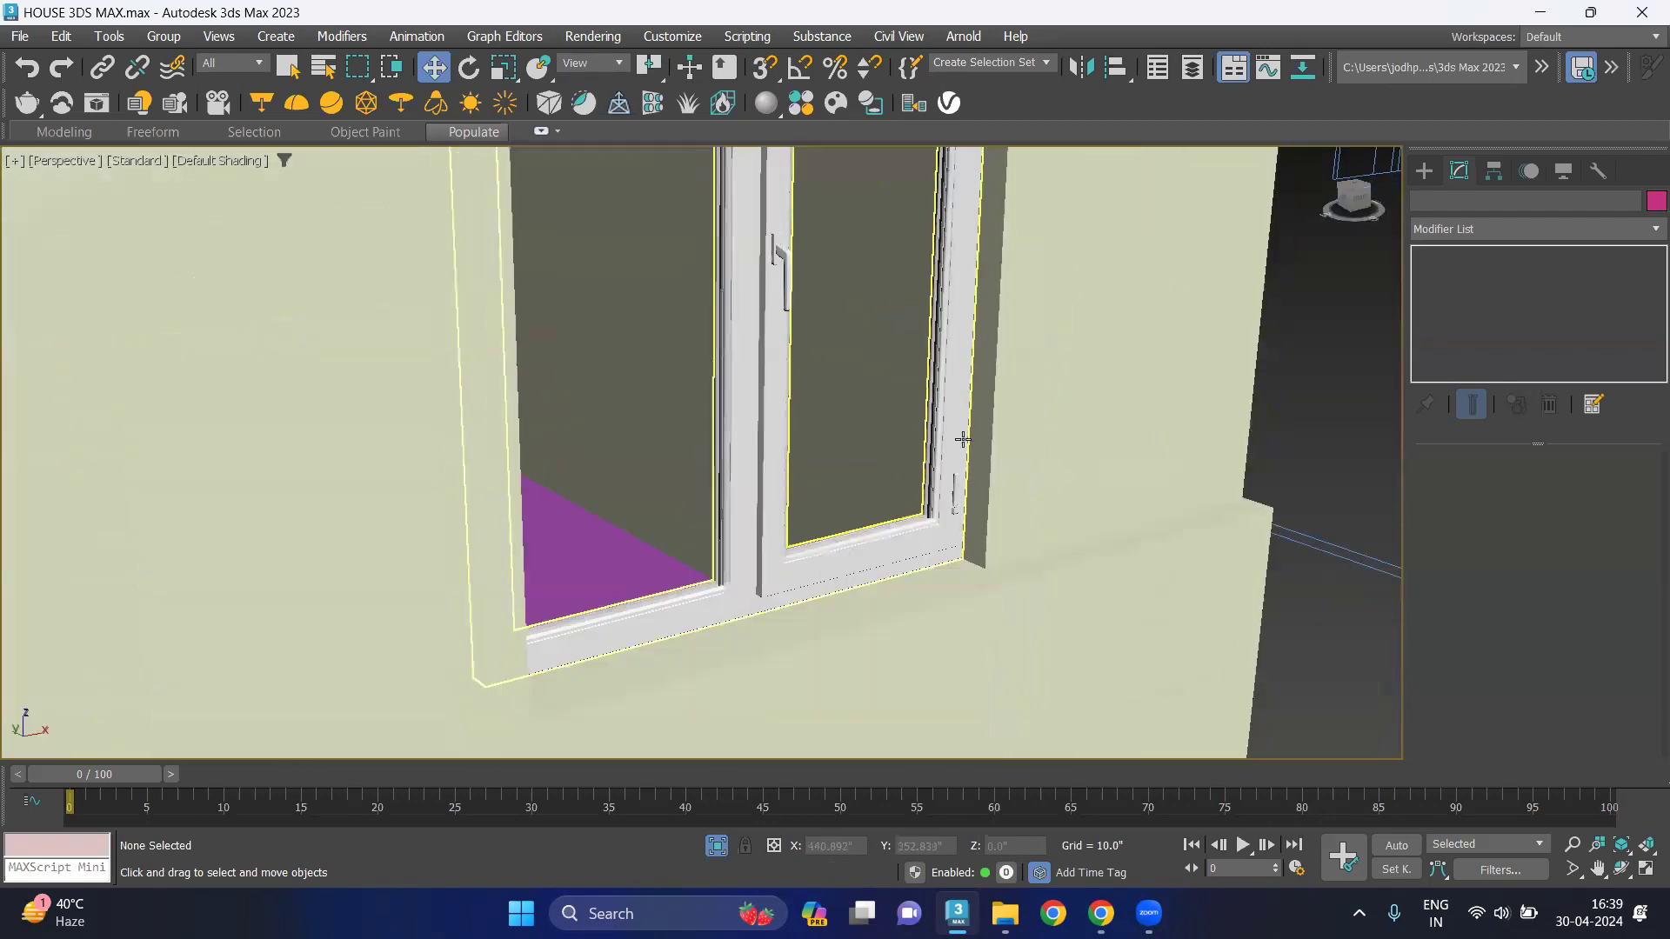
scroll(948, 539, up, 2)
scroll(906, 466, up, 2)
click(906, 467)
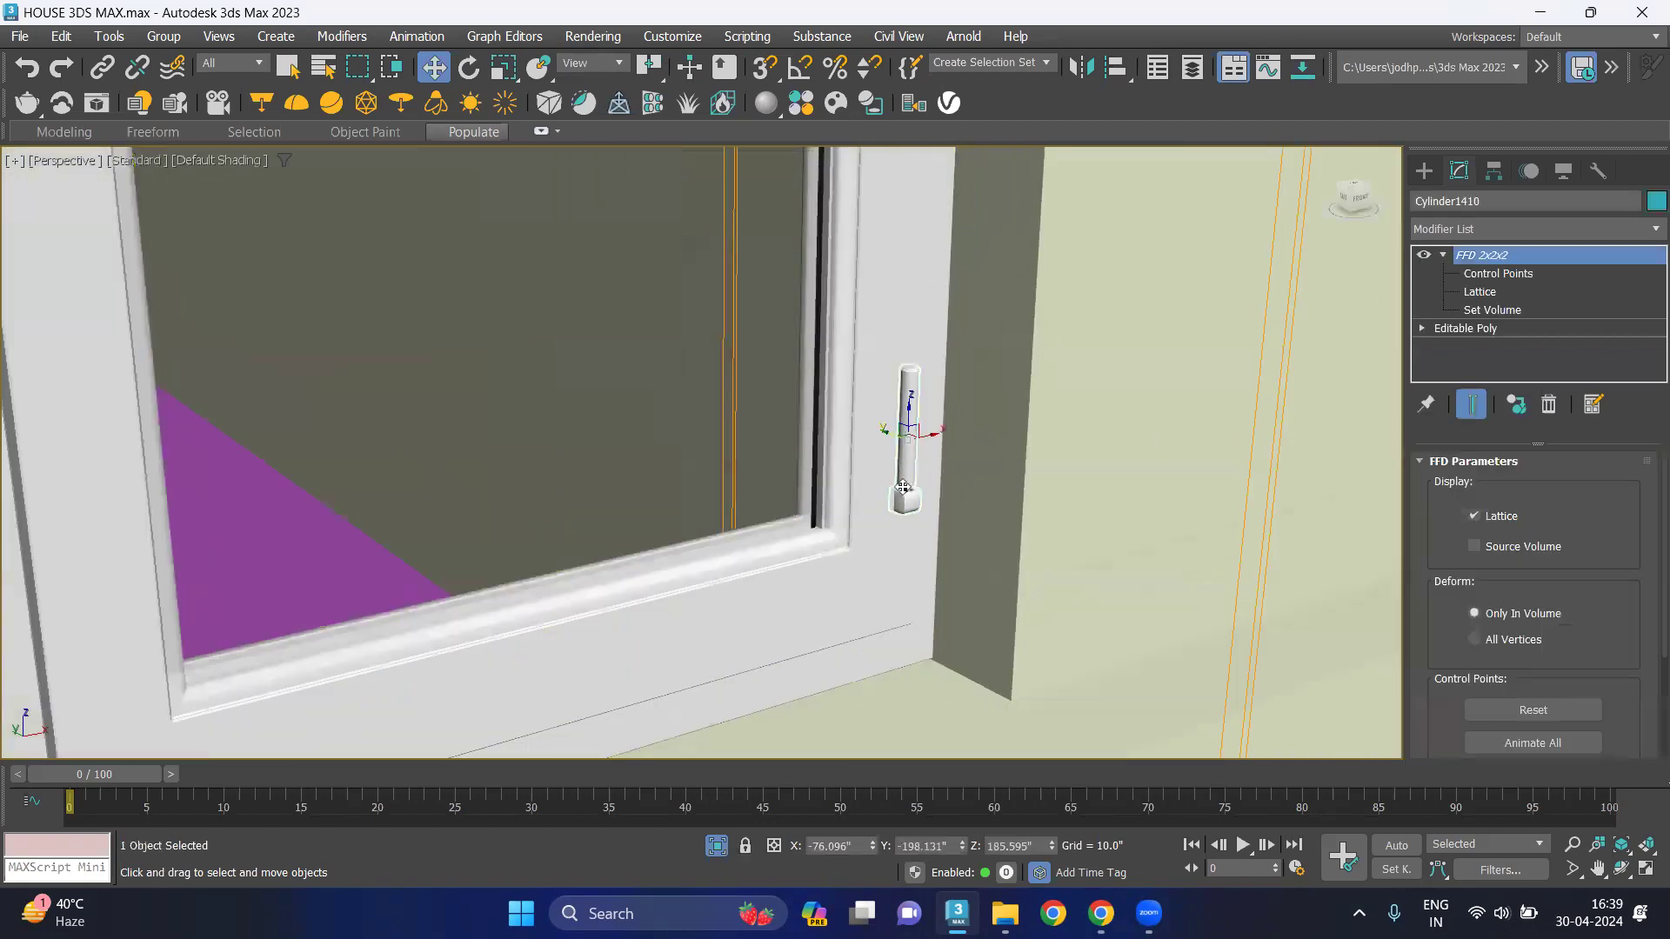
scroll(896, 443, up, 1)
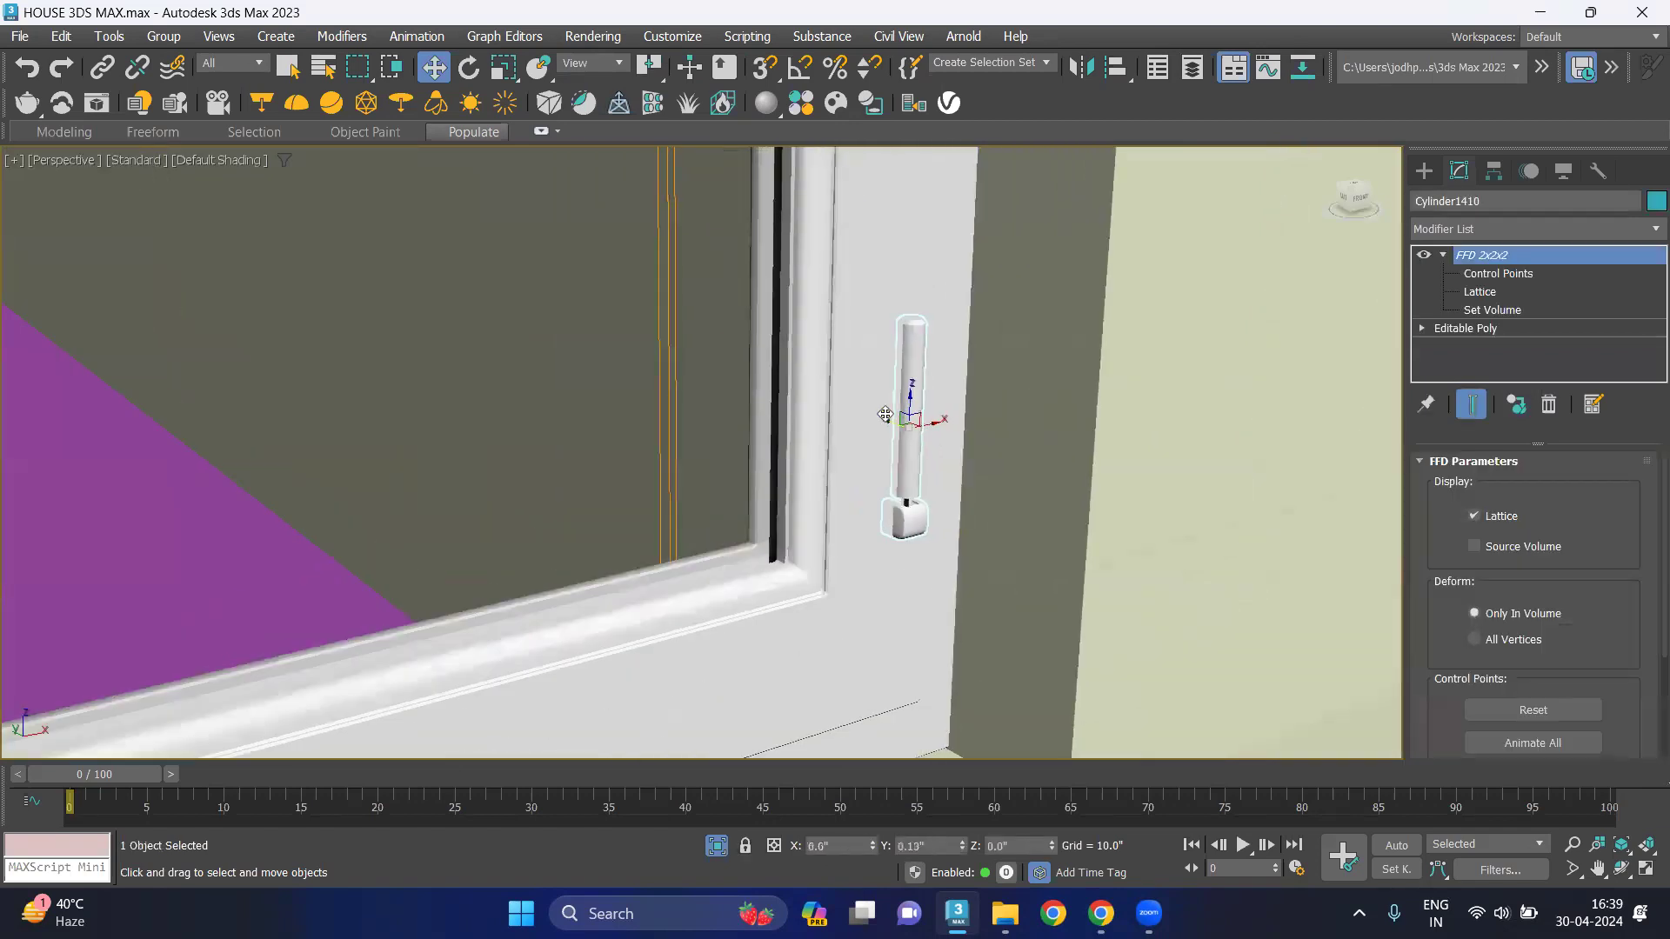
scroll(890, 423, down, 3)
scroll(960, 509, down, 1)
scroll(960, 509, down, 2)
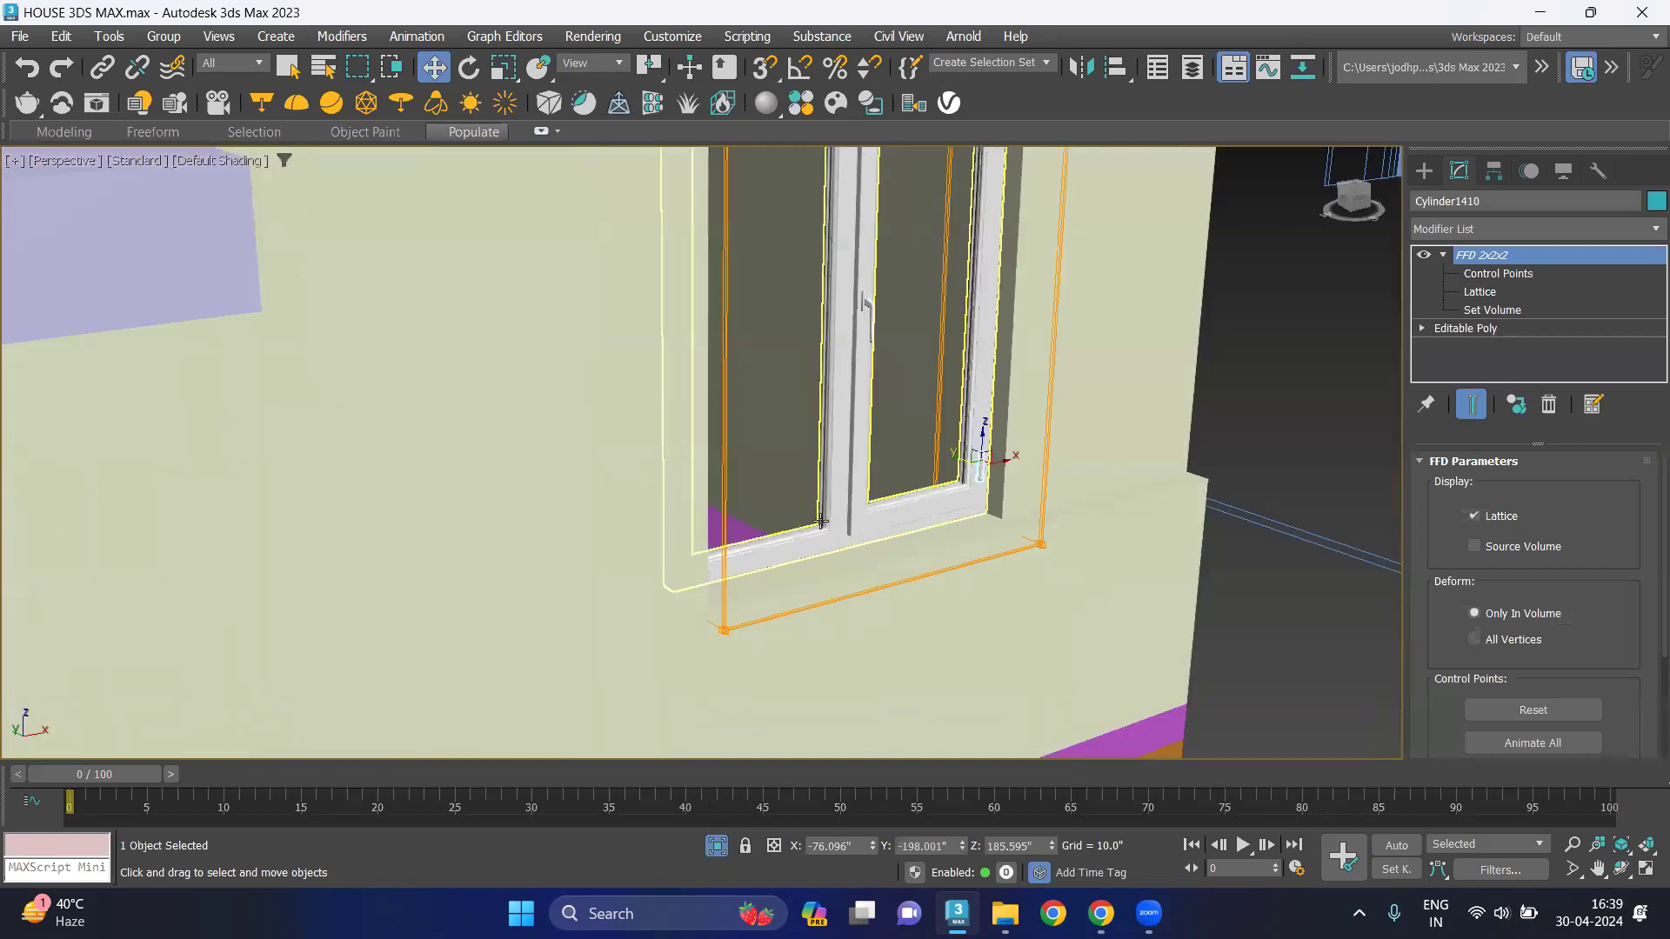
scroll(835, 548, up, 1)
scroll(784, 543, up, 1)
mouse_move(783, 543)
alt+middle_down()
mouse_move(849, 555)
mouse_move(873, 484)
mouse_move(839, 472)
alt+middle_up()
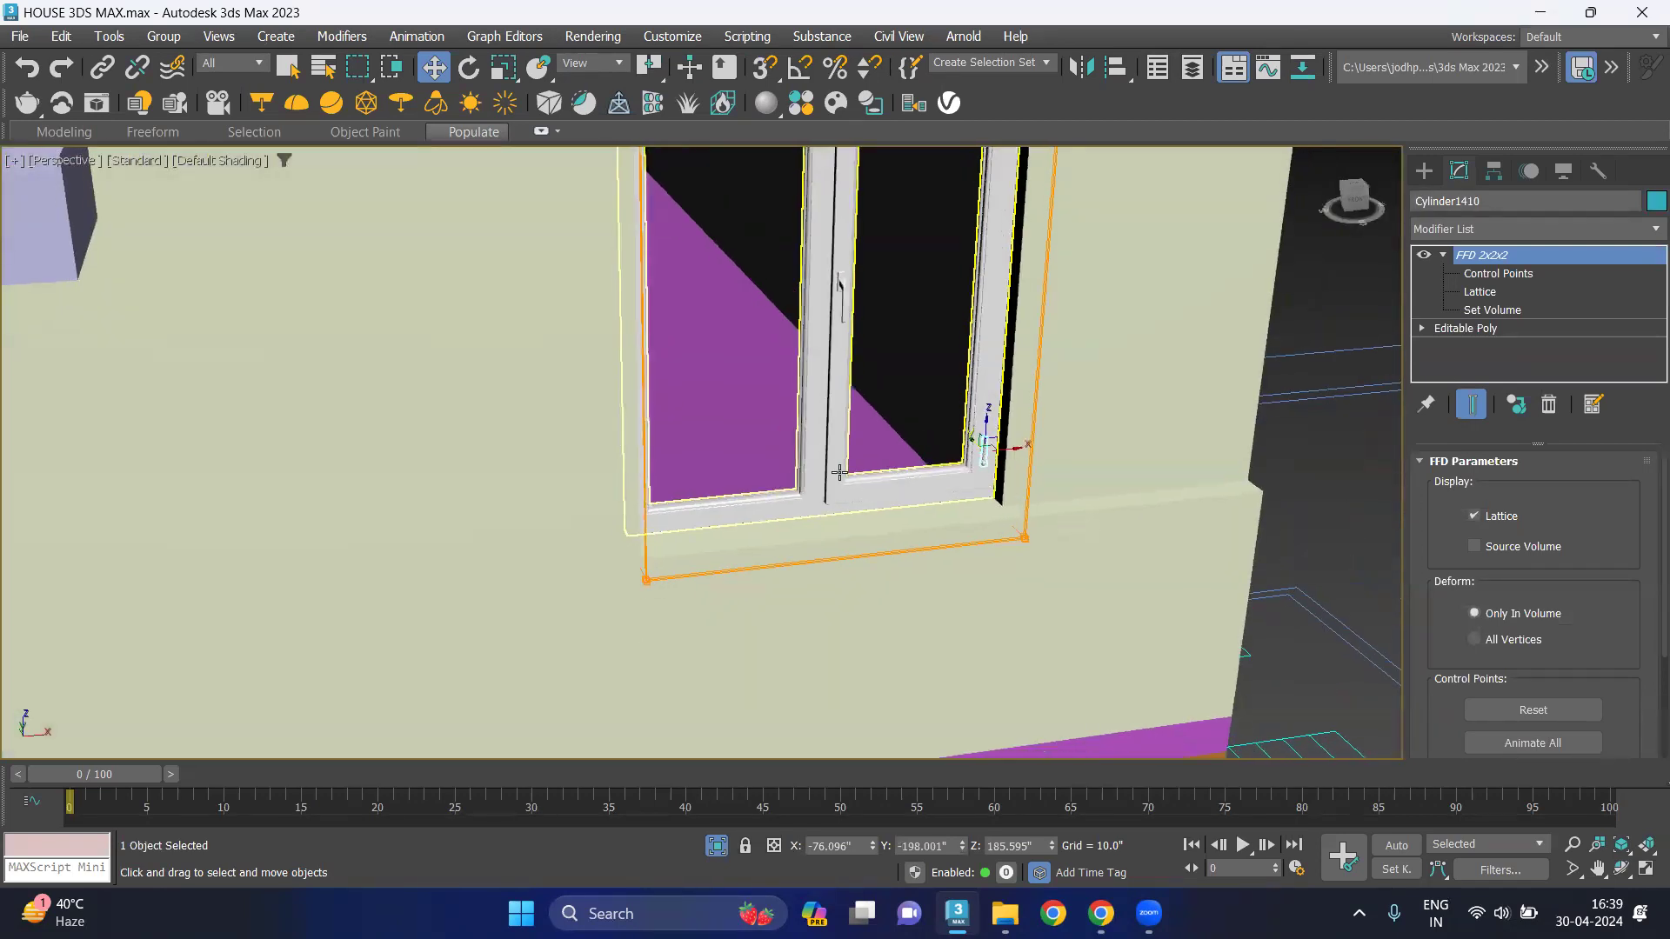
alt+middle_drag(885, 537, 881, 495)
scroll(923, 443, down, 5)
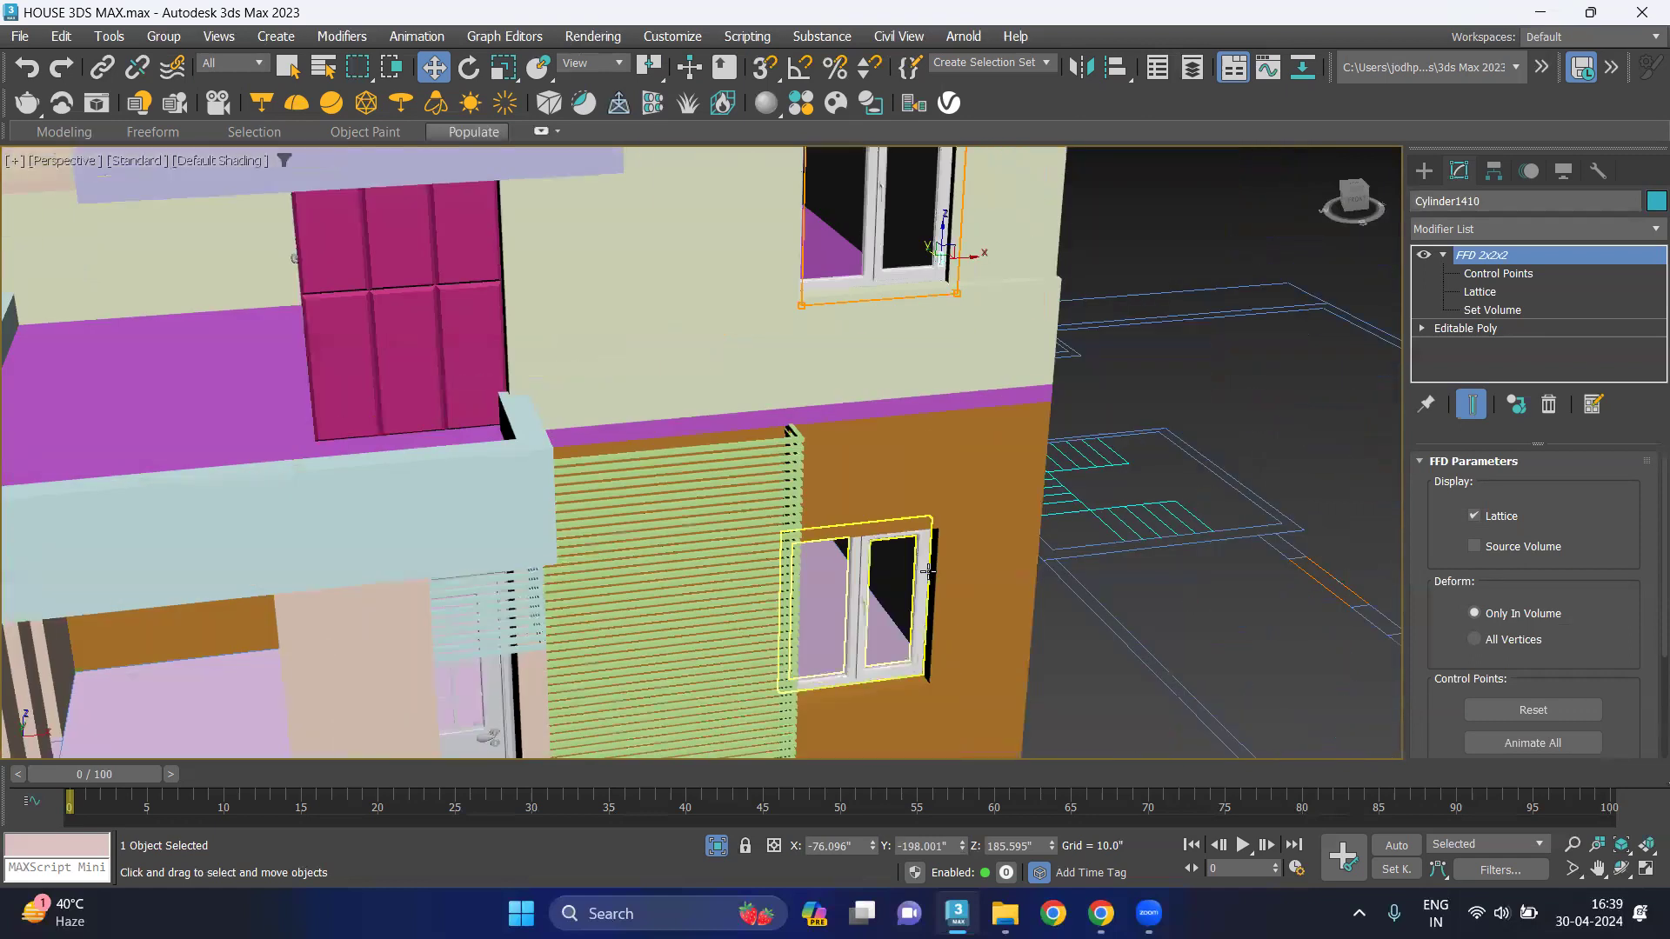
scroll(883, 582, up, 3)
scroll(883, 582, up, 3)
scroll(883, 582, up, 2)
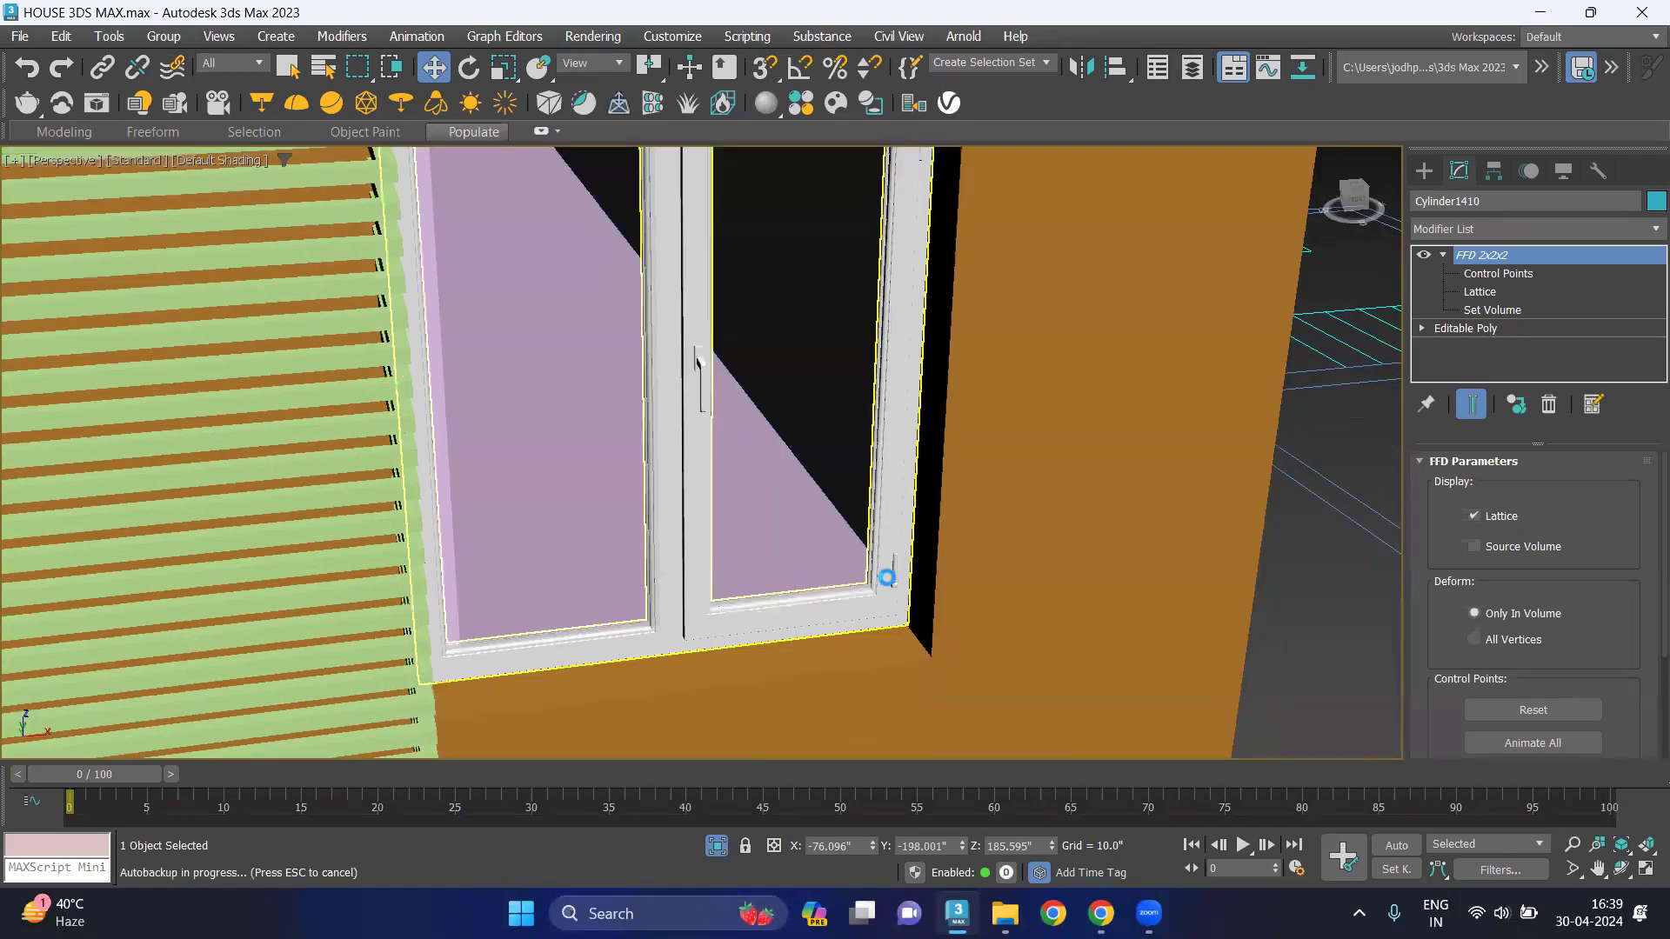
scroll(881, 556, up, 3)
scroll(896, 569, up, 3)
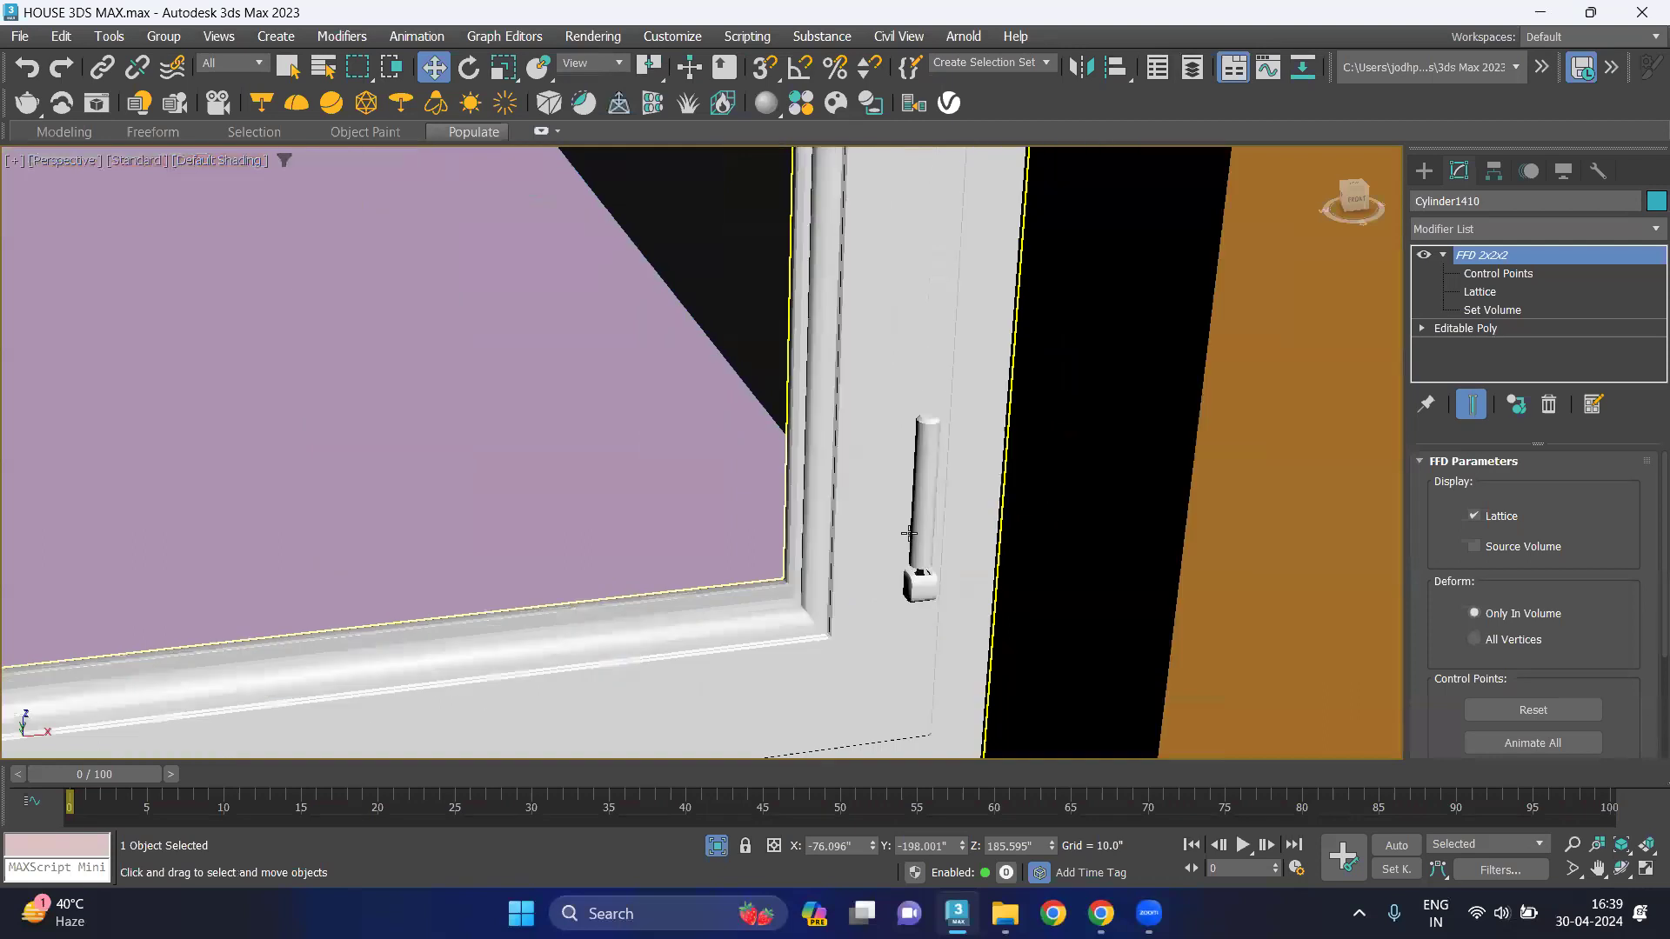
click(917, 520)
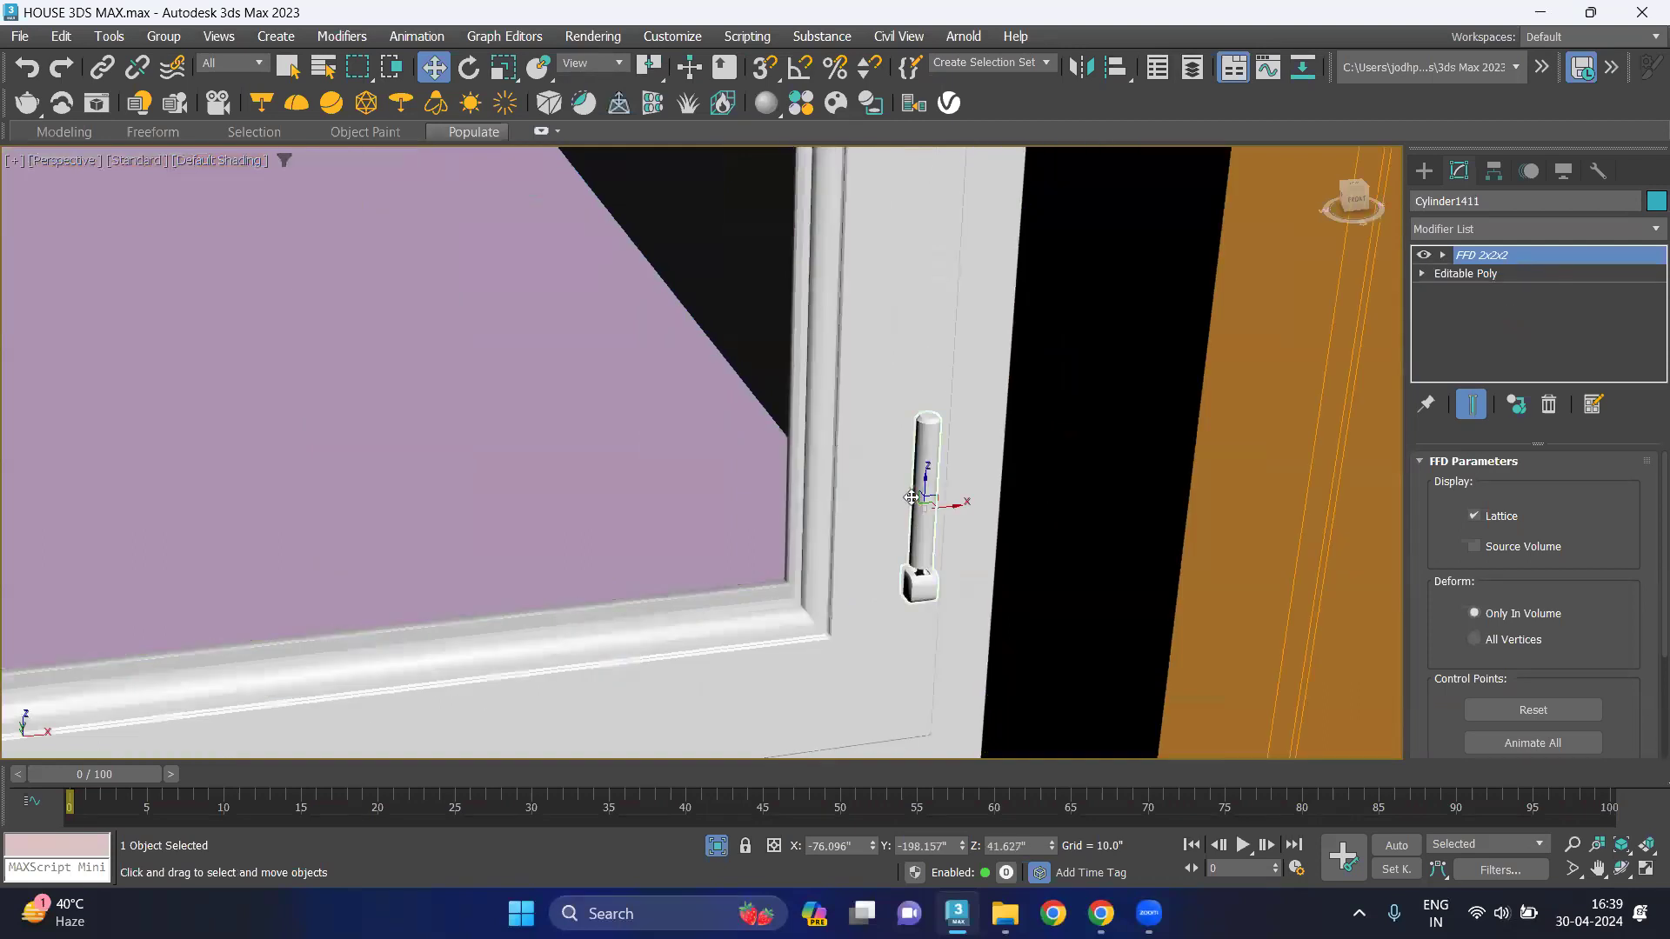
scroll(887, 430, down, 2)
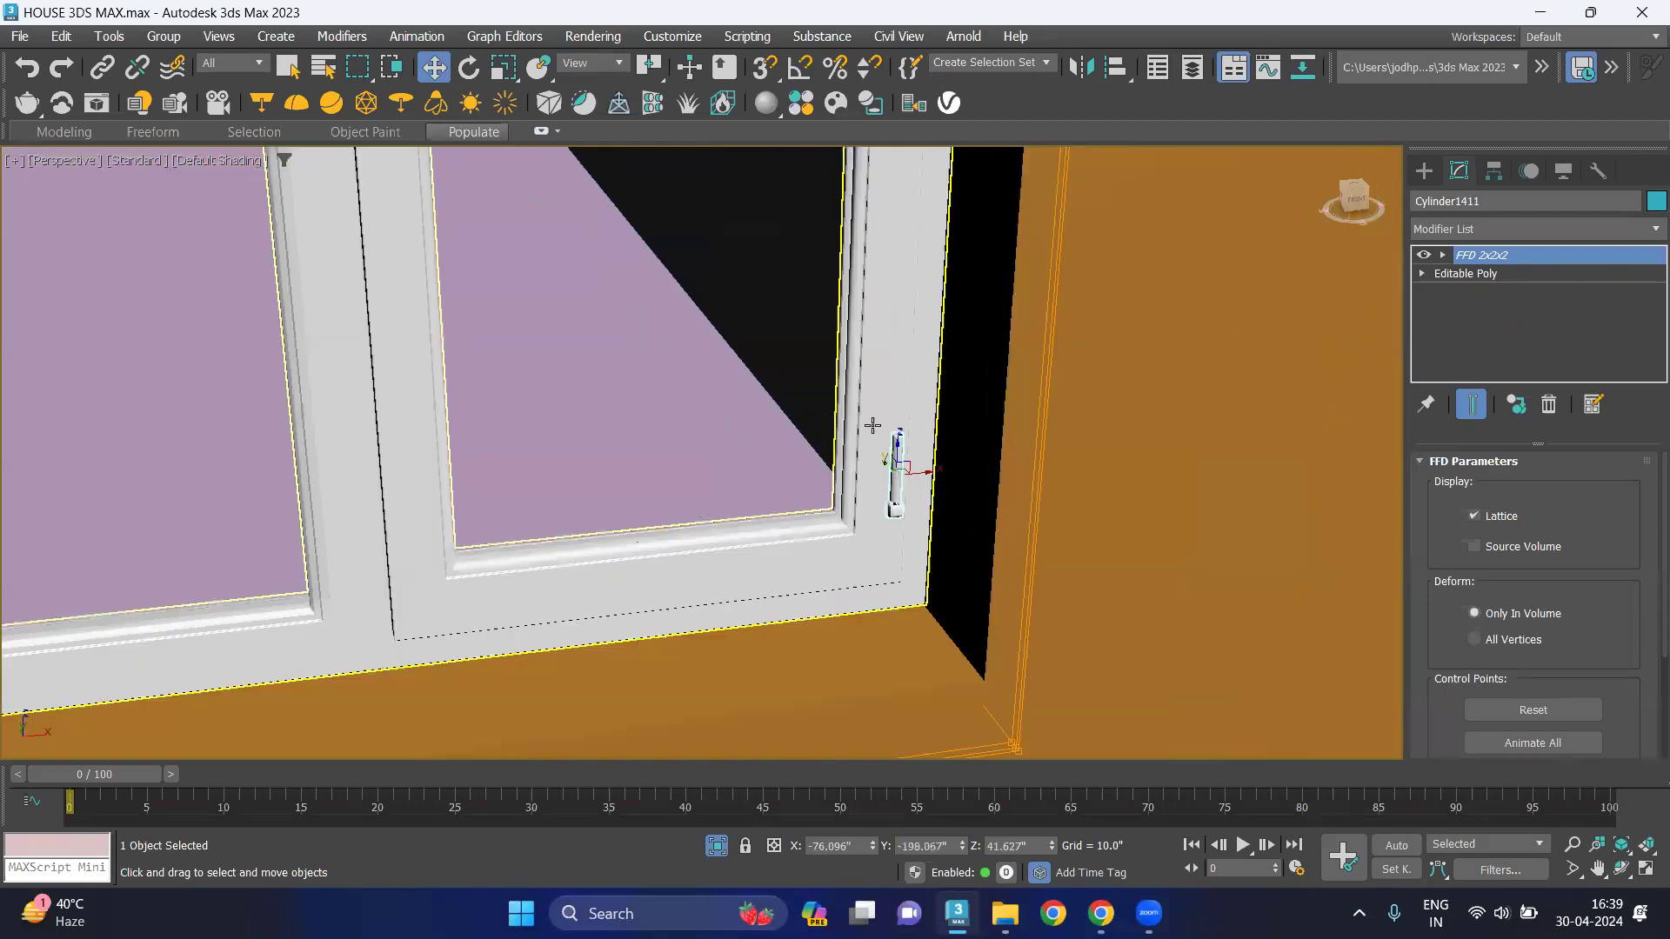
scroll(921, 420, down, 2)
scroll(921, 420, down, 2)
scroll(951, 410, down, 3)
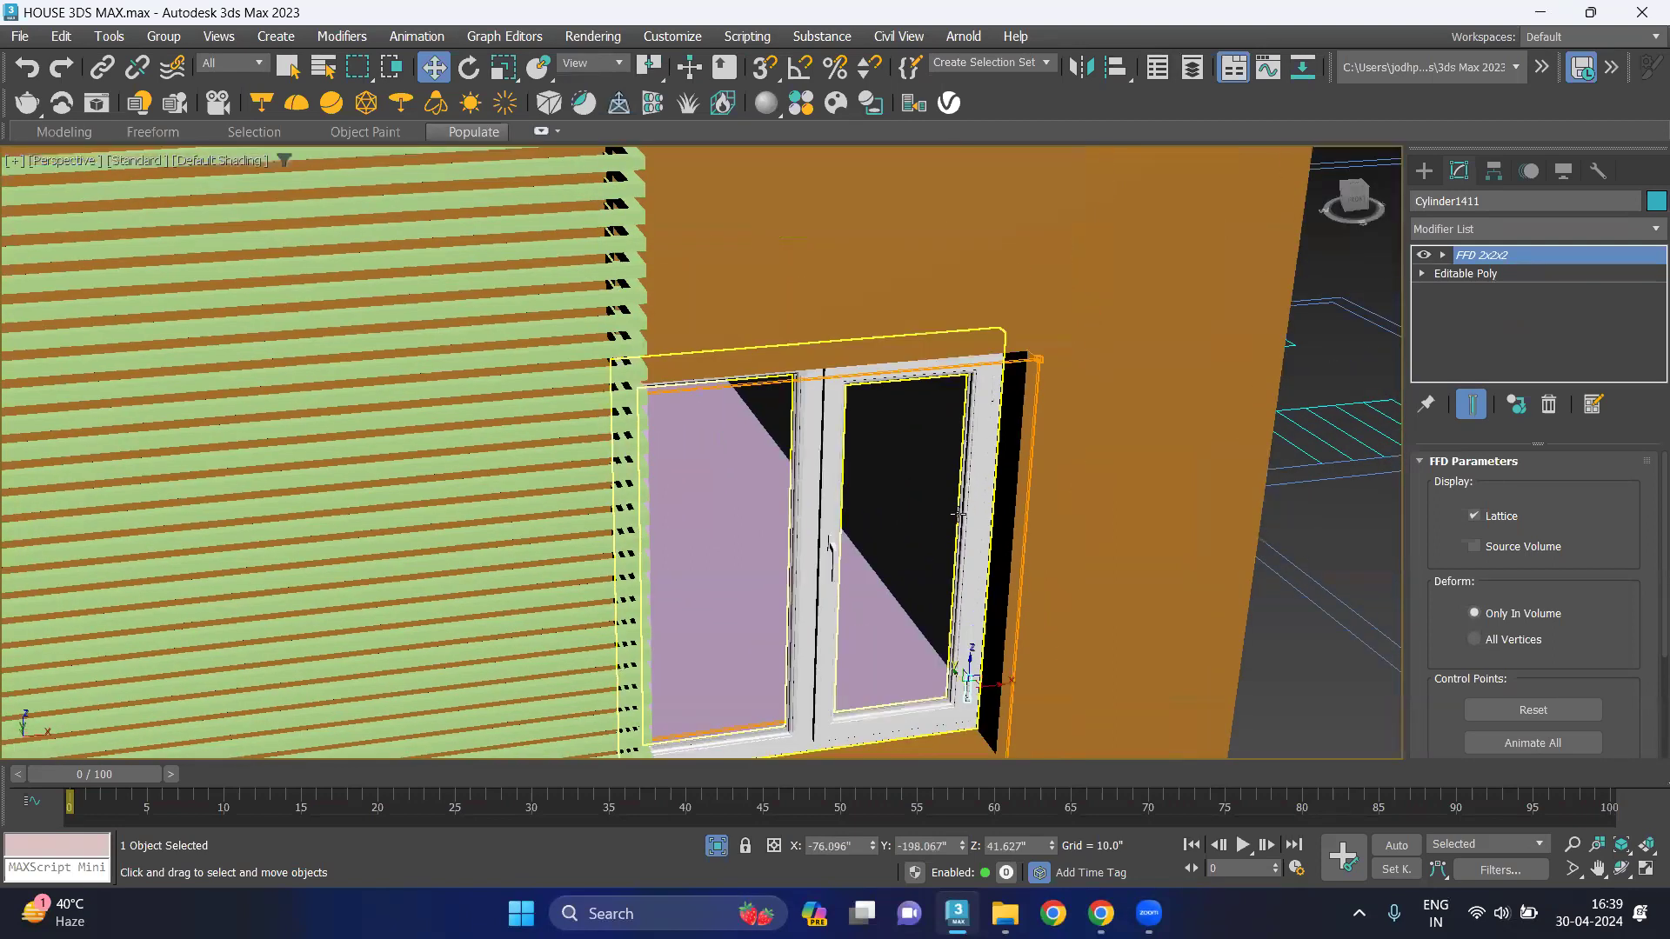
scroll(1201, 660, down, 1)
alt+middle_drag(1073, 661, 963, 670)
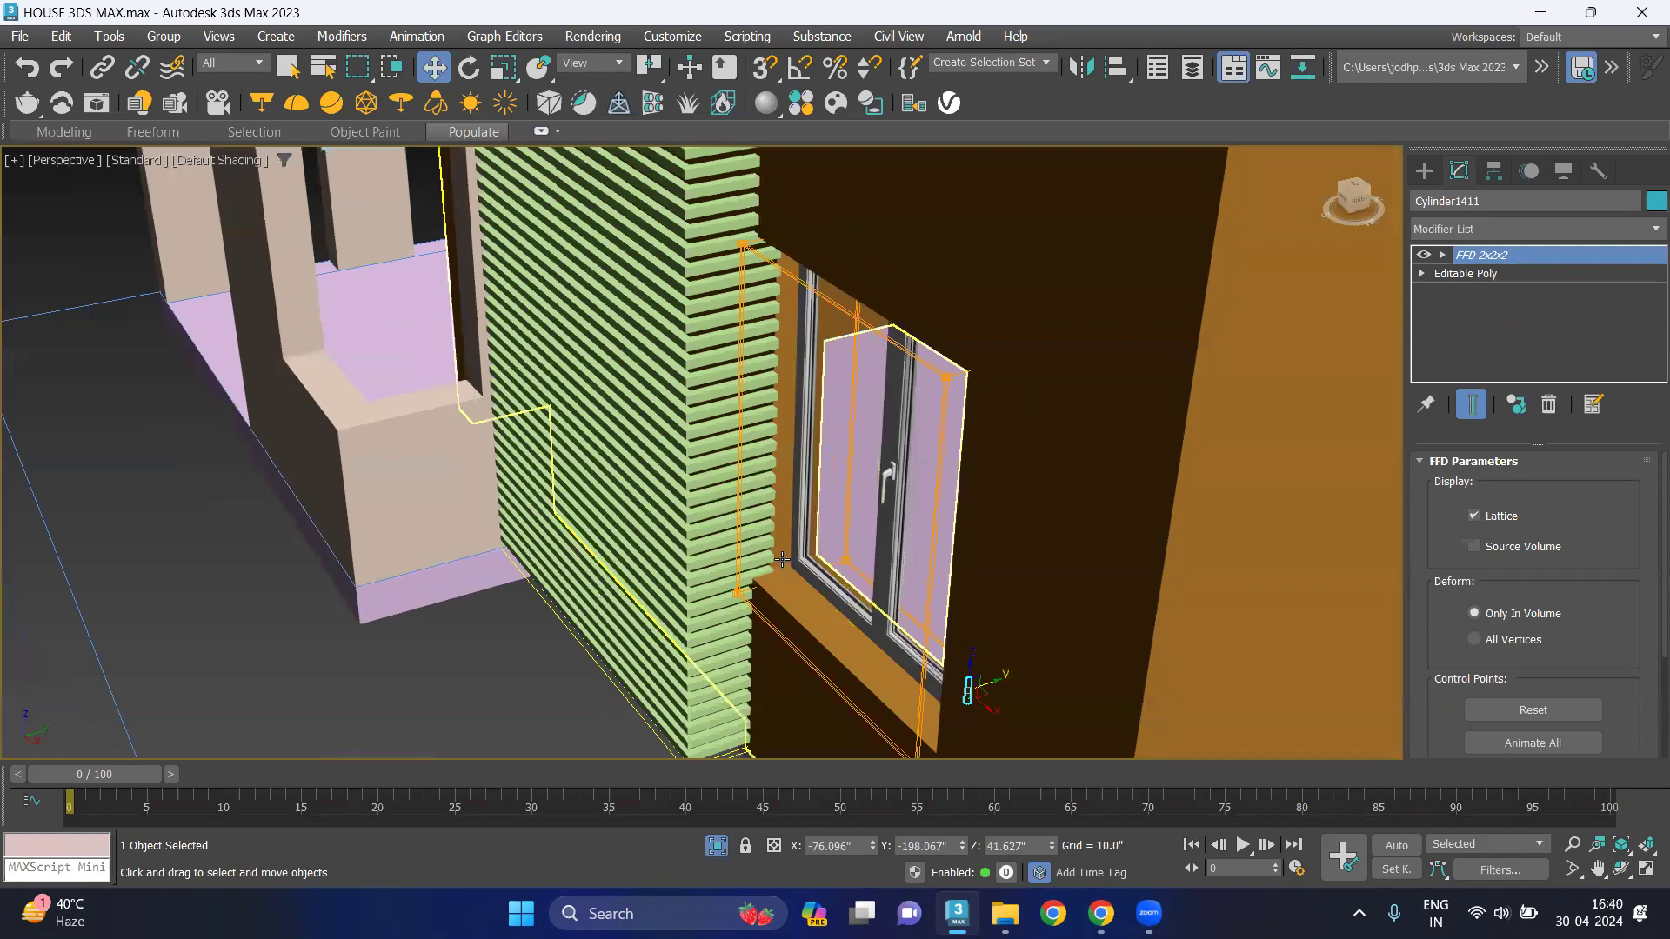
scroll(962, 678, up, 4)
scroll(840, 525, down, 2)
scroll(1142, 589, up, 5)
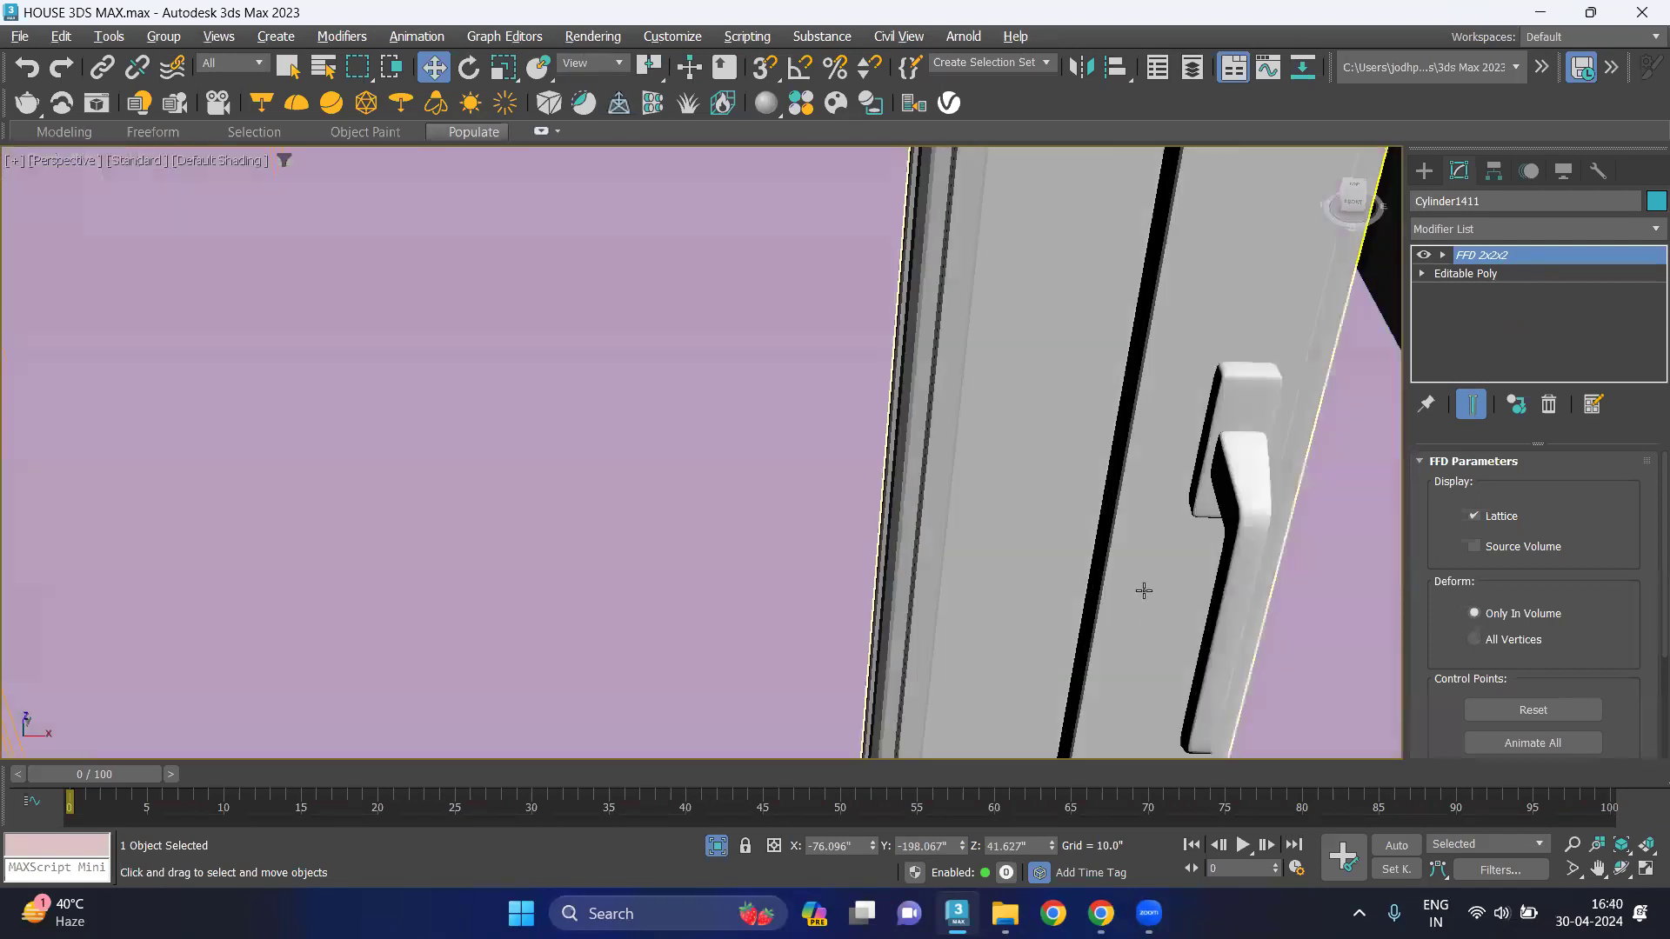
middle_drag(1142, 590, 1133, 489)
scroll(1133, 489, down, 5)
scroll(1111, 474, up, 1)
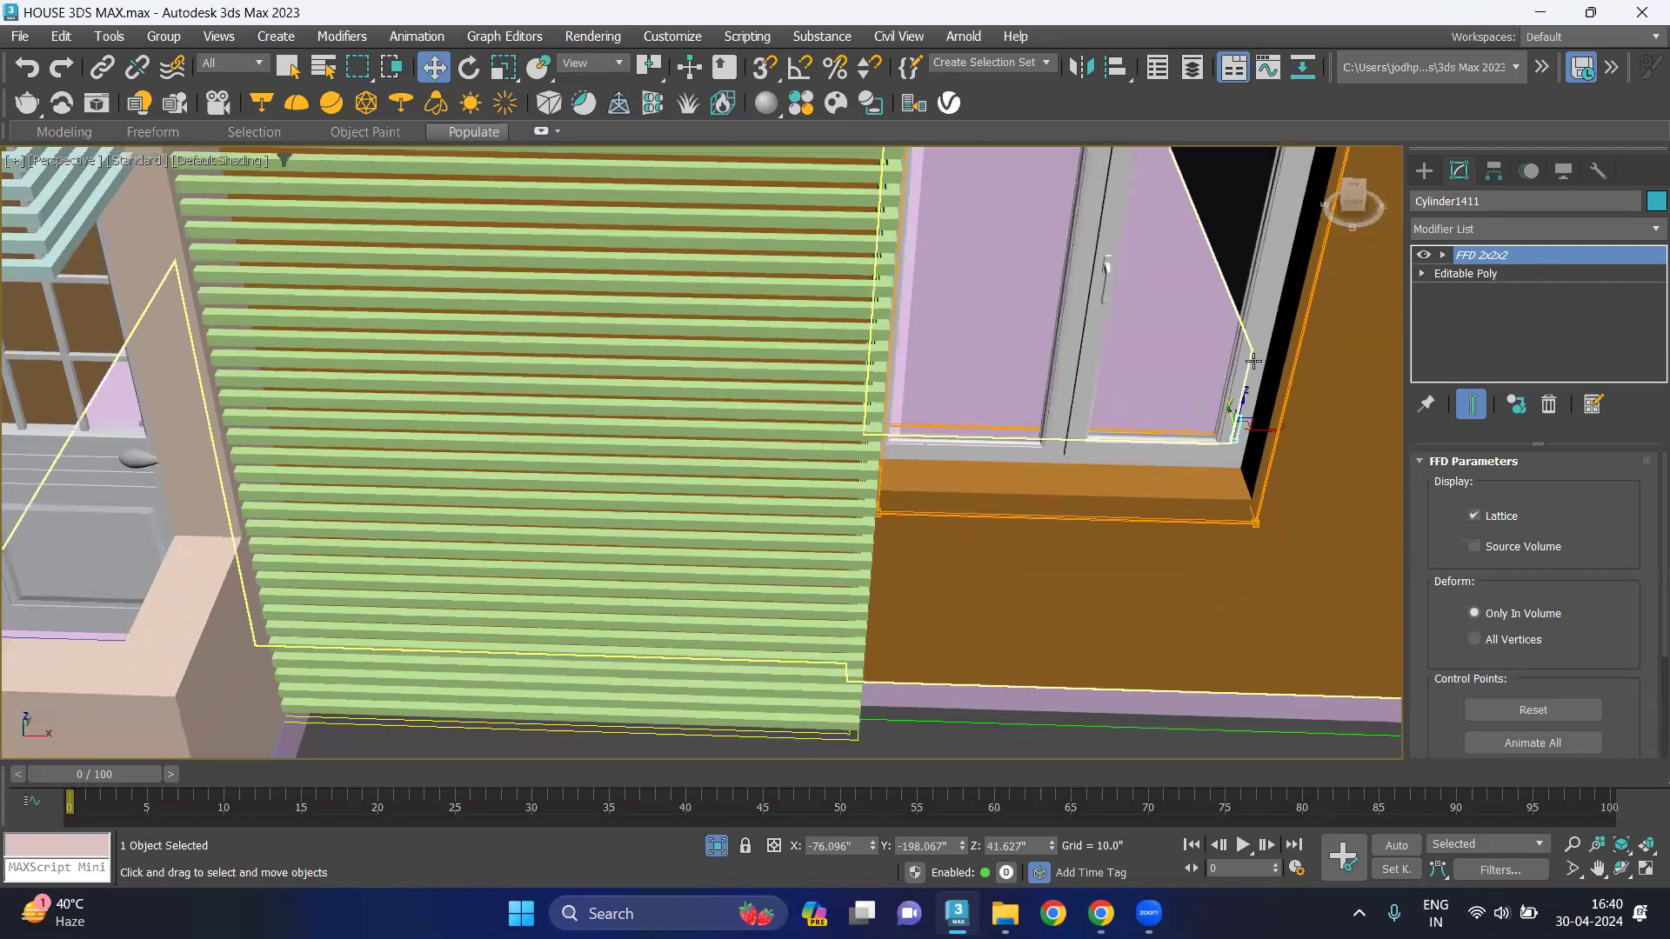
middle_drag(1246, 528, 1245, 587)
scroll(1314, 322, up, 3)
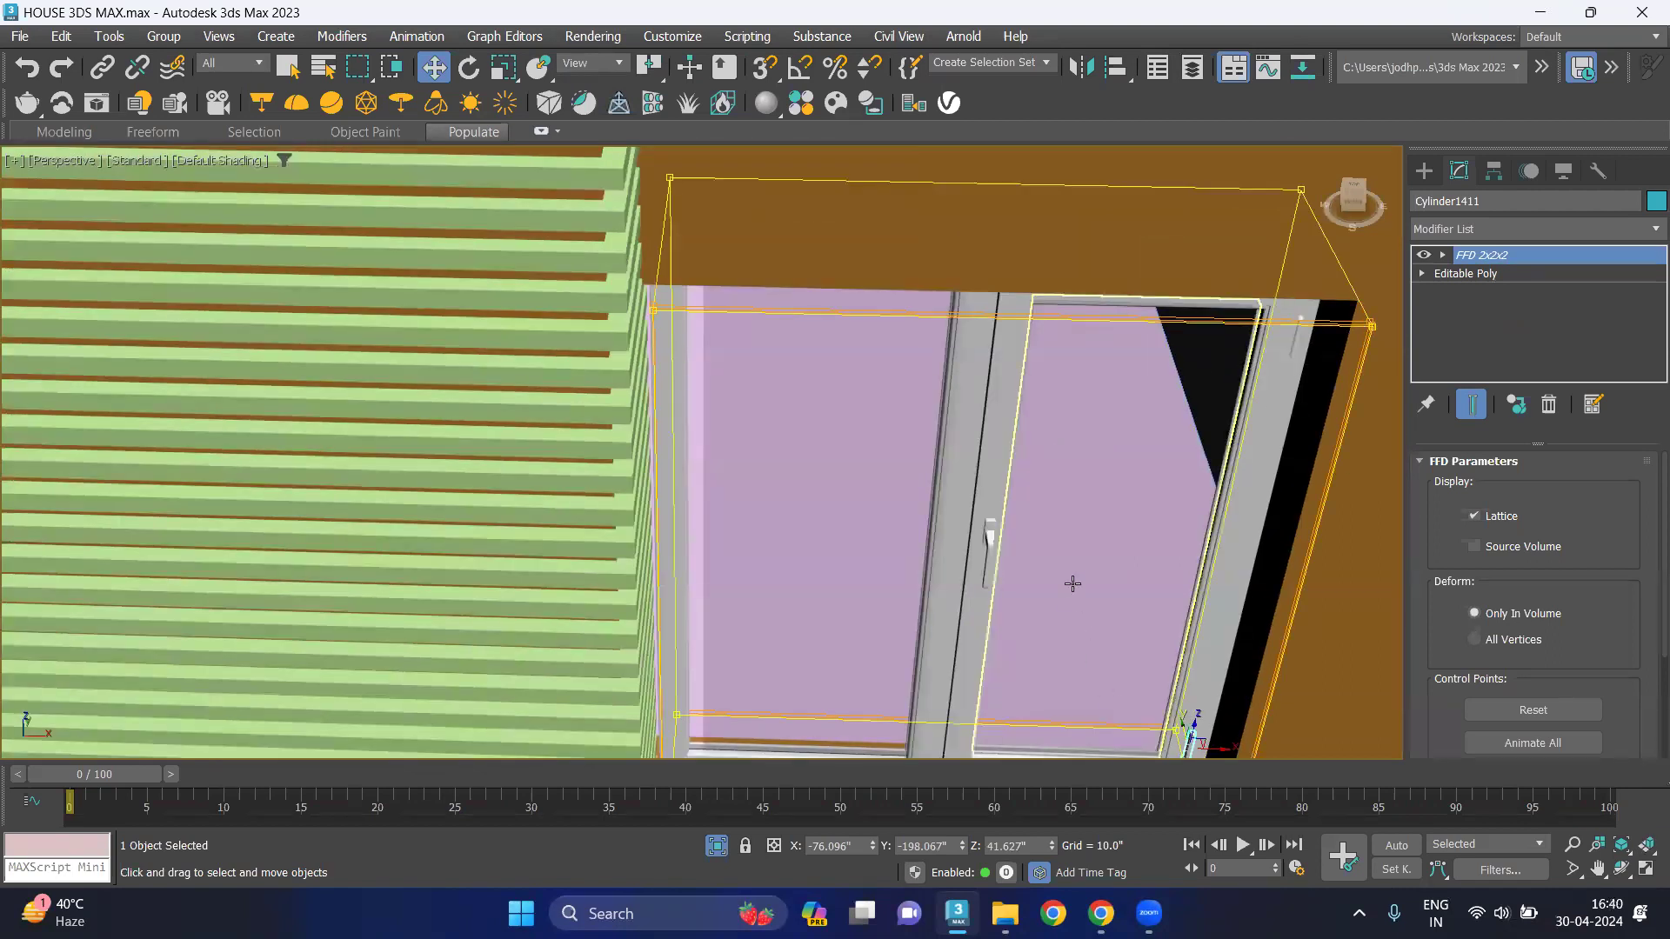
scroll(1074, 581, down, 5)
scroll(1131, 600, down, 4)
click(1166, 604)
mouse_move(1172, 618)
alt+middle_down()
mouse_move(1192, 593)
mouse_move(1073, 198)
alt+middle_up()
scroll(1073, 197, up, 2)
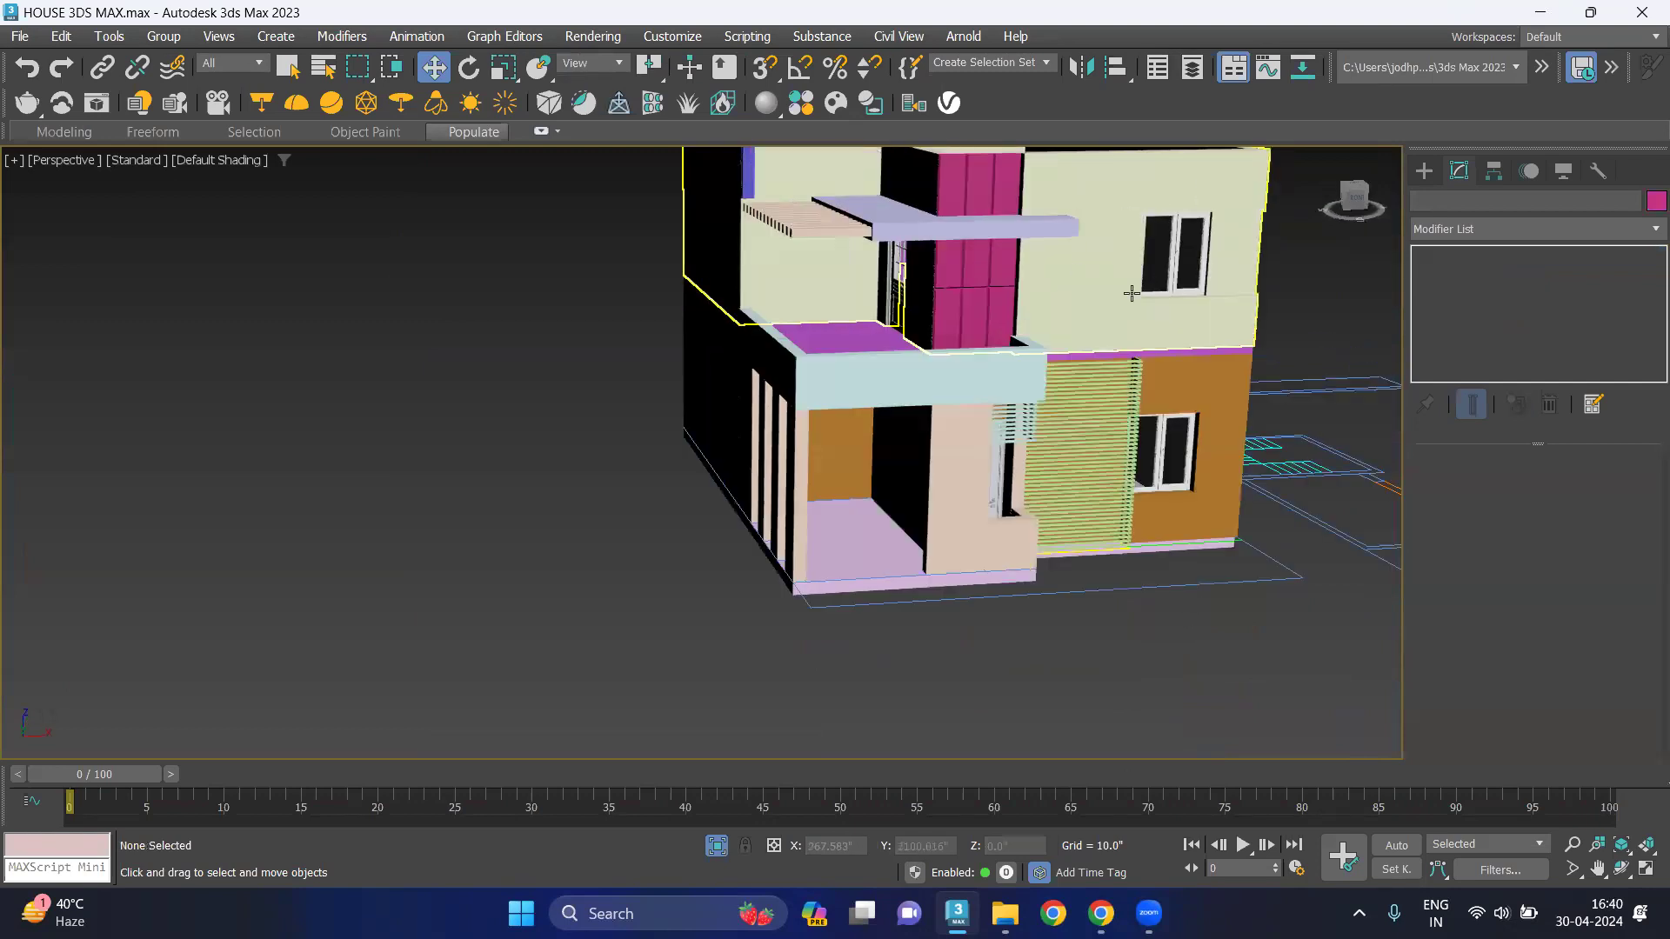
scroll(1131, 279, down, 2)
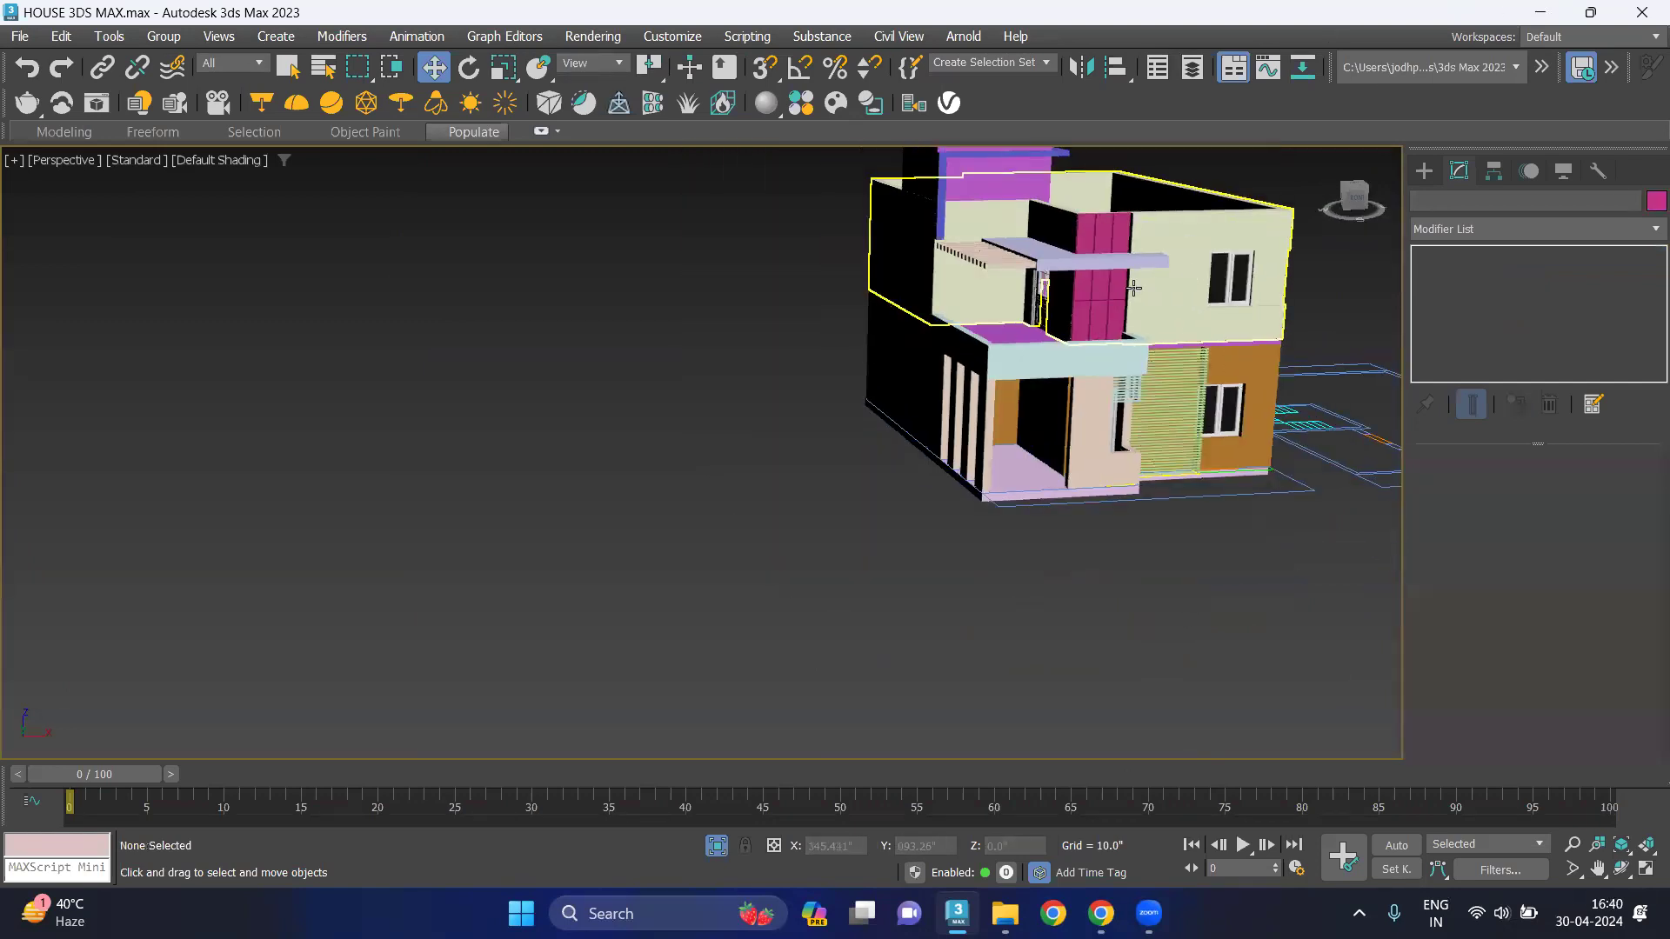
alt+middle_drag(1133, 287, 1168, 266)
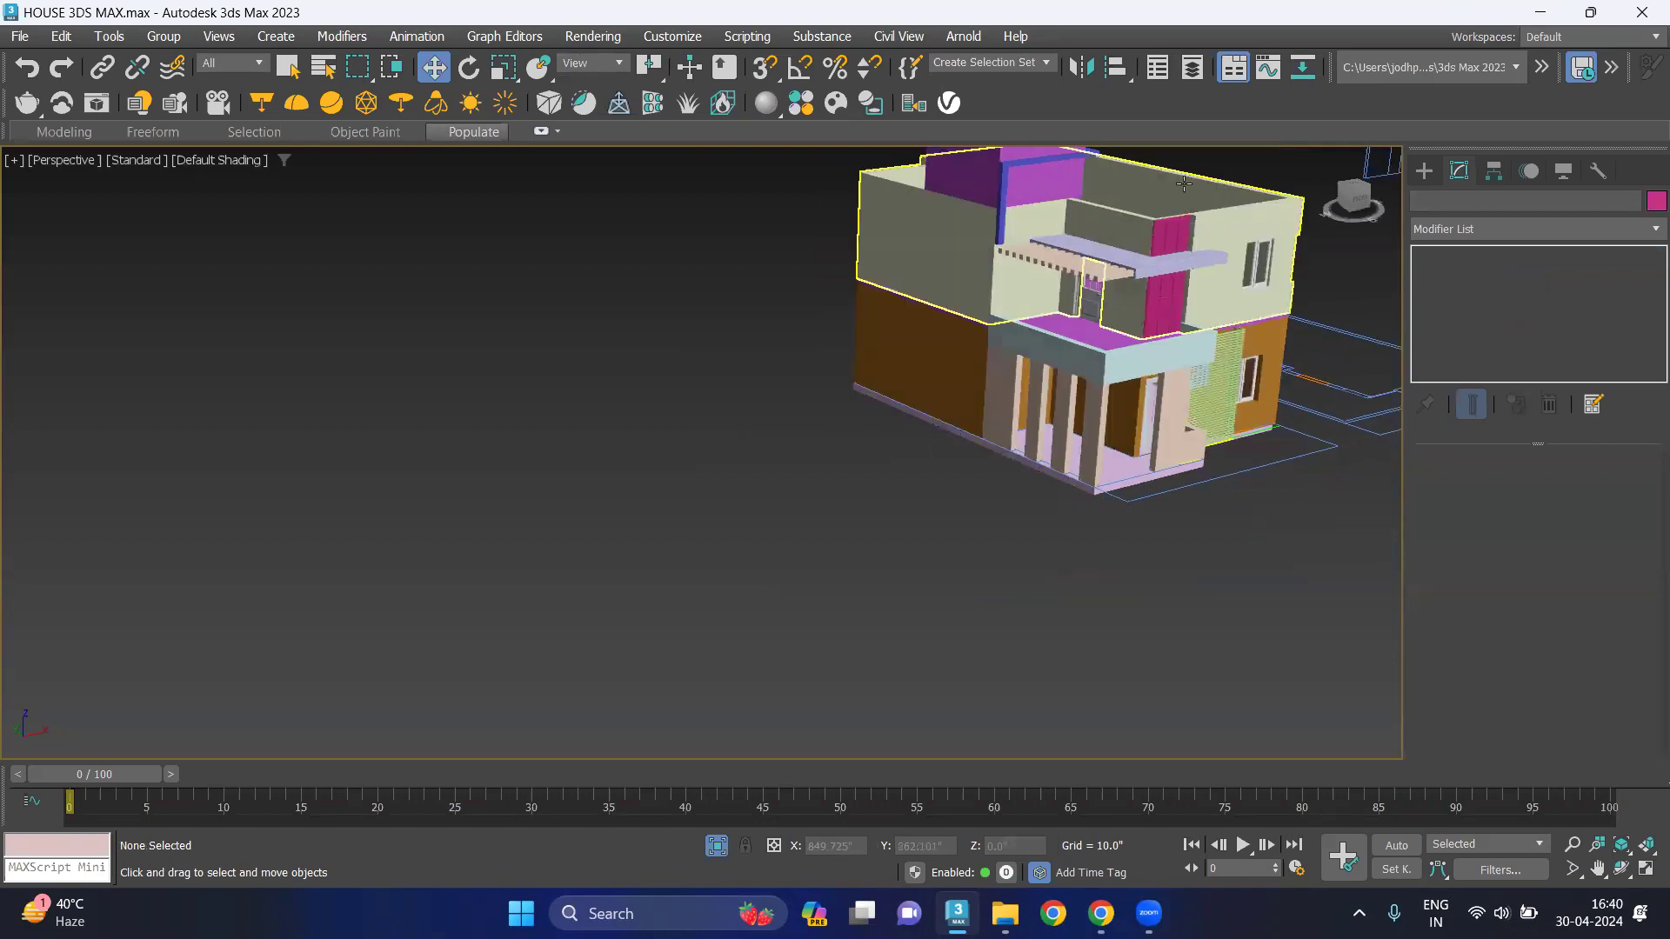
scroll(1168, 266, up, 5)
scroll(1131, 295, down, 5)
scroll(1025, 485, up, 4)
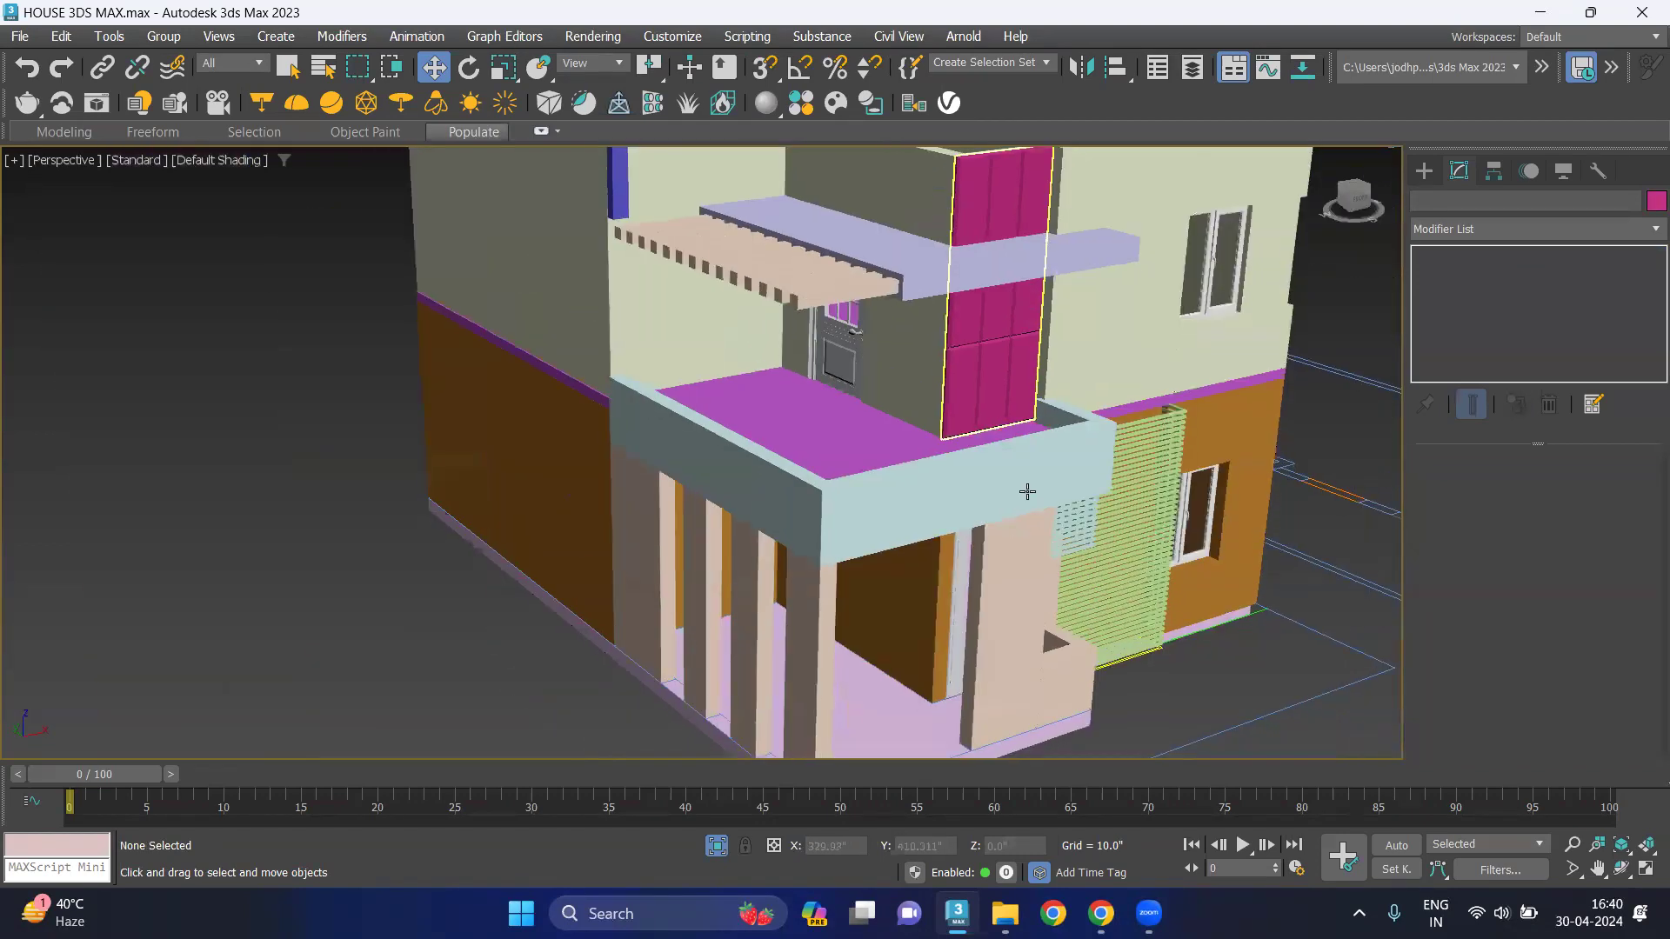
scroll(1013, 401, down, 4)
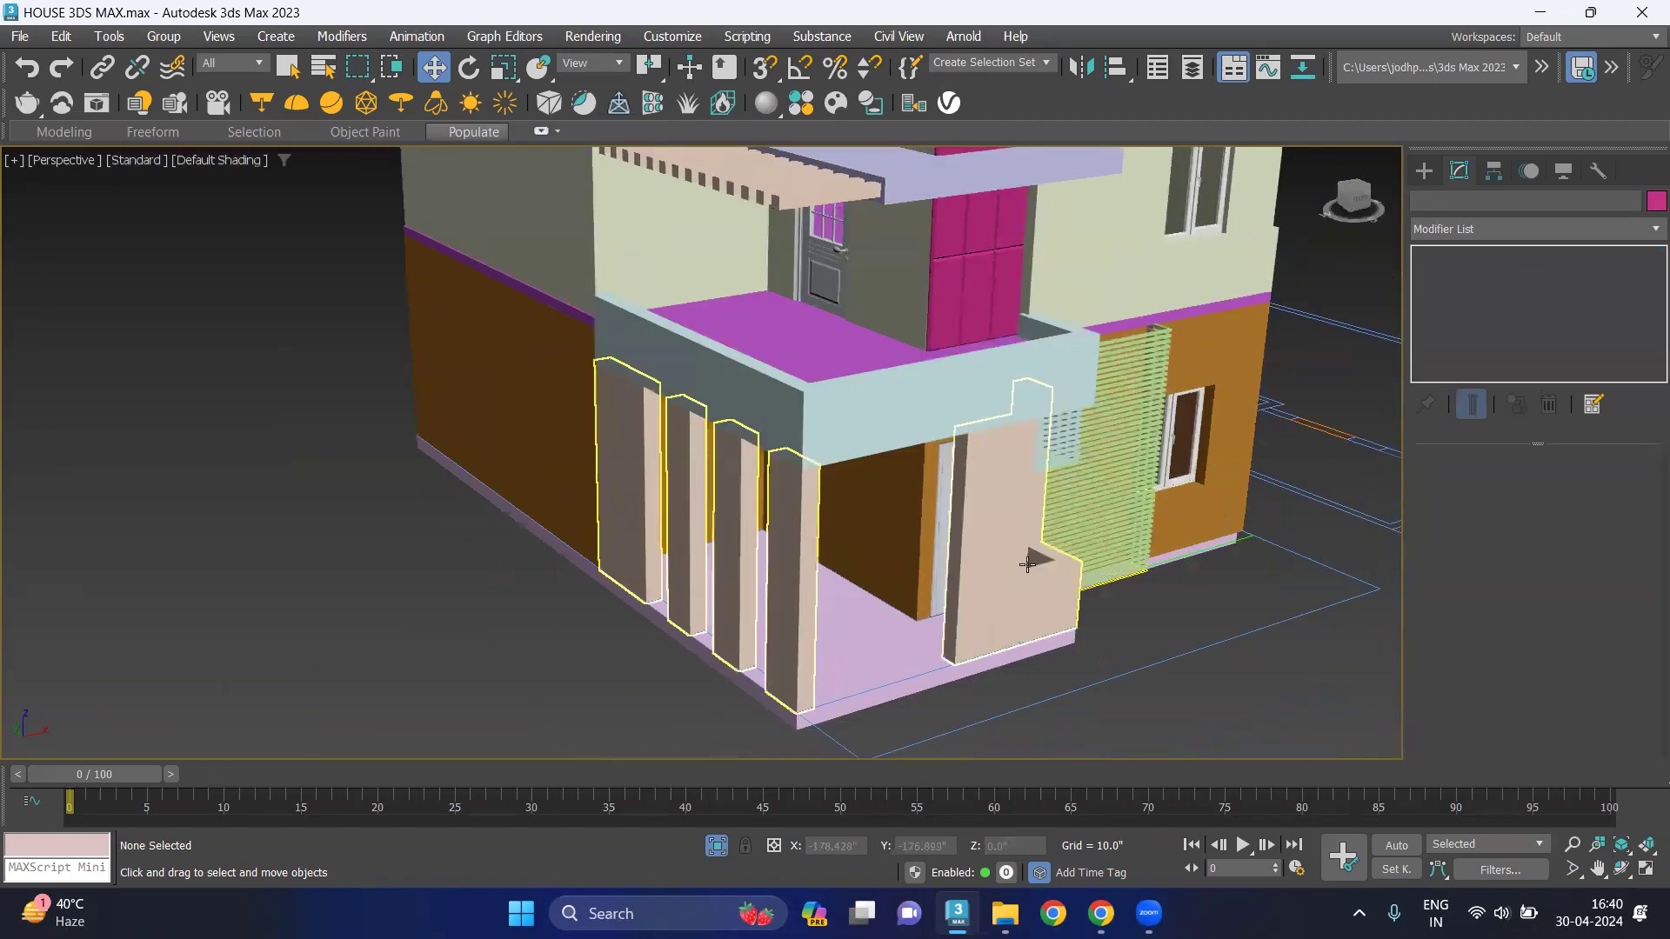
scroll(1050, 522, up, 3)
scroll(1190, 576, up, 2)
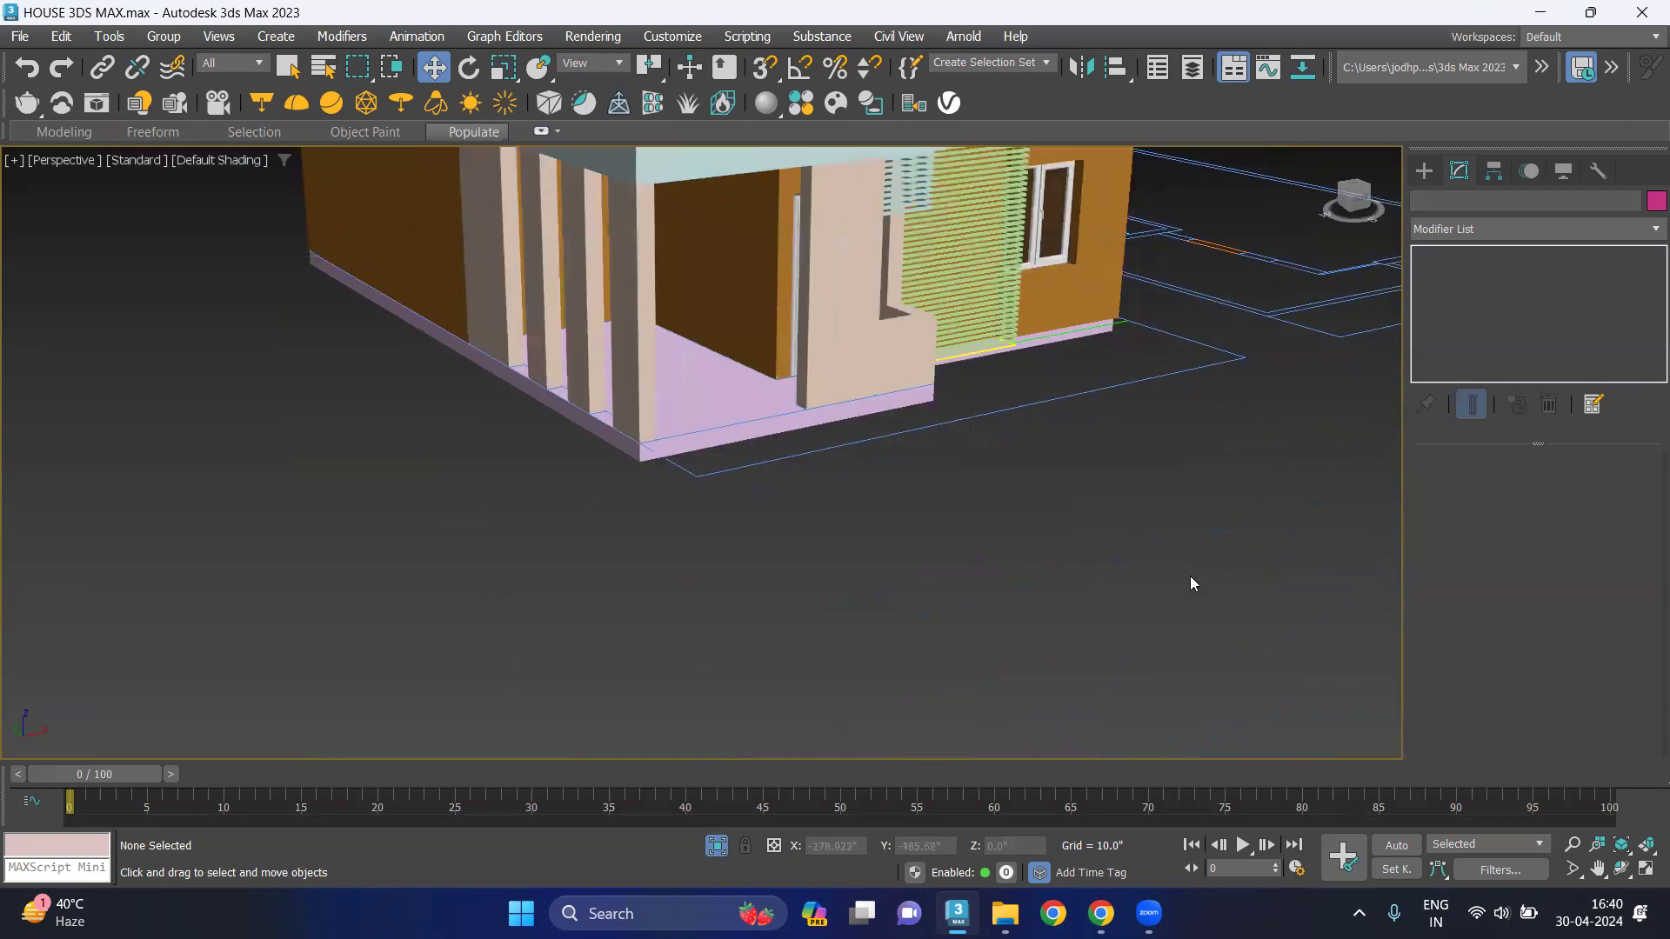
scroll(1084, 309, up, 3)
scroll(1104, 316, down, 2)
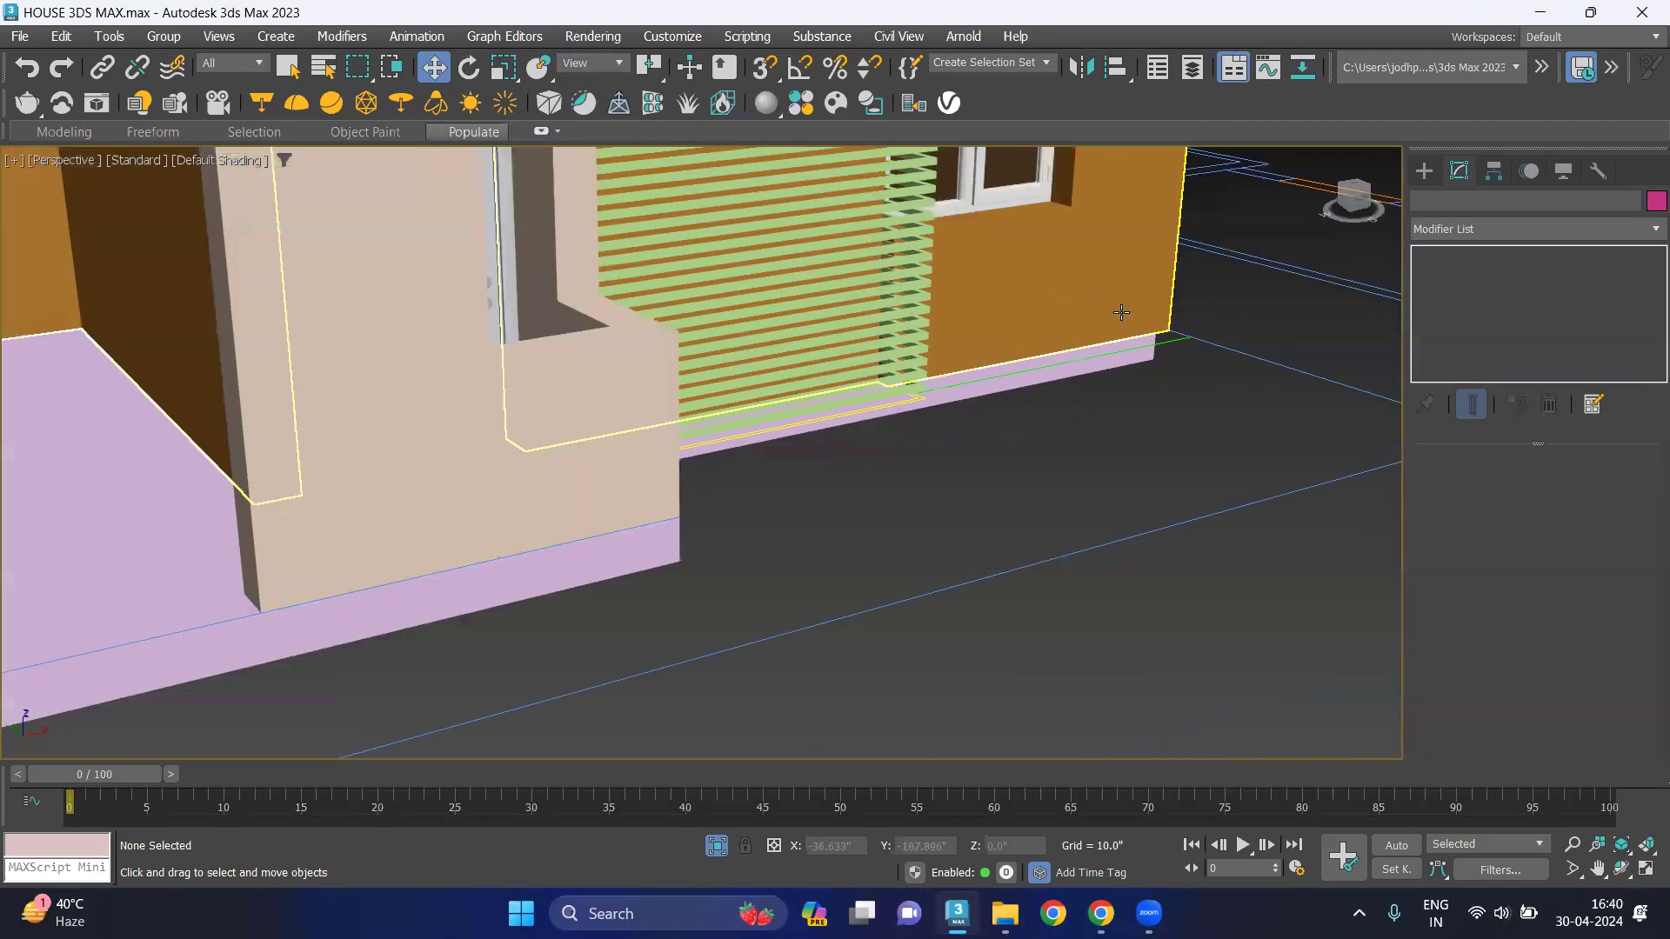
scroll(1015, 276, up, 3)
scroll(999, 246, up, 2)
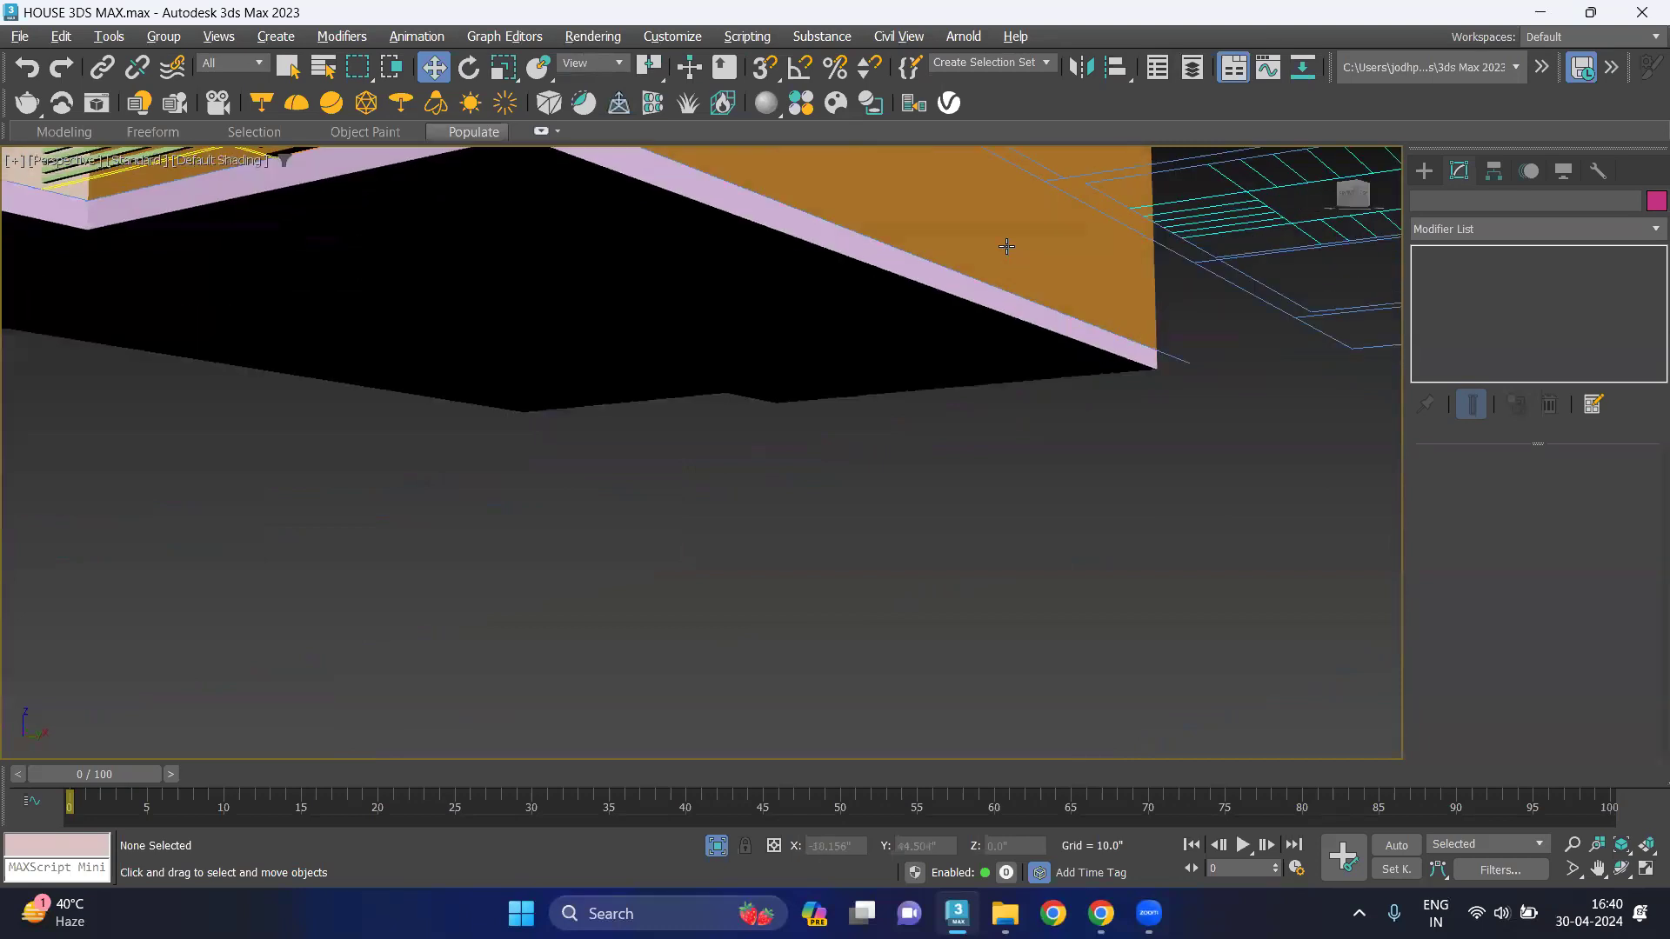
scroll(1007, 217, up, 2)
scroll(939, 604, down, 3)
scroll(940, 604, down, 2)
scroll(827, 519, down, 2)
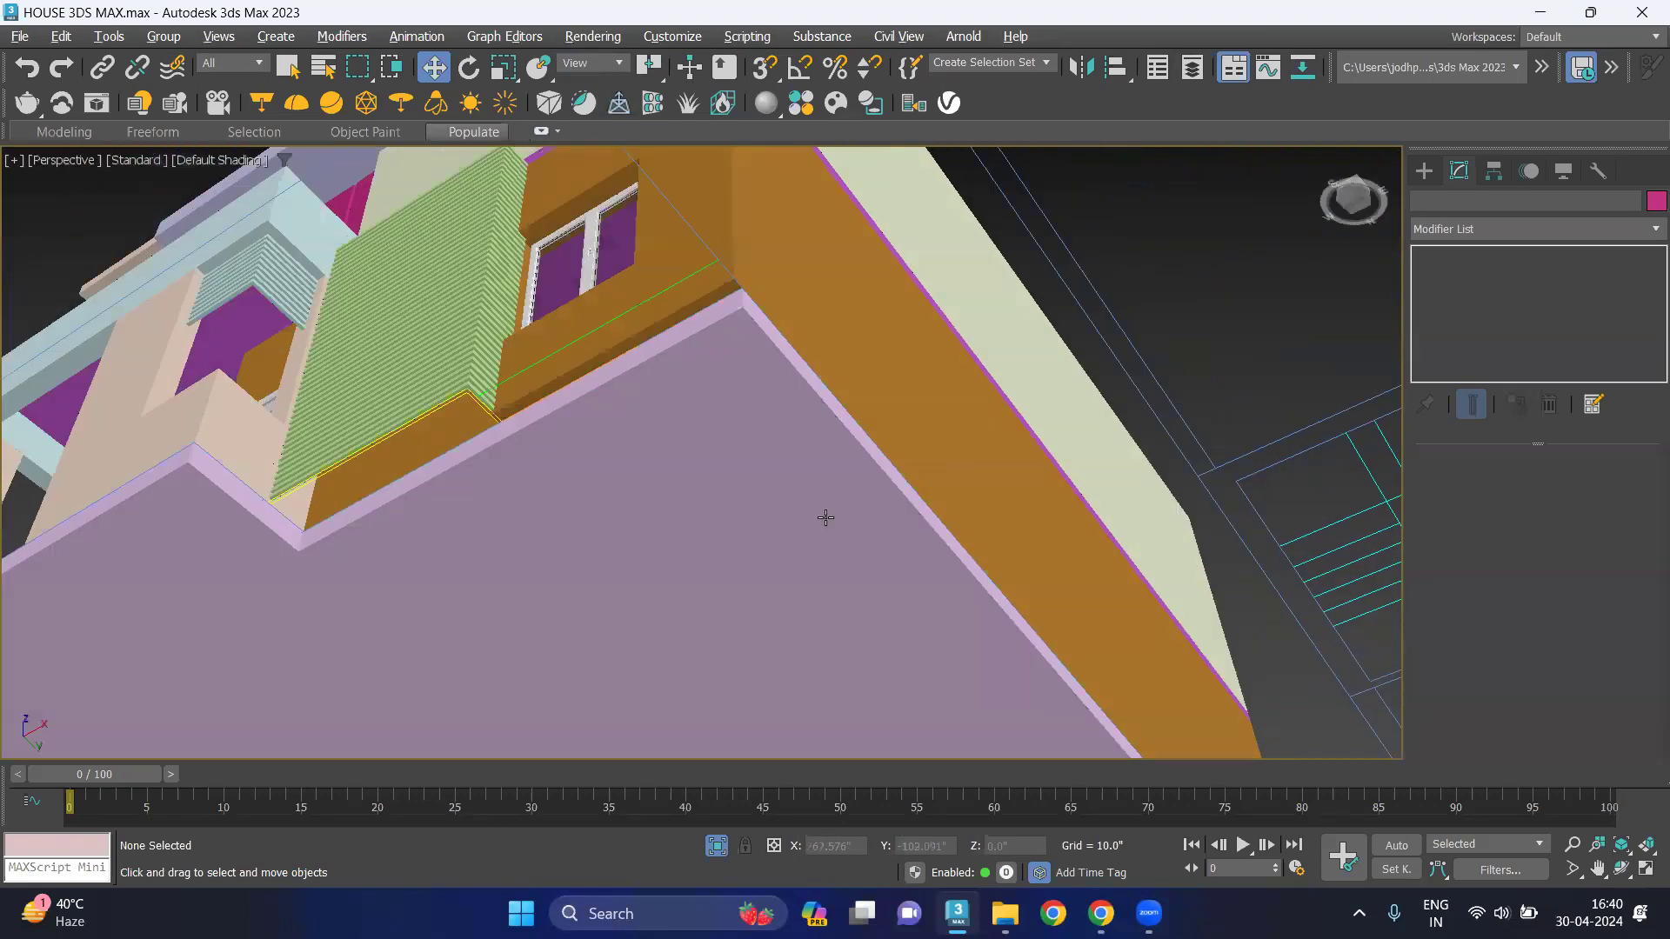
scroll(694, 257, up, 2)
scroll(722, 330, down, 3)
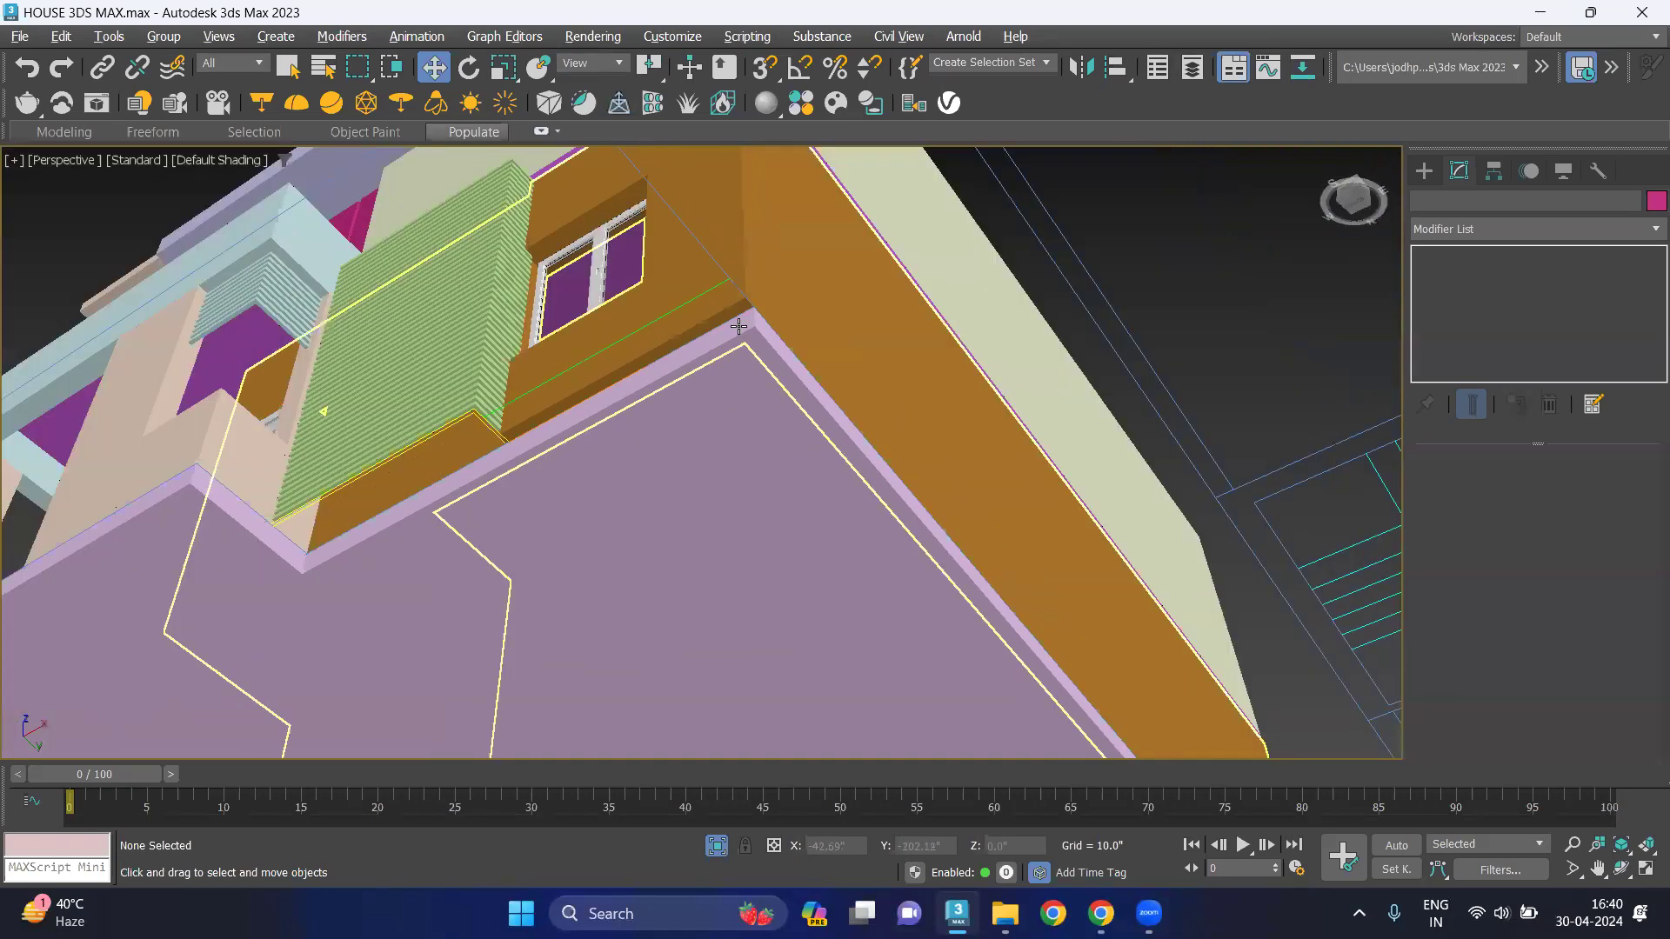
scroll(741, 372, up, 1)
alt+middle_drag(741, 373, 747, 470)
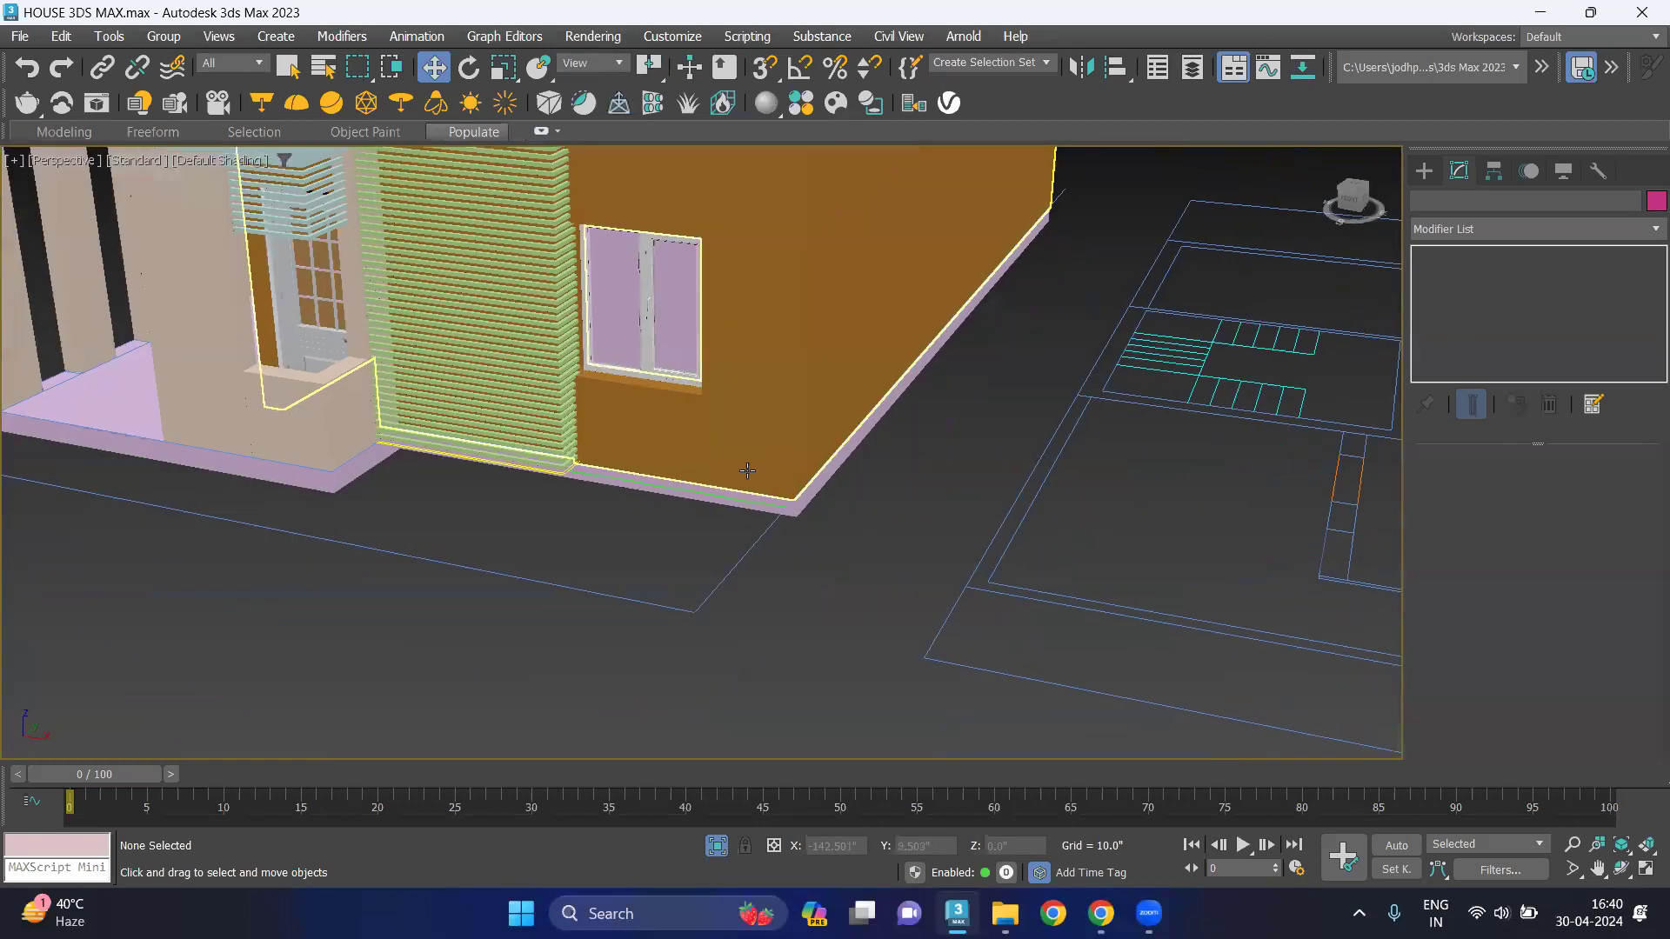
Select the front base polygon of floor slab Line056 in Polygon mode.
scroll(760, 495, up, 2)
click(794, 504)
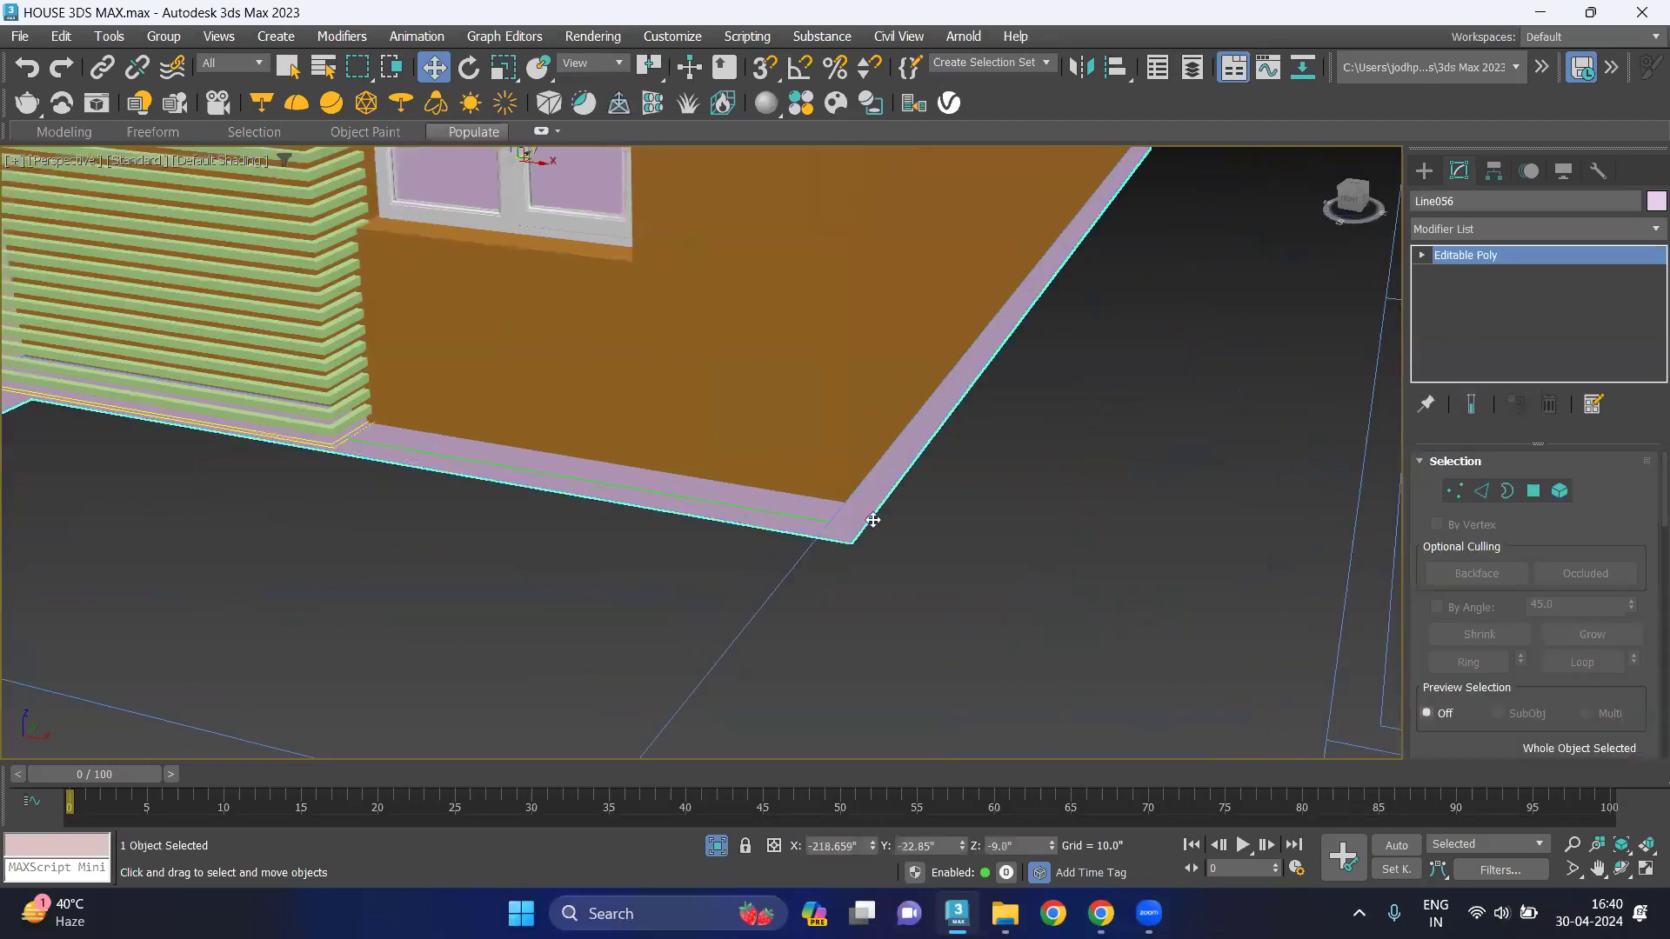
click(1541, 494)
click(812, 515)
scroll(935, 598, down, 5)
middle_drag(935, 598, 1183, 565)
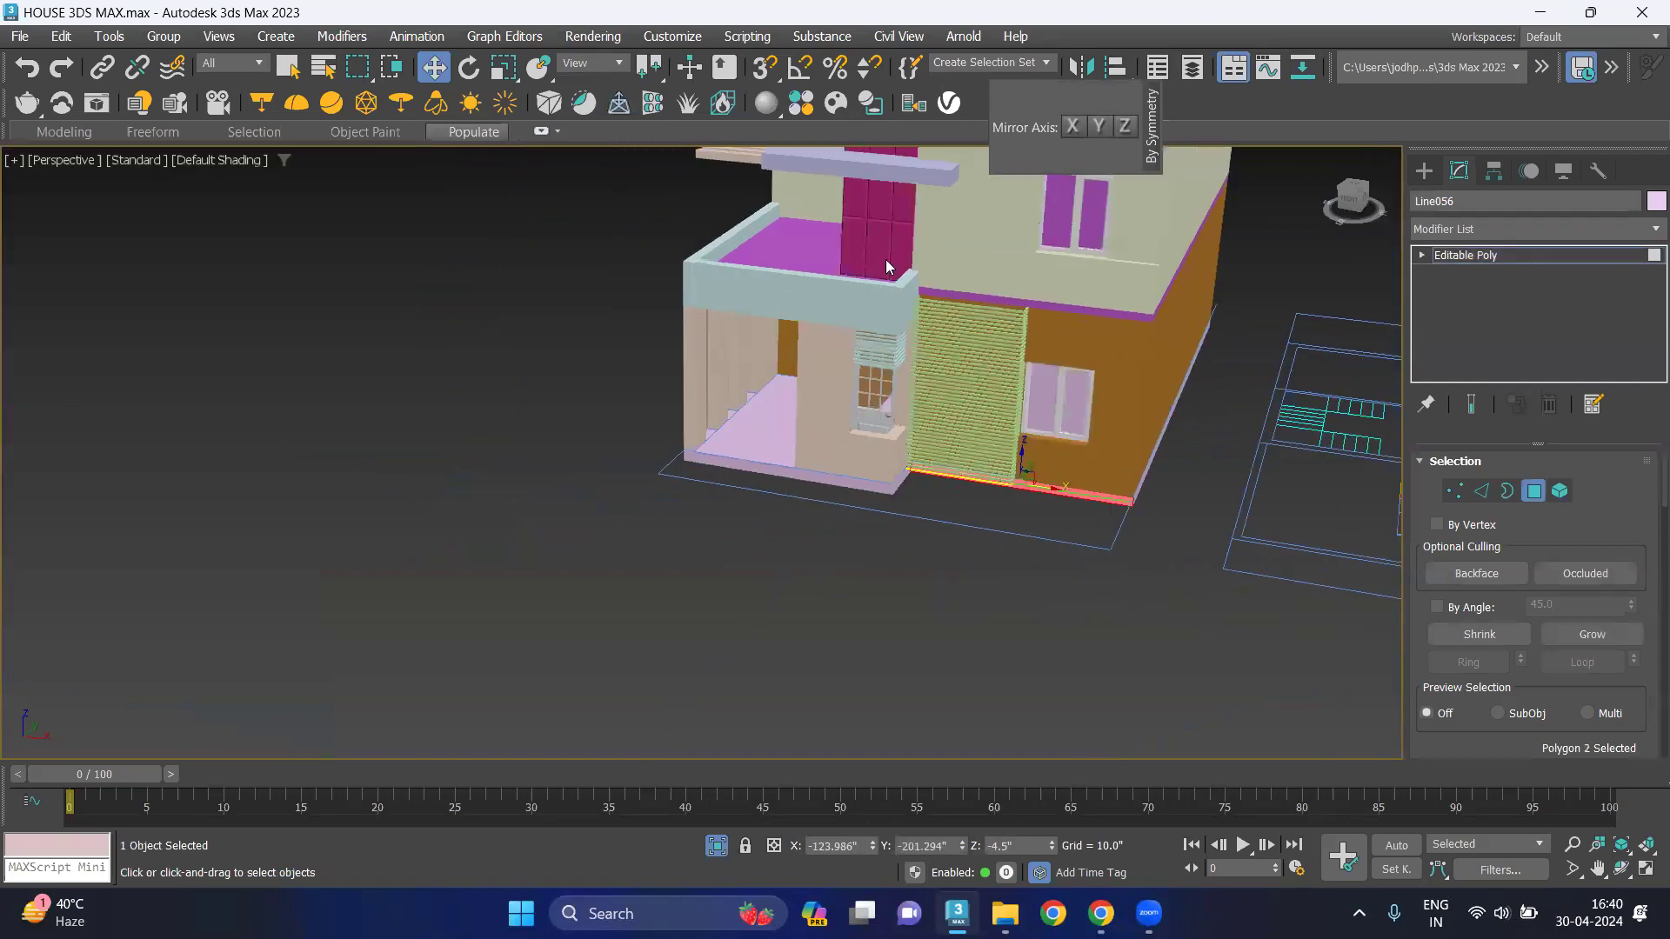
Enable Axis Constraints in the snap settings.
right_click(763, 67)
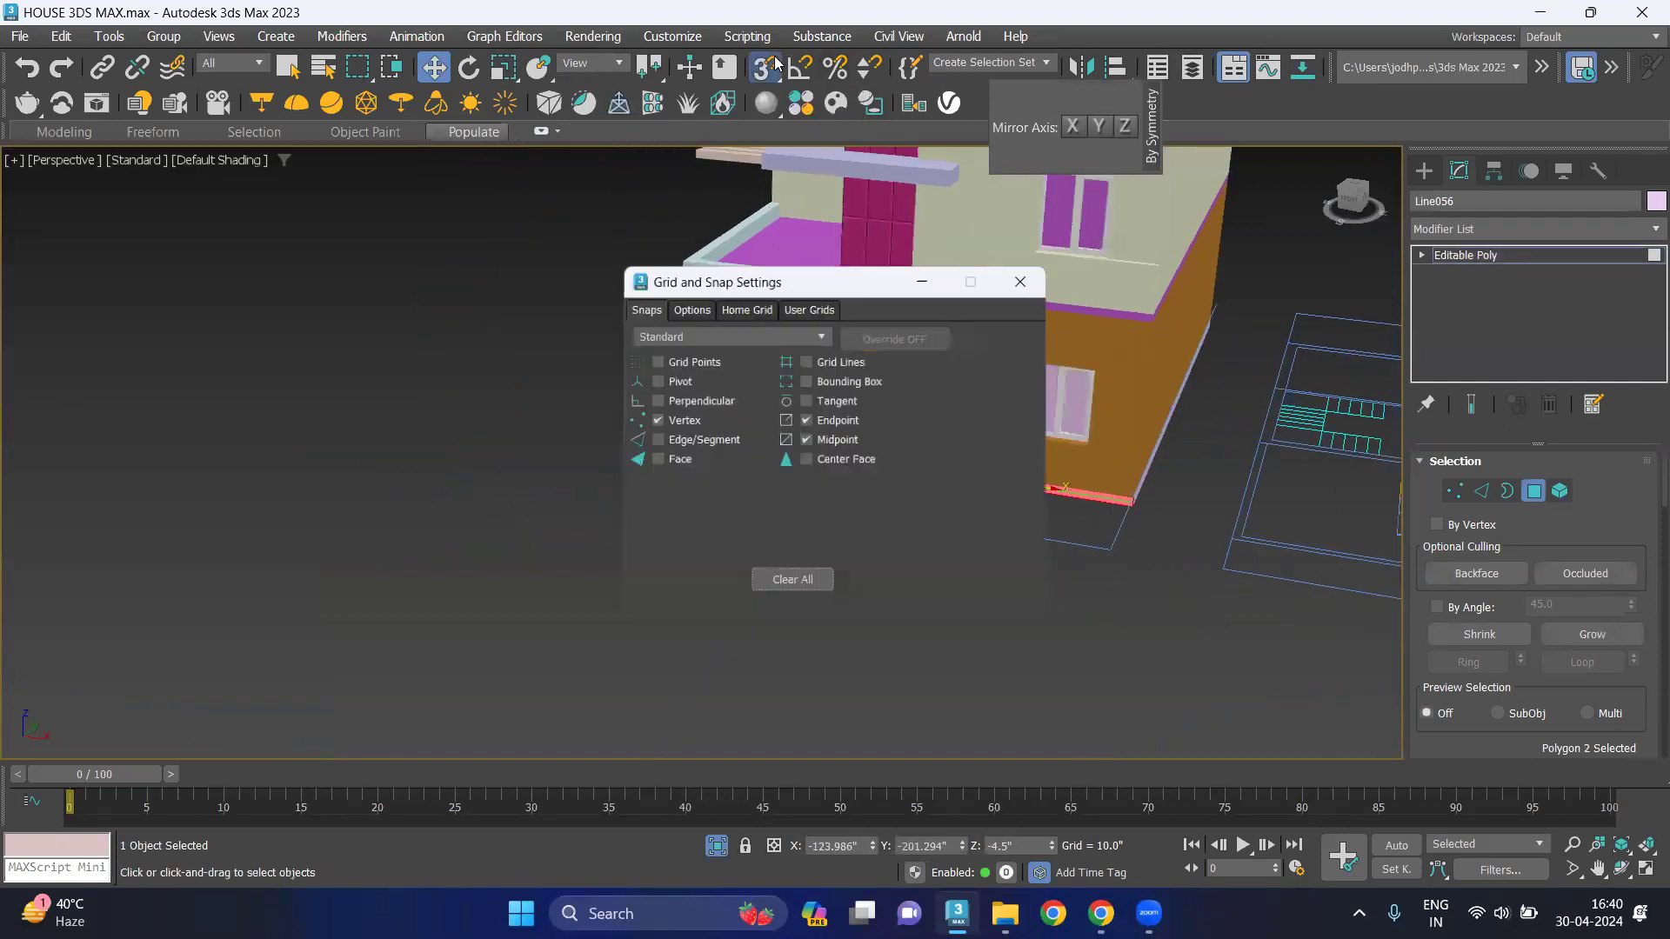
click(700, 307)
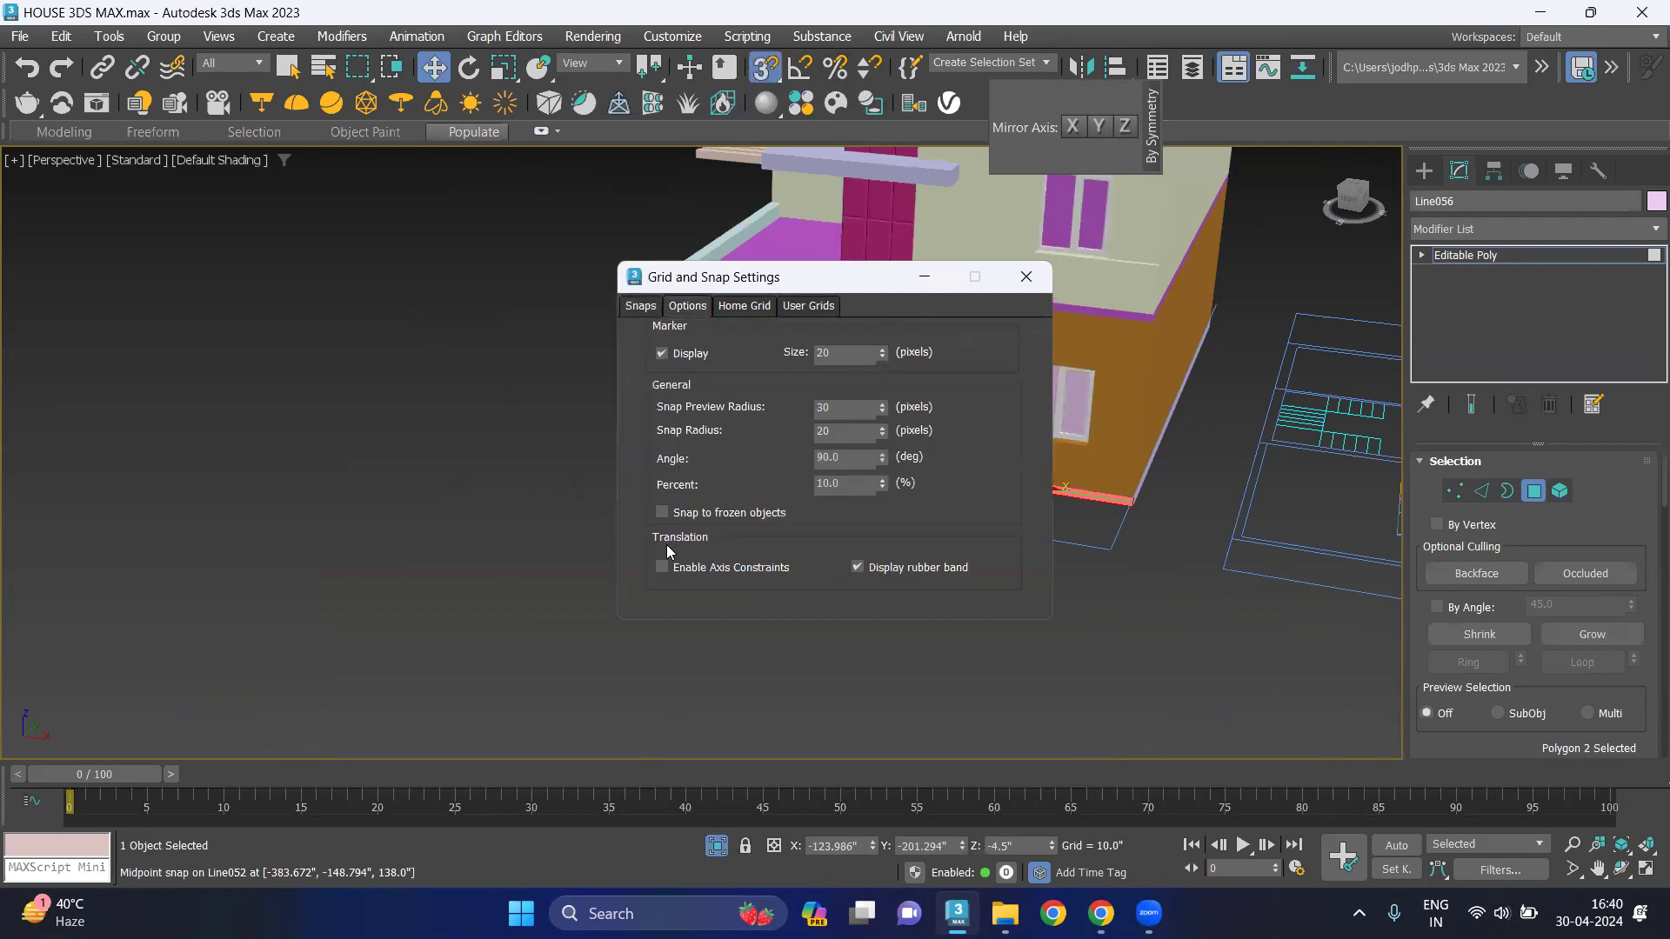
click(663, 568)
click(1027, 277)
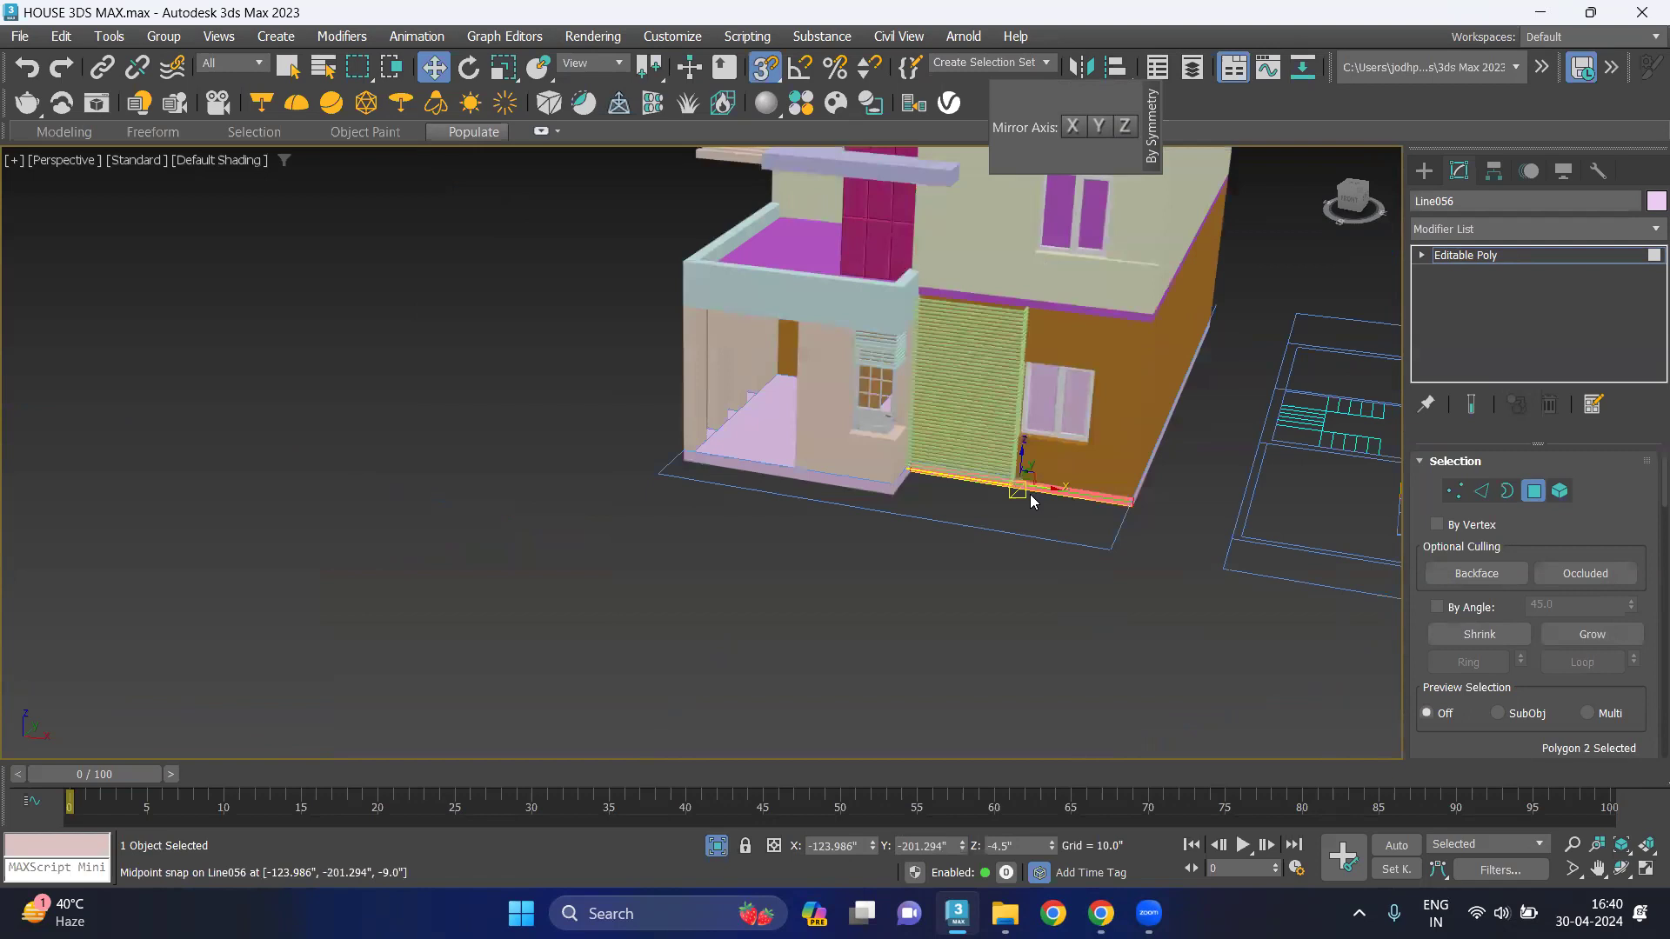
Snap-move the front face flush with the porch plinth's front edge, then exit Polygon mode.
scroll(1030, 494, up, 3)
scroll(1013, 462, up, 2)
scroll(988, 452, up, 1)
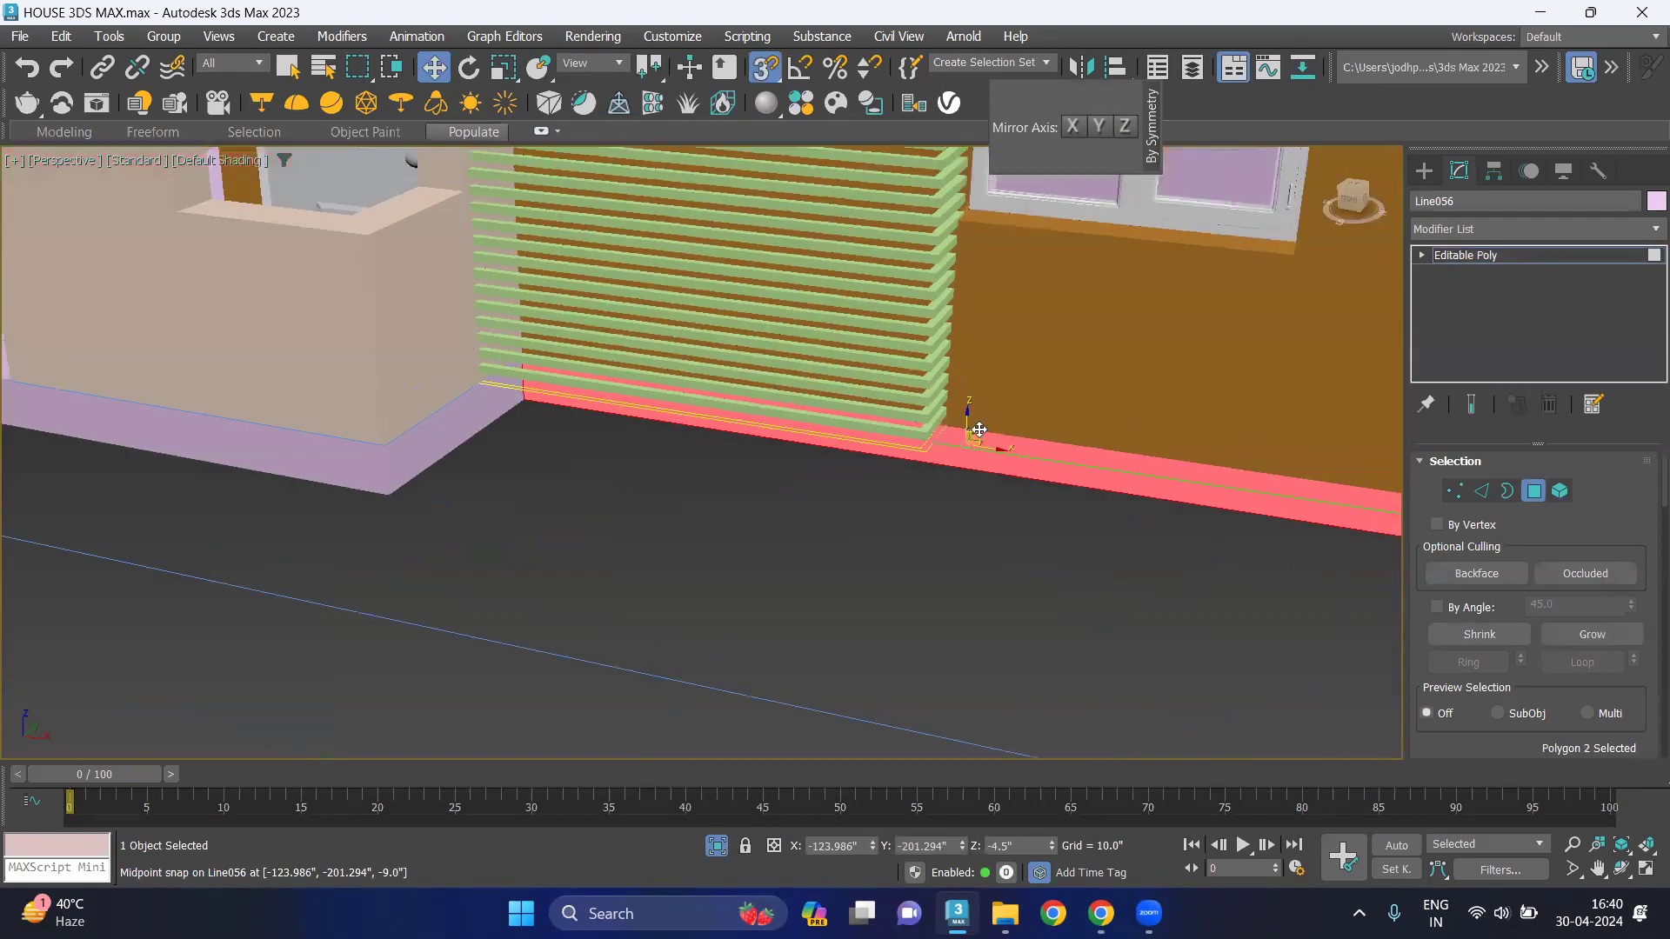
drag(979, 429, 498, 548)
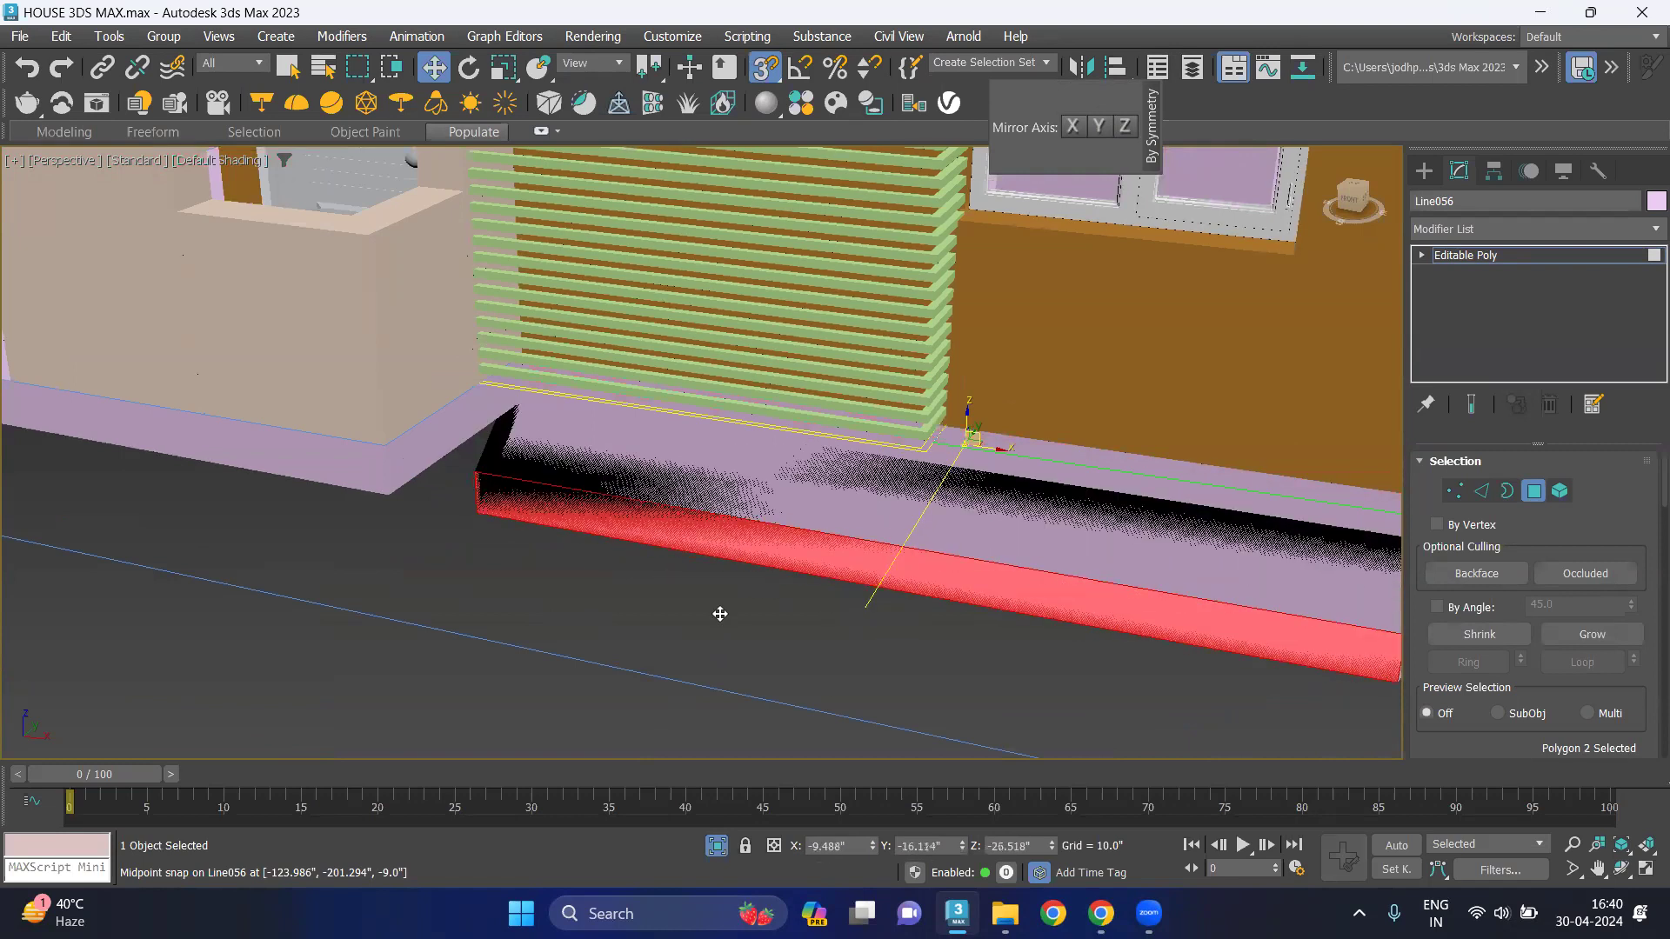
drag(498, 547, 756, 618)
key(ctrl+z)
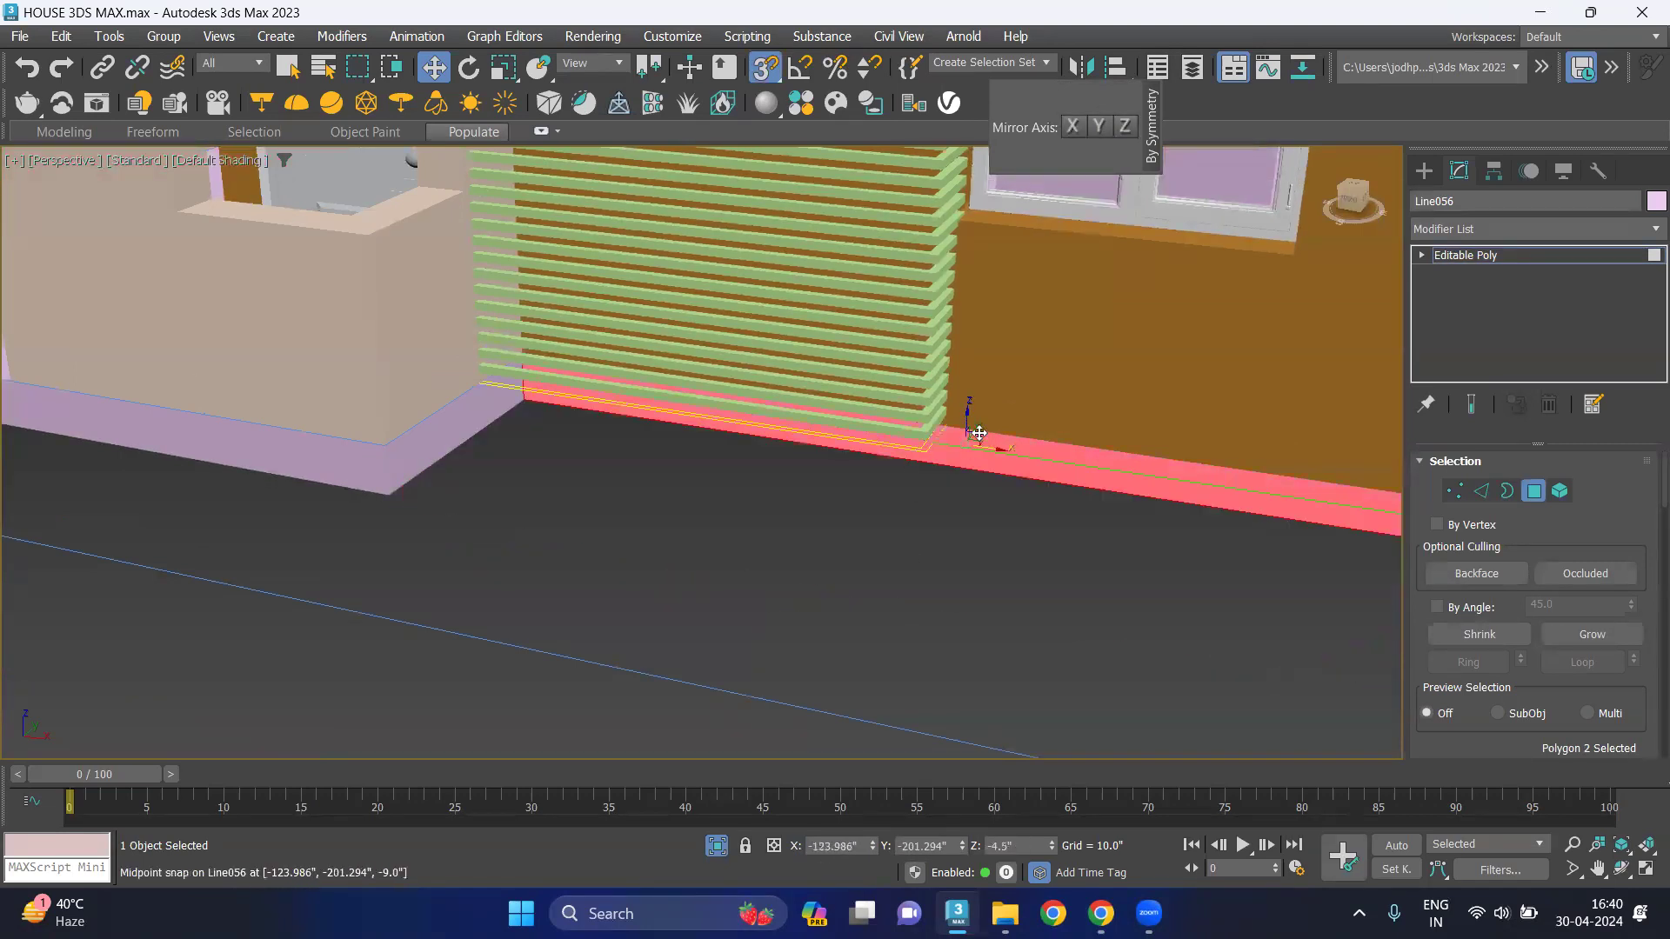
drag(978, 423, 369, 447)
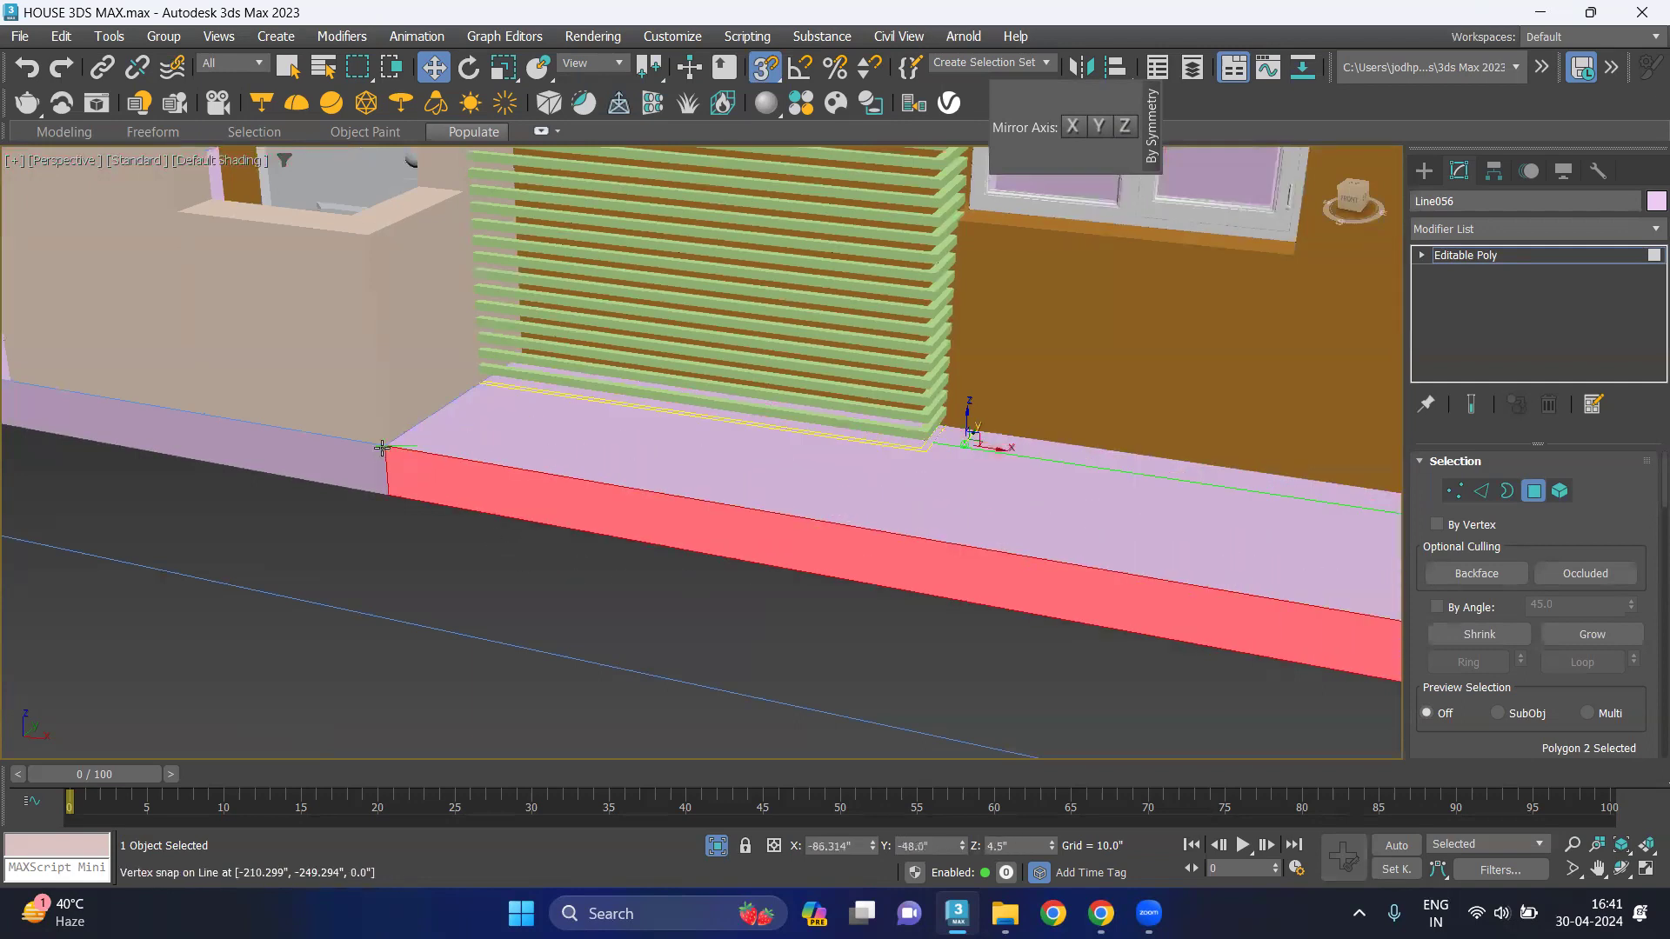
middle_drag(832, 597, 843, 475)
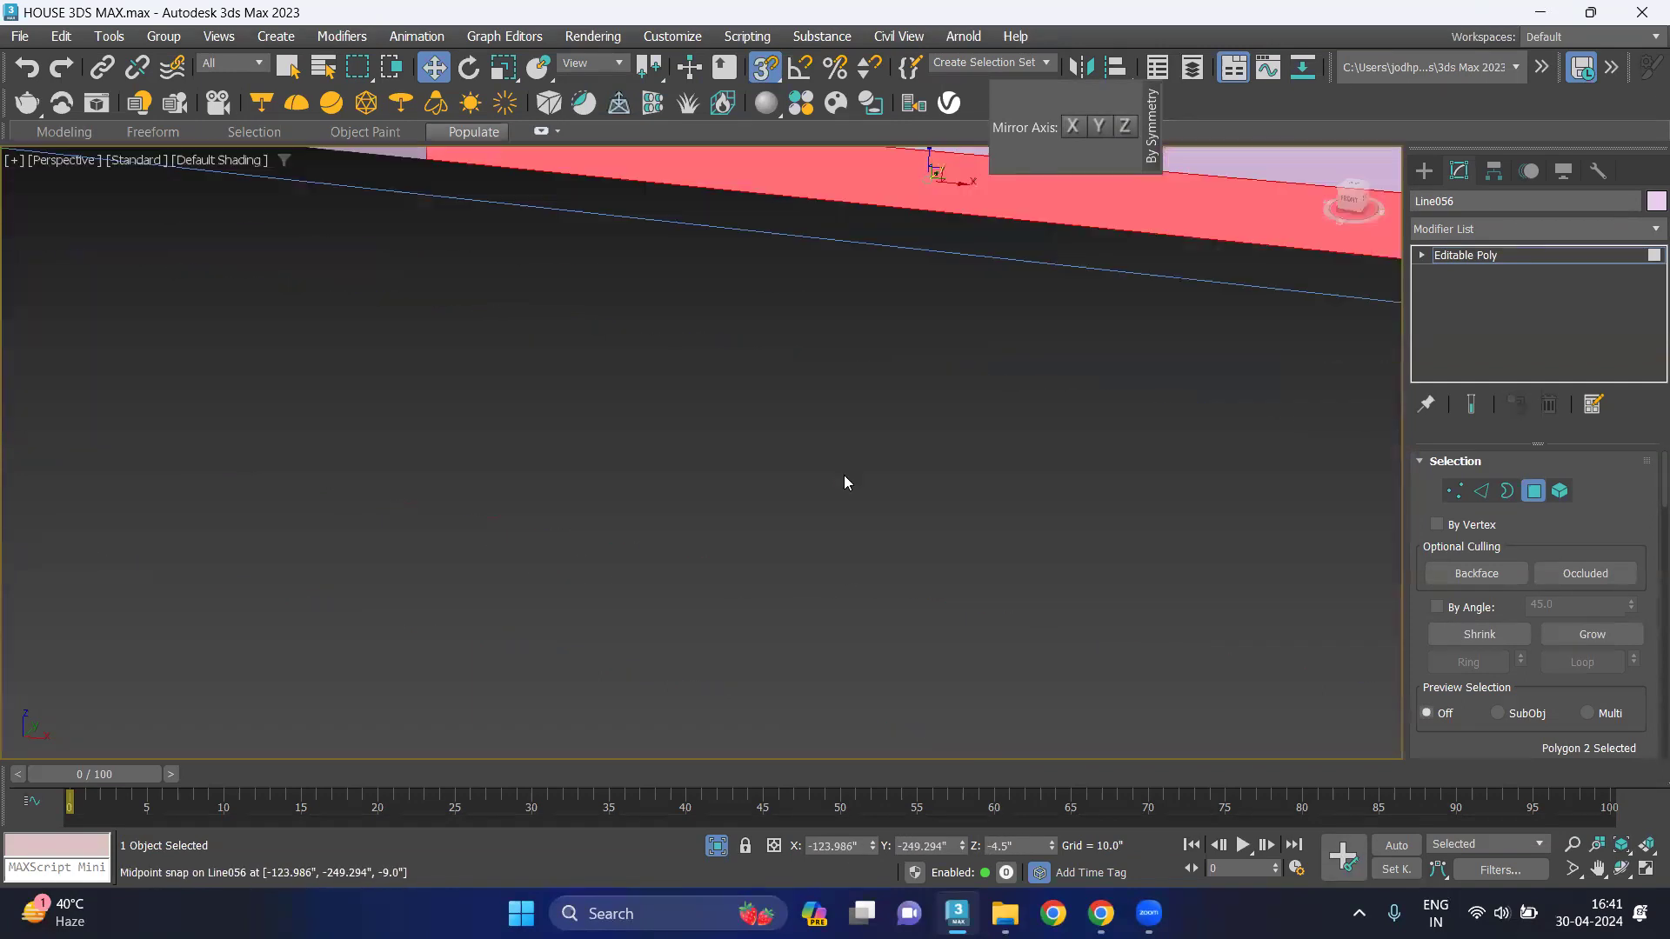
scroll(844, 476, down, 4)
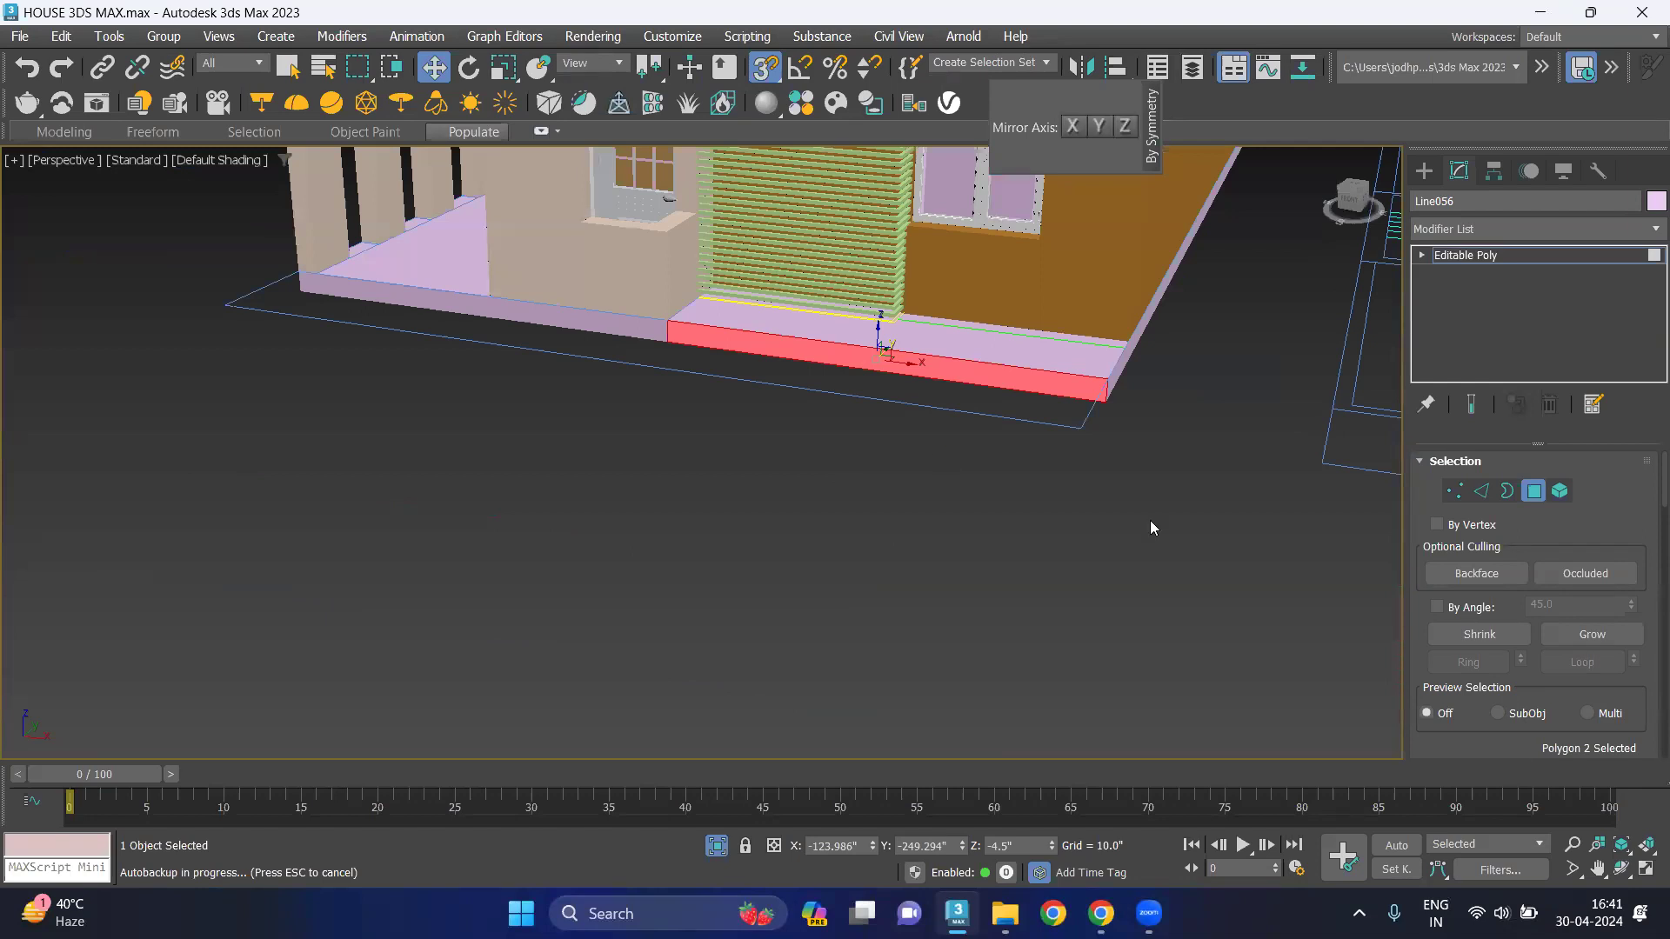
scroll(1150, 527, down, 3)
click(1533, 491)
Deselect the slab and orbit and zoom onto the upper purple wall.
click(1141, 560)
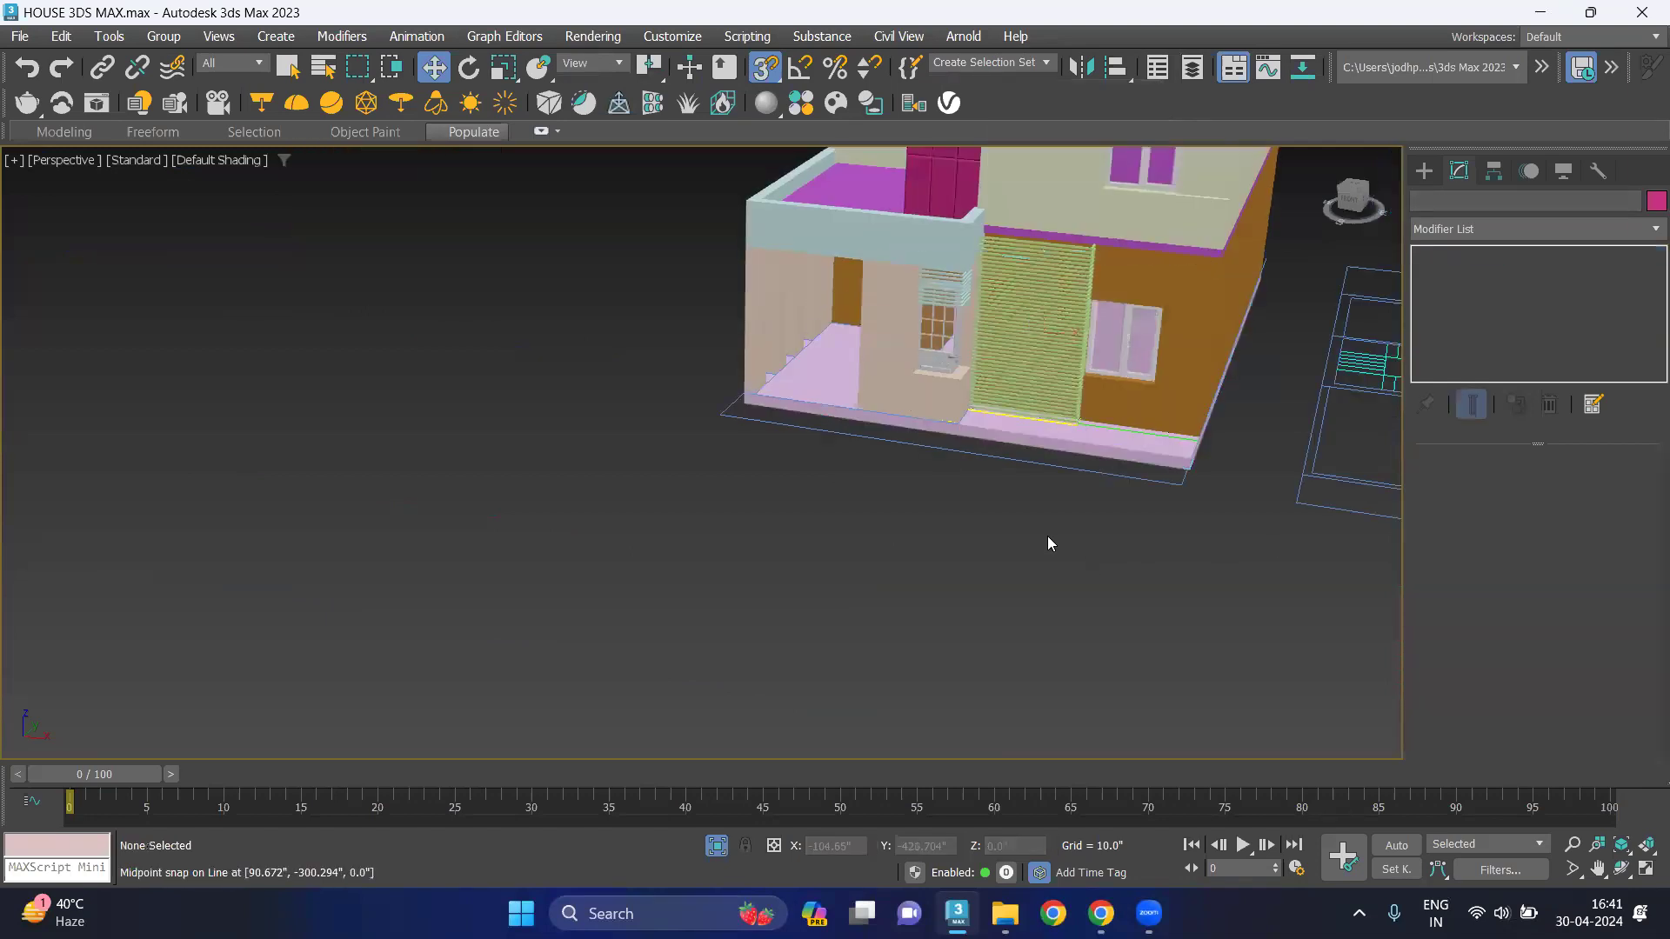
scroll(1048, 539, up, 2)
scroll(1003, 608, up, 2)
scroll(1049, 366, up, 2)
mouse_move(1048, 366)
alt+middle_down()
mouse_move(1212, 366)
mouse_move(898, 396)
mouse_move(906, 417)
mouse_move(1051, 442)
mouse_move(875, 421)
mouse_move(904, 494)
mouse_move(828, 424)
mouse_move(809, 446)
mouse_move(845, 357)
mouse_move(810, 301)
mouse_move(609, 309)
alt+middle_up()
scroll(609, 311, up, 3)
scroll(620, 368, up, 3)
mouse_move(620, 368)
alt+middle_down()
mouse_move(663, 317)
mouse_move(626, 324)
mouse_move(678, 467)
mouse_move(1188, 608)
alt+middle_up()
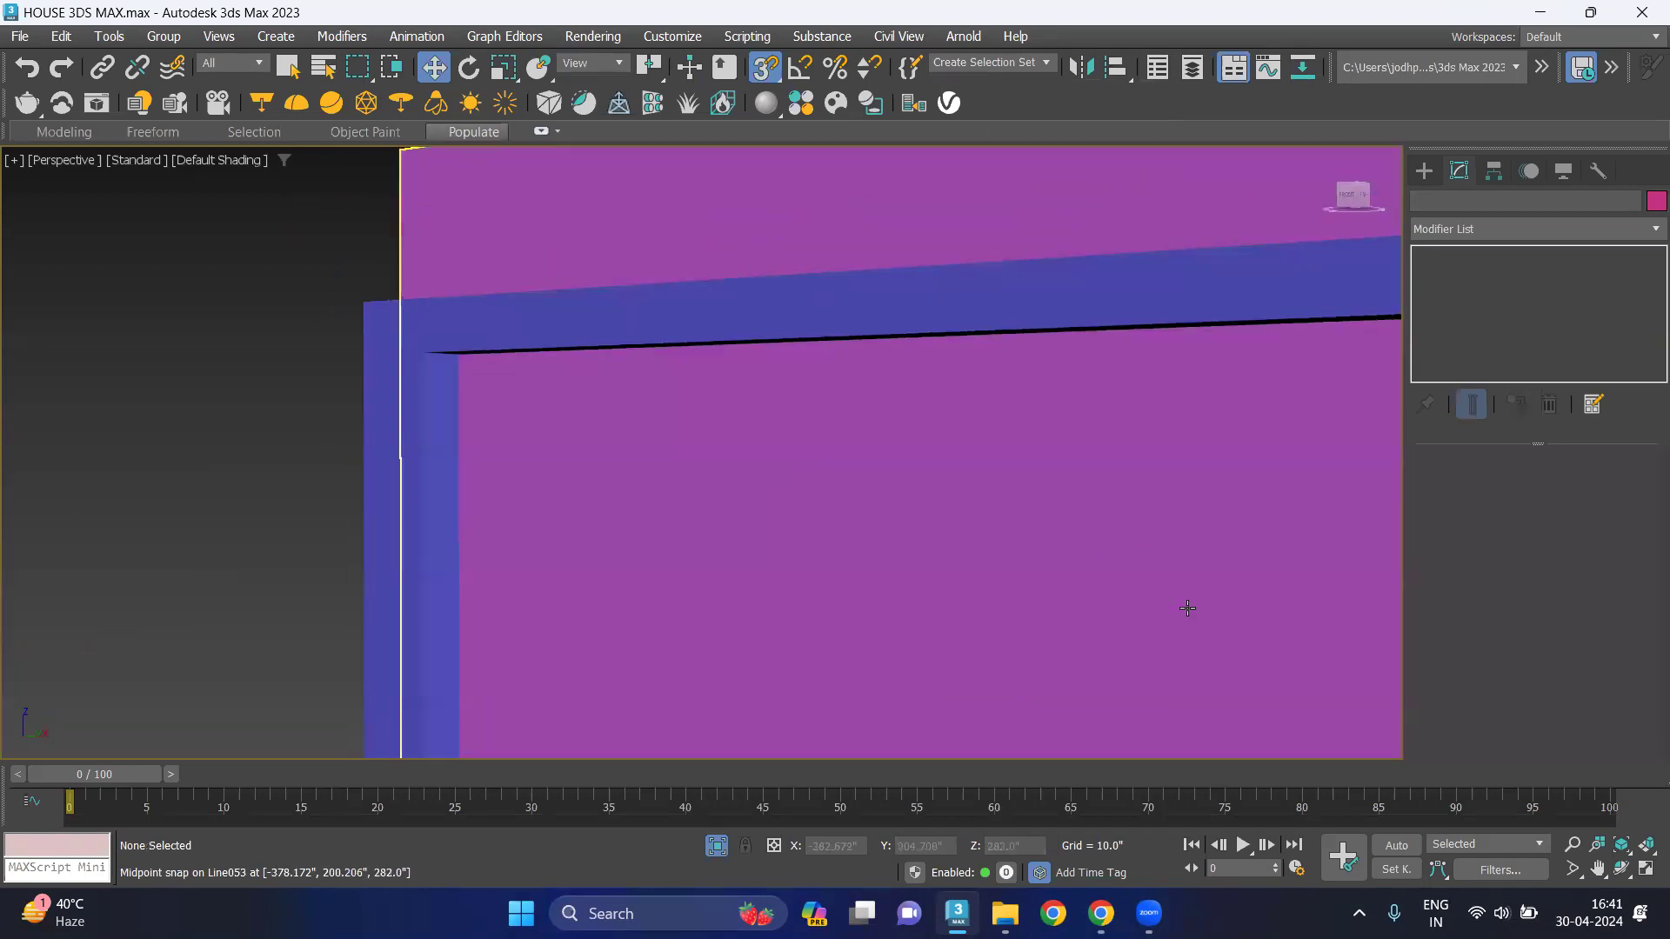
scroll(876, 462, down, 3)
scroll(895, 496, down, 3)
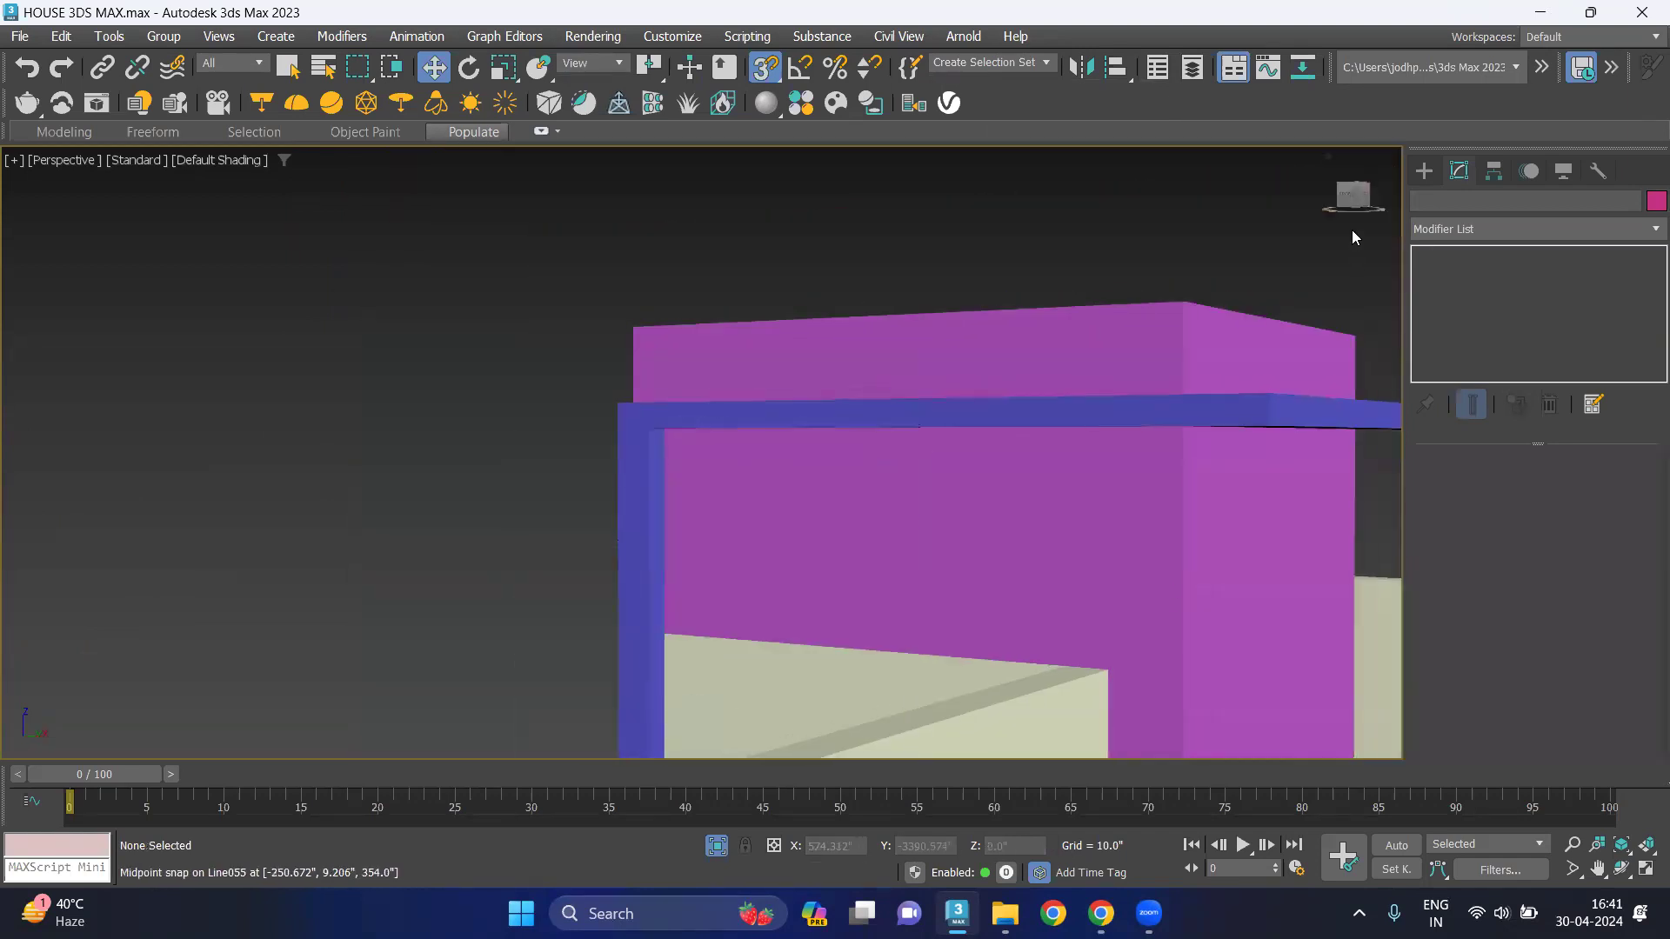
Turn snapping off and draw a box on the purple wall using AutoGrid.
click(764, 68)
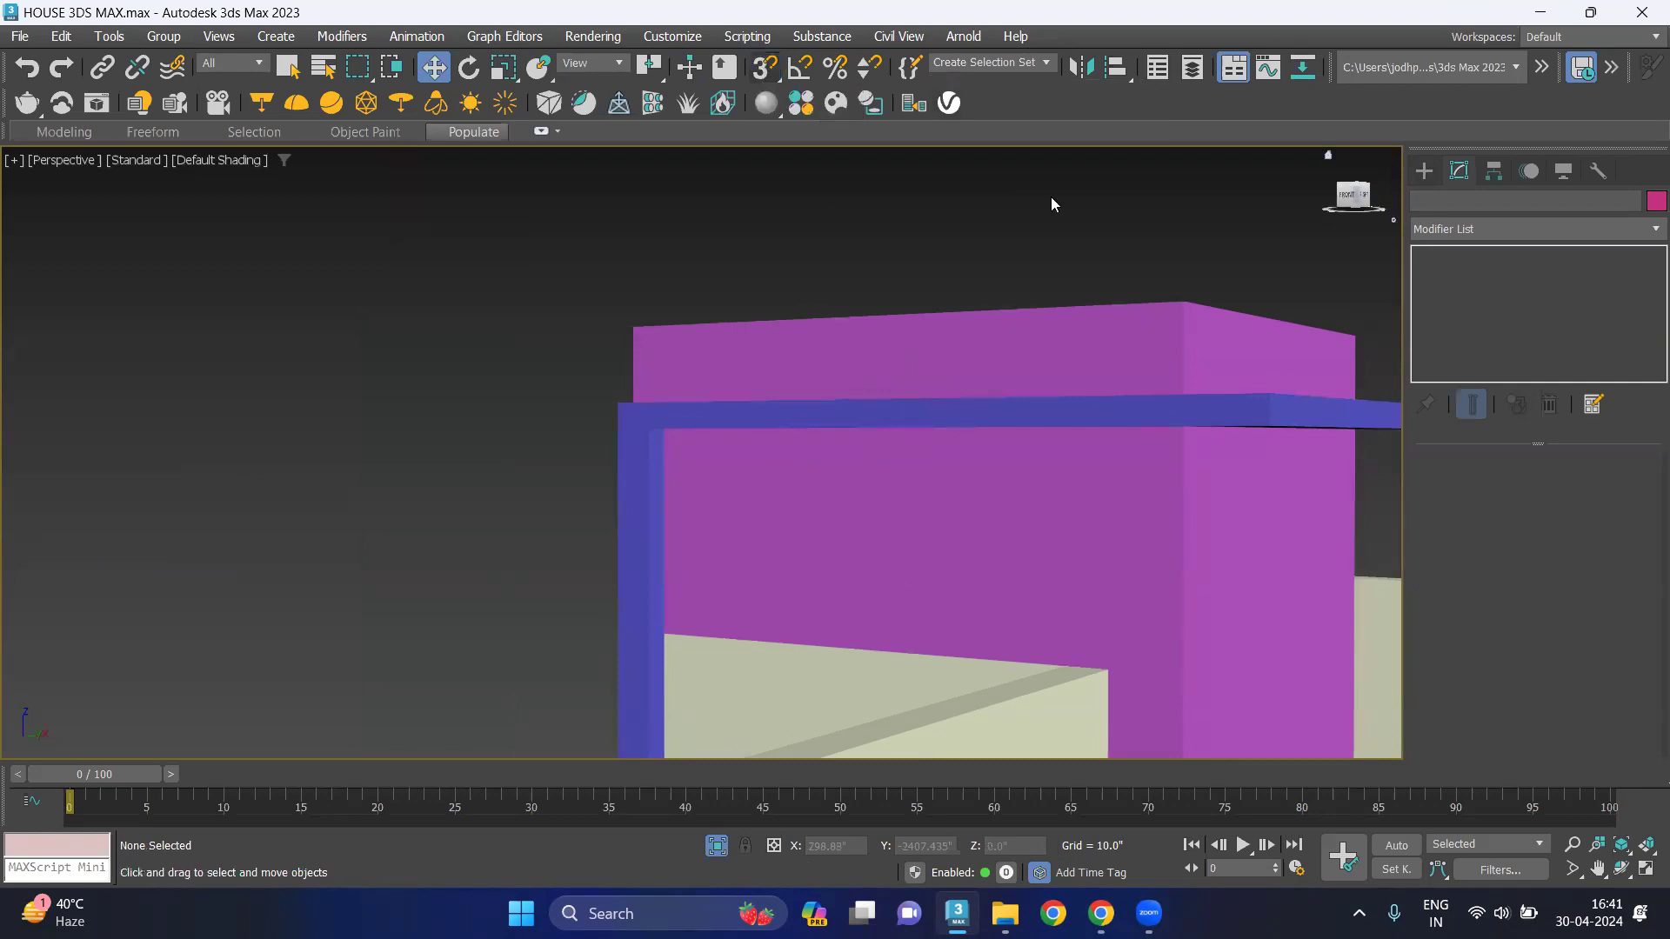
click(1418, 171)
click(1498, 307)
click(1509, 283)
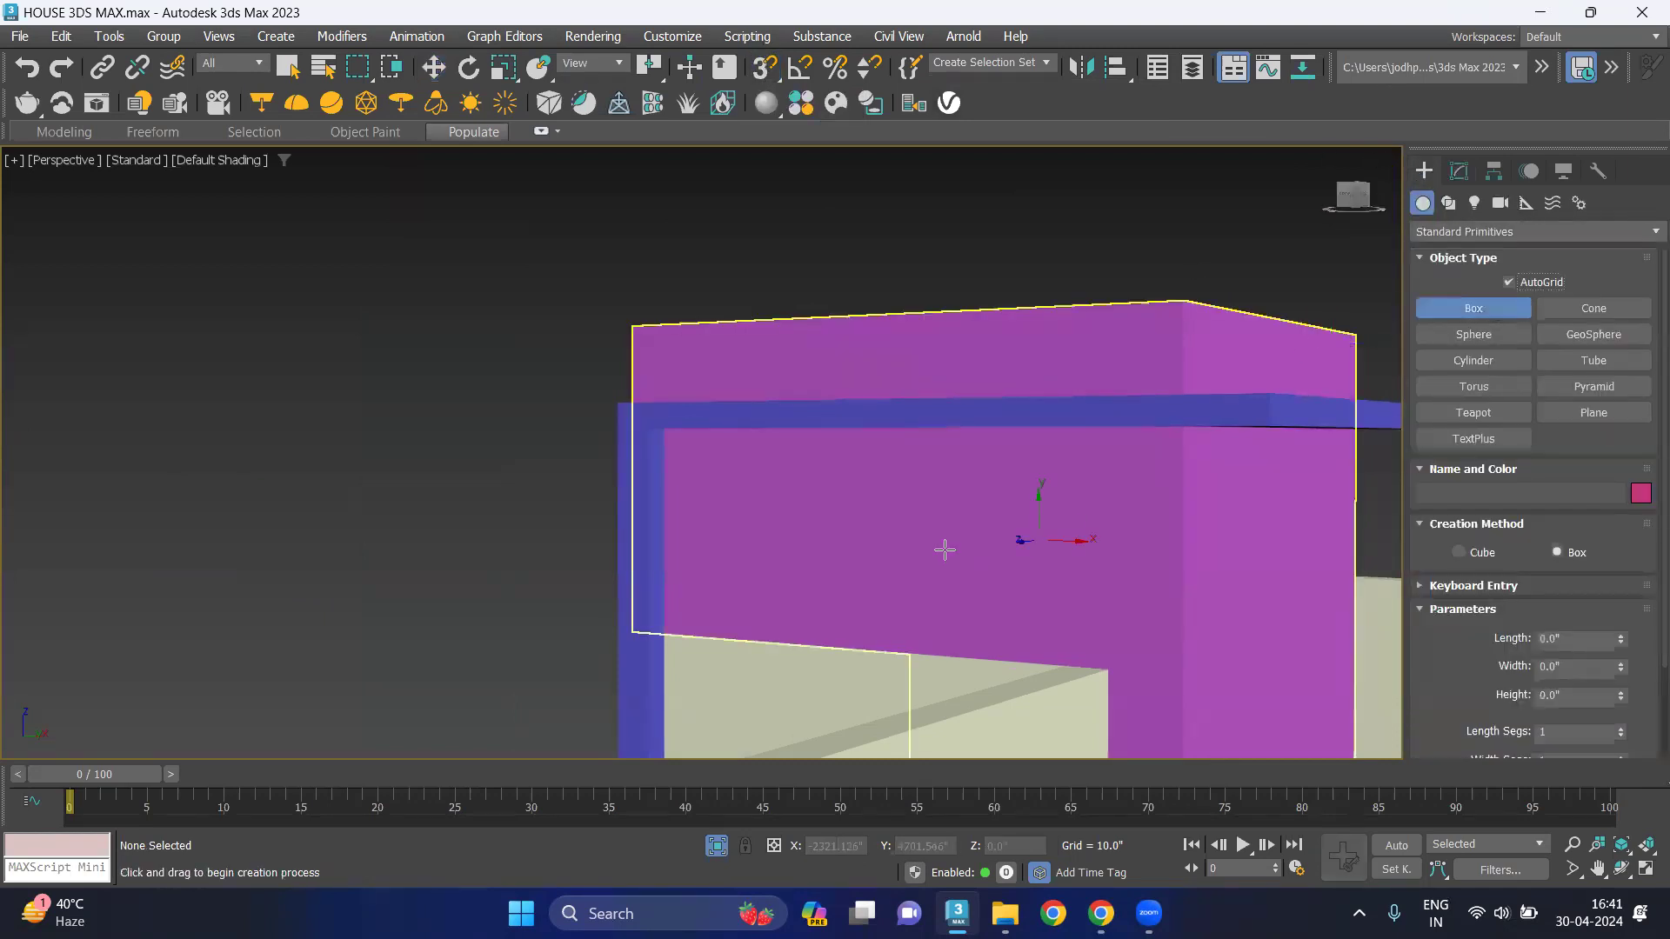
scroll(693, 461, up, 2)
drag(706, 444, 1292, 639)
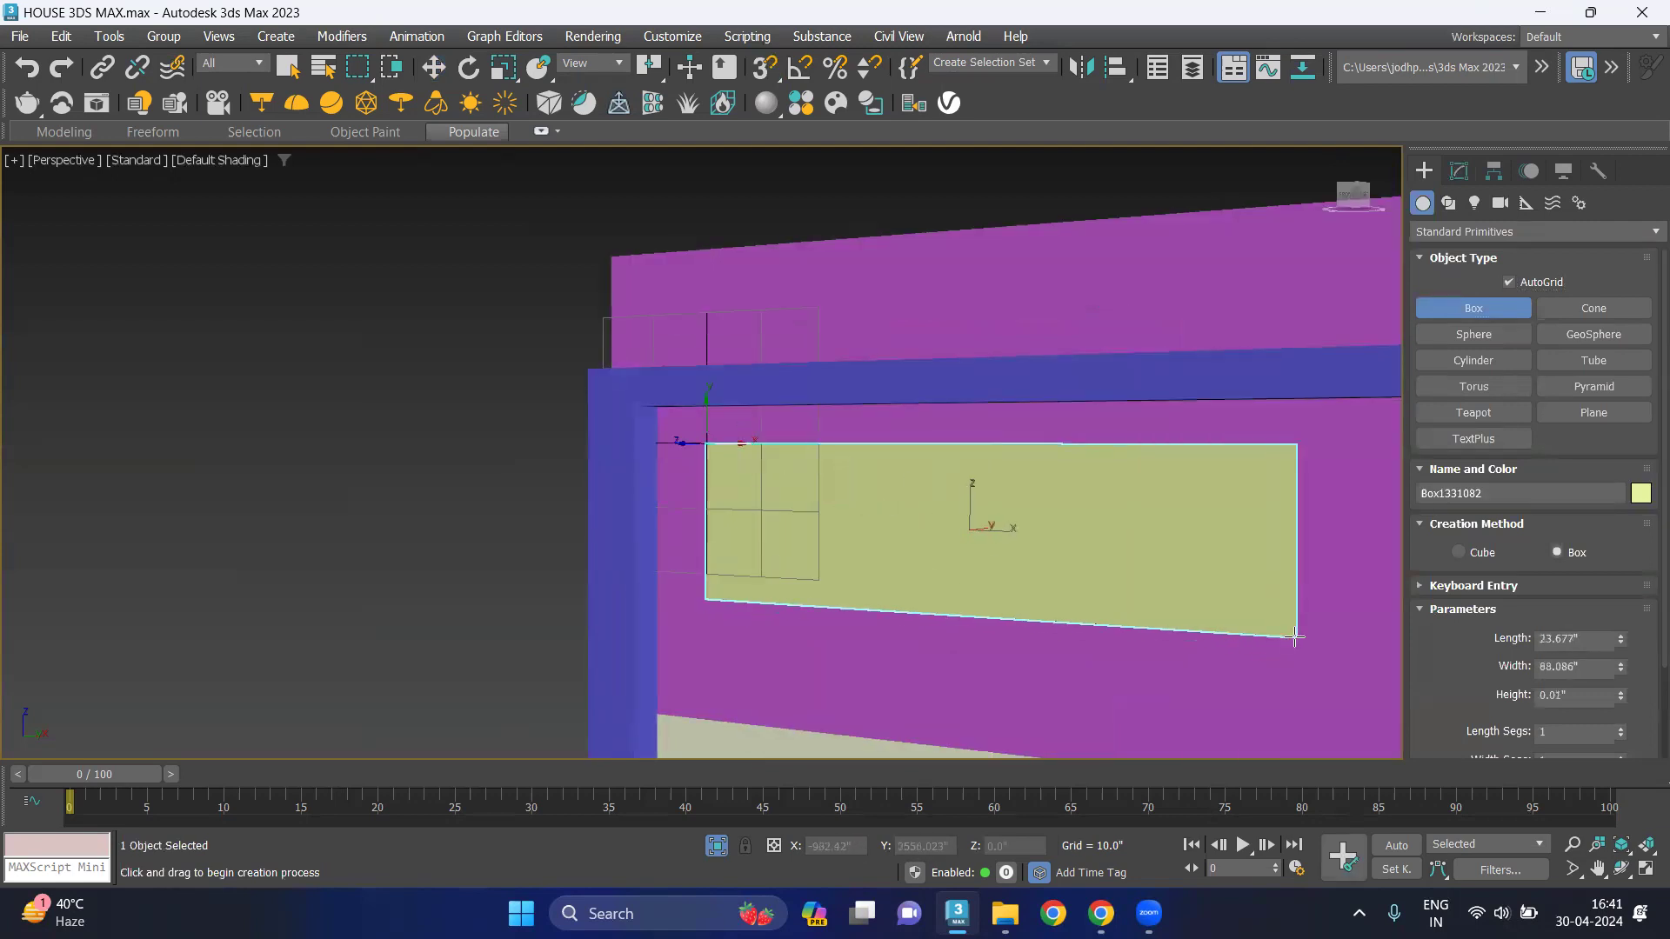
drag(1292, 640, 1303, 642)
click(1226, 559)
key(w)
Set the box to Height 9", Width 72" and Length 24", then select wall Line055.
click(1459, 170)
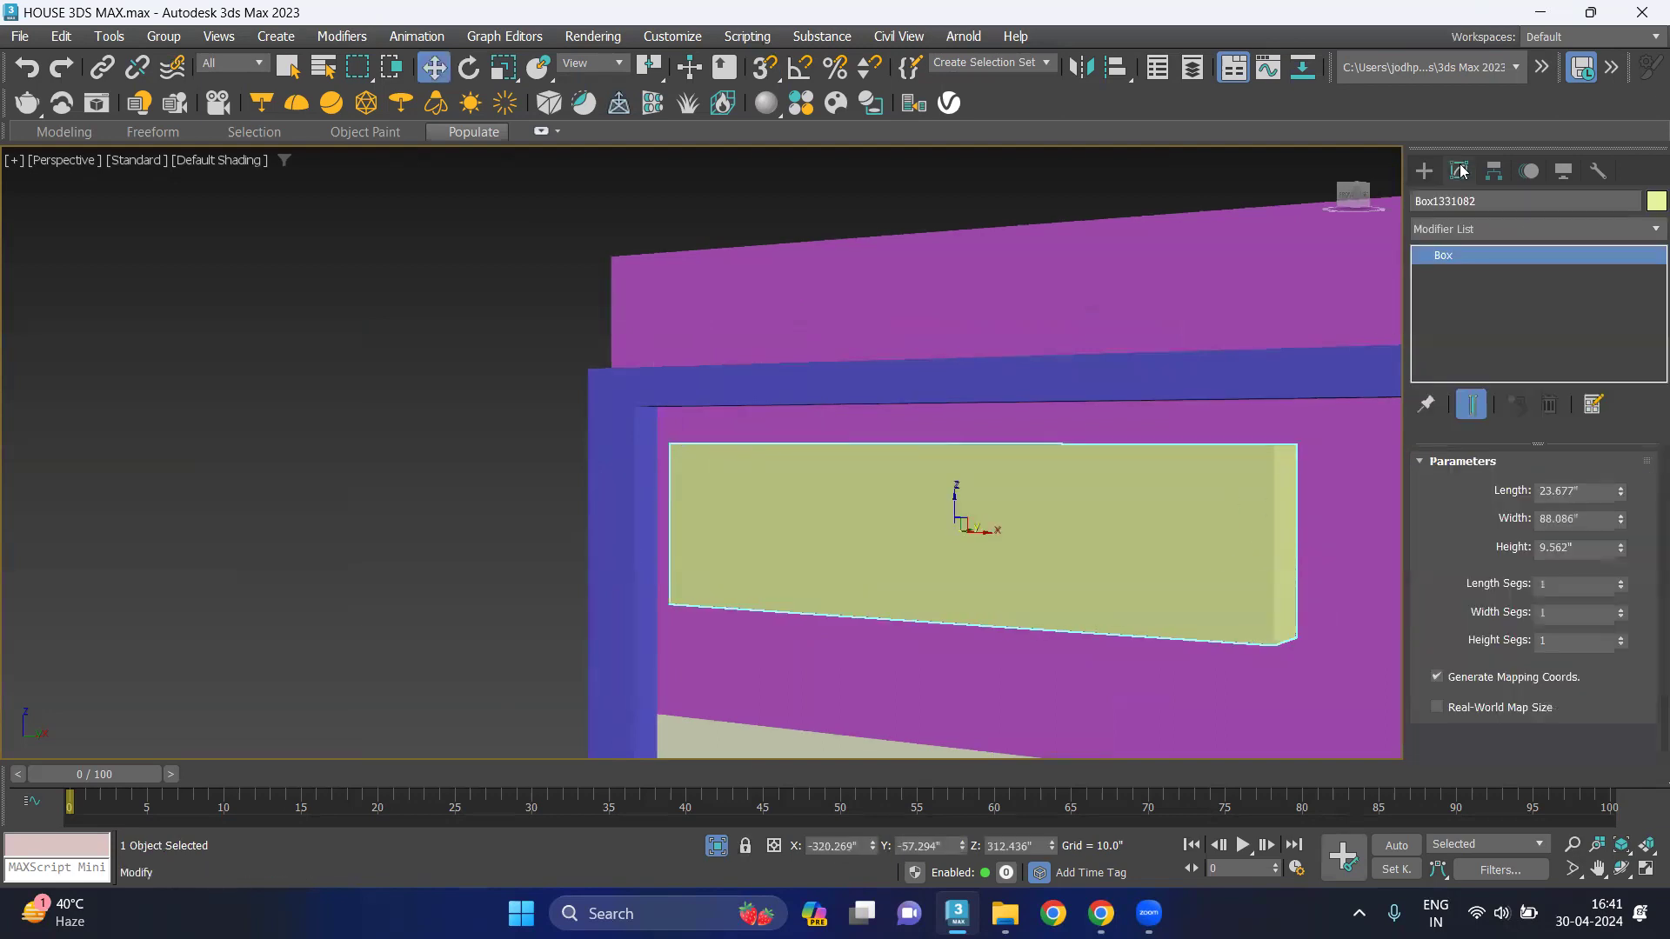
drag(1605, 547, 1462, 547)
text(9)
key(Return)
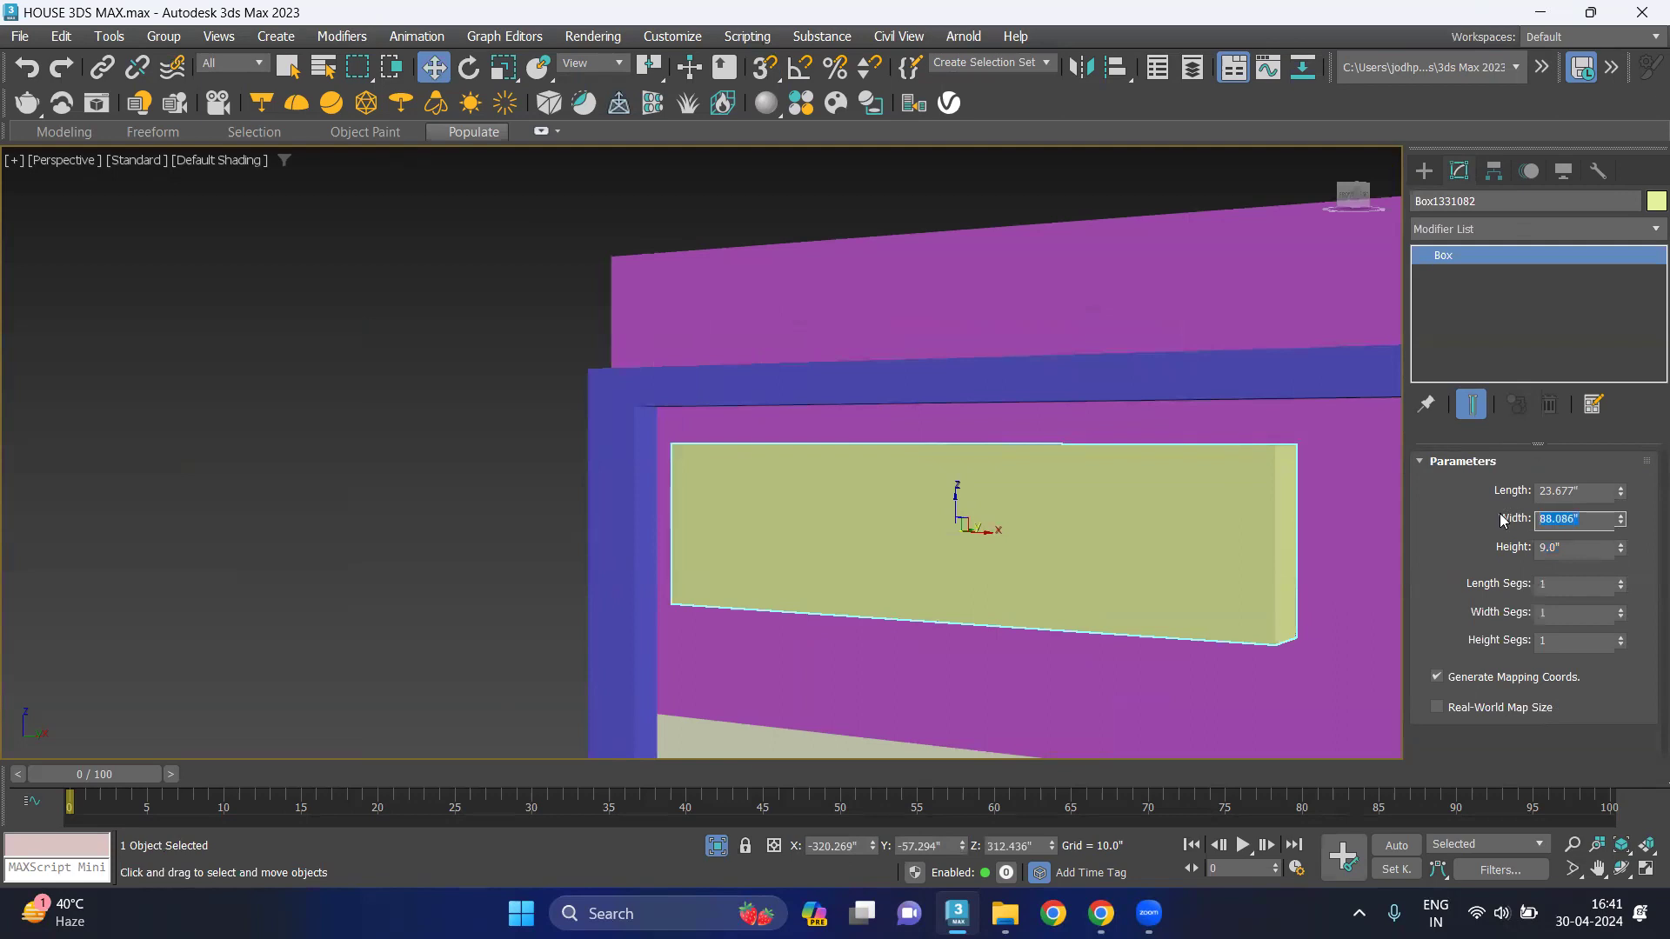
text(6')
key(Return)
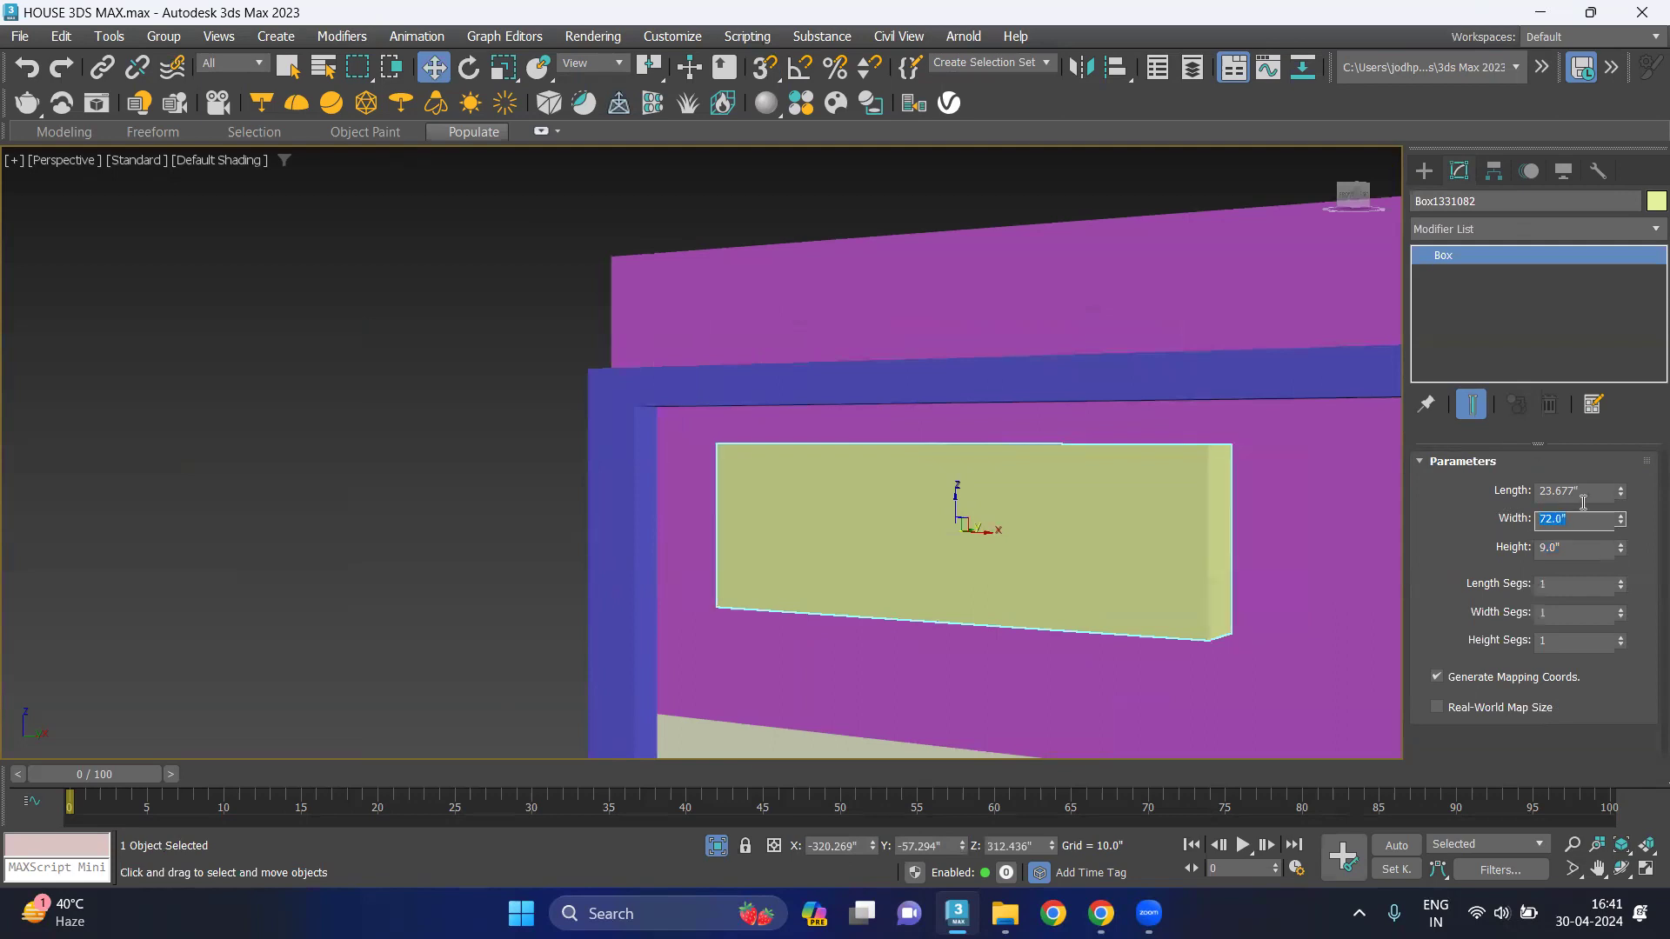
double_click(1583, 491)
text(24.0)
key(Return)
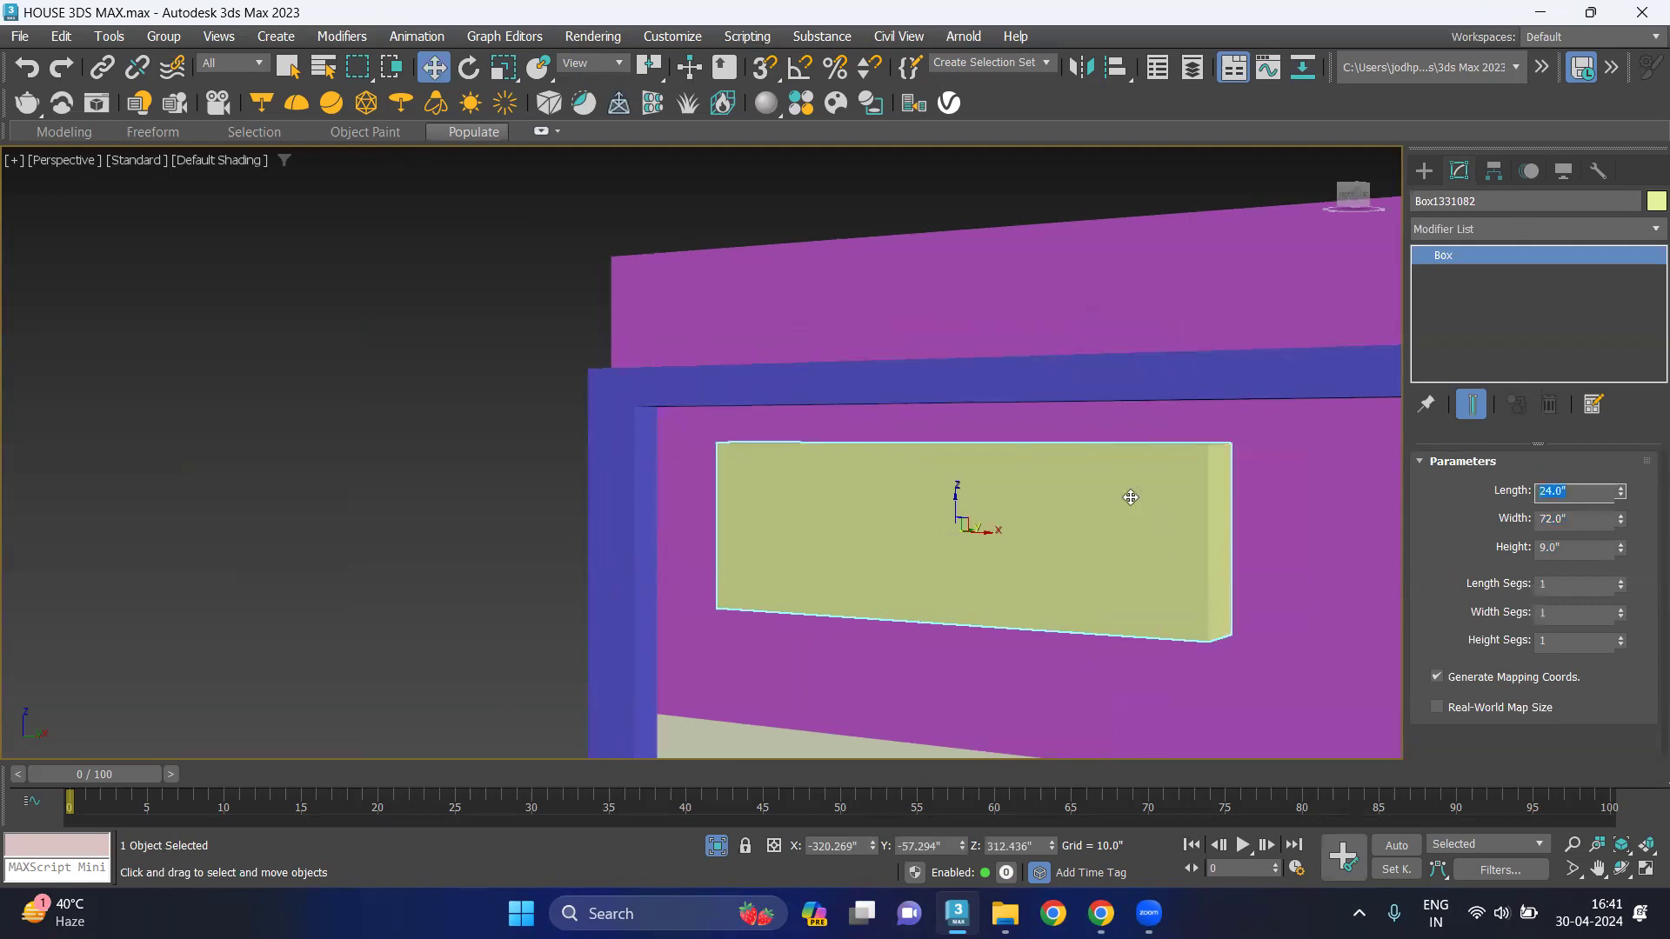
click(1369, 496)
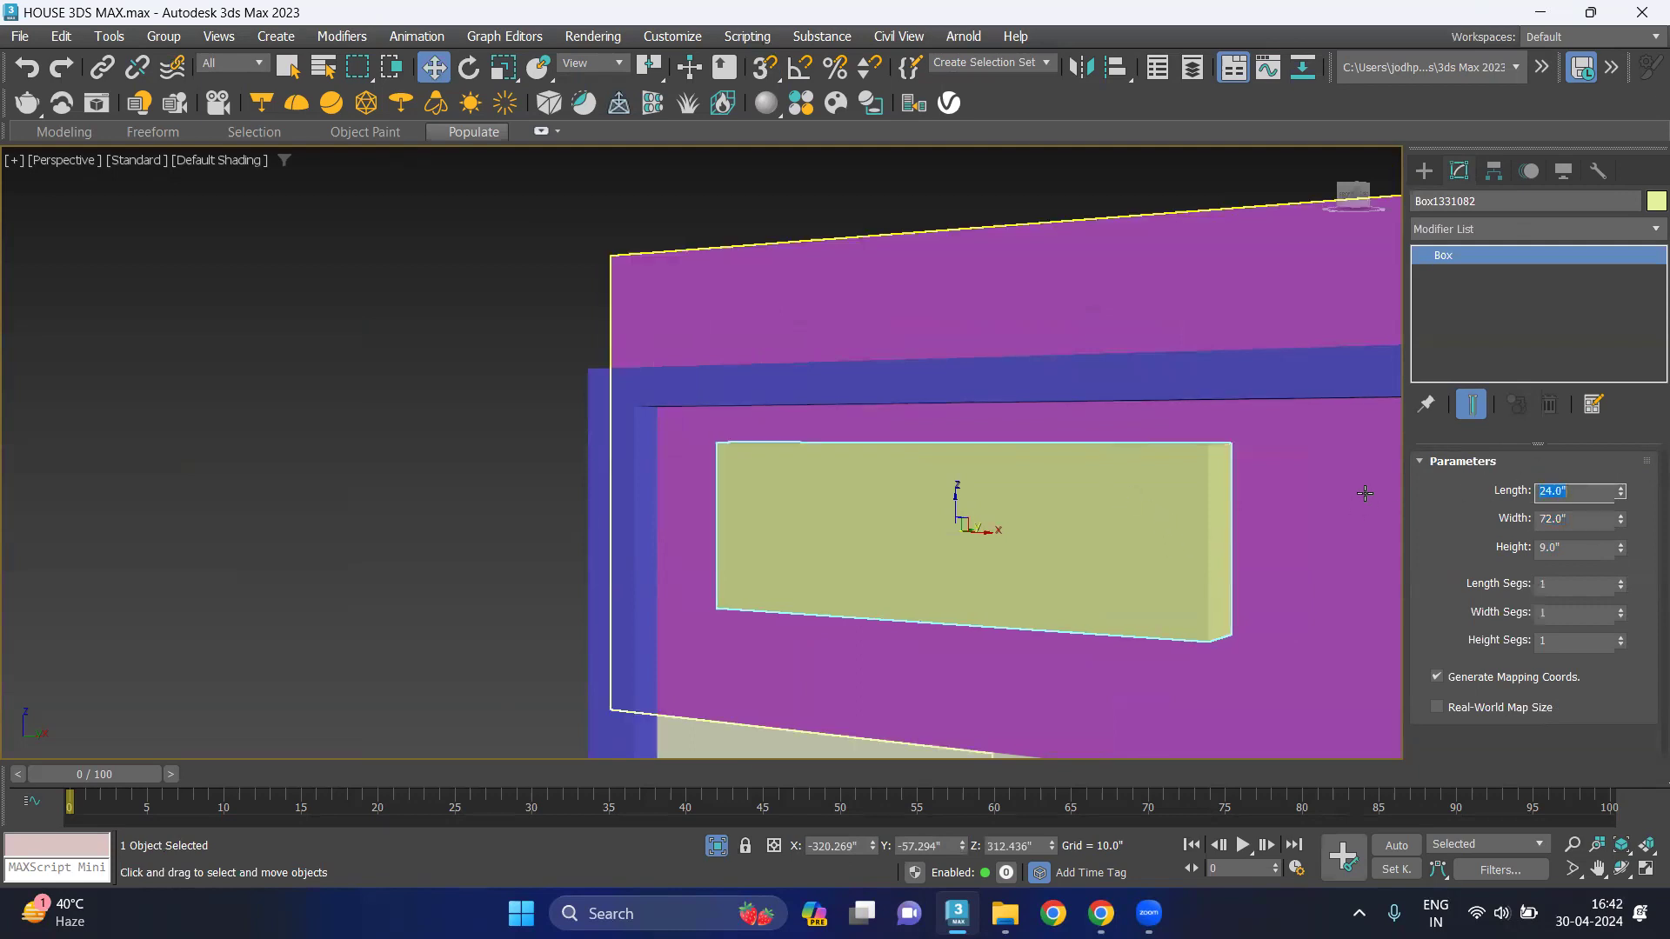
In Top view, position the box along the upper wall line.
ctrl+click(1217, 510)
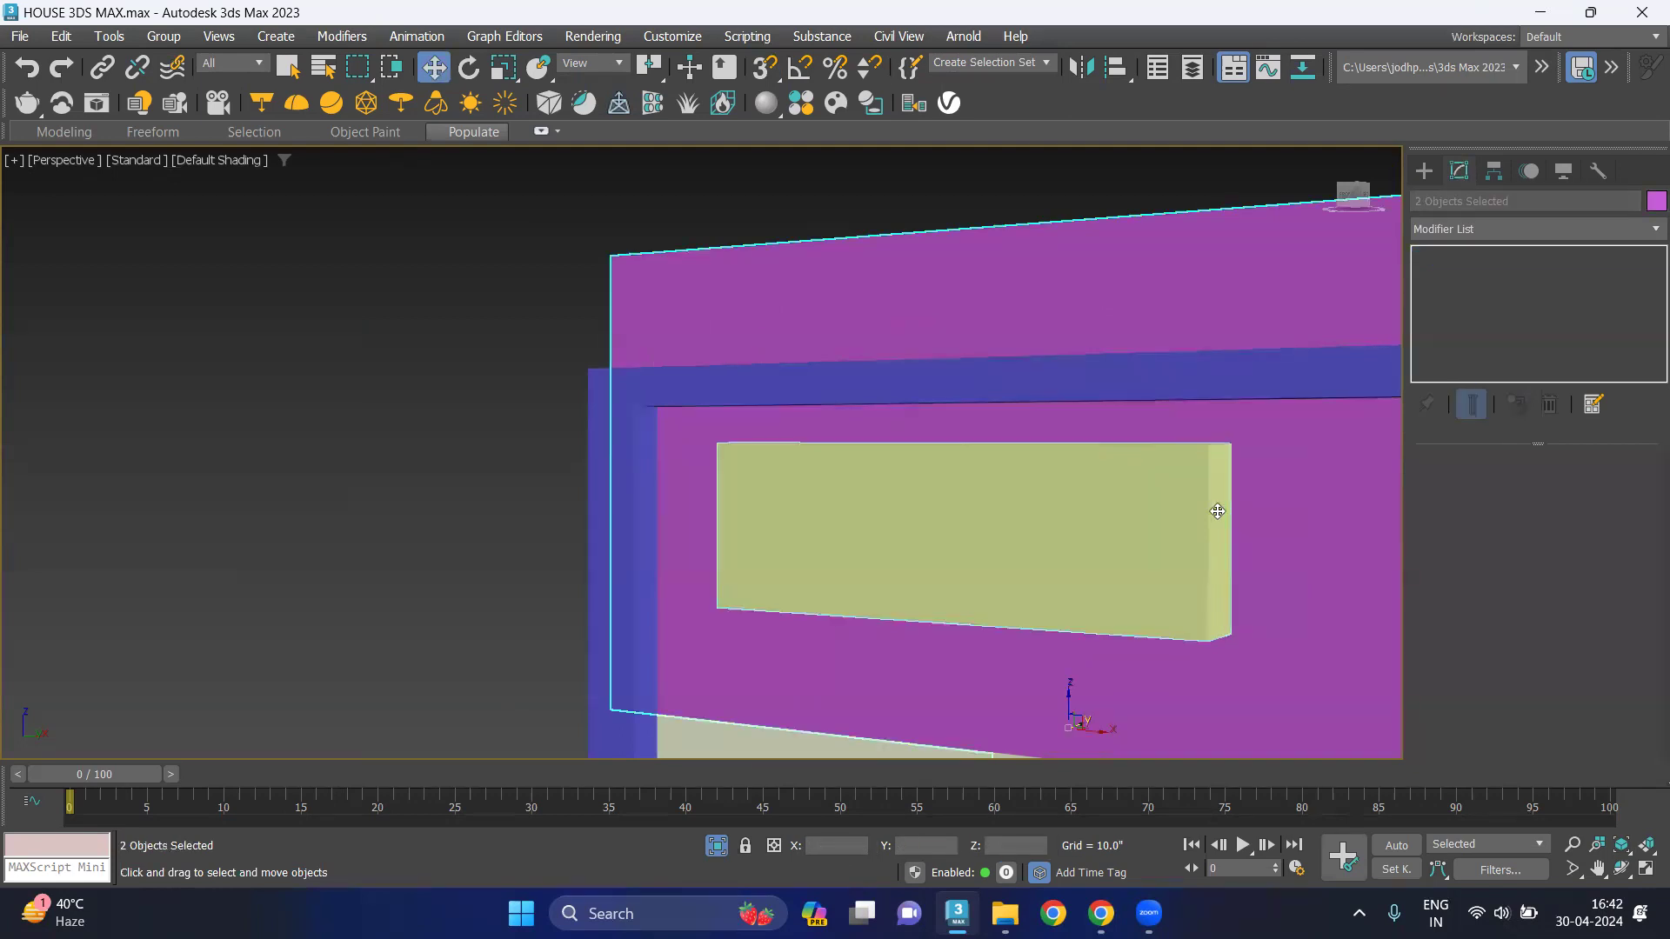
key(z)
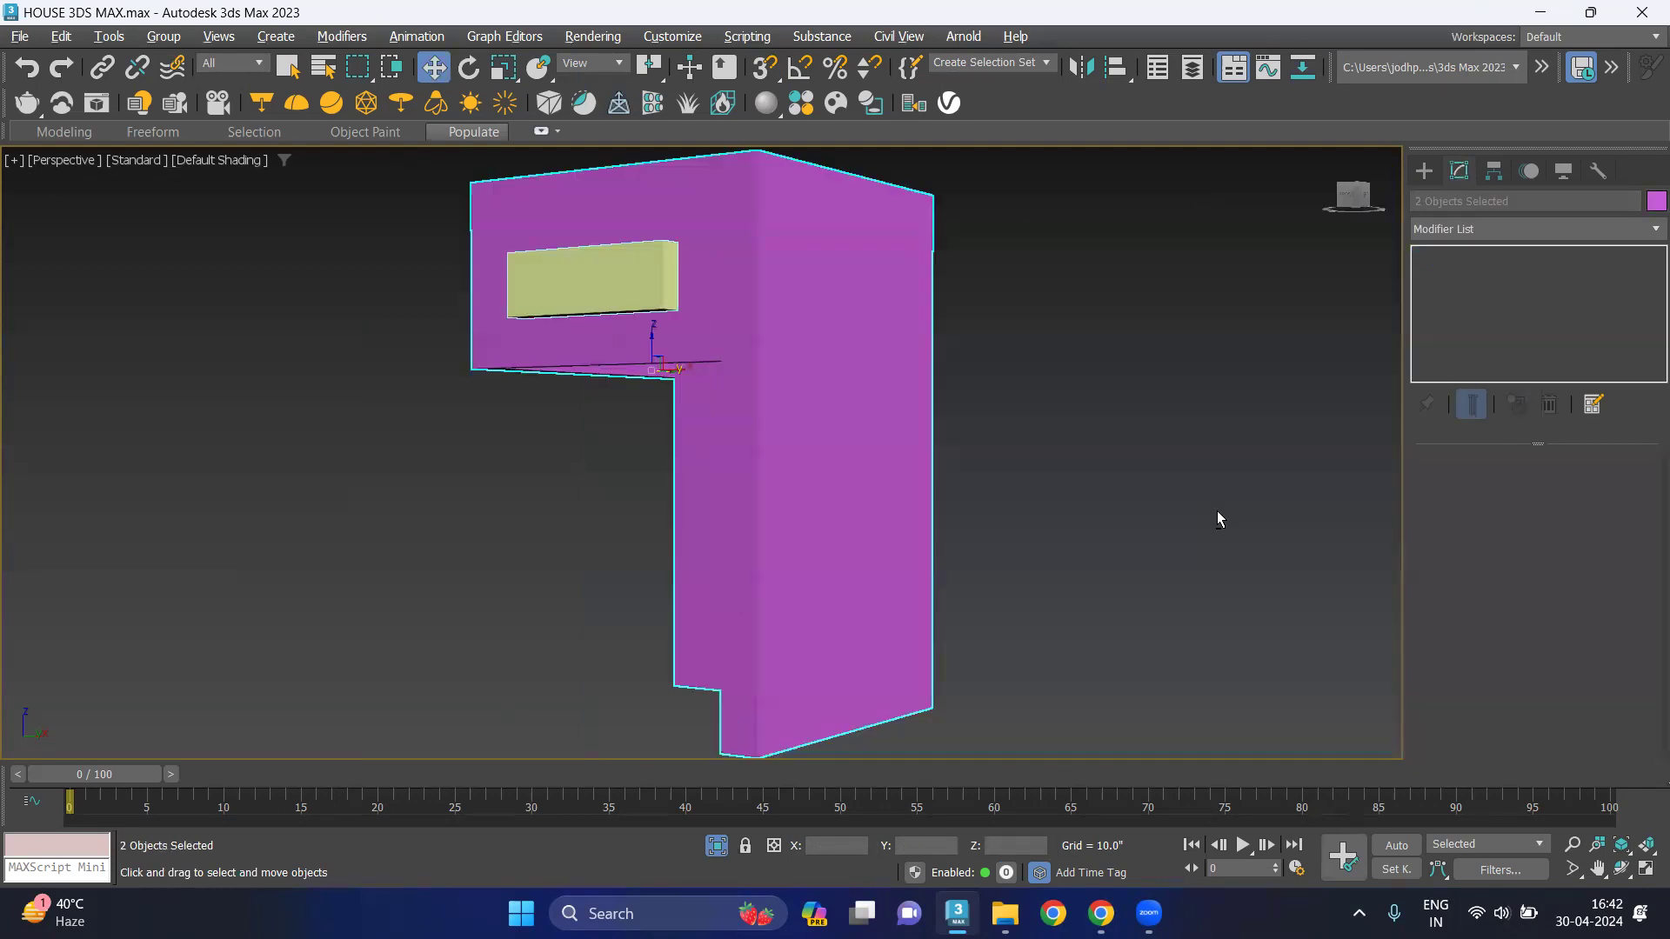
key(t)
key(z)
click(735, 524)
drag(699, 464, 699, 430)
scroll(660, 518, up, 3)
scroll(783, 422, up, 2)
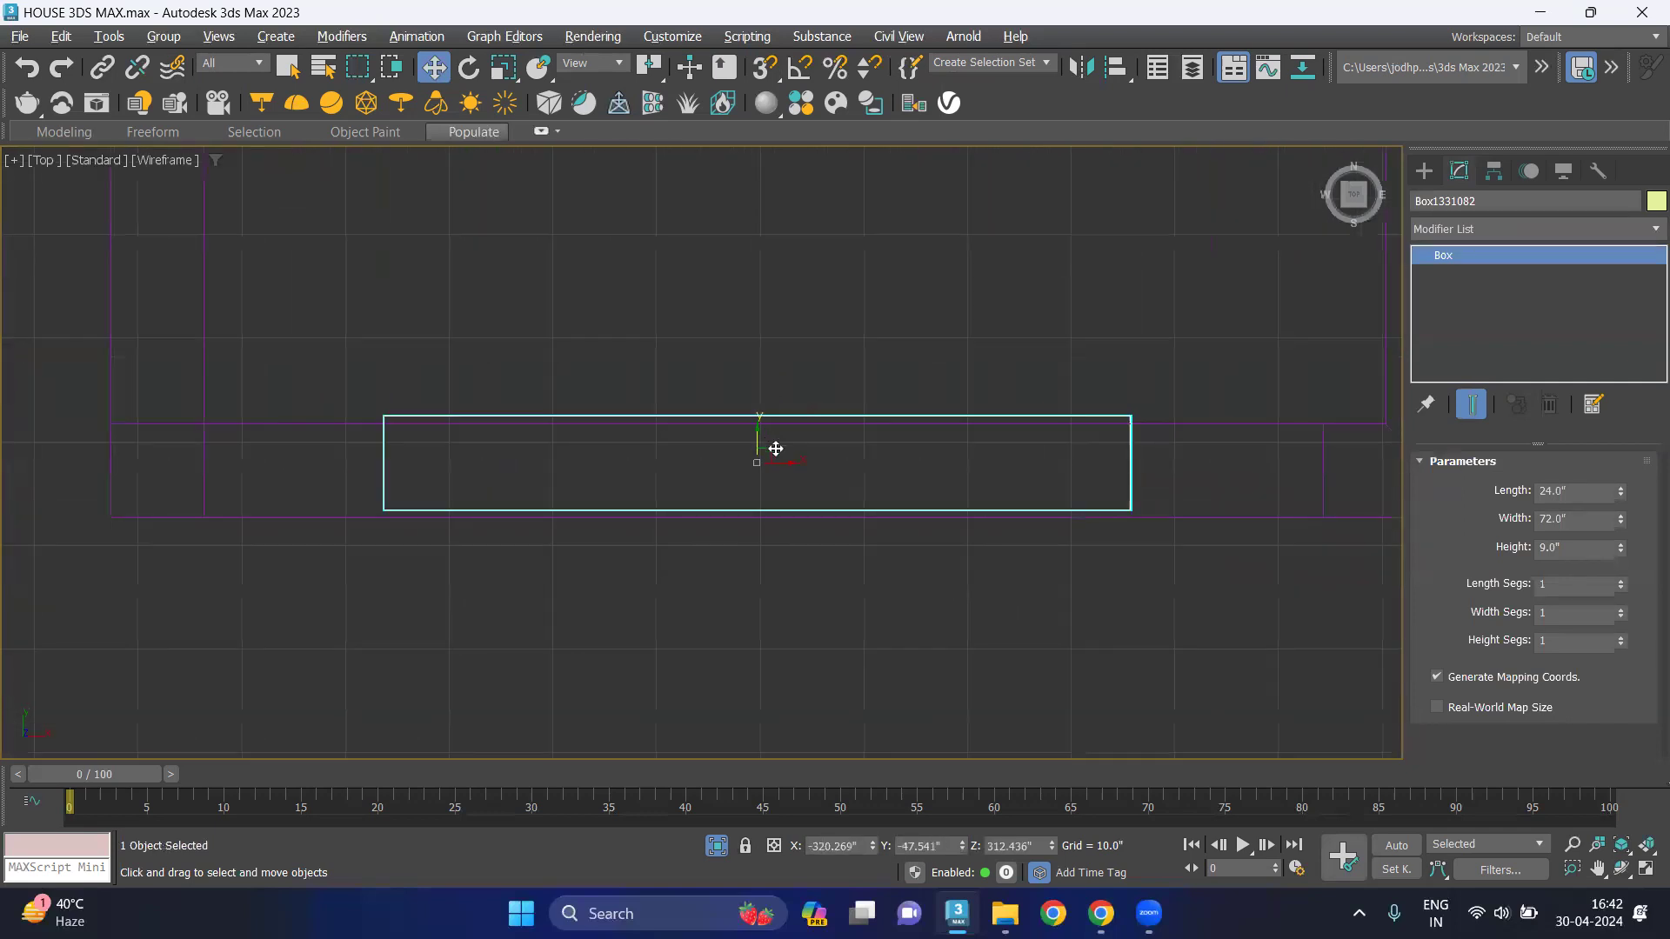
drag(791, 467, 661, 482)
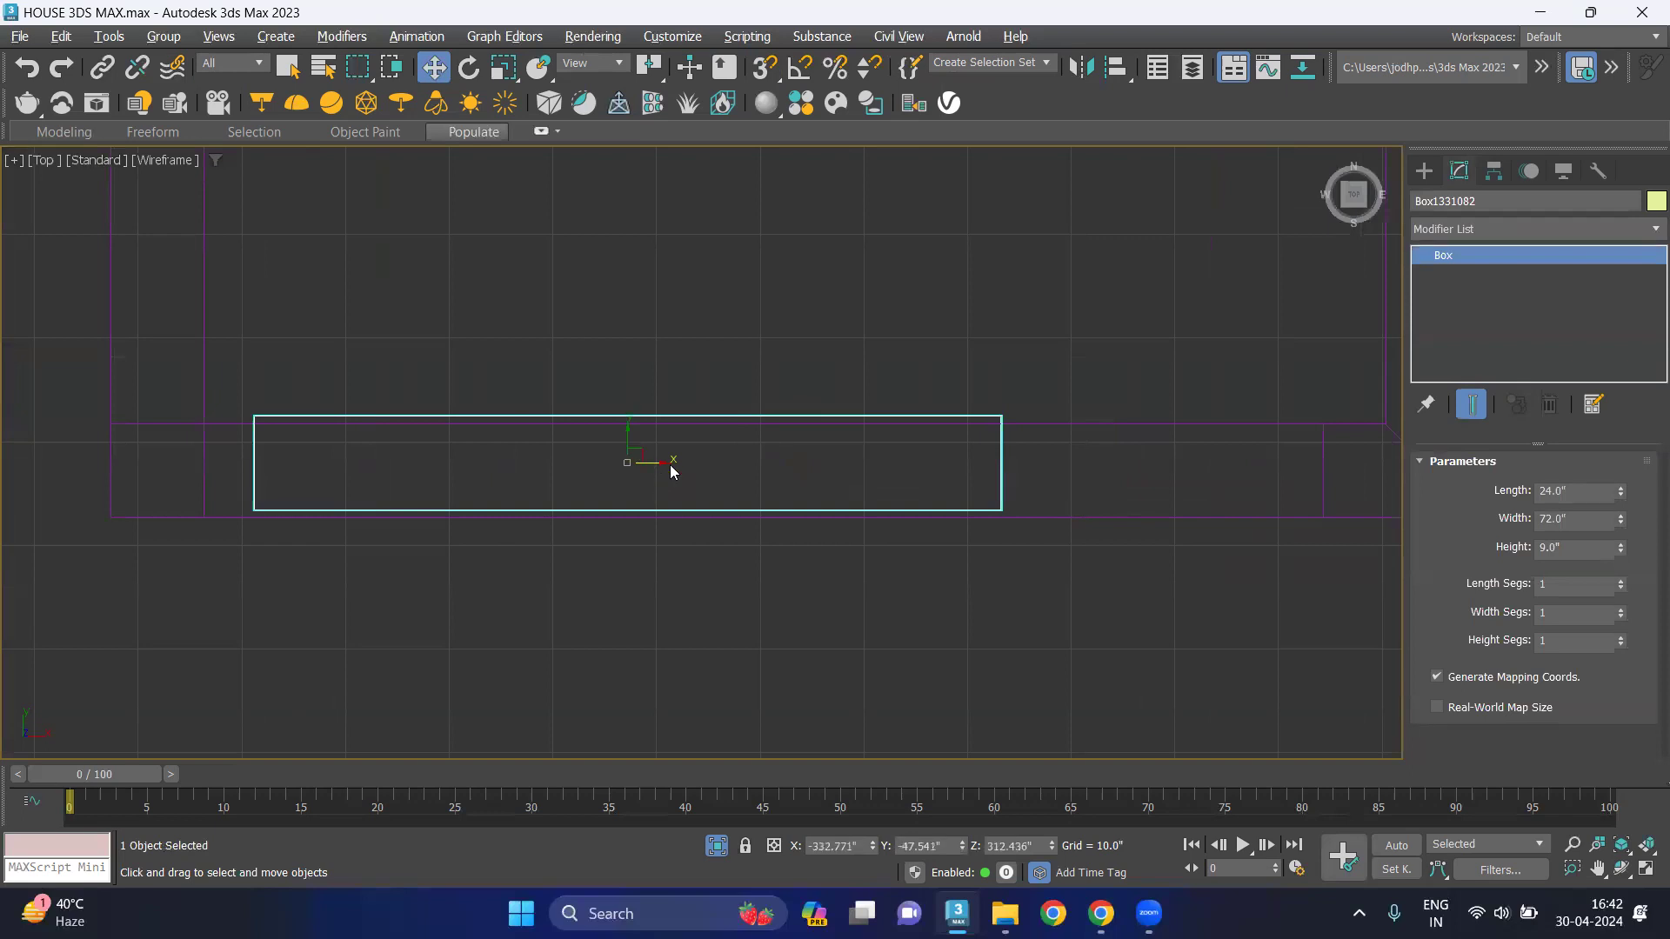
drag(664, 463, 763, 427)
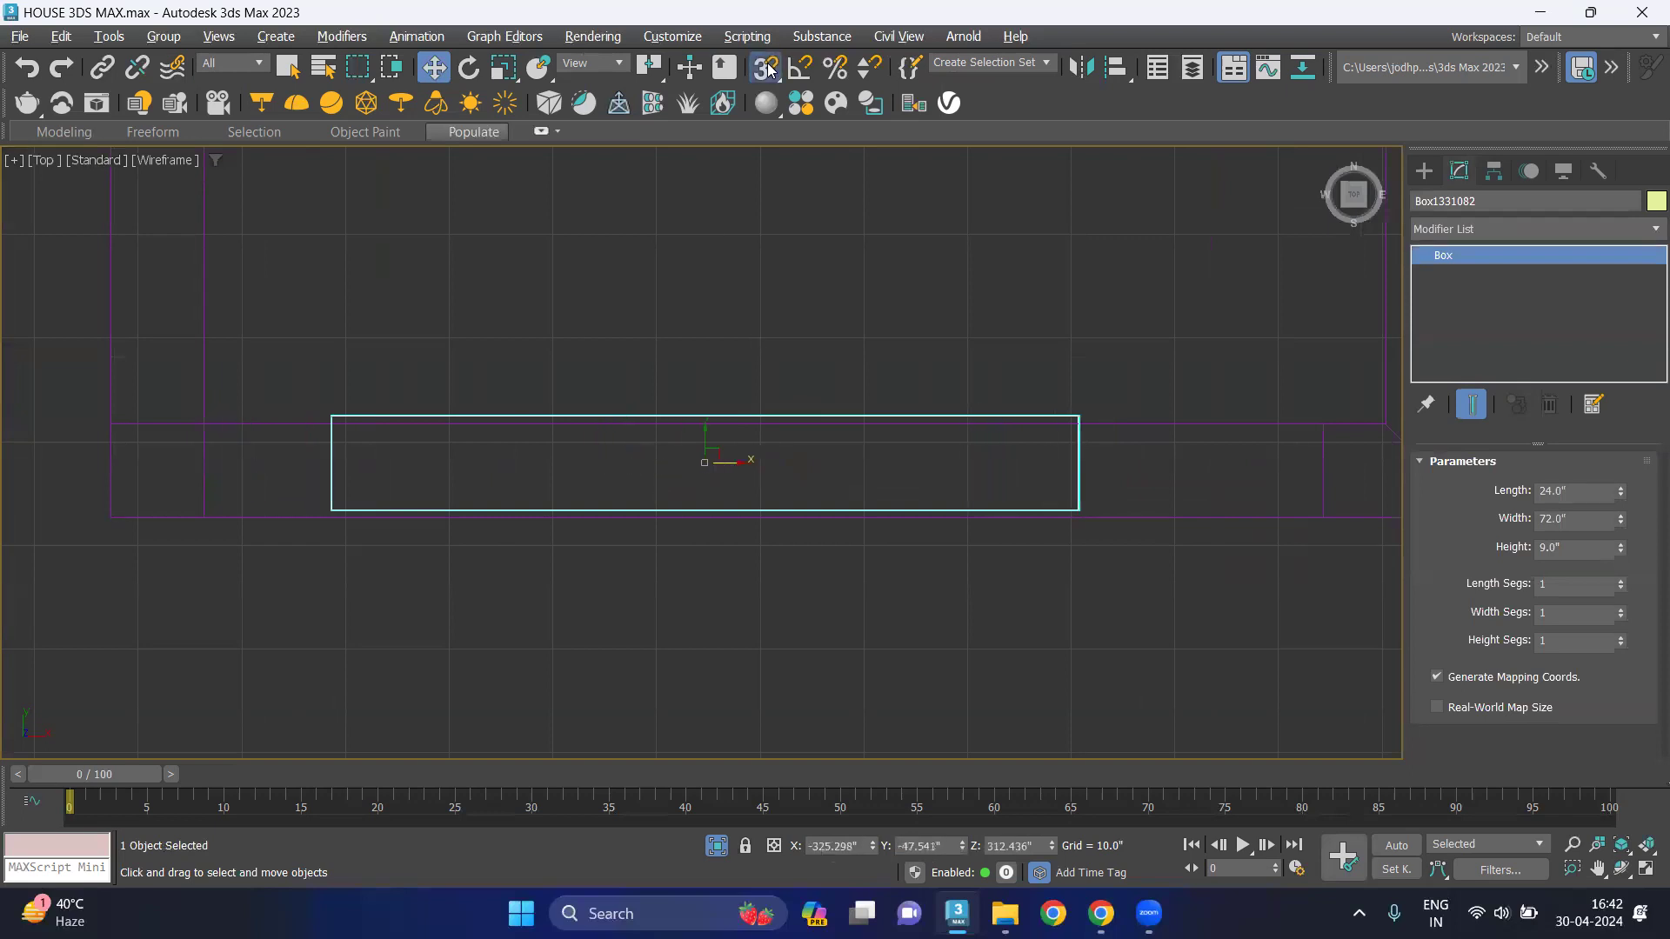
Snap wall Line055 to the box's corner and shift the box slightly left.
middle_drag(657, 221, 779, 196)
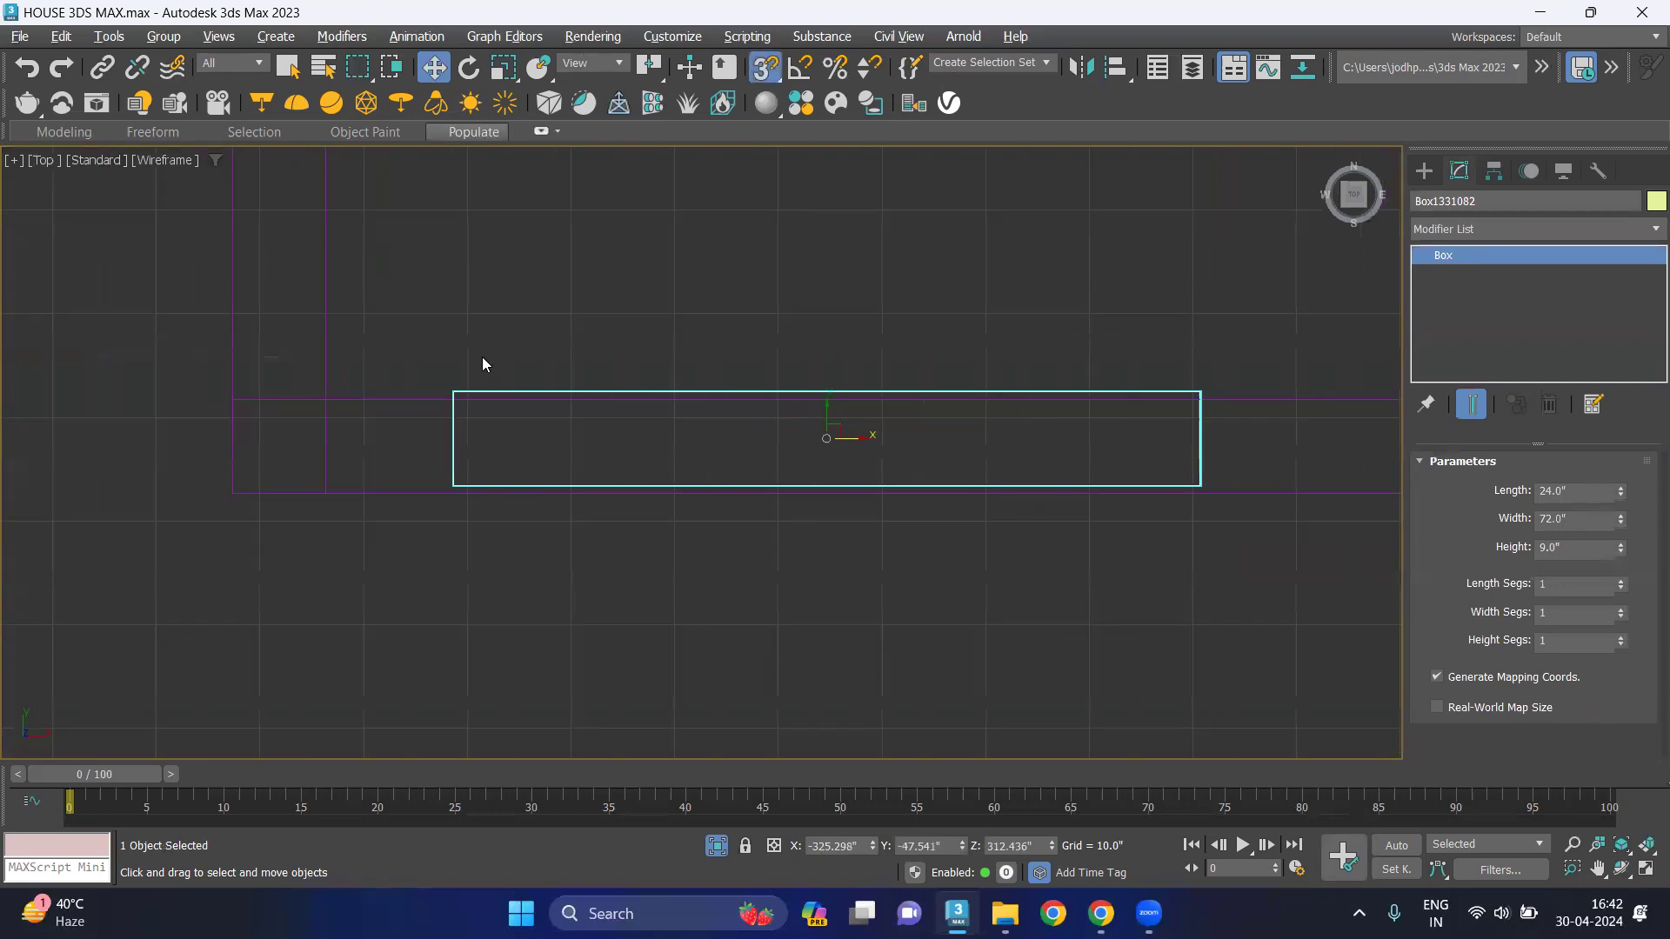
click(455, 394)
mouse_move(452, 484)
mouse_down()
mouse_move(361, 480)
mouse_move(448, 452)
mouse_up()
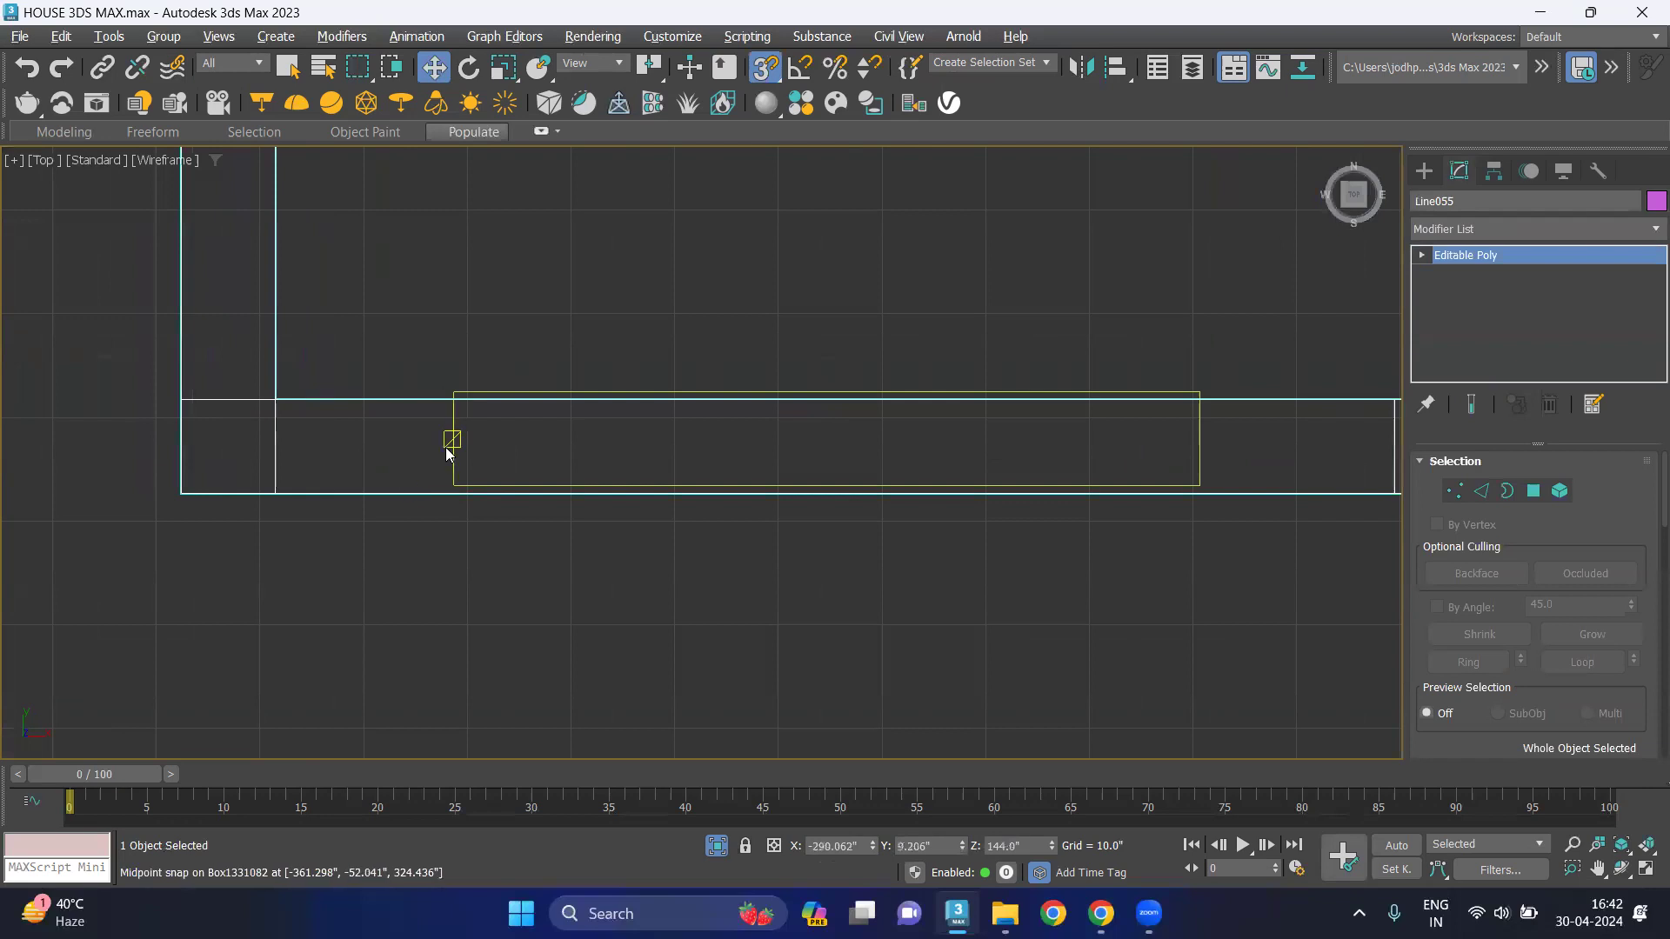
key(ctrl+d)
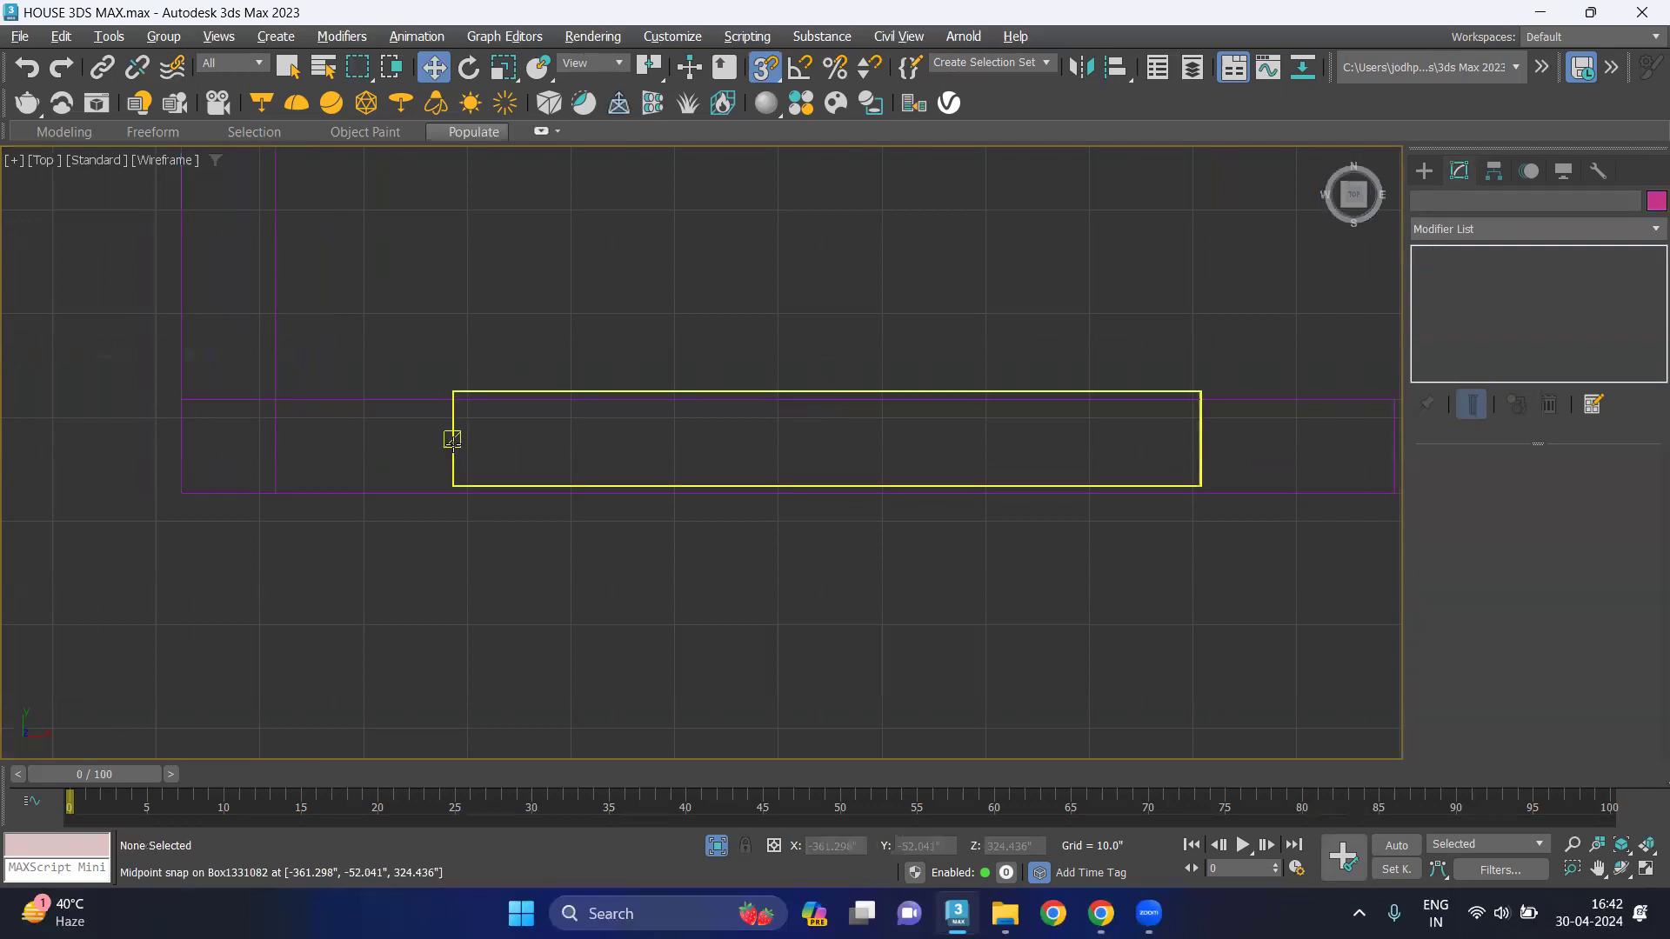
click(451, 477)
mouse_move(449, 477)
mouse_down()
mouse_move(342, 454)
mouse_move(272, 491)
mouse_up()
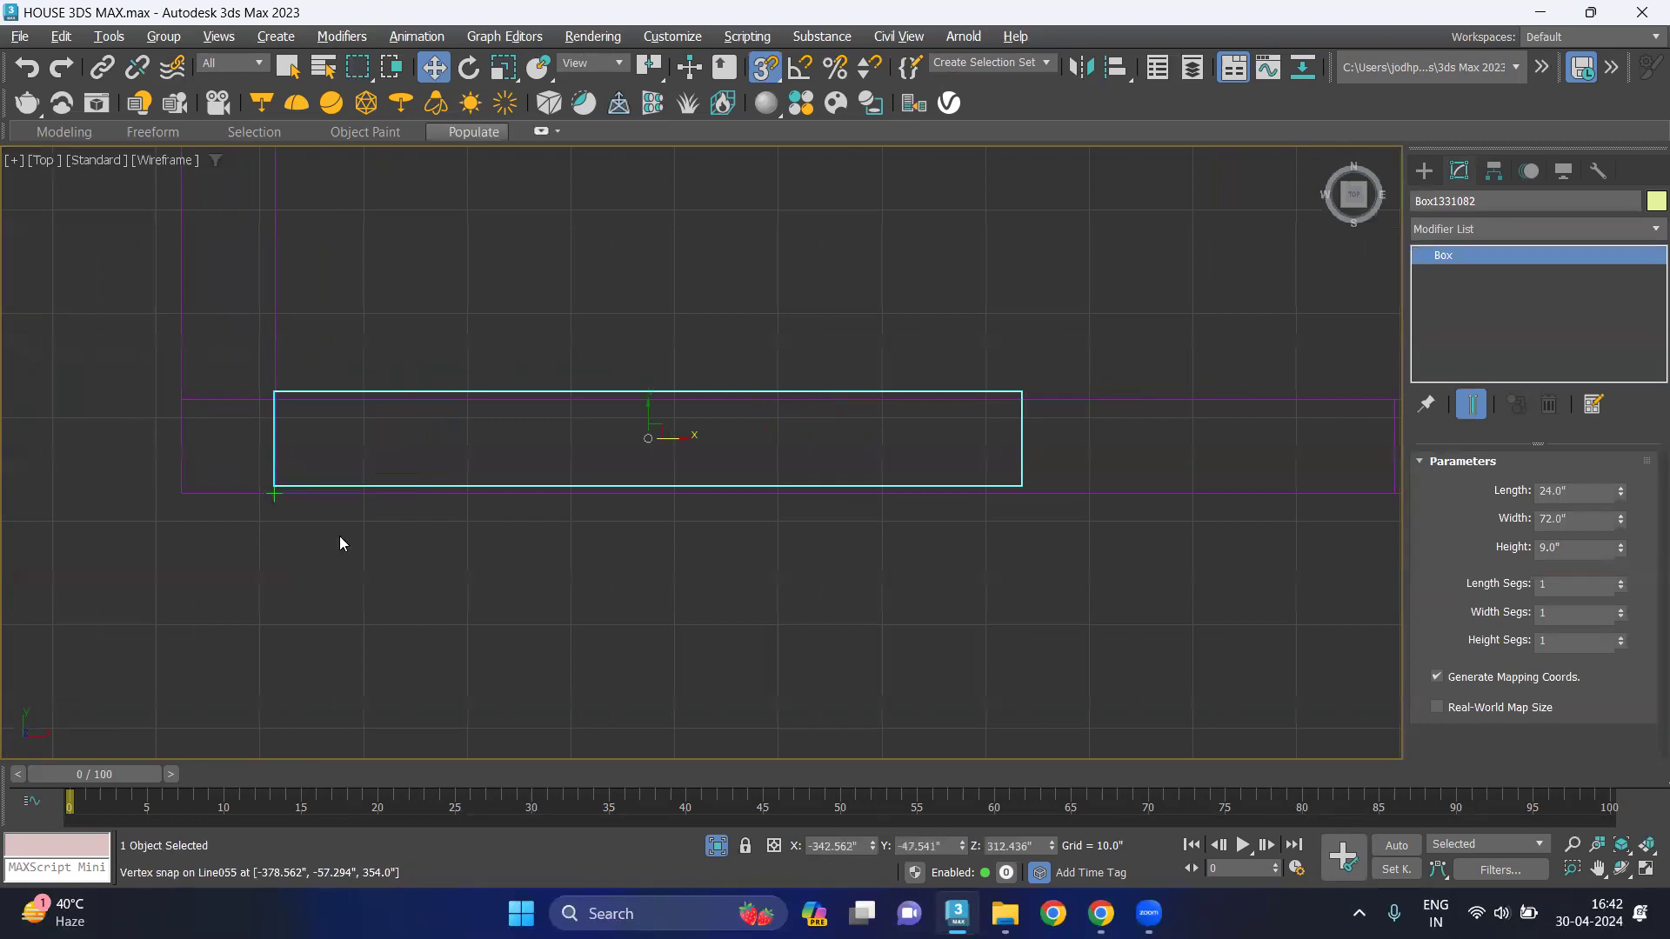
click(1045, 568)
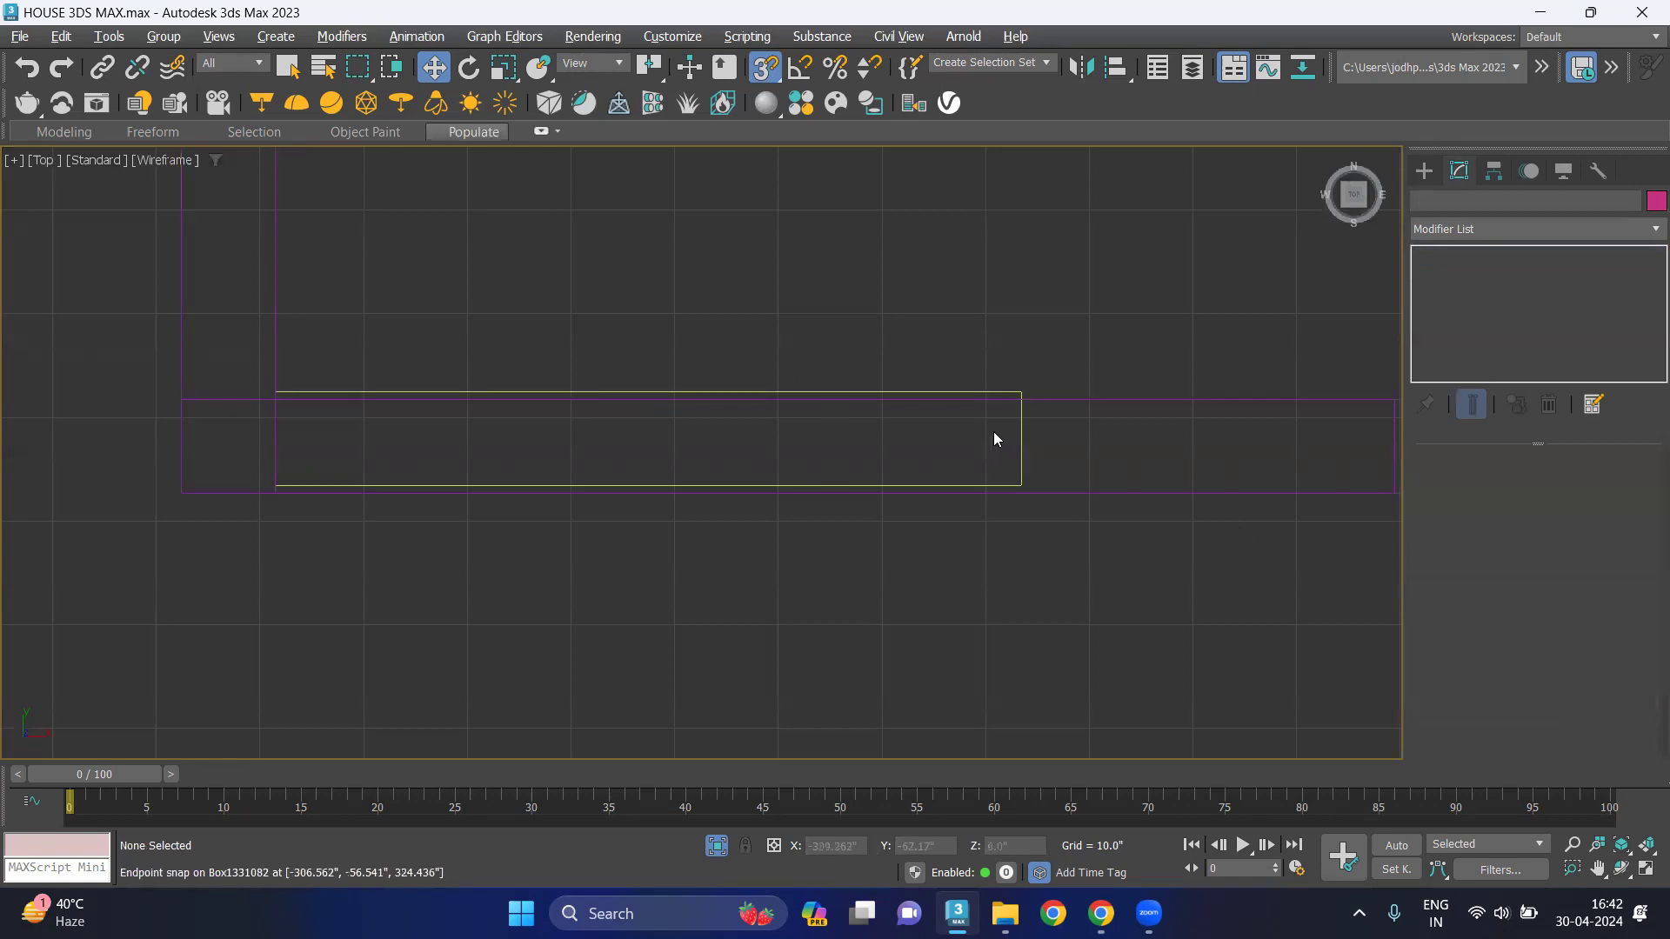
Set the box height to 19.53", move it over the wall, and select Line055 in Perspective.
click(1019, 441)
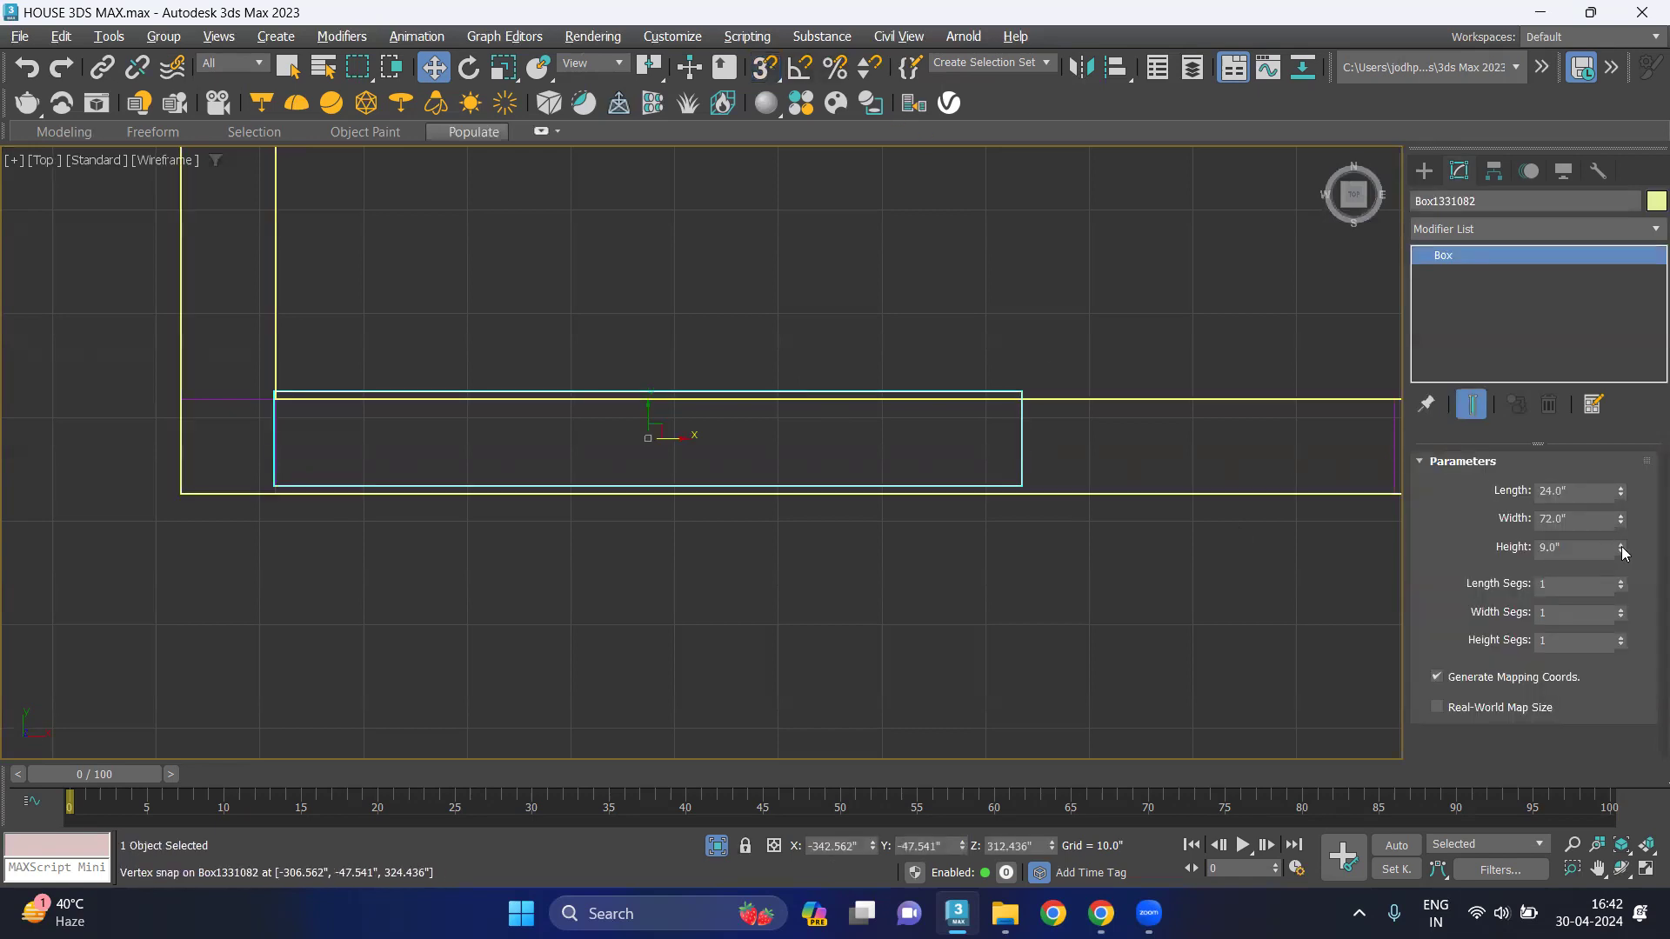
drag(1623, 553, 914, 455)
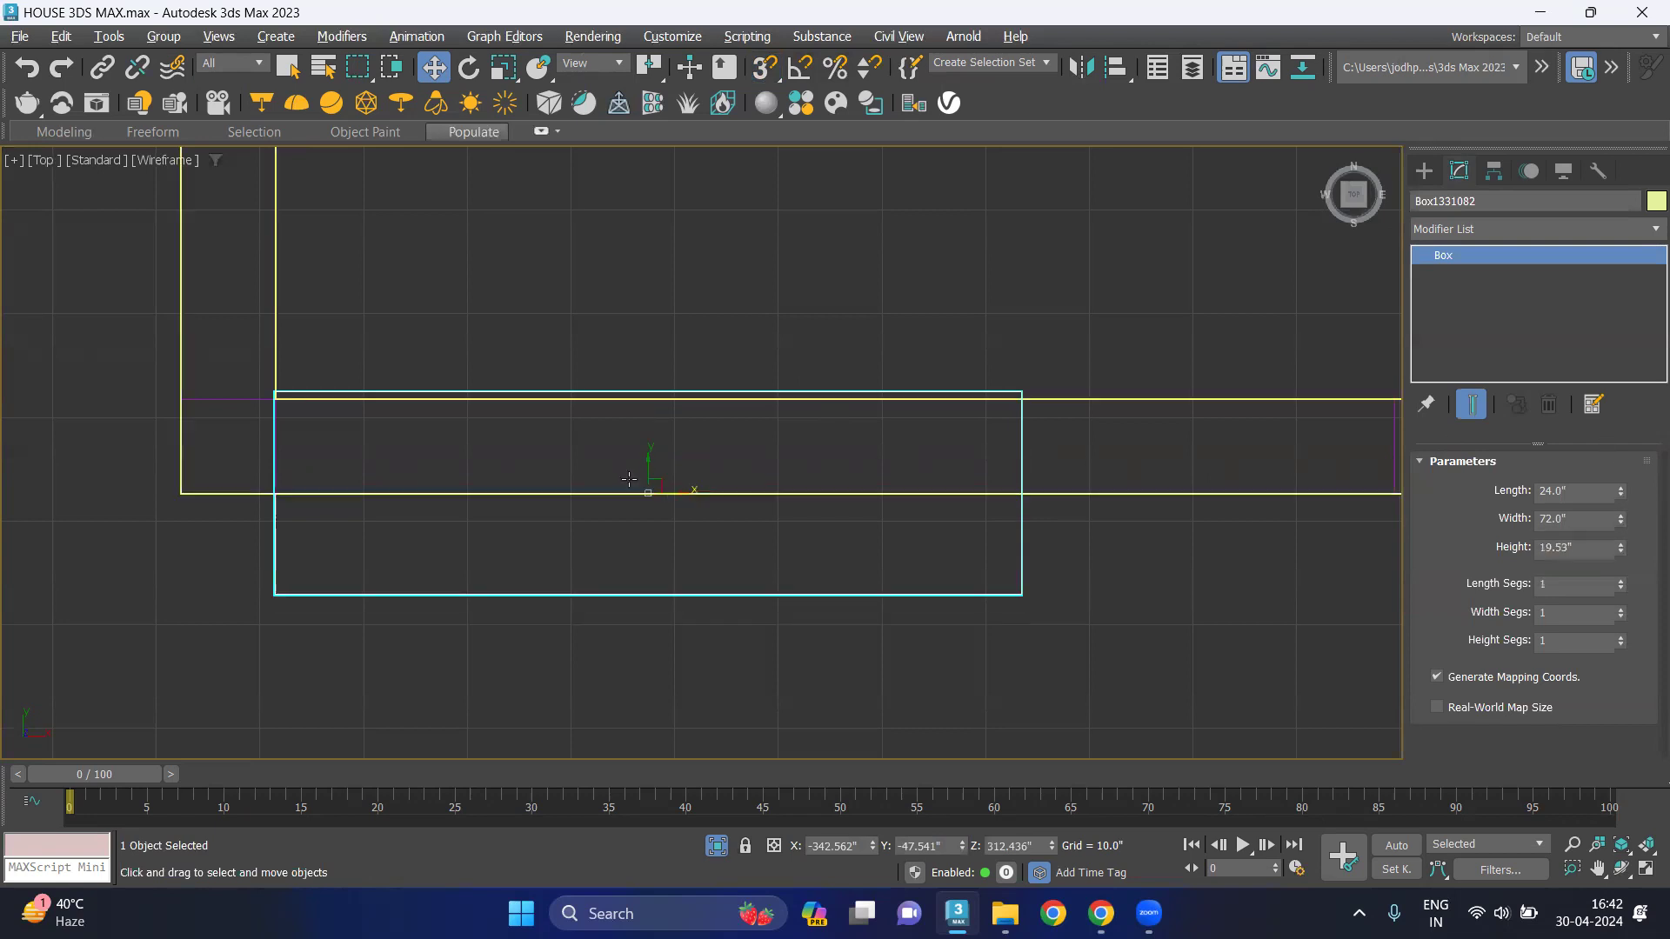
drag(649, 455, 649, 417)
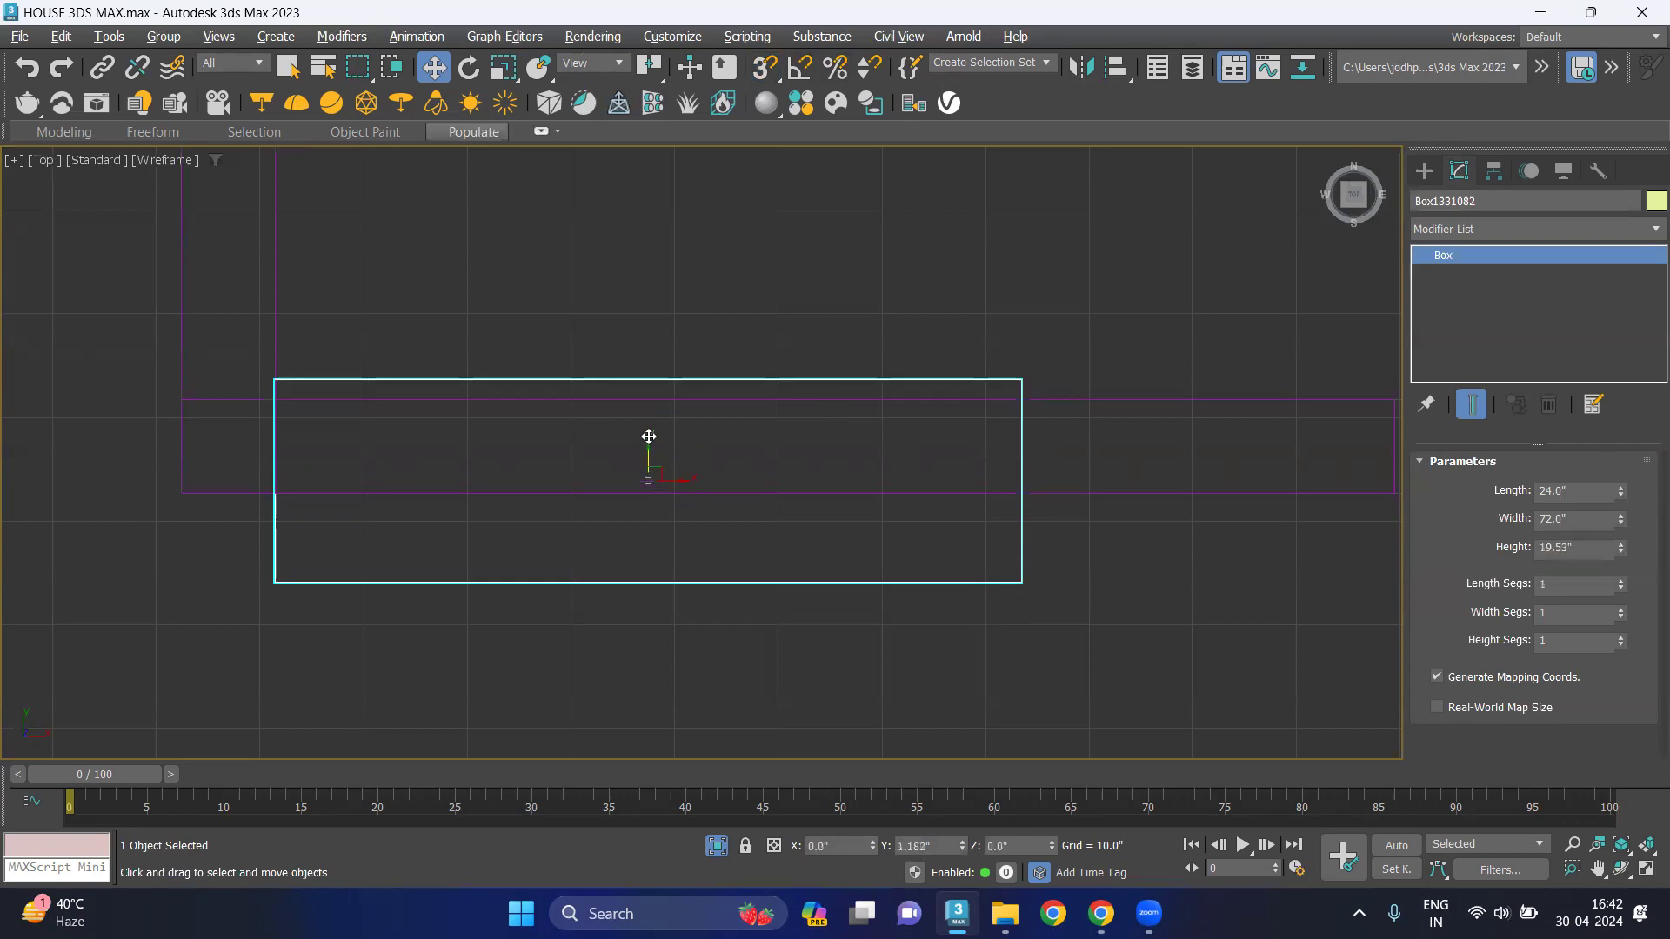
click(1088, 579)
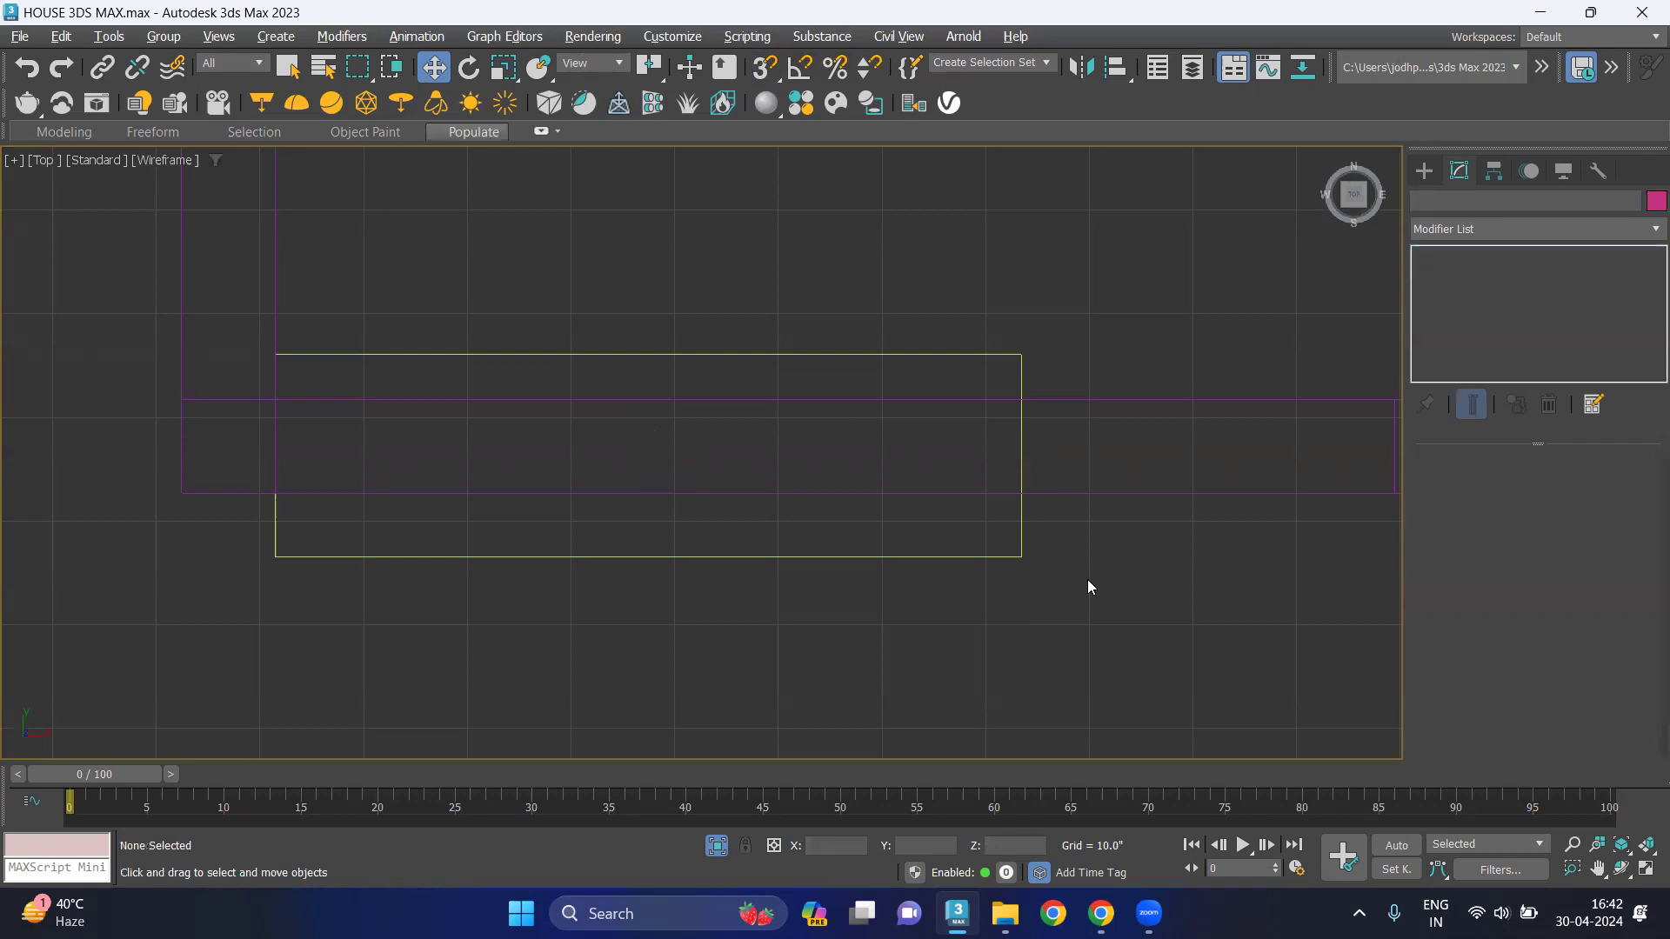
key(p)
scroll(956, 435, down, 3)
click(896, 388)
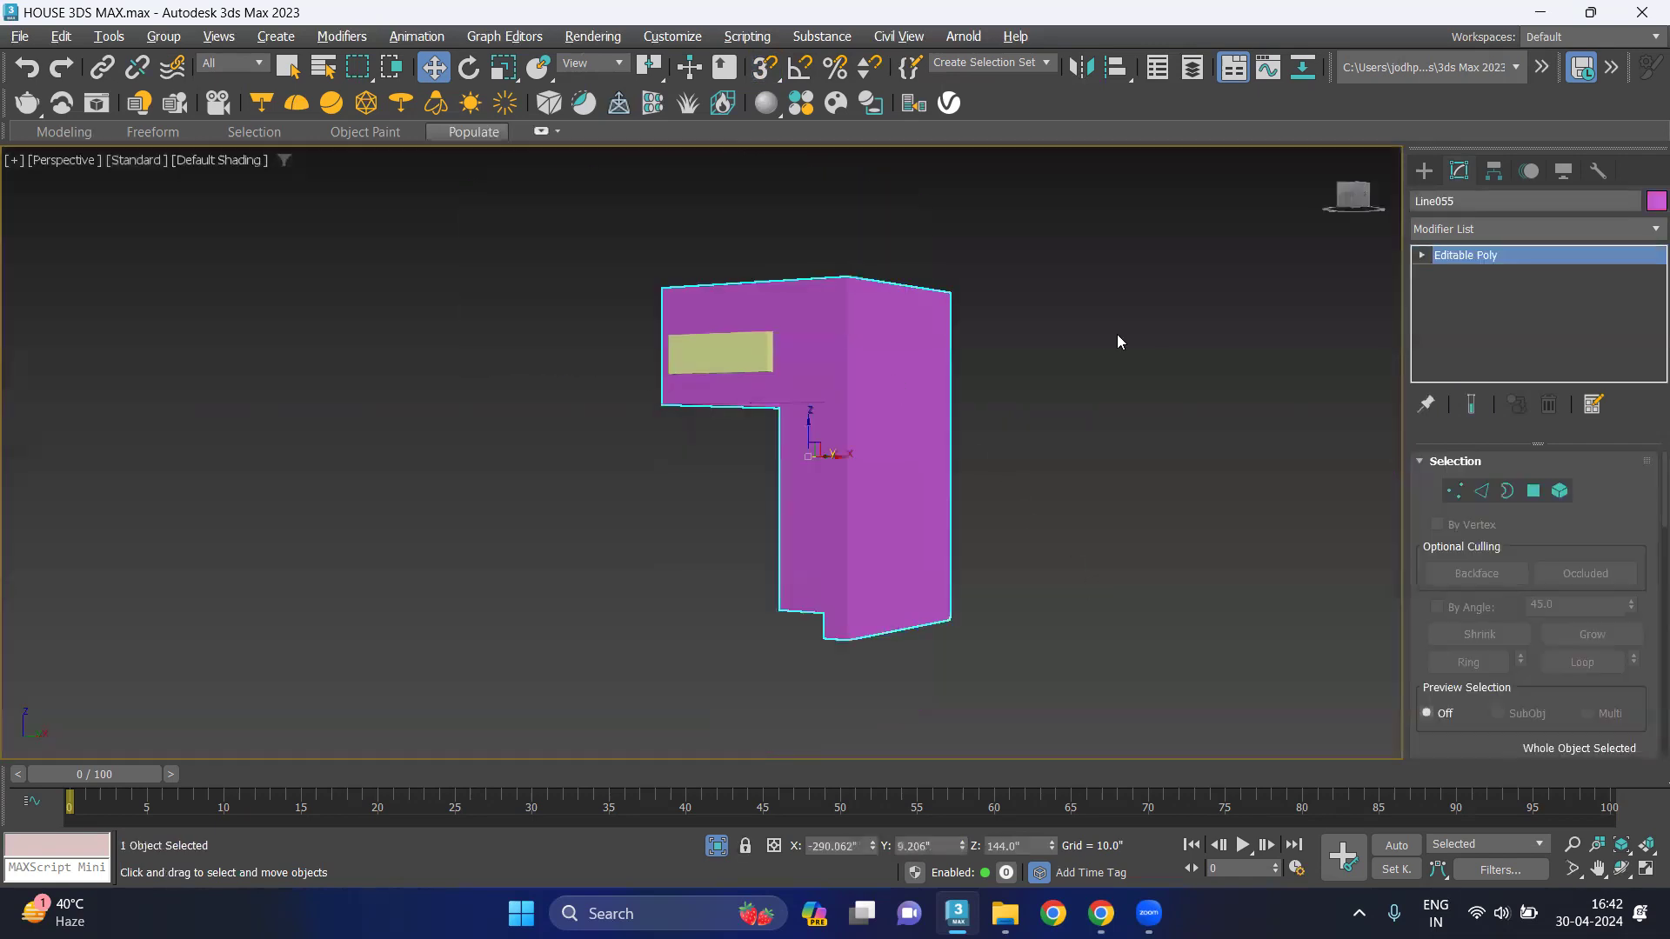
Subtract the yellow box from wall Line055 with ProBoolean and orbit to inspect the recess.
click(1425, 173)
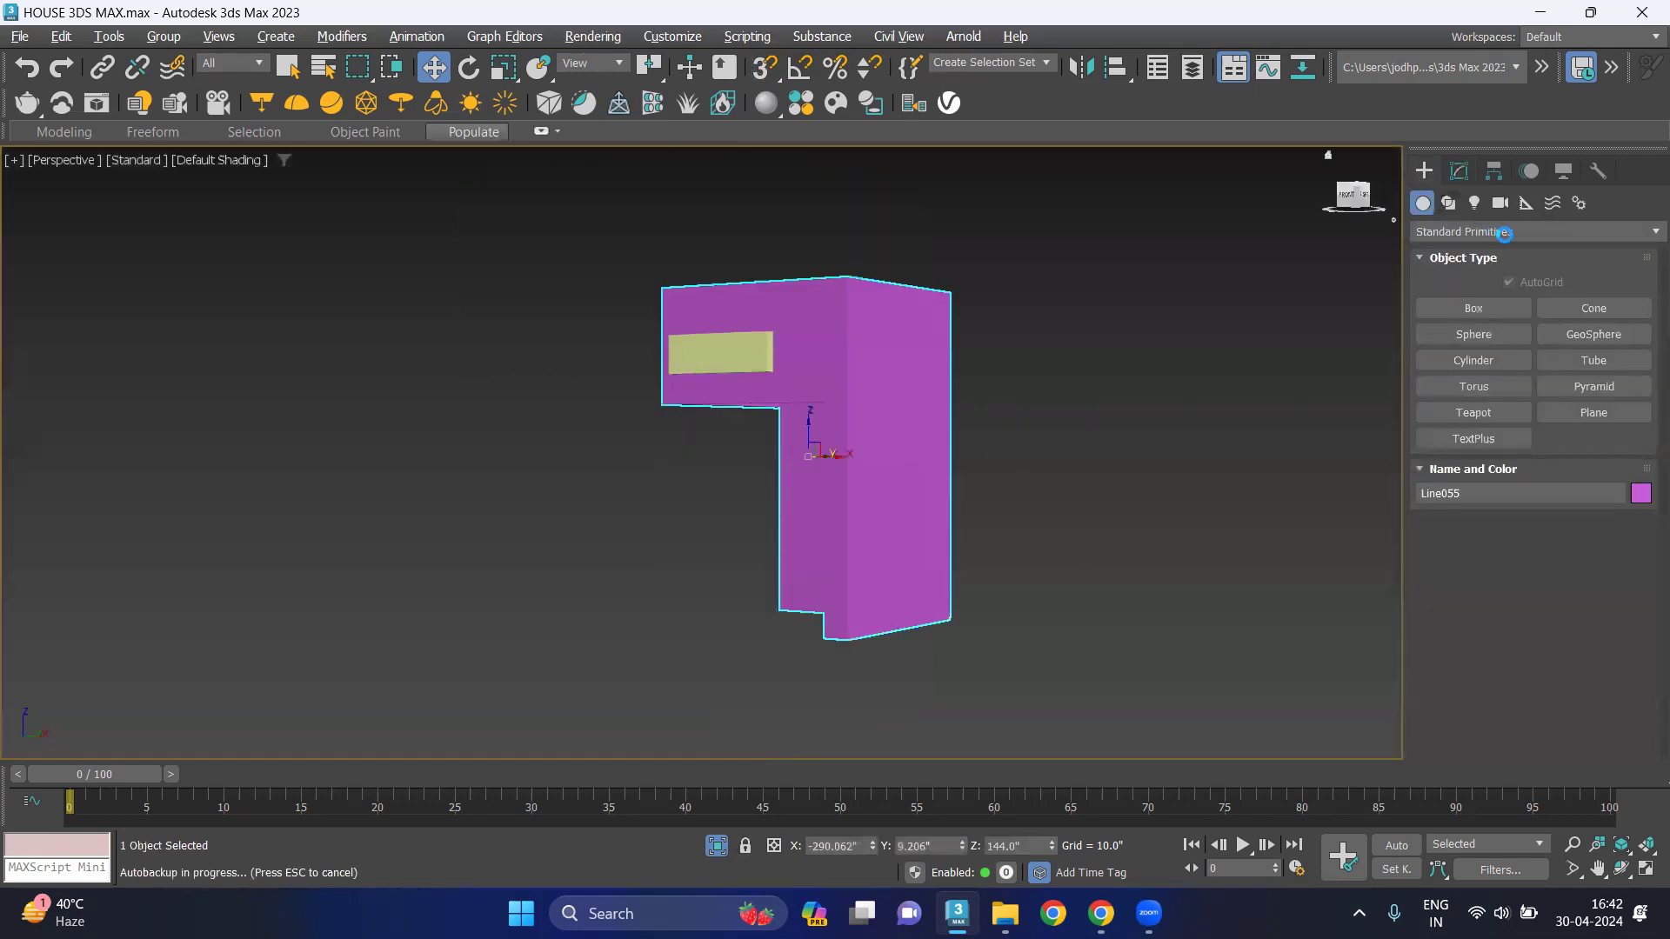
click(1510, 231)
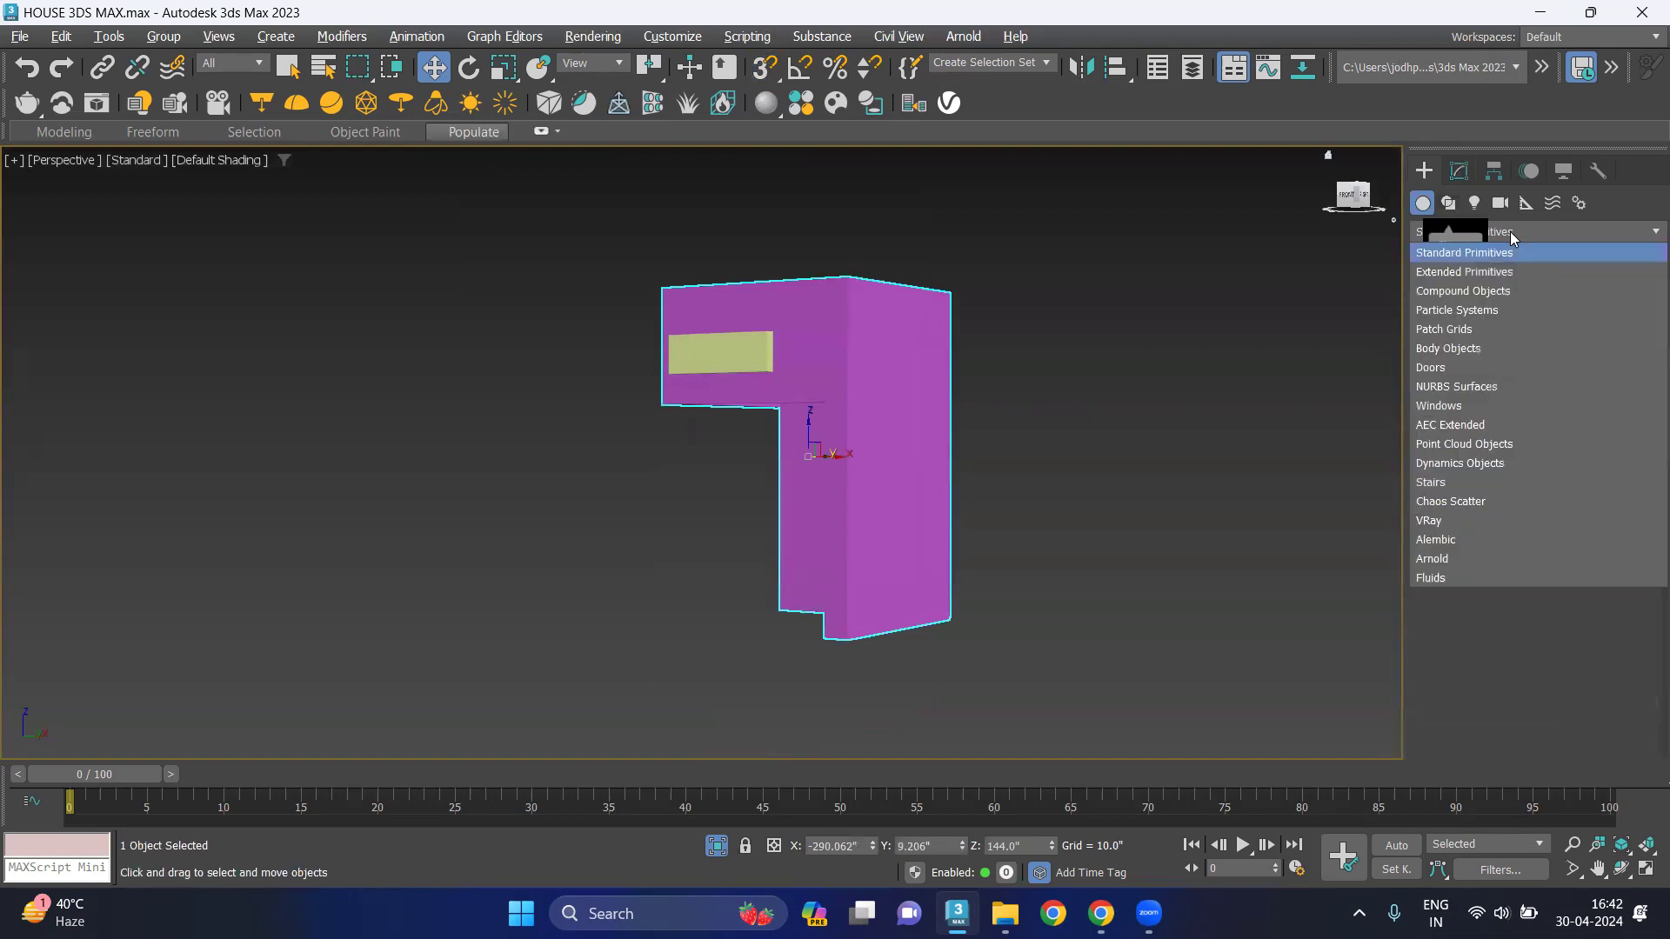
click(1476, 291)
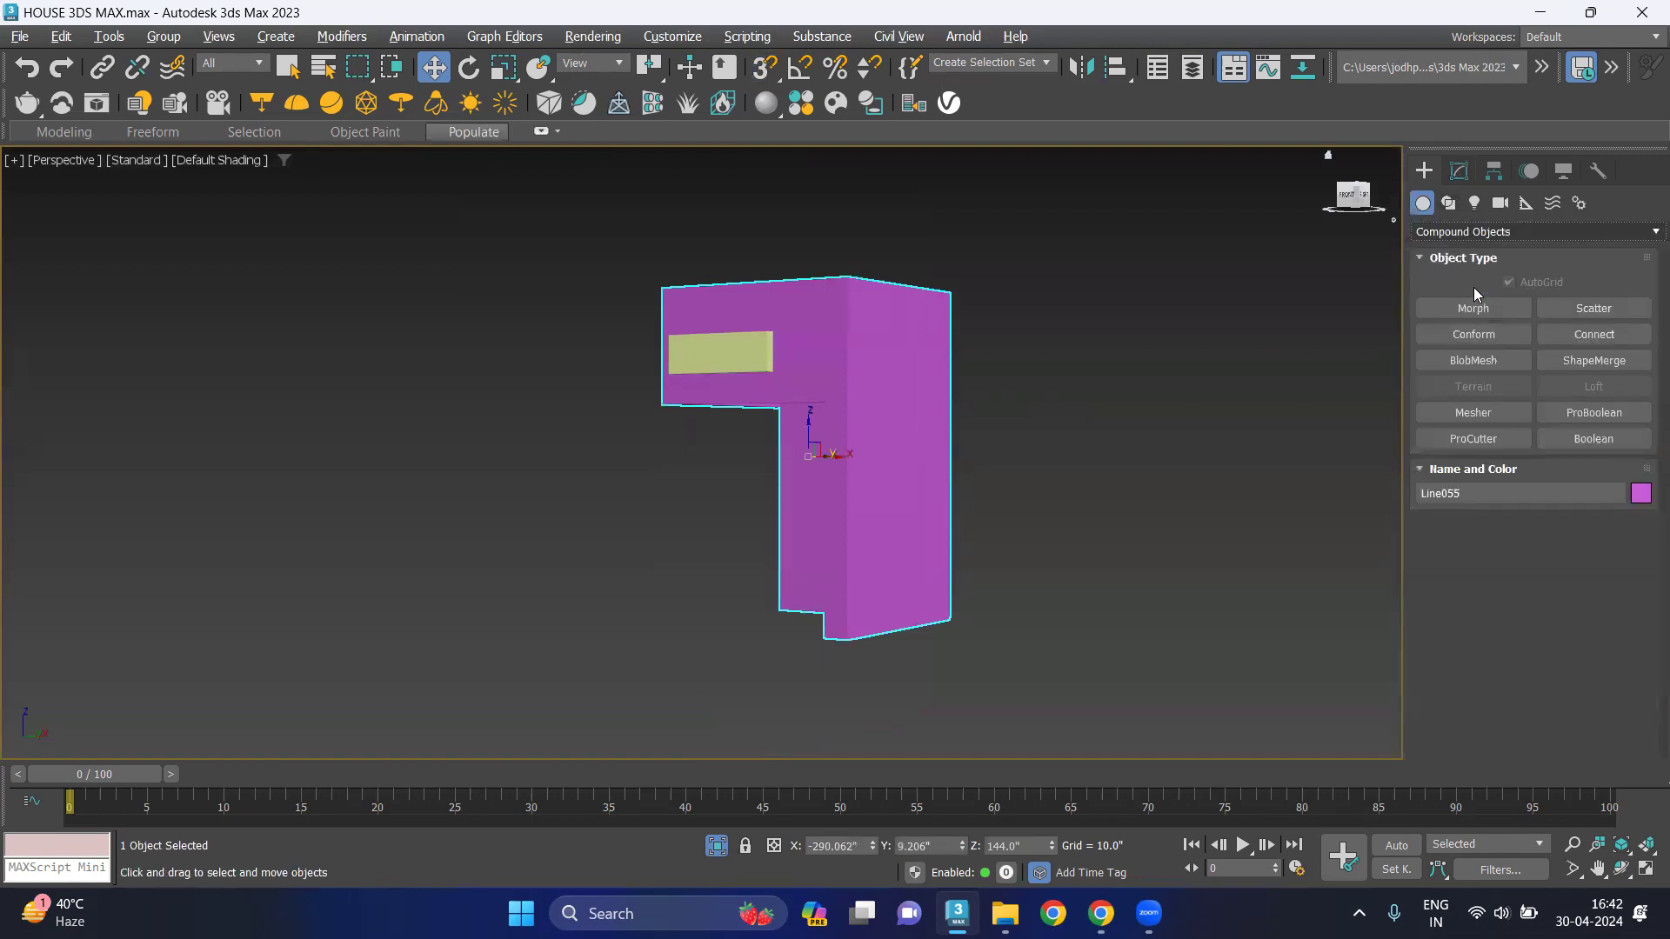
click(1612, 414)
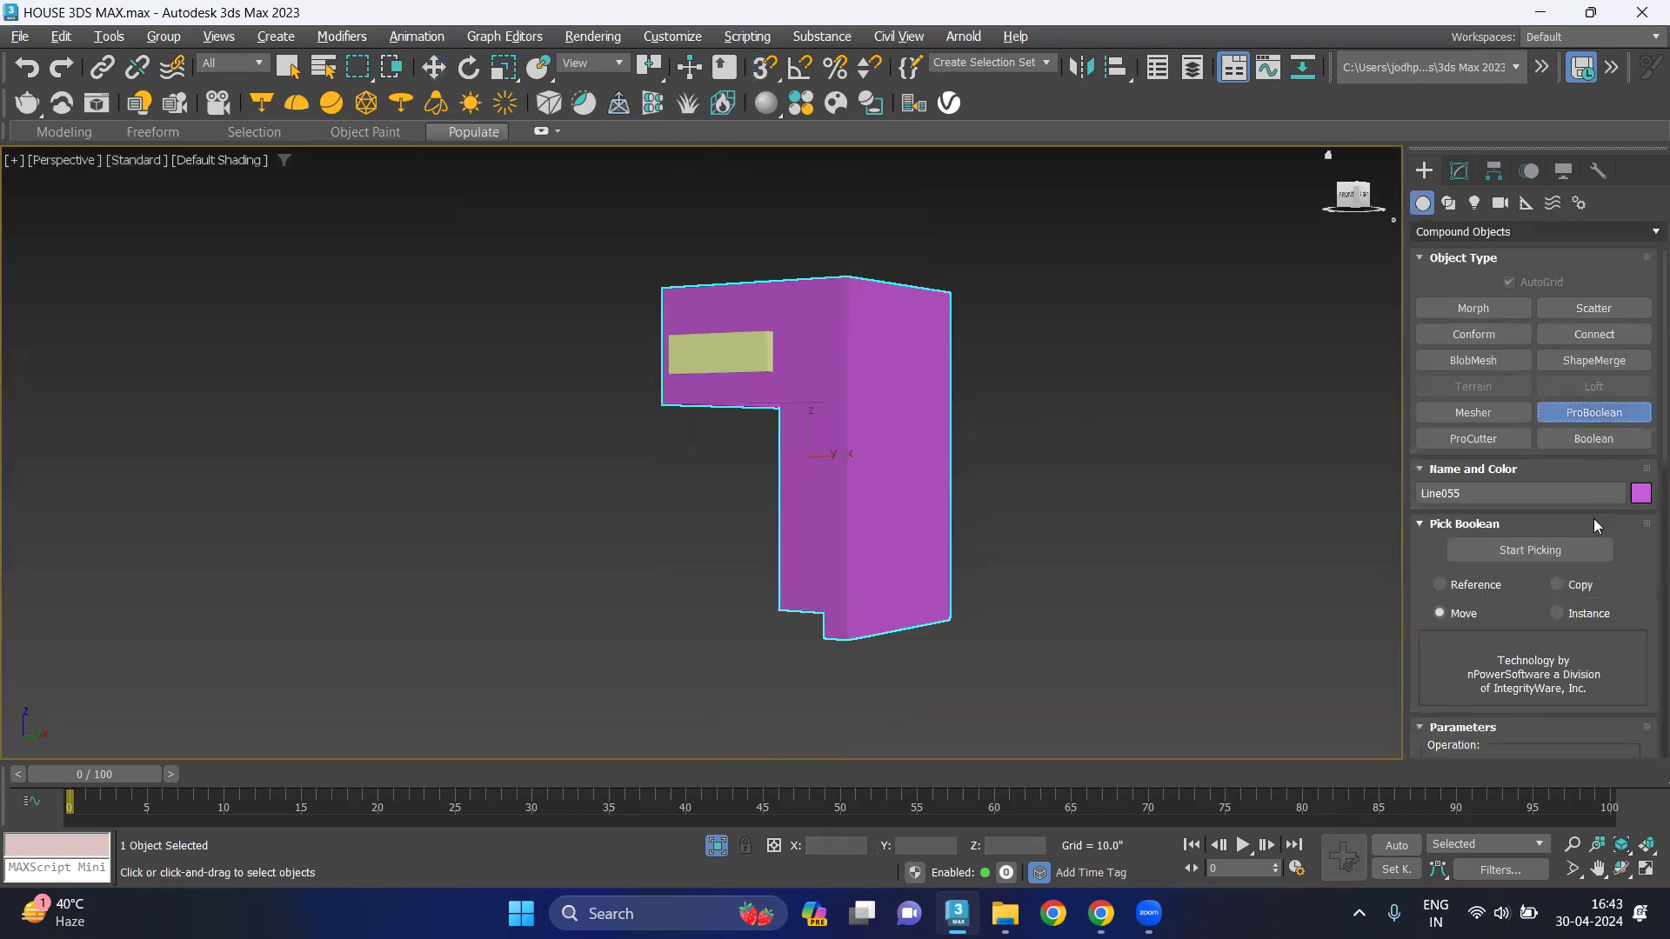
click(1596, 550)
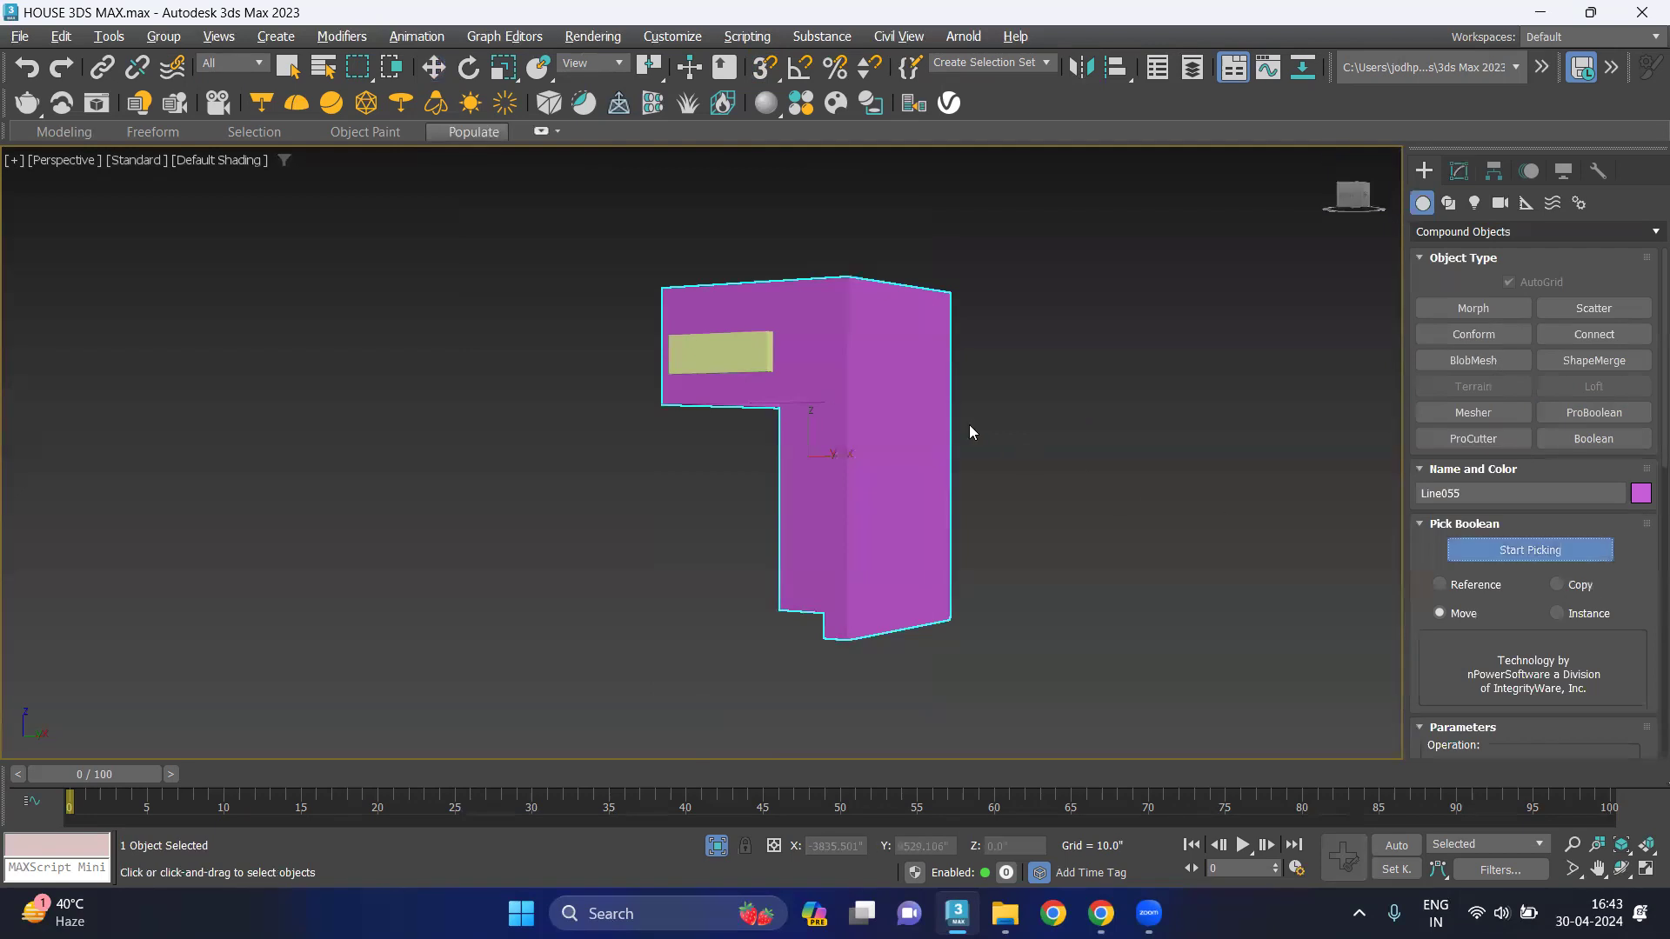
scroll(658, 333, up, 3)
click(783, 384)
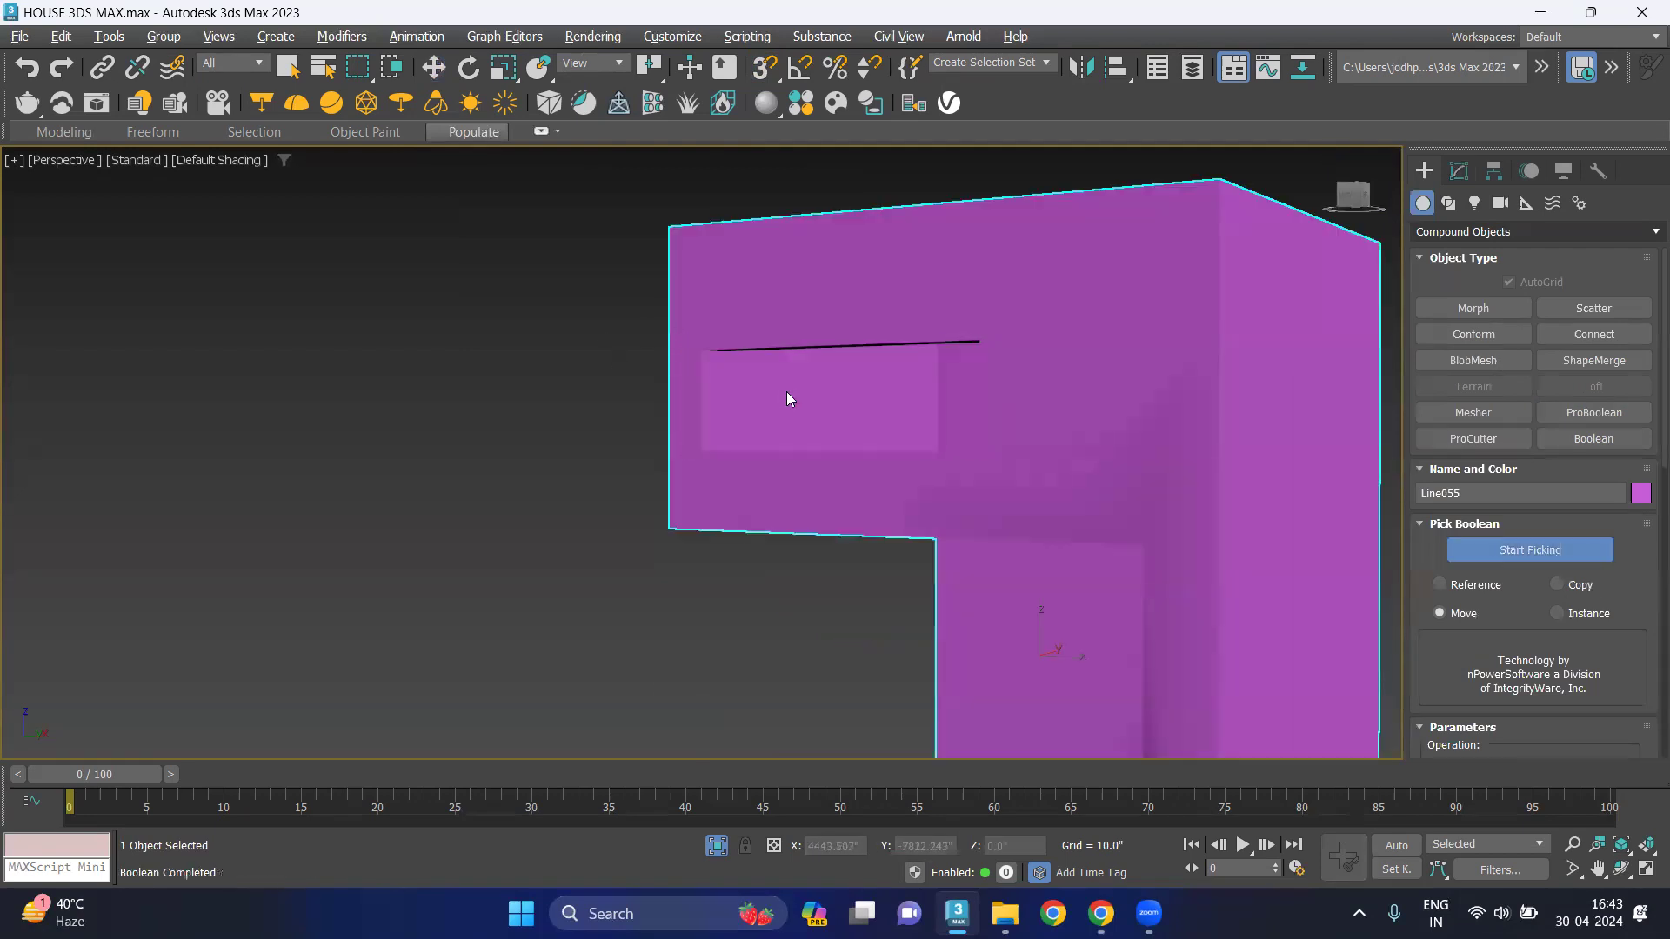
mouse_move(769, 372)
alt+middle_down()
mouse_move(937, 401)
mouse_move(824, 371)
alt+middle_up()
mouse_move(752, 356)
alt+middle_down()
mouse_move(693, 452)
mouse_move(917, 392)
mouse_move(1025, 429)
mouse_move(1214, 396)
alt+middle_up()
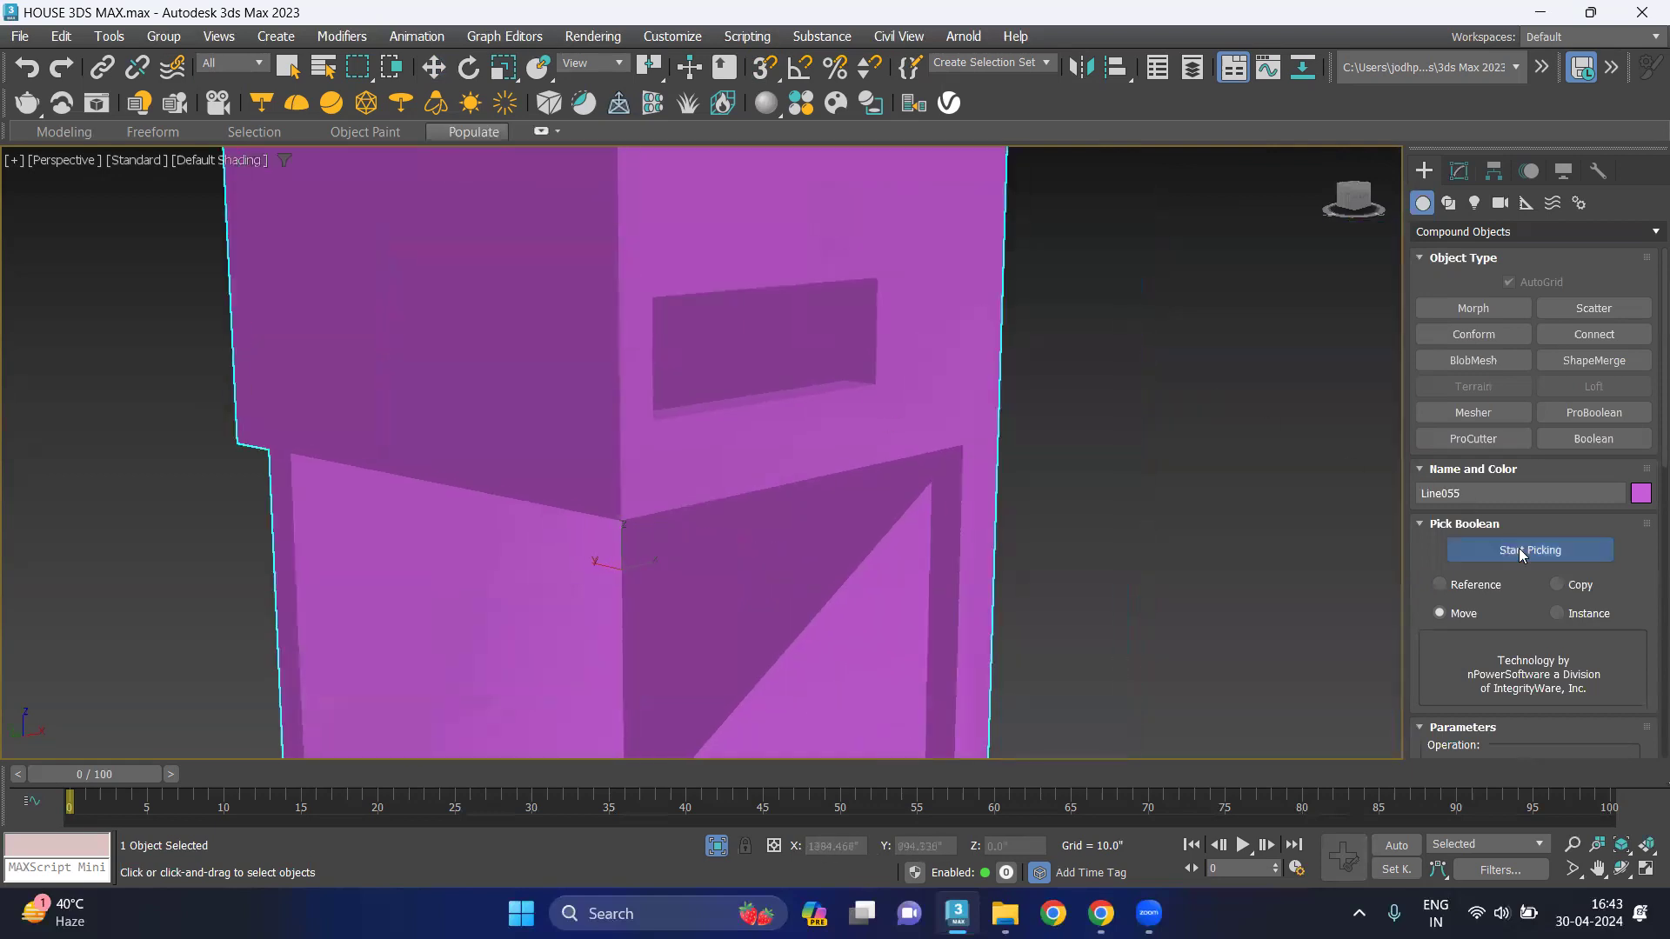
End picking, Unhide All objects, and zoom and orbit around the house.
right_click(1233, 495)
right_click(1158, 460)
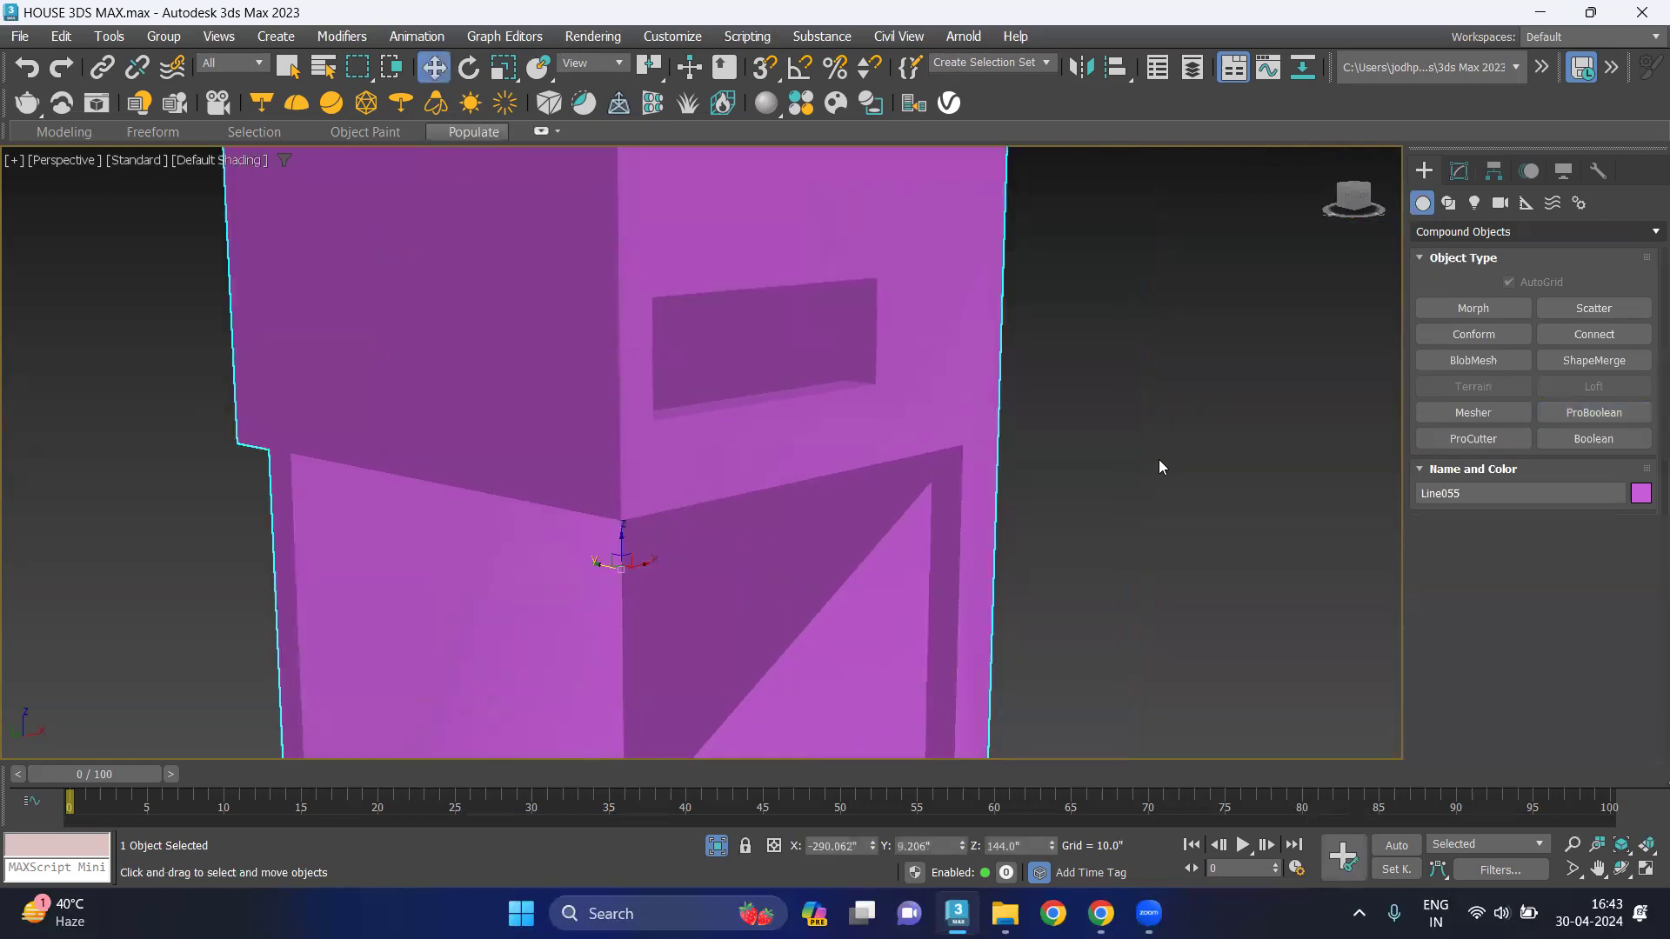
right_click(1172, 378)
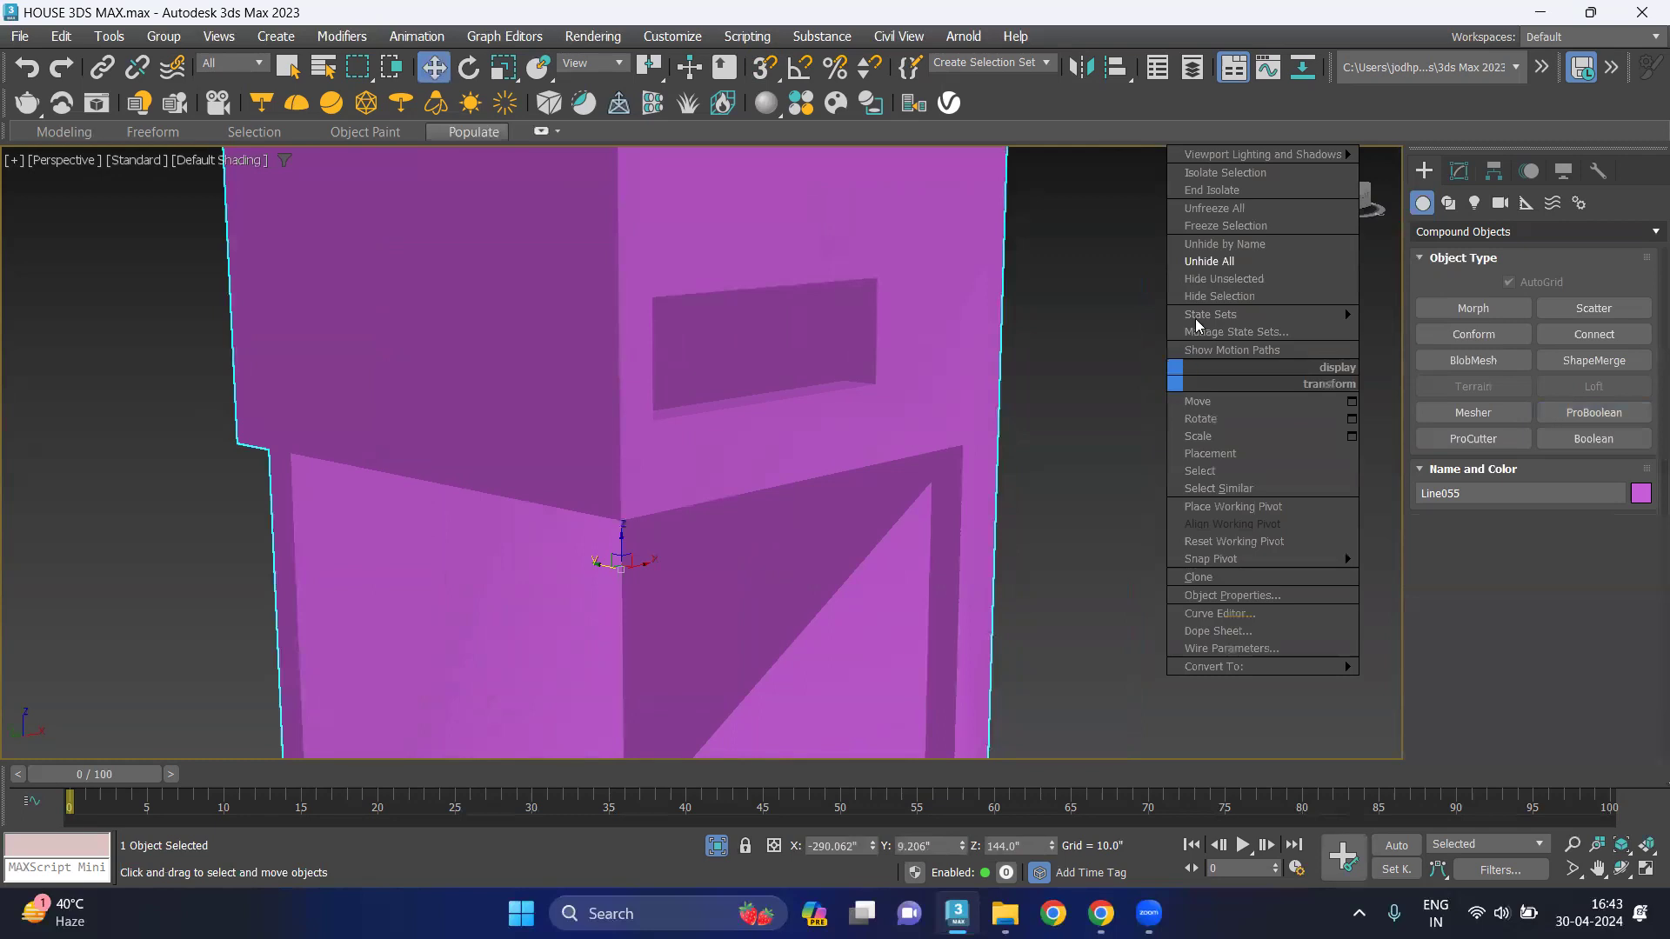
click(1205, 261)
scroll(850, 403, up, 2)
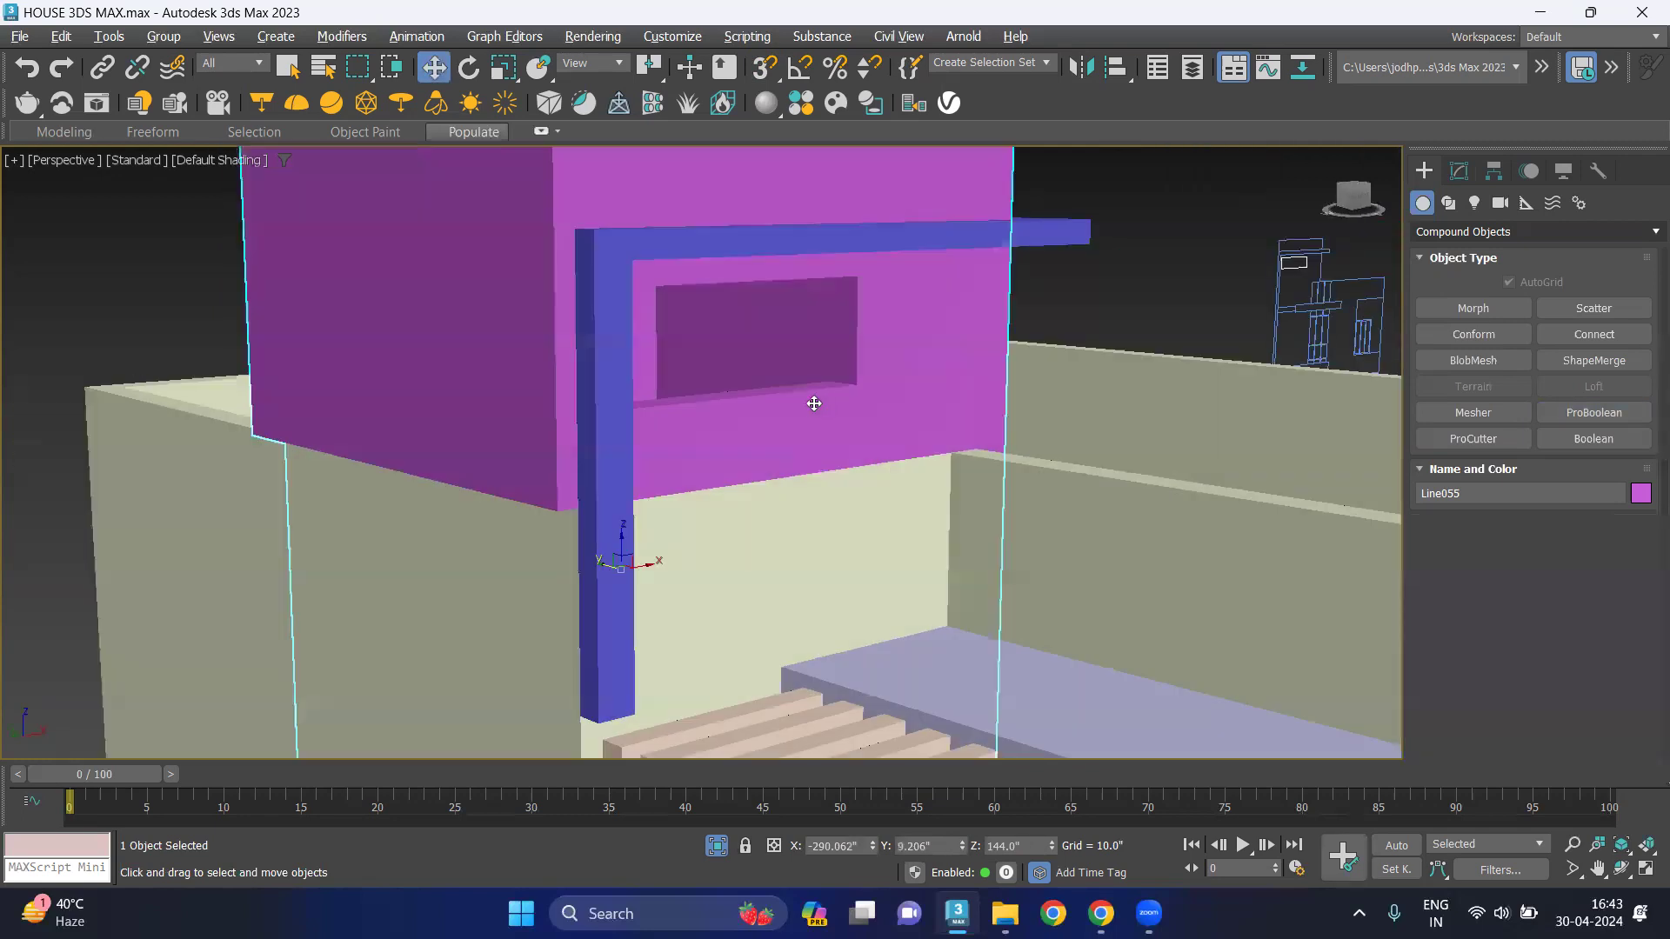
scroll(813, 403, up, 3)
scroll(704, 406, down, 3)
scroll(675, 418, down, 2)
scroll(731, 395, up, 3)
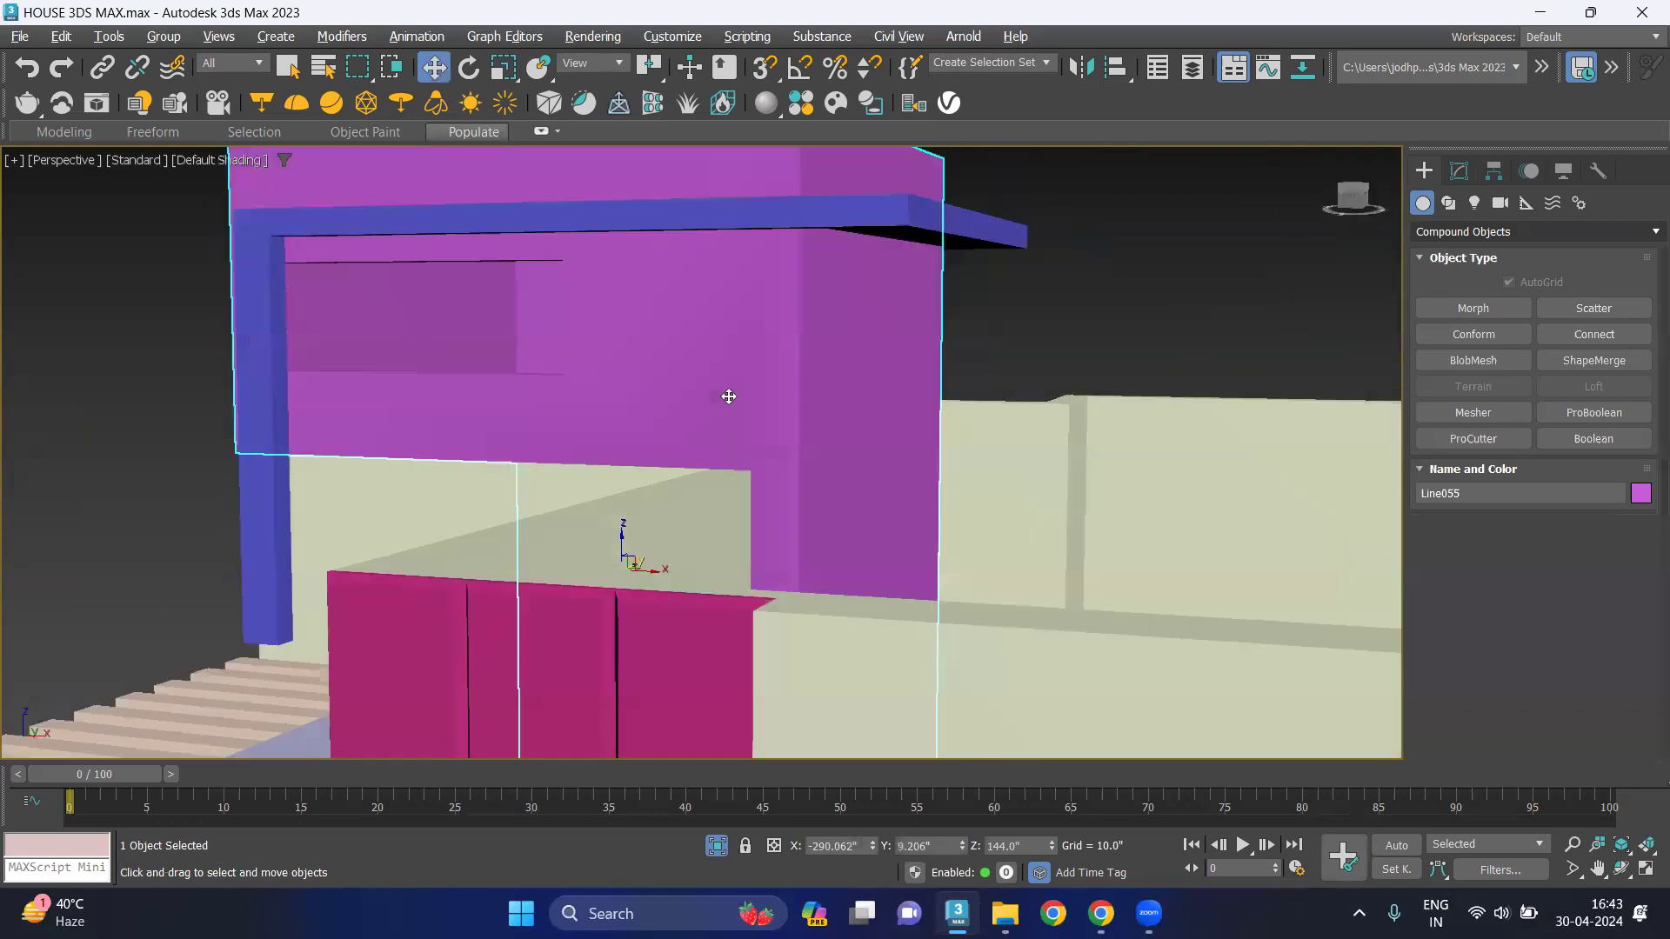
scroll(731, 402, up, 2)
scroll(730, 393, down, 2)
scroll(742, 405, down, 2)
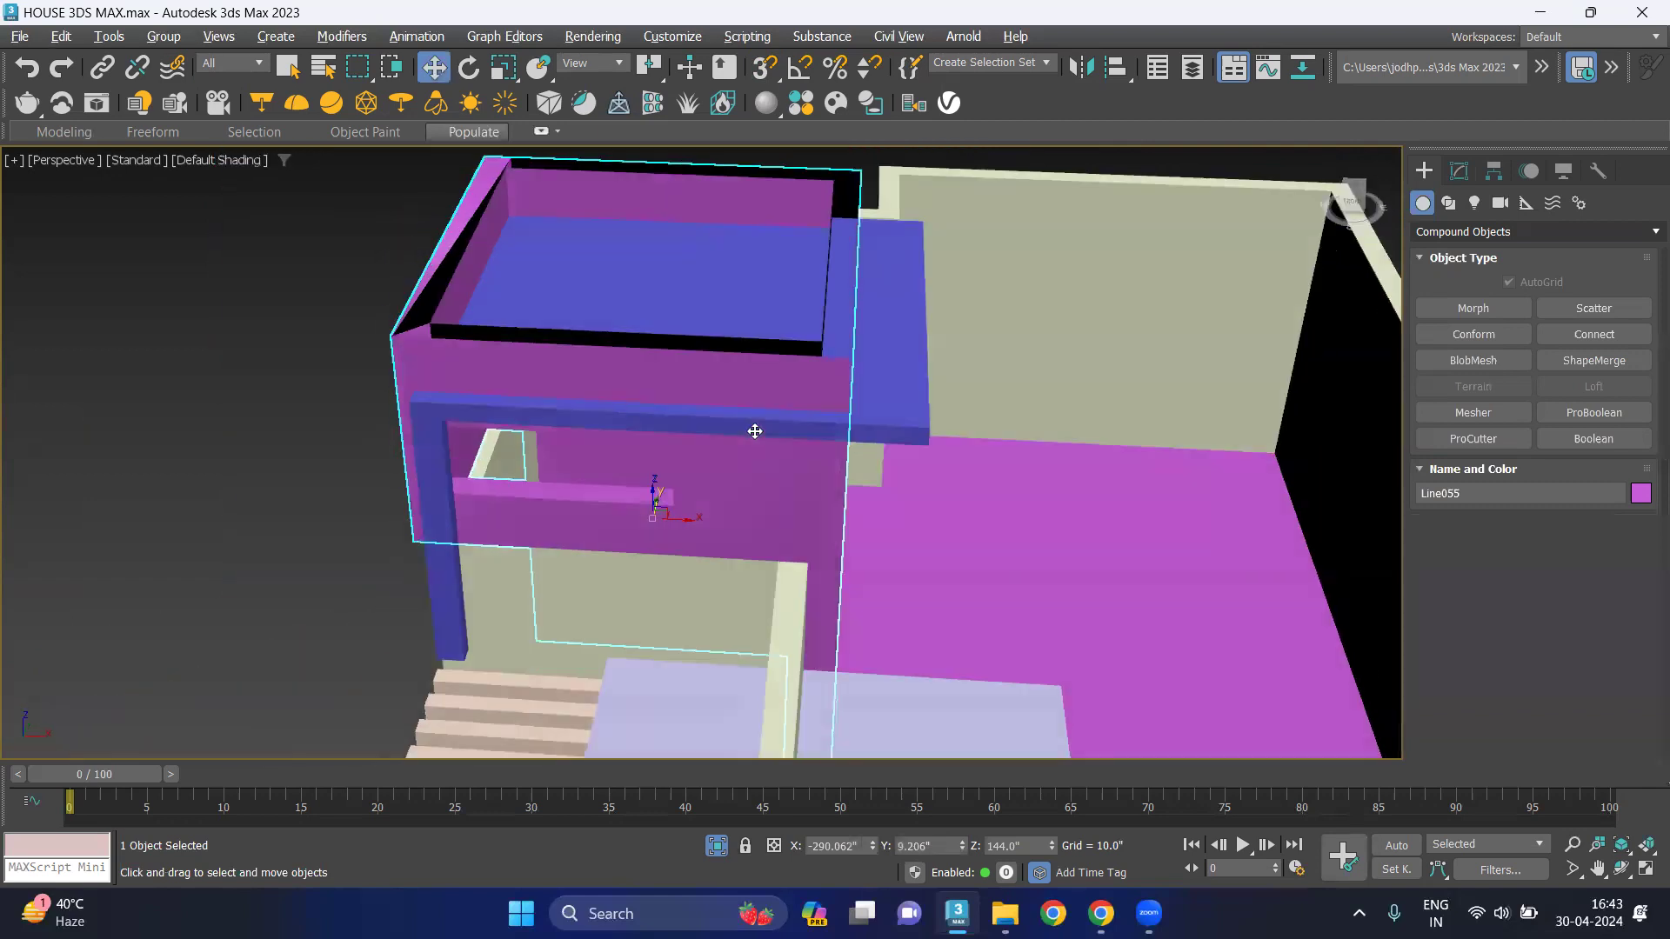
mouse_move(707, 416)
alt+middle_down()
mouse_move(664, 436)
mouse_move(775, 443)
alt+middle_up()
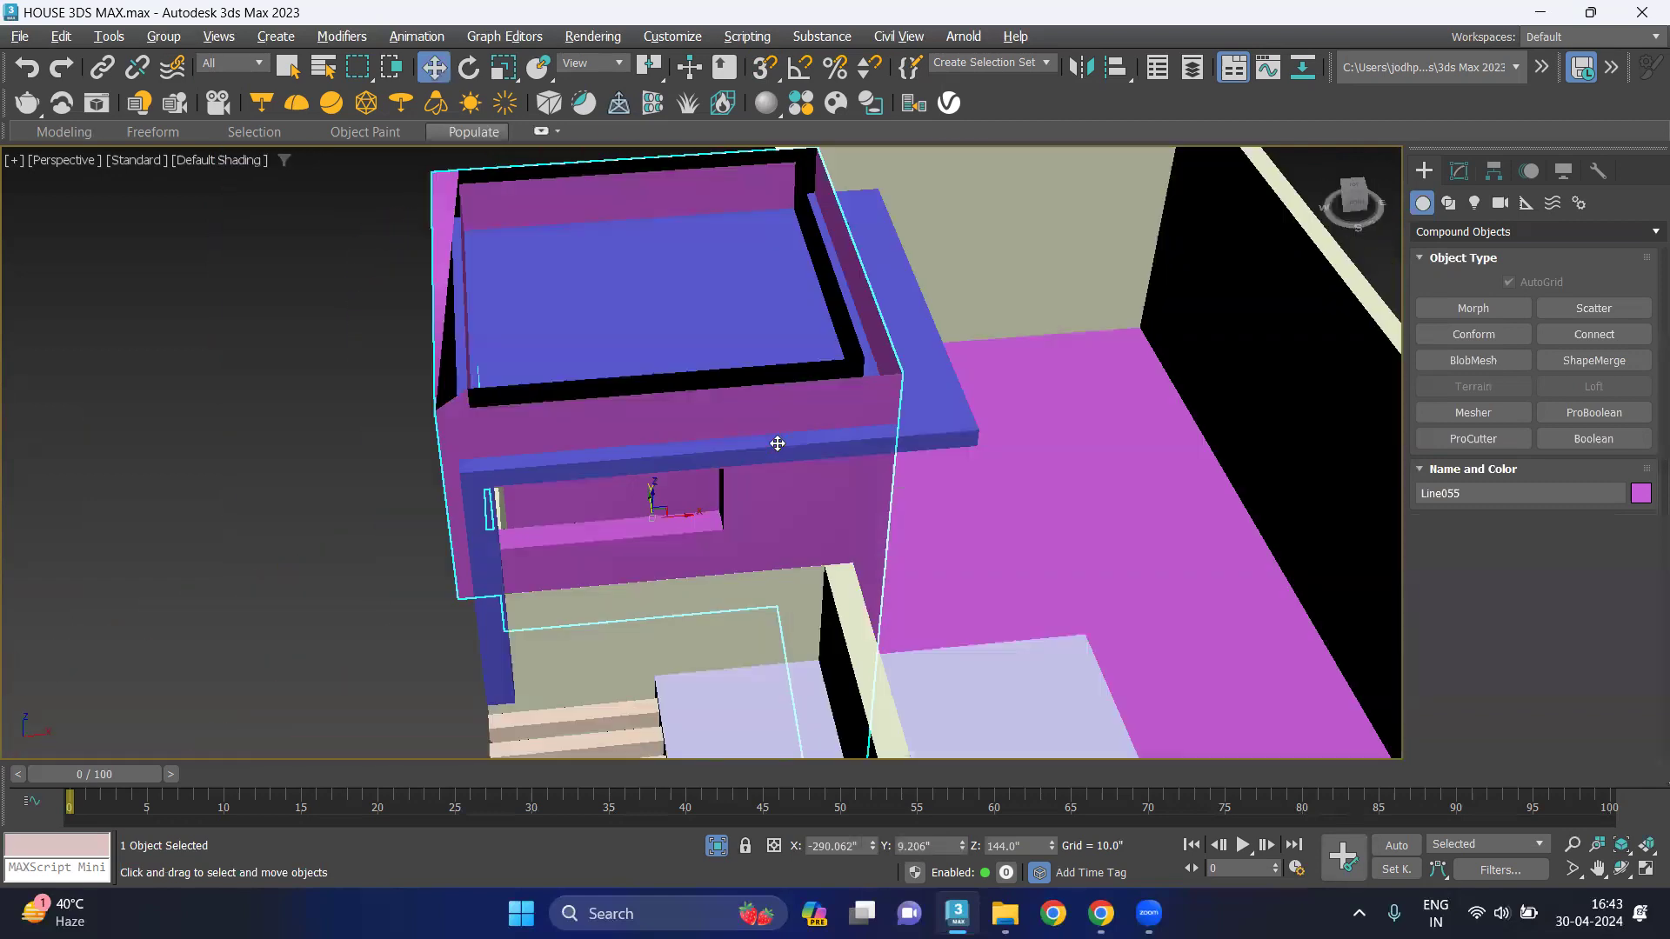
scroll(850, 383, up, 2)
scroll(896, 374, up, 2)
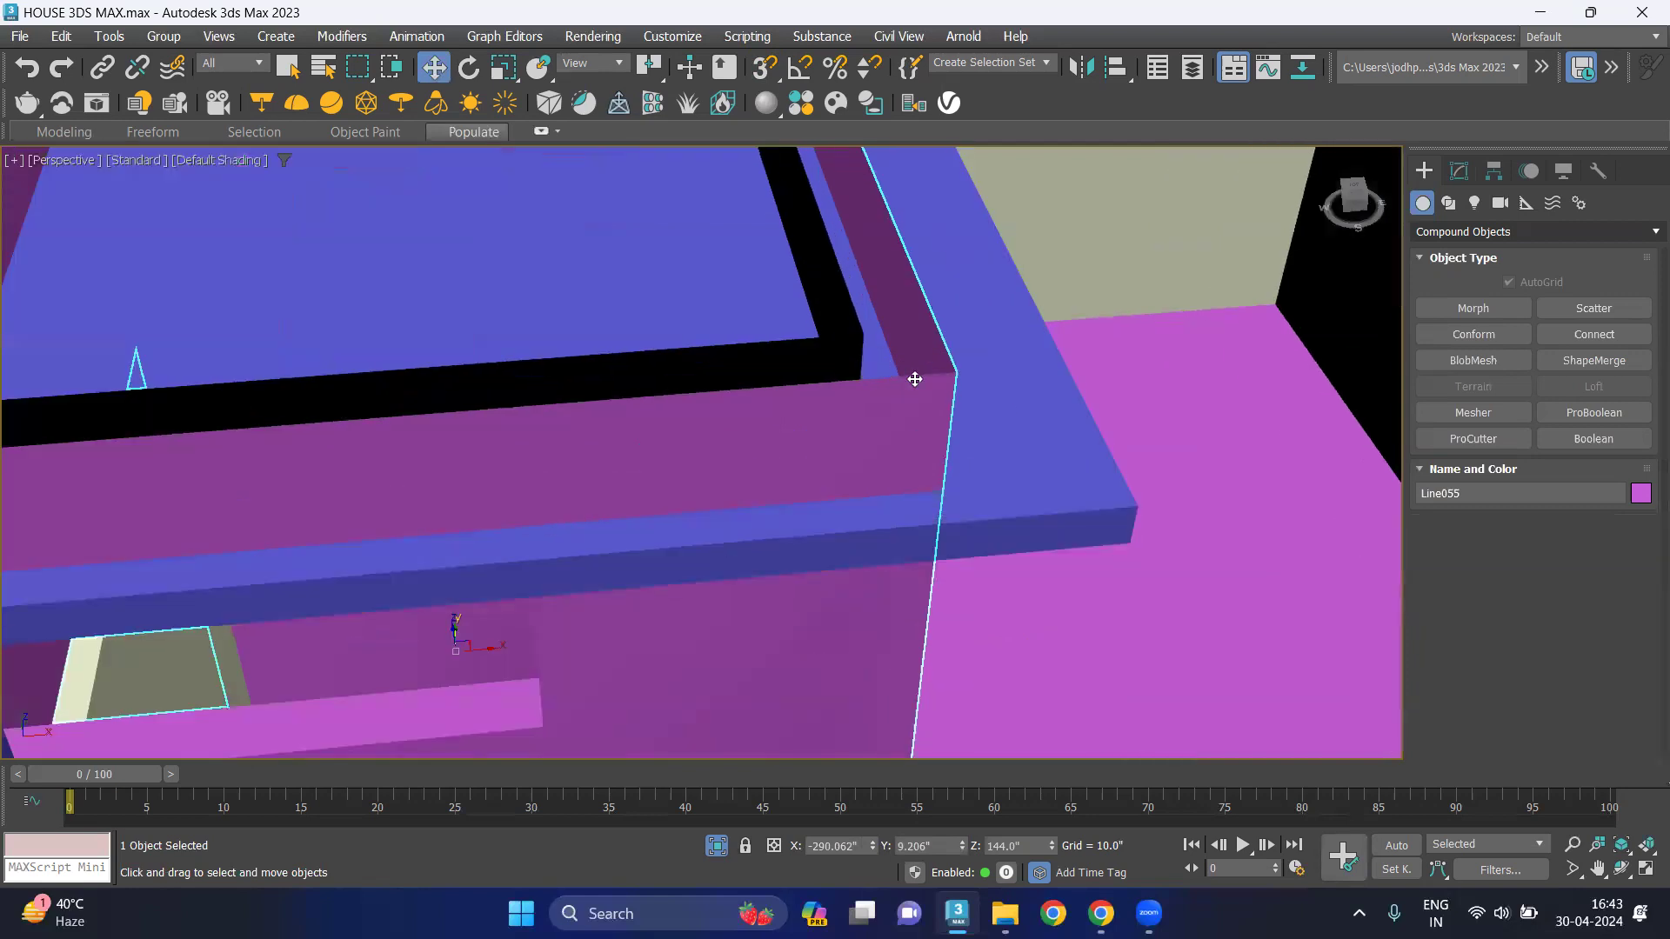
Convert wall Line055 to Editable Mesh, then to Editable Poly.
click(1459, 171)
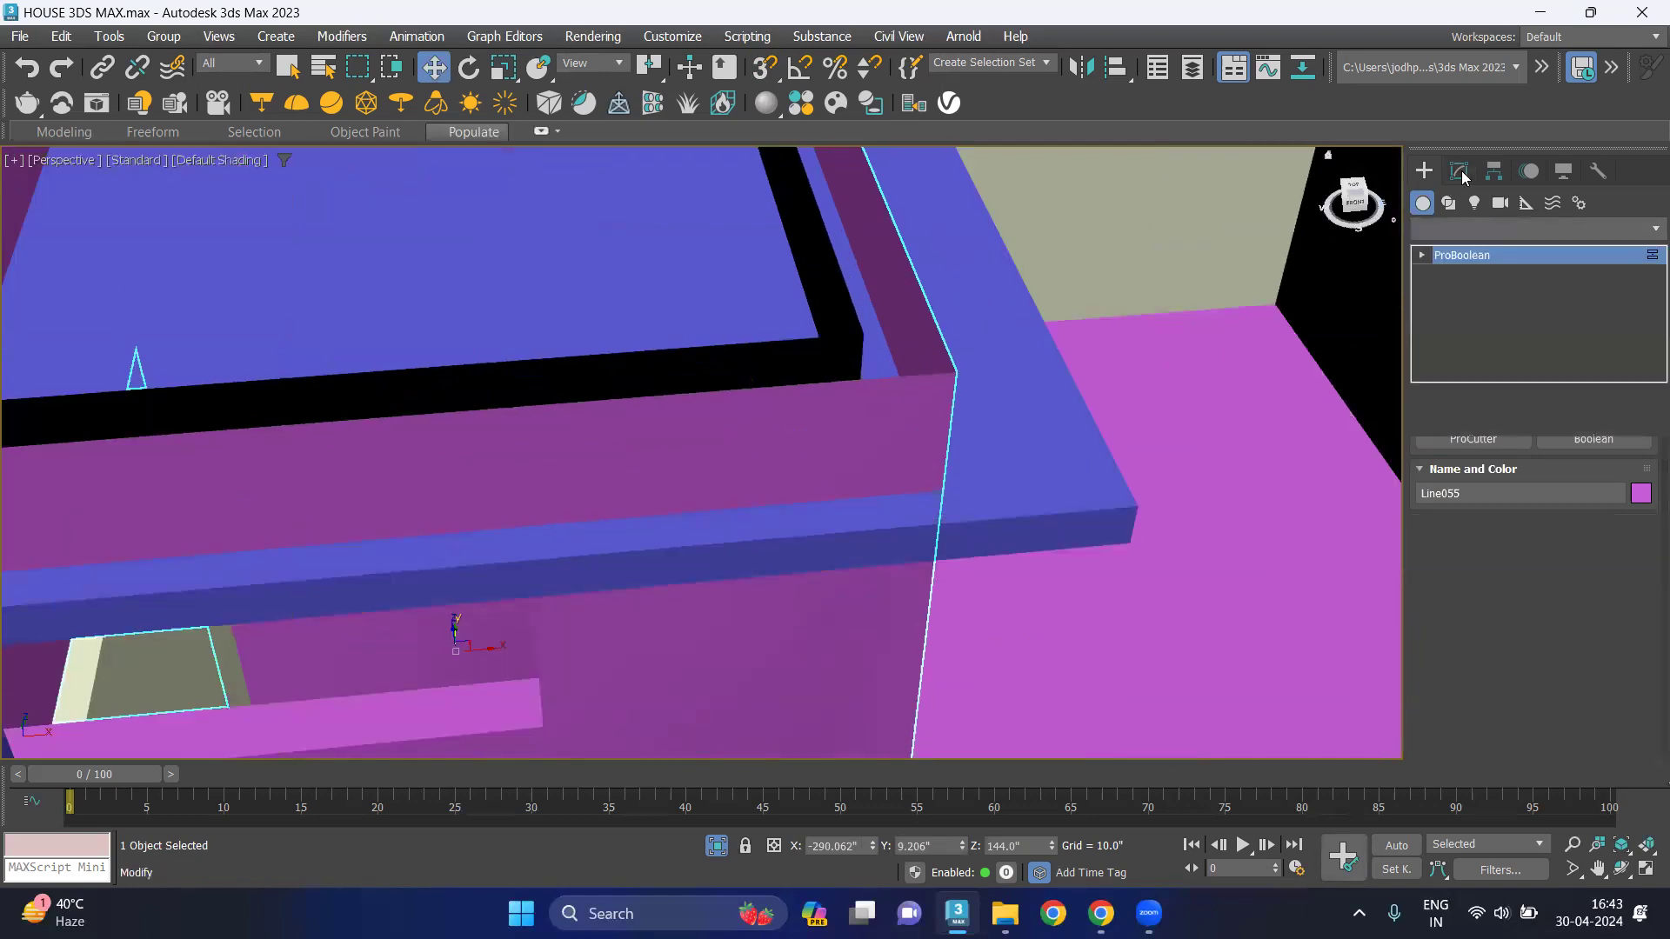
right_click(946, 372)
mouse_move(986, 655)
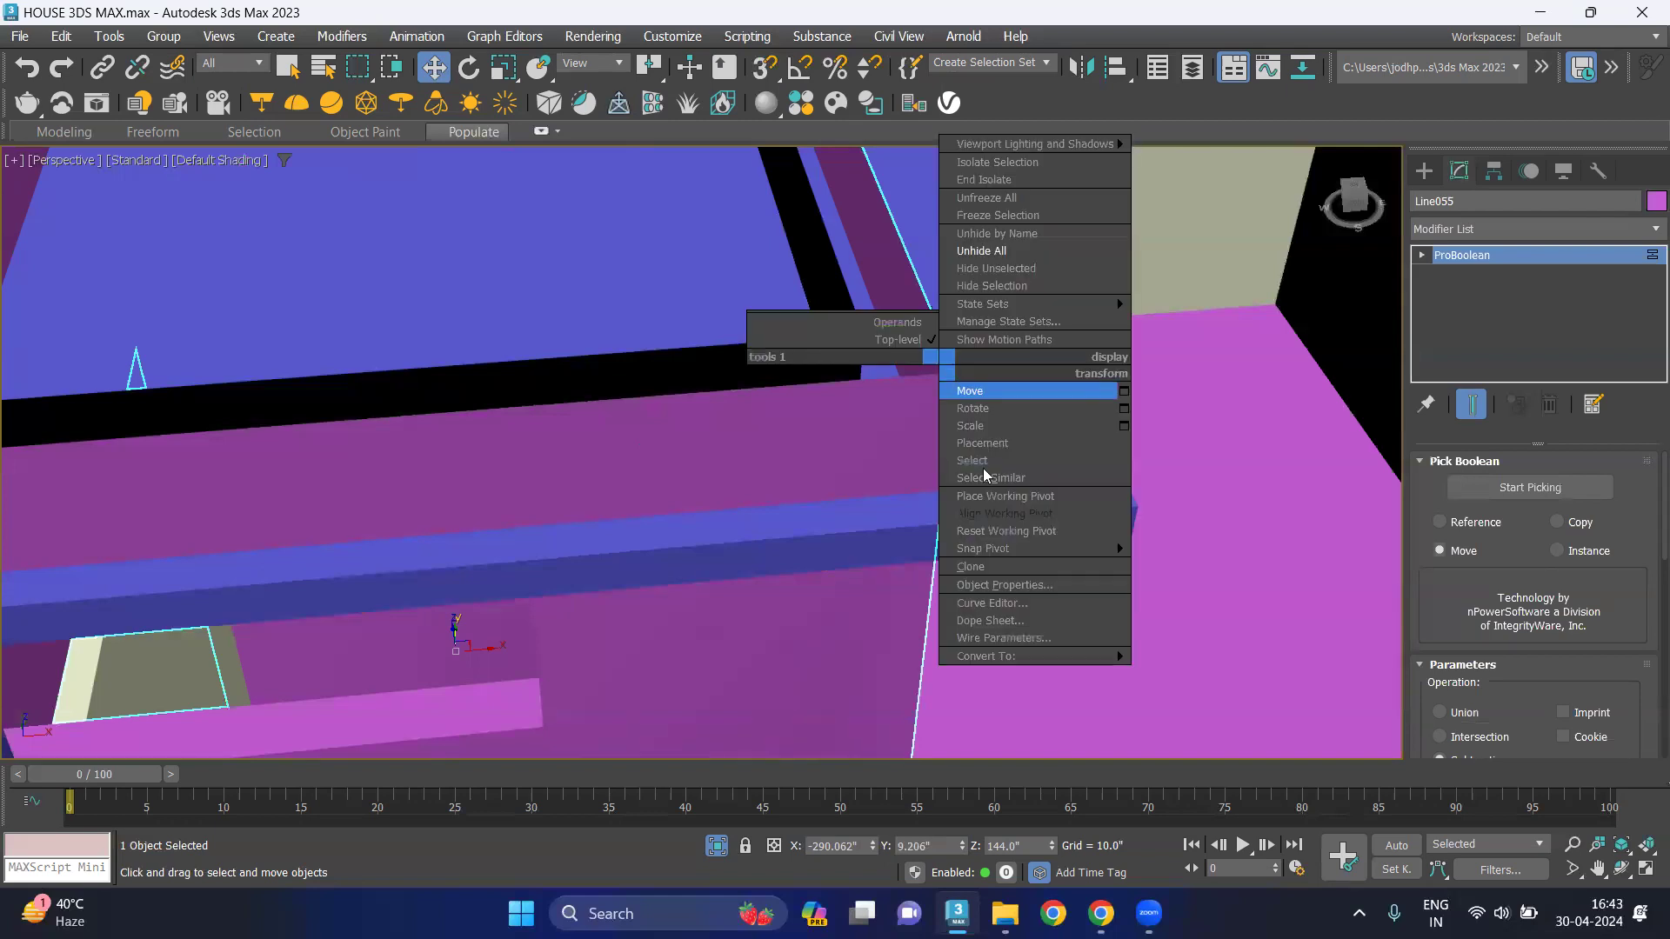
click(1185, 656)
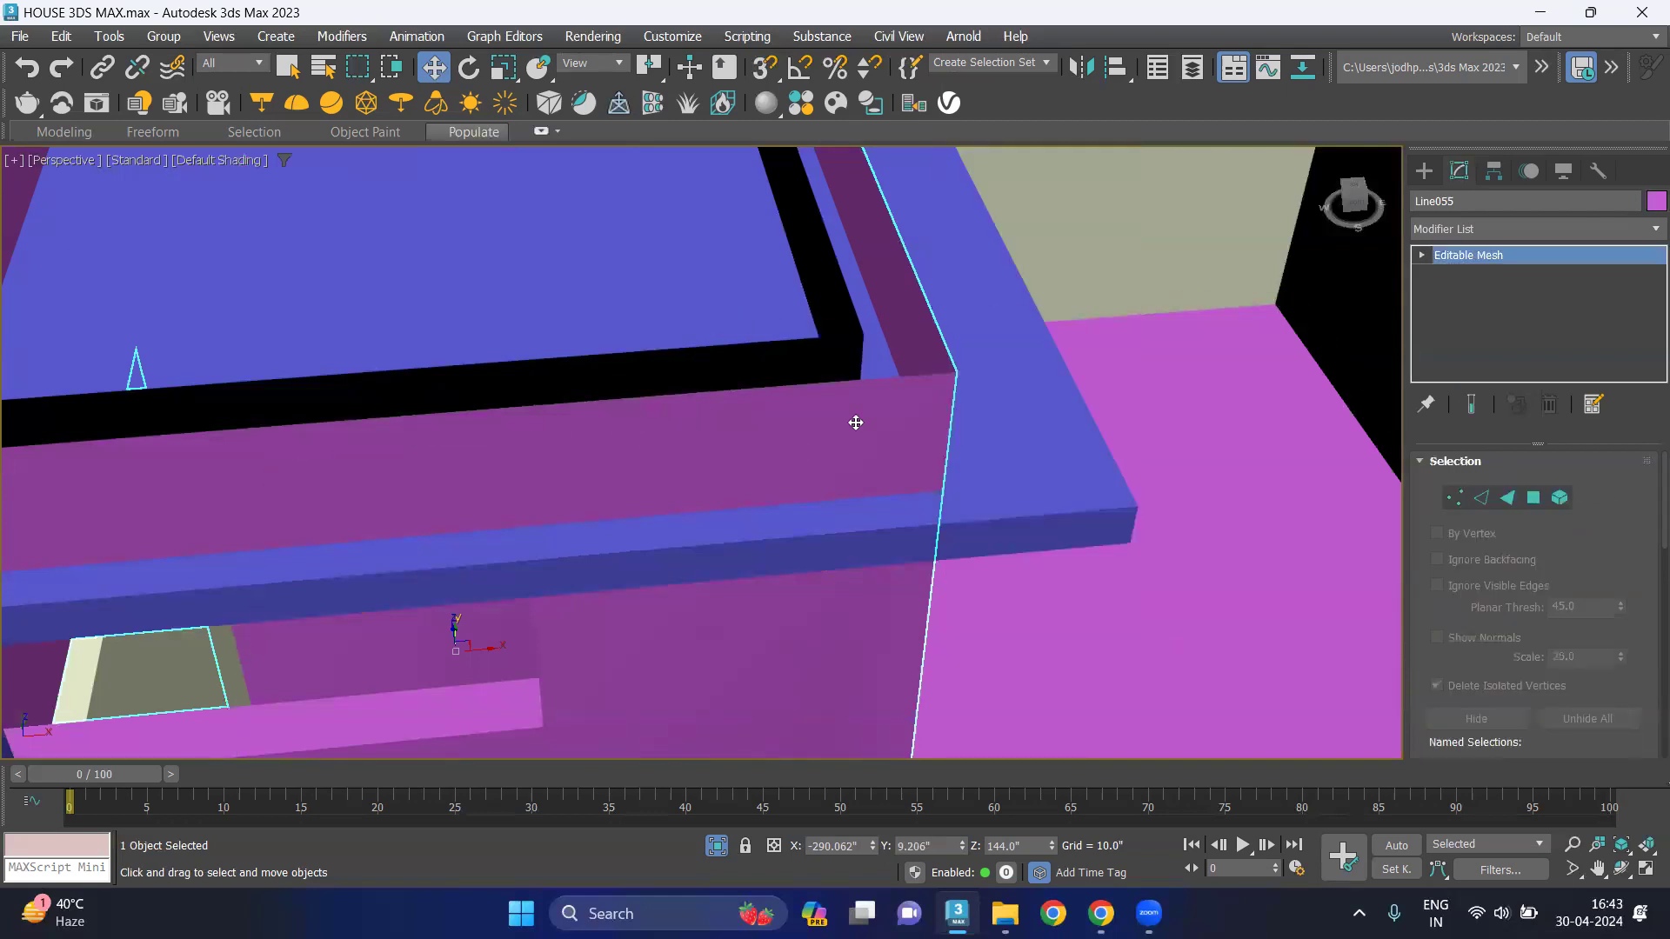
right_click(917, 385)
mouse_move(992, 668)
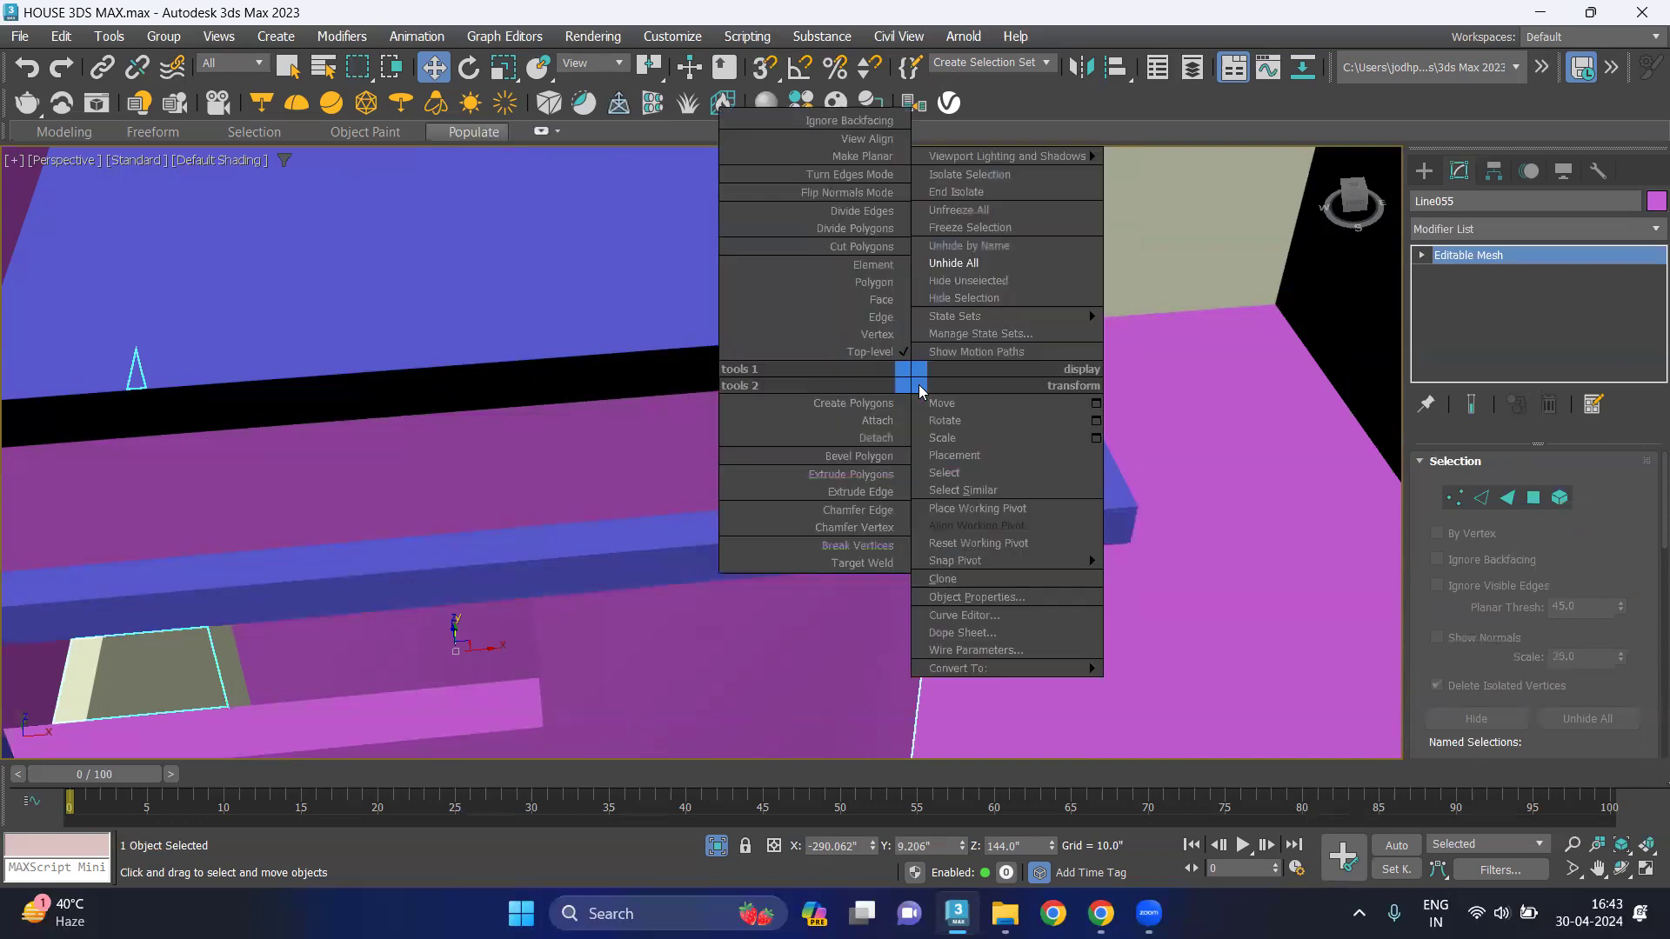
click(1194, 689)
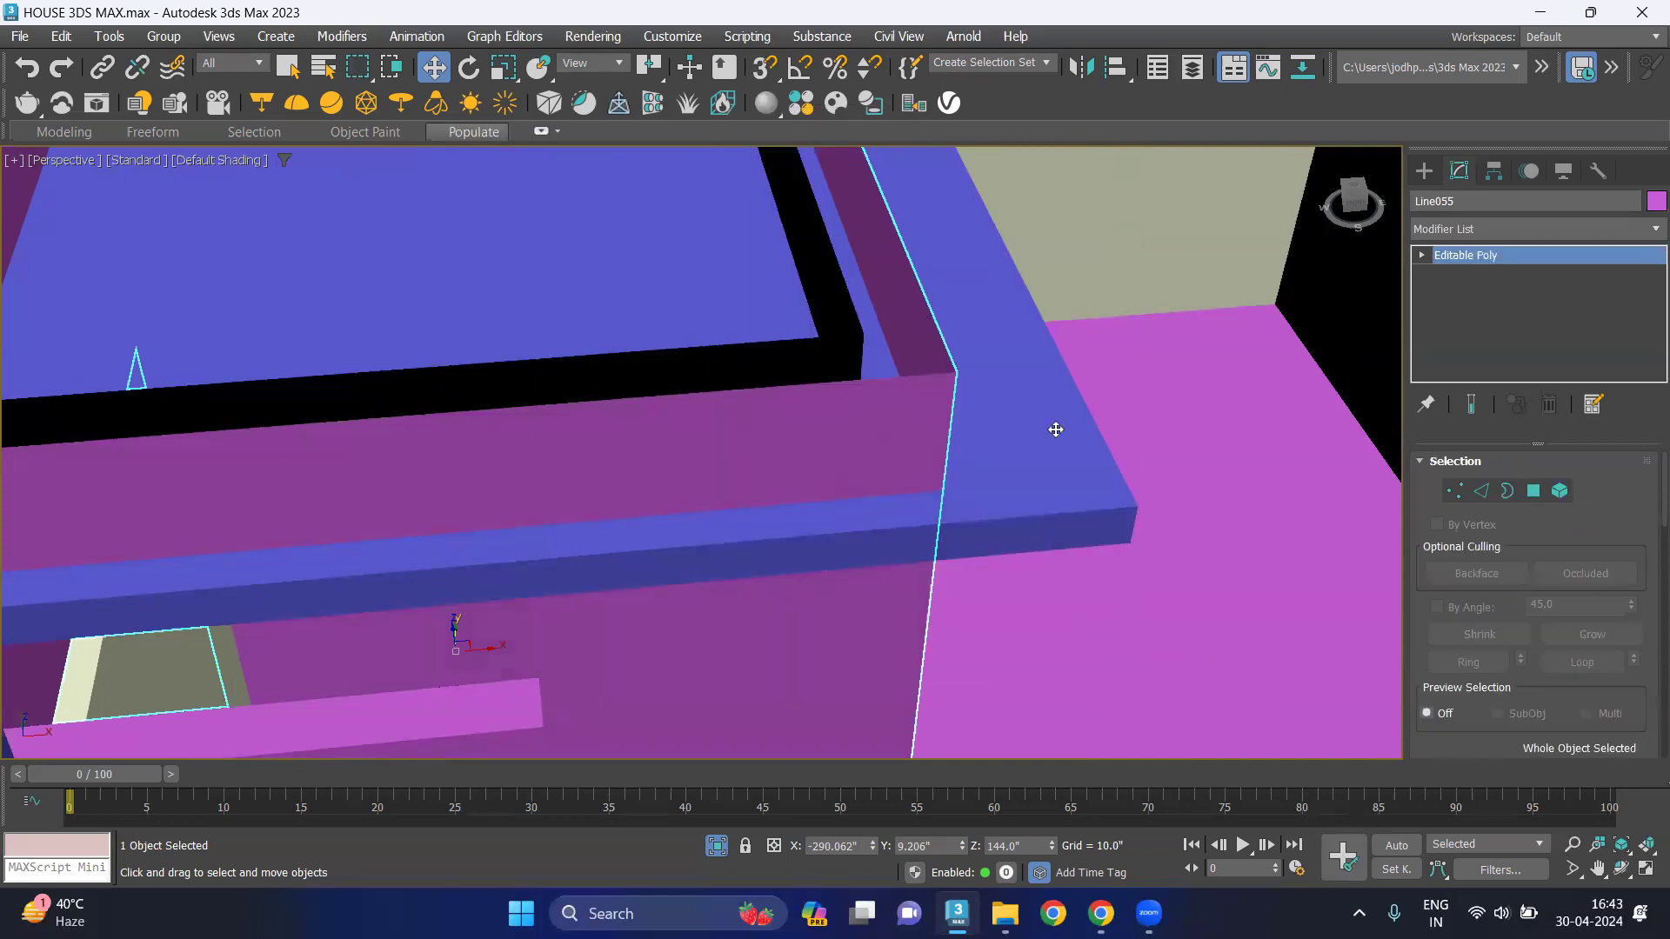
Select the border loop along the wall top and cap it with new faces.
click(1508, 493)
double_click(953, 367)
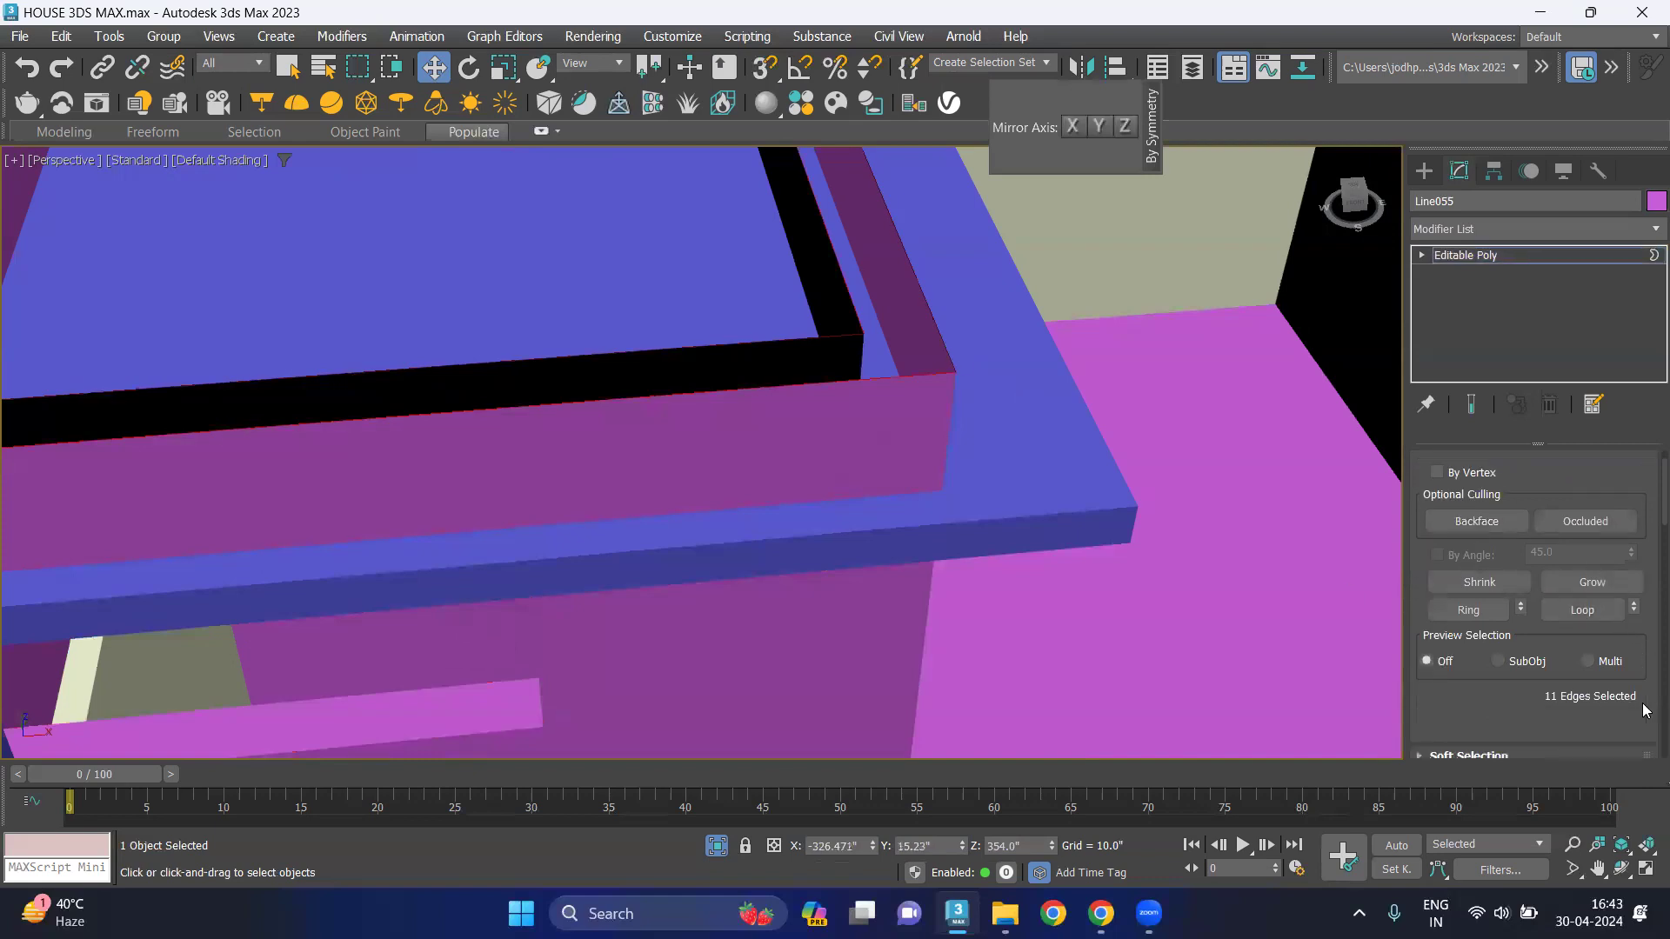
scroll(1644, 706, down, 5)
click(1589, 685)
scroll(779, 388, down, 5)
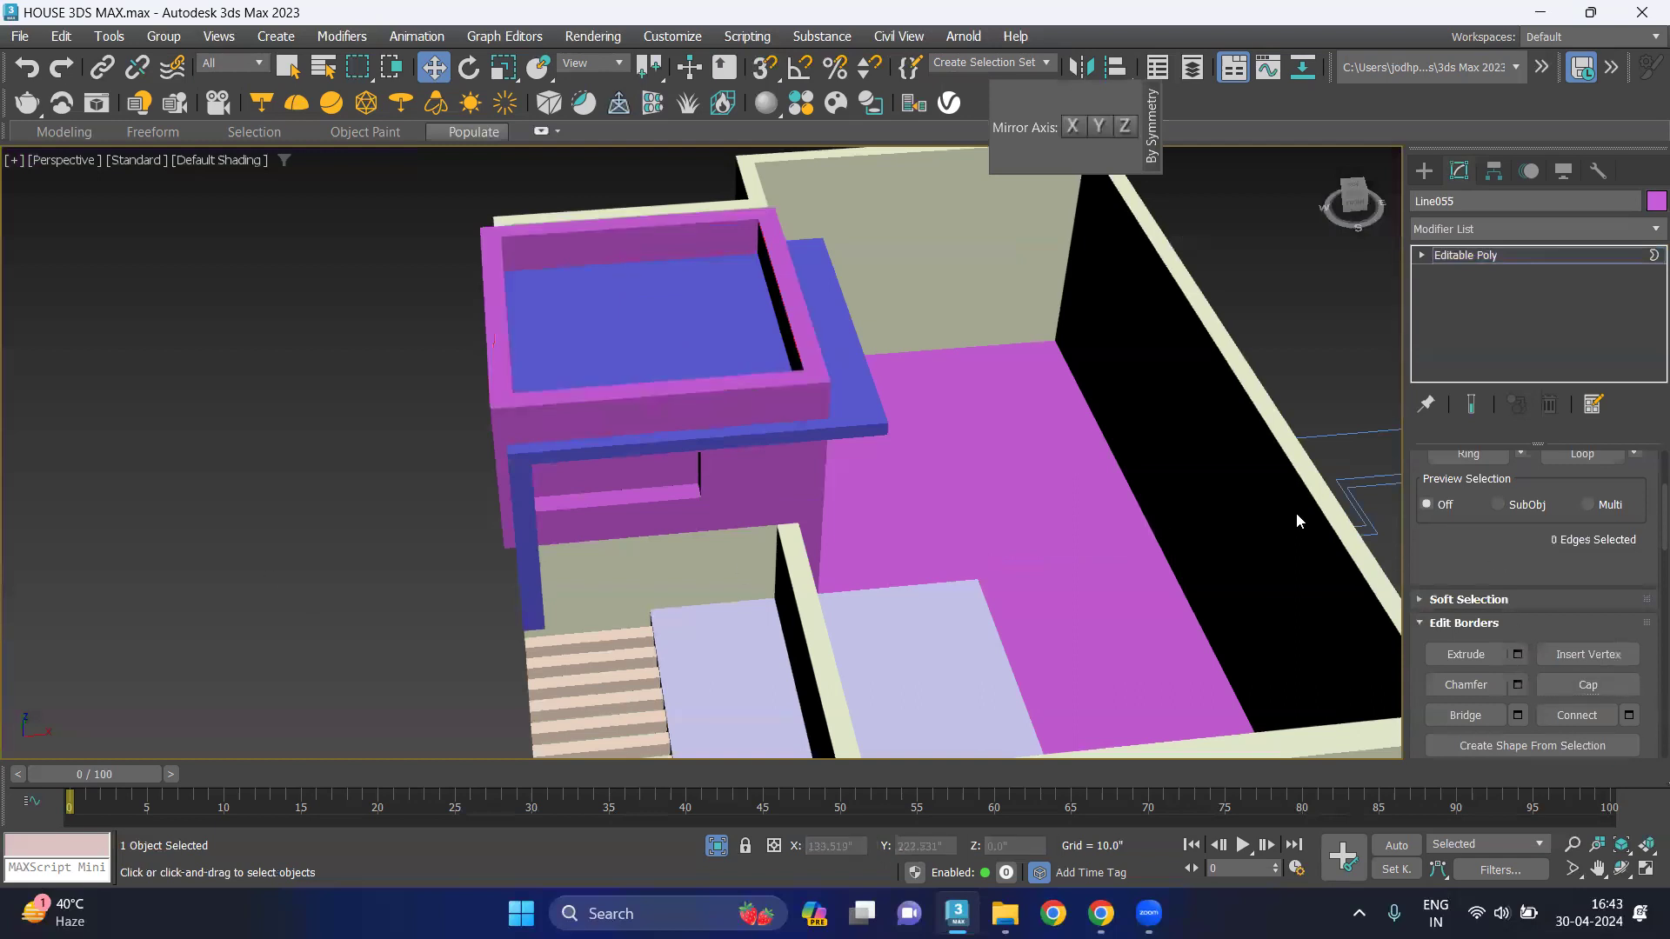
Return to object level, frame wall Line055, and isolate it with Alt+Q.
key(4)
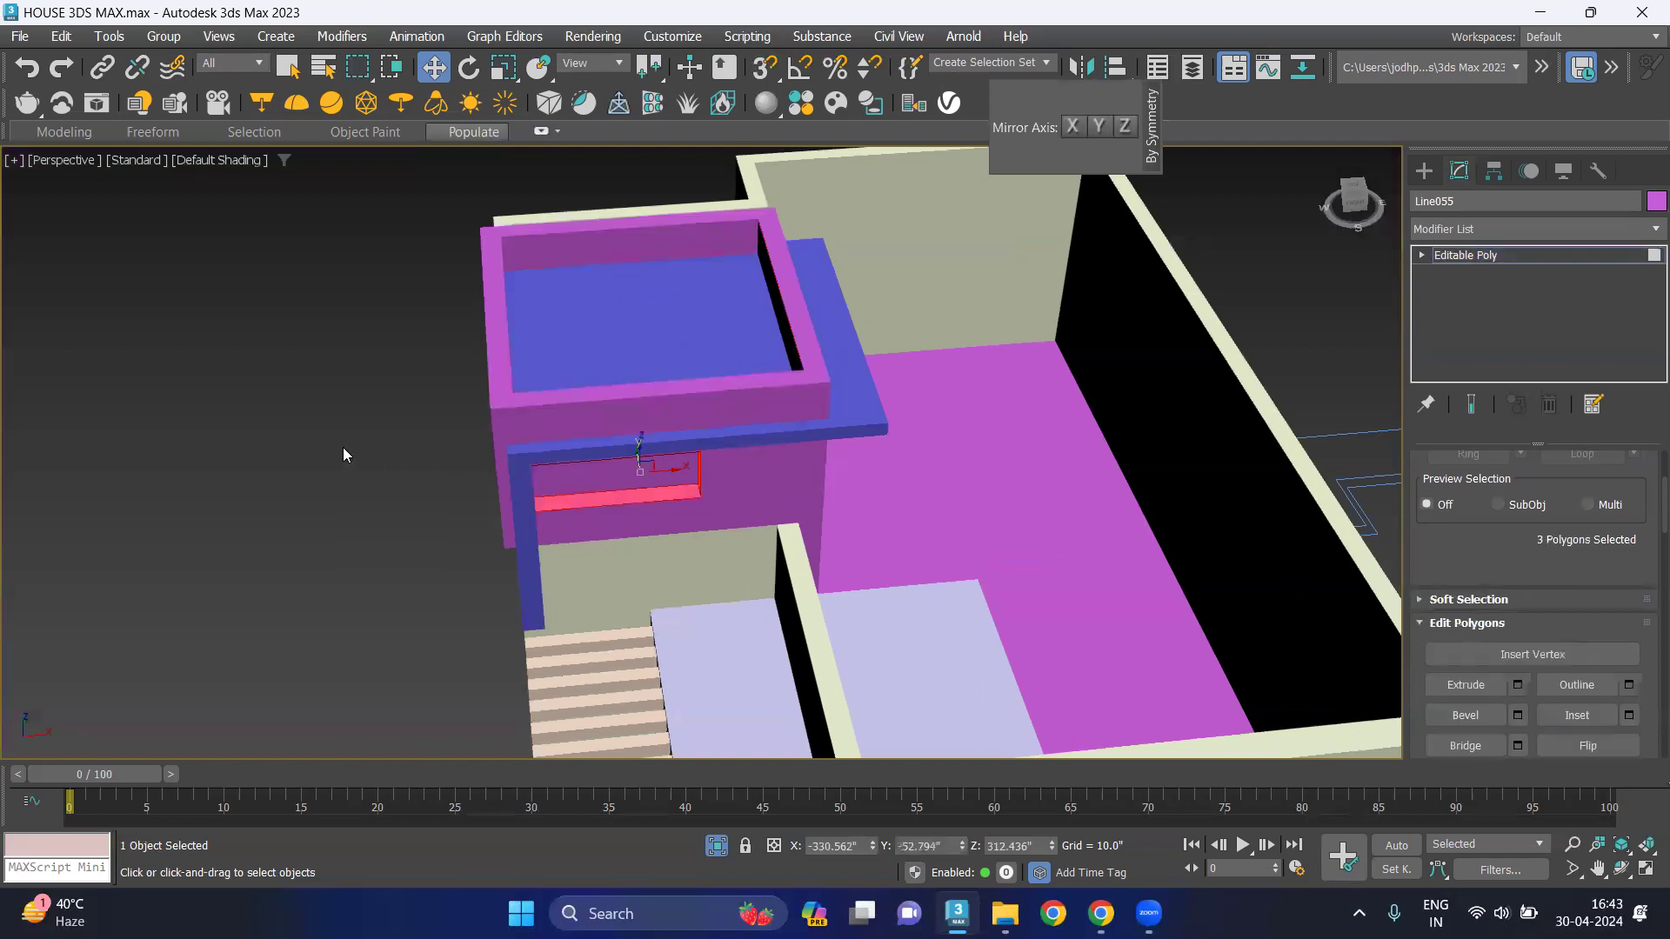
key(4)
key(z)
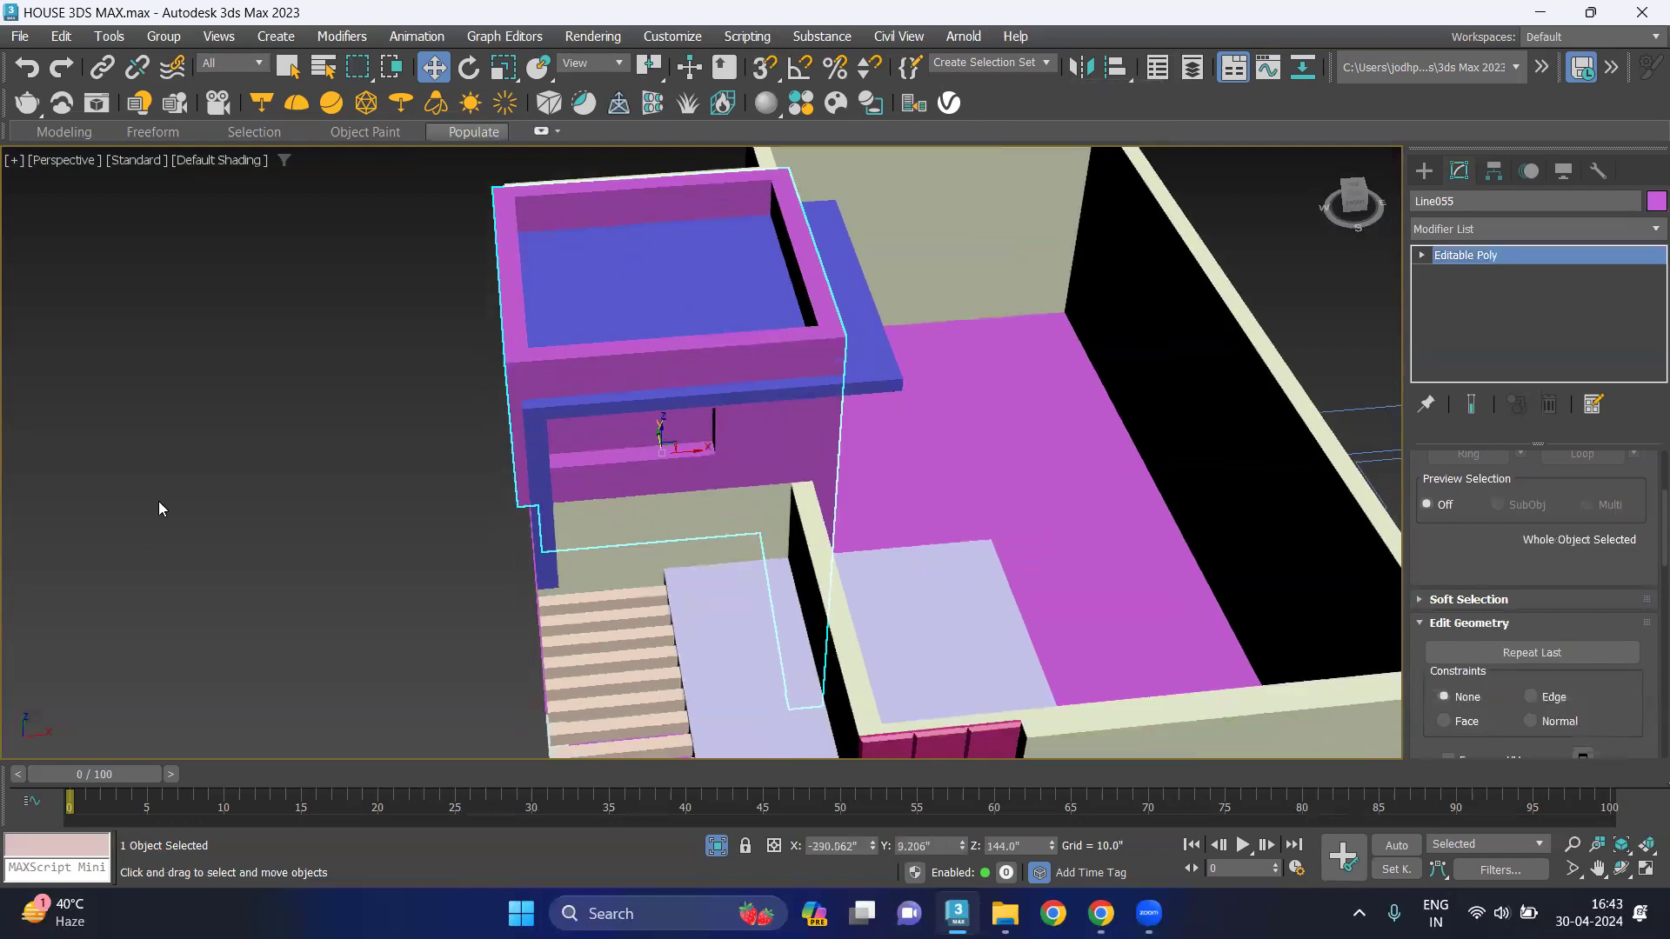
middle_drag(249, 484, 235, 452)
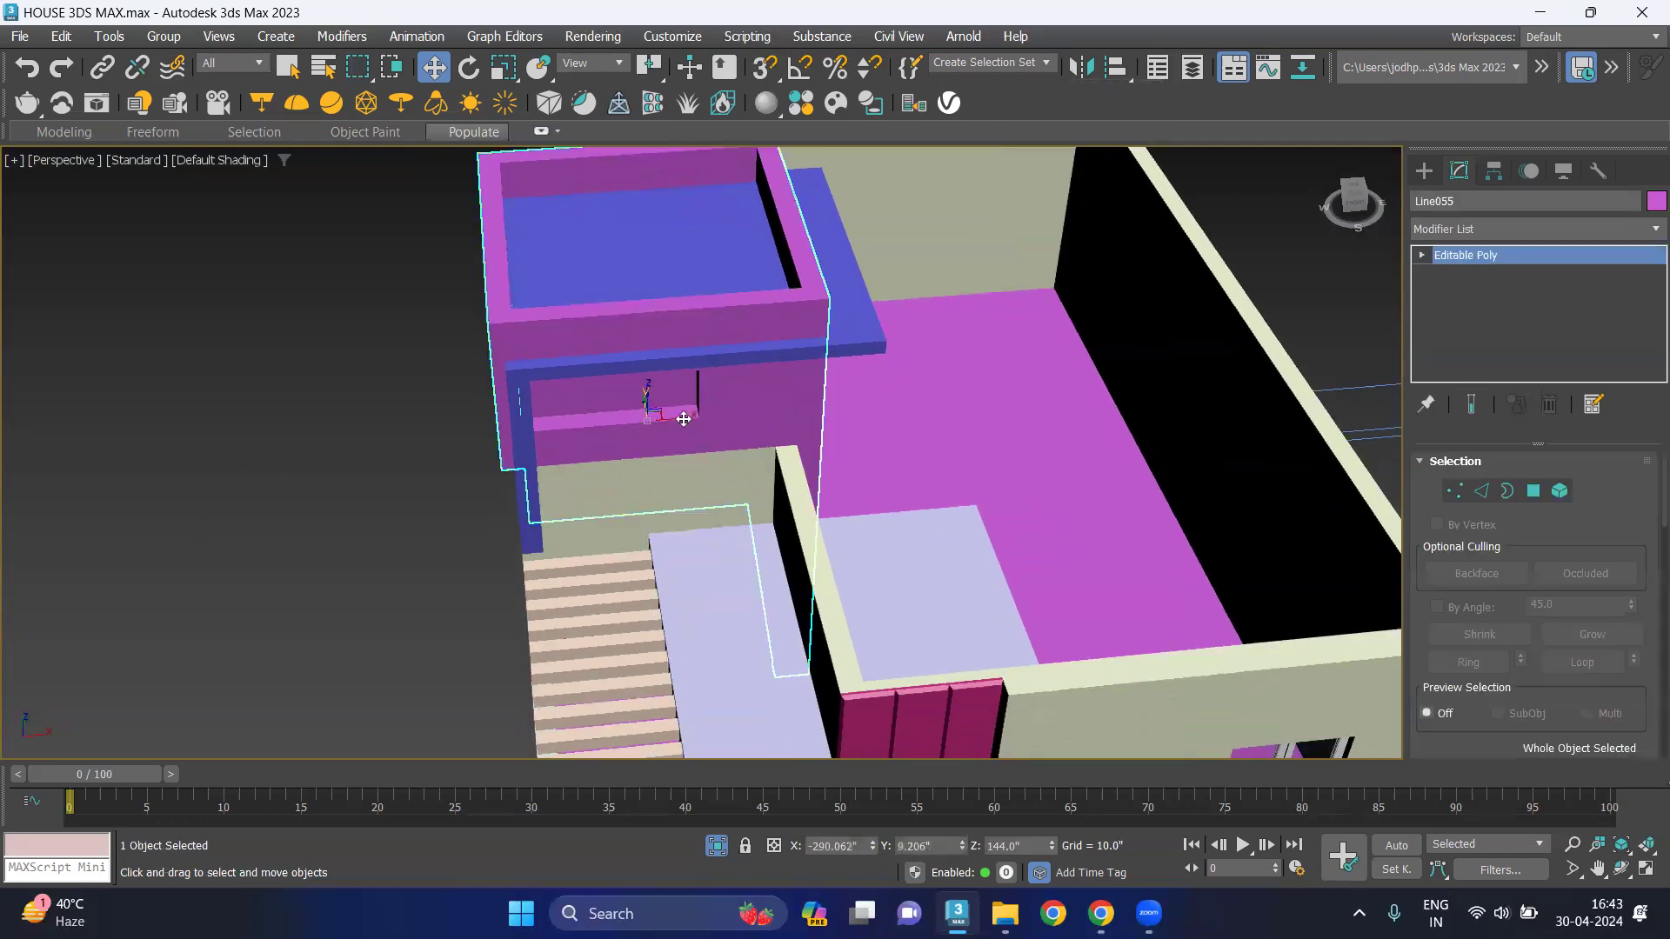
scroll(683, 415, up, 2)
scroll(685, 409, up, 2)
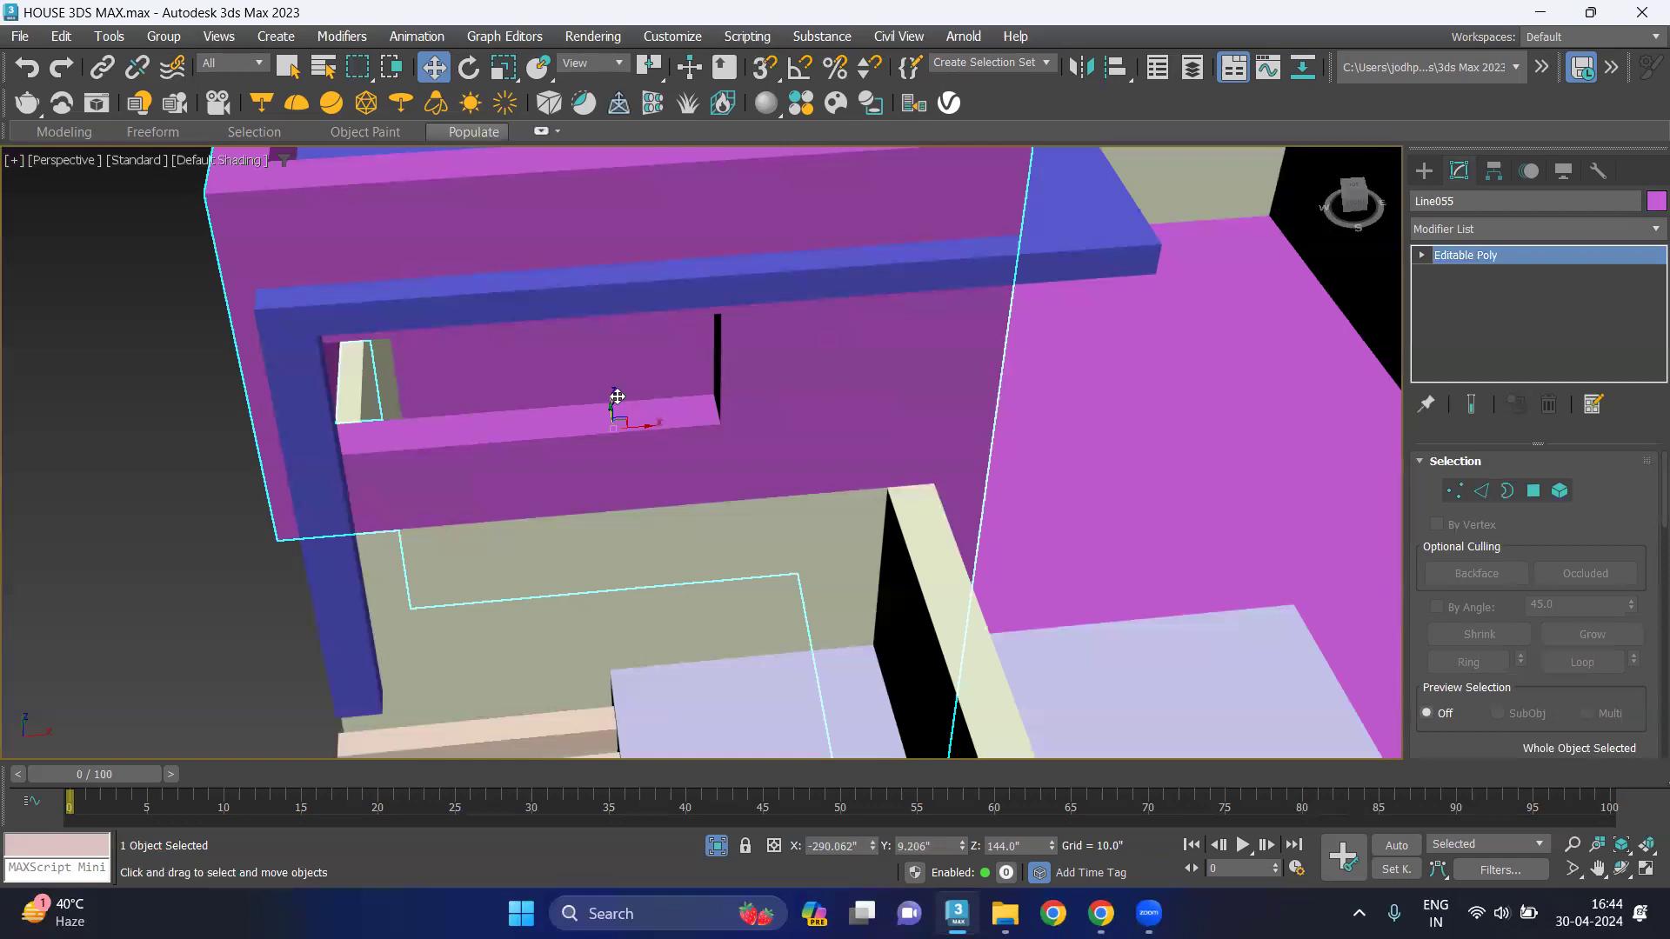
key(alt+q)
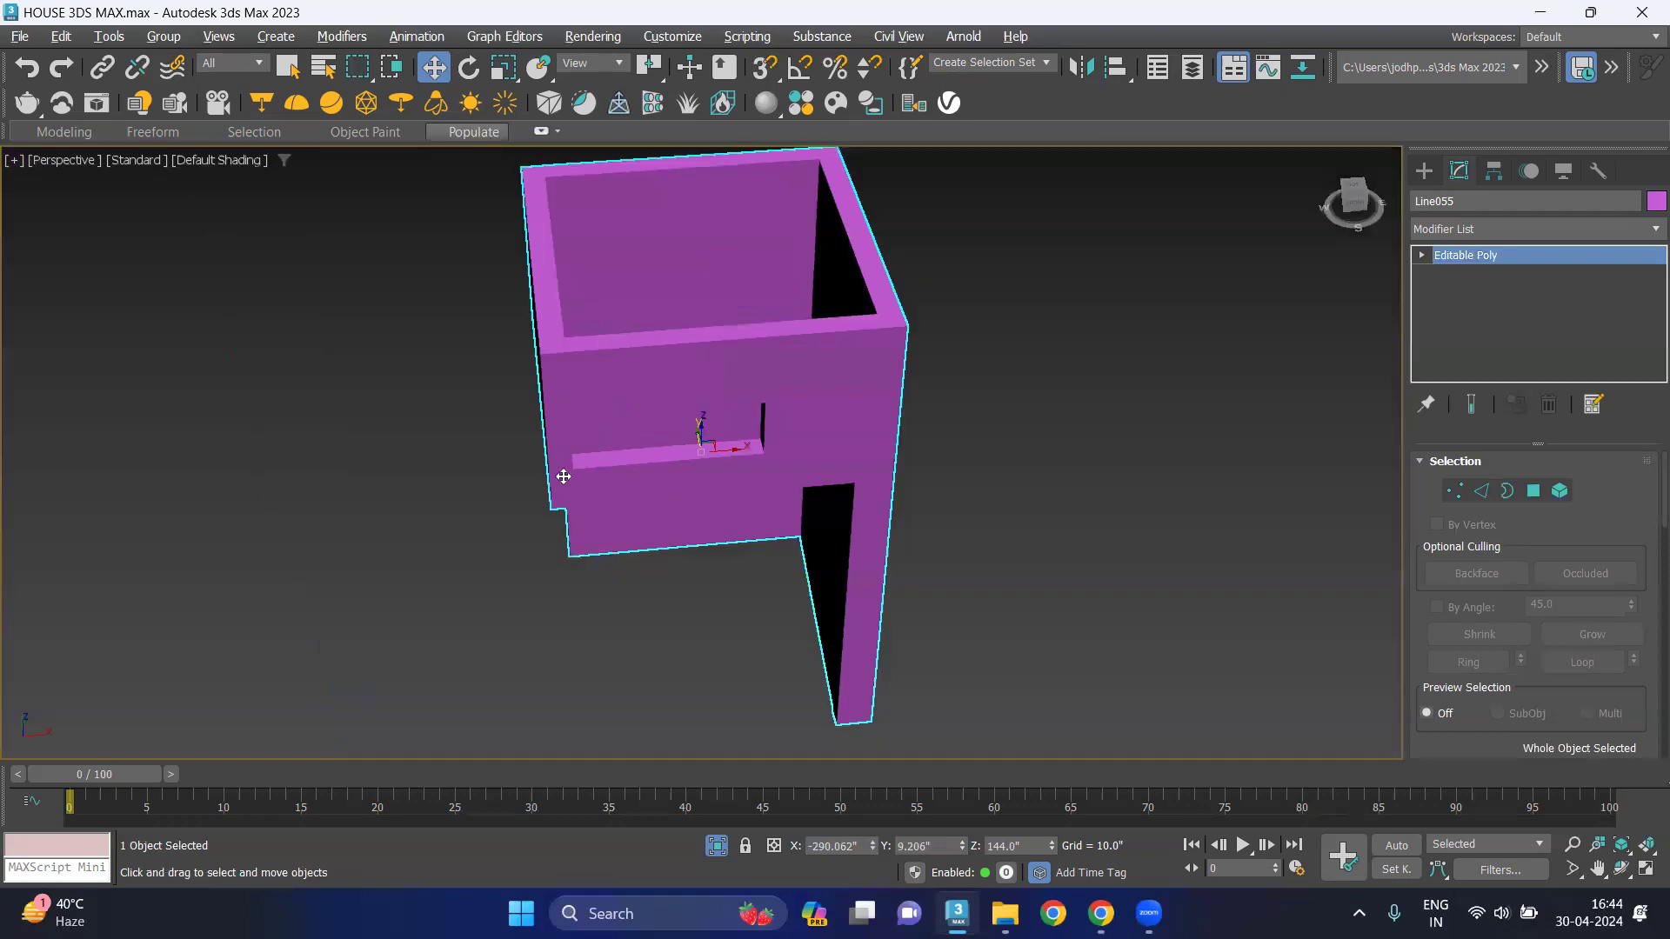
alt+middle_drag(534, 458, 473, 424)
scroll(514, 287, up, 5)
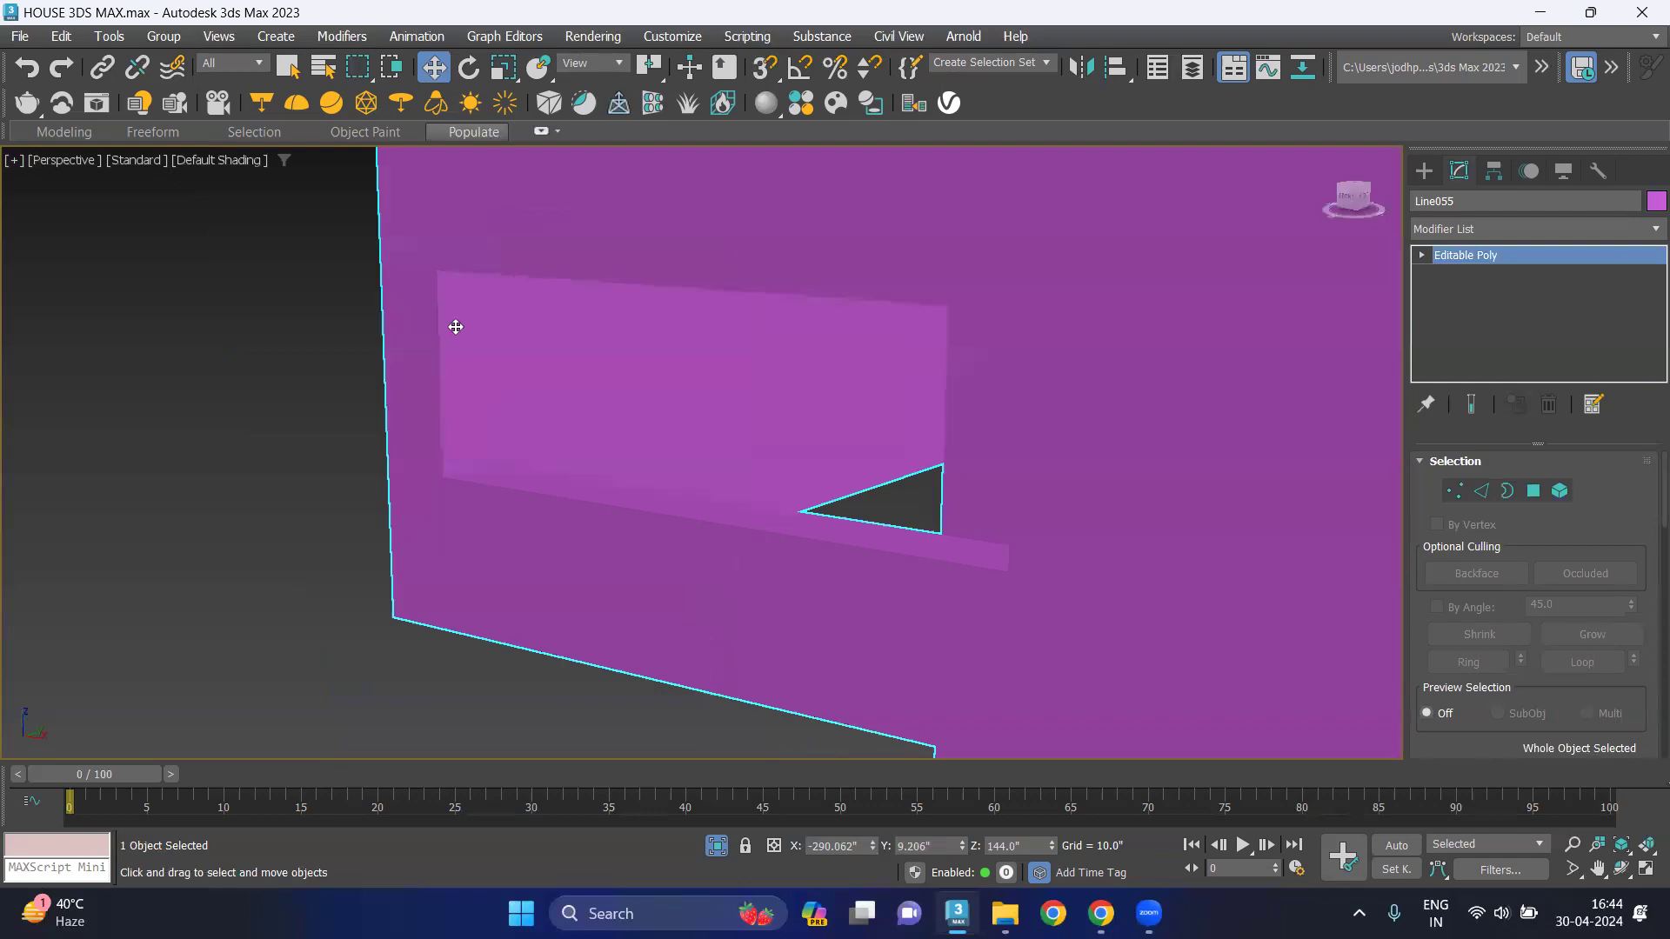
click(1537, 490)
click(465, 359)
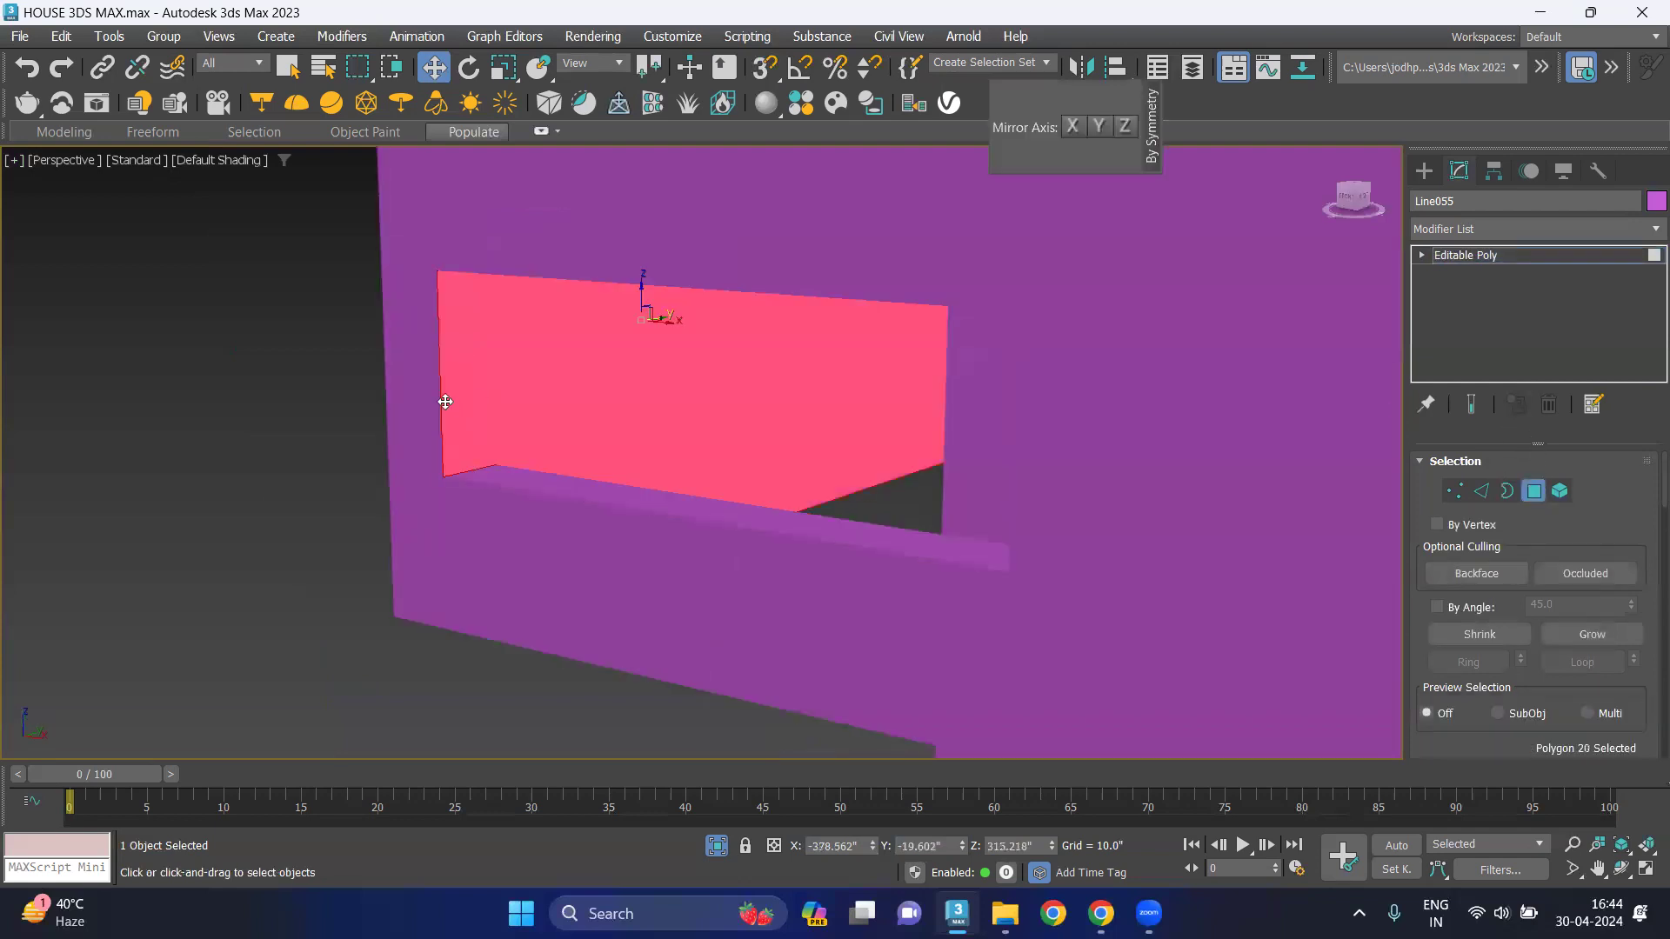
click(490, 431)
key(ctrl+z)
middle_drag(566, 477, 641, 492)
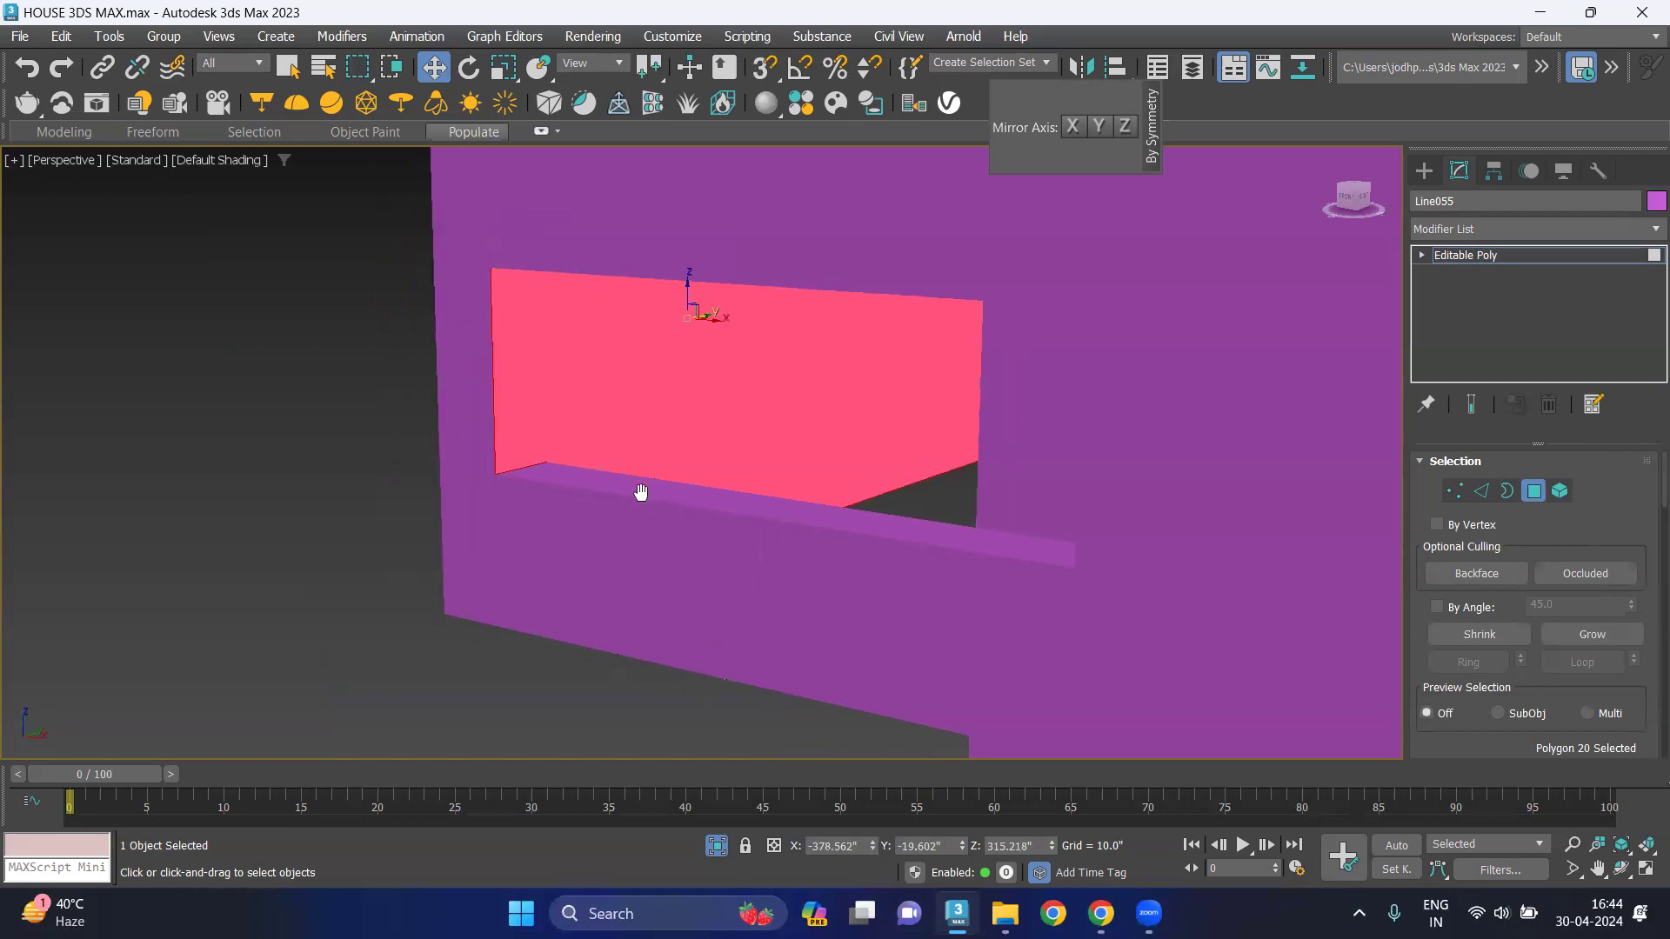
click(258, 393)
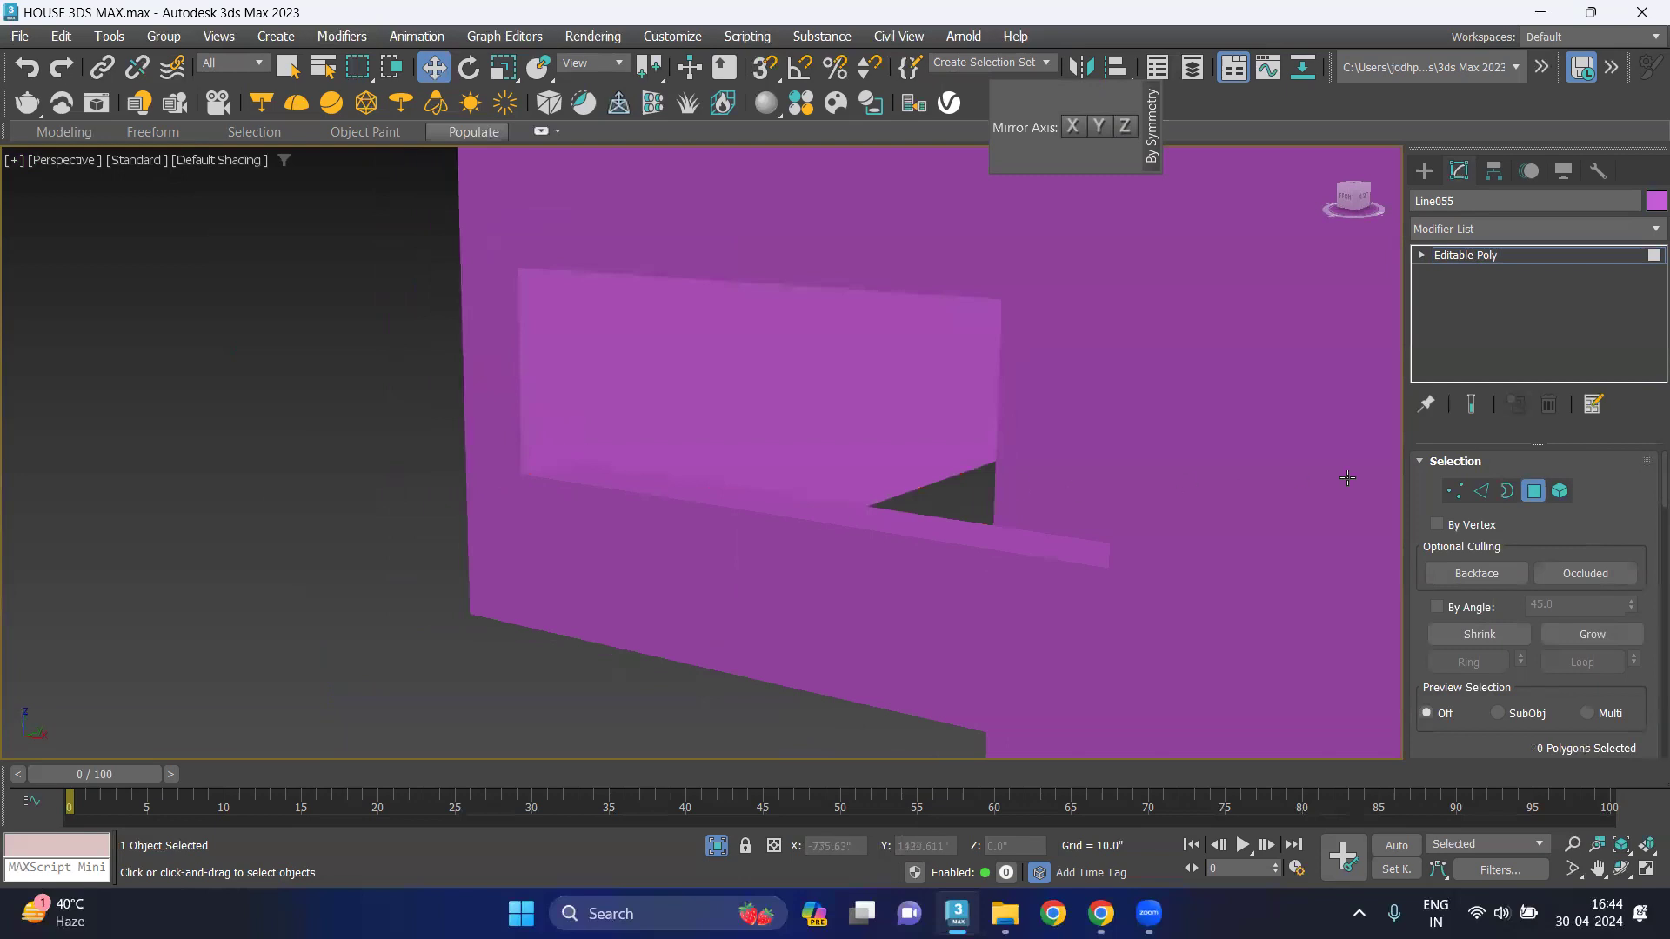
At edge level, enable Edged Faces (F4) so the wall's mesh edges overlay the shading.
click(1482, 492)
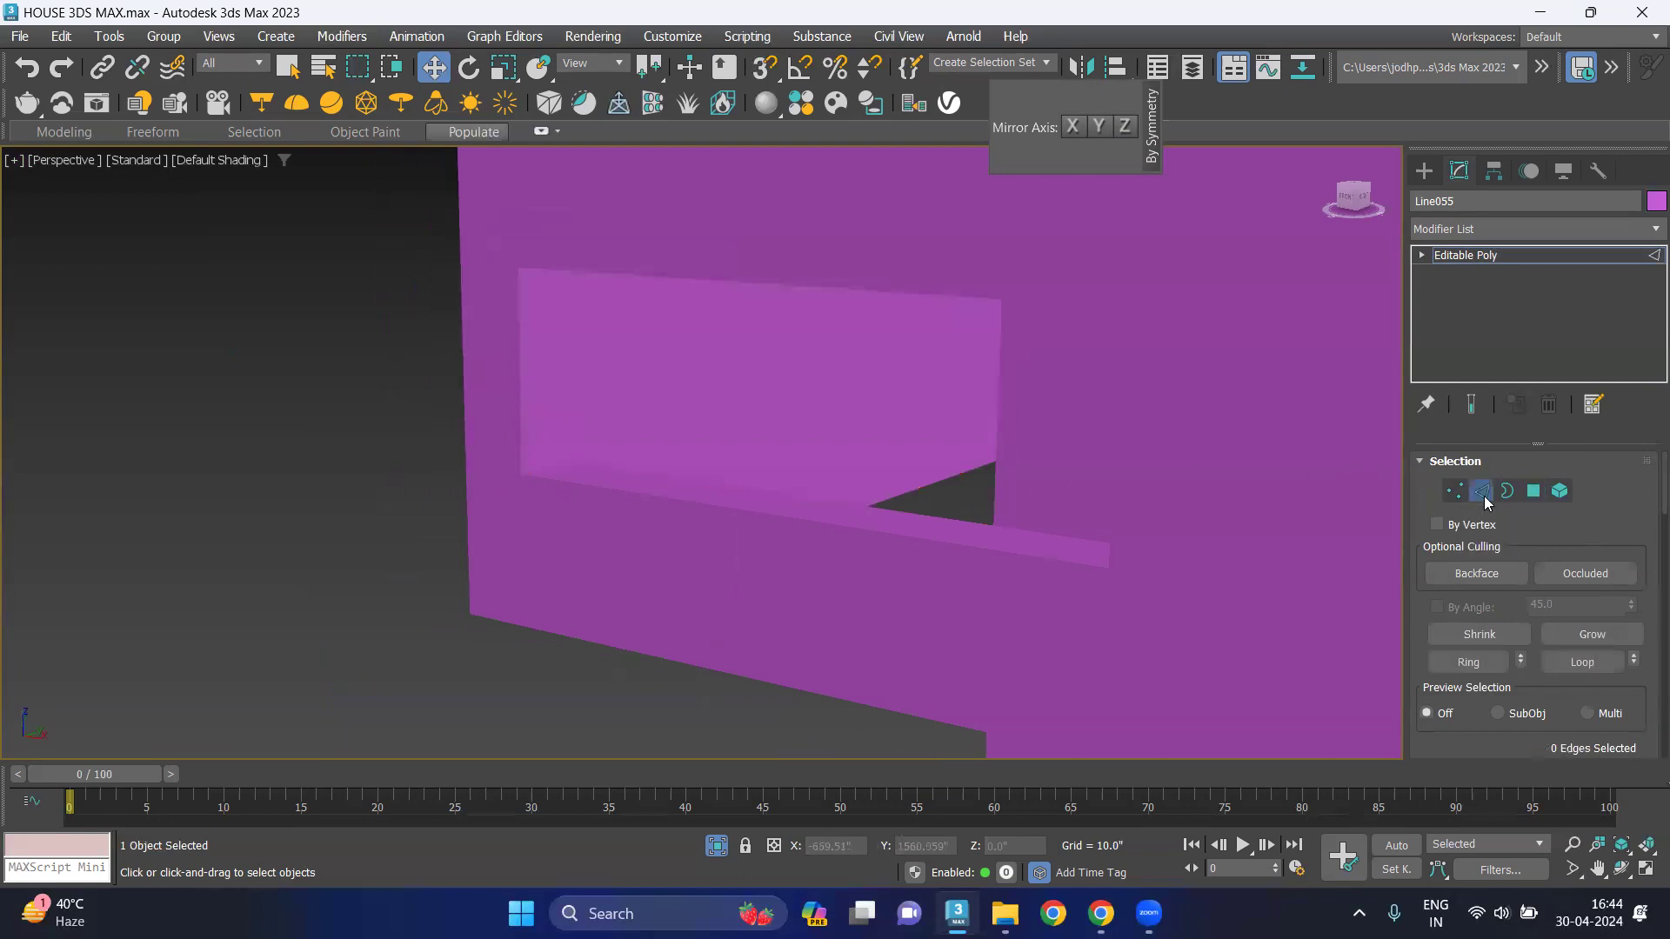
key(alt+c)
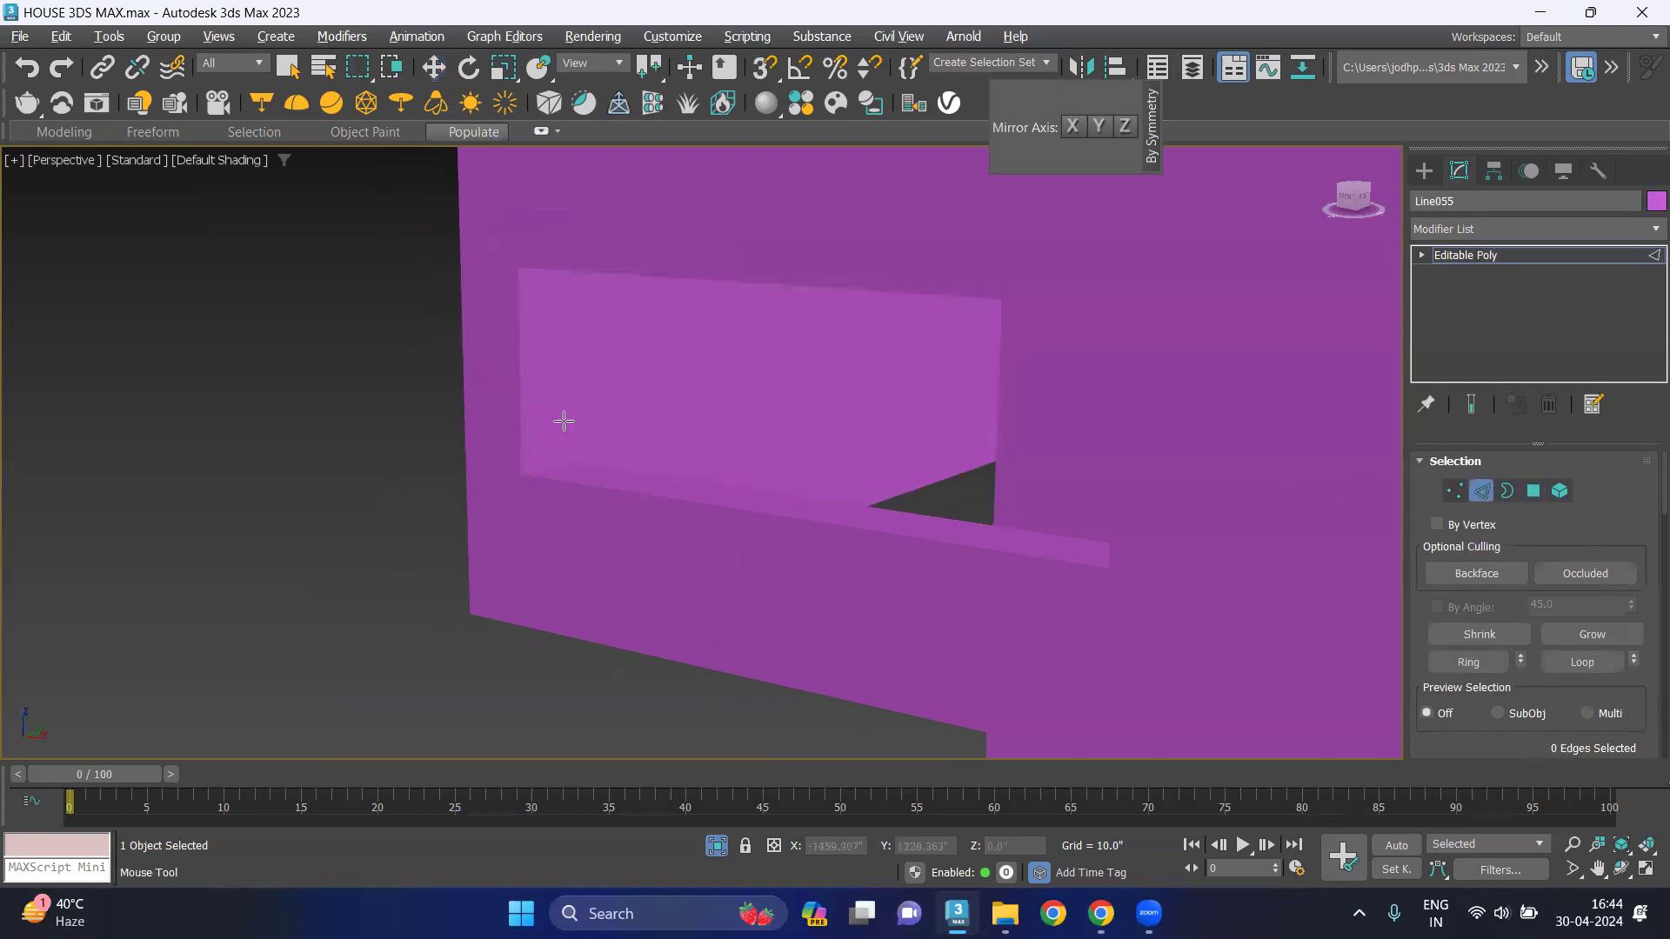
key(F4)
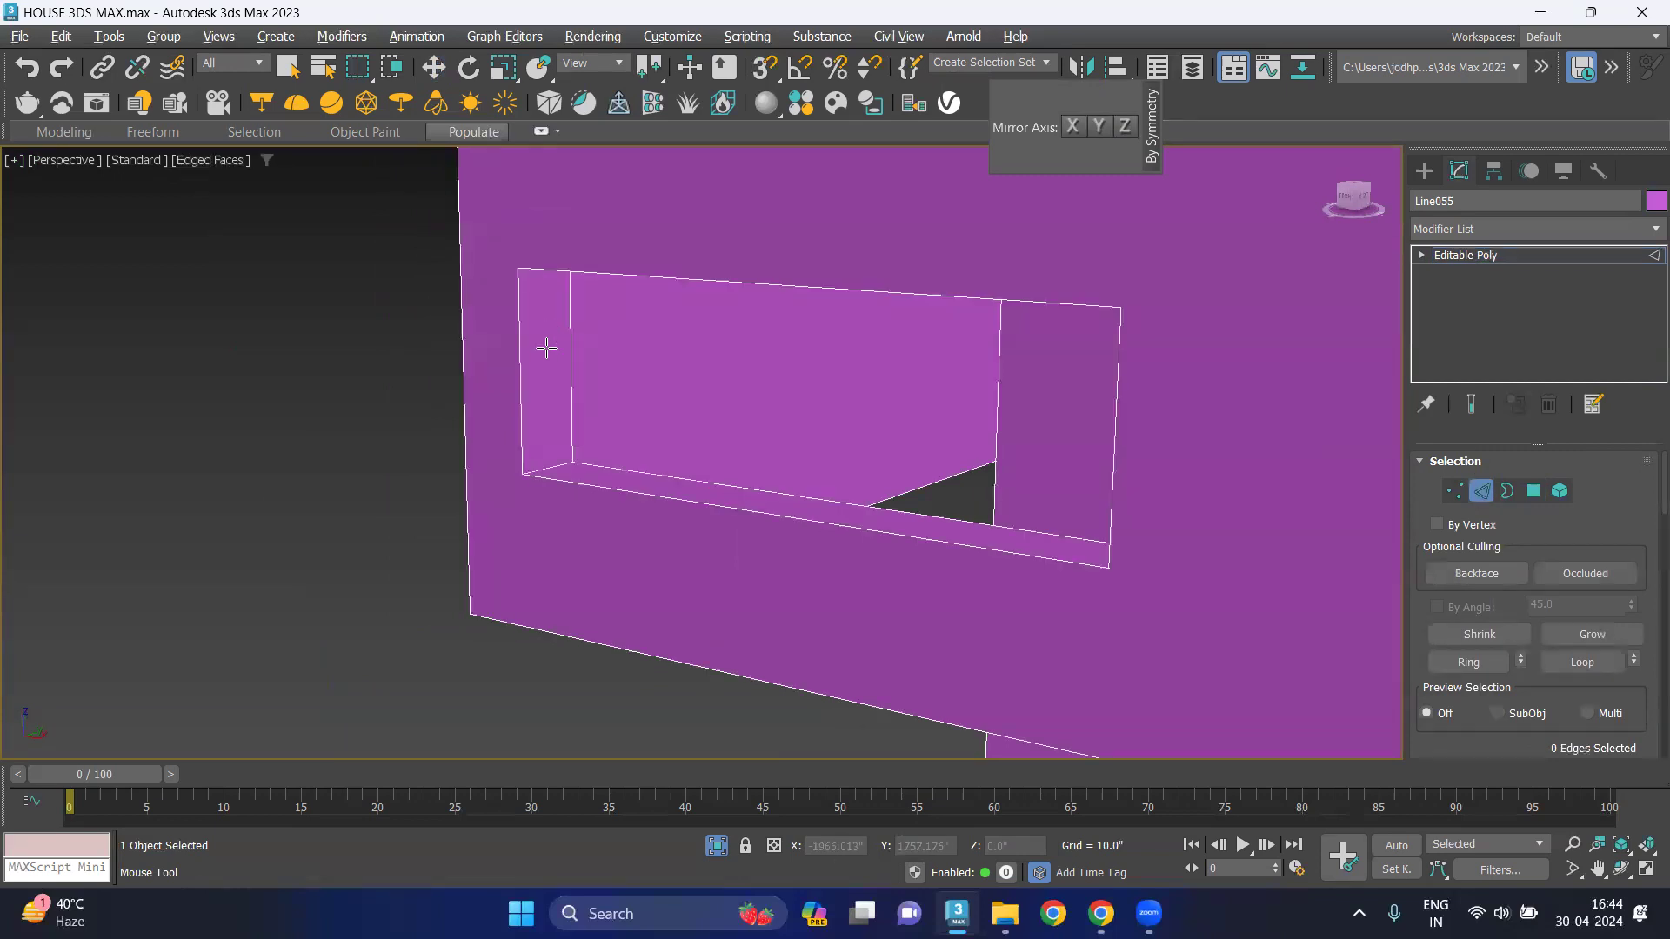
mouse_move(582, 369)
alt+middle_down()
mouse_move(608, 347)
mouse_move(632, 369)
alt+middle_up()
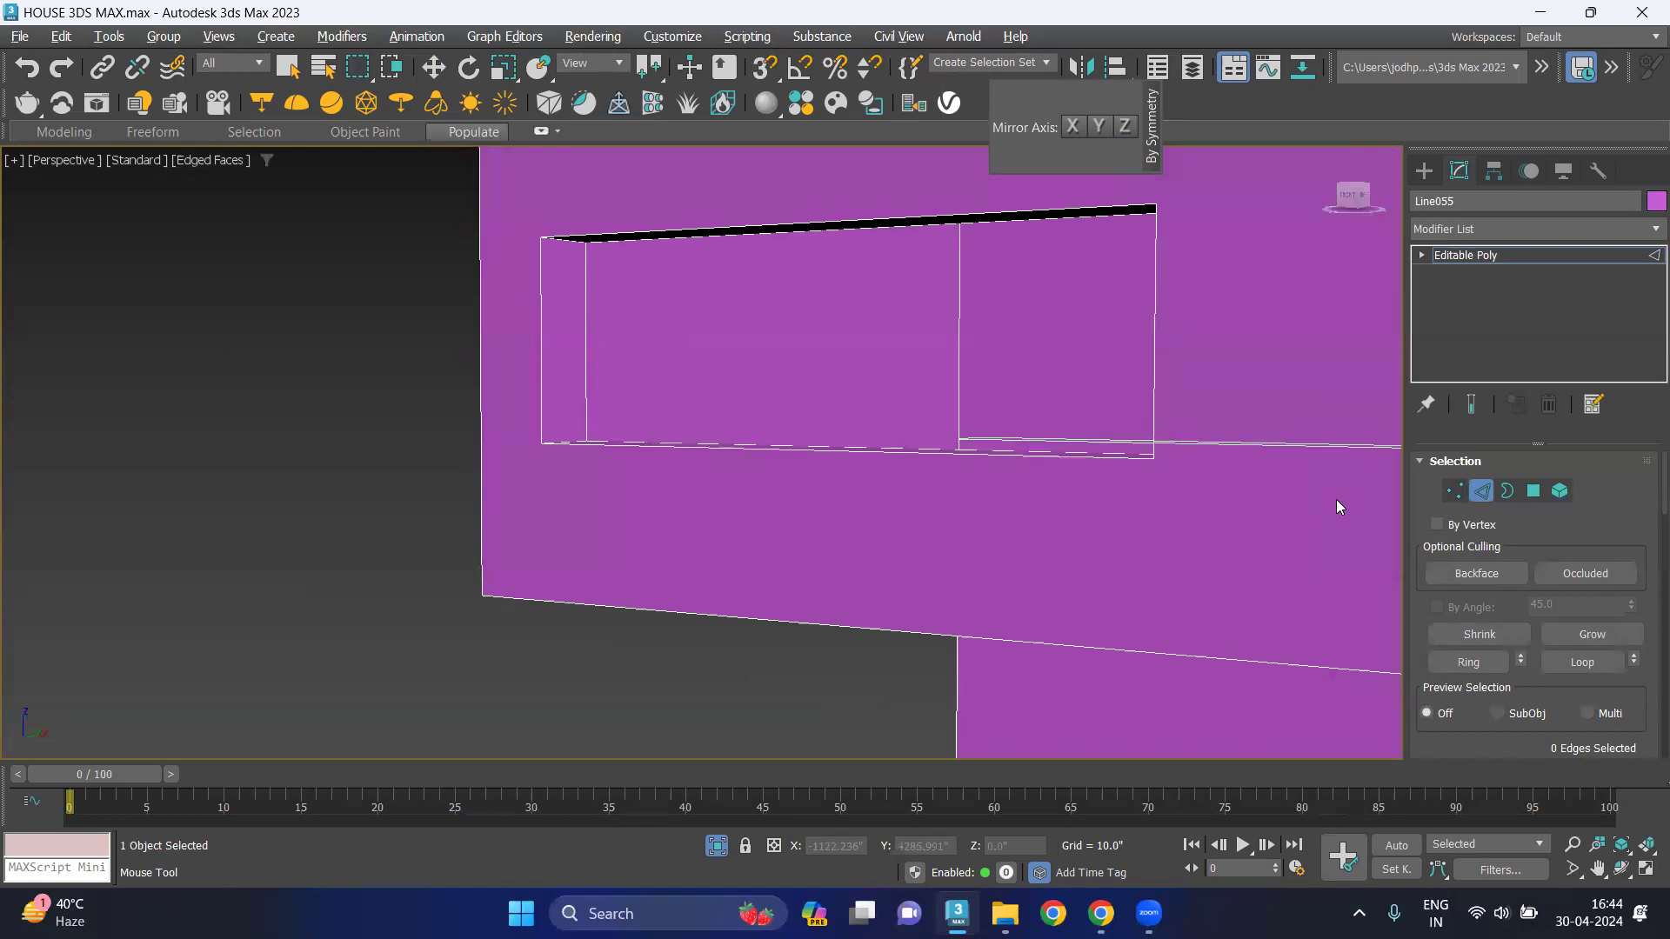
key(w)
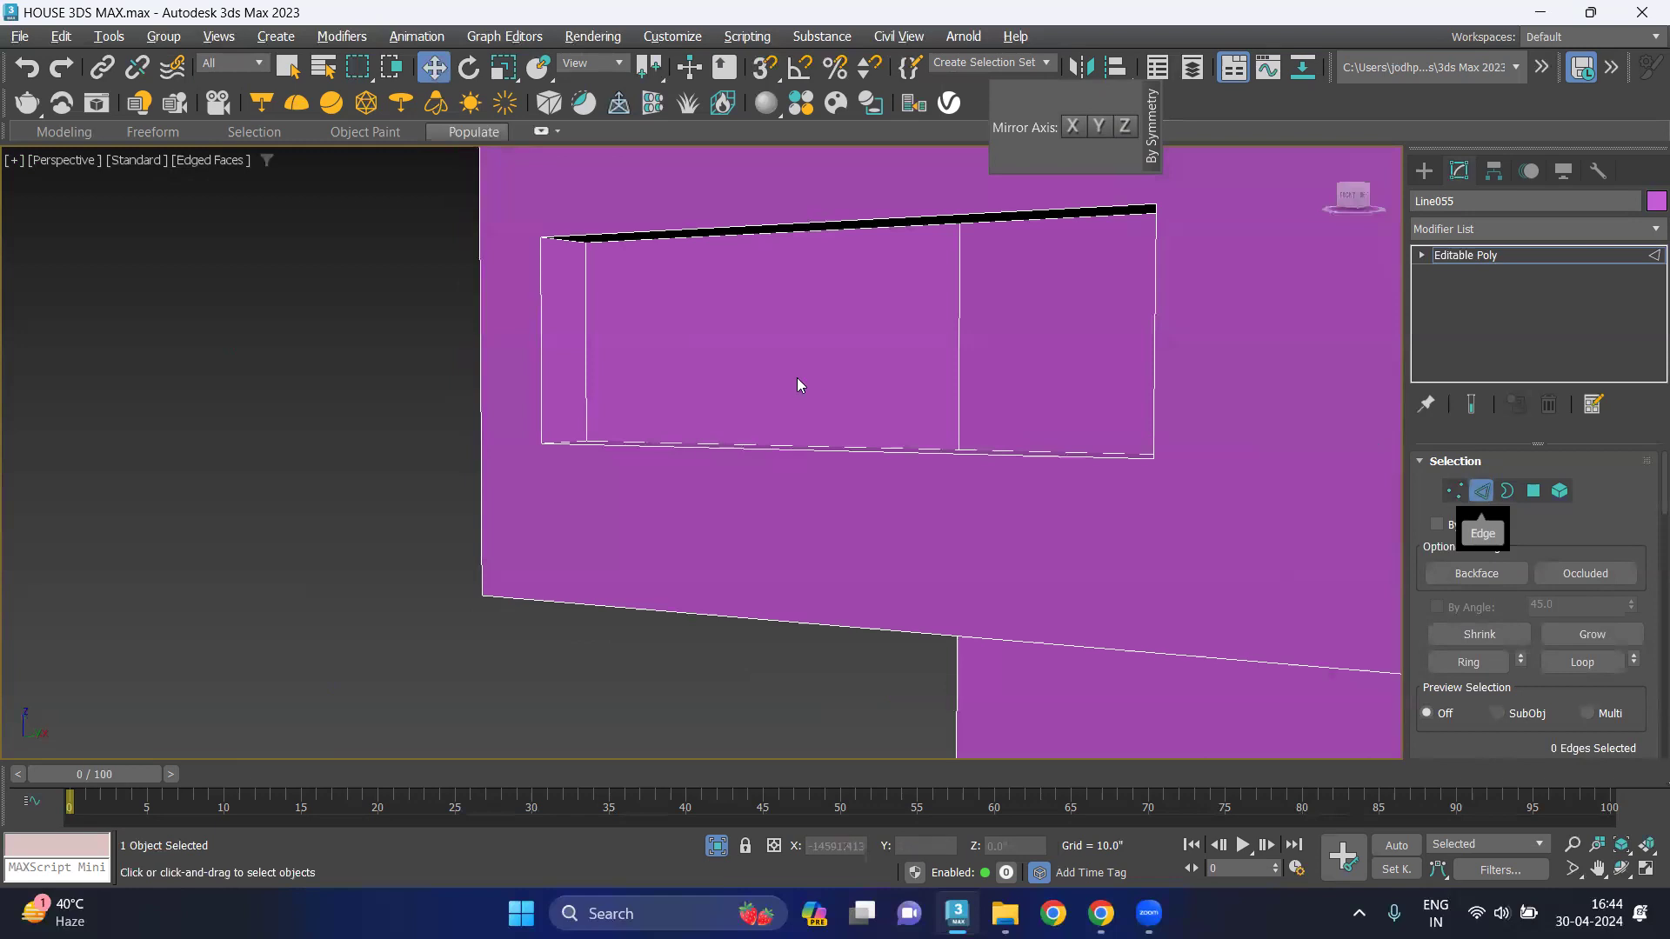
Quickslice vertically from the recess's top-left vertex downward, with snaps enabled.
right_click(567, 301)
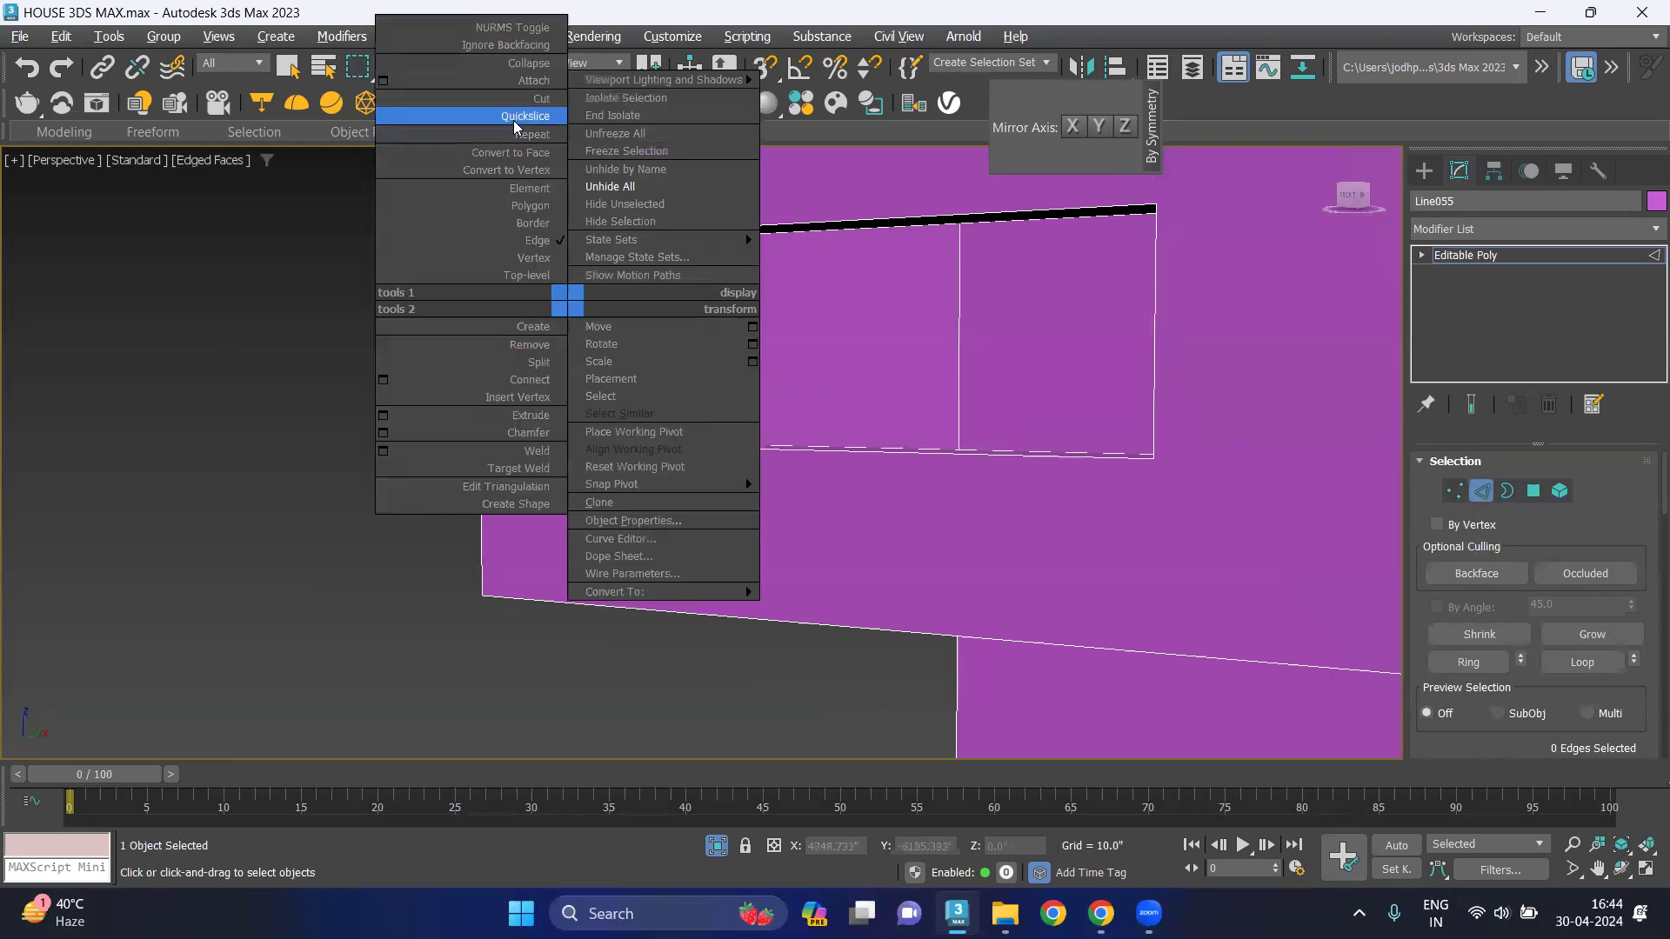
click(514, 120)
click(764, 69)
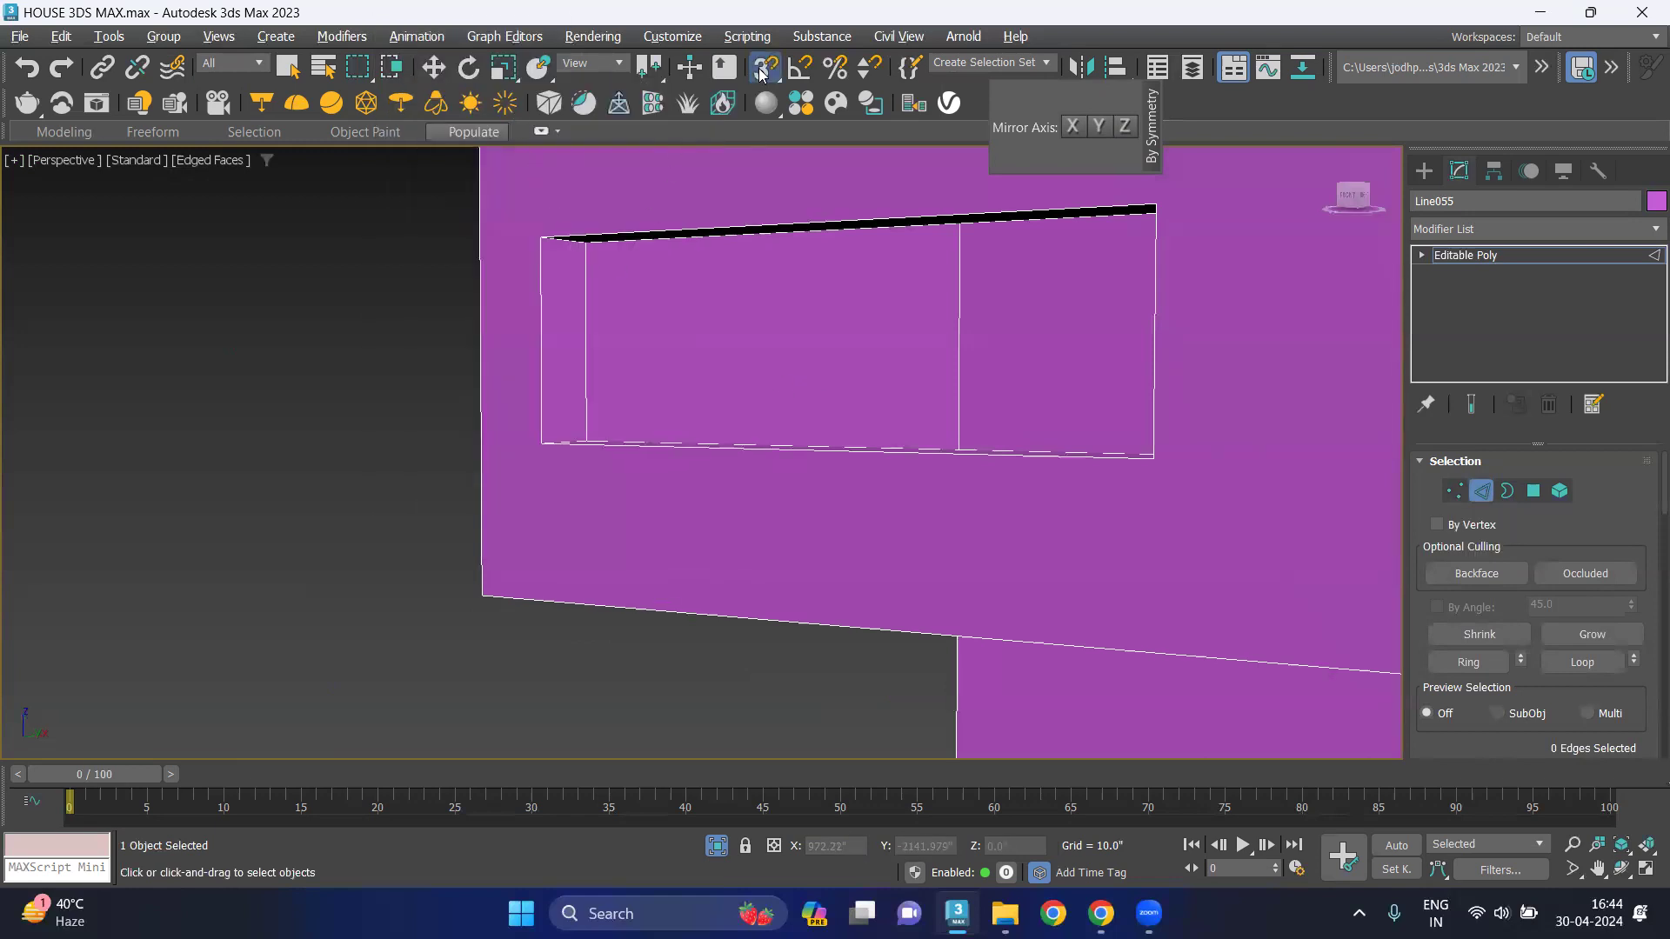
click(1453, 492)
click(581, 296)
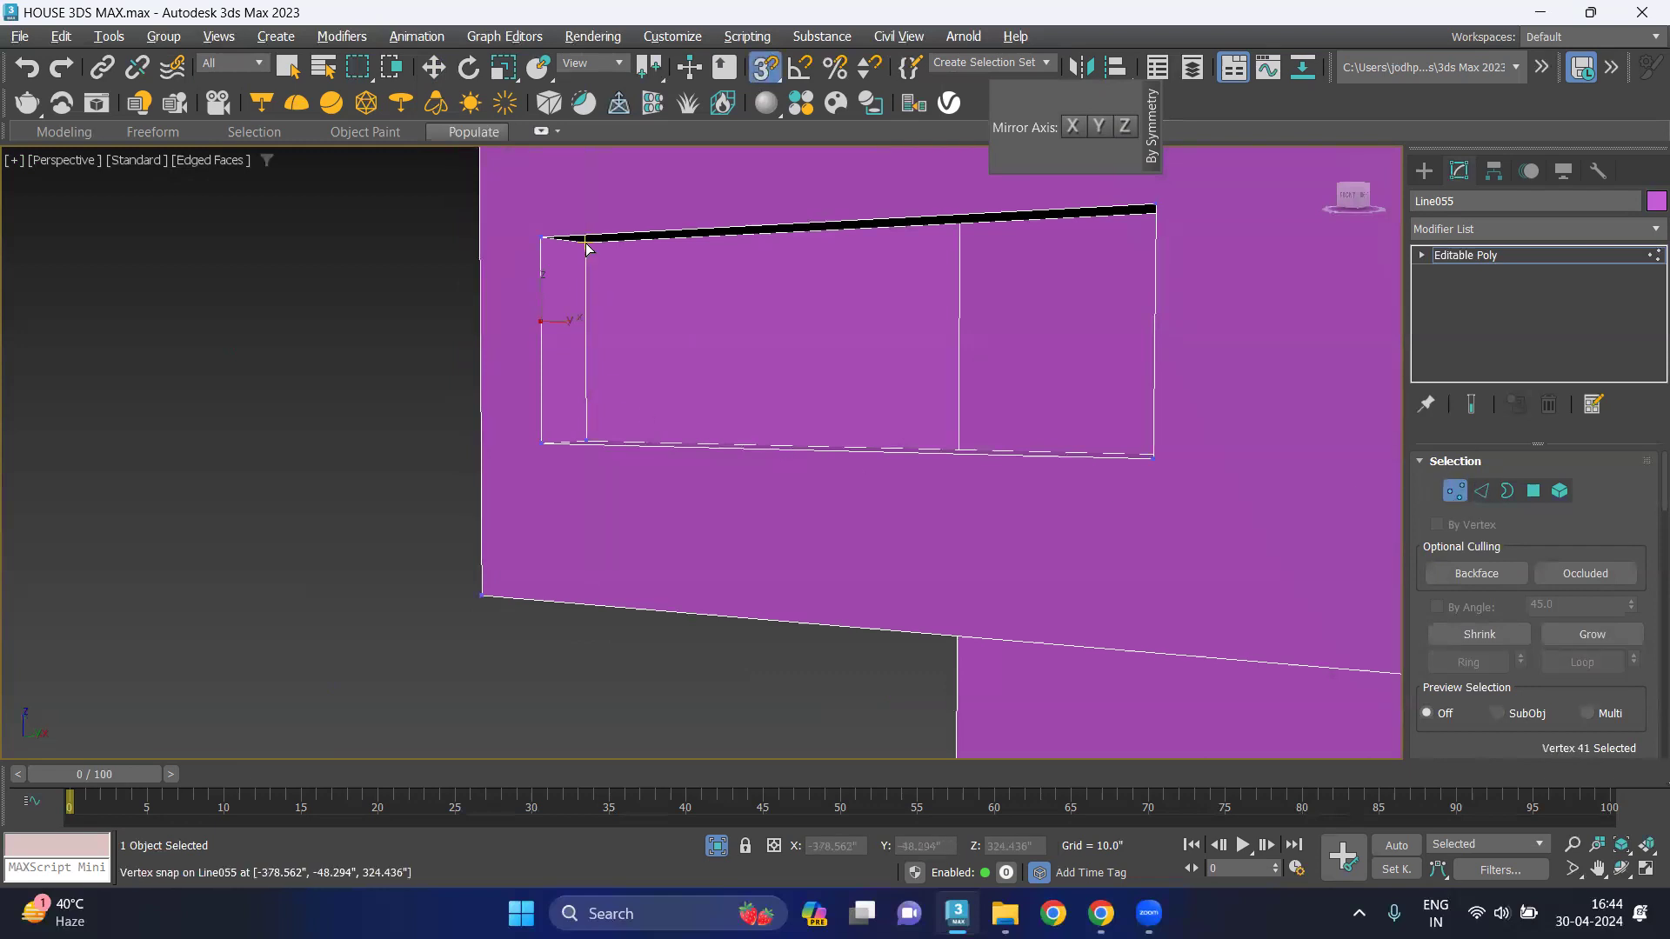
scroll(588, 250, up, 2)
click(586, 239)
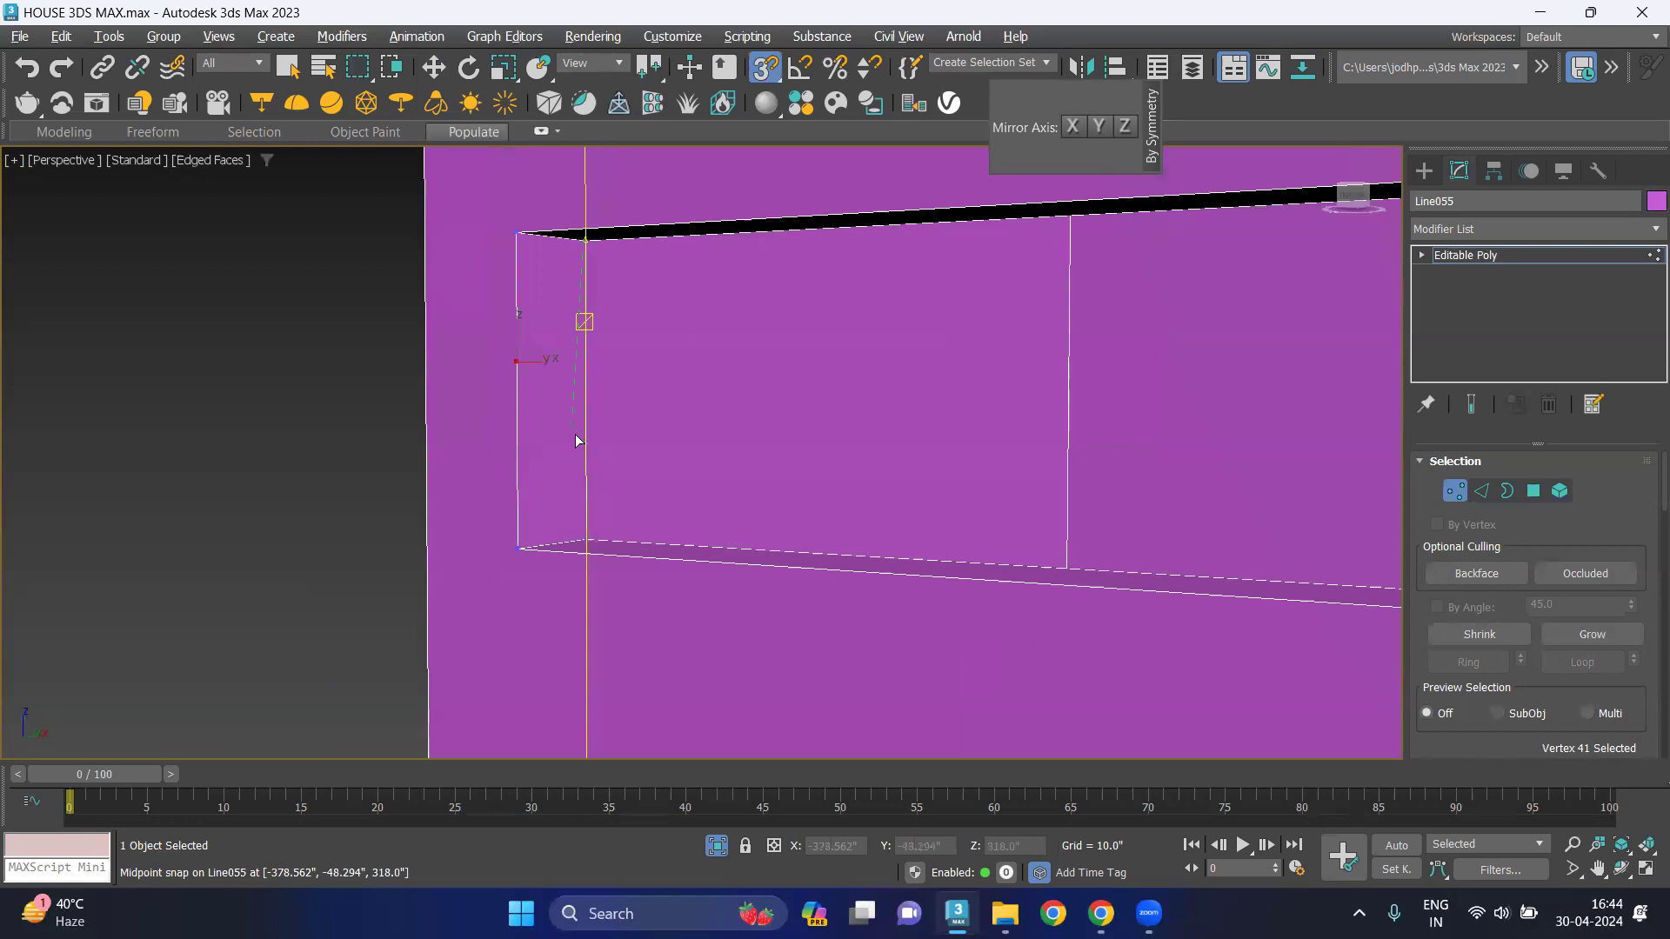
click(587, 540)
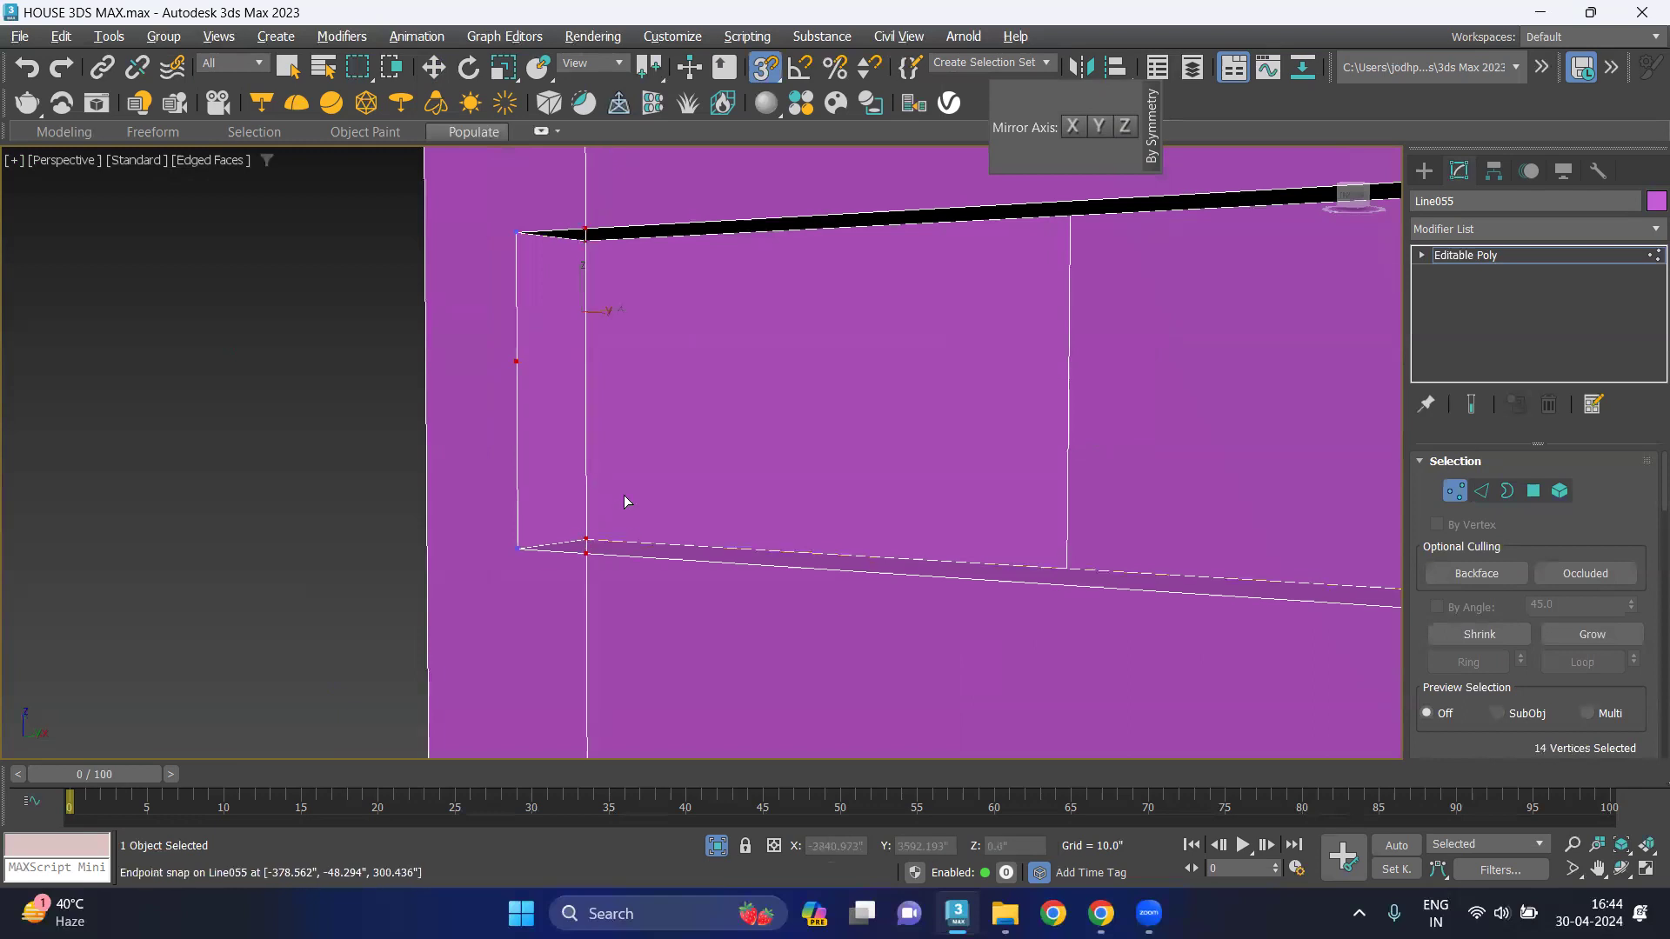
click(1456, 493)
click(1533, 492)
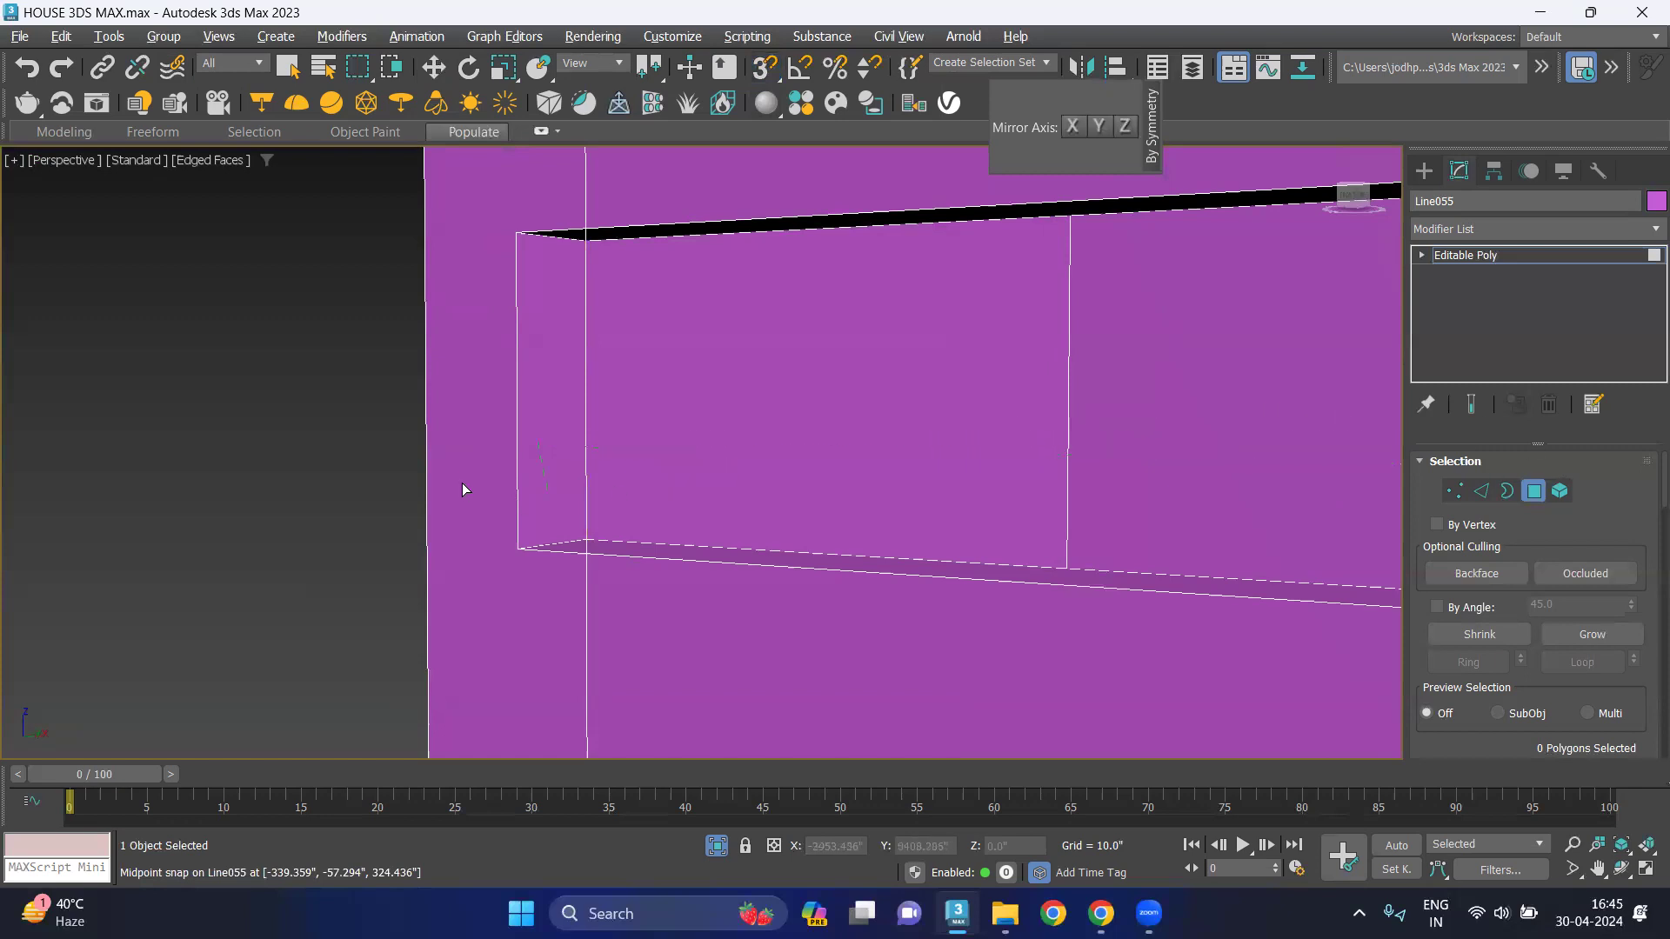
click(434, 68)
Select the narrow polygon at the recess's left end and angle the view toward it.
click(1535, 492)
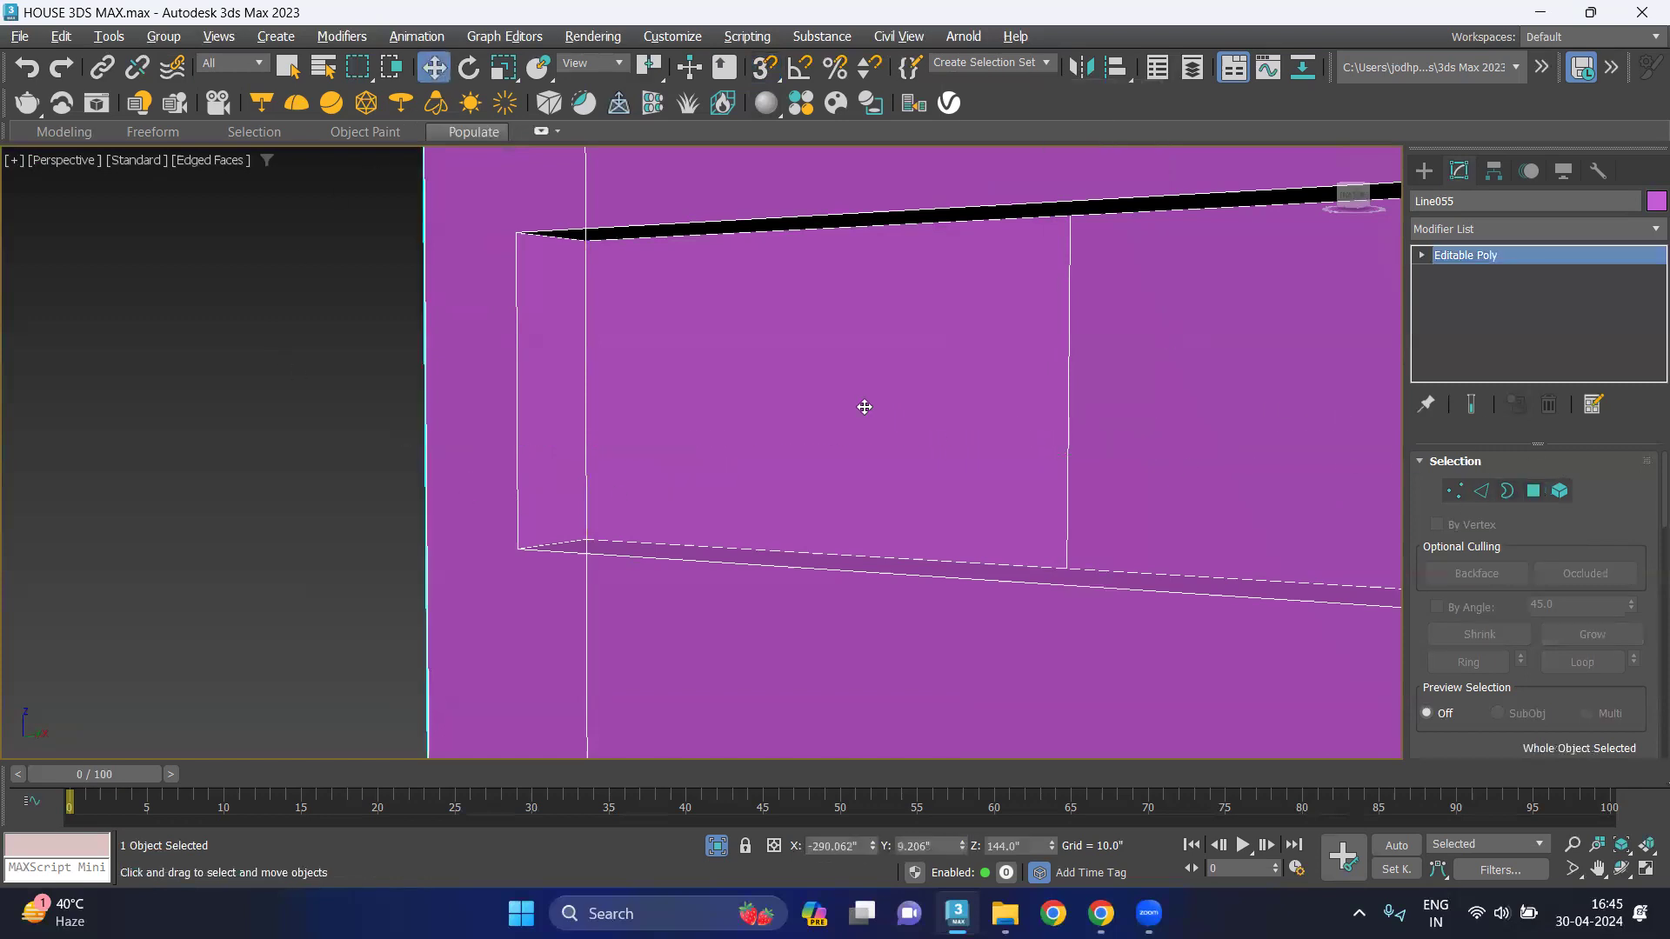
click(1535, 492)
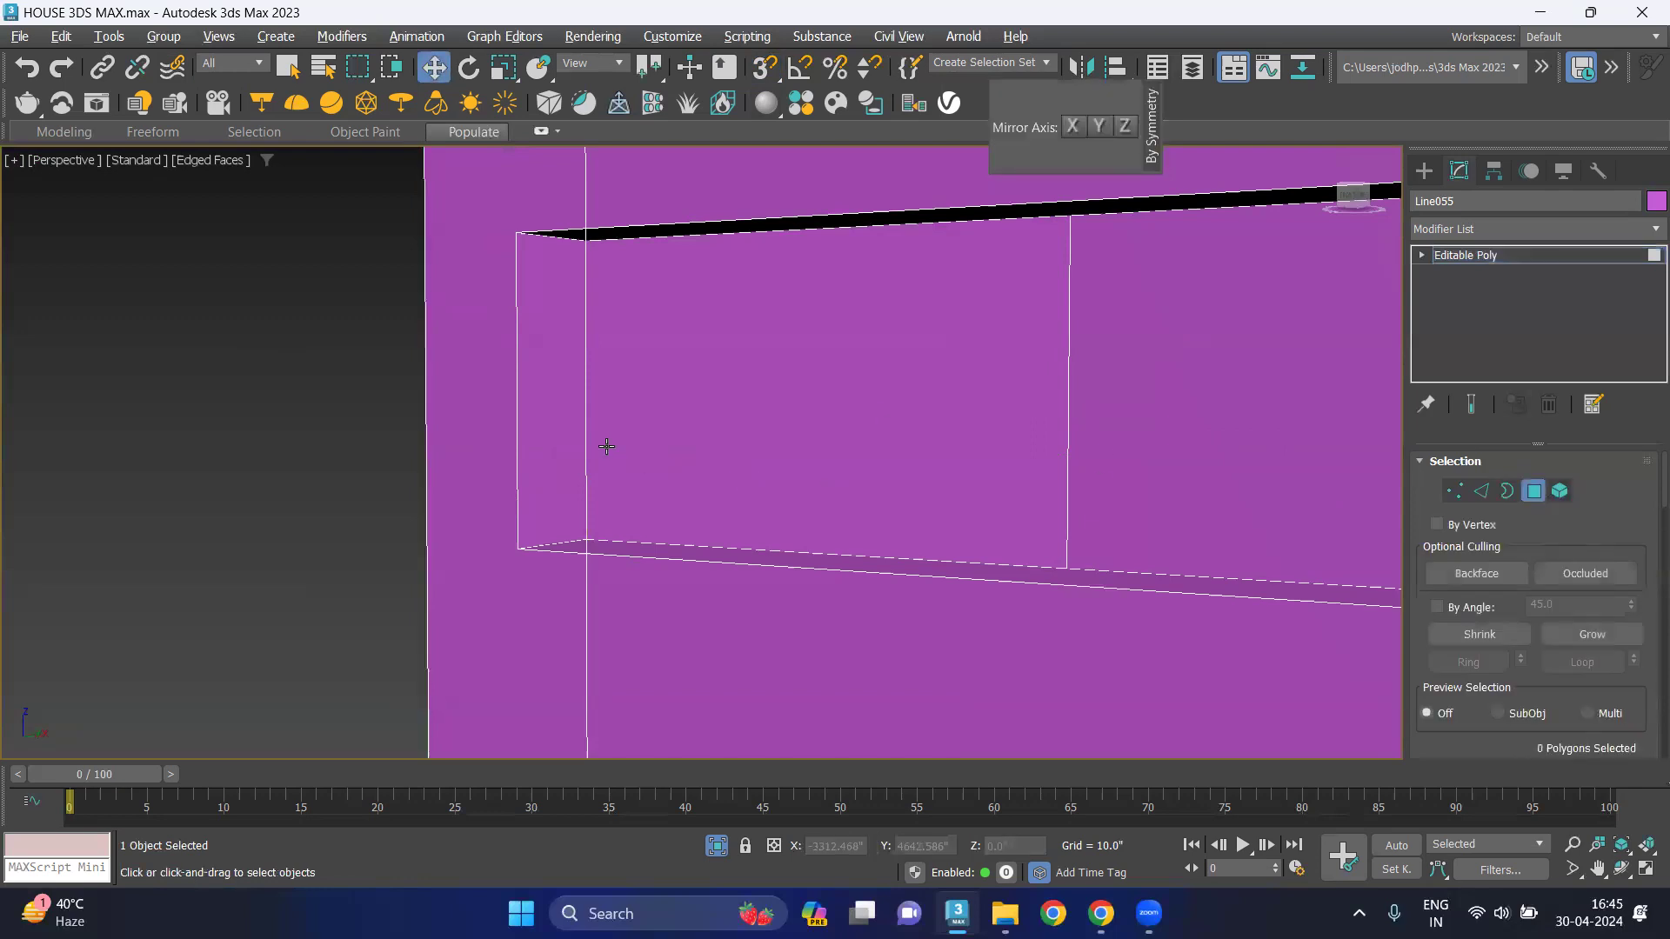
click(538, 402)
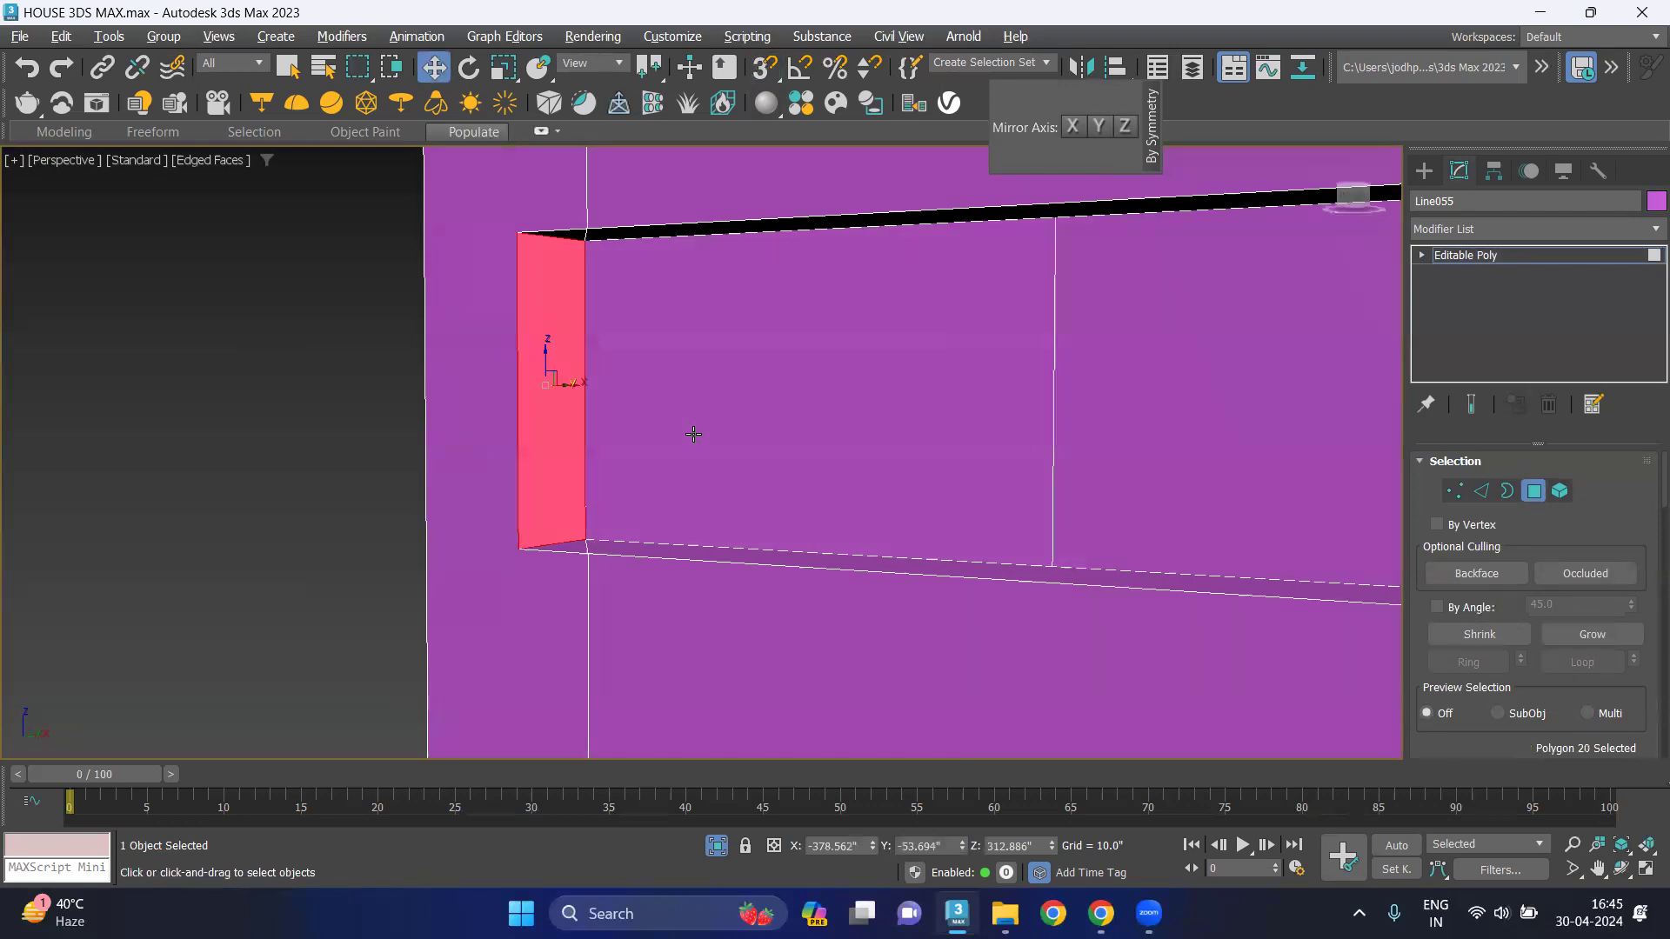
alt+middle_drag(690, 435, 705, 455)
alt+middle_drag(718, 549, 675, 548)
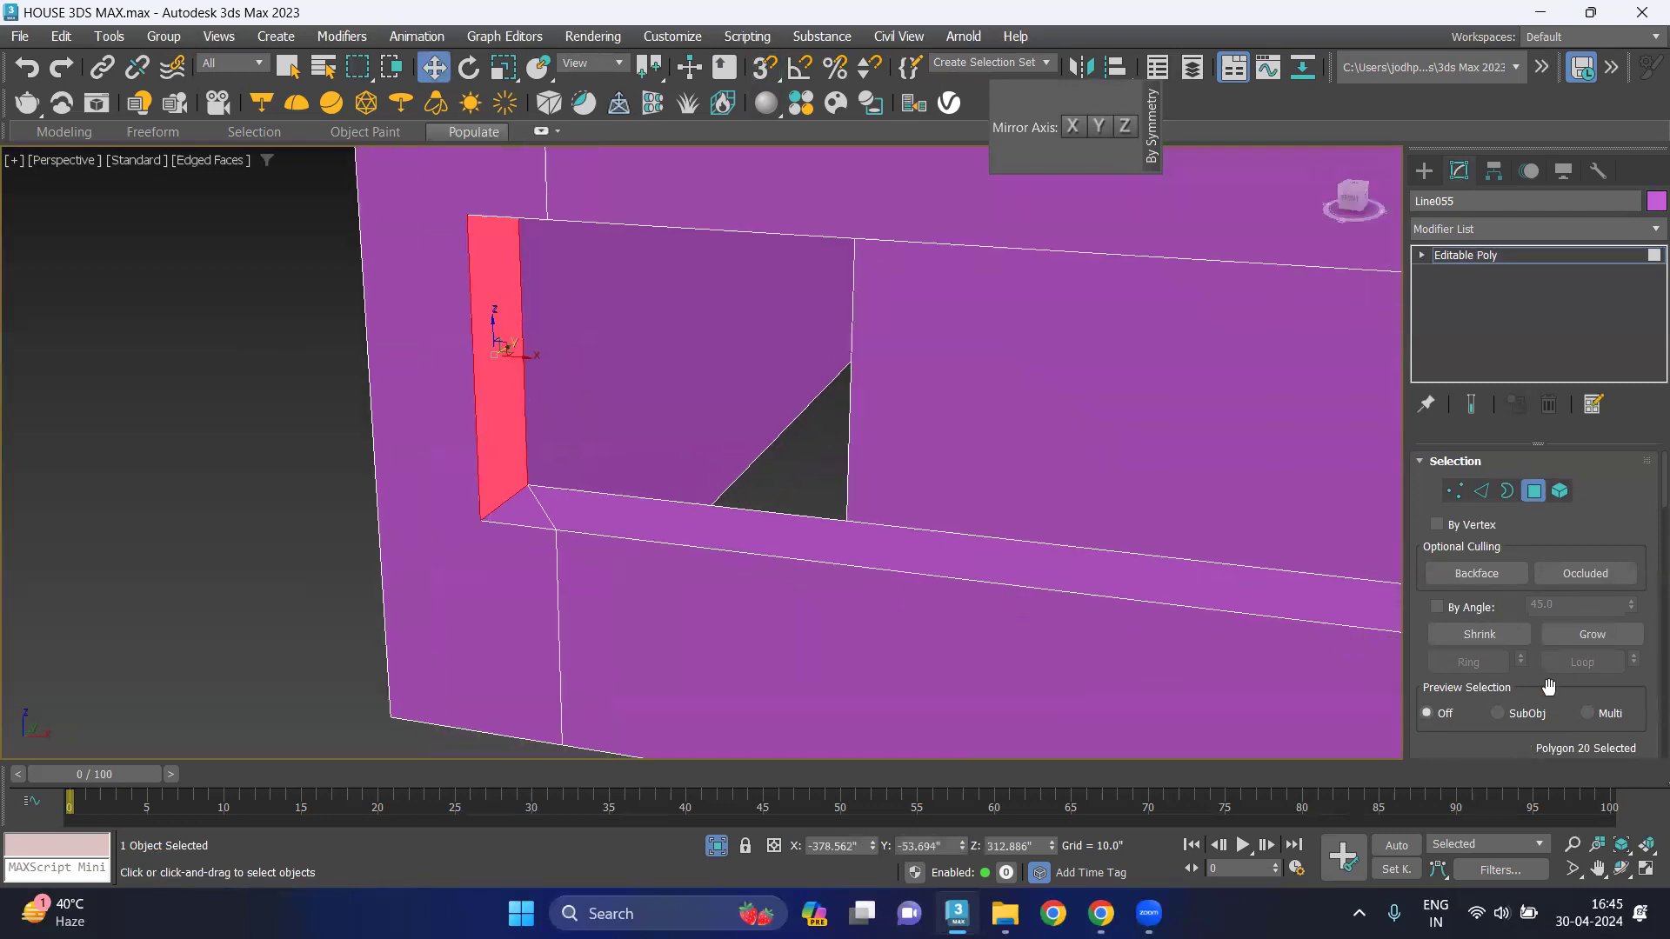
scroll(1609, 675, down, 1)
scroll(1565, 683, down, 1)
scroll(1531, 687, down, 1)
scroll(1519, 693, down, 1)
Extrude the selected end face with a height of 18 into the recess.
click(1521, 708)
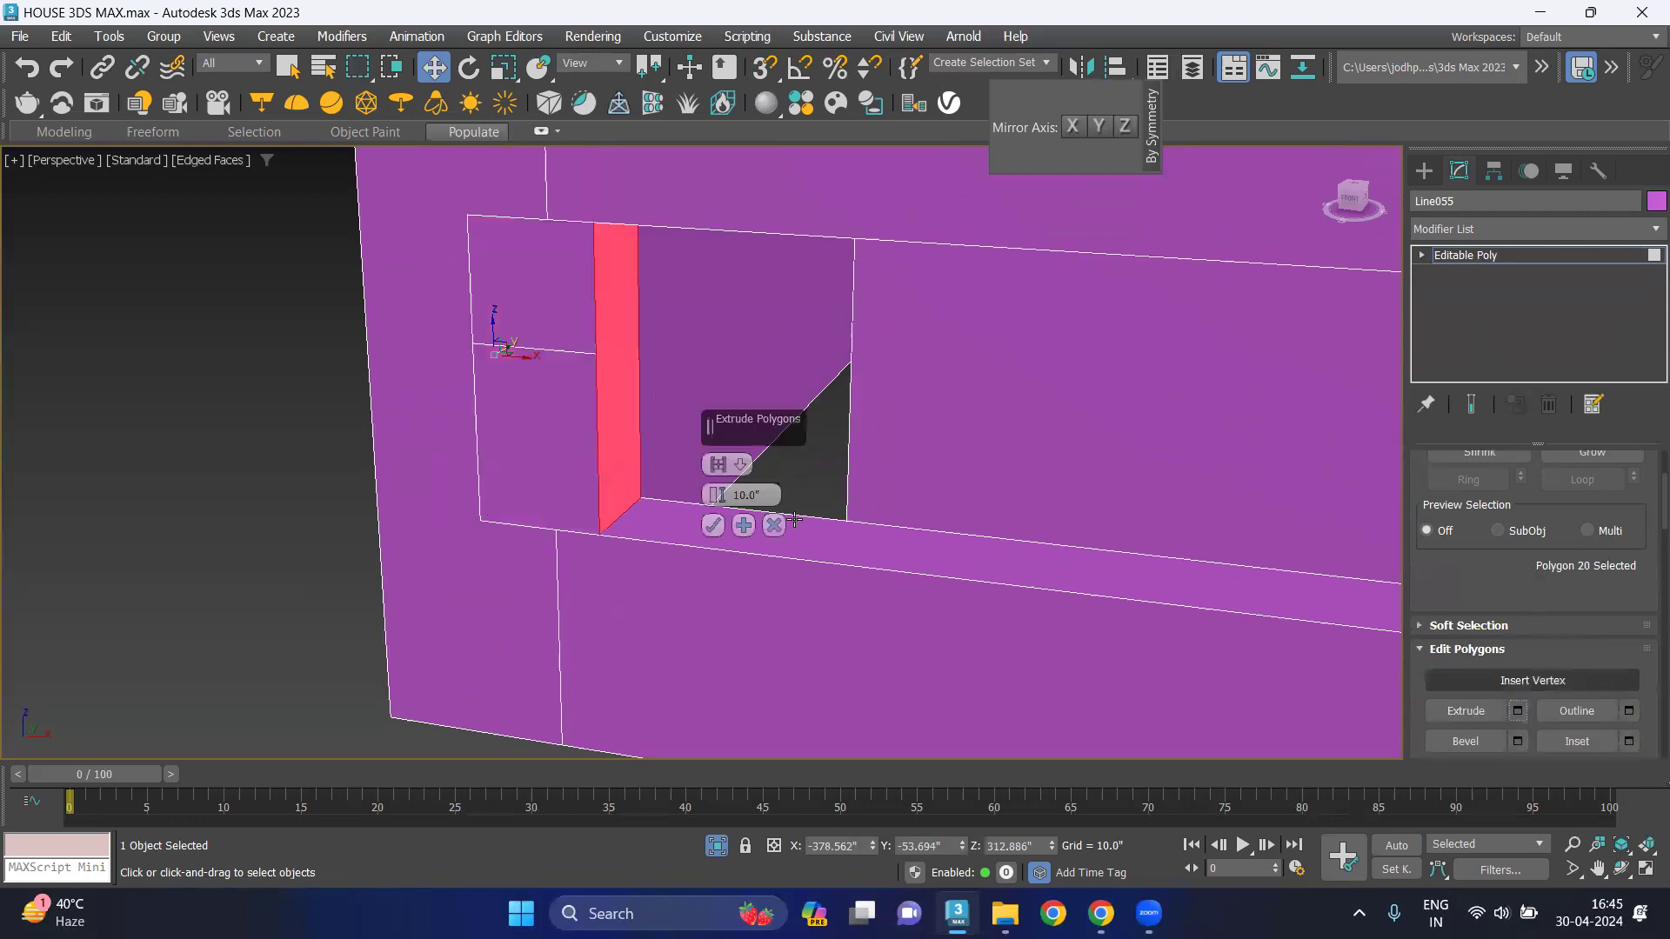
double_click(730, 494)
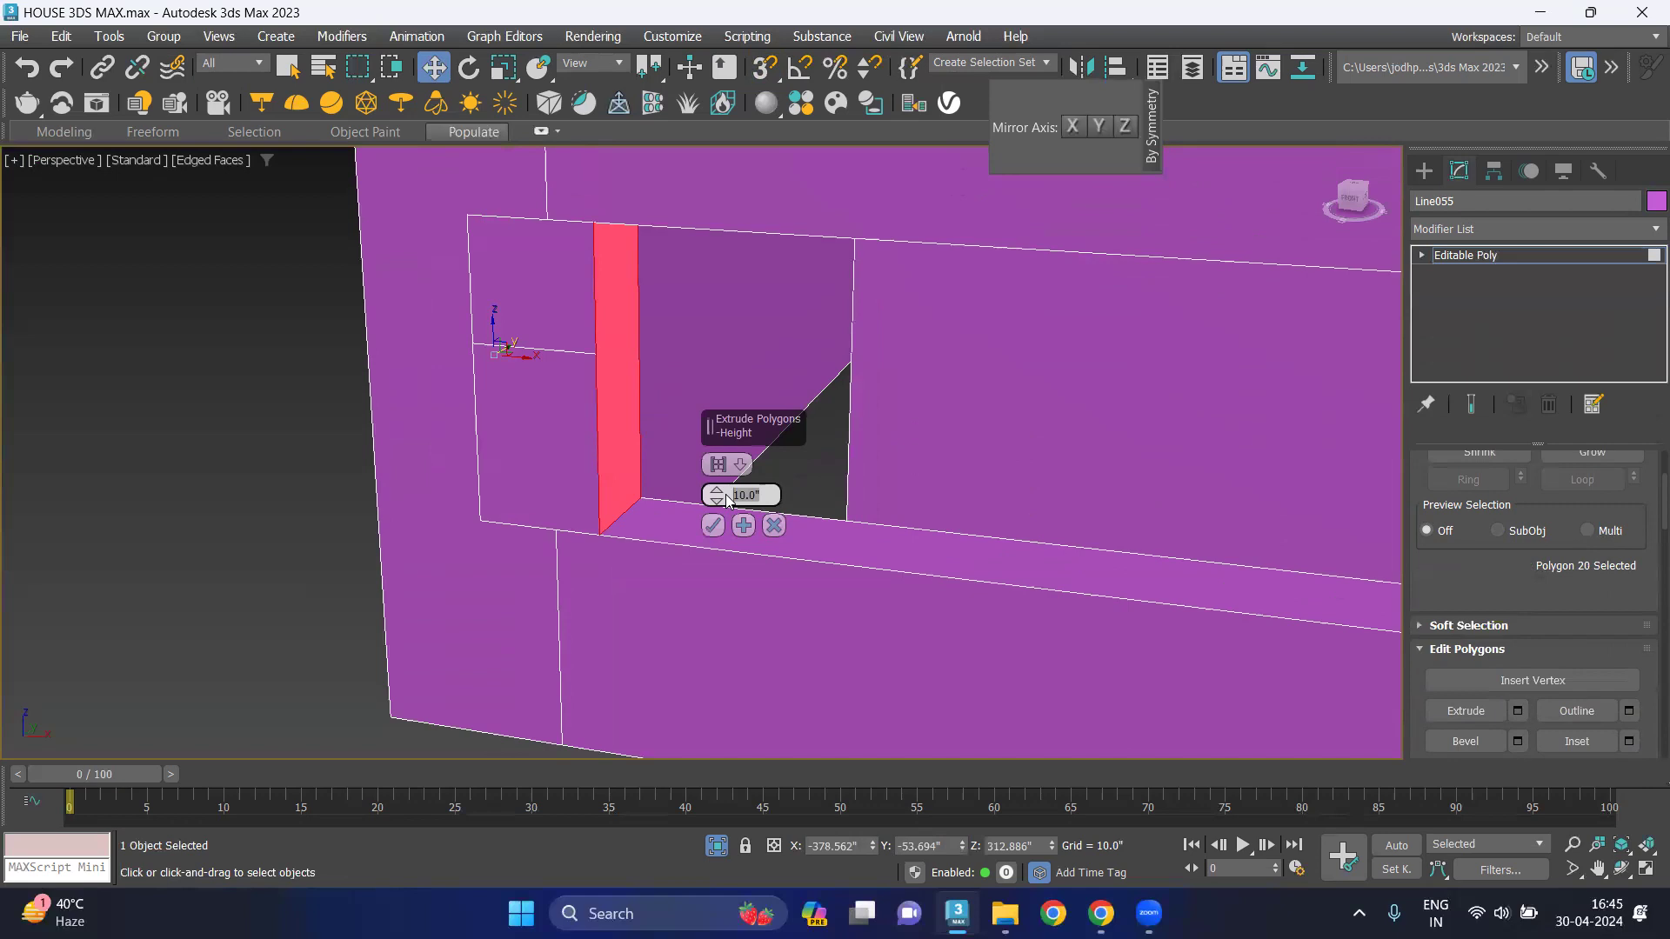
text(18)
click(713, 526)
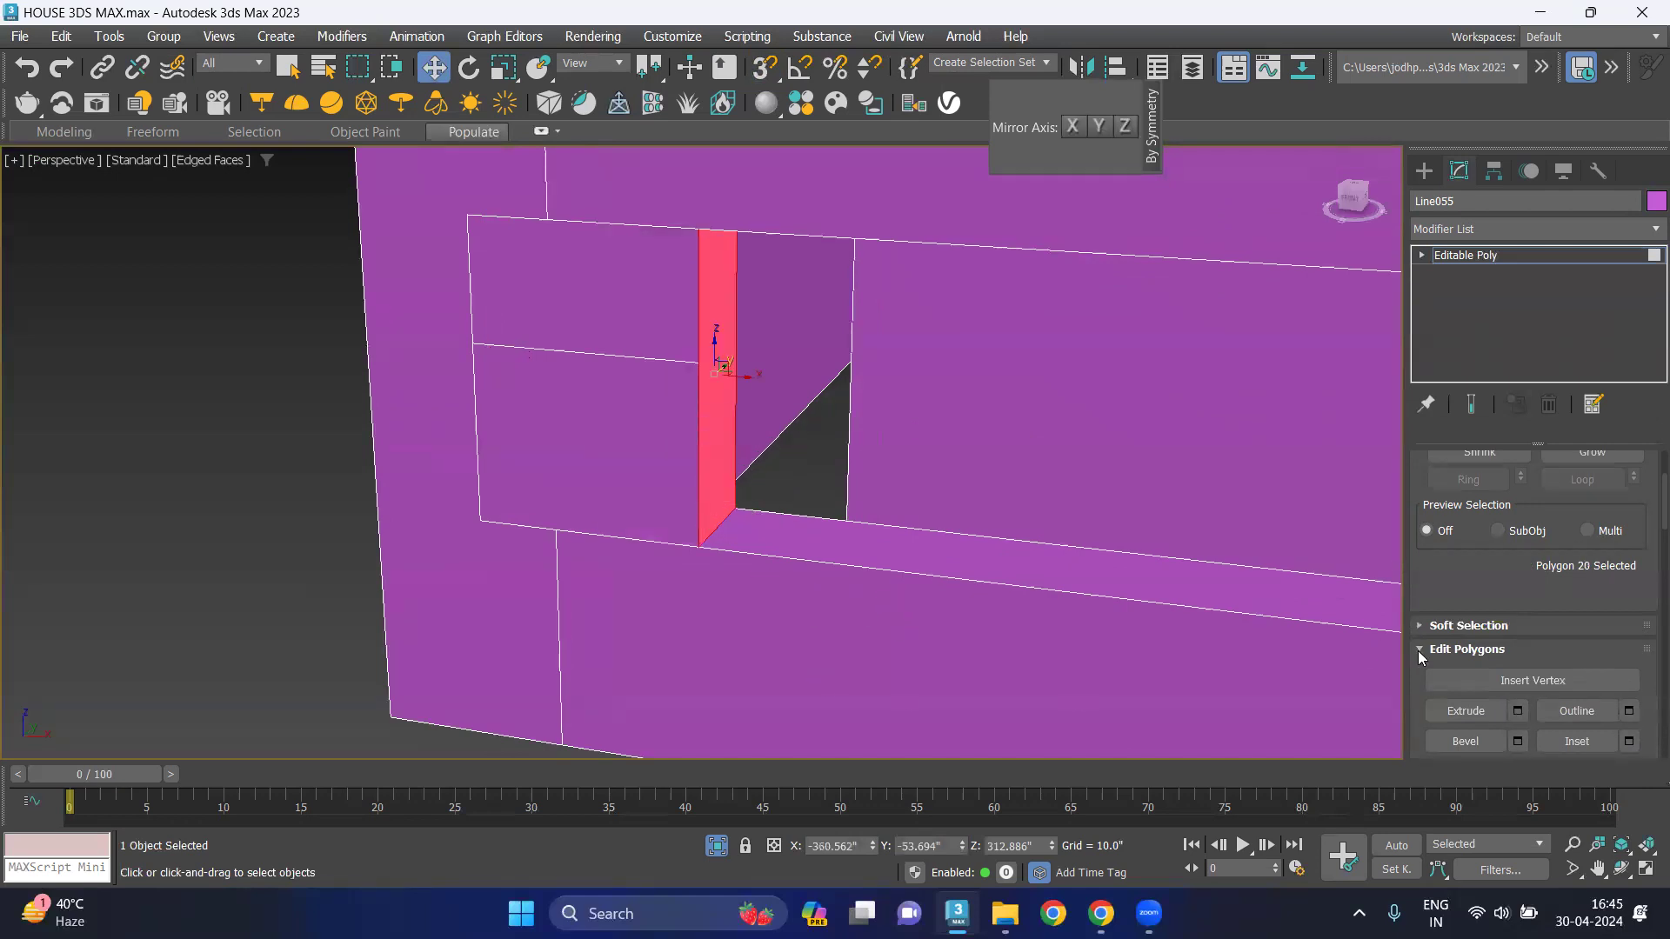
scroll(1646, 609, up, 2)
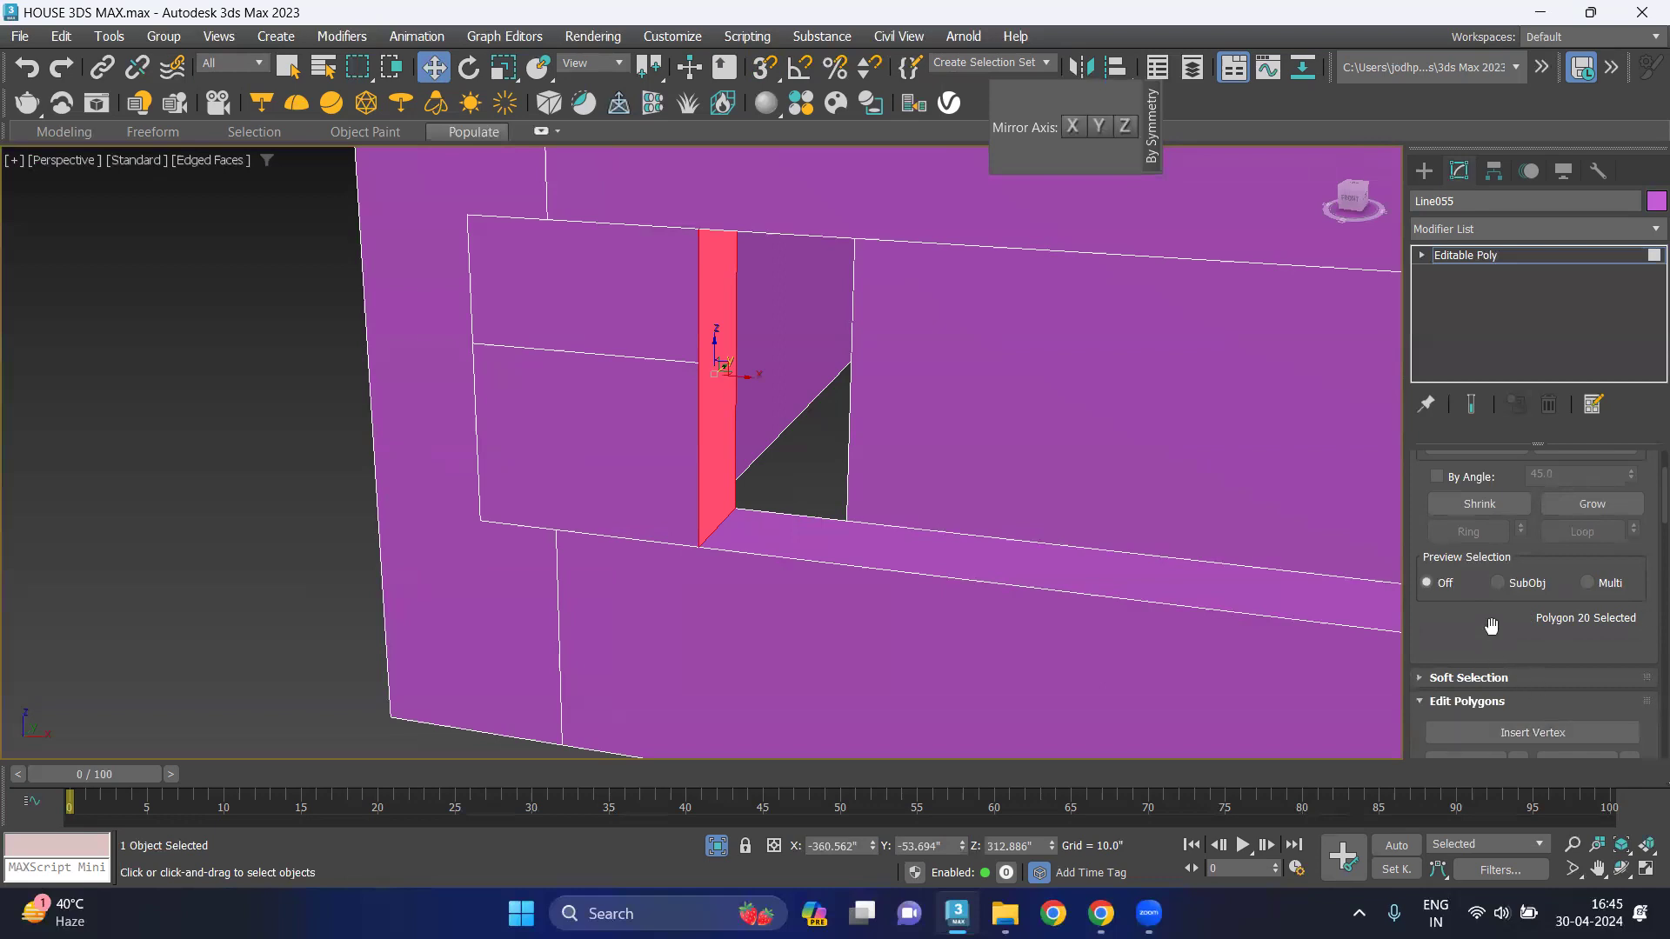
Leave Polygon mode on the wall and orbit out to a plain shaded view of the house.
scroll(1600, 661, up, 2)
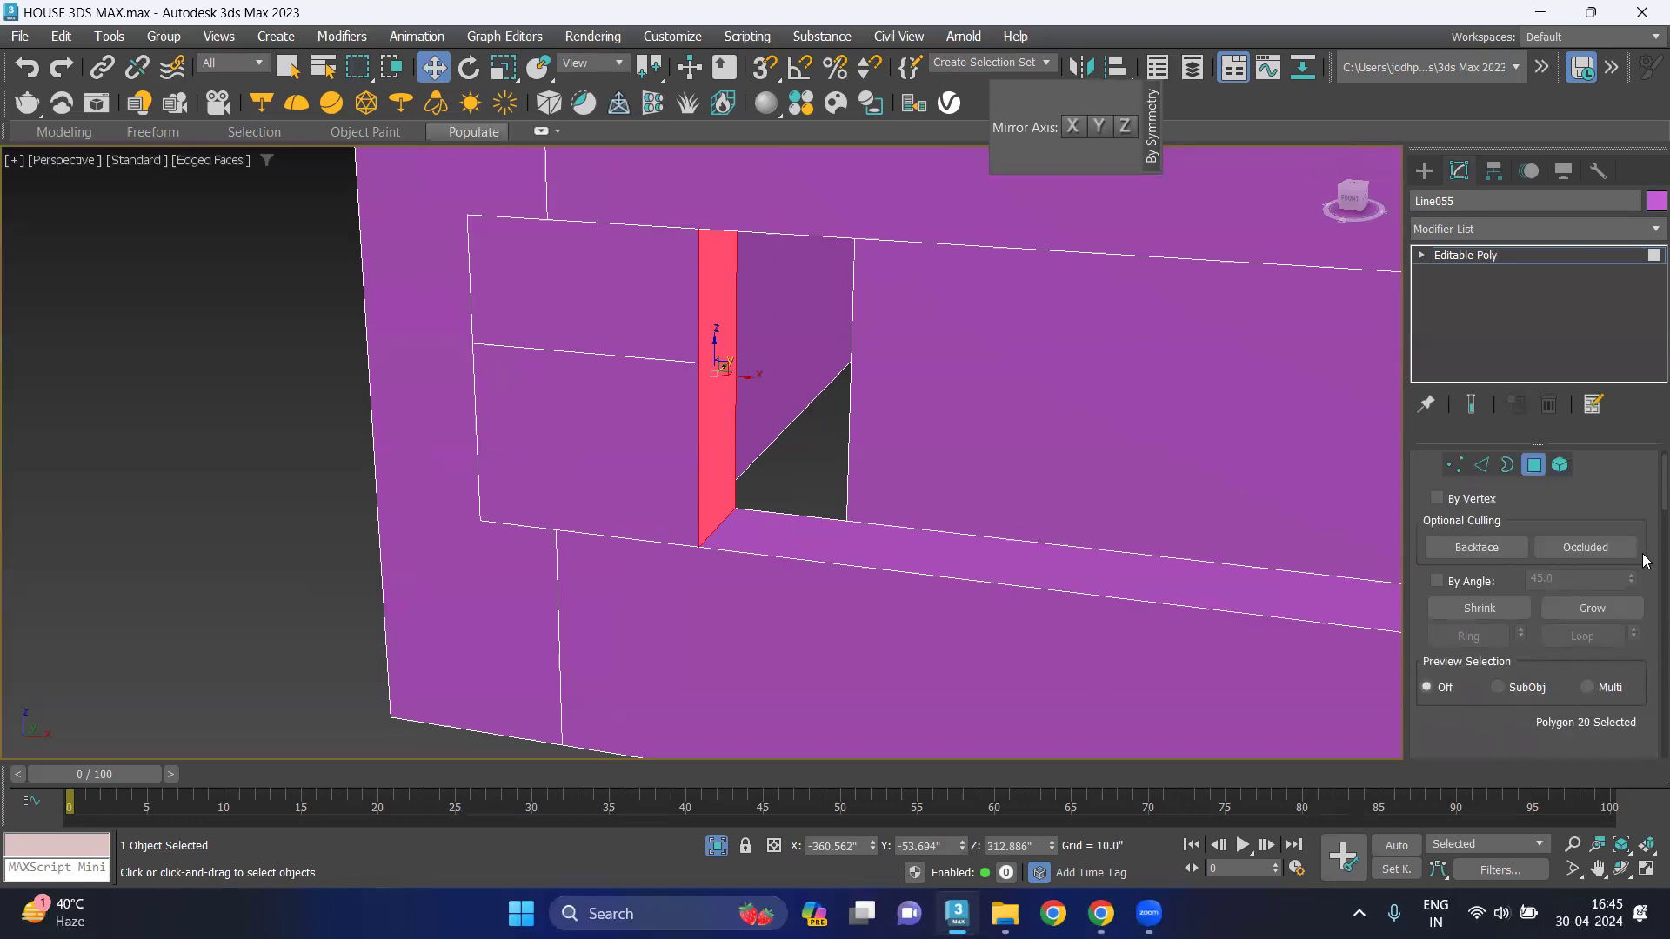
scroll(1566, 575, up, 1)
click(1538, 494)
scroll(1088, 462, down, 5)
mouse_move(1079, 478)
alt+middle_down()
mouse_move(903, 451)
mouse_move(933, 458)
alt+middle_up()
key(F4)
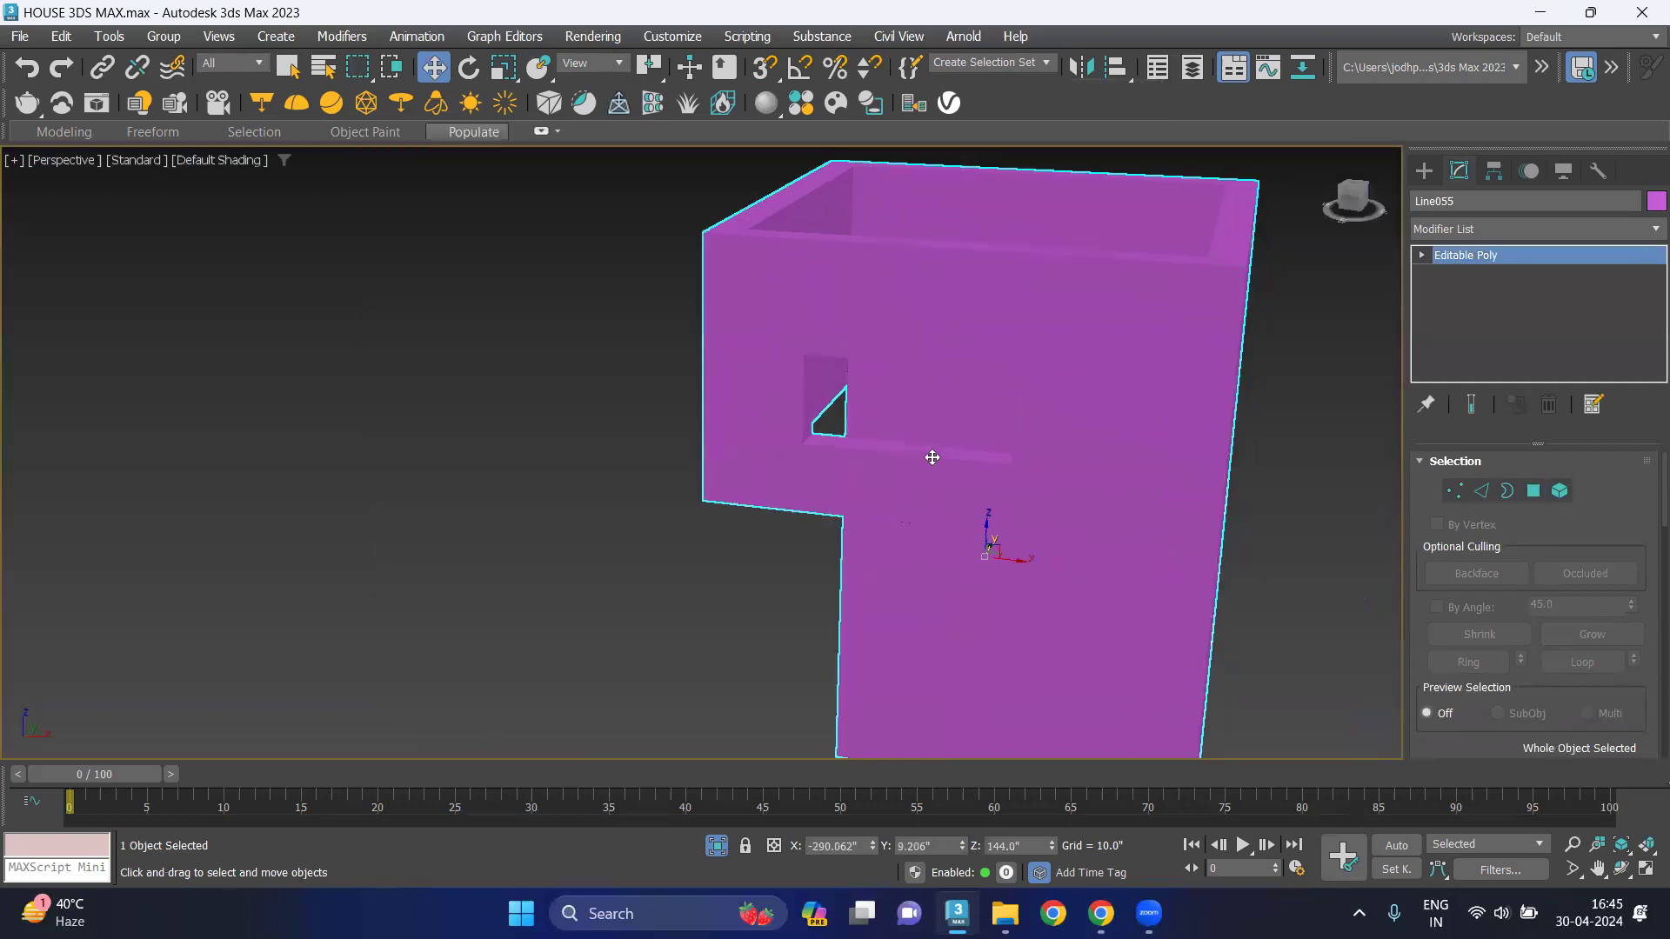
scroll(870, 392, up, 3)
scroll(1305, 443, up, 1)
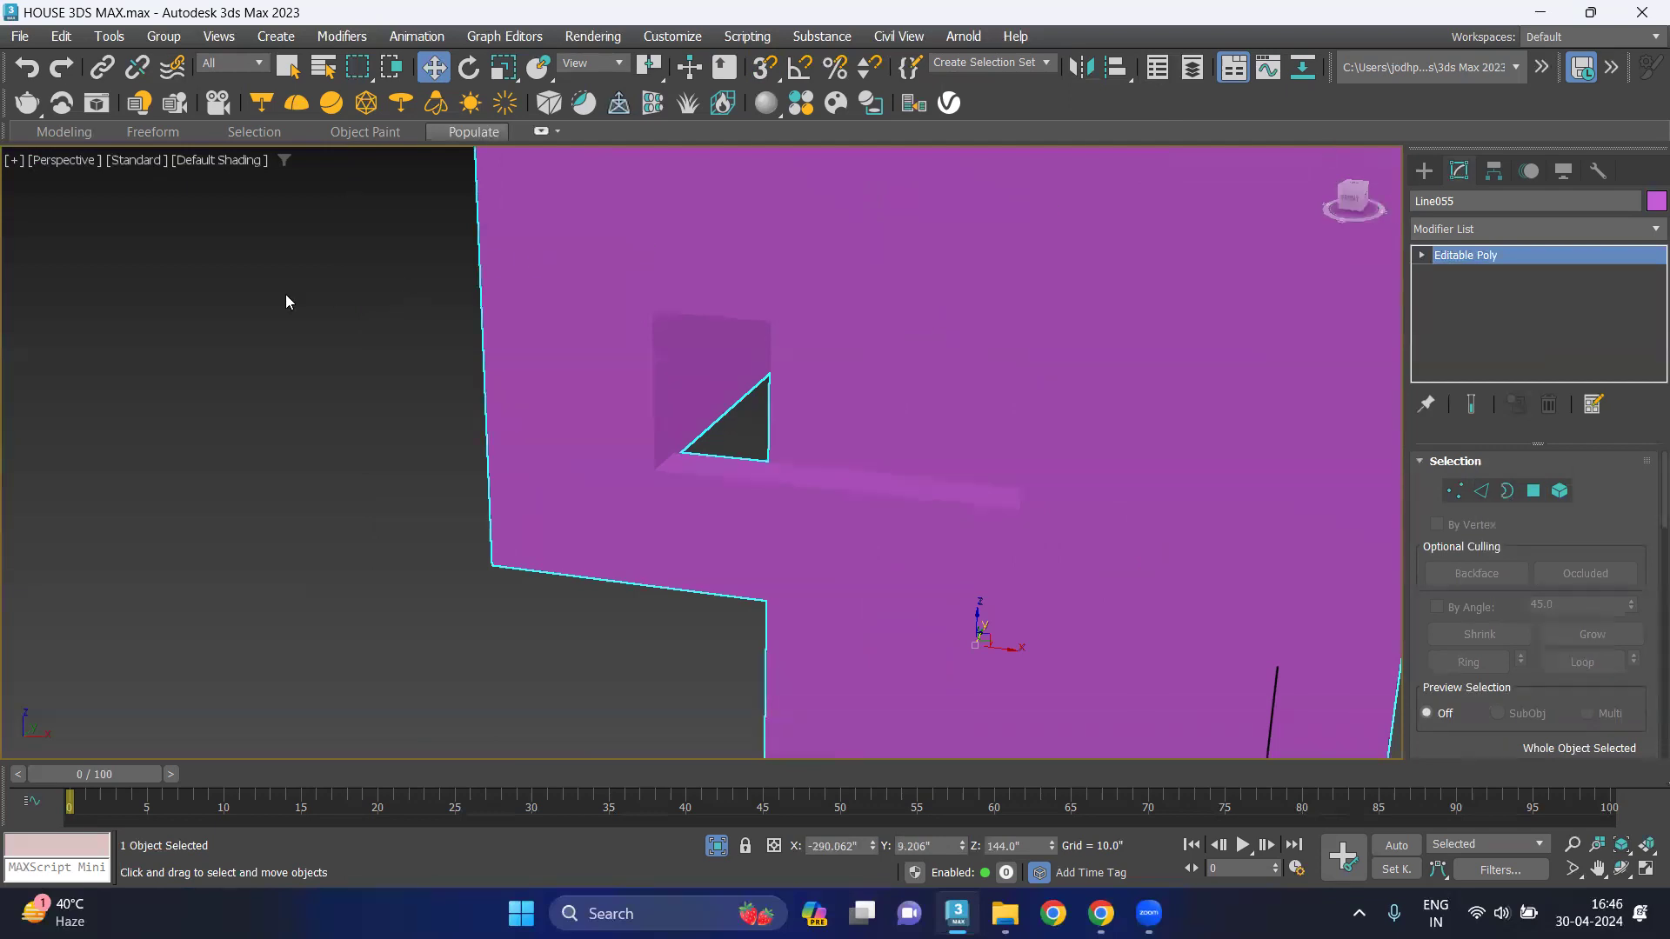
Switch to the Front wireframe view framed on the house wall.
key(f)
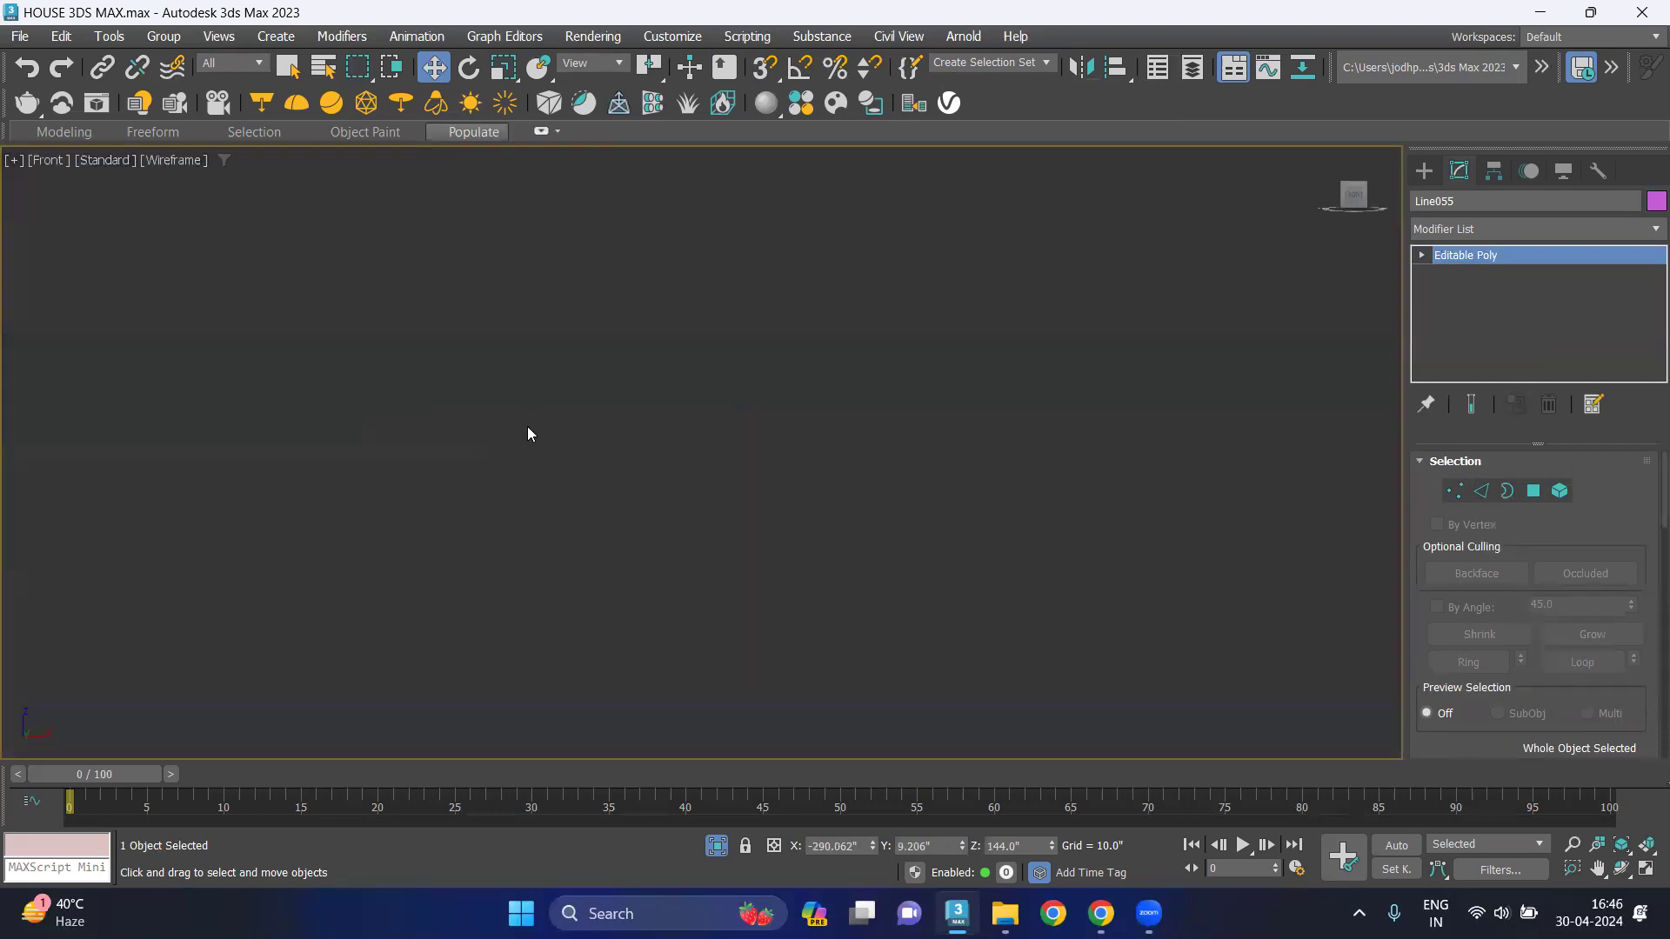
key(z)
scroll(575, 309, up, 3)
scroll(585, 261, up, 3)
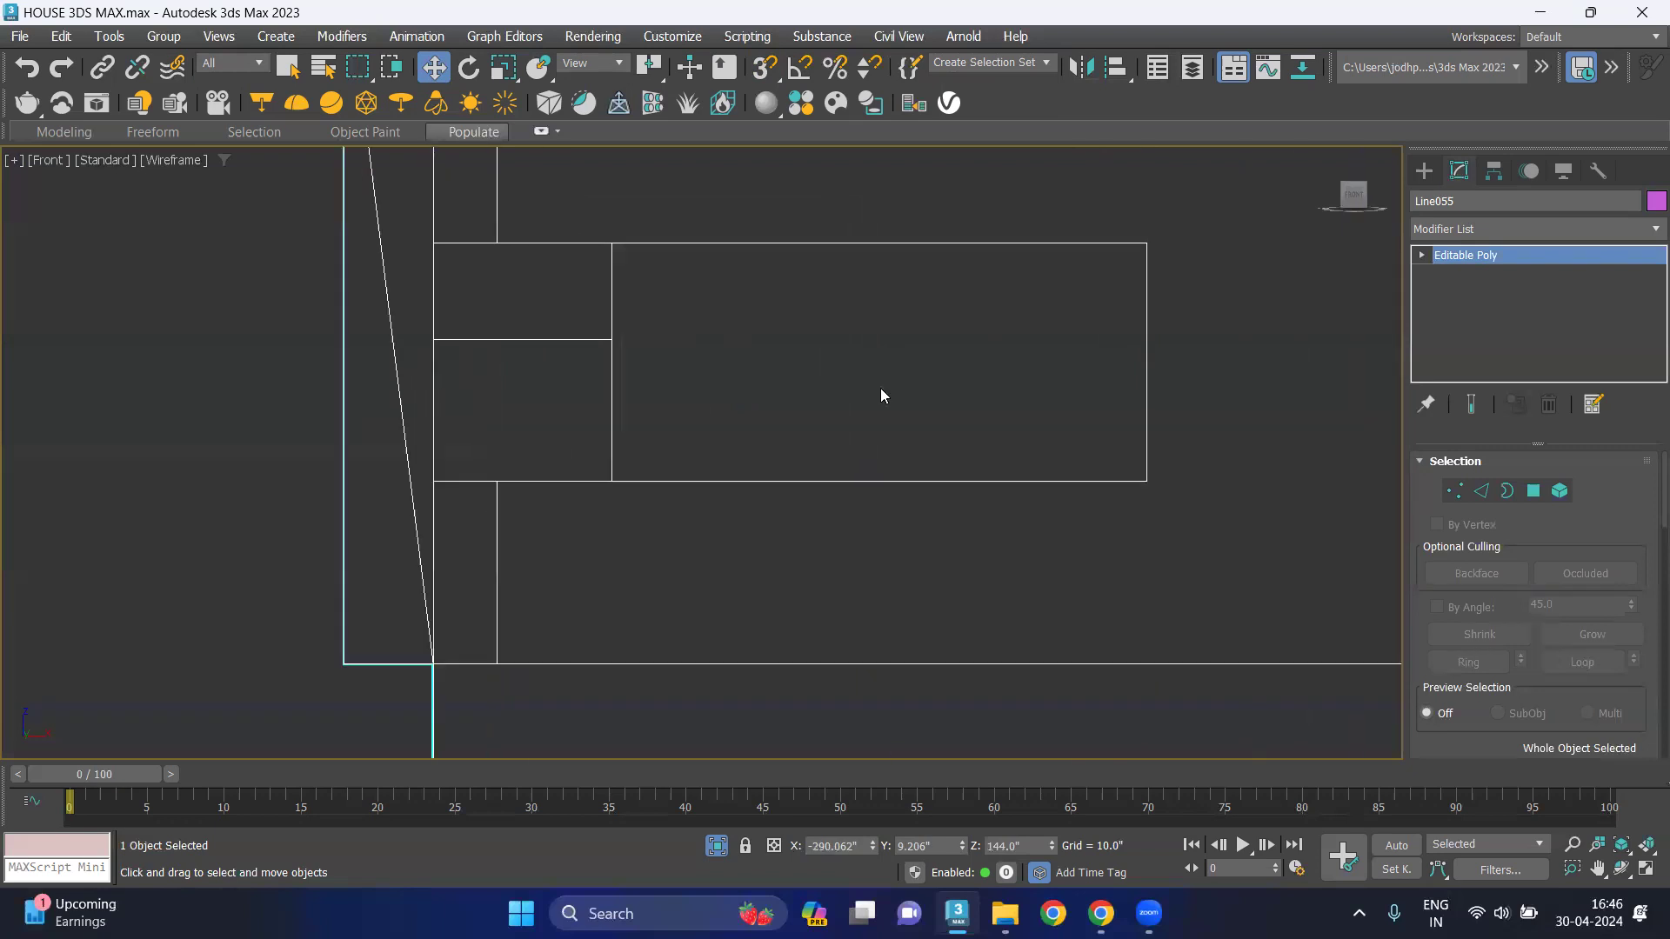
Draw a 24 by 54 inch plane over the window opening, with AutoGrid off and snaps on.
click(1424, 170)
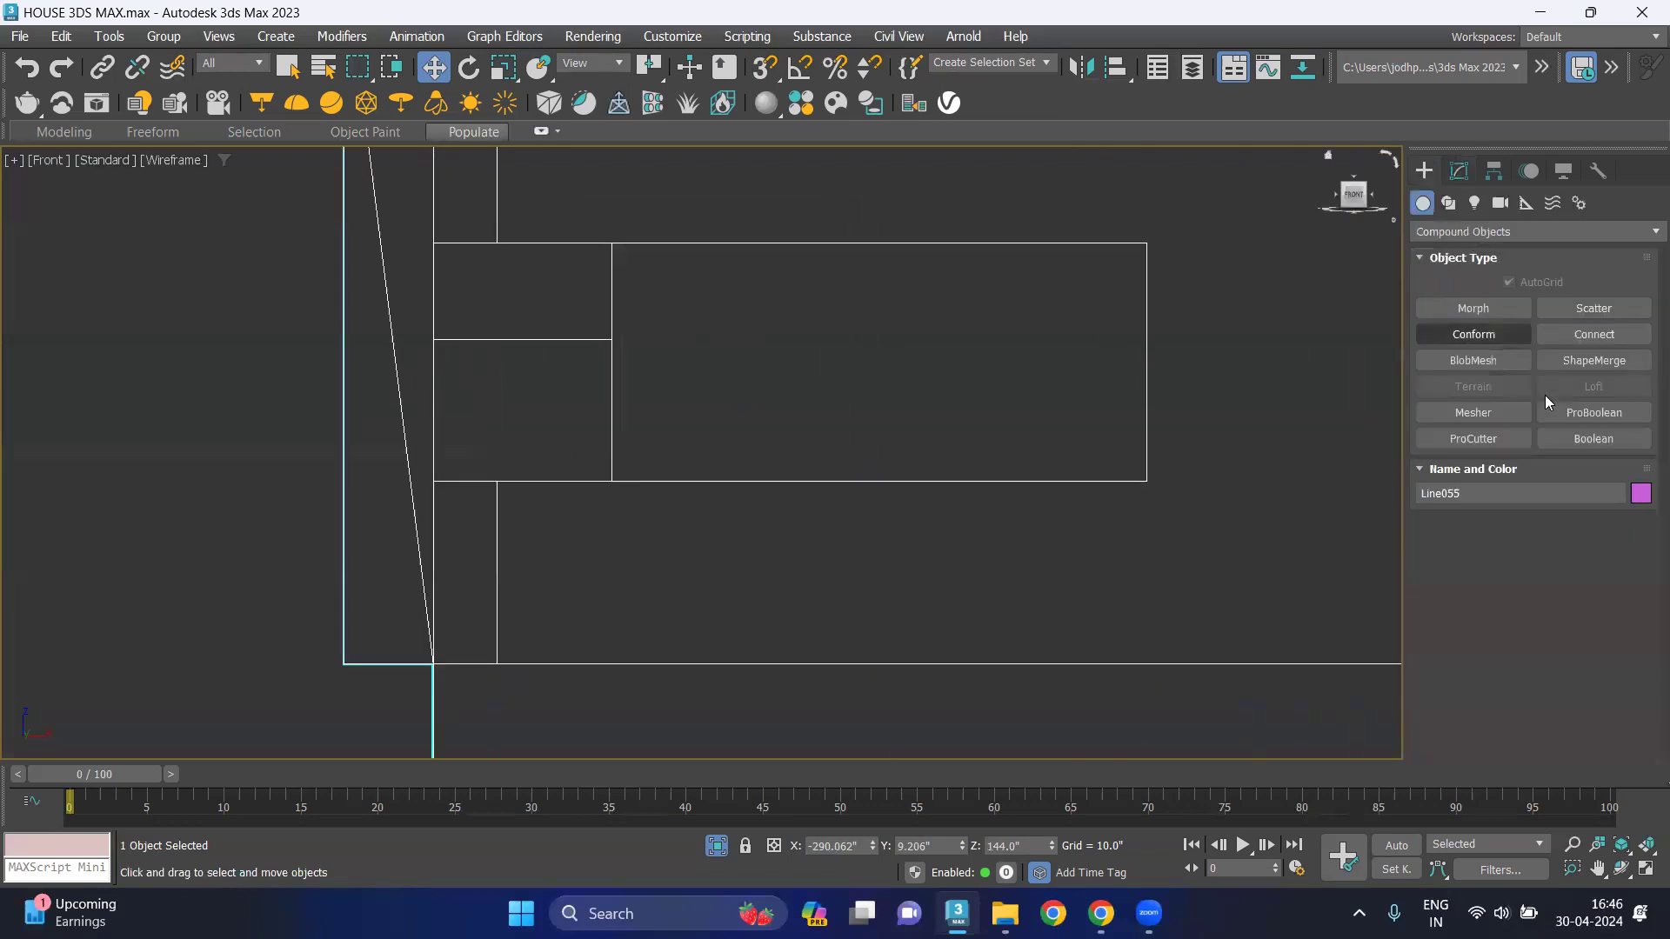
click(1477, 232)
click(1592, 414)
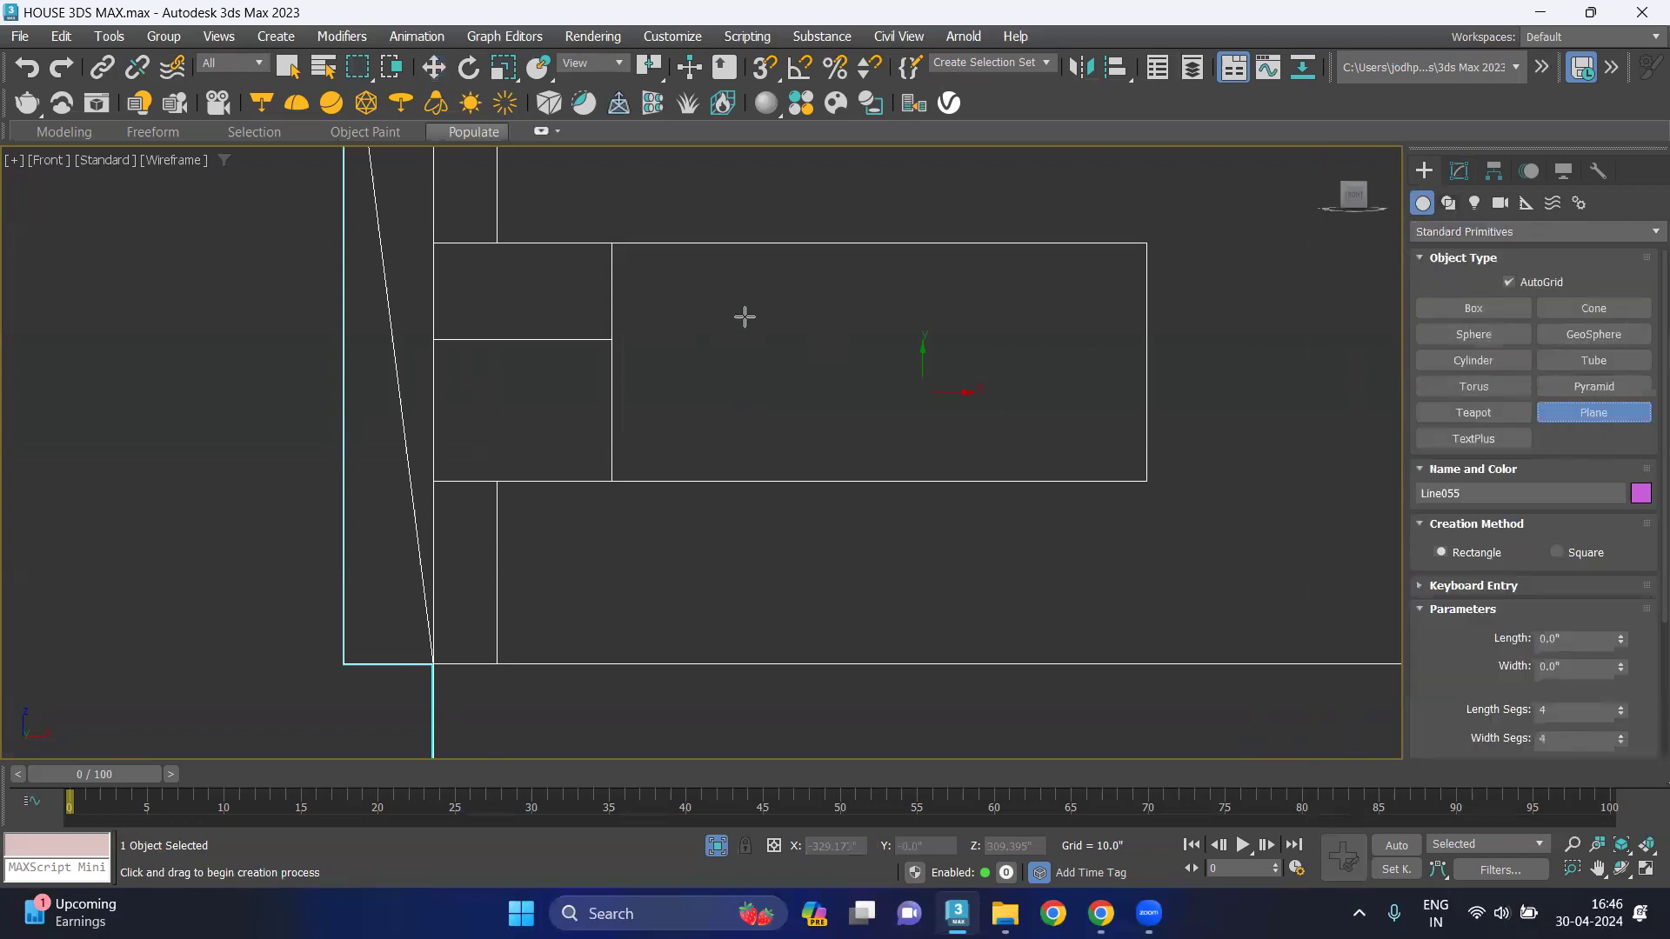
click(1513, 280)
click(767, 69)
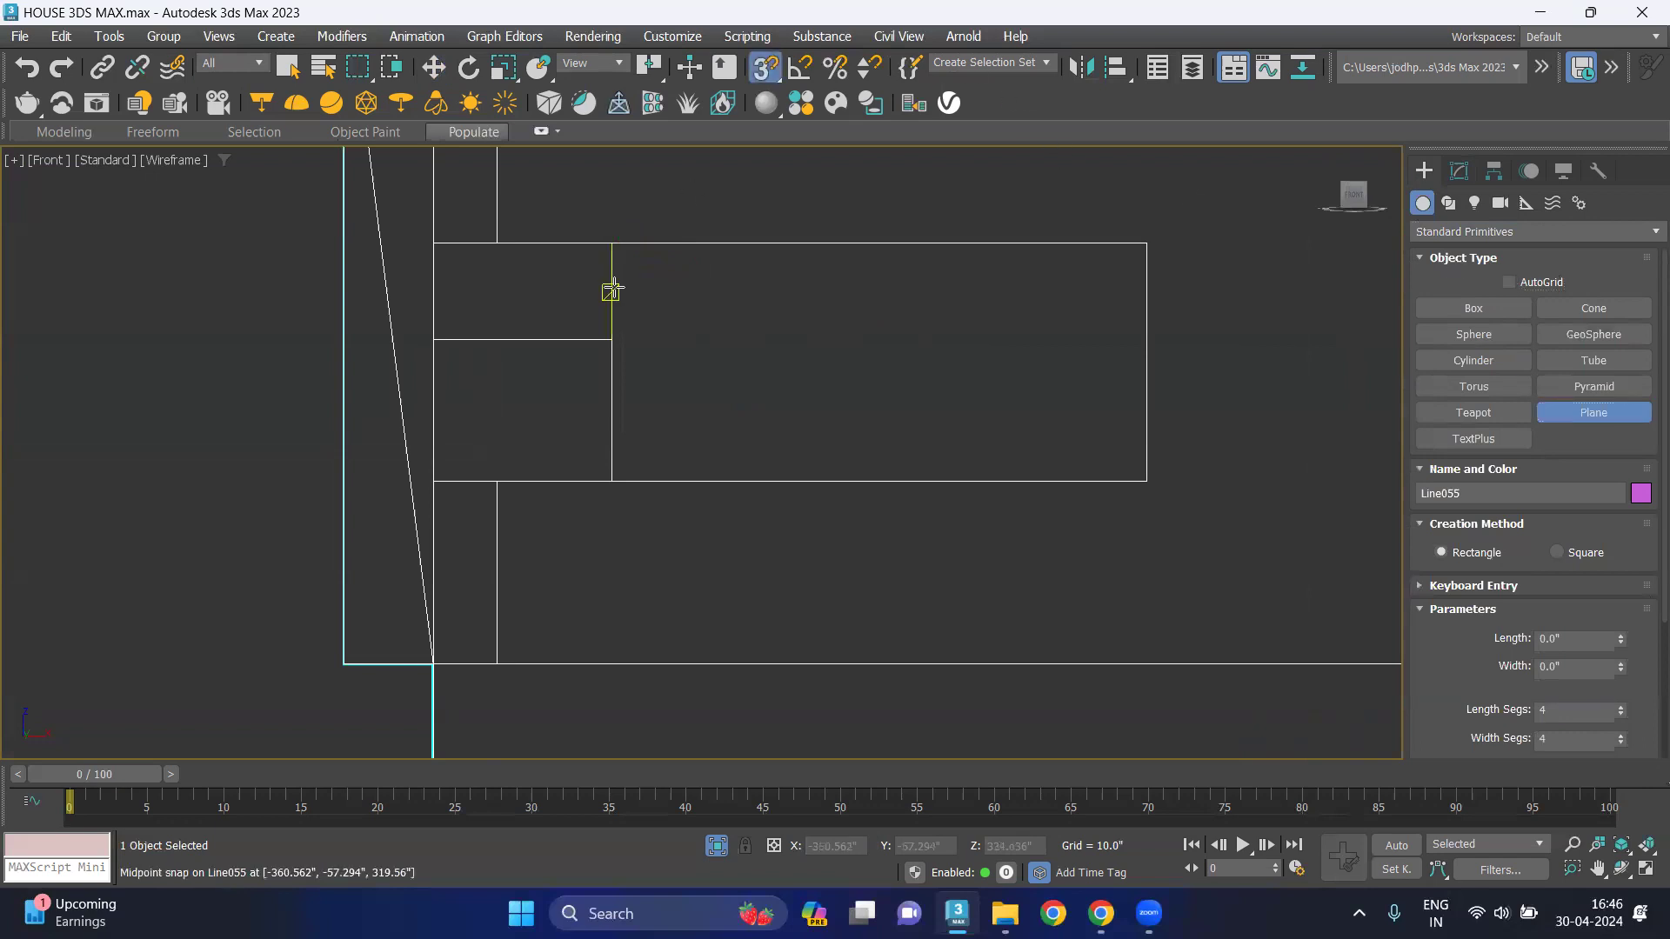
drag(611, 244, 1149, 481)
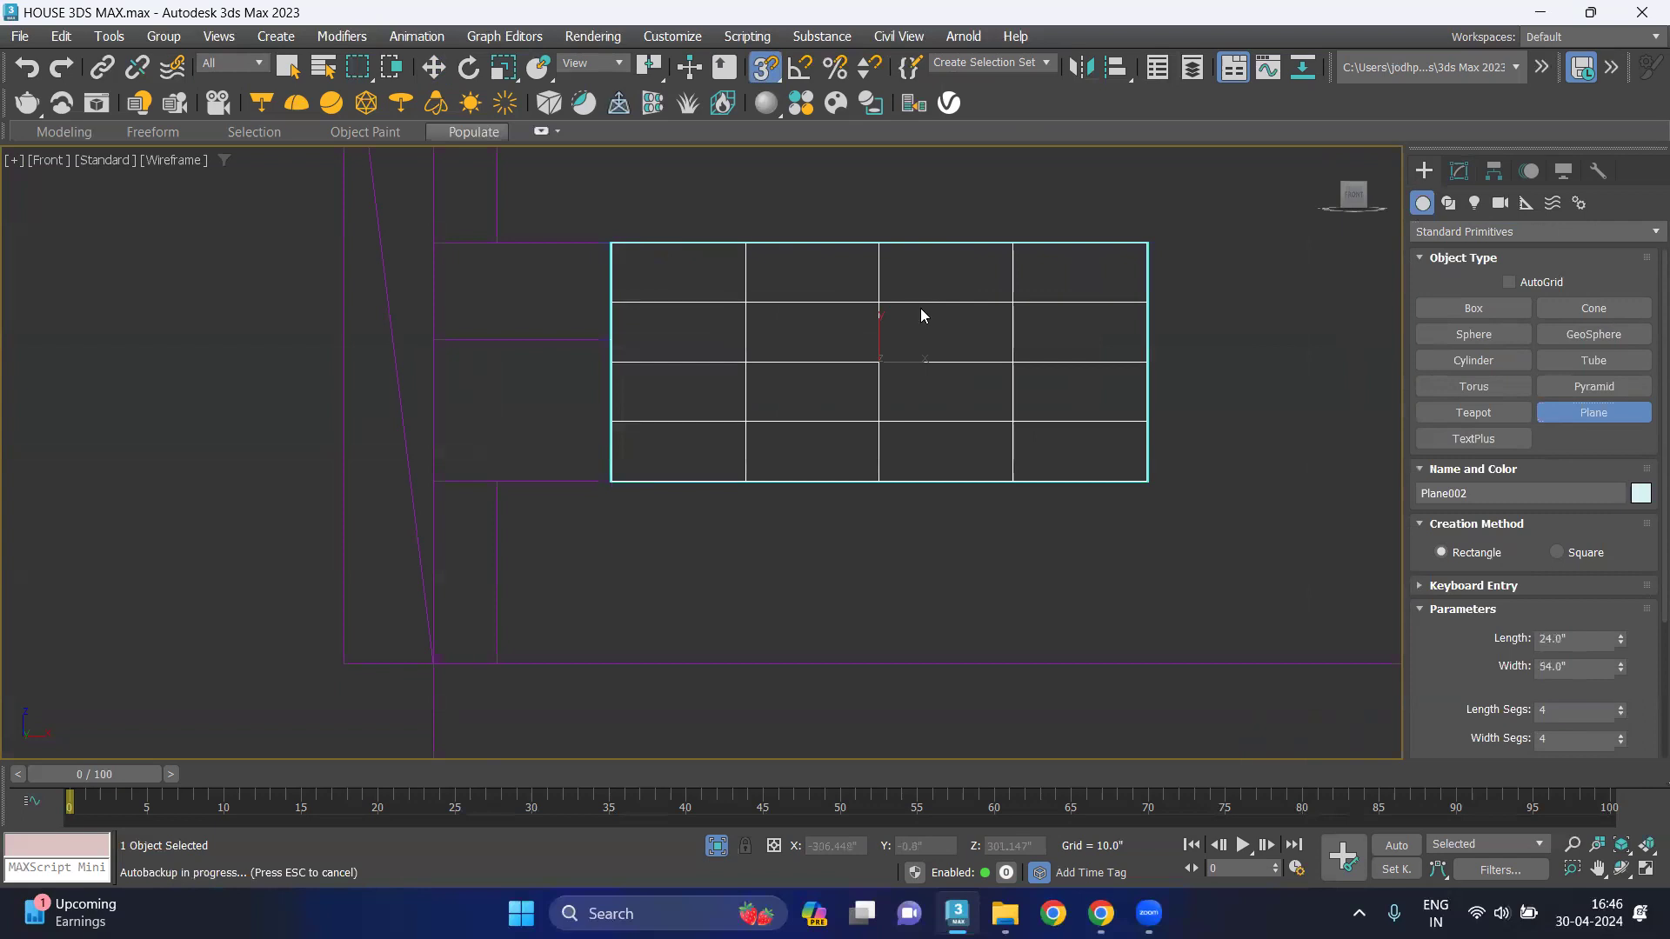
Set the plane's length and width segments to 3 each.
key(z)
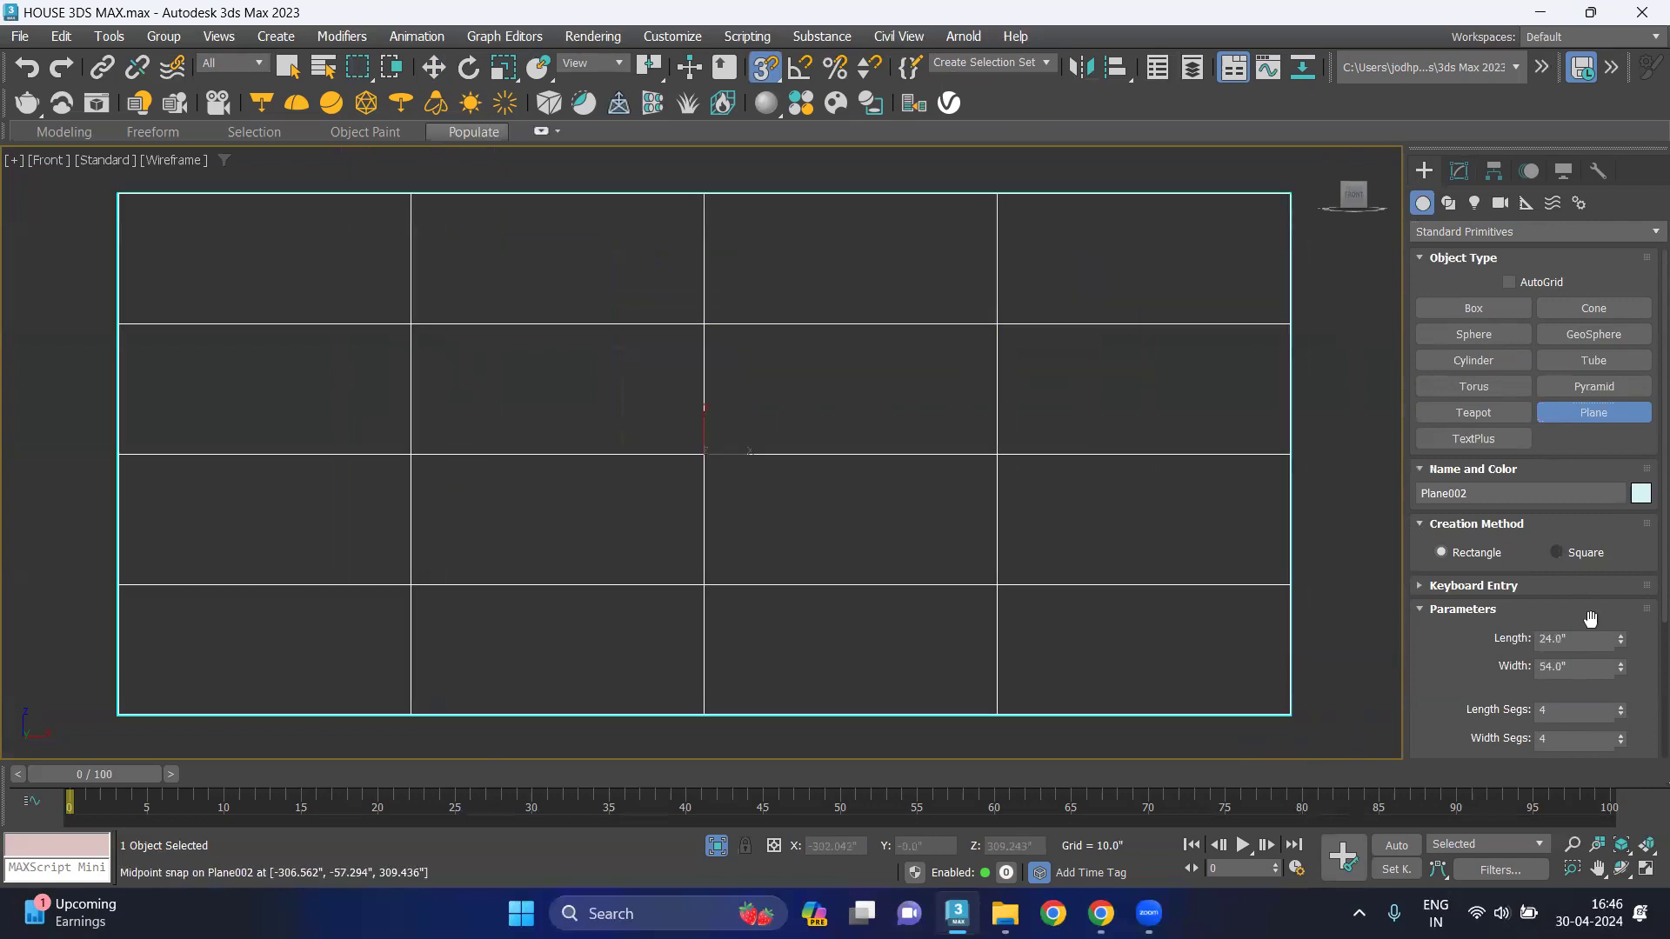
click(1622, 716)
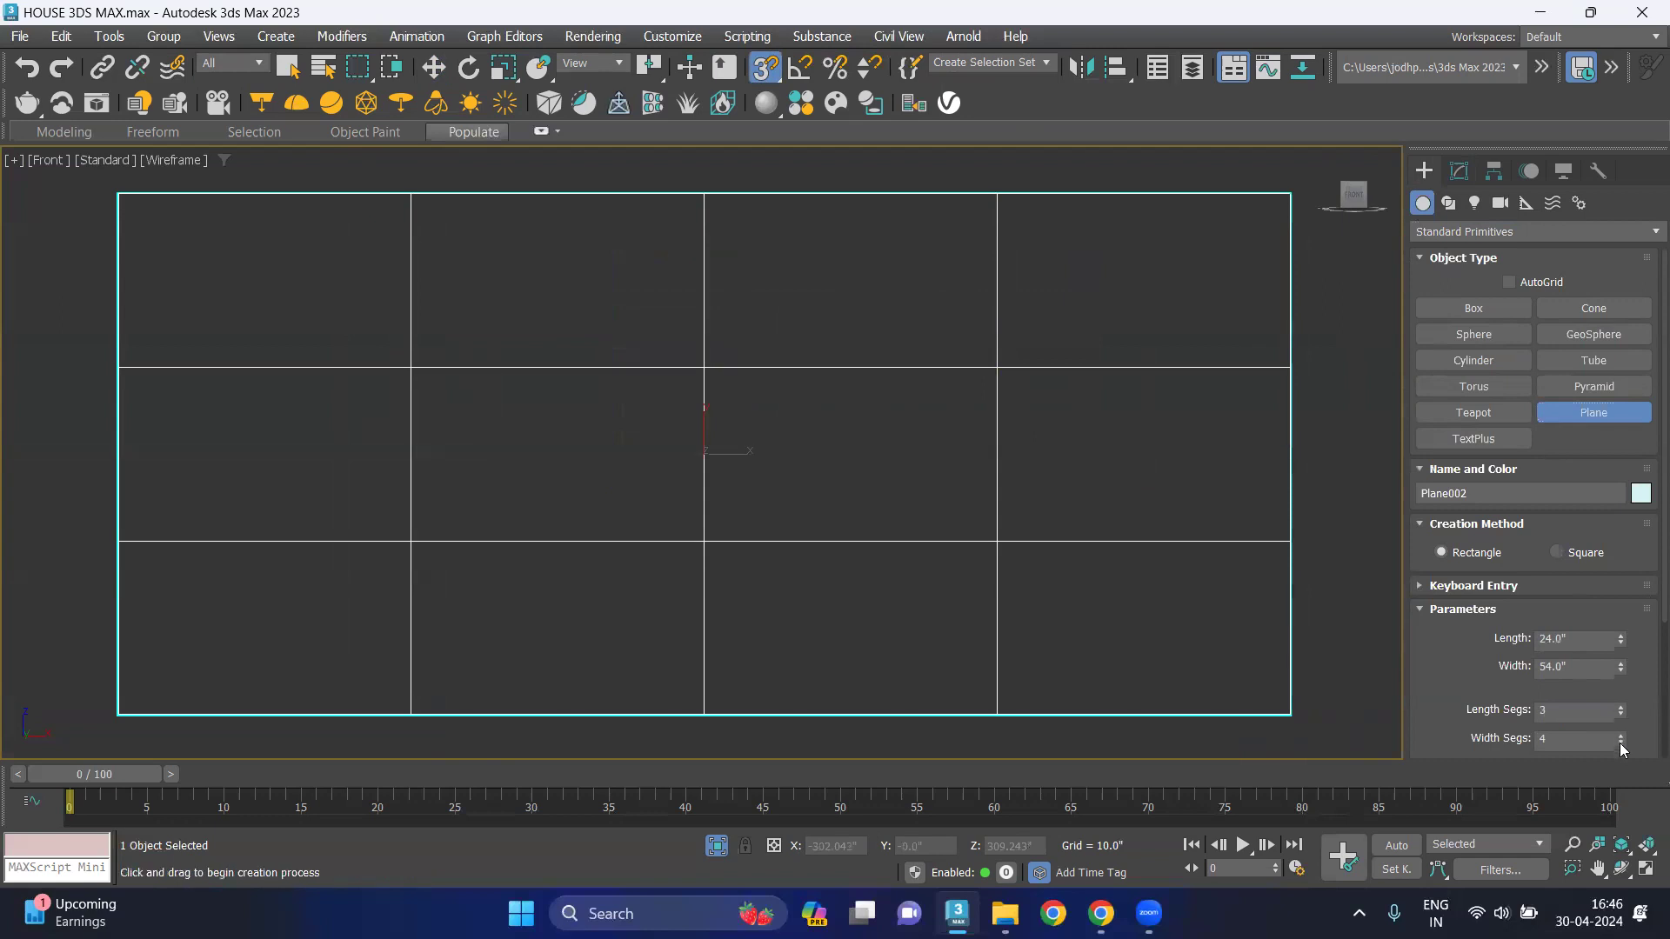
click(1621, 744)
scroll(971, 356, down, 2)
Convert Plane002 to an editable poly and enter Vertex mode with snaps off.
key(w)
right_click(1021, 367)
mouse_move(1106, 650)
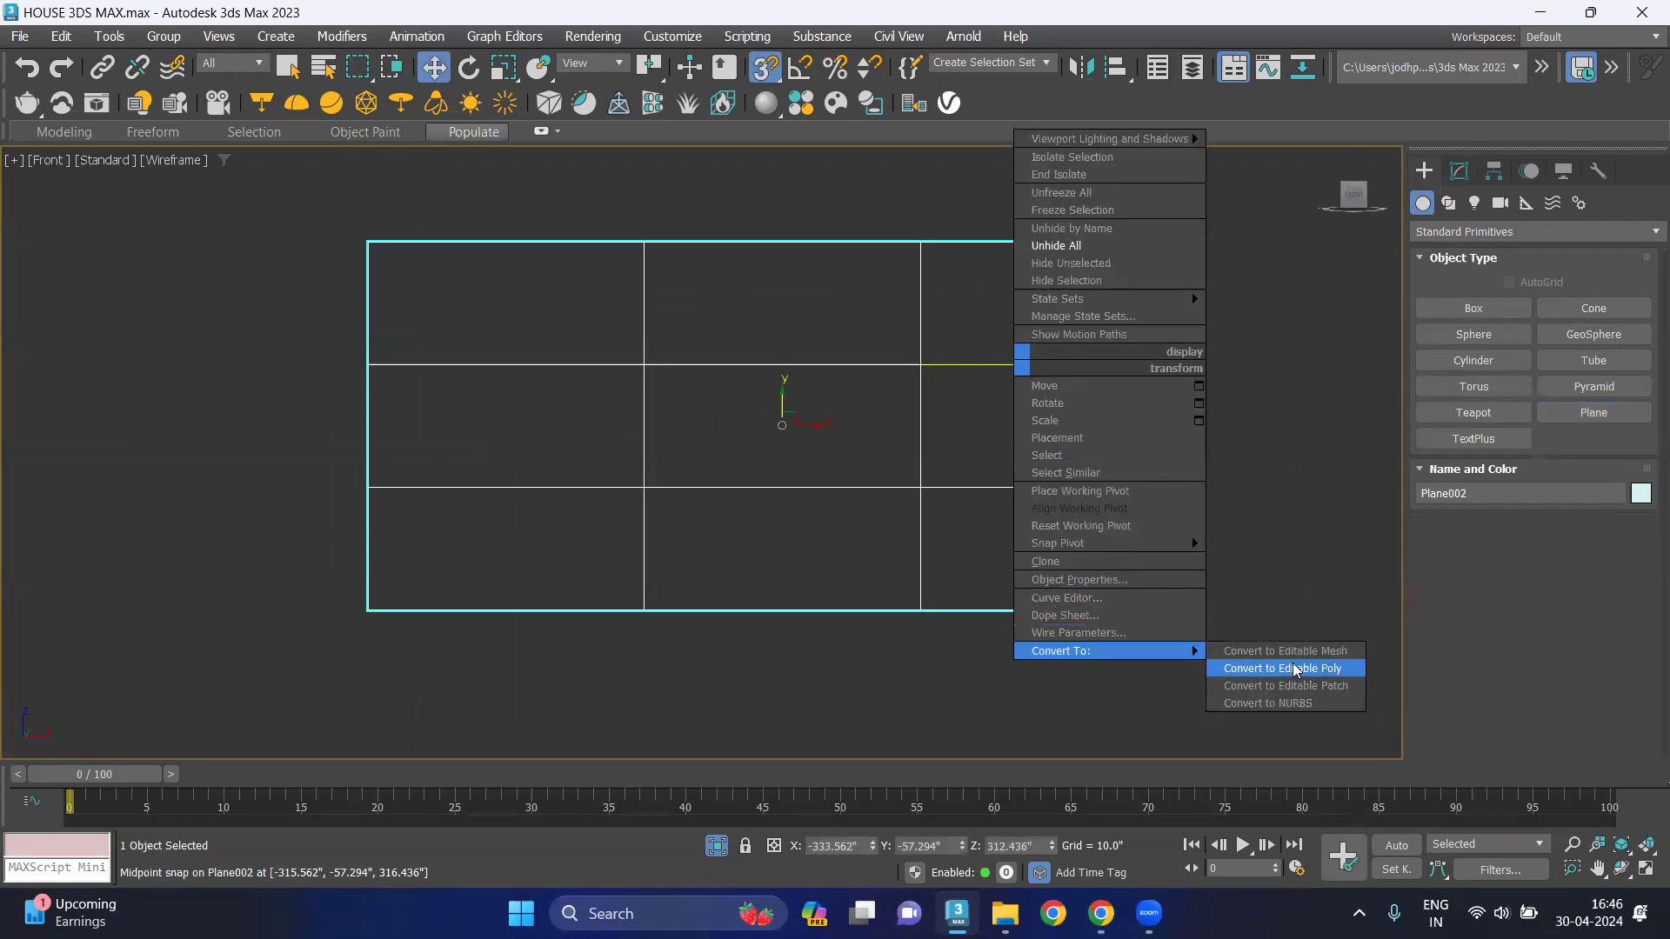
click(1276, 666)
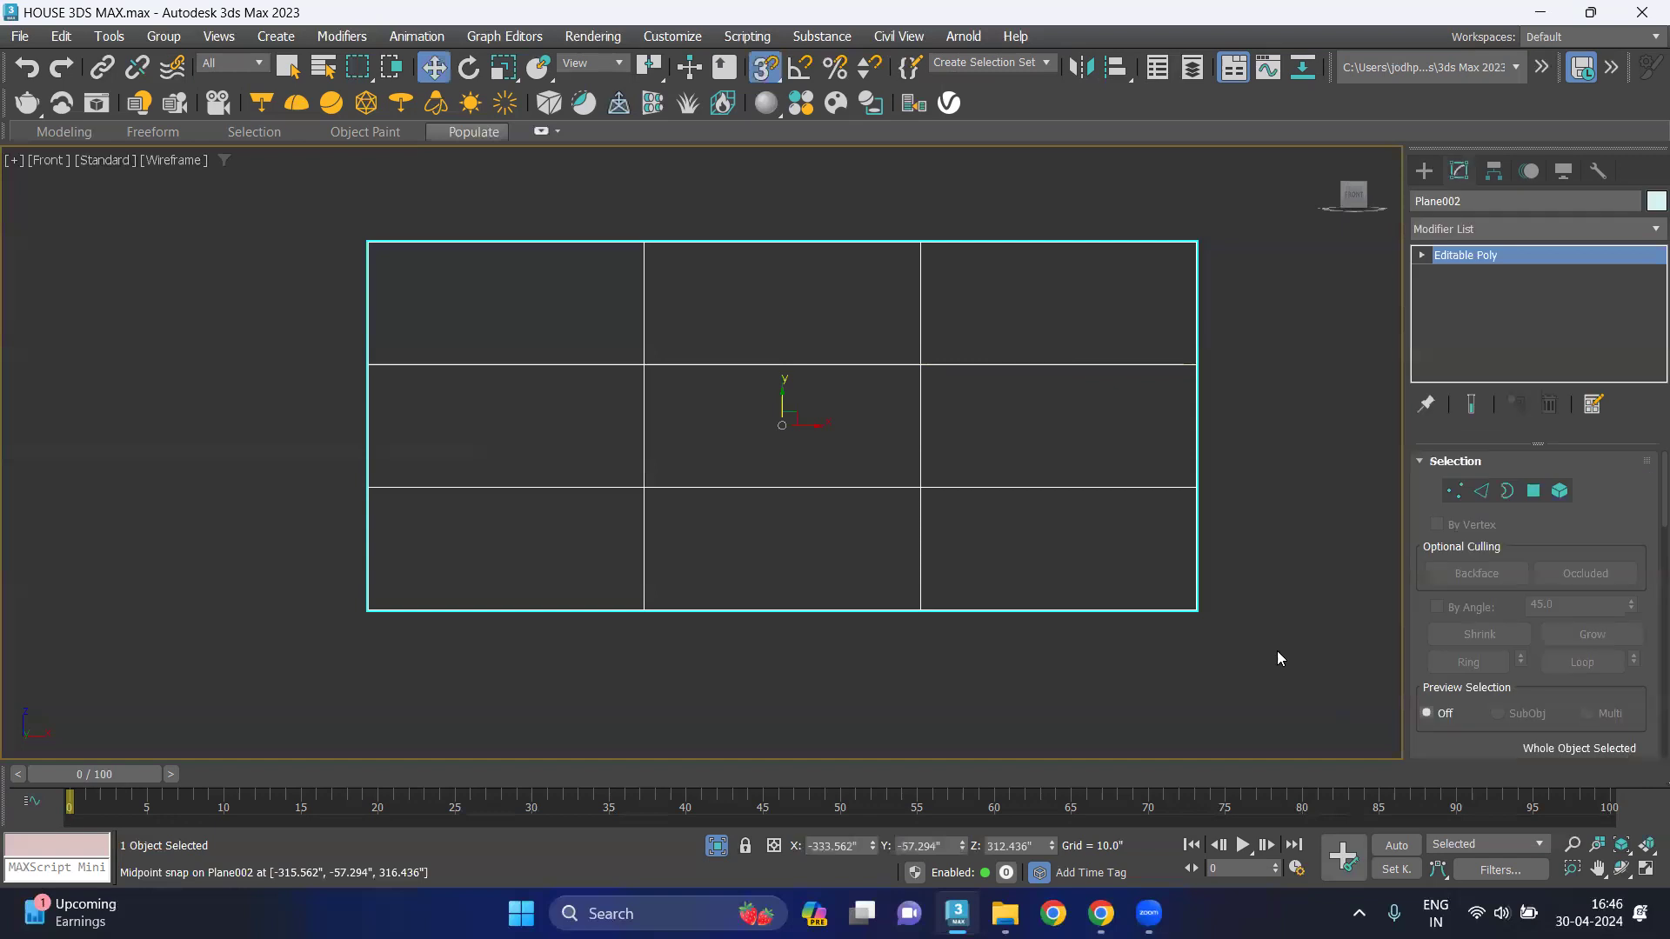
click(1454, 490)
key(s)
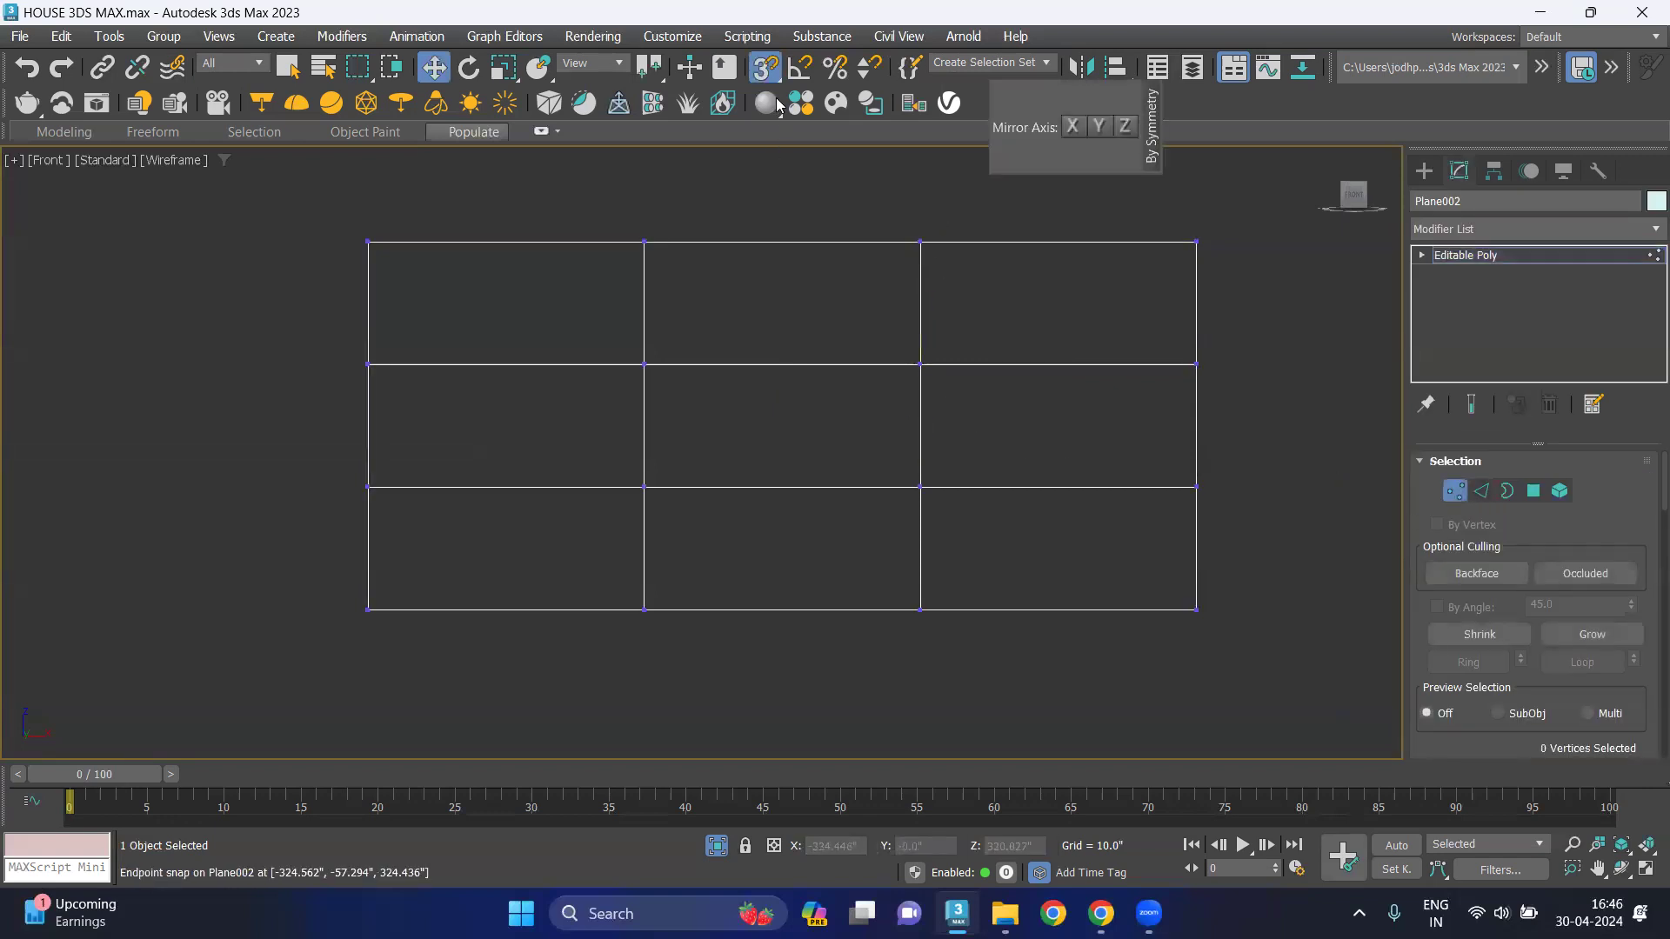
Scale the two inner vertex columns outward toward the plane's sides.
drag(914, 538, 898, 635)
drag(693, 211, 619, 609)
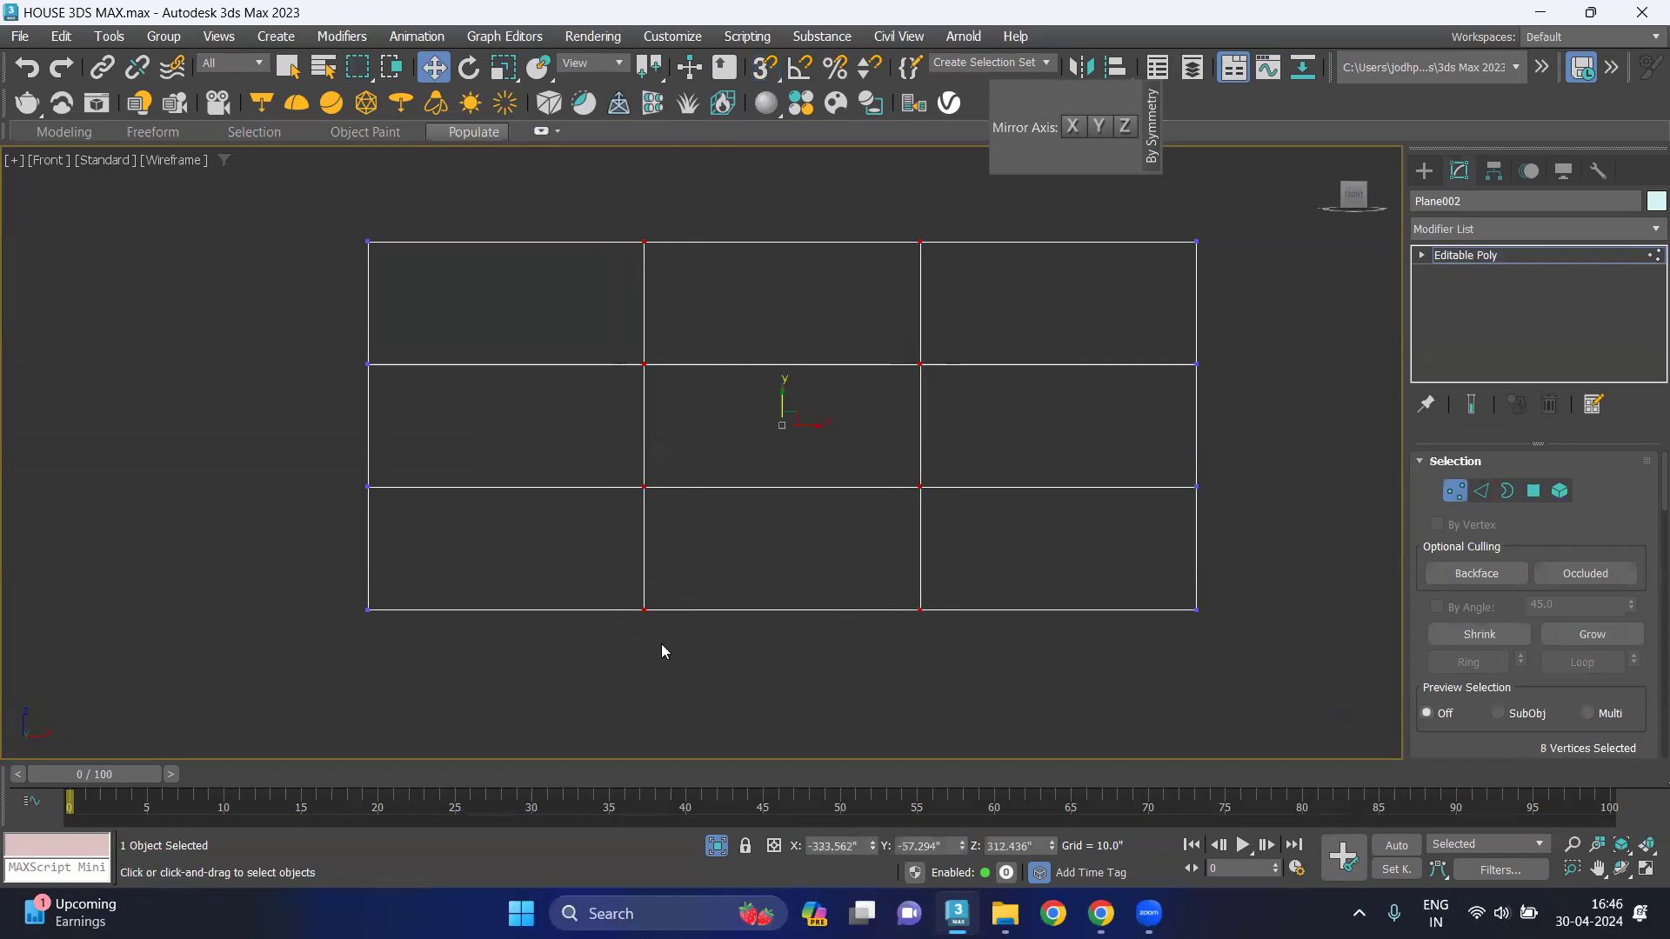
click(503, 68)
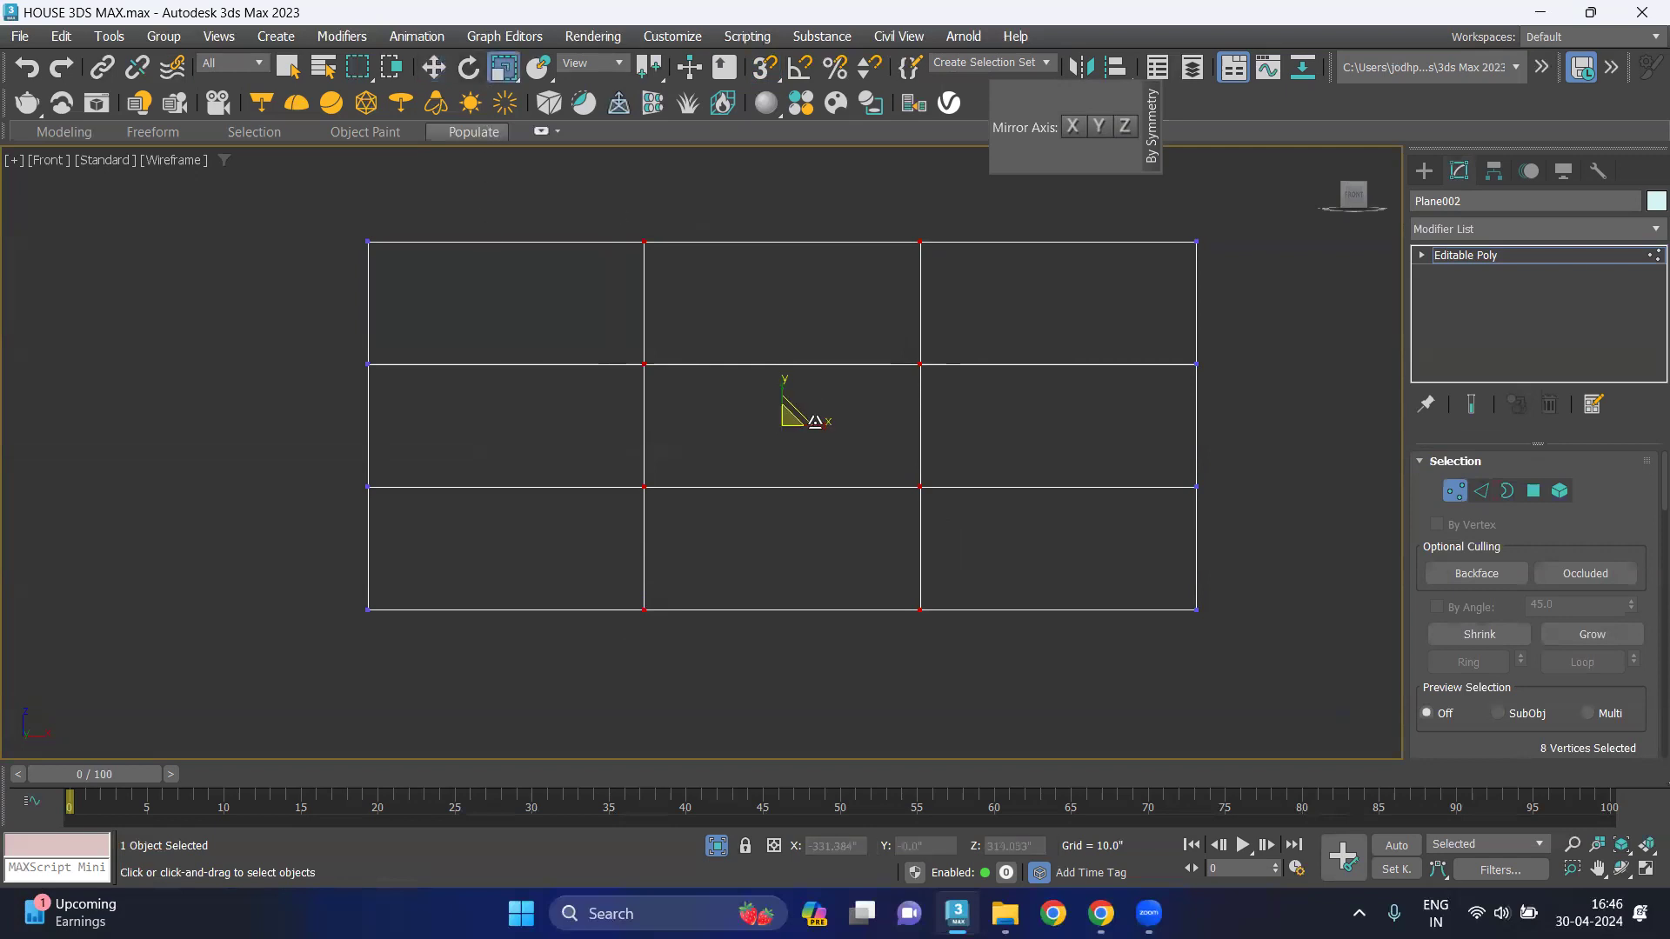
drag(820, 421, 928, 440)
Scale the two inner vertex rows outward toward top and bottom, leaving thin border strips.
click(1261, 356)
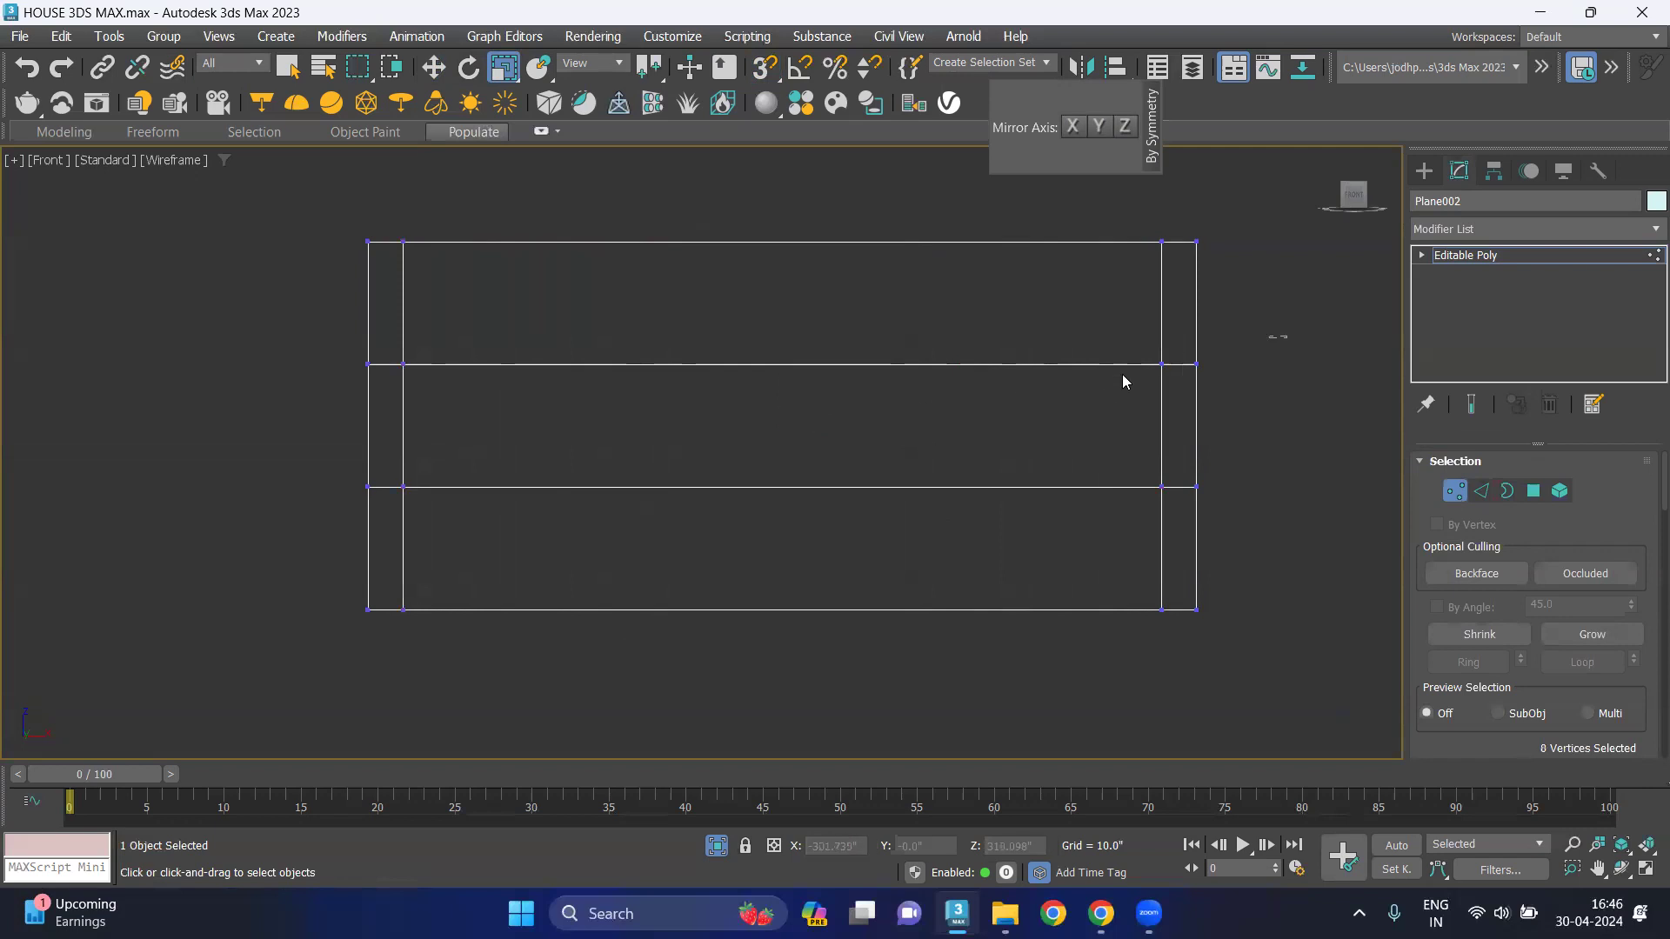
drag(329, 382, 303, 381)
drag(382, 530, 655, 361)
drag(789, 396, 771, 278)
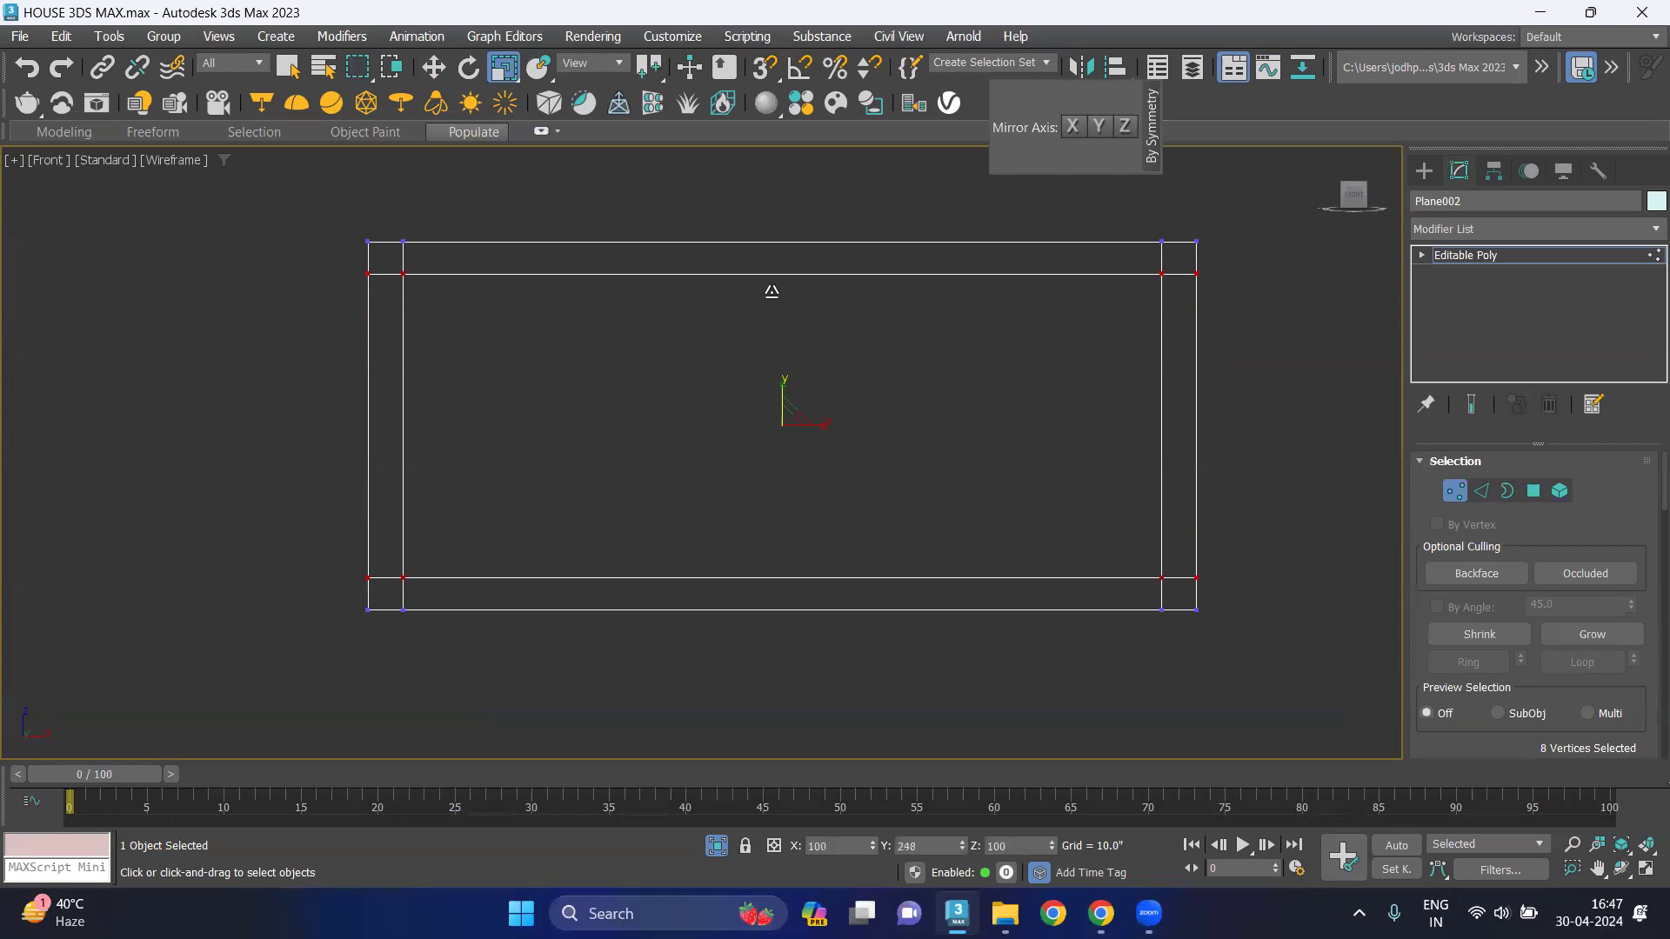
drag(772, 282, 800, 304)
click(918, 393)
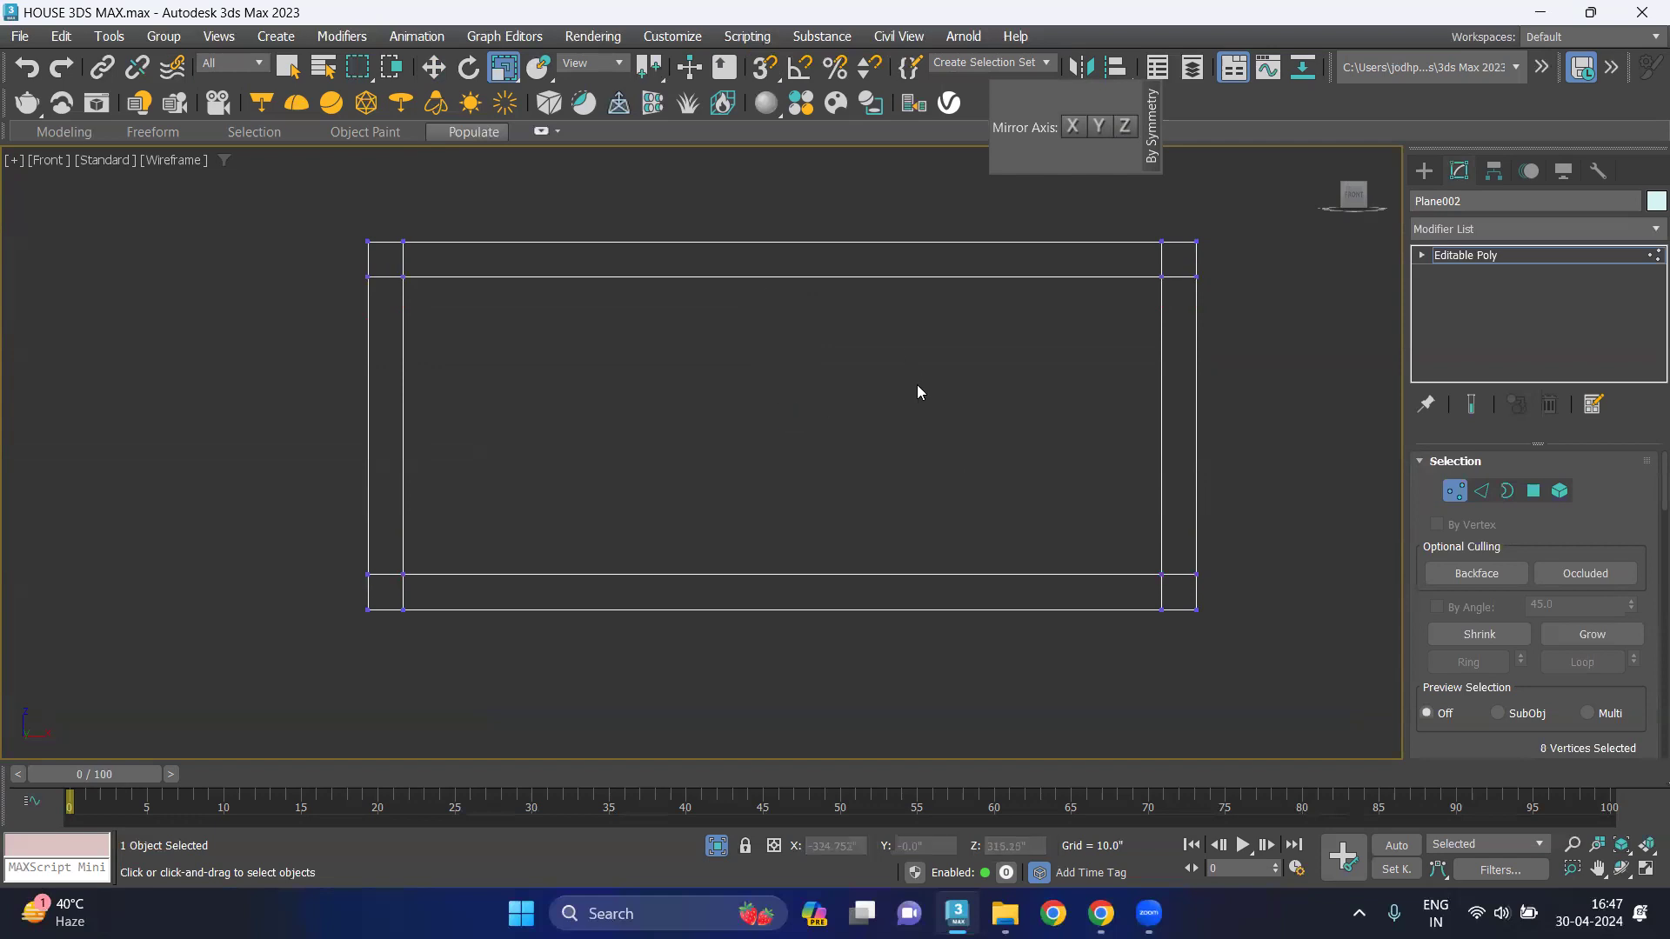
click(1484, 491)
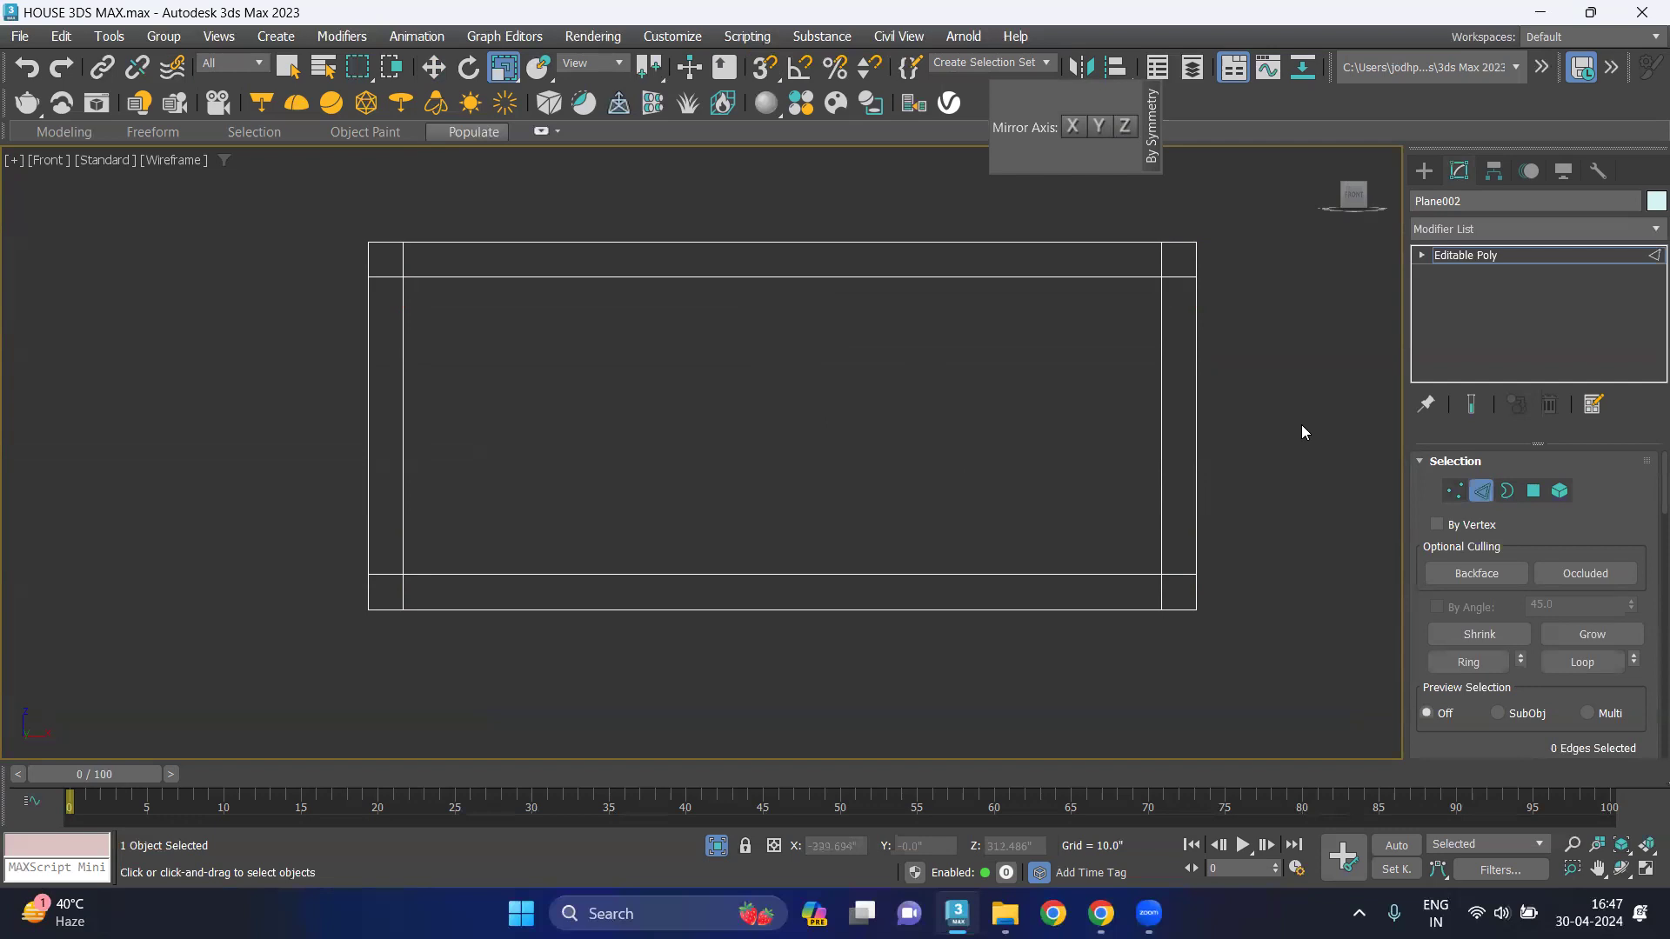
Select all the plane's edges and create a smooth shape from them.
key(ctrl+a)
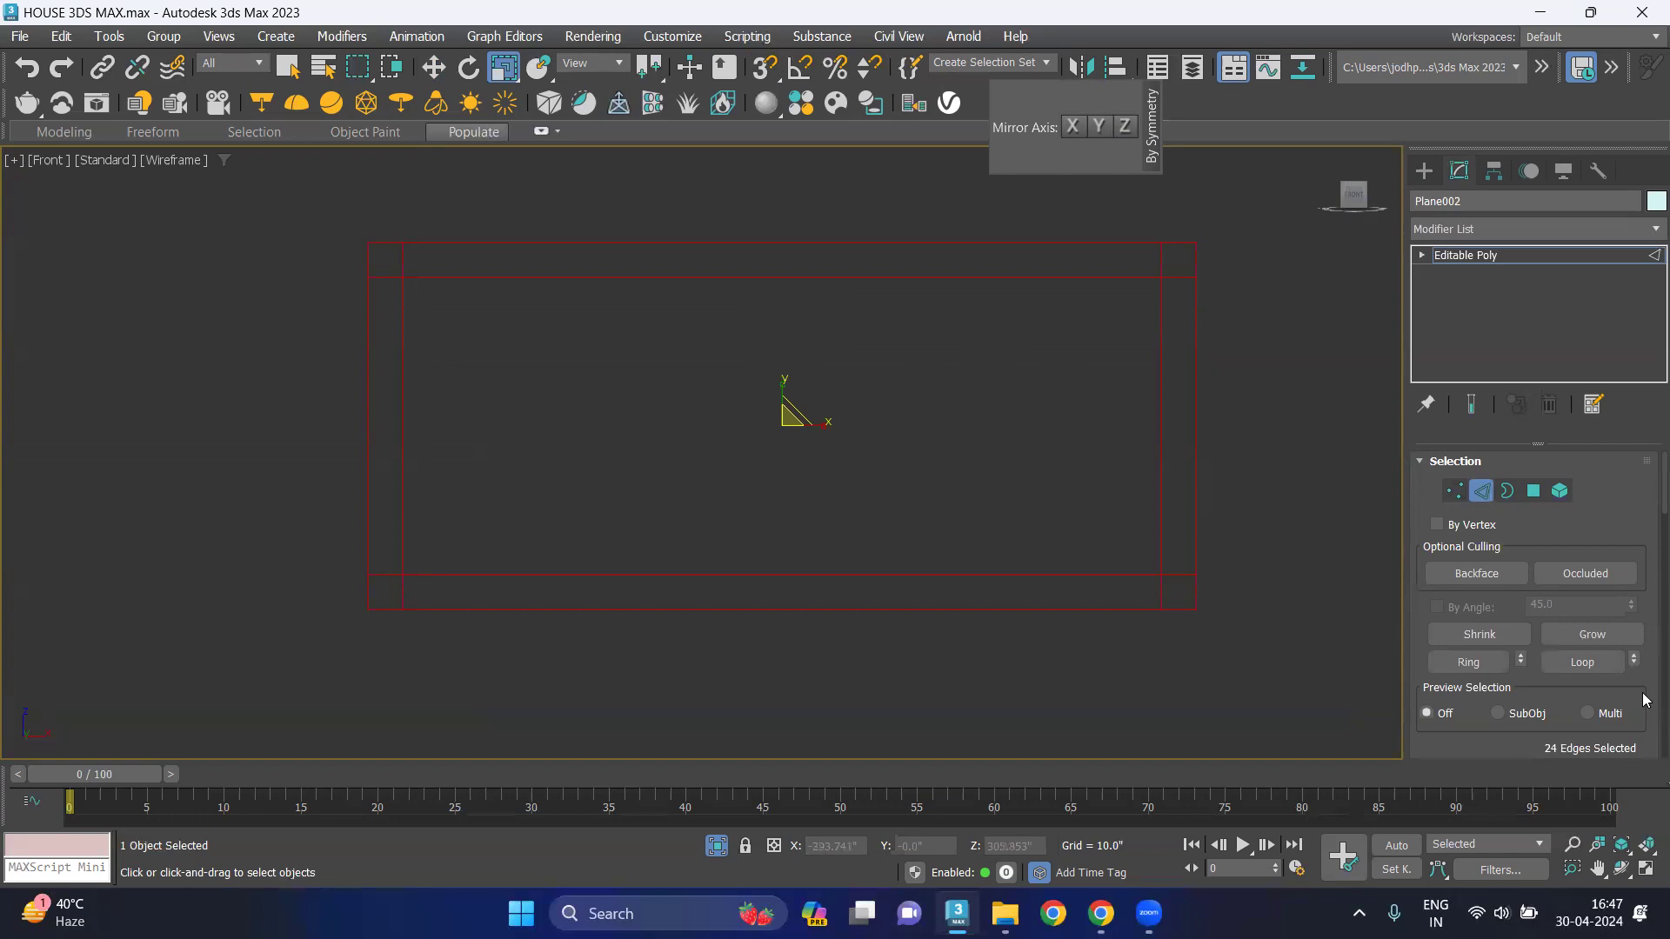
scroll(1644, 700, down, 2)
scroll(1644, 699, down, 5)
scroll(1635, 679, down, 5)
scroll(1622, 653, down, 5)
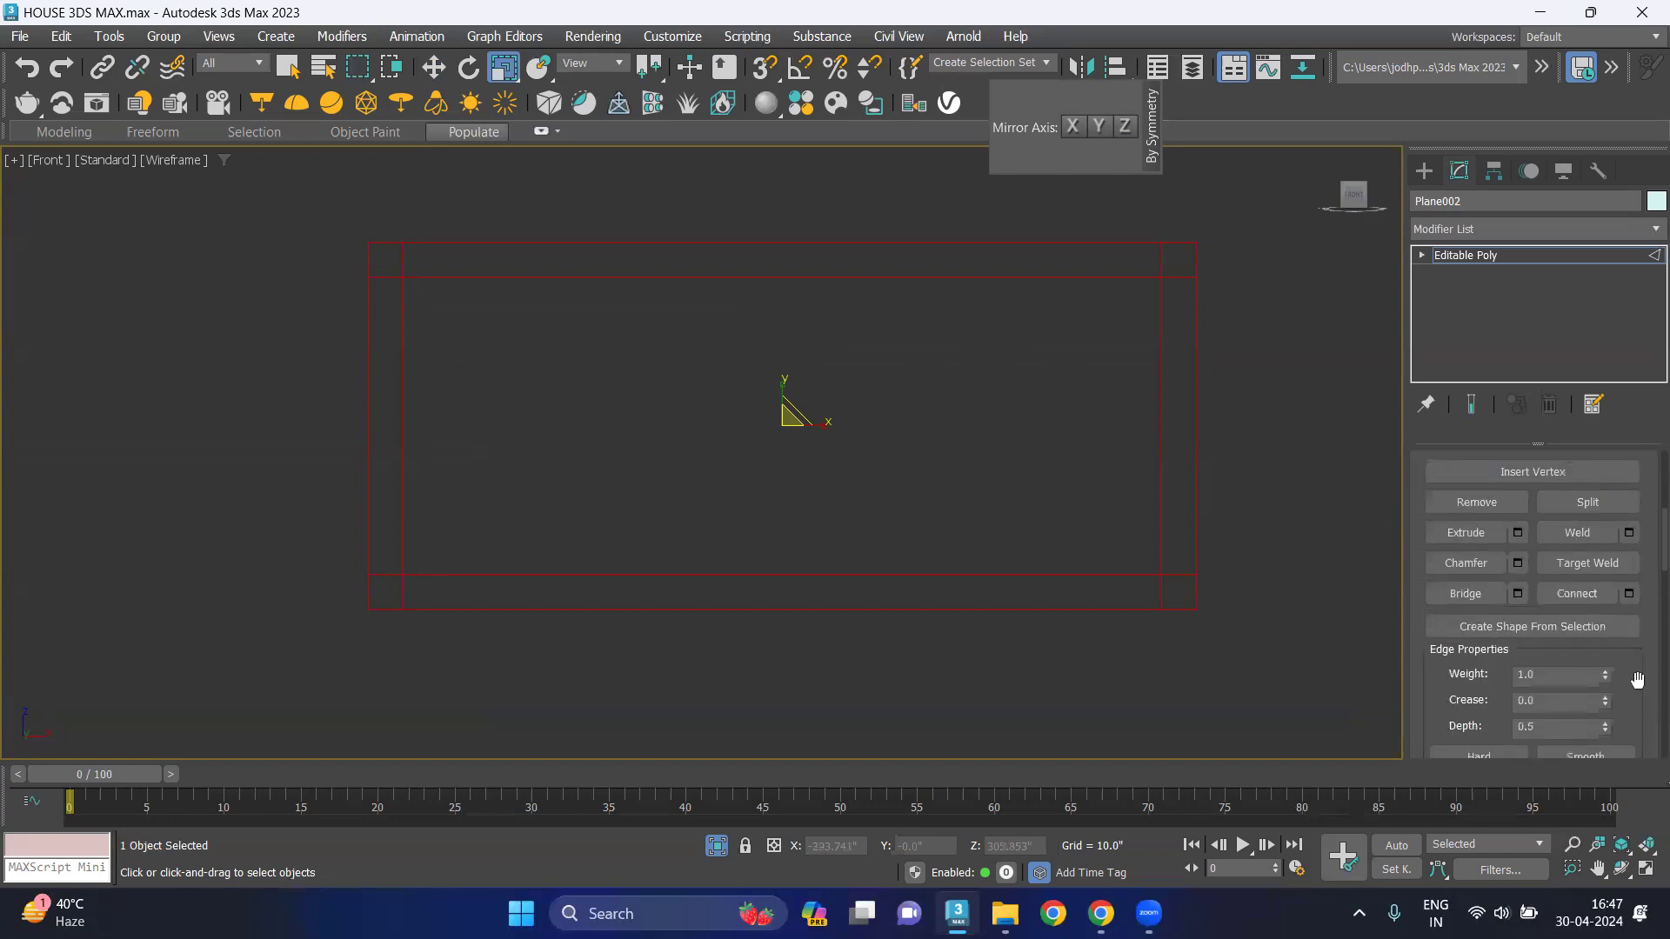
click(1611, 623)
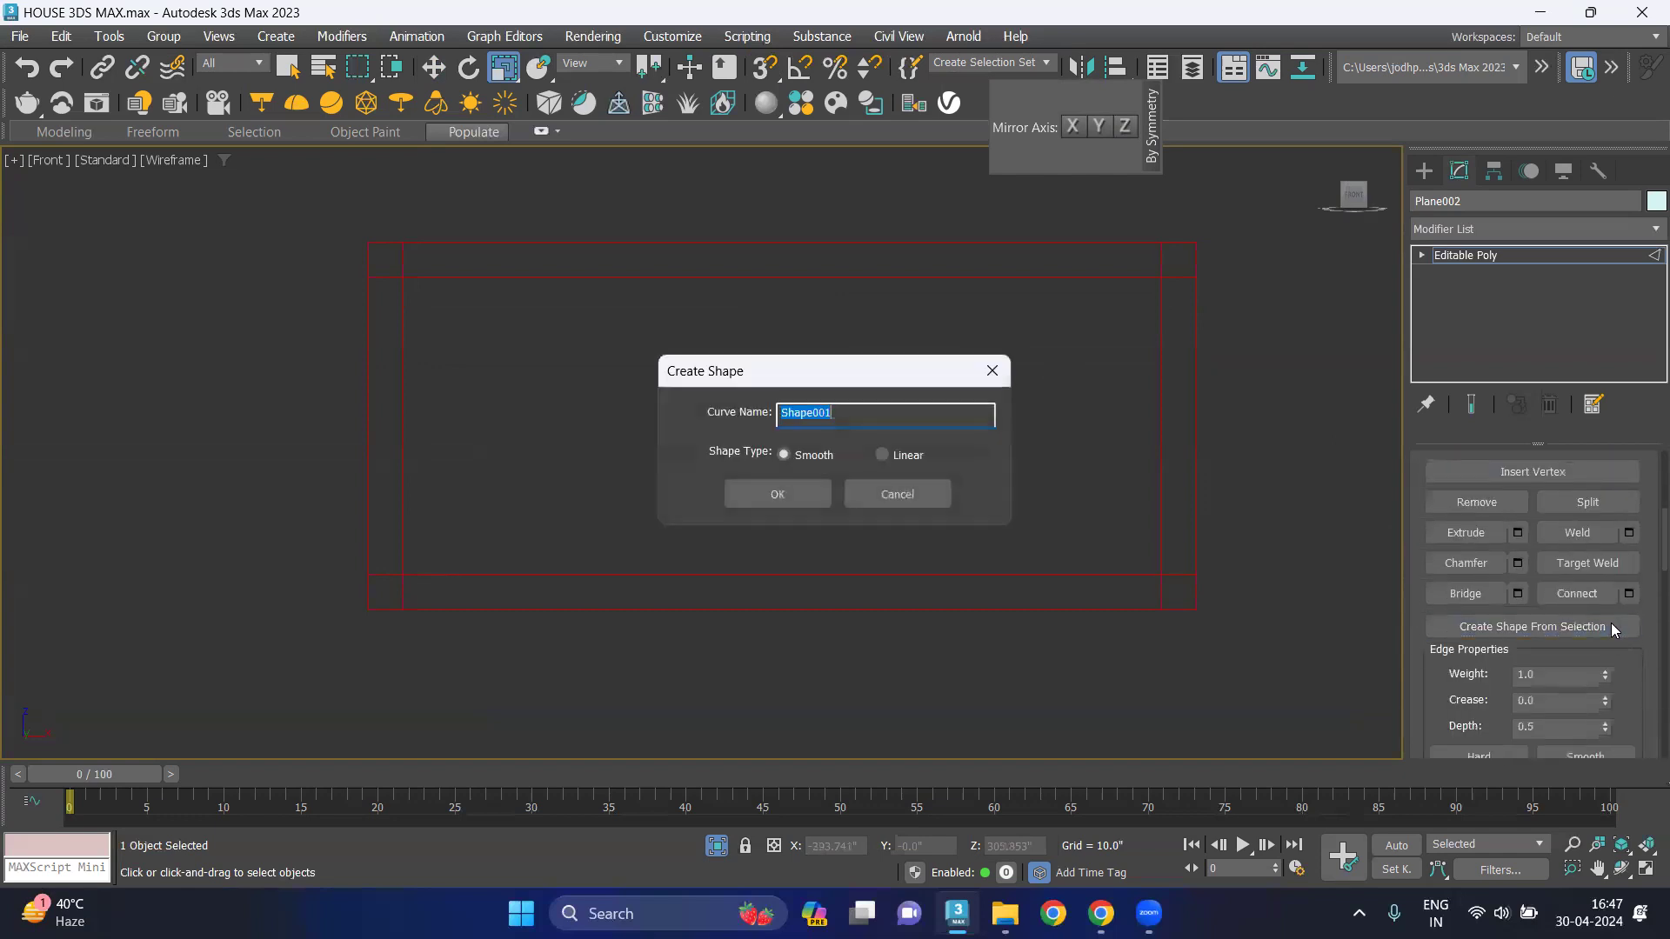
click(886, 456)
click(789, 455)
click(803, 496)
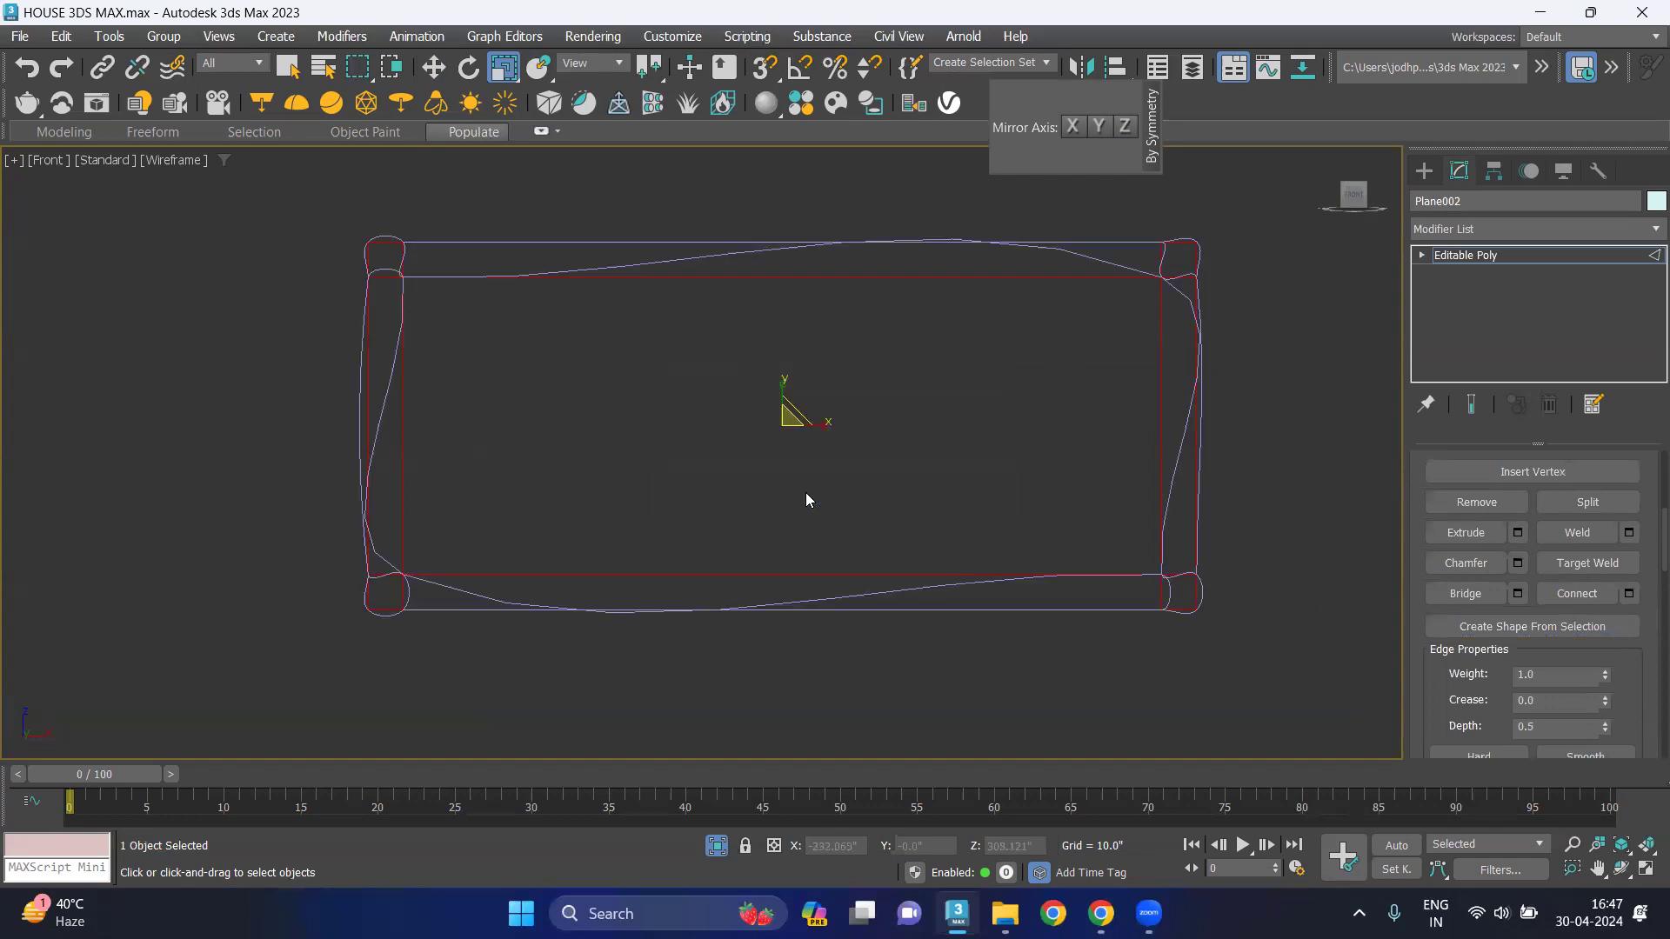
Undo the smooth shape, recreate it as a linear spline, and deselect the edges.
key(ctrl+z)
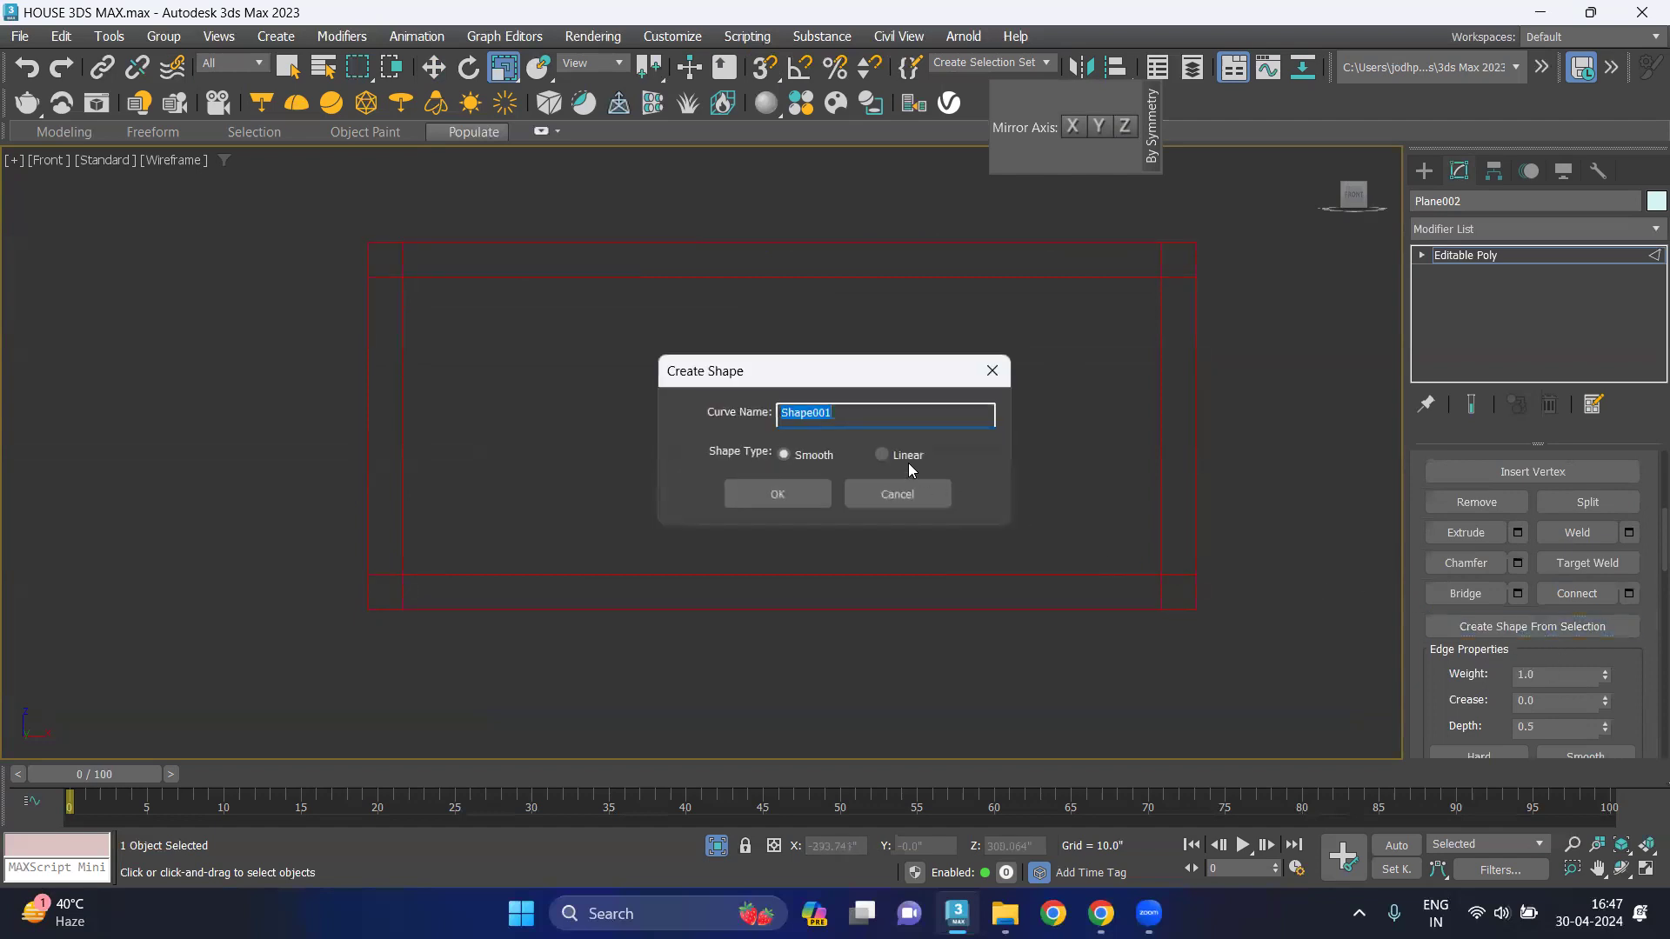
click(882, 455)
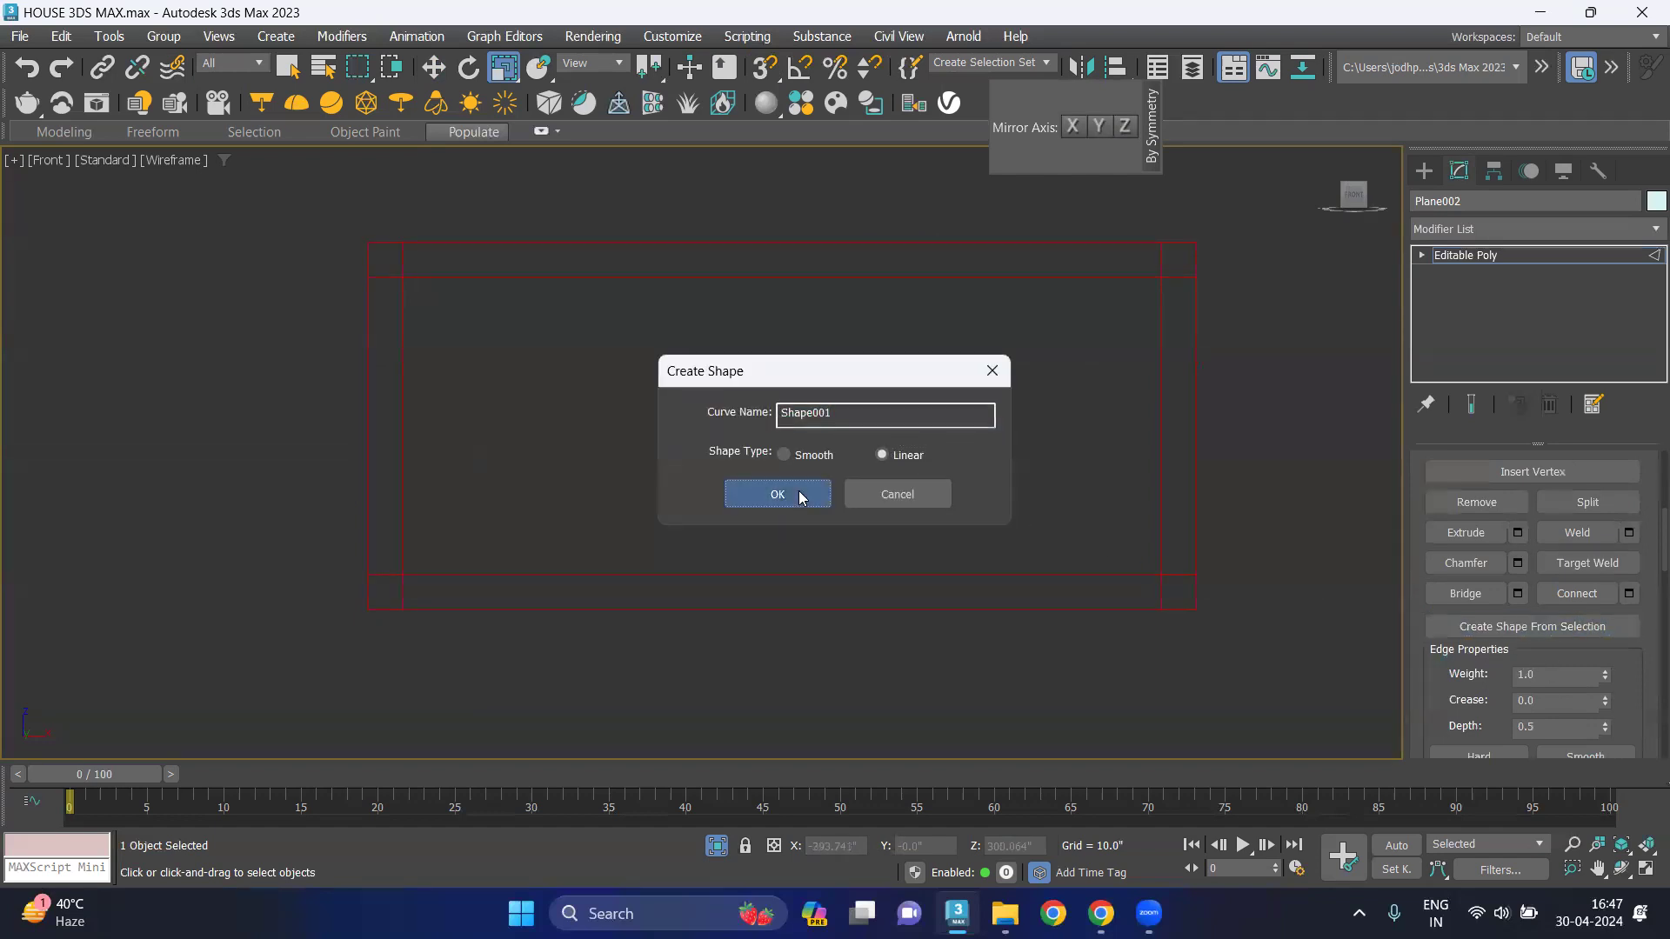
click(783, 494)
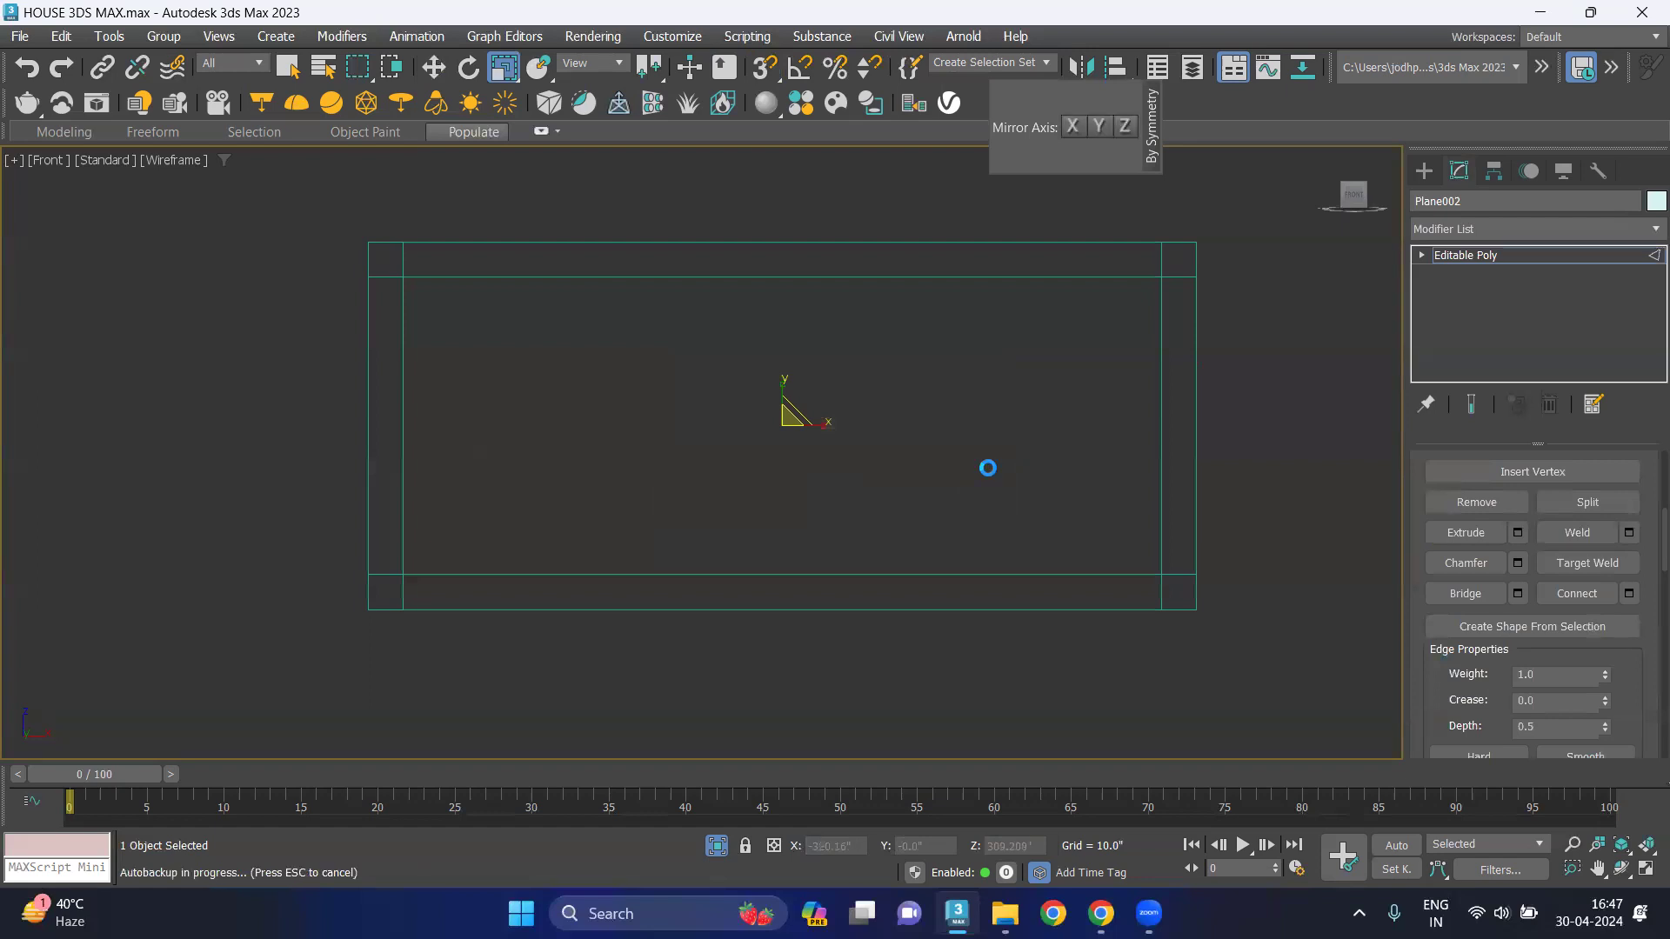
click(1042, 378)
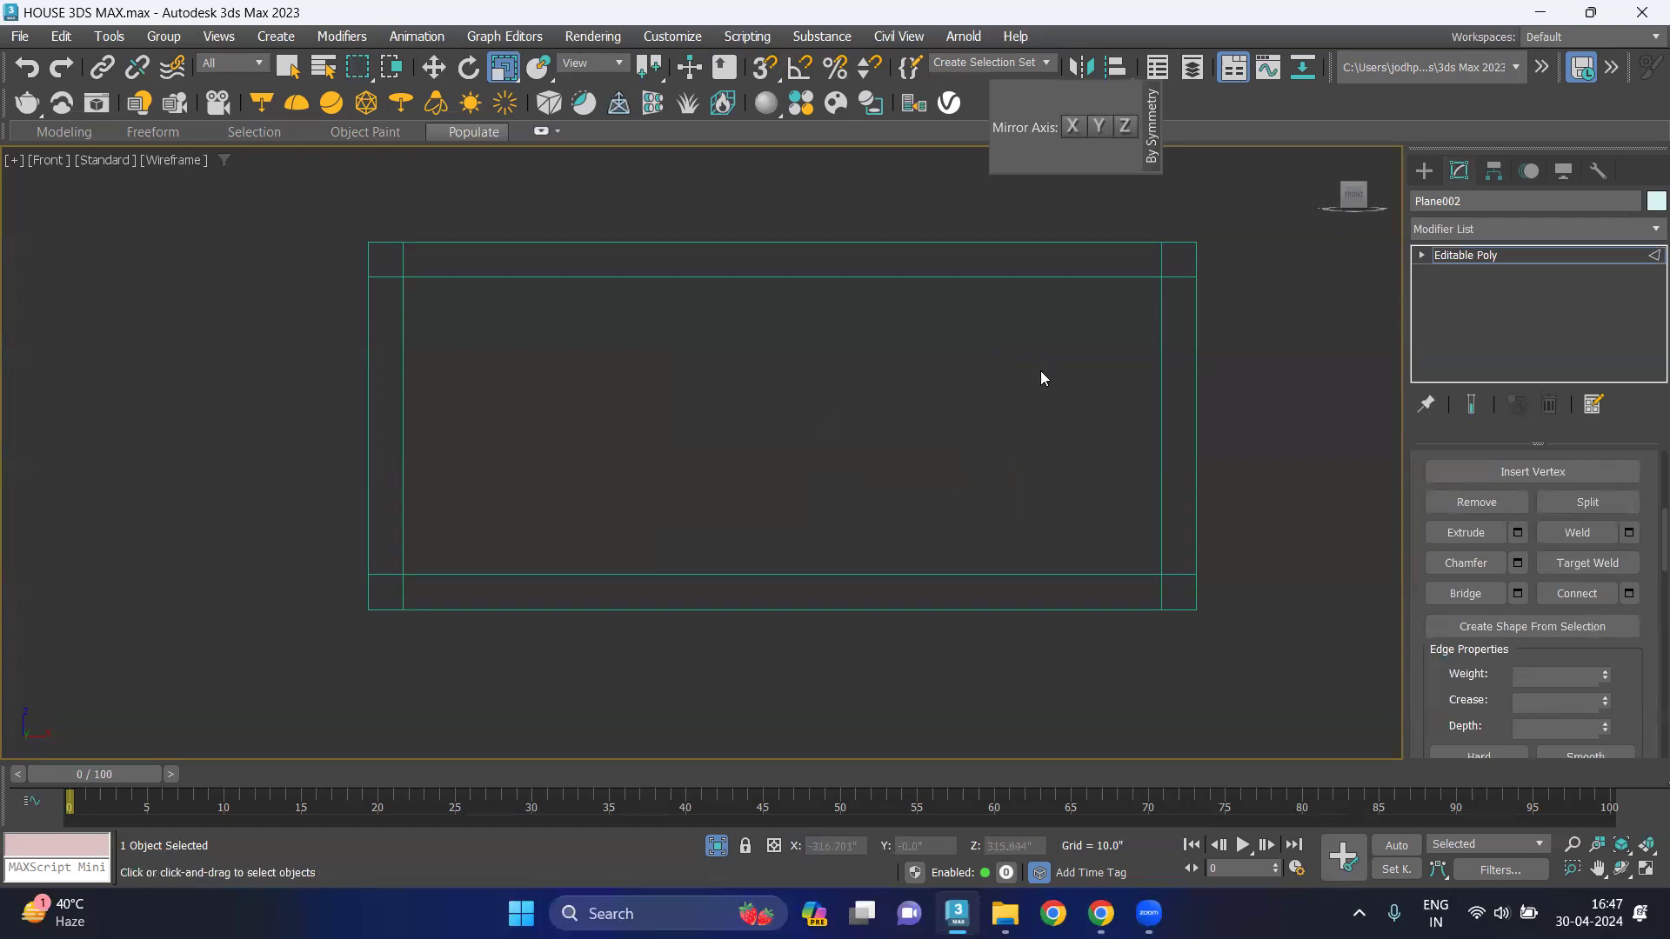
Exit Edge mode in the perspective view and select the frame spline Shape001.
key(p)
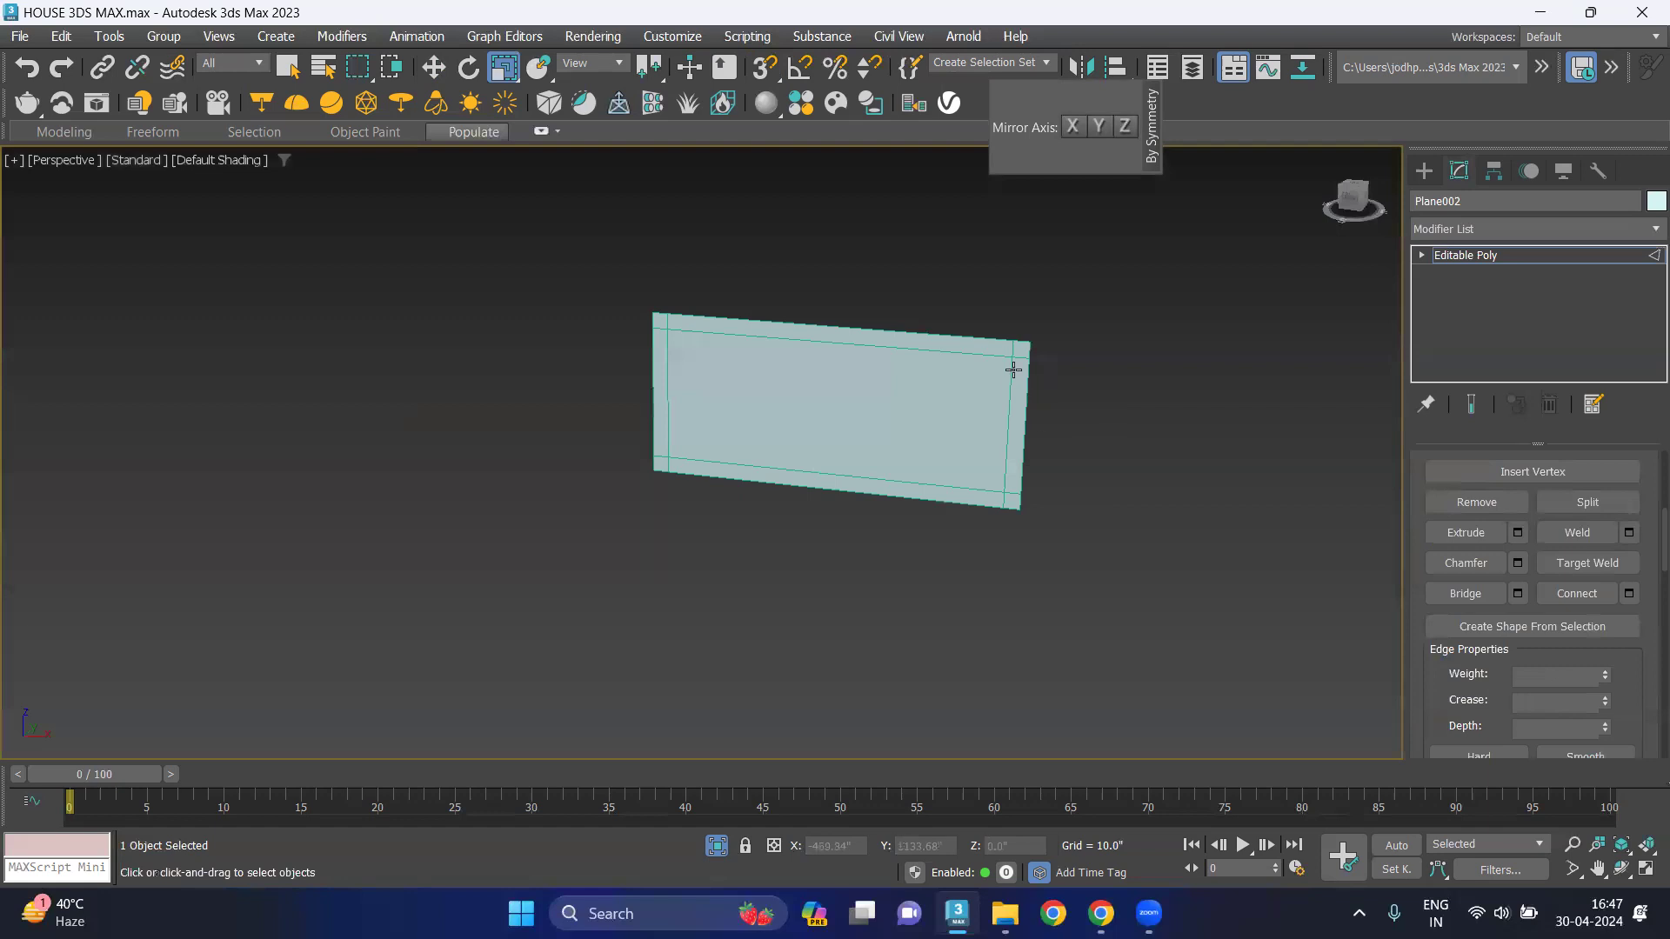
scroll(1014, 370, up, 3)
scroll(1649, 487, up, 2)
scroll(1649, 481, up, 2)
scroll(1635, 476, up, 2)
click(1483, 491)
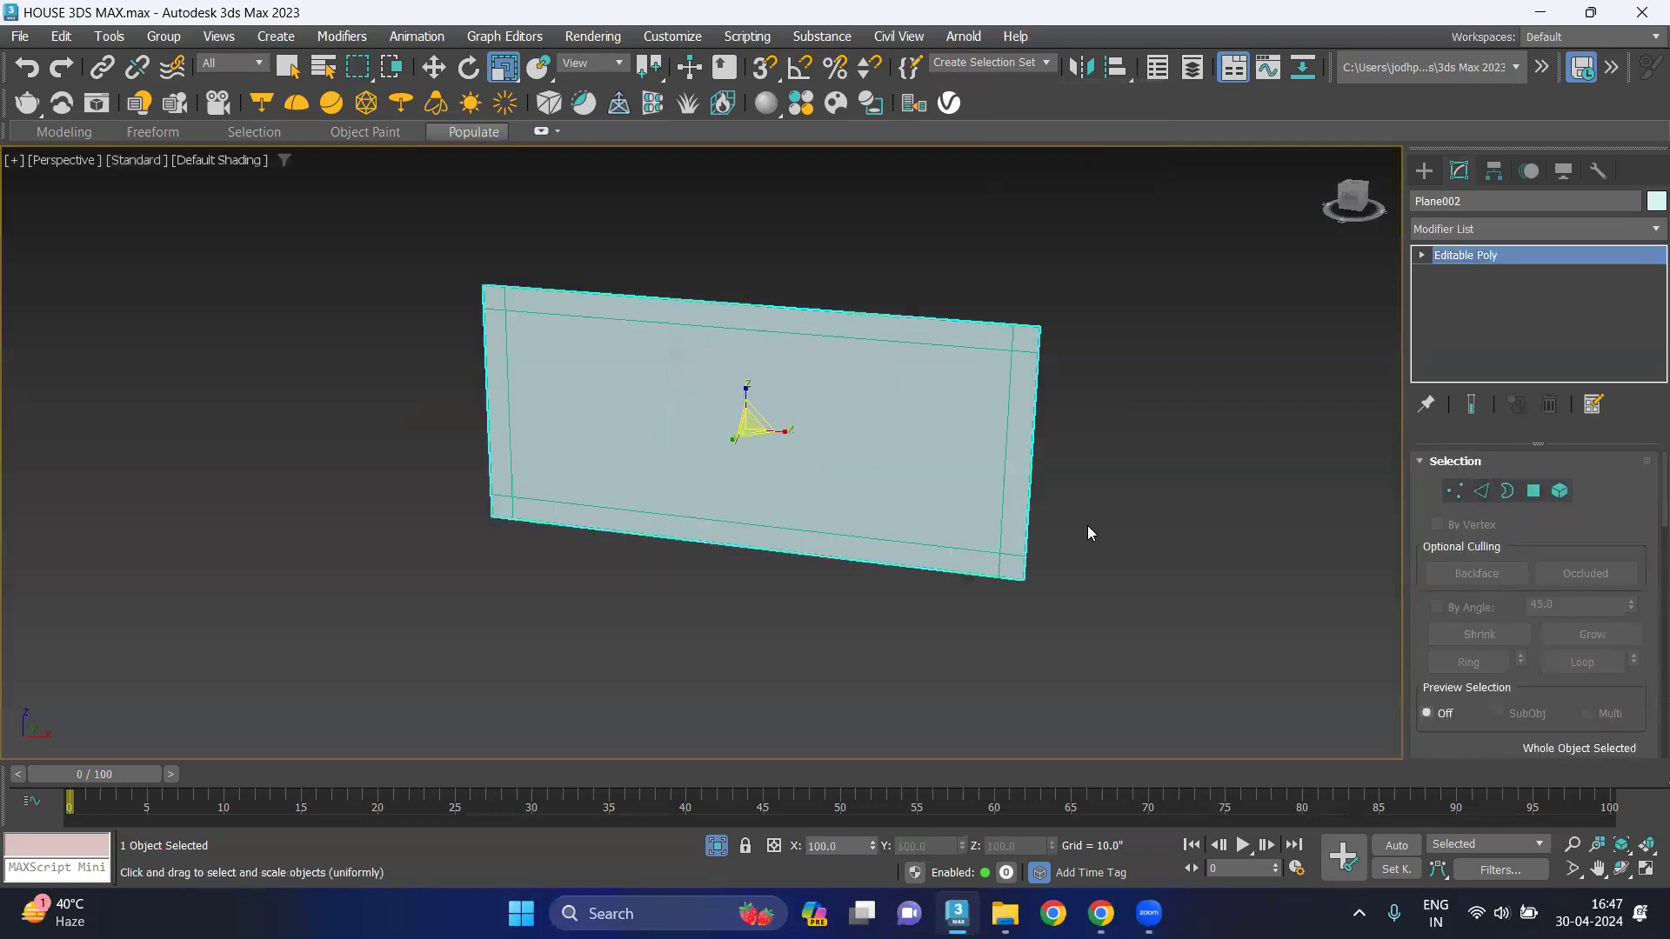
click(1010, 376)
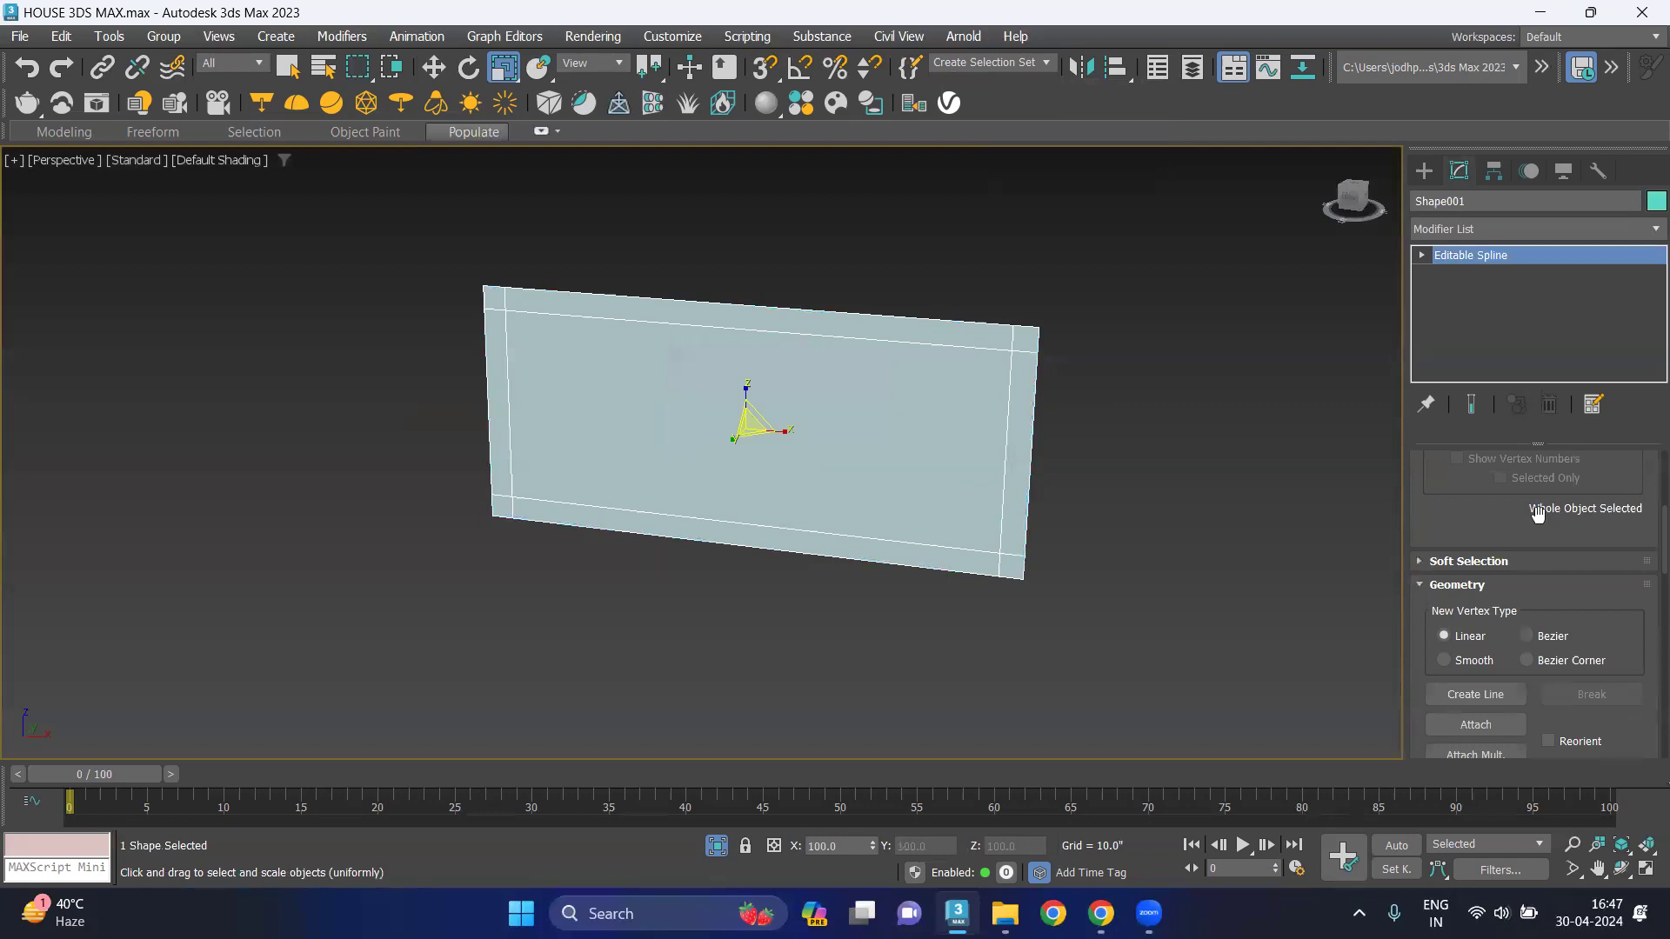
Enable Shape001's rendering in the viewport with a rectangular profile.
scroll(1538, 512, up, 2)
scroll(1610, 539, up, 2)
scroll(1645, 544, up, 2)
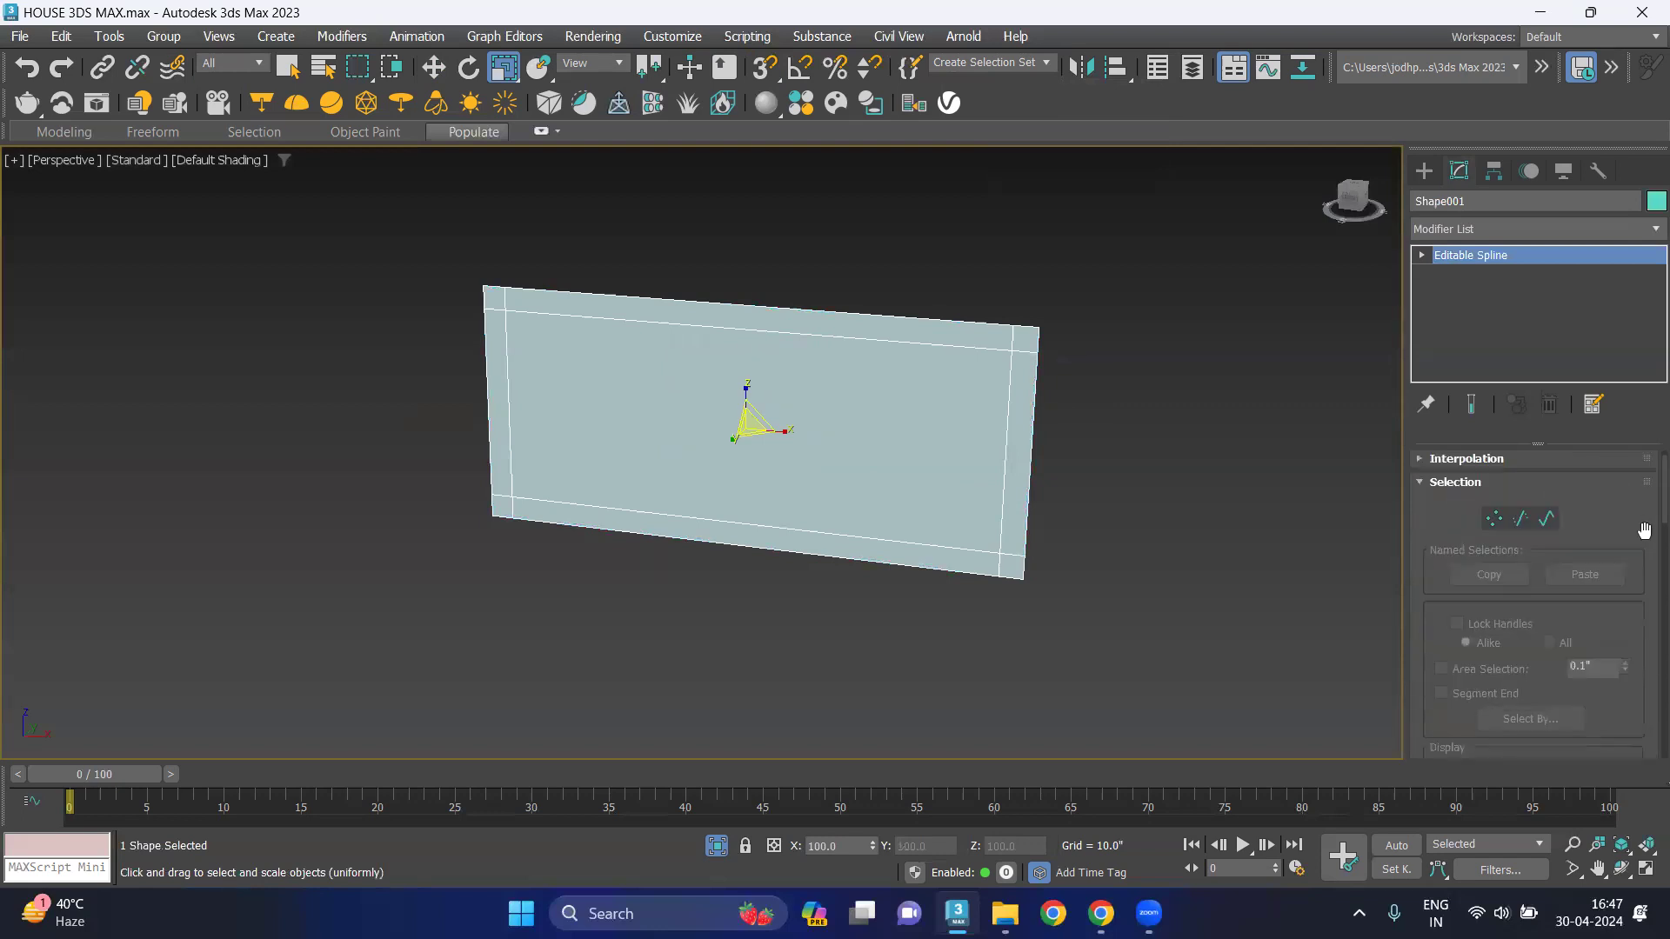
scroll(1645, 532, up, 1)
click(1423, 462)
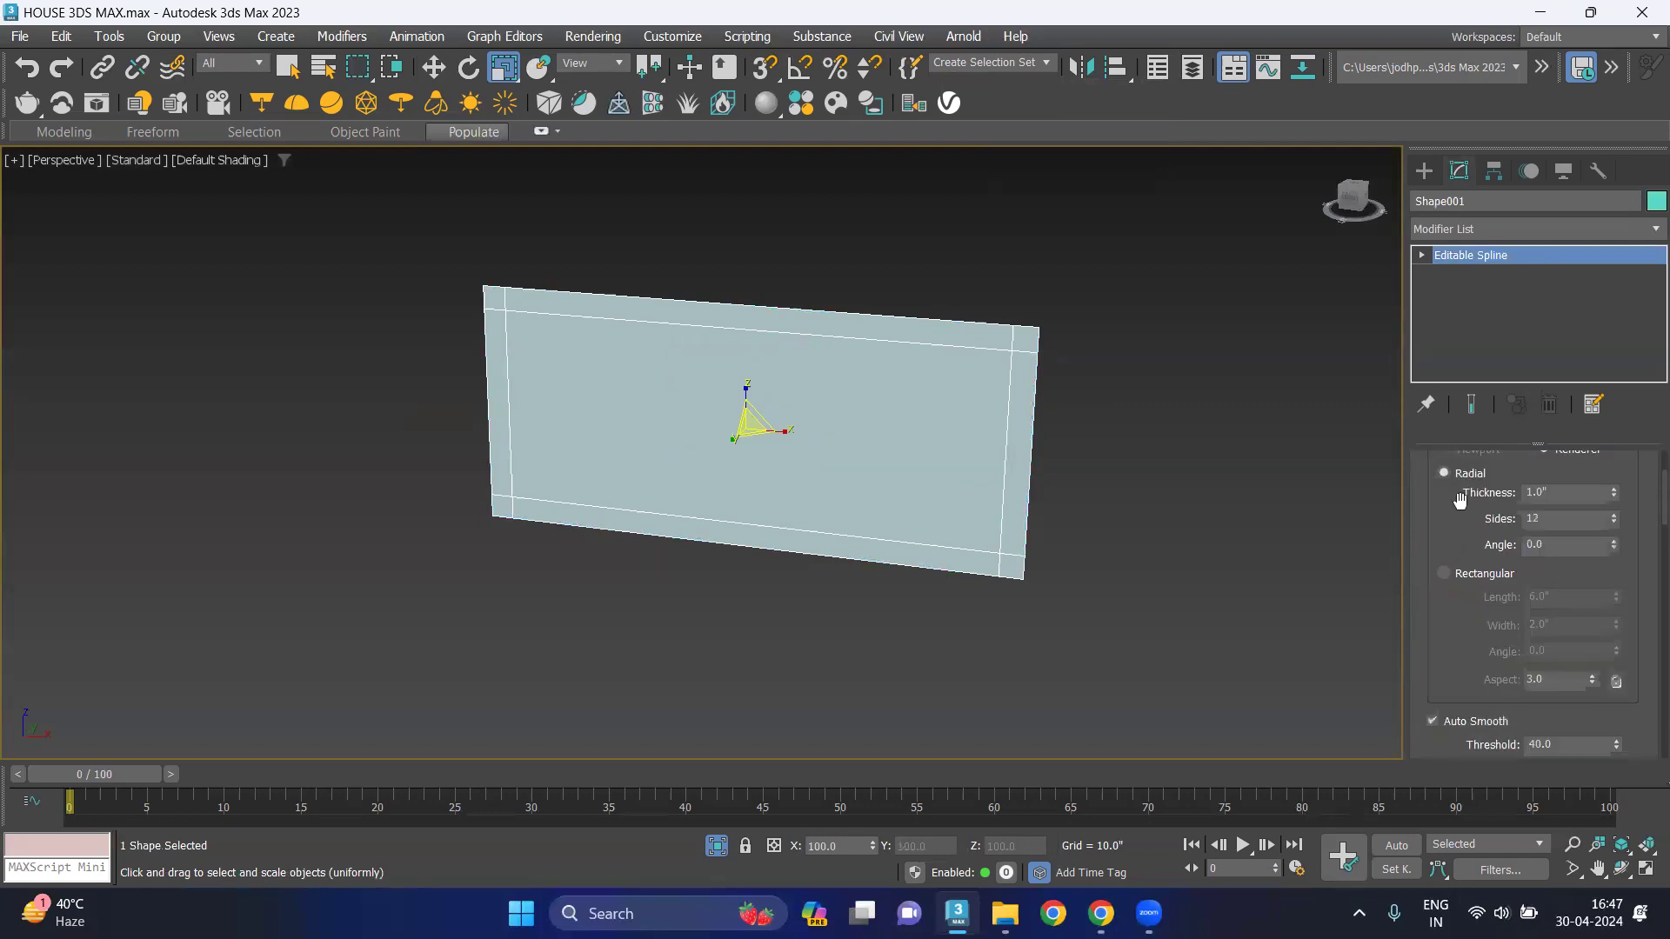
scroll(1462, 513, up, 2)
scroll(1444, 495, up, 2)
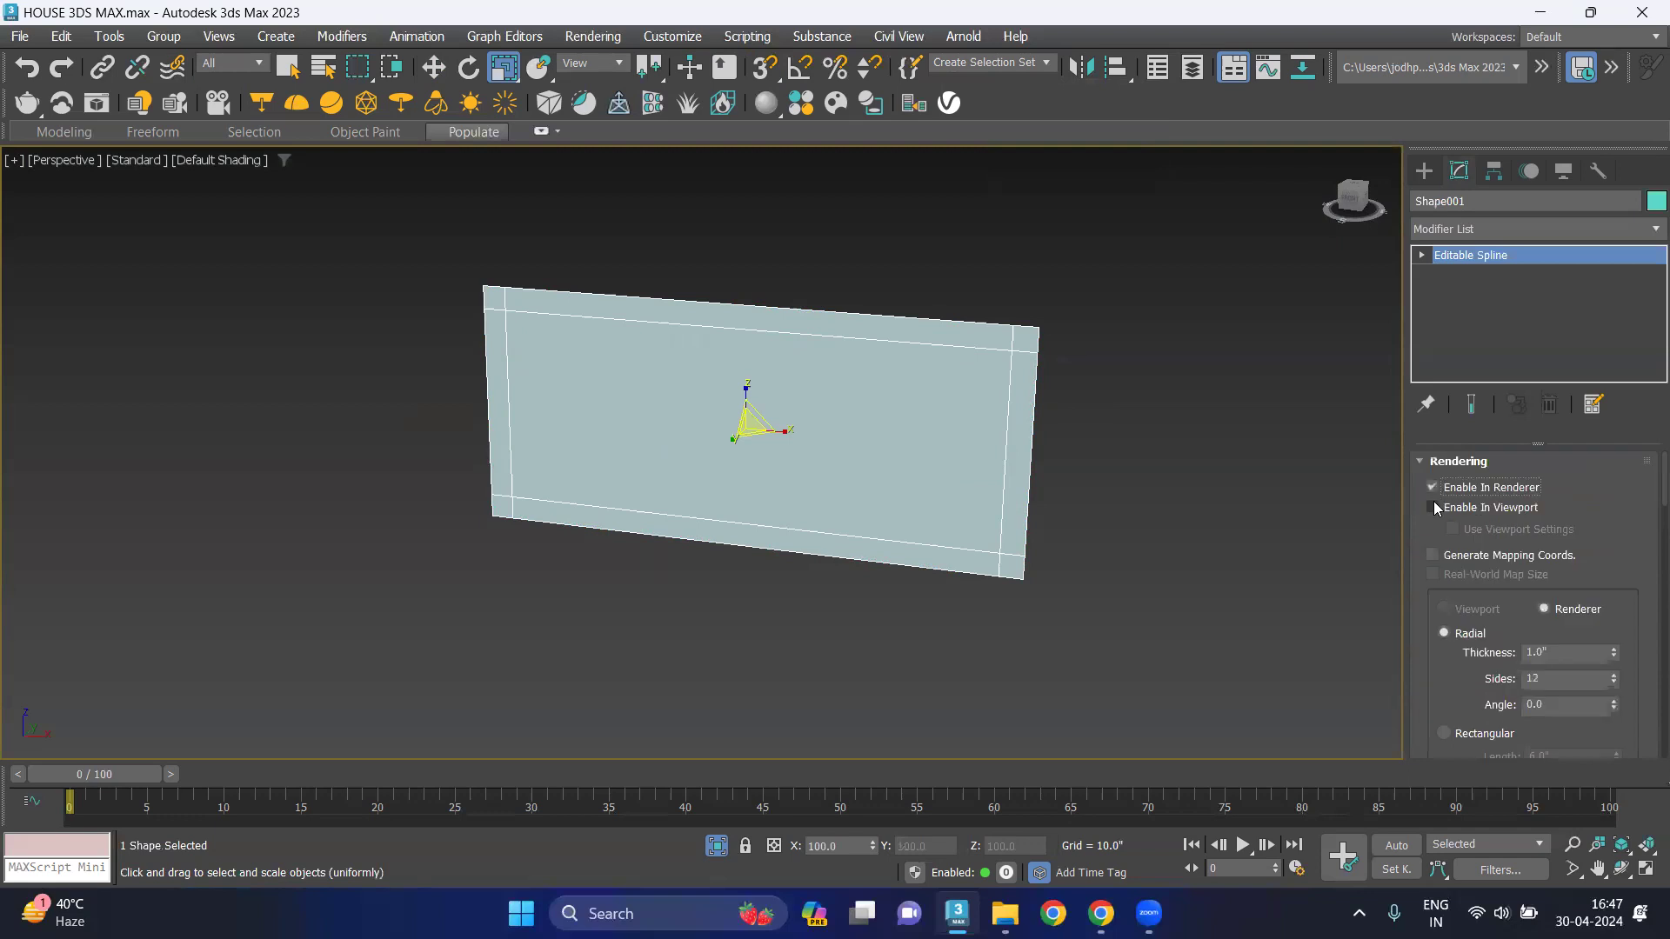
click(1434, 507)
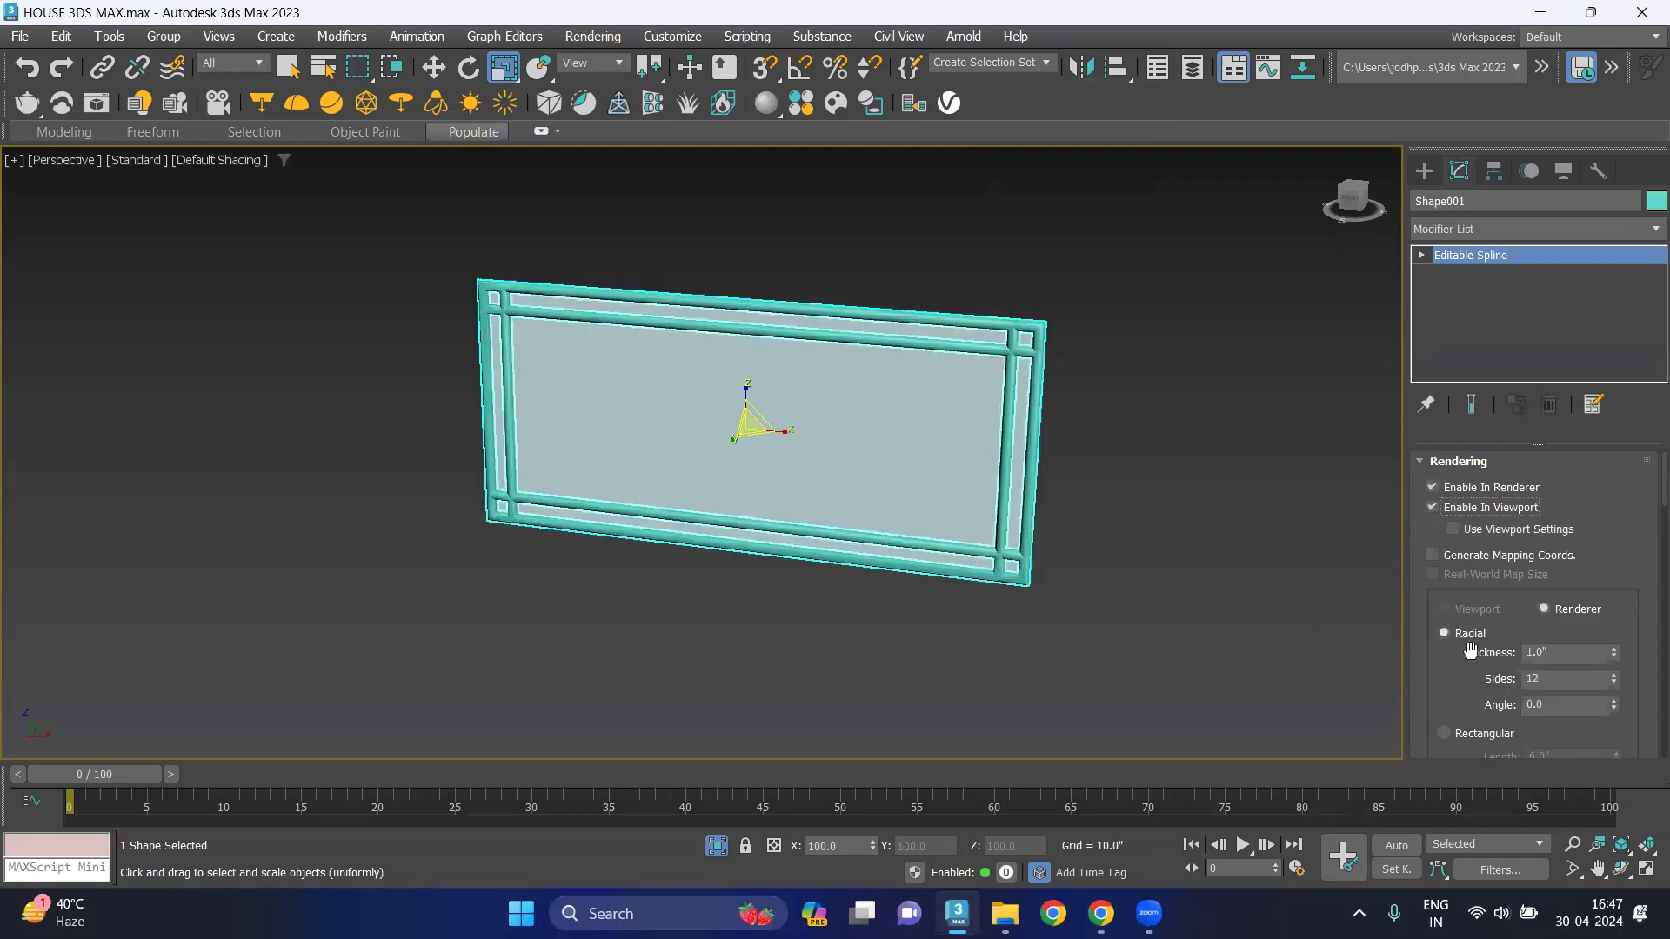
scroll(1470, 651, down, 1)
click(1445, 676)
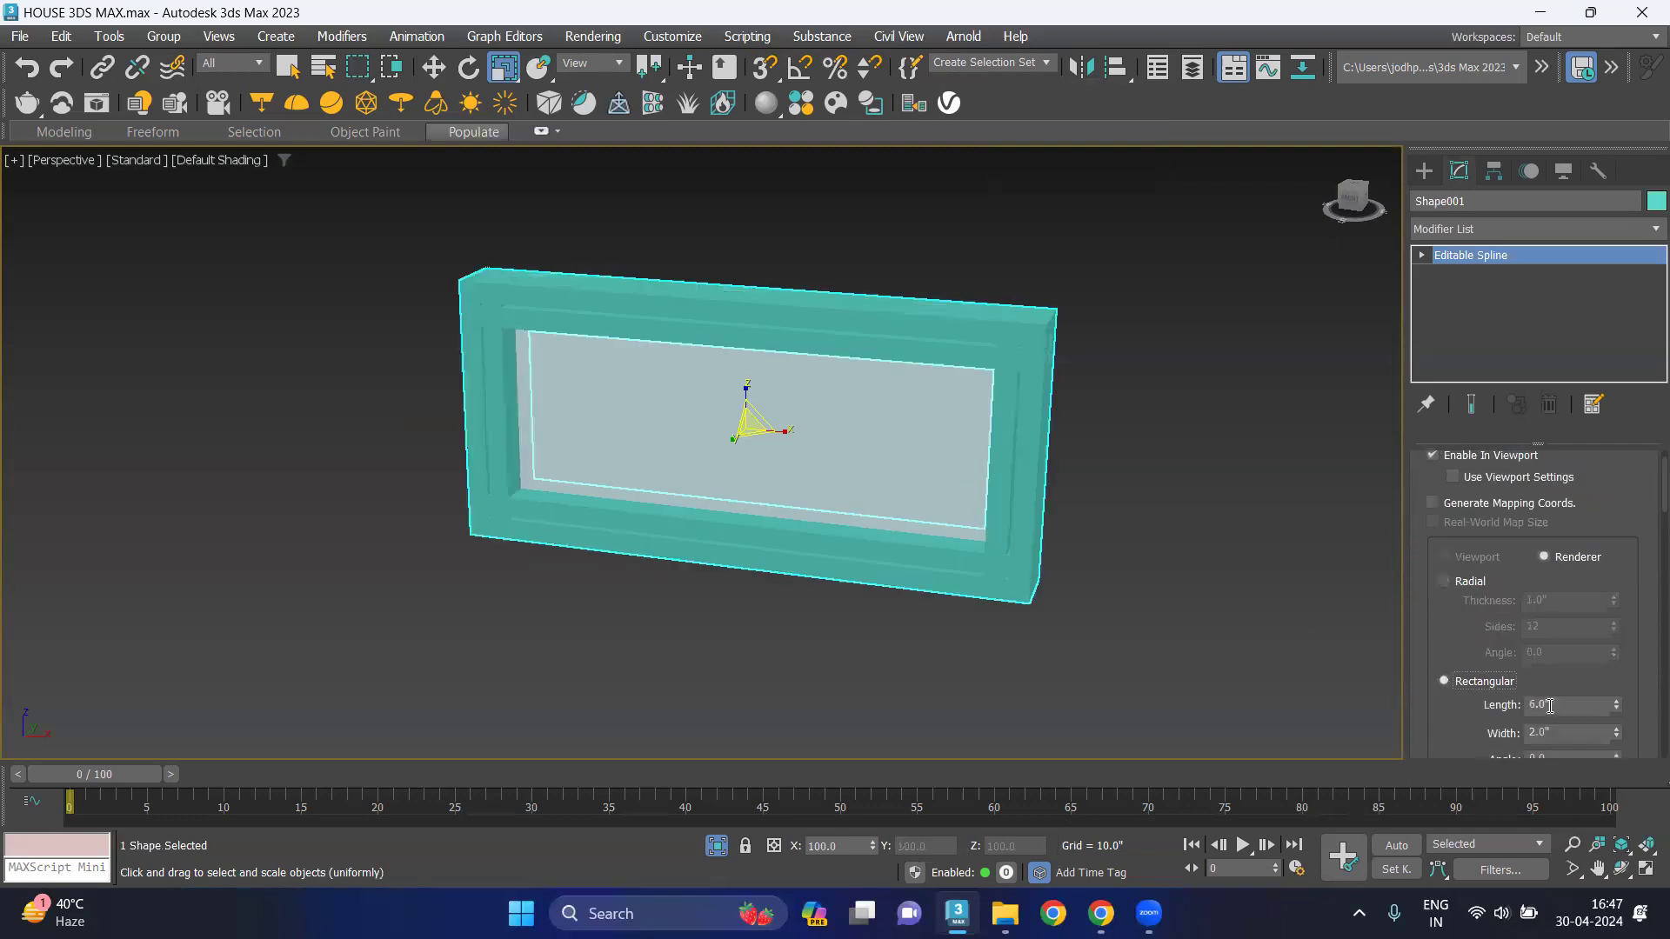
Set the rectangular profile to Length 1.38" and Width 0.76", then check it in Top view.
scroll(1596, 674, down, 1)
mouse_move(1619, 658)
mouse_down()
mouse_move(1622, 751)
mouse_move(1619, 722)
mouse_up()
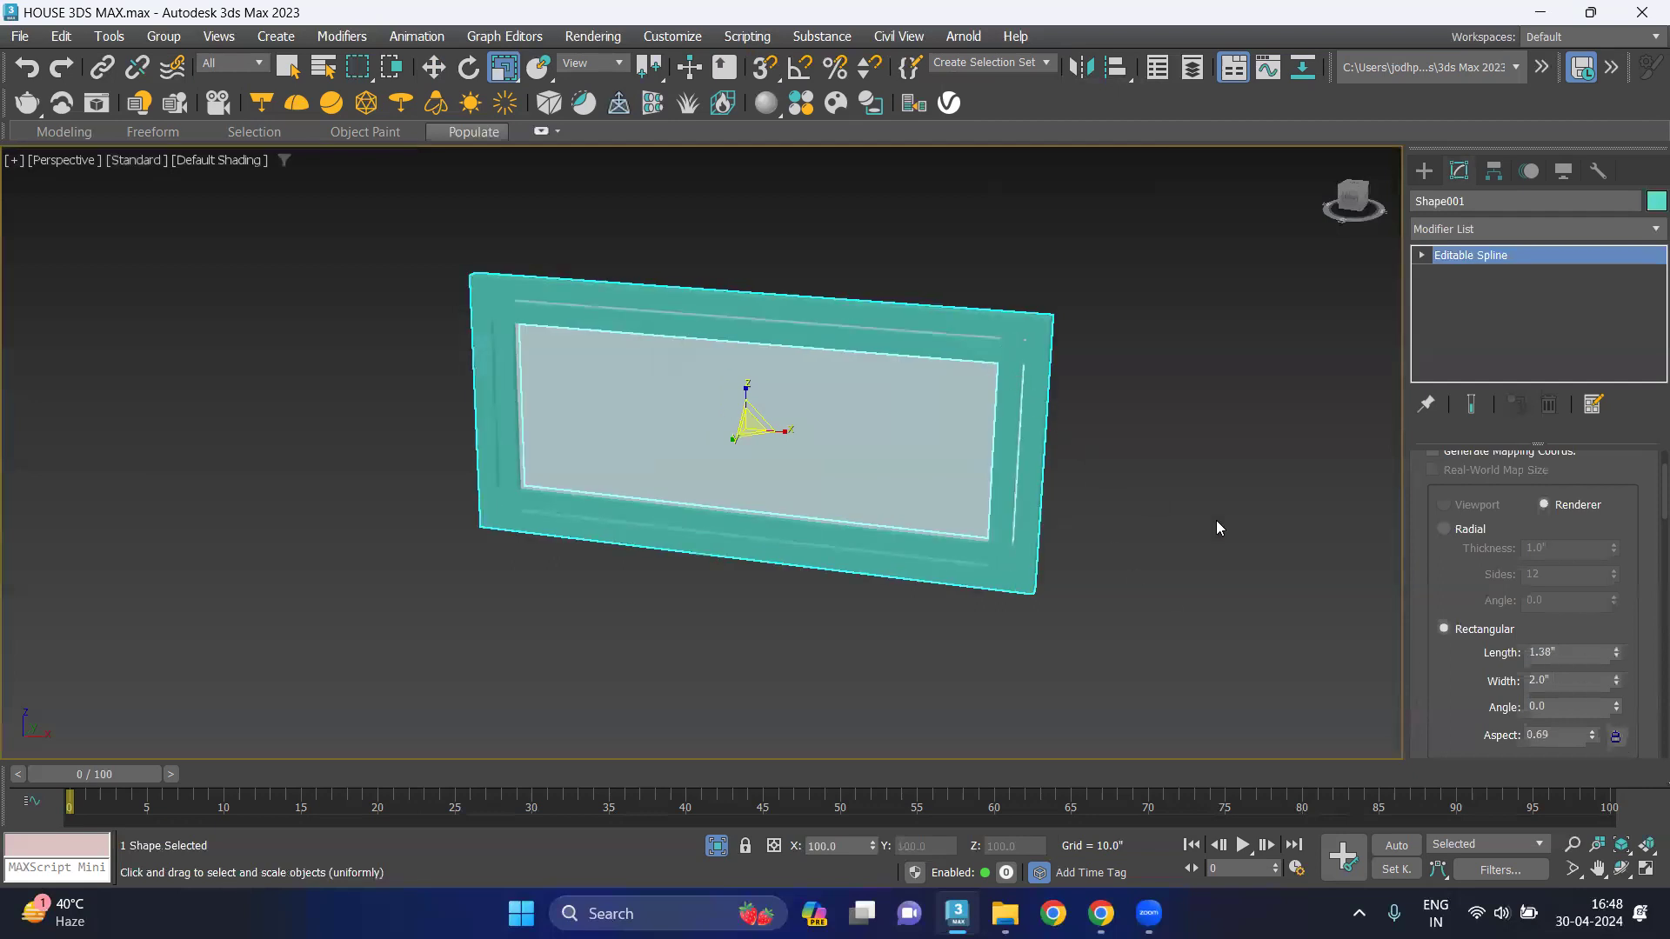
drag(1615, 684, 1622, 731)
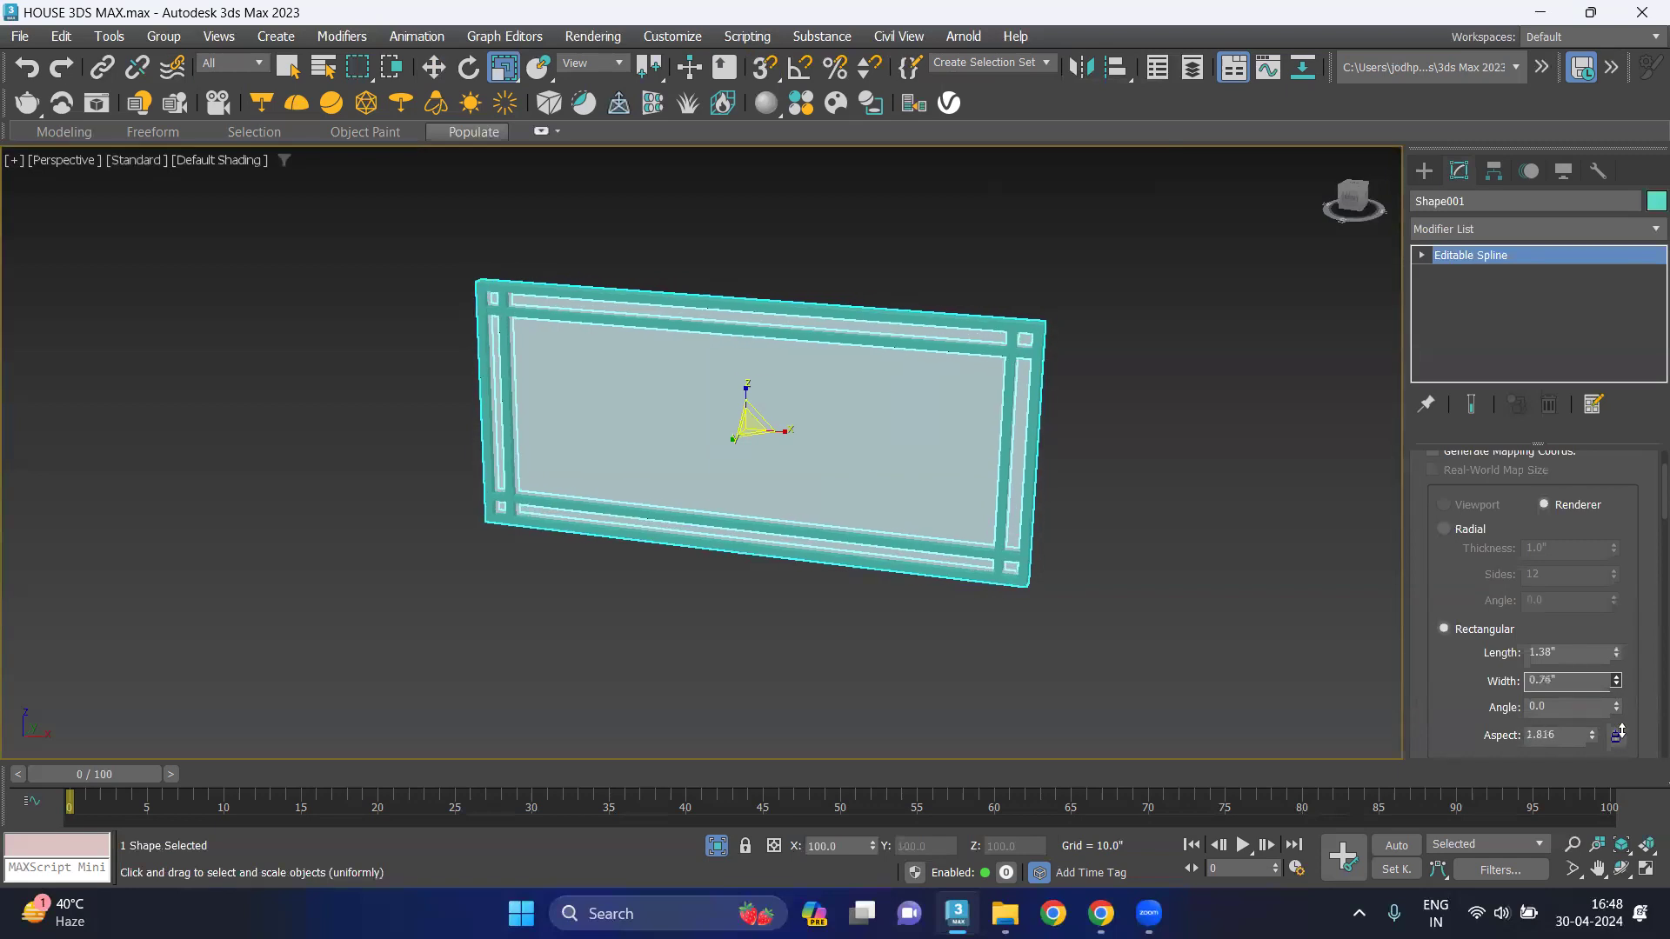
click(1037, 517)
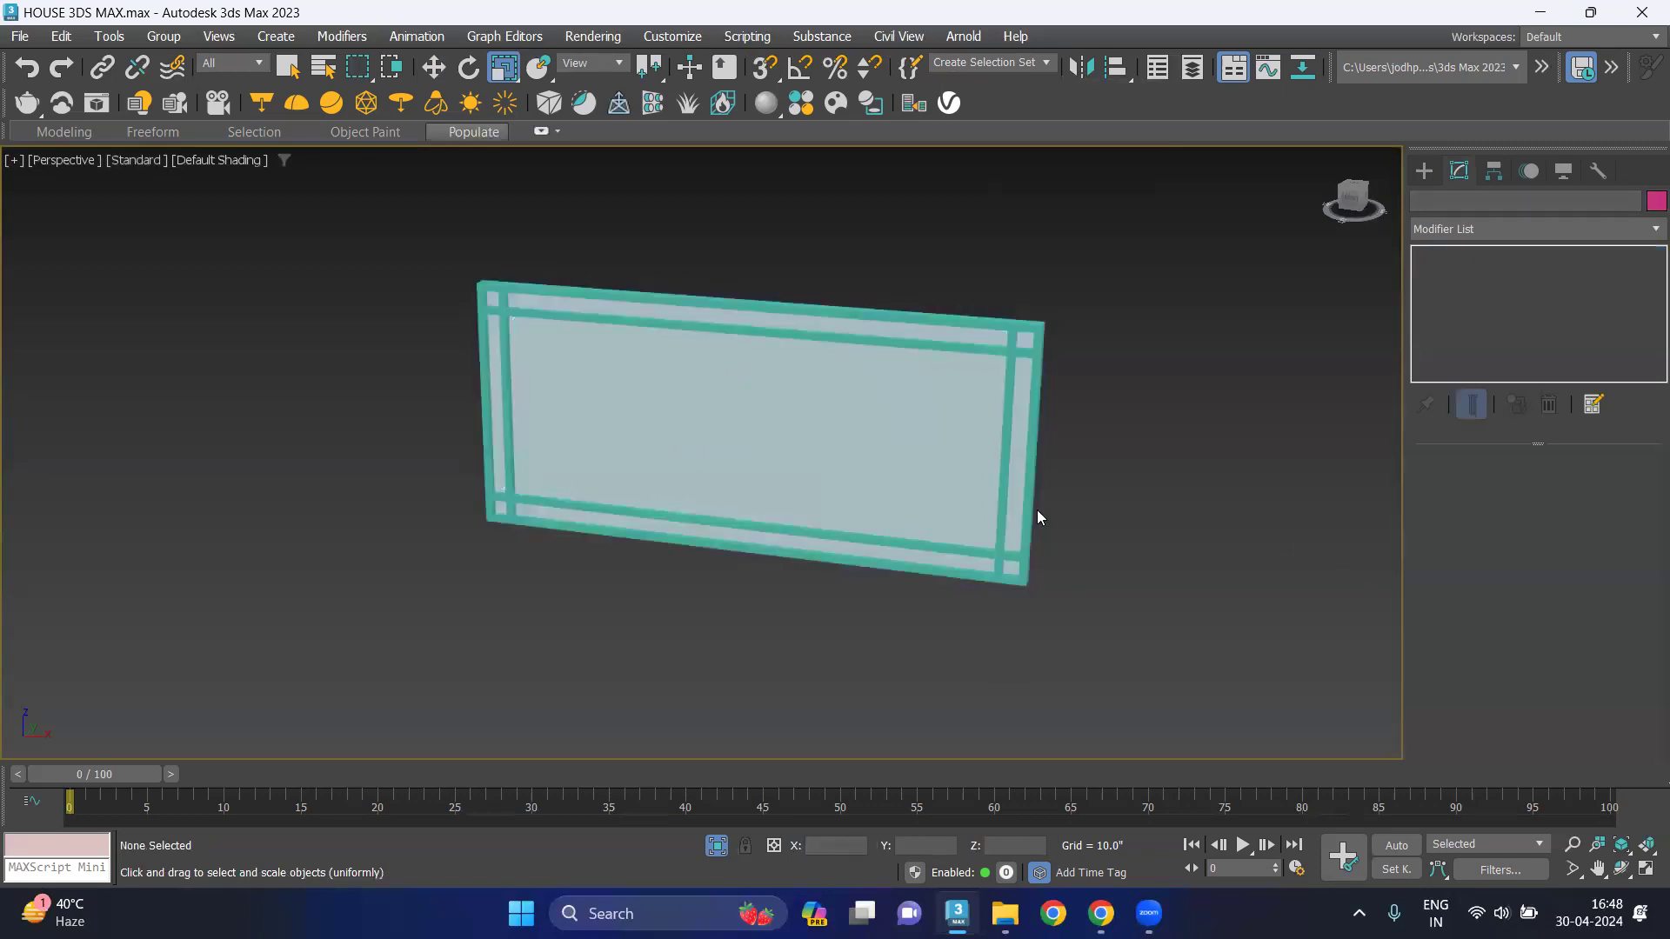
click(850, 460)
key(t)
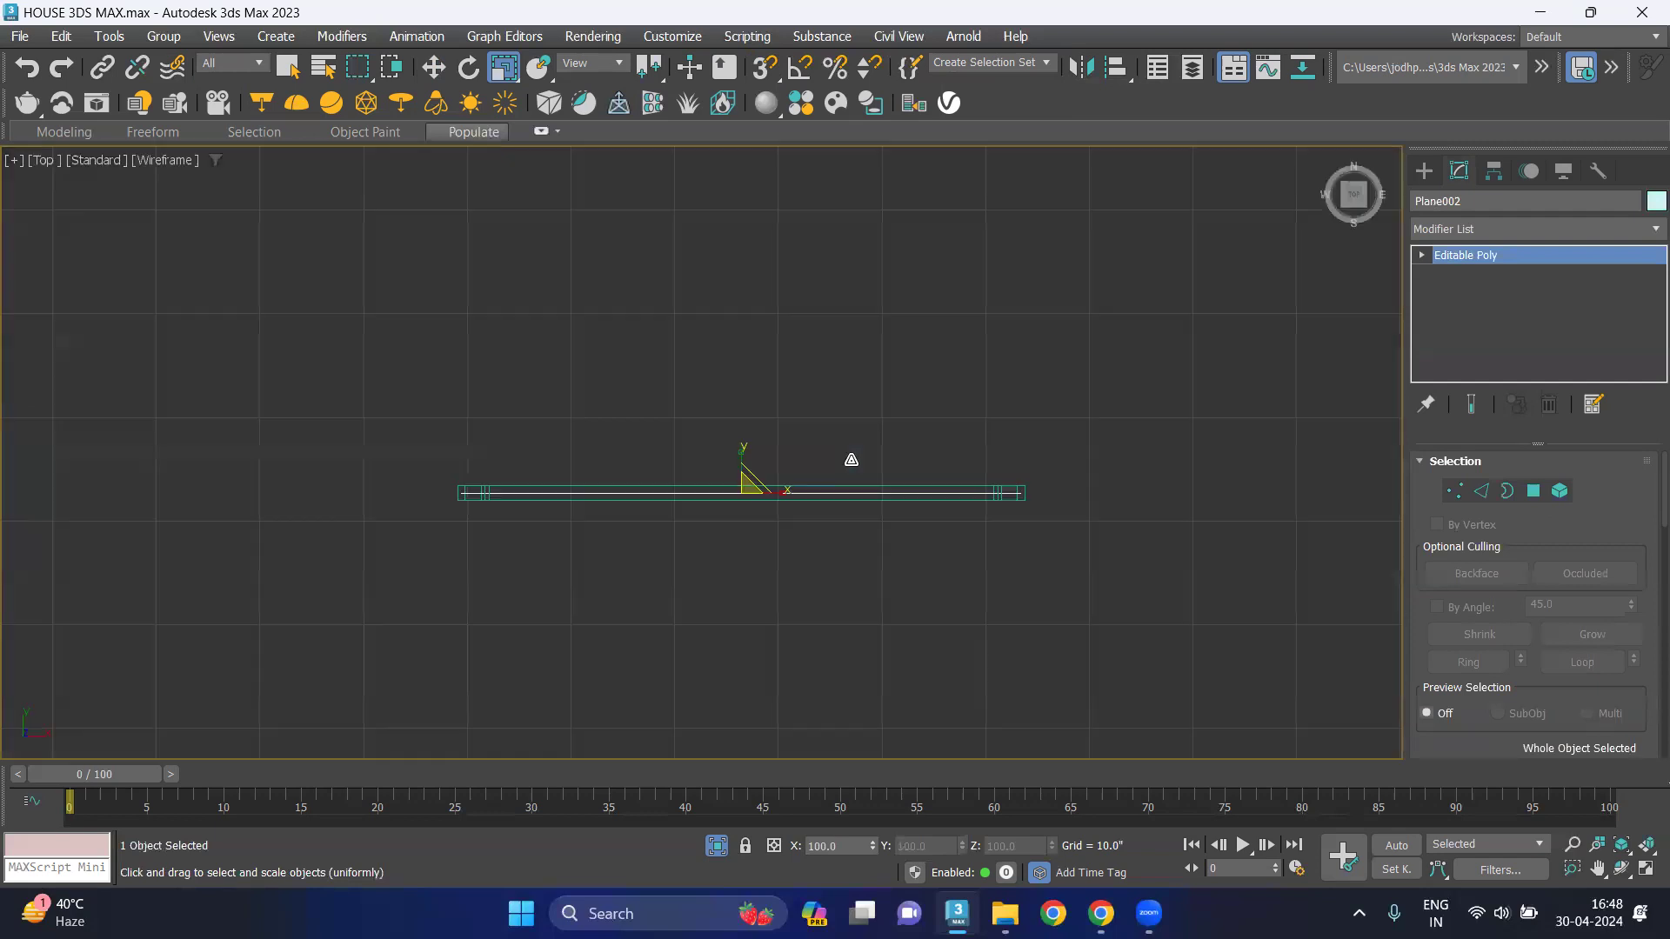
scroll(772, 522, up, 4)
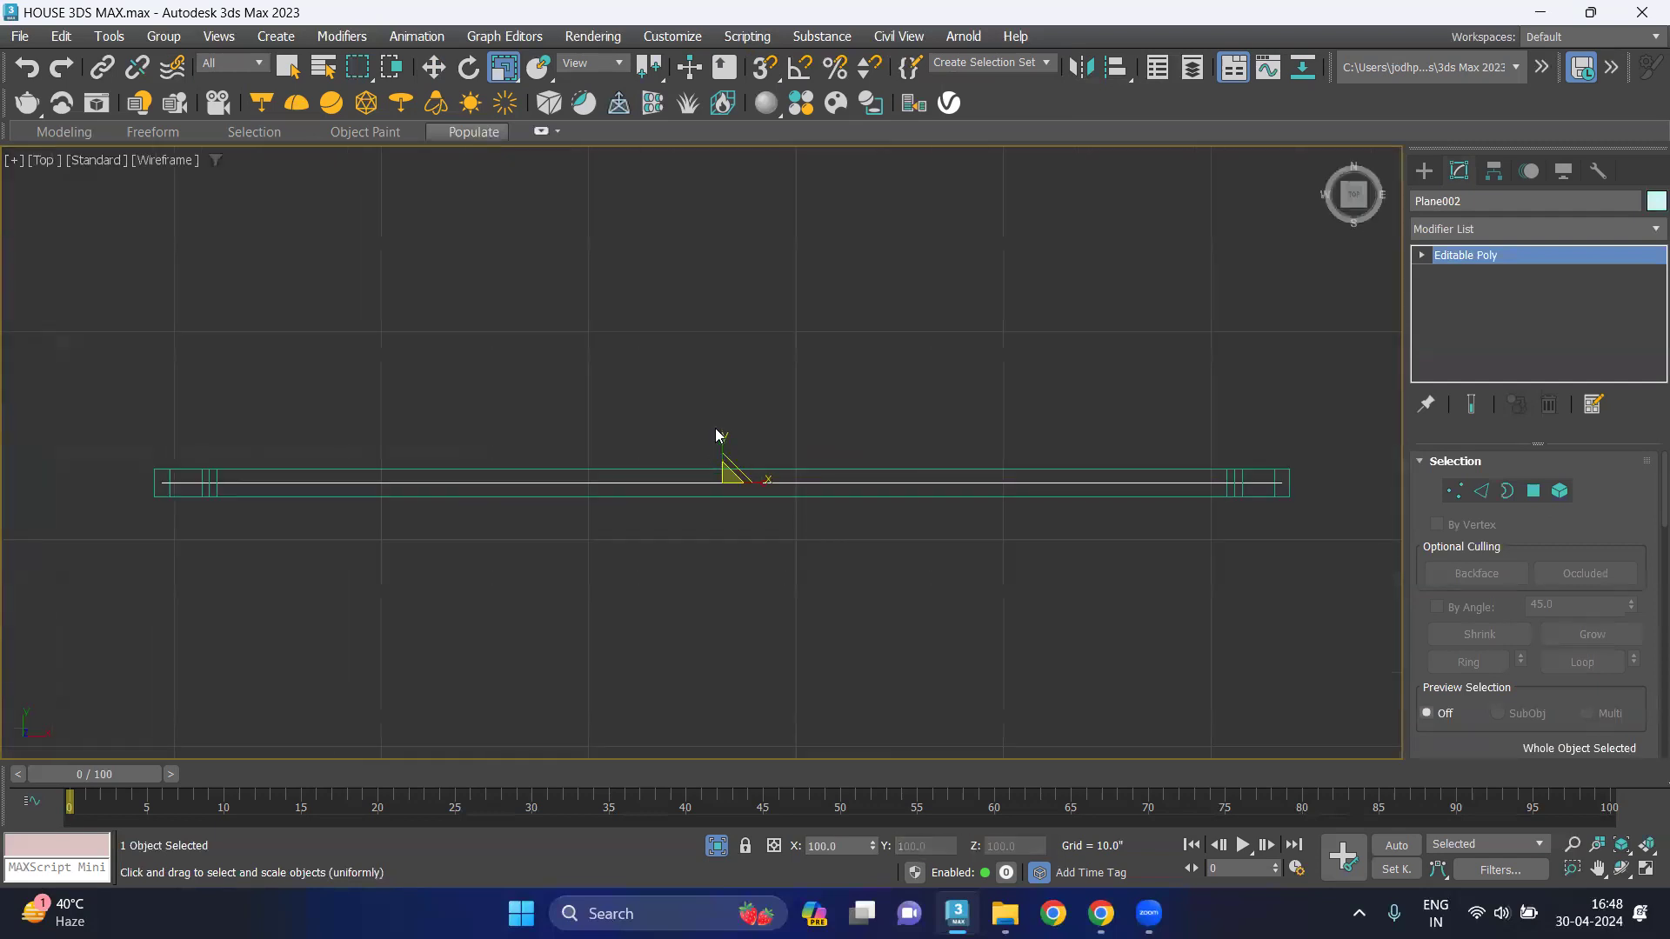
click(849, 430)
Unhide all the house geometry and return to the Perspective view.
scroll(817, 395, down, 2)
scroll(812, 384, down, 3)
right_click(1083, 398)
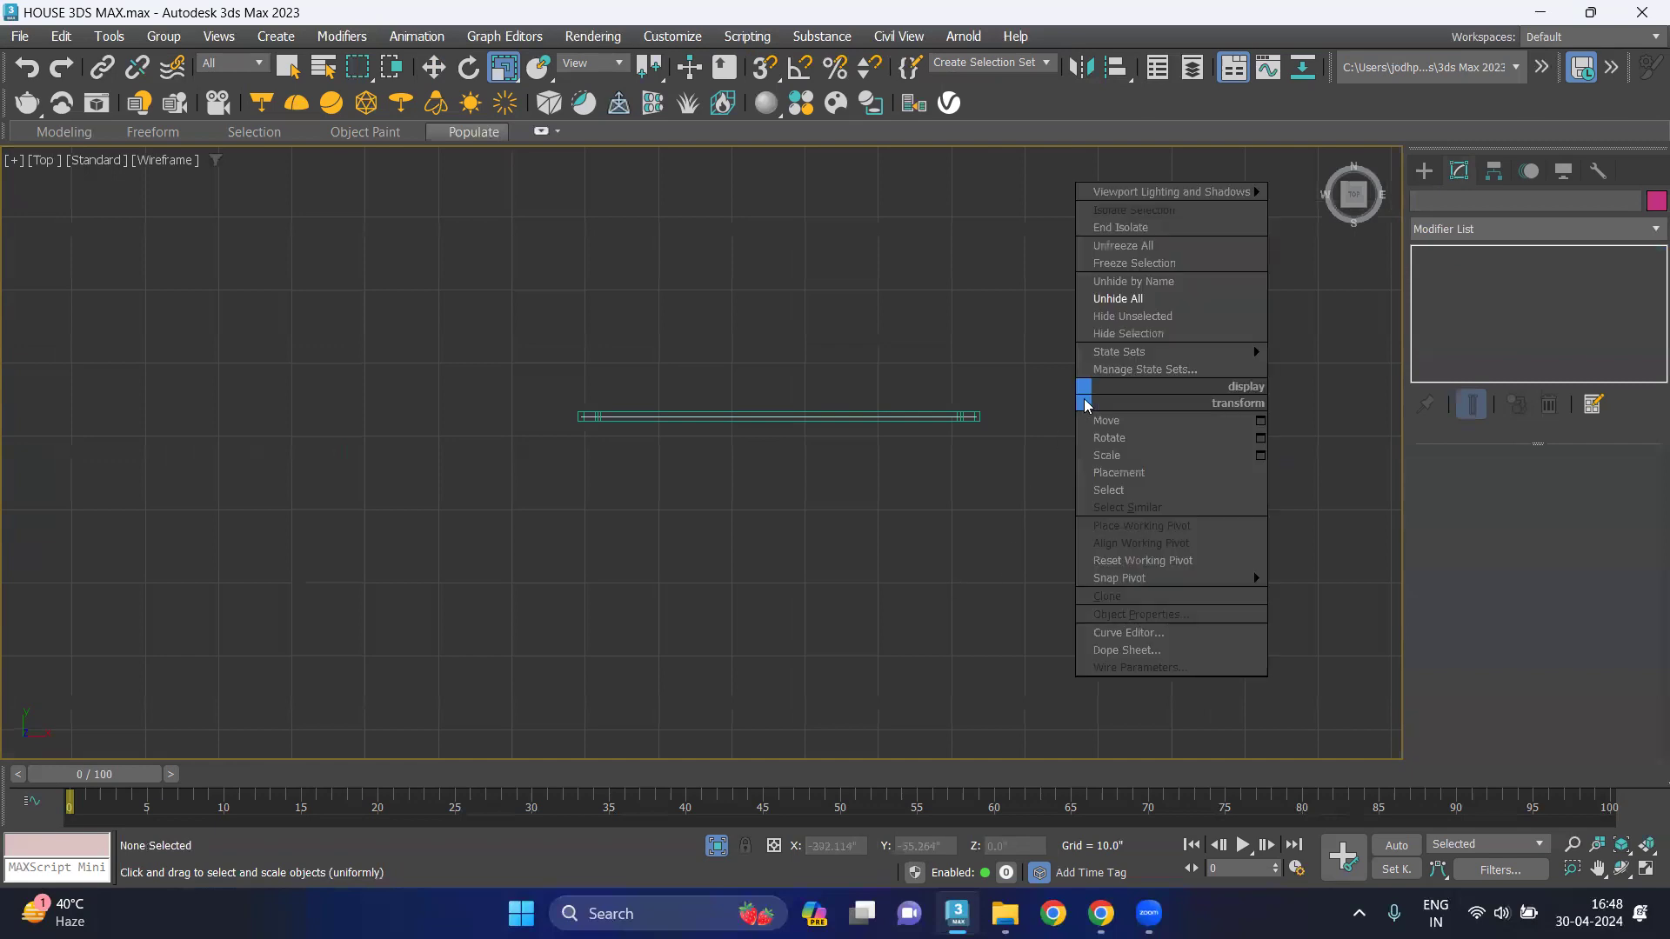
click(1113, 300)
key(p)
Orbit and zoom around the house to inspect the framed window in the upper wall.
alt+middle_drag(881, 572, 388, 470)
mouse_move(327, 553)
alt+middle_down()
mouse_move(337, 515)
mouse_move(321, 494)
mouse_move(300, 513)
mouse_move(739, 455)
alt+middle_up()
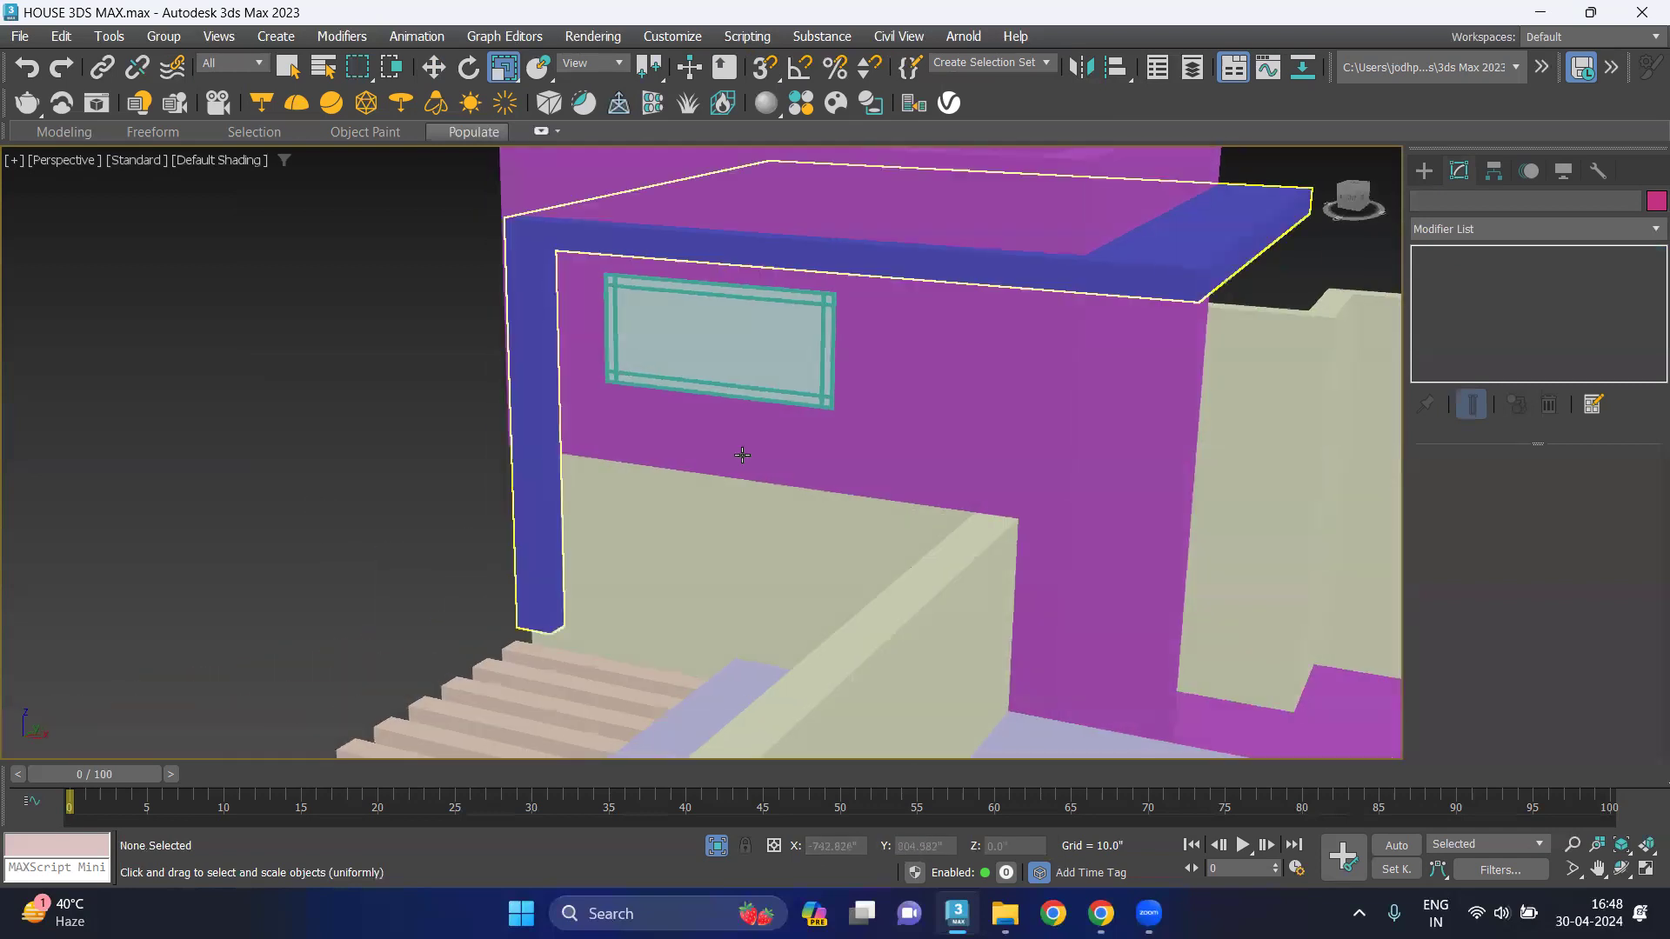
scroll(727, 291, up, 3)
scroll(753, 246, up, 2)
mouse_move(638, 281)
alt+middle_down()
mouse_move(615, 351)
mouse_move(461, 209)
alt+middle_up()
scroll(461, 210, up, 3)
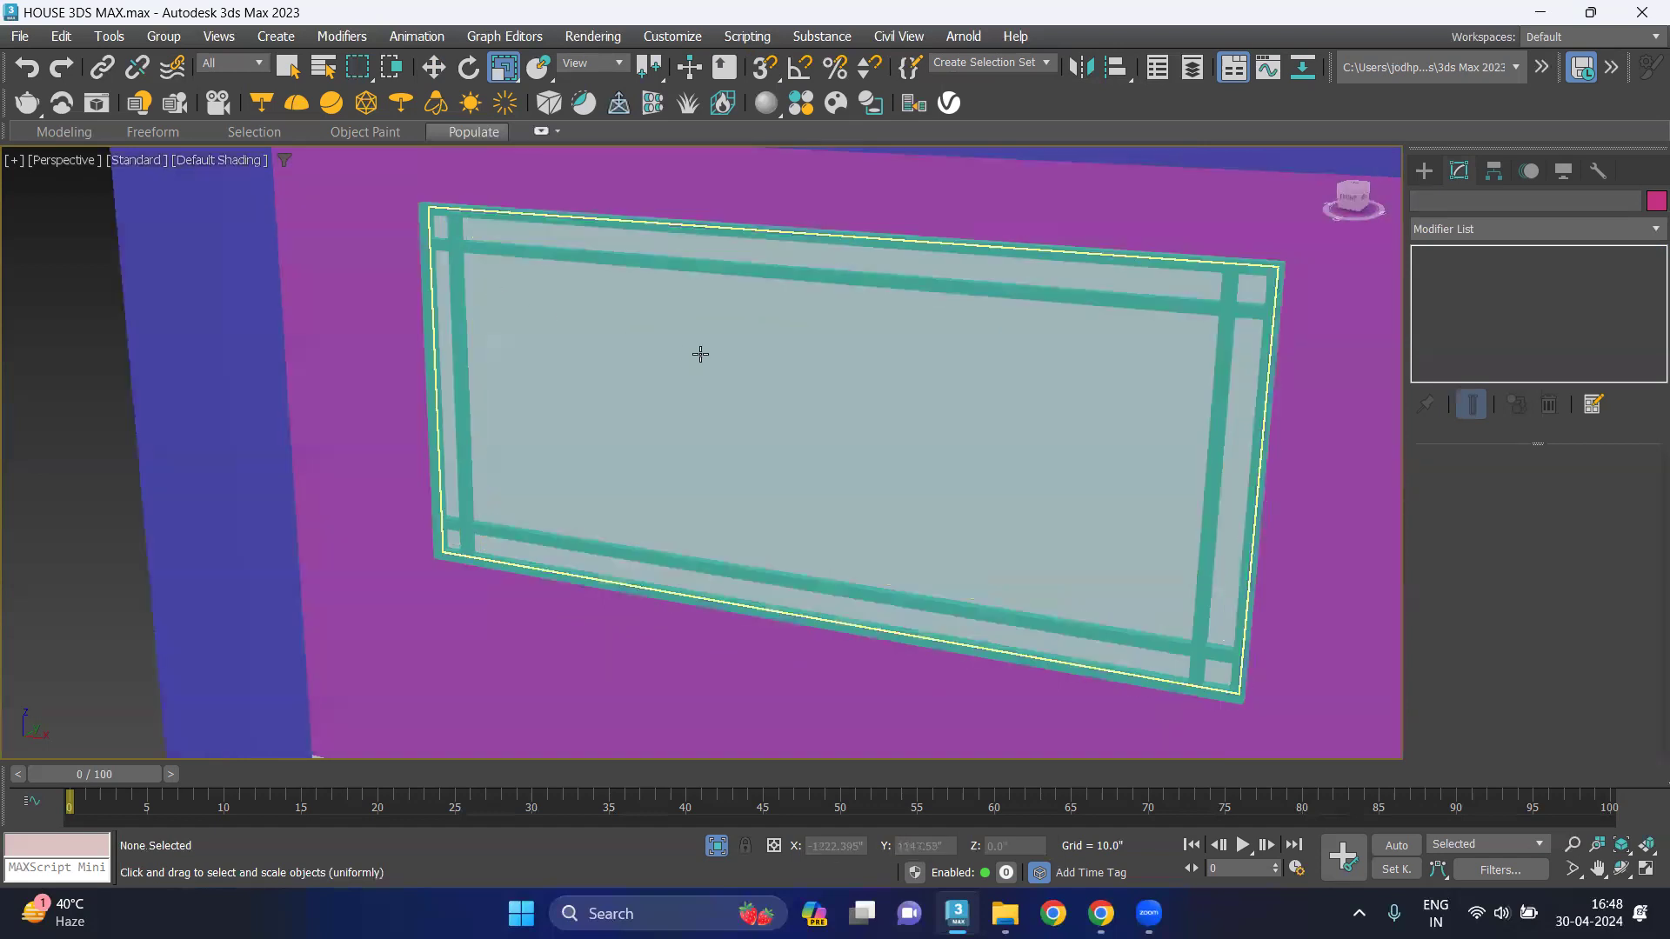
alt+middle_drag(1138, 280, 1121, 277)
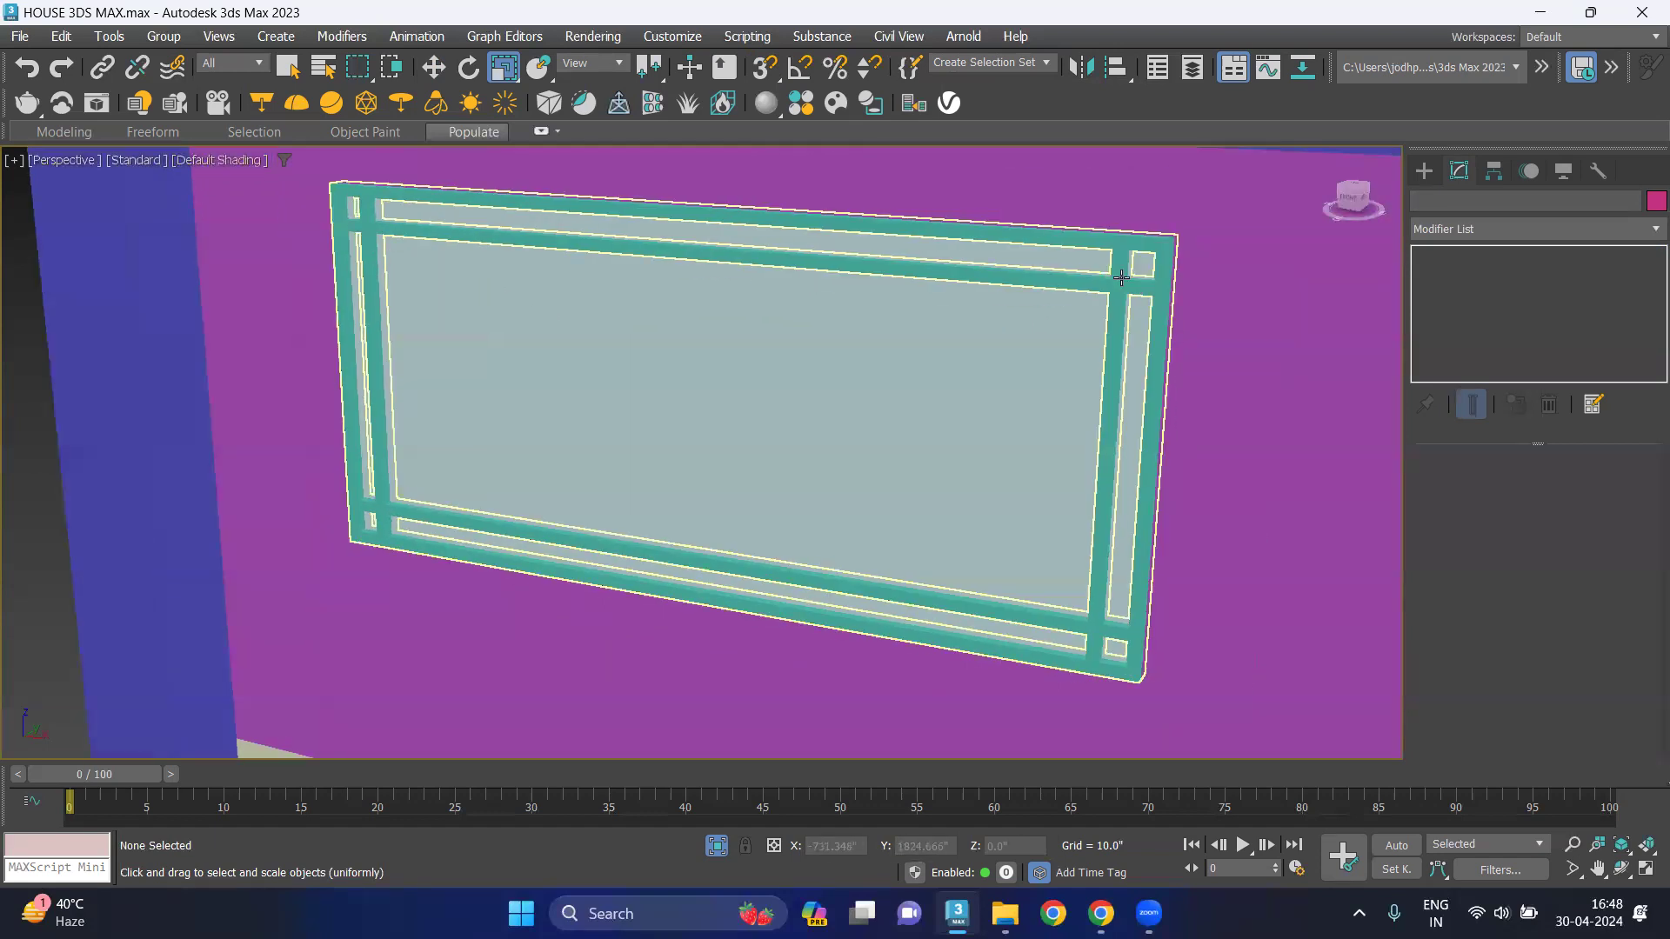
scroll(992, 382, down, 3)
scroll(852, 437, down, 2)
alt+middle_drag(852, 436, 850, 410)
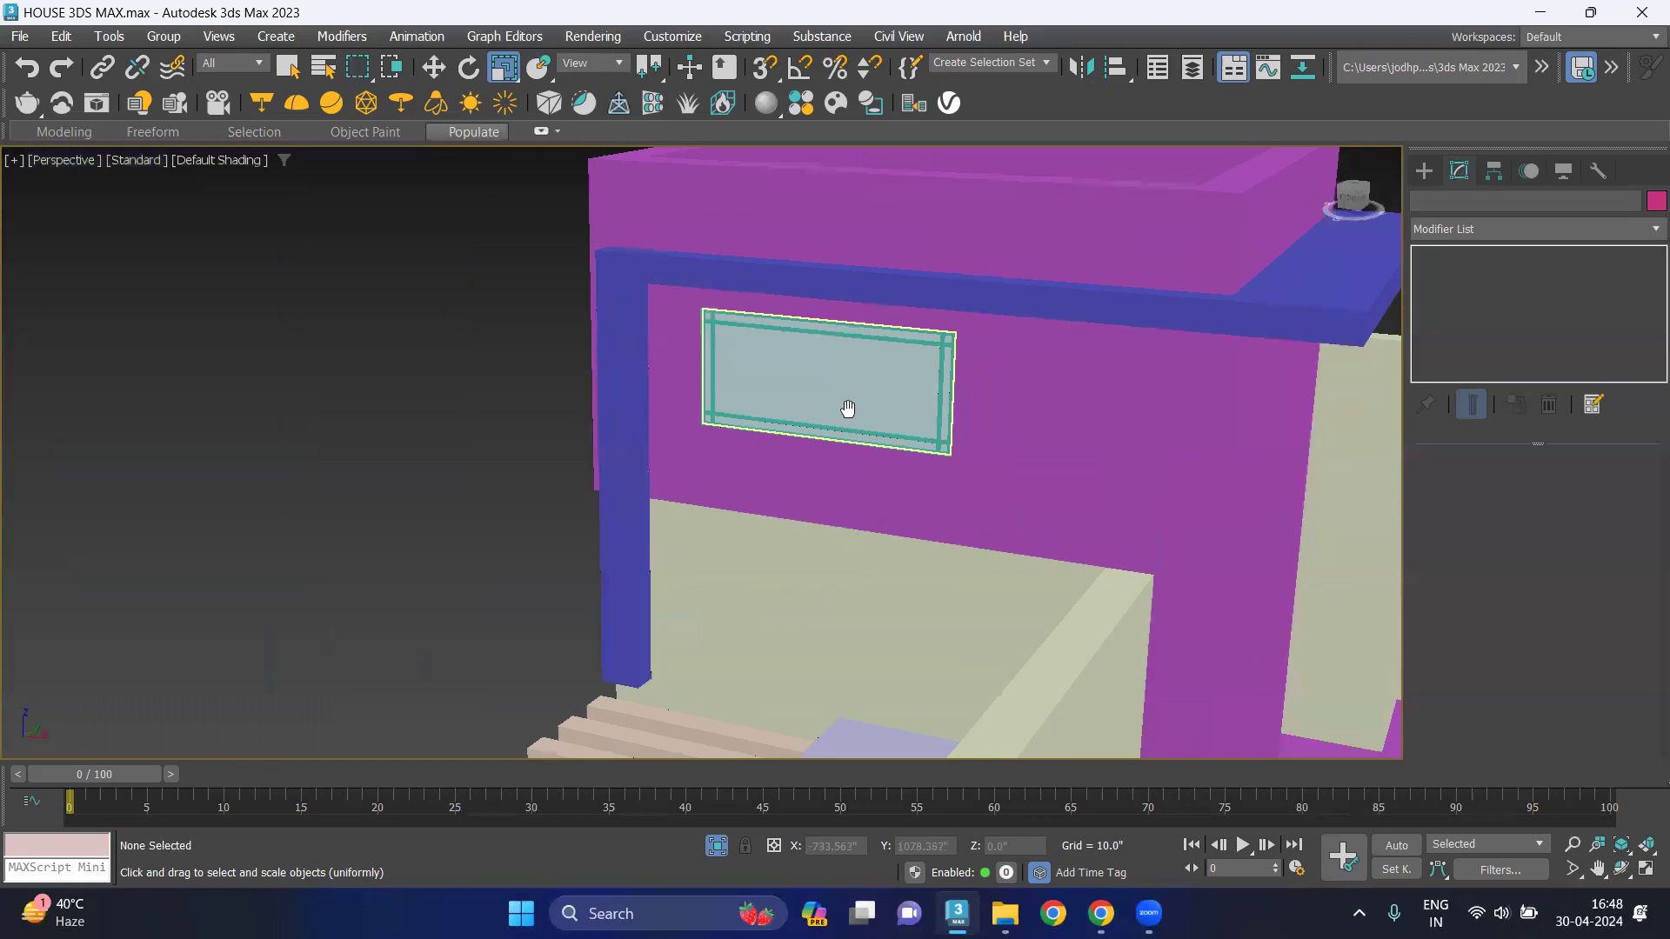
scroll(372, 416, down, 2)
scroll(366, 402, down, 4)
scroll(362, 432, down, 2)
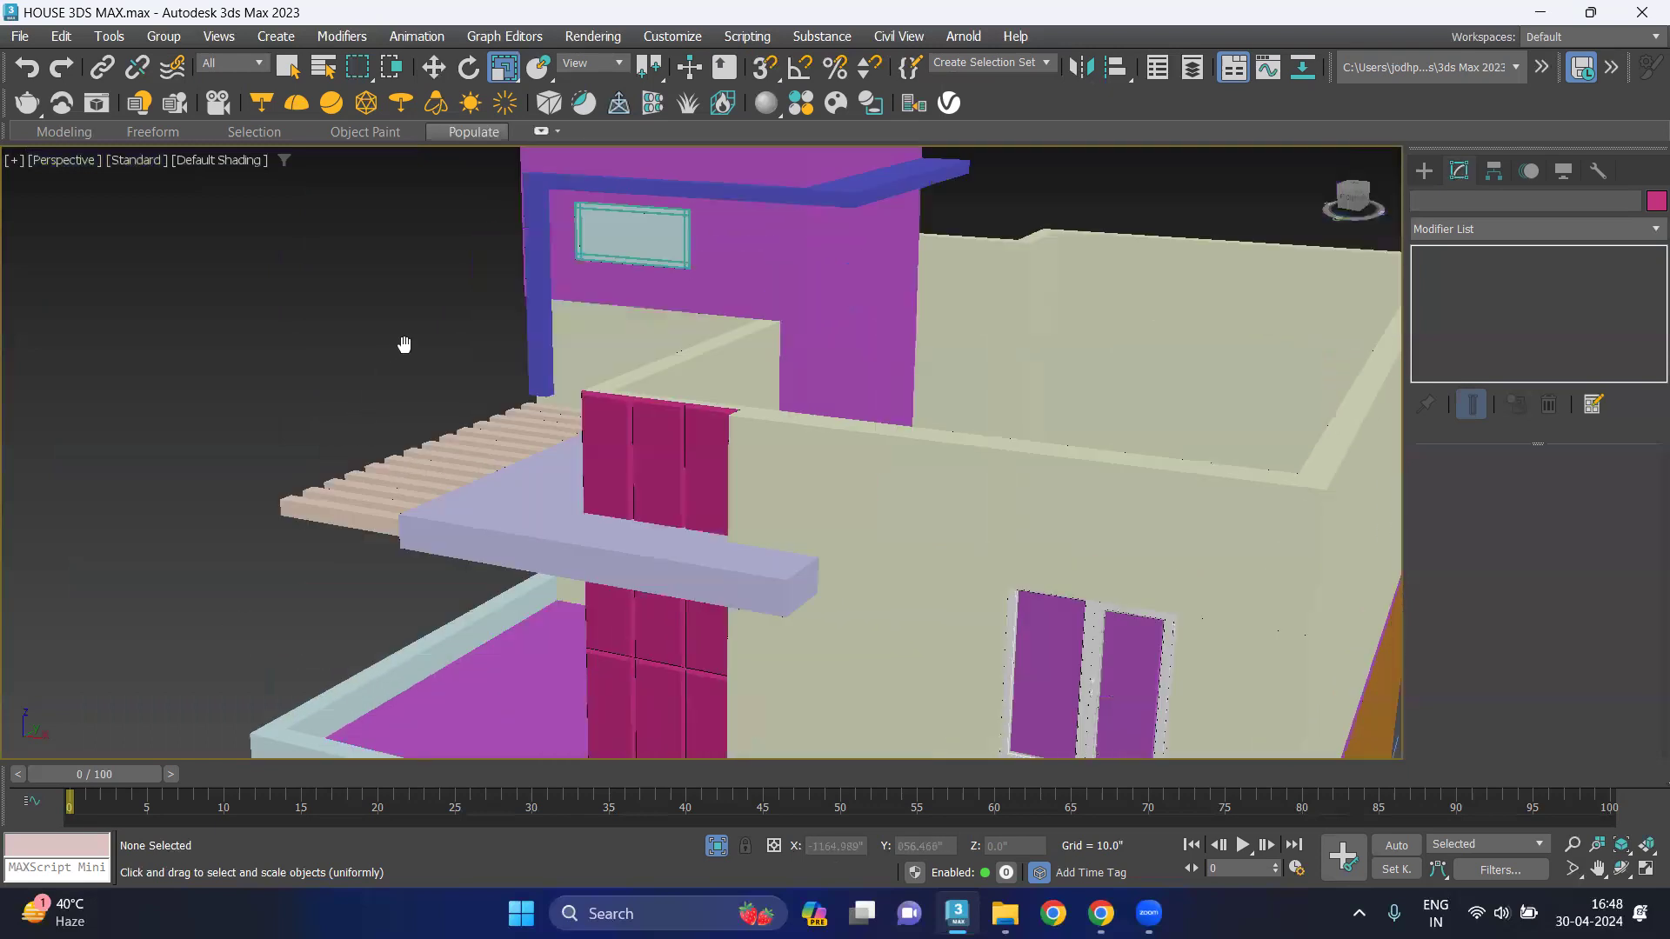
scroll(402, 342, down, 3)
alt+middle_drag(436, 383, 641, 420)
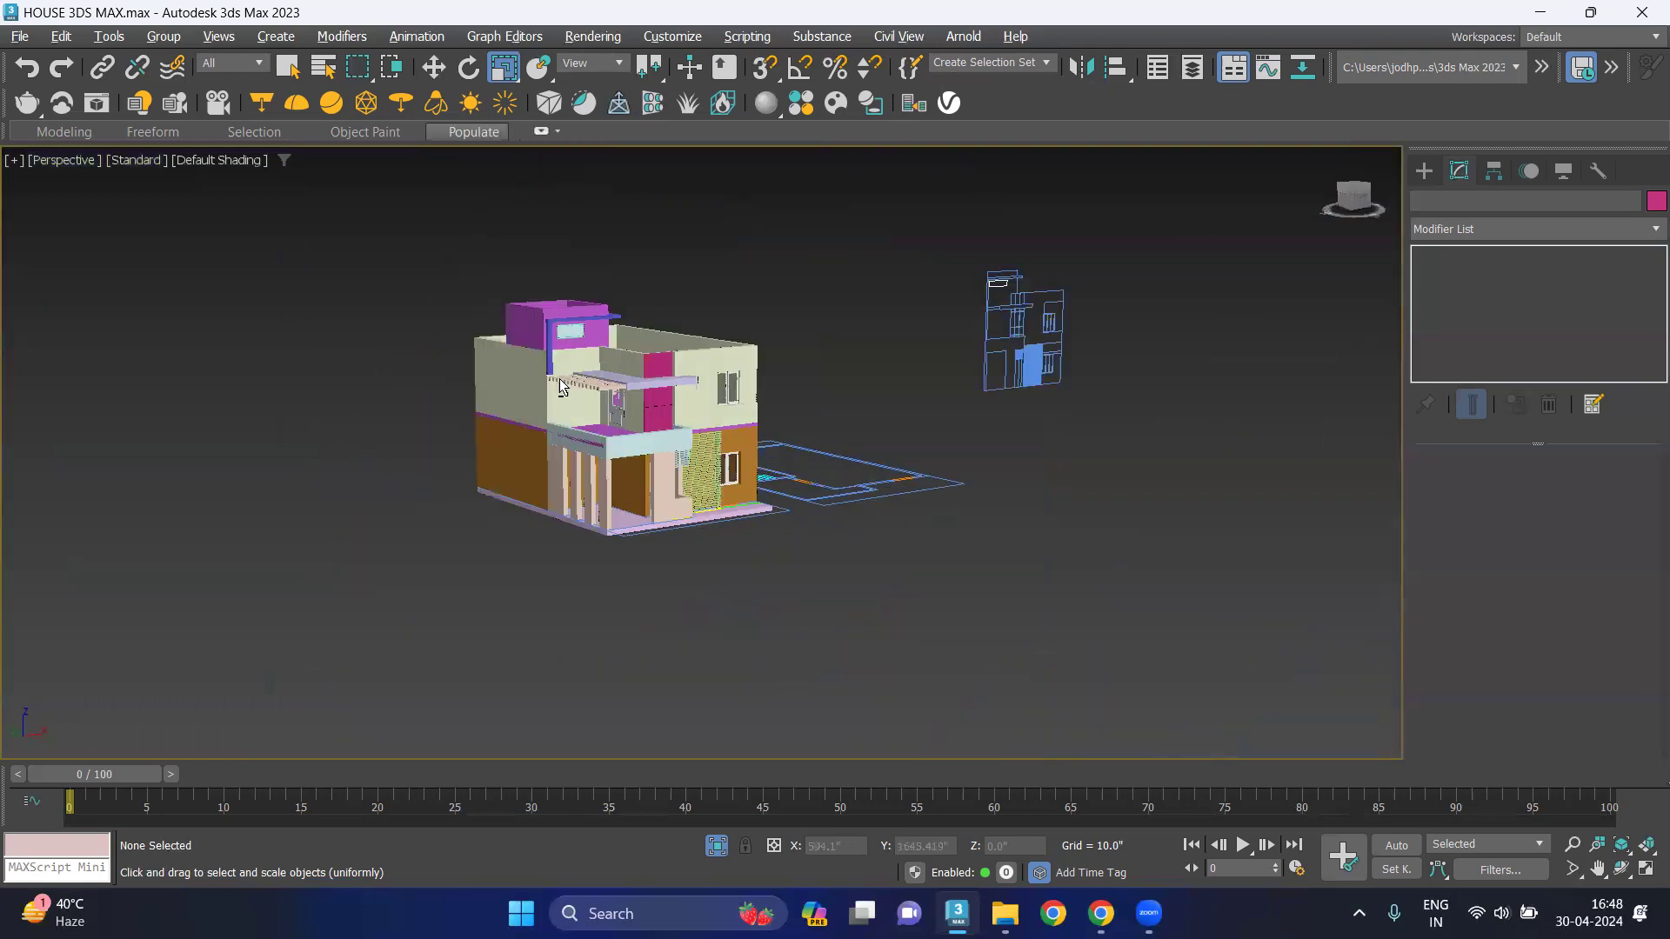
scroll(667, 522, up, 2)
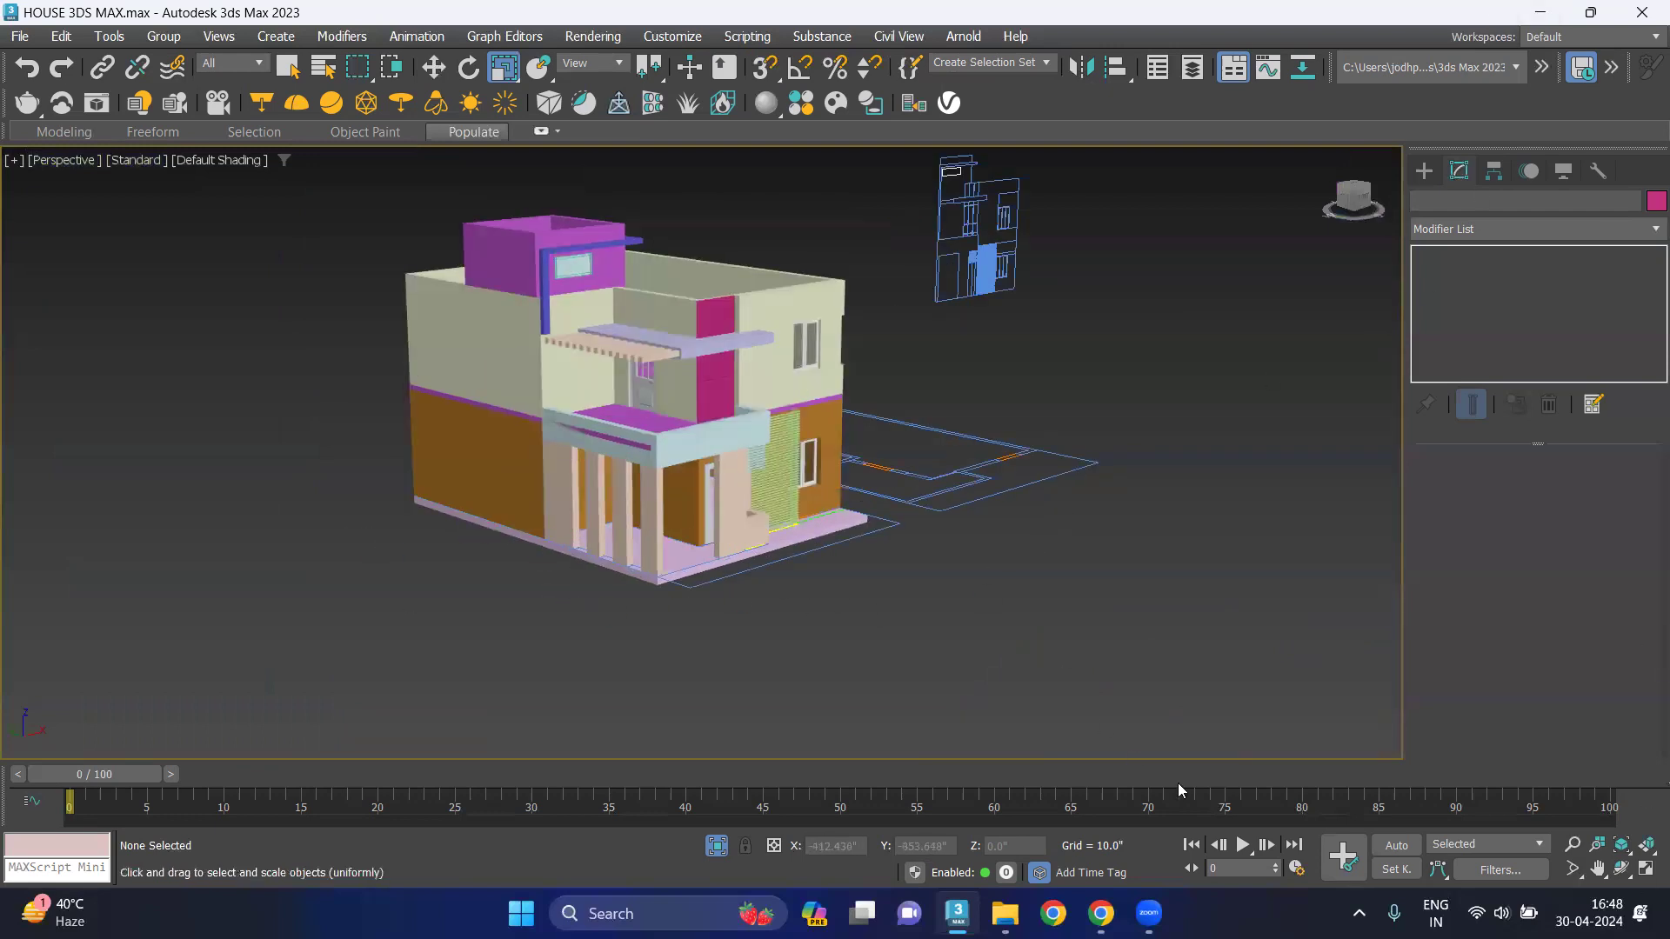
mouse_move(1099, 914)
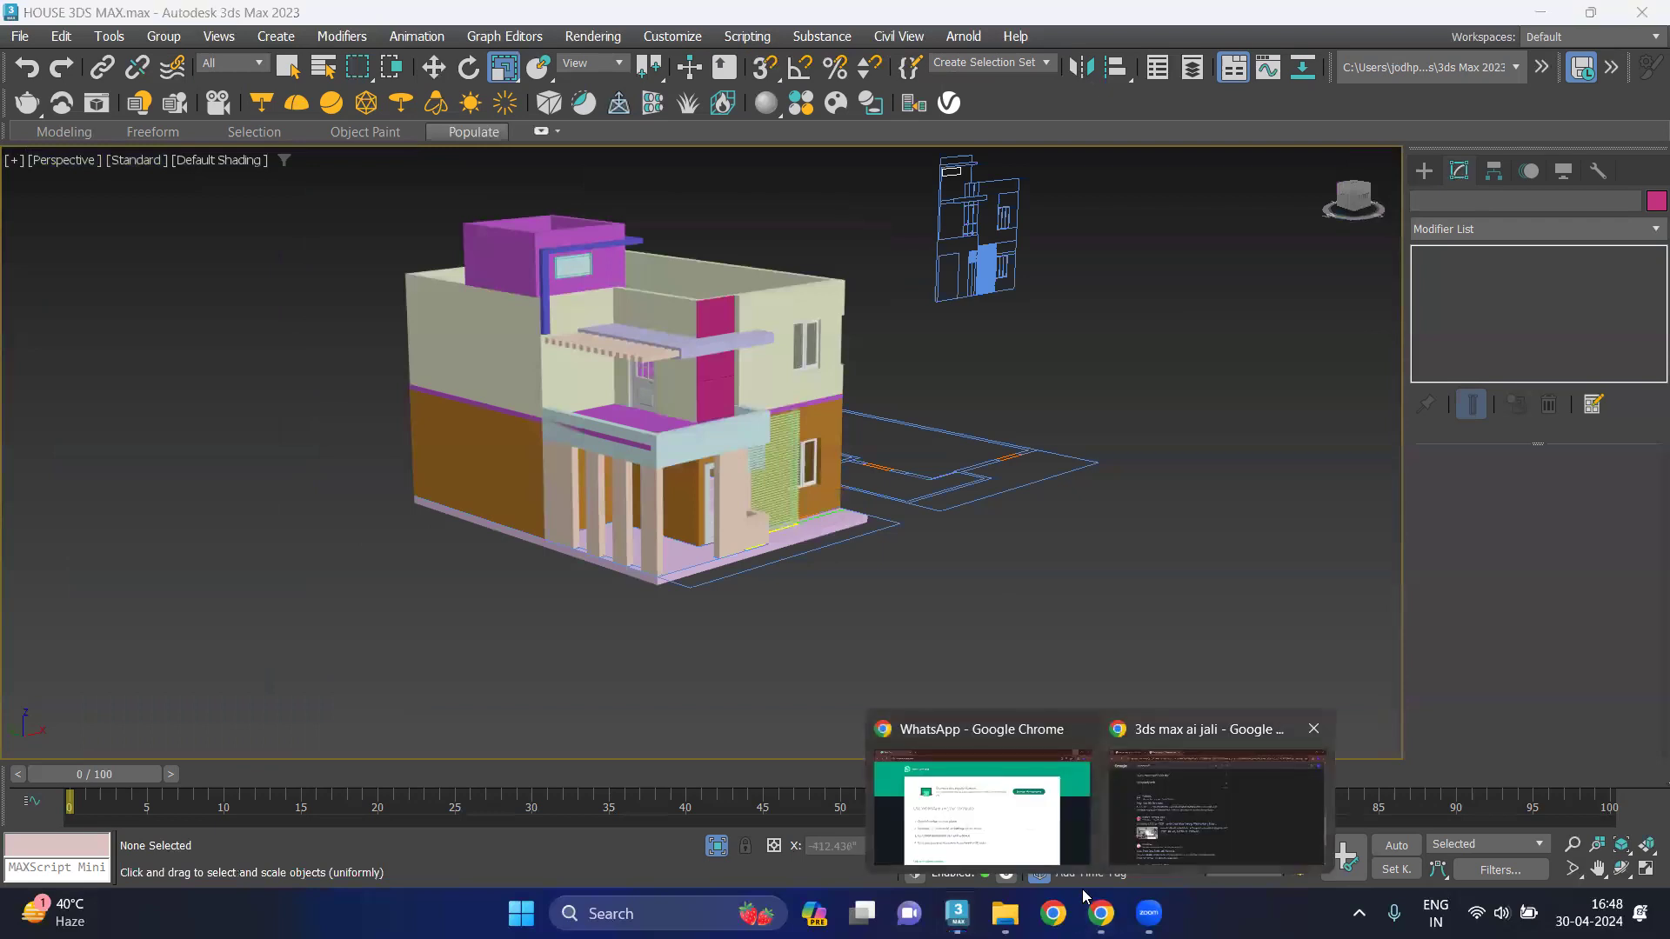
In a new browser tab, search Google Images for 'boundary wall'.
click(1085, 896)
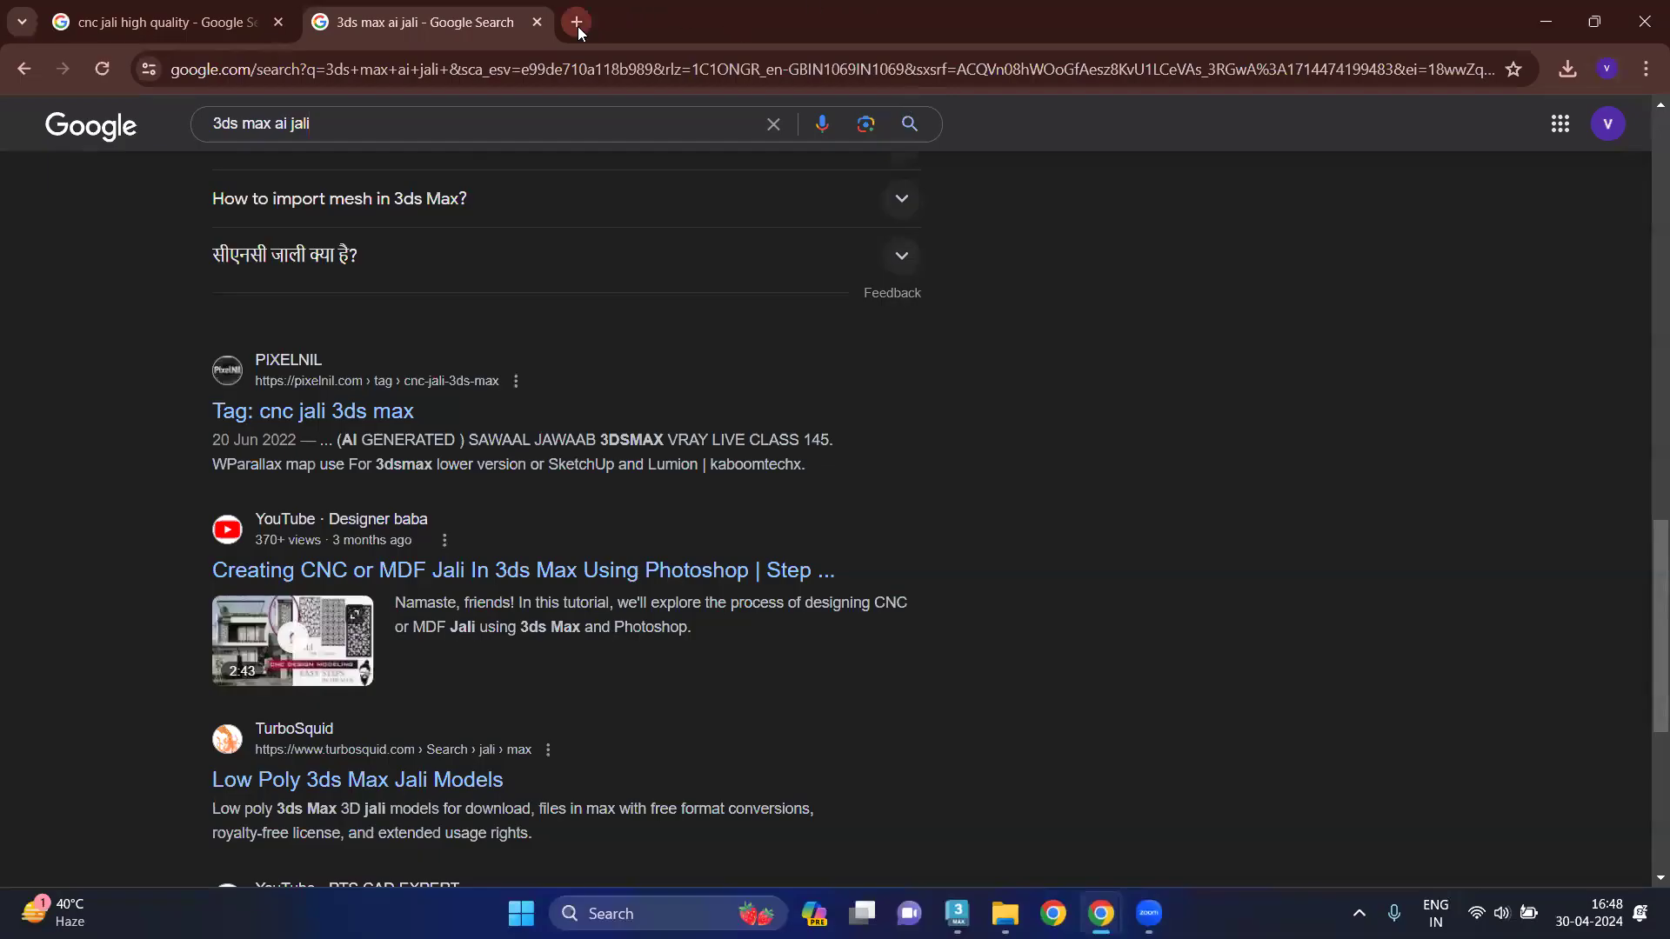
click(576, 23)
click(738, 74)
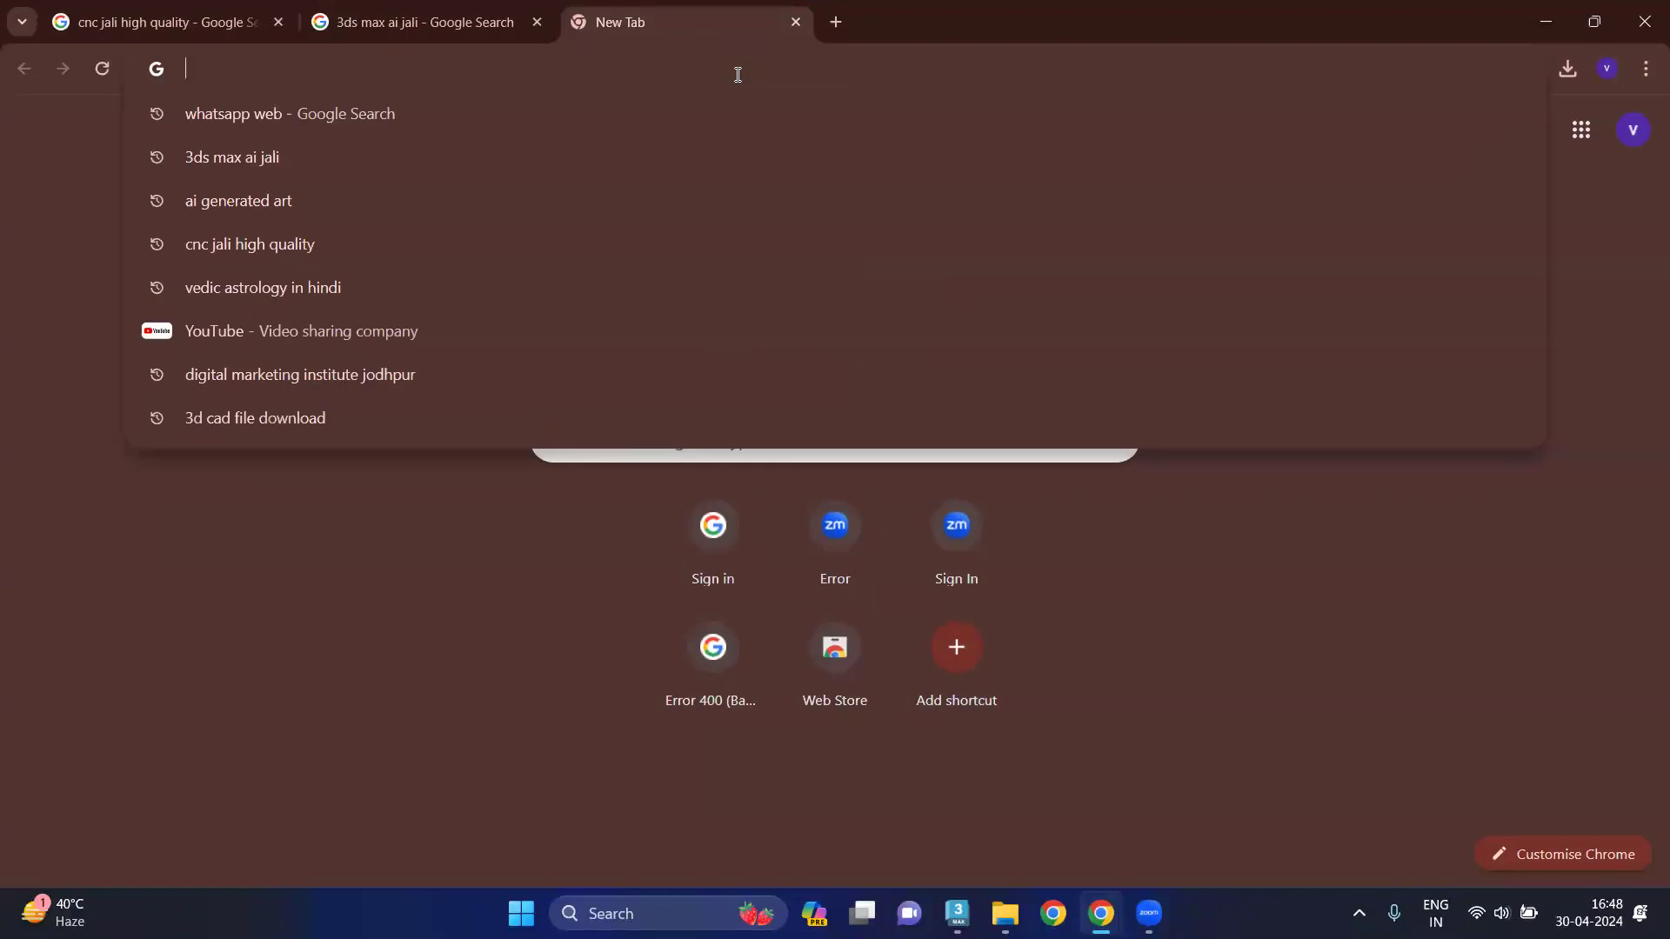
text(boundr)
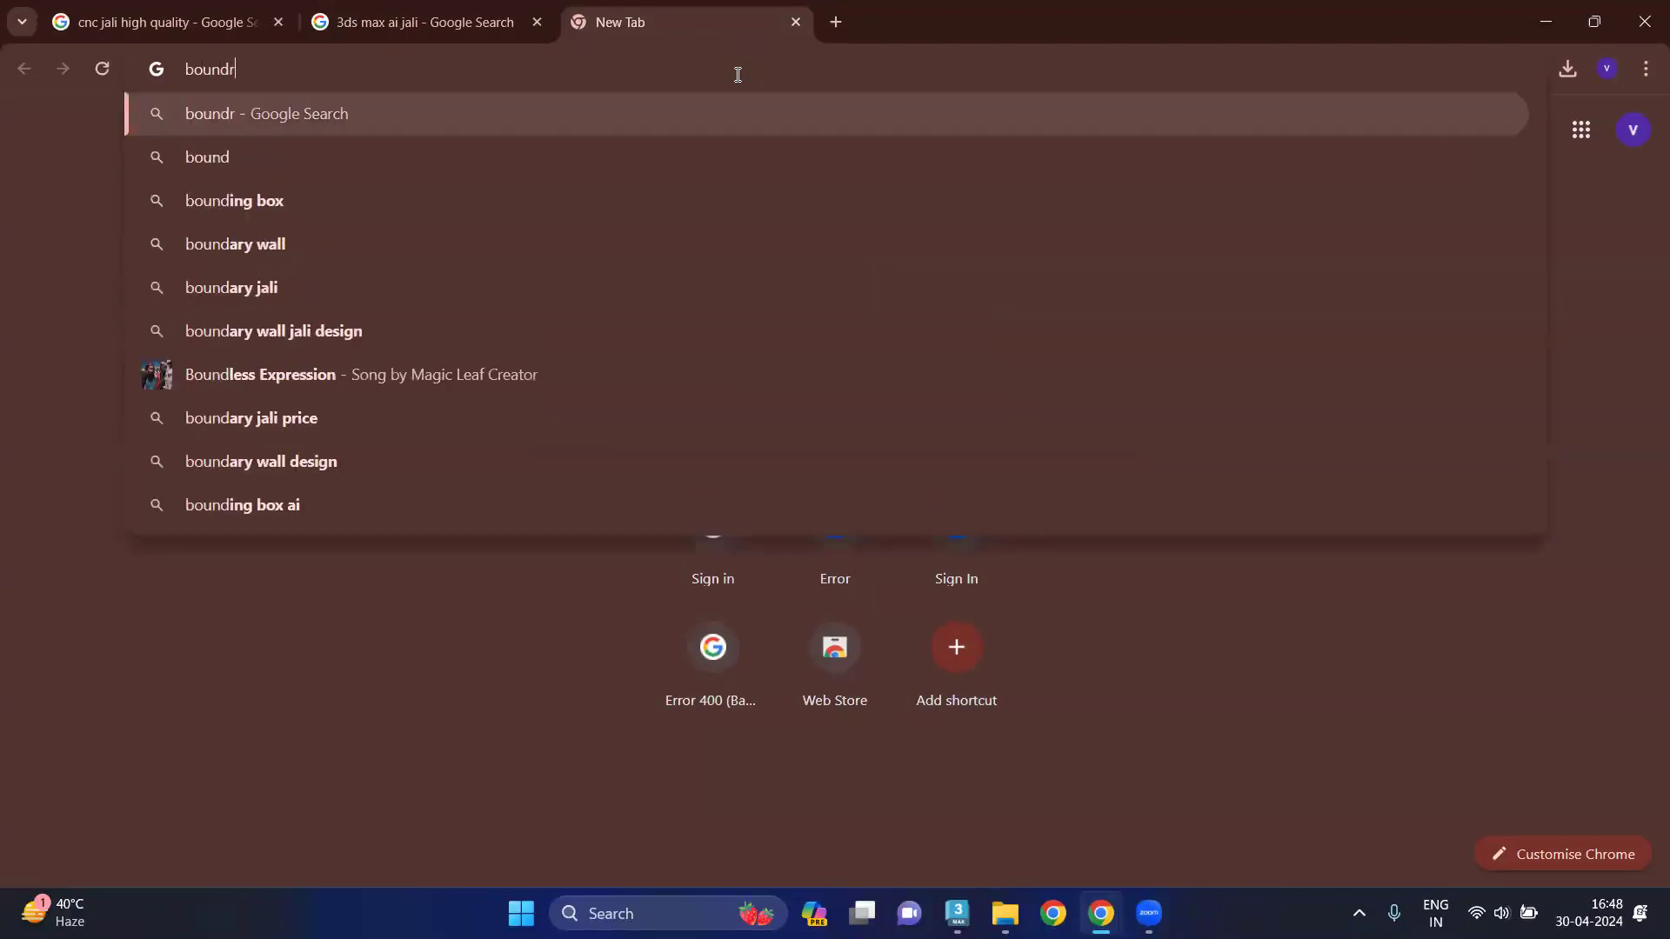
key(BackSpace)
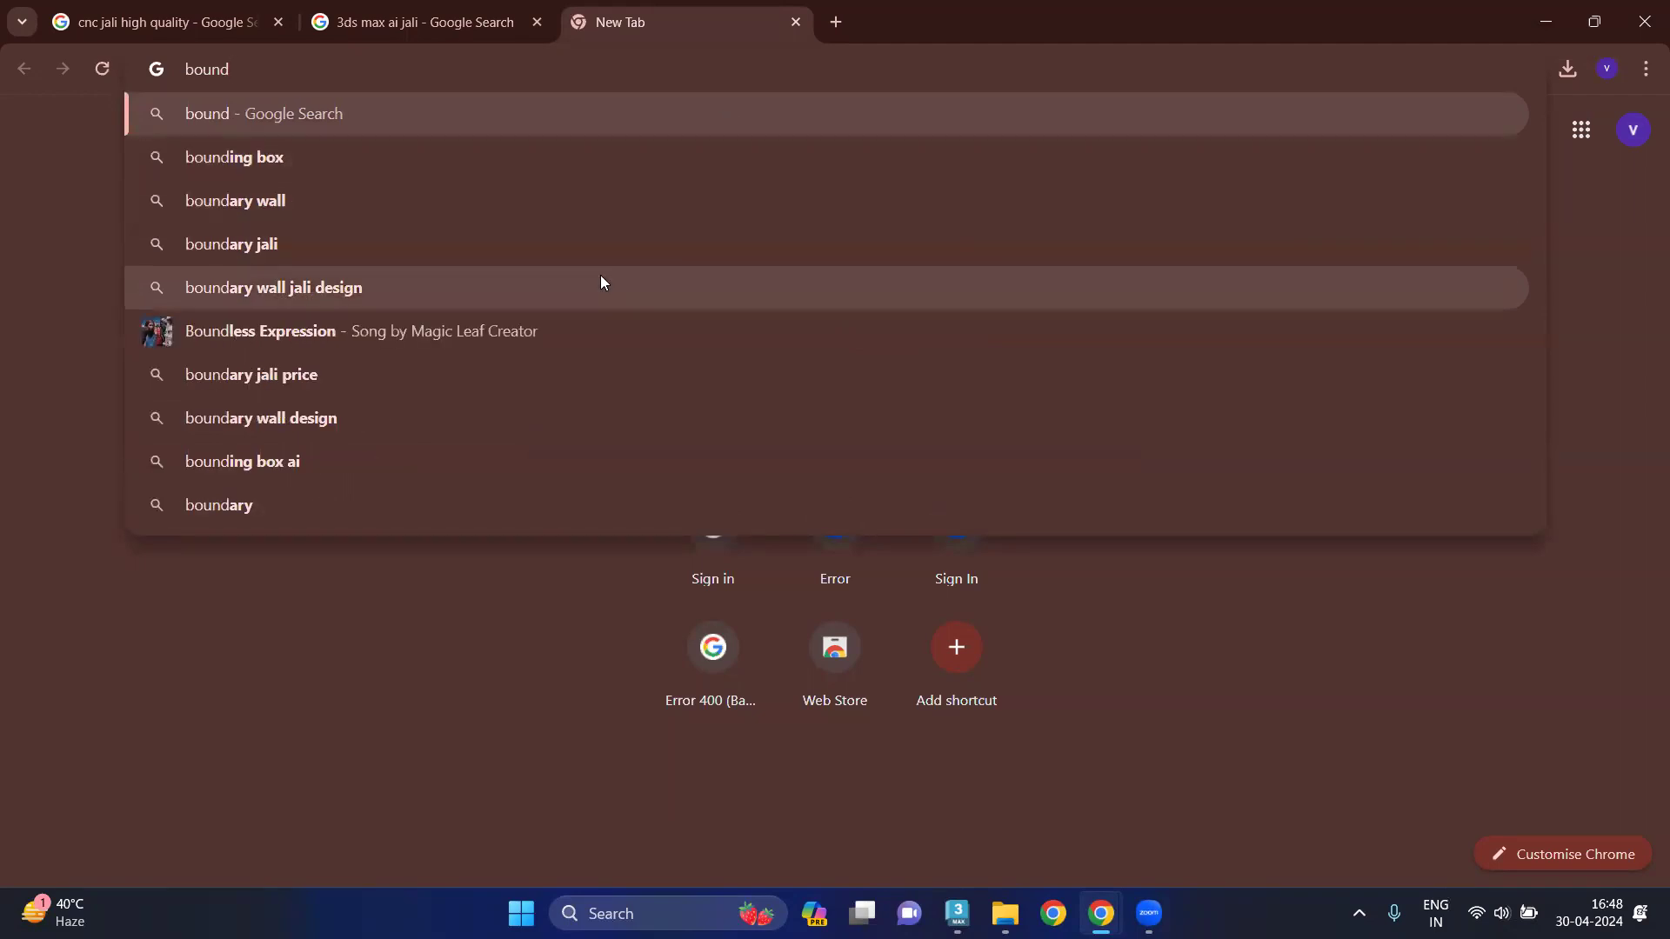
click(568, 211)
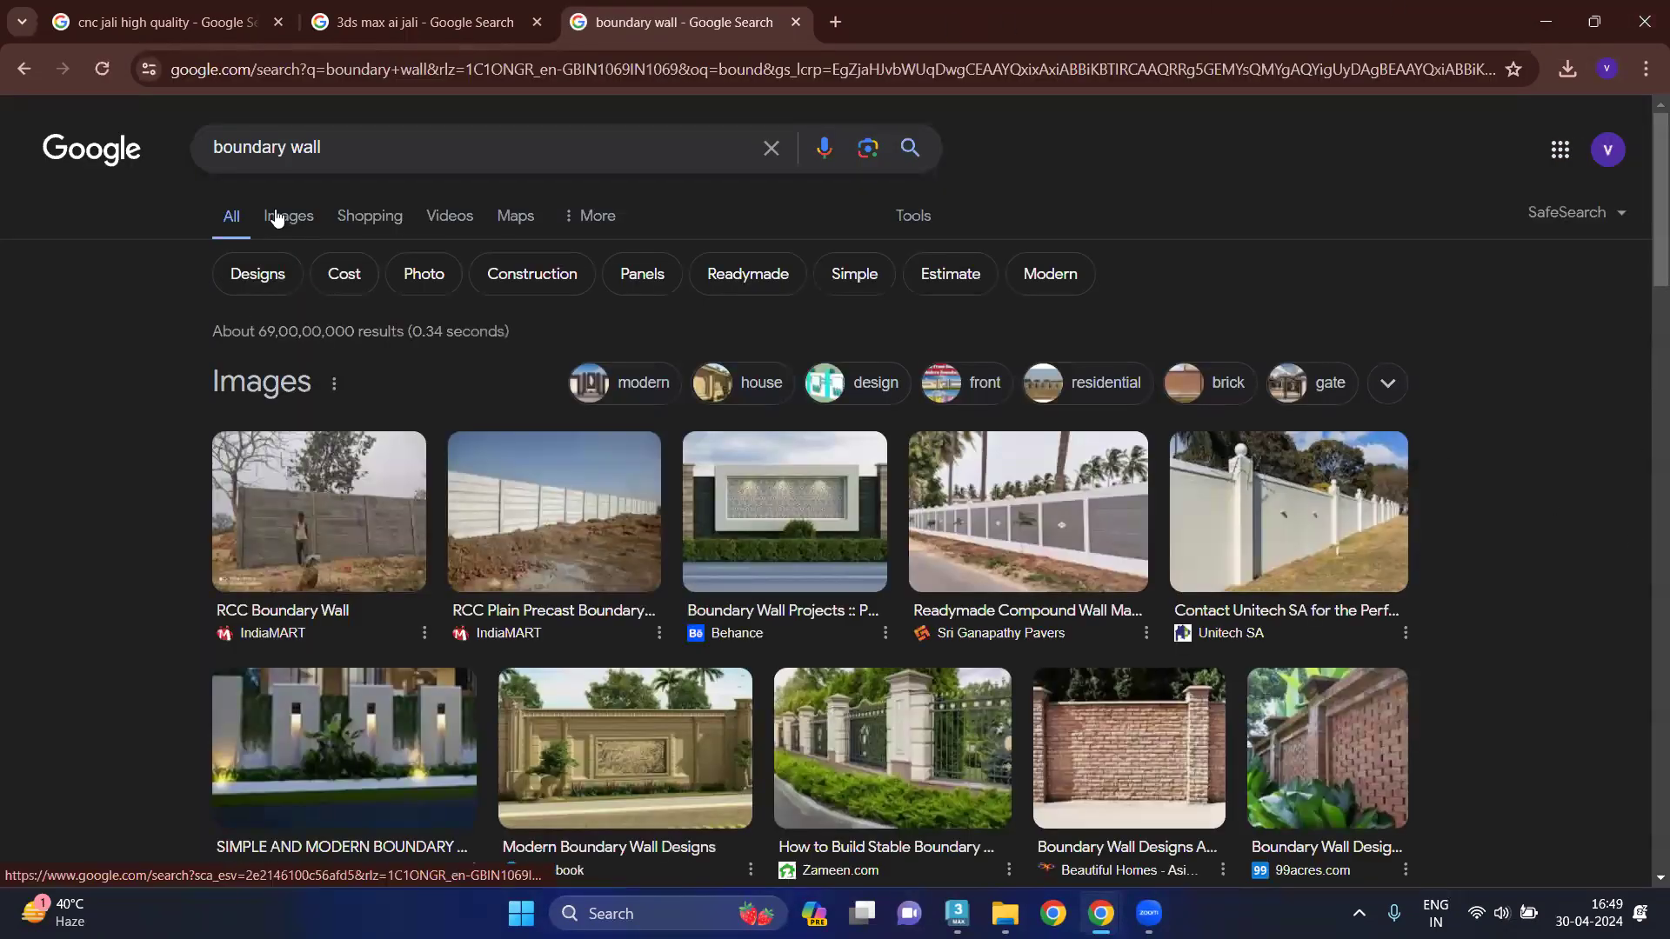
click(272, 220)
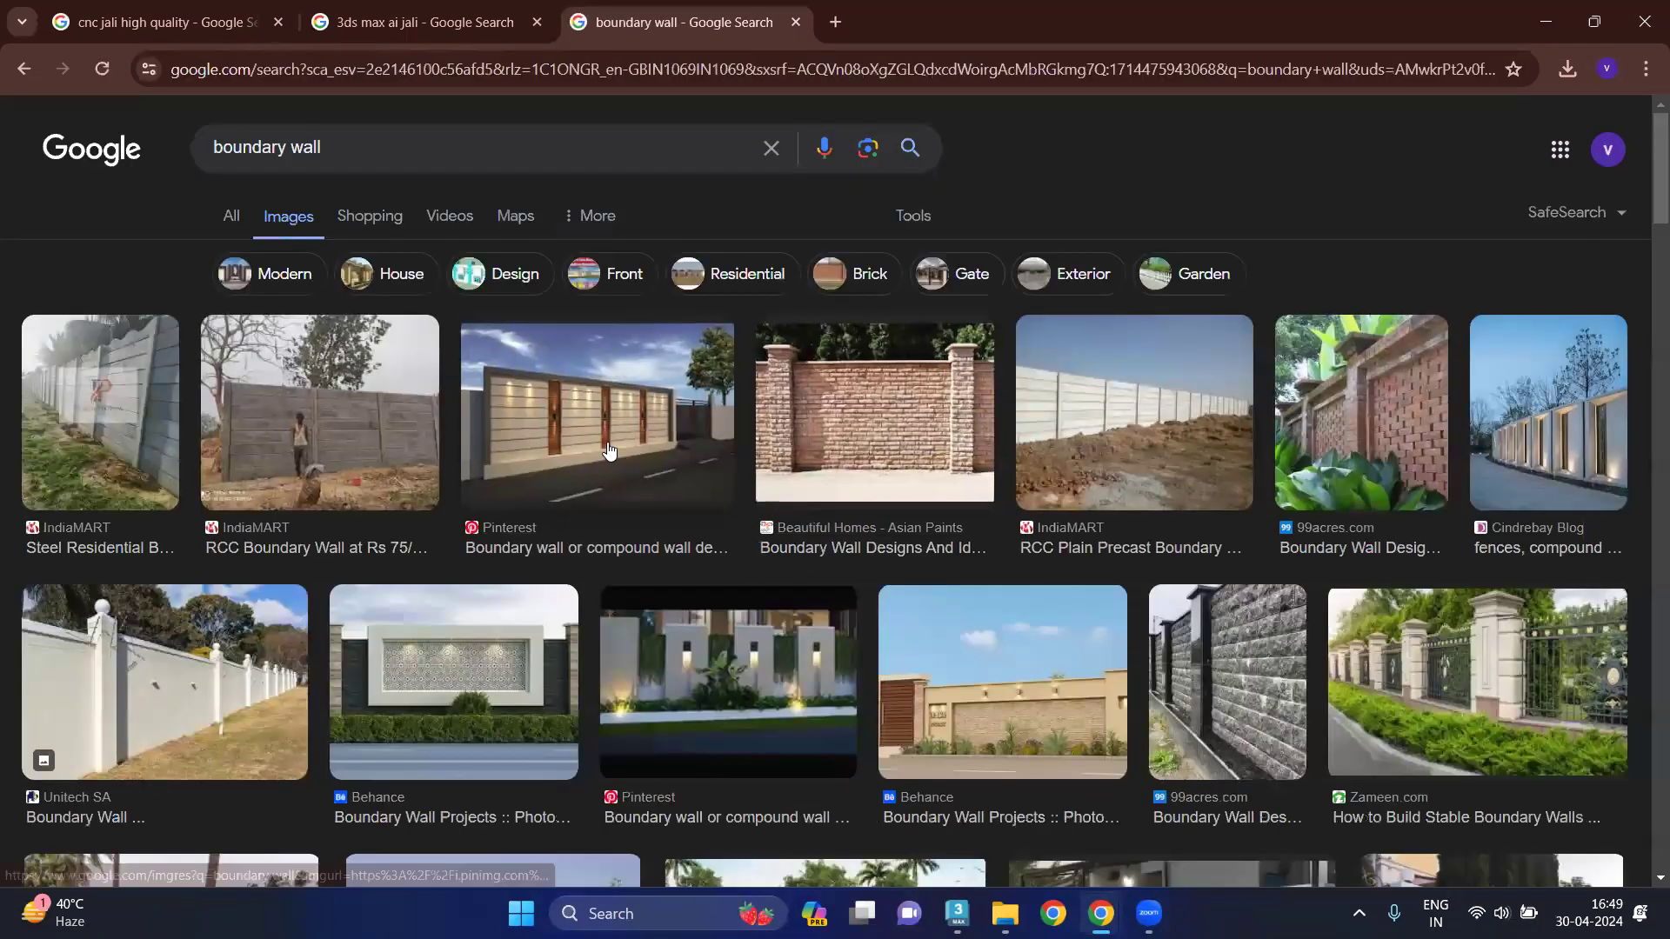
Preview the Pinterest compound wall design and a related House design boundary-wall image.
click(607, 450)
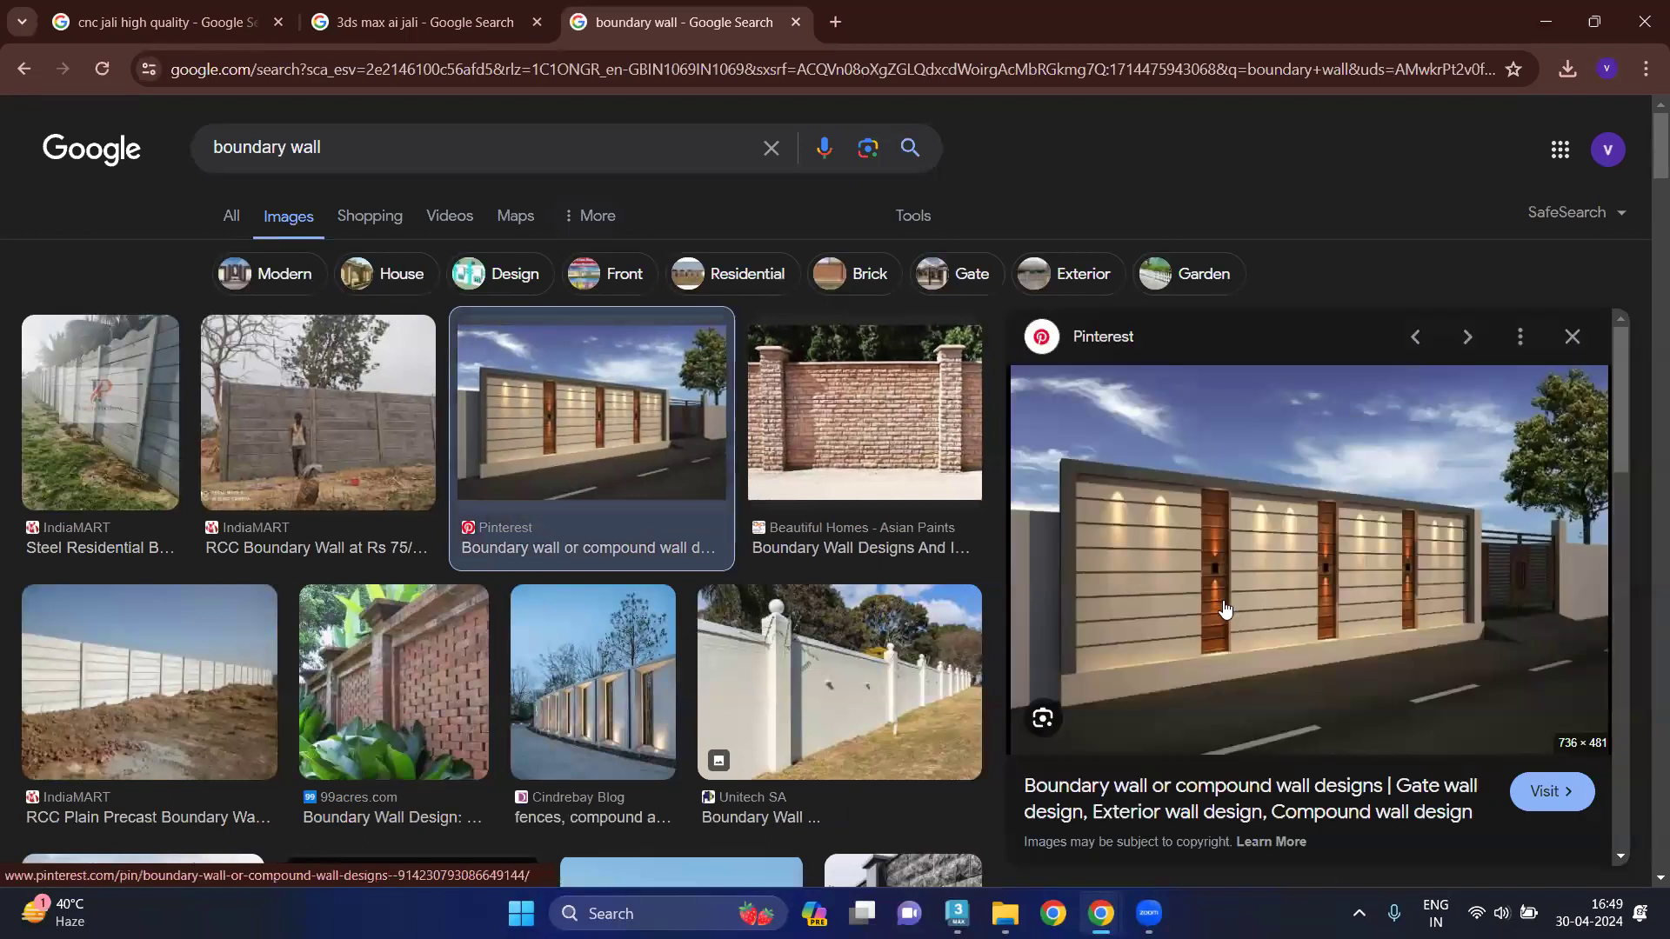
scroll(1237, 601, down, 3)
scroll(1237, 602, down, 3)
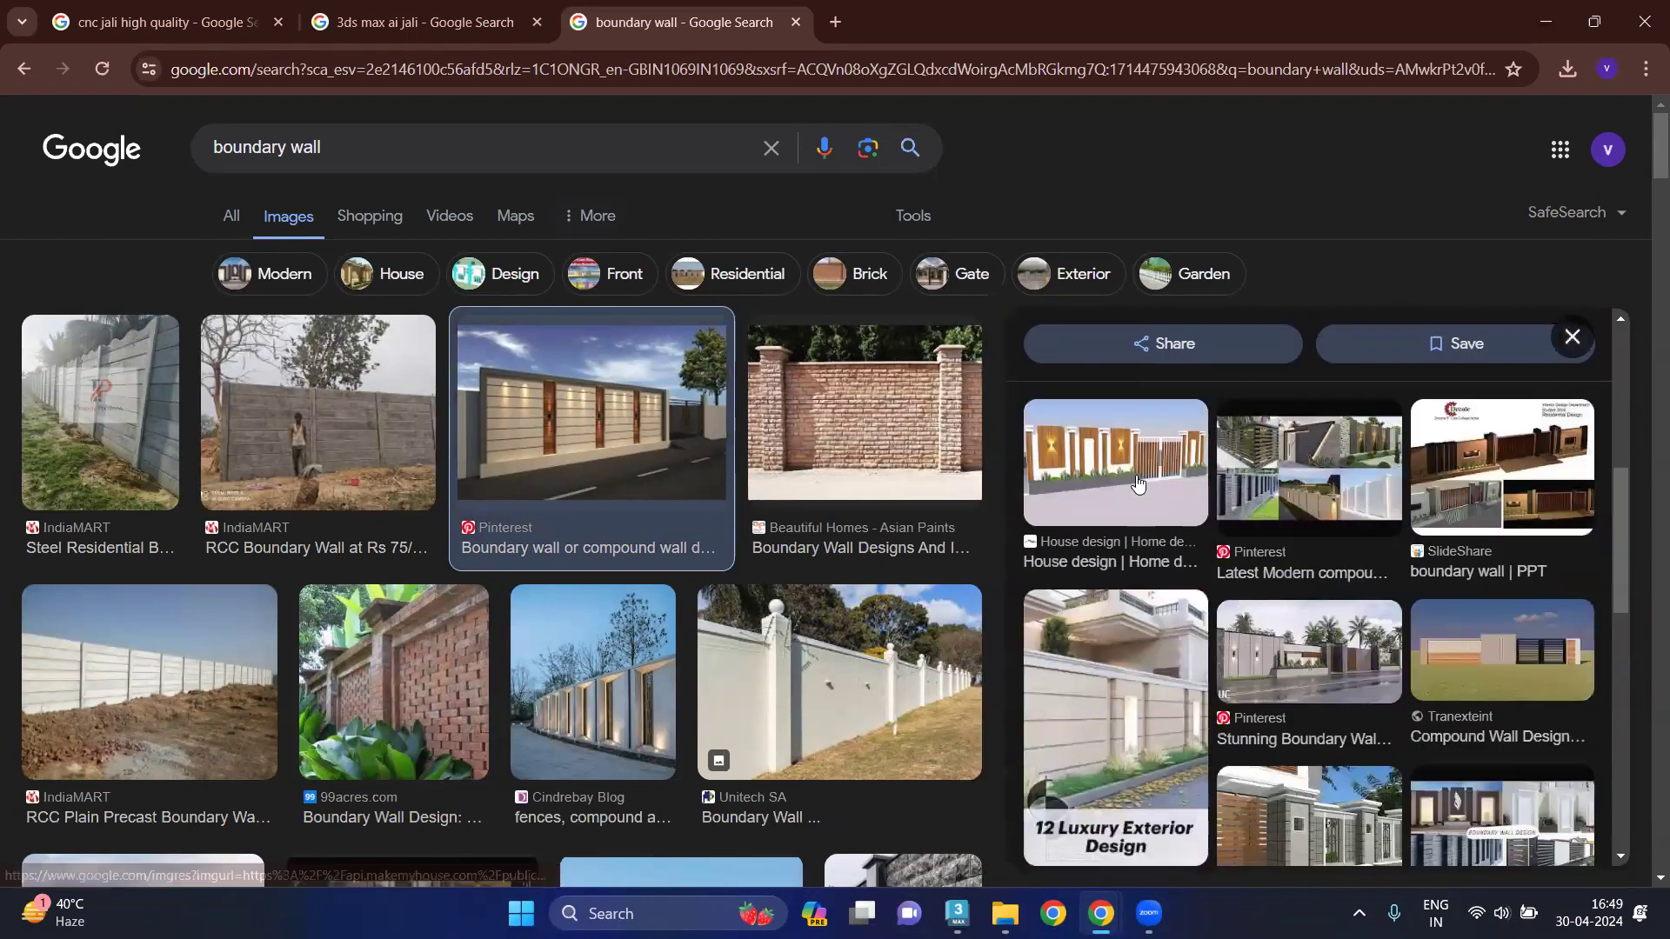
click(1138, 522)
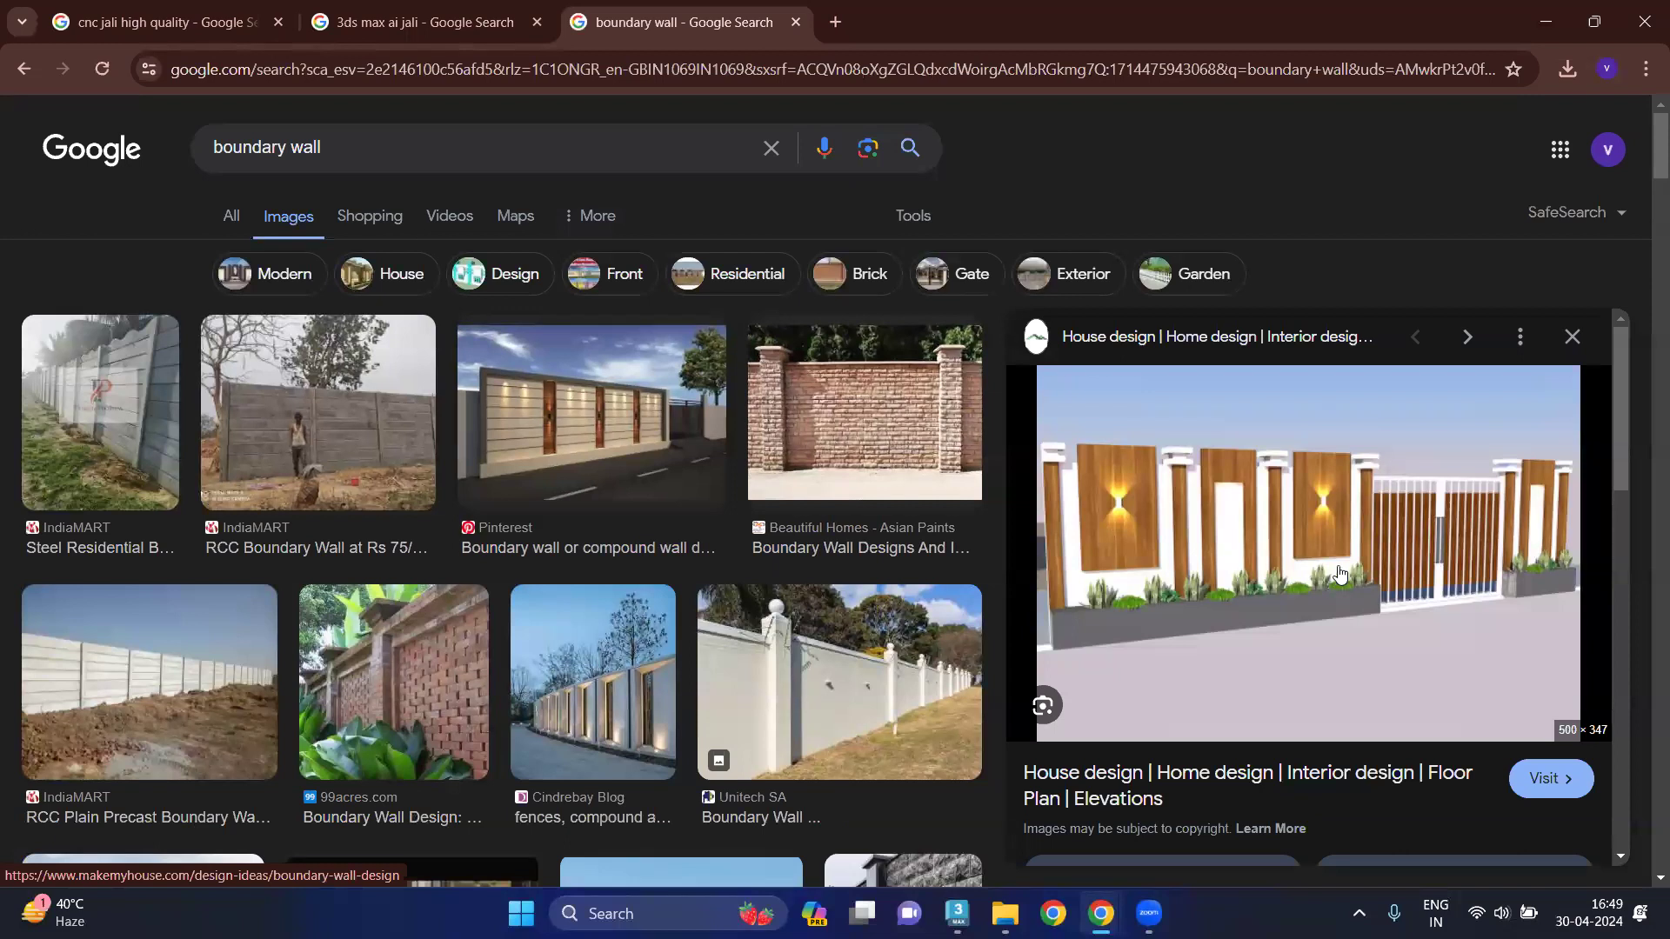
Open the full Related images grid of boundary-wall designs and scroll through it.
scroll(1268, 568, down, 4)
scroll(1257, 609, down, 3)
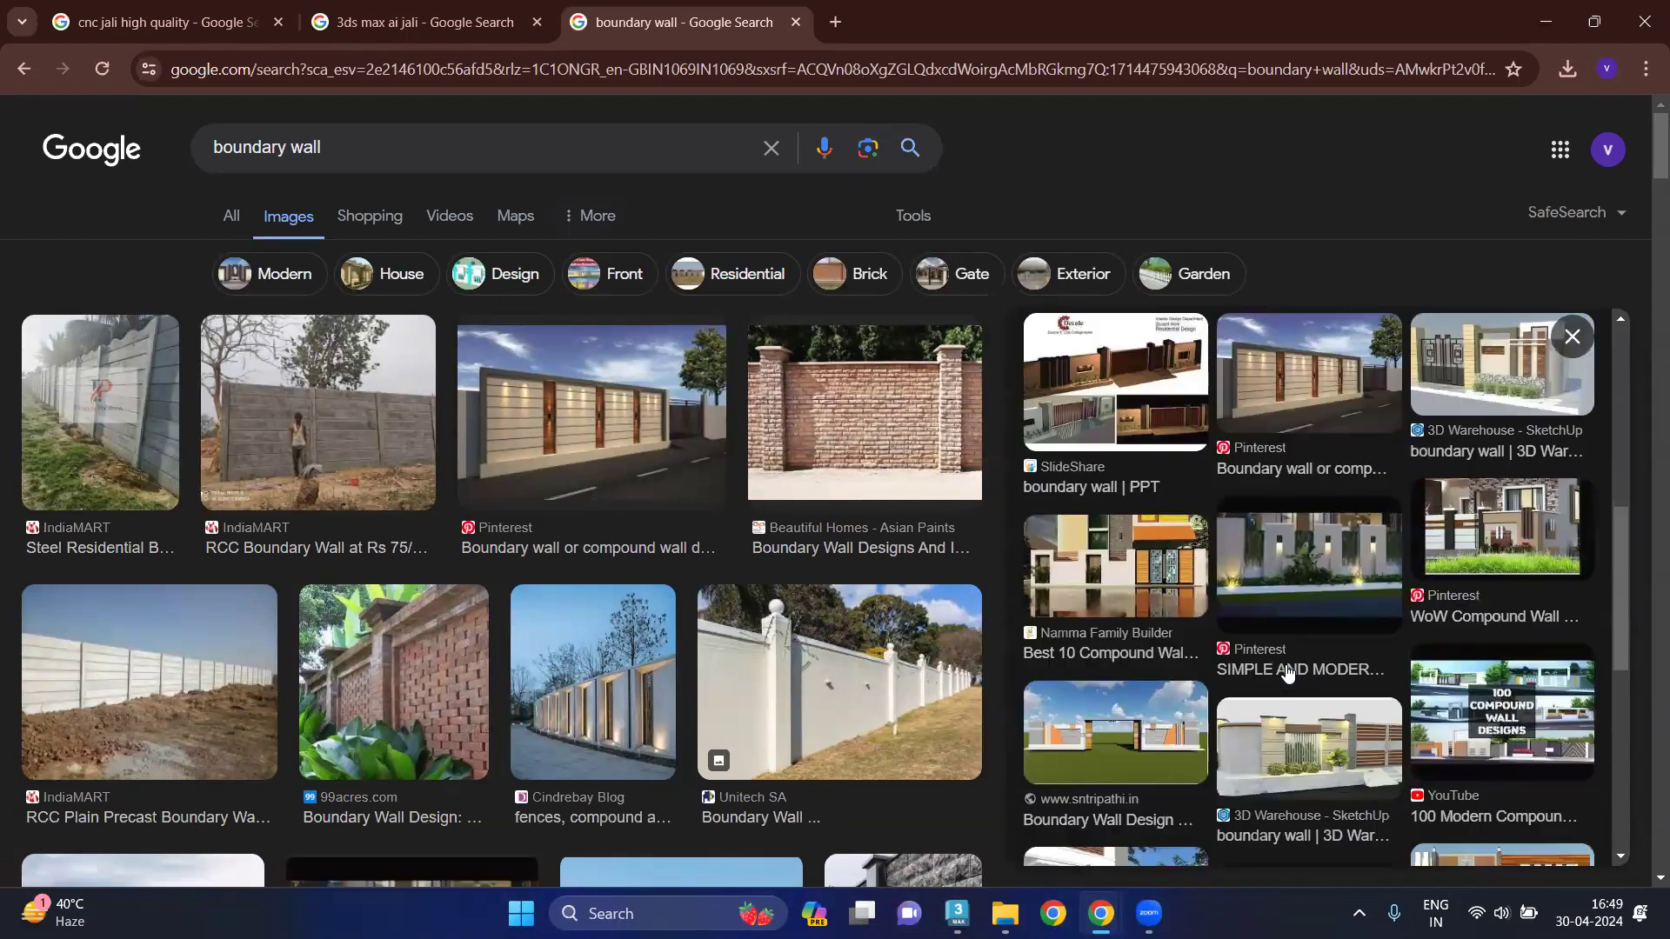
scroll(1252, 648, down, 3)
scroll(1266, 644, down, 3)
scroll(1279, 636, down, 3)
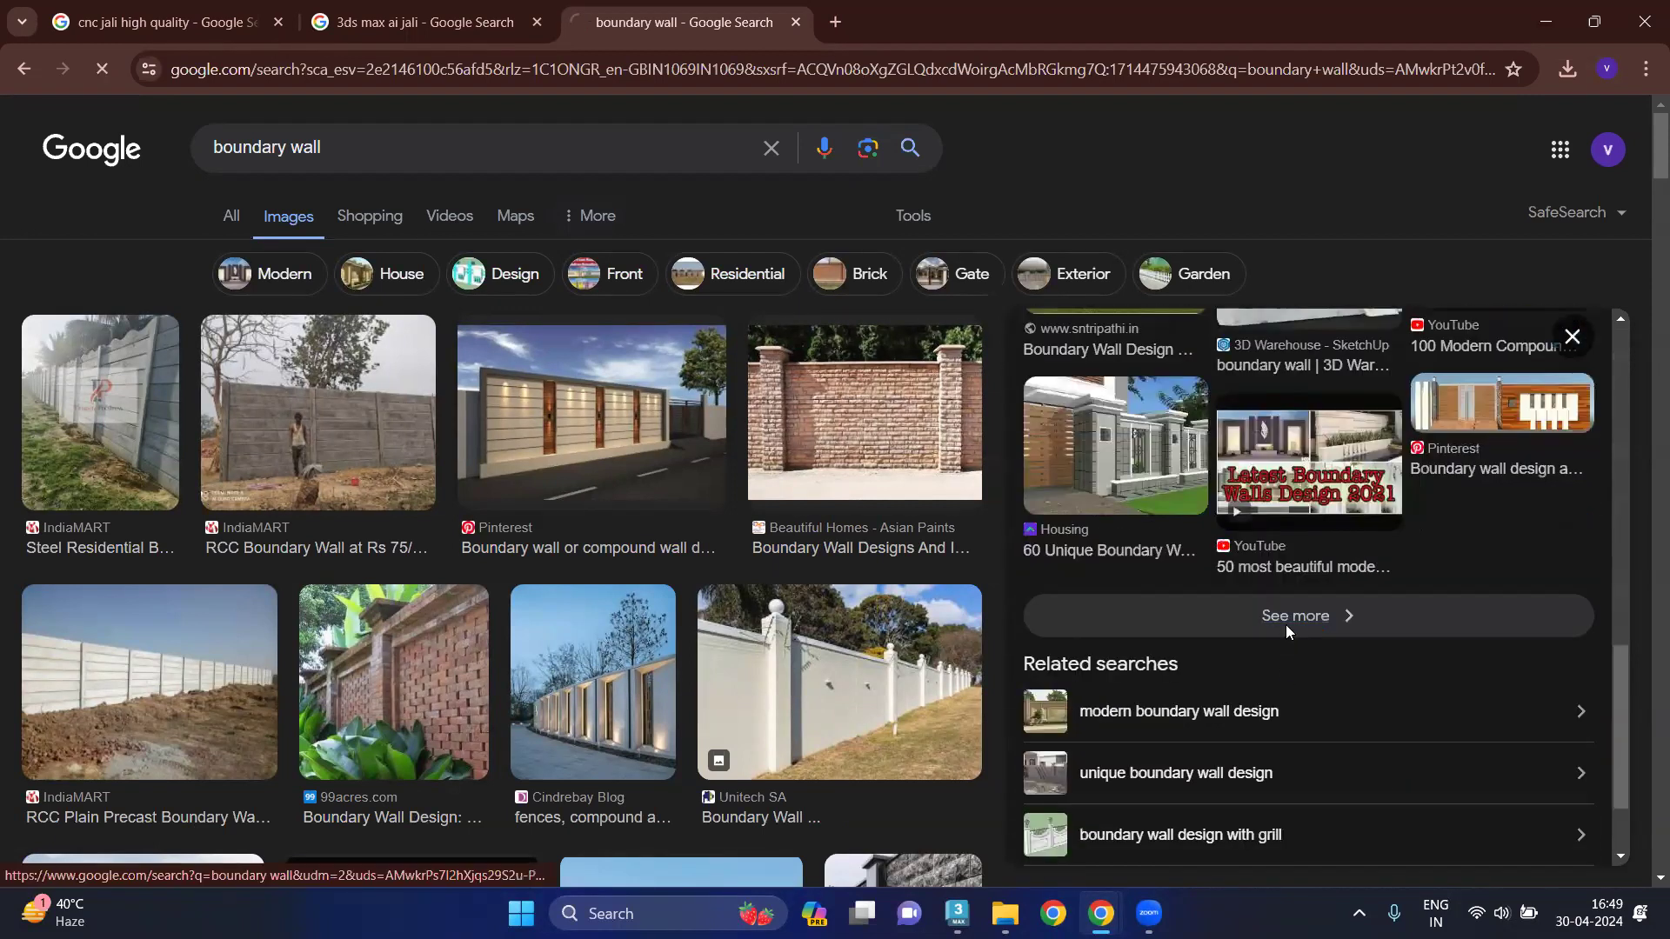
click(1285, 625)
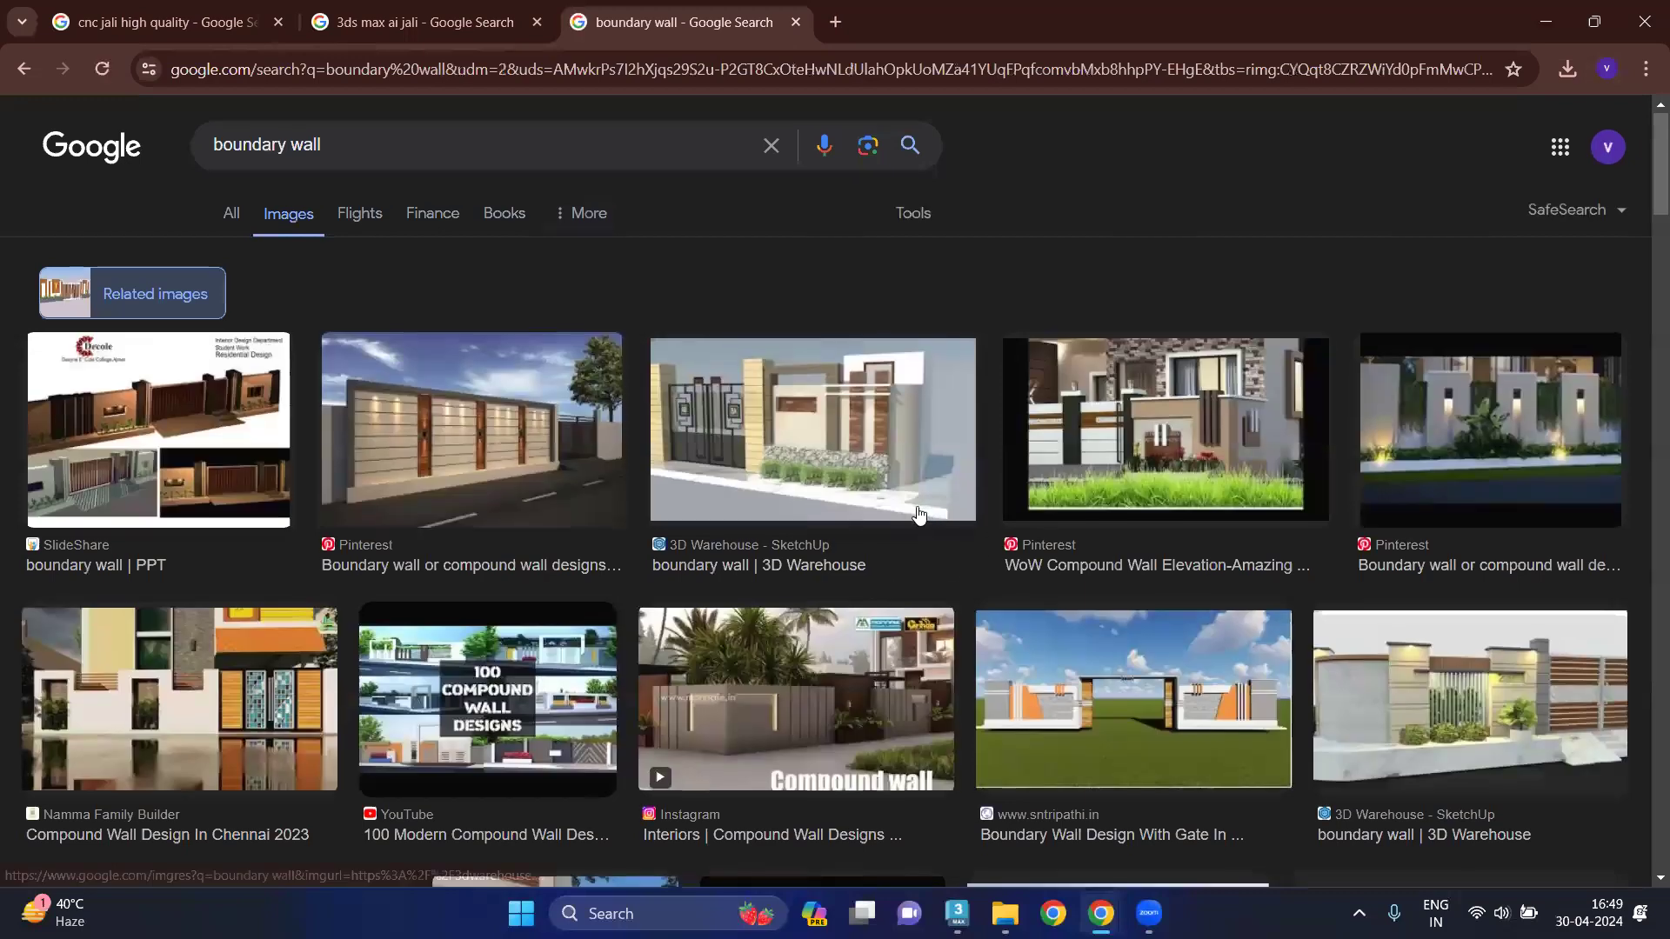
scroll(1000, 548, down, 3)
scroll(1061, 574, down, 2)
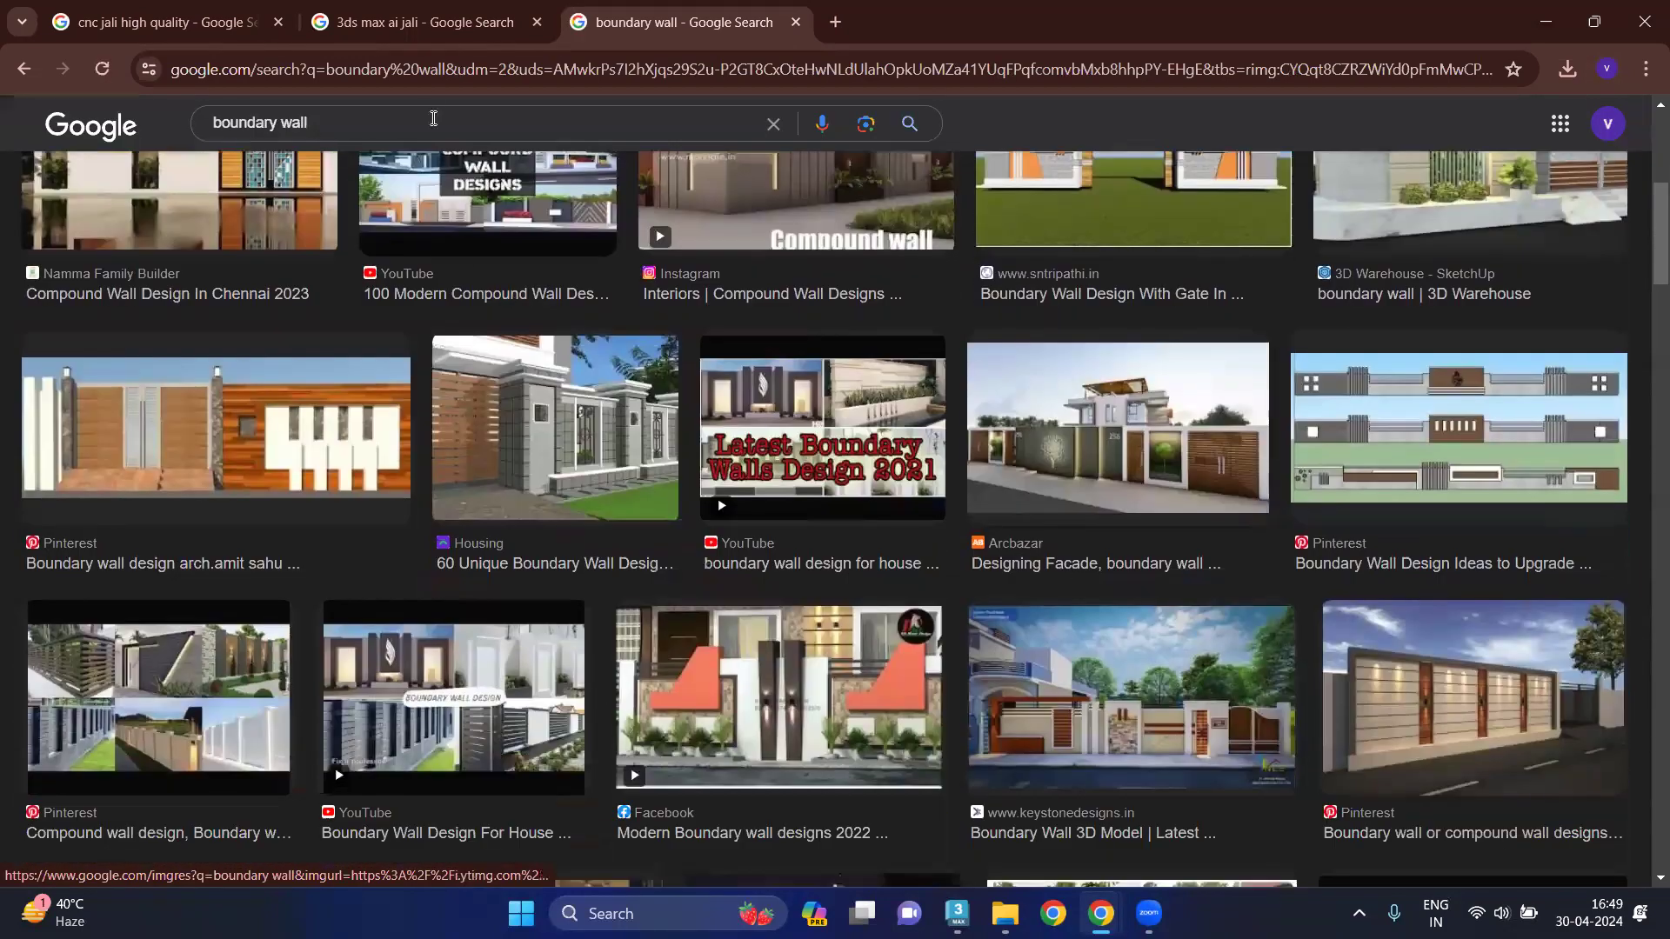
Replace the '3ds max ai jali' search with 'wall 3ds max file'.
click(408, 33)
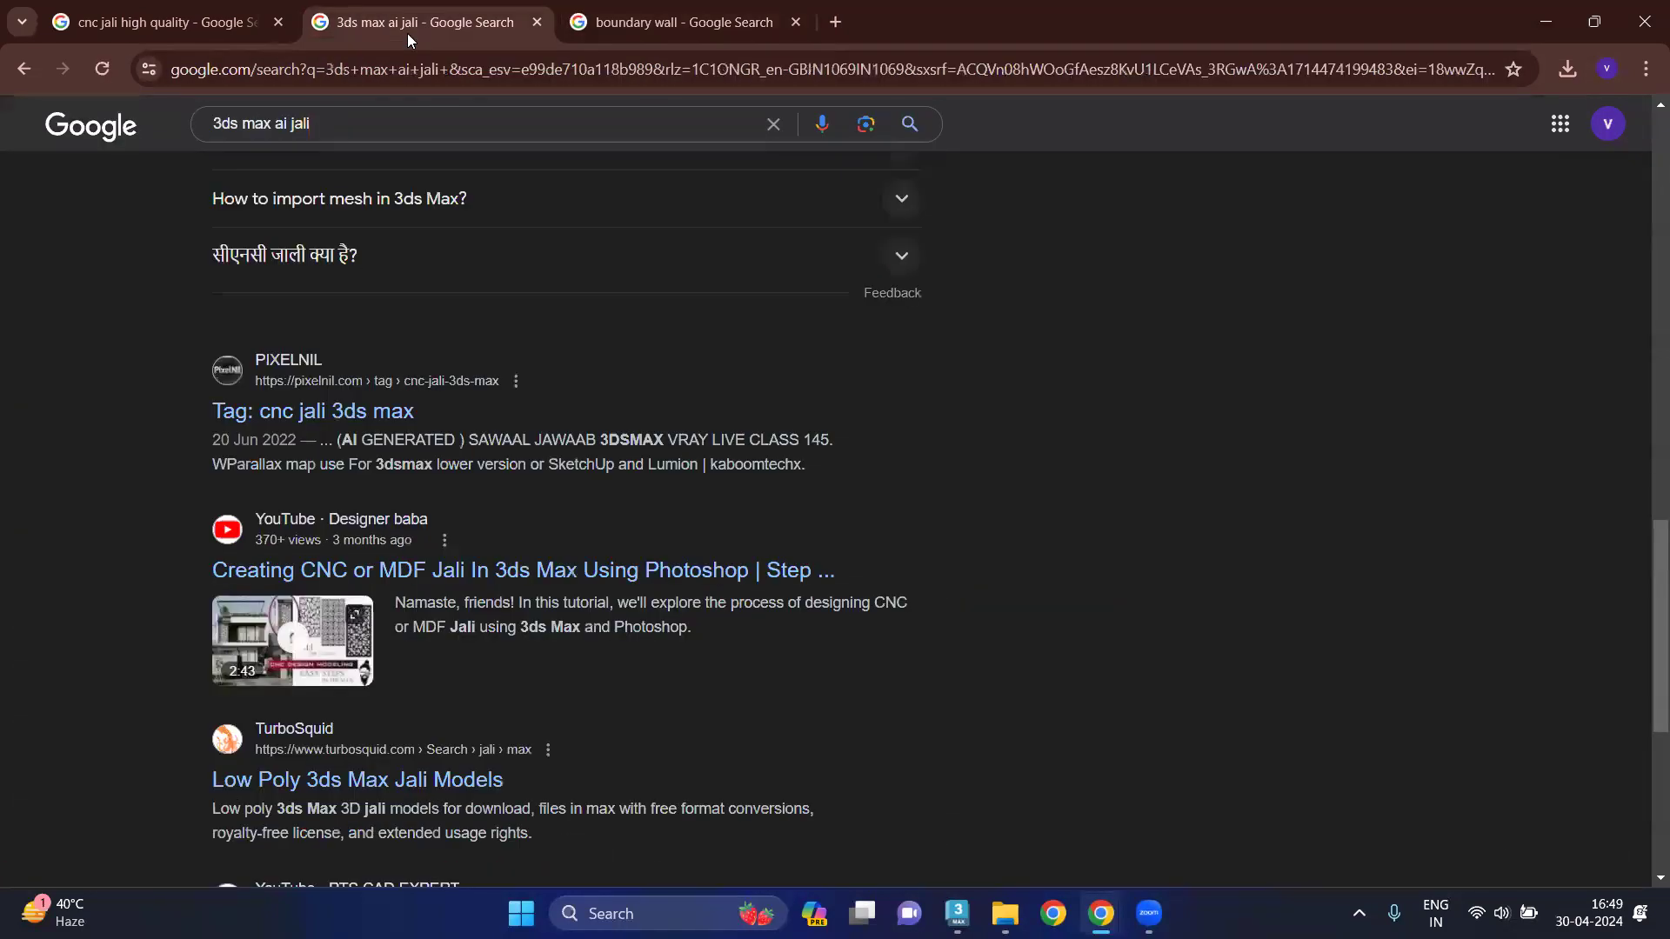
click(409, 126)
key(Escape)
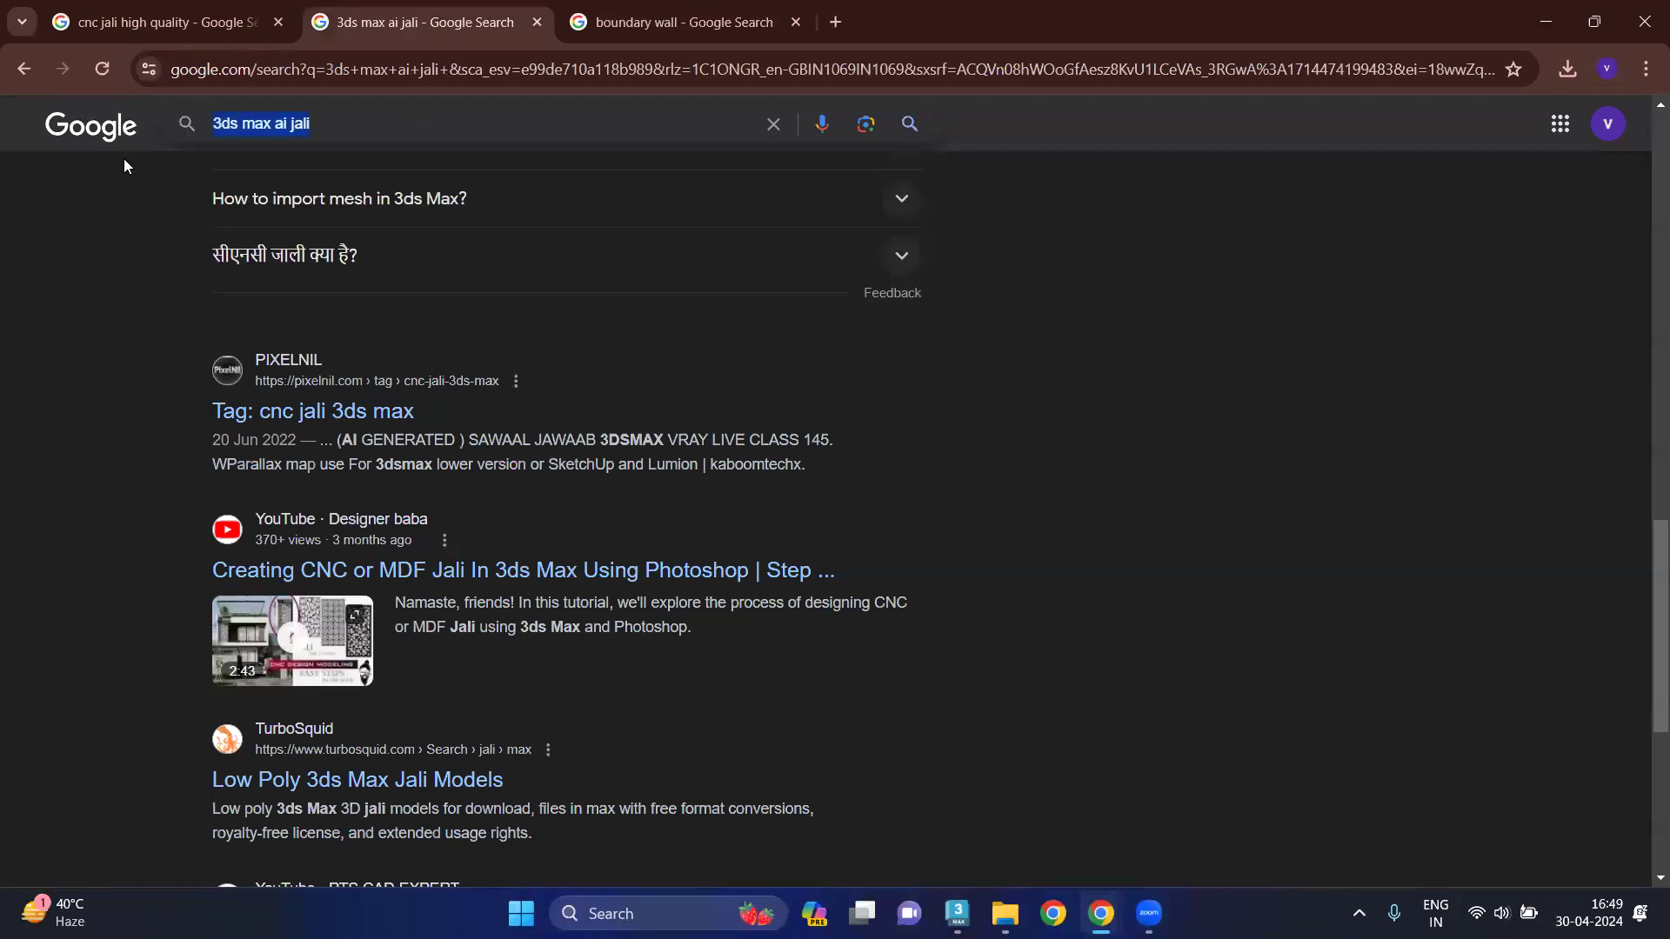
text(wall)
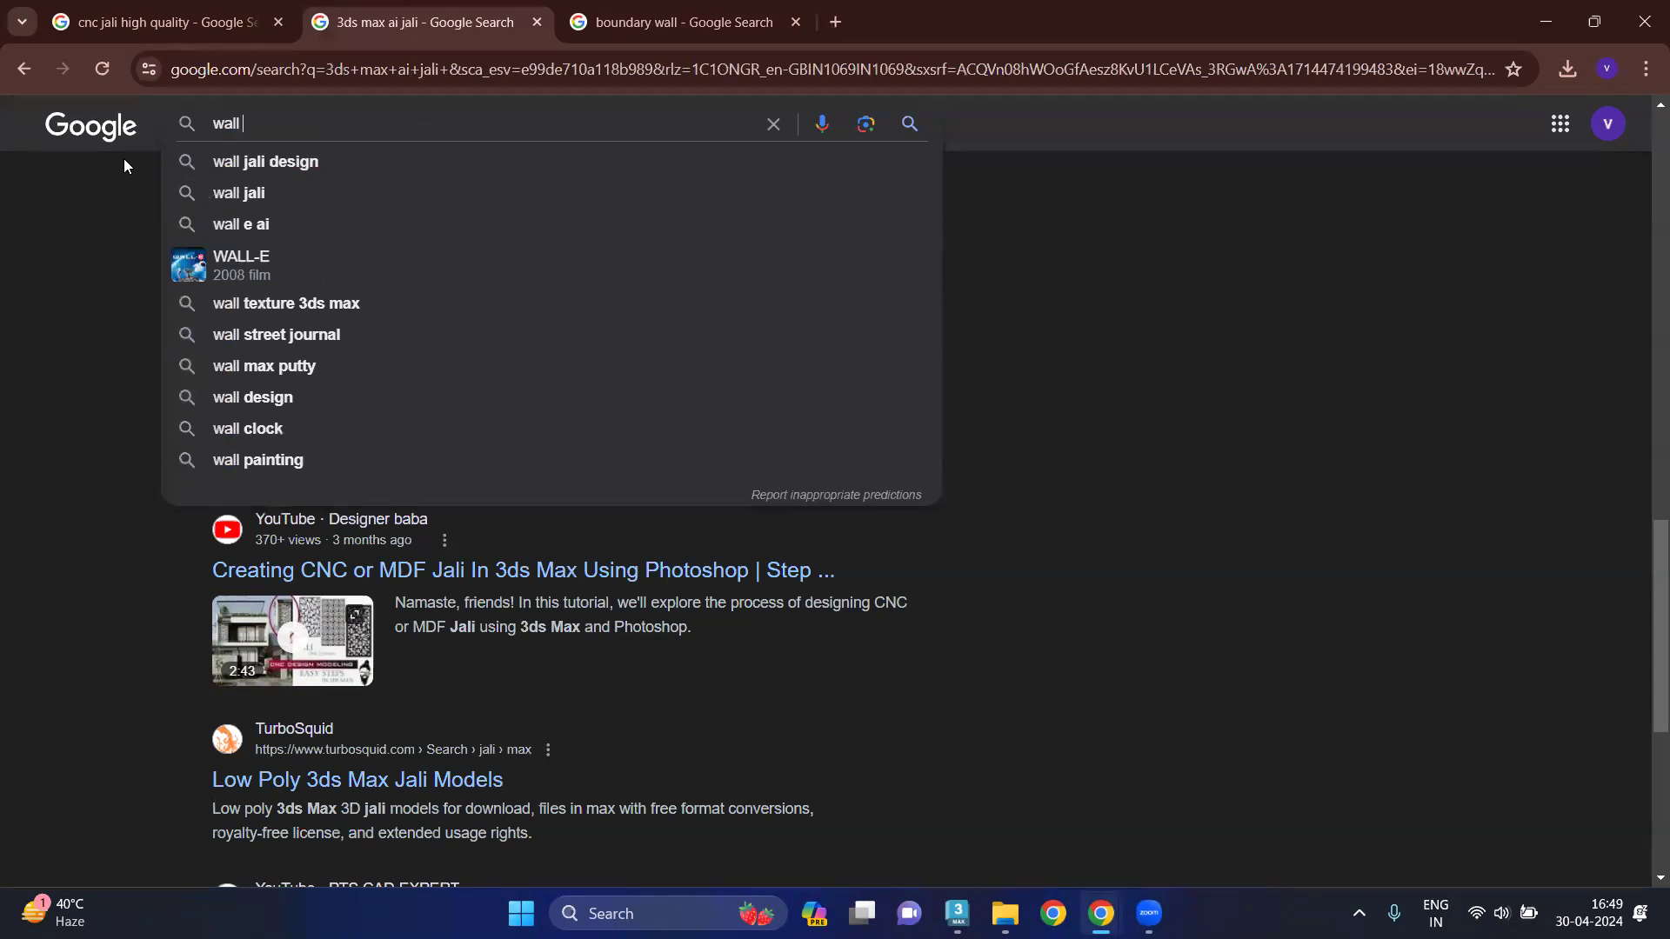
text( 3ds)
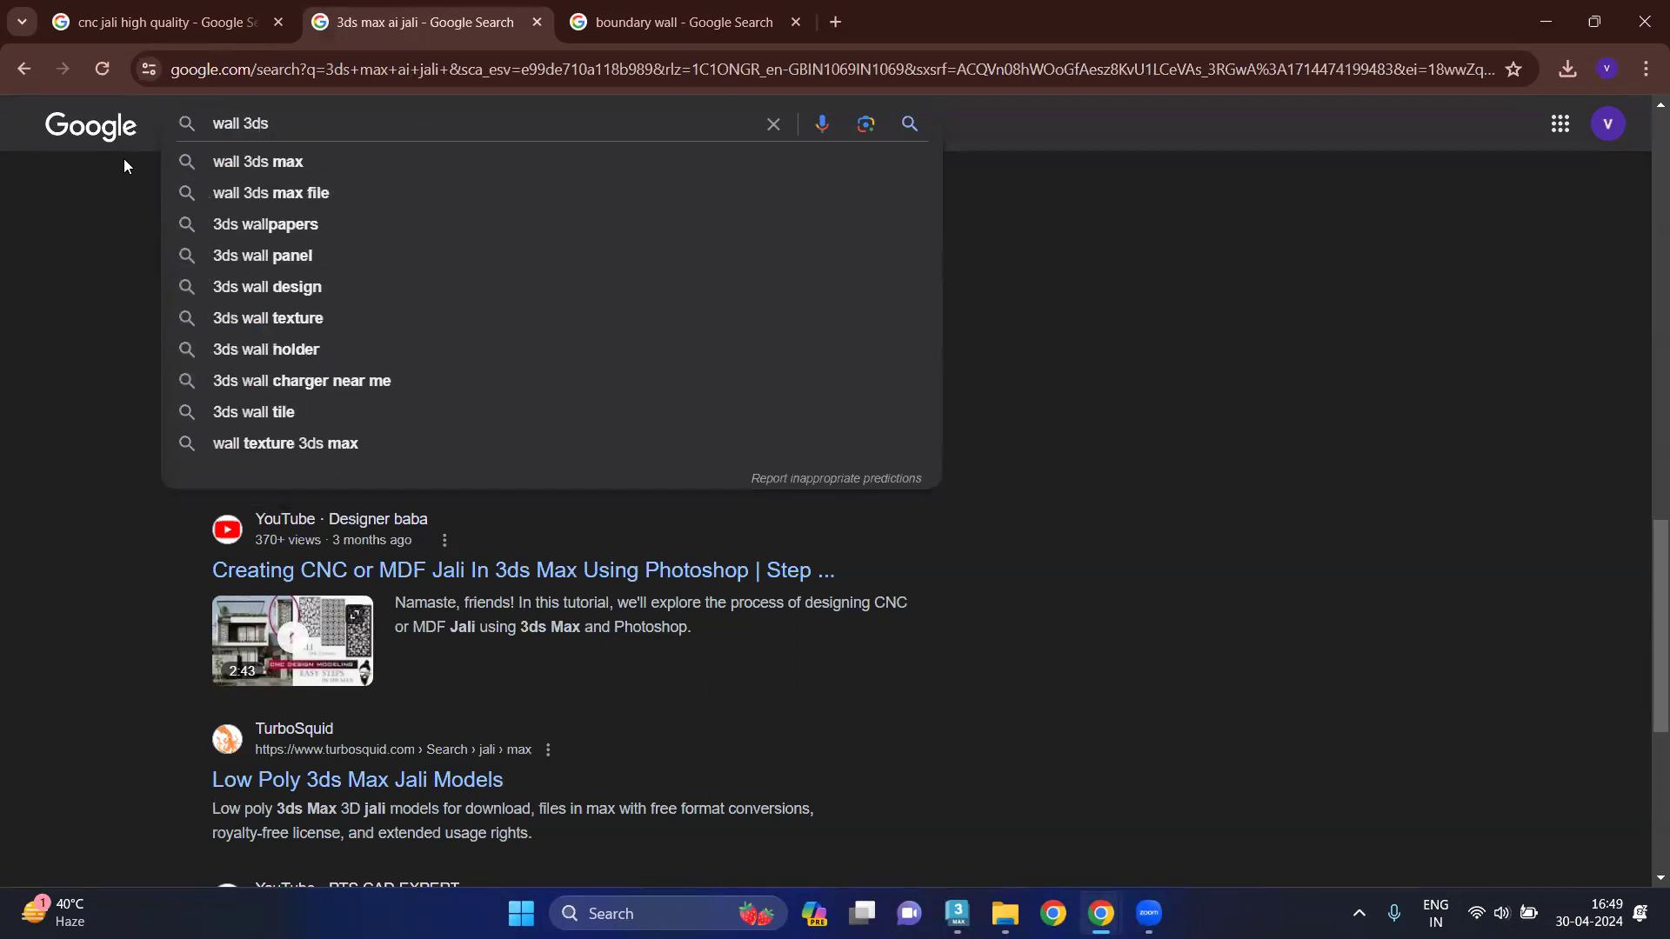
click(280, 187)
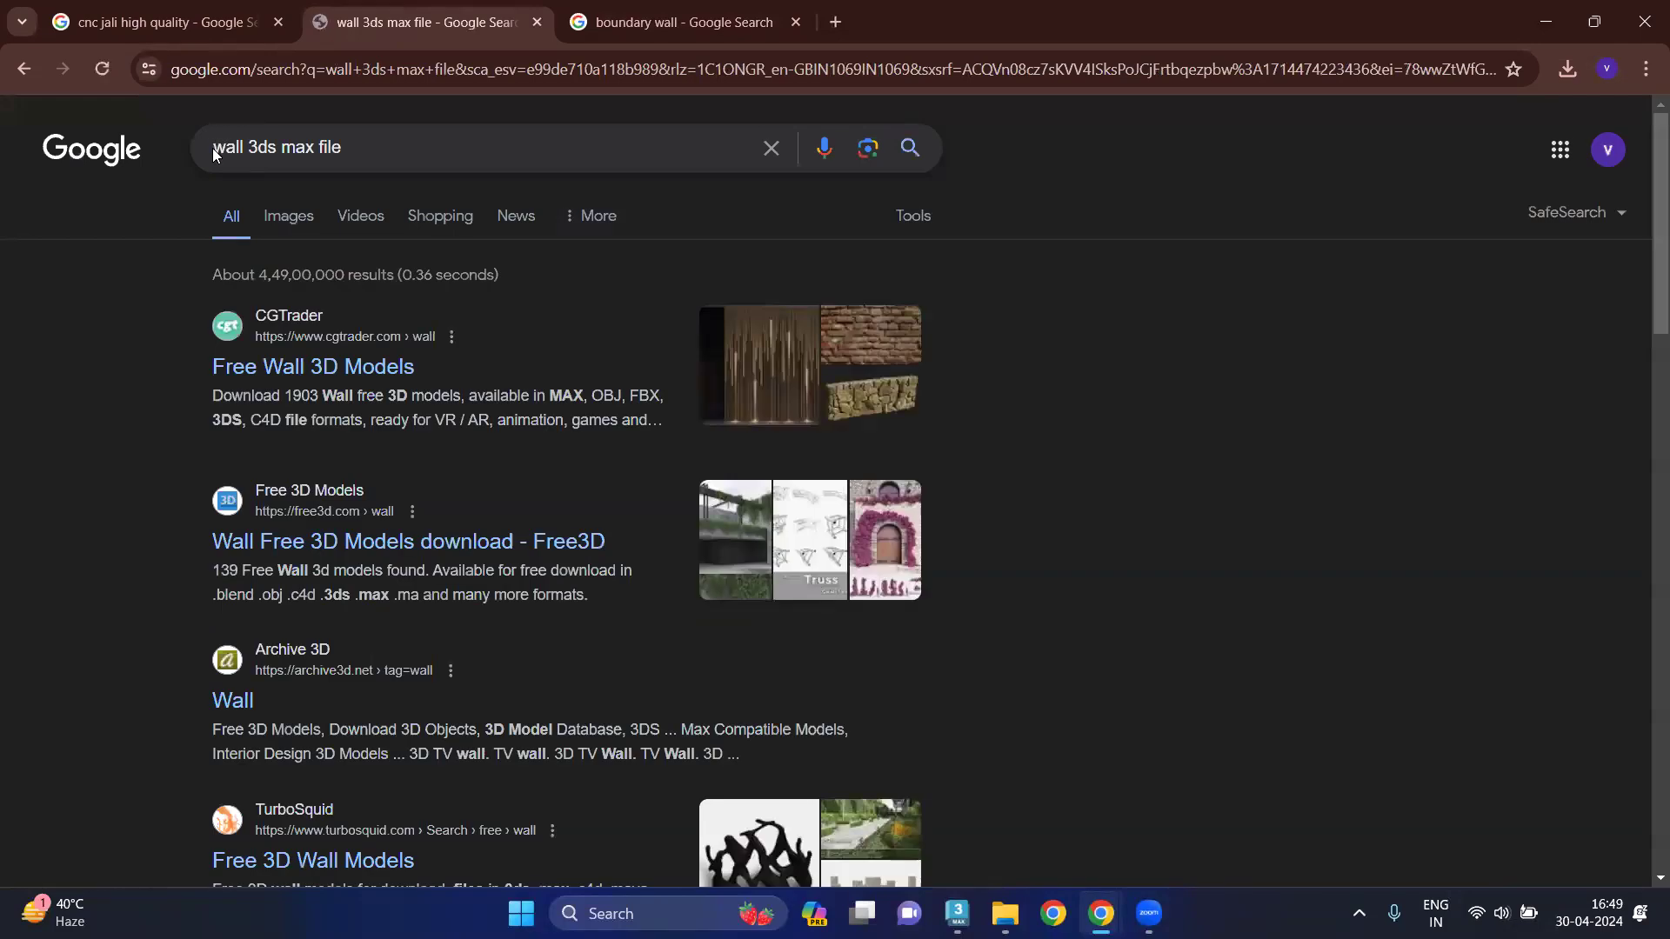
Refine the query to 'boundary wall 3ds max file' and search.
click(213, 148)
text(boun)
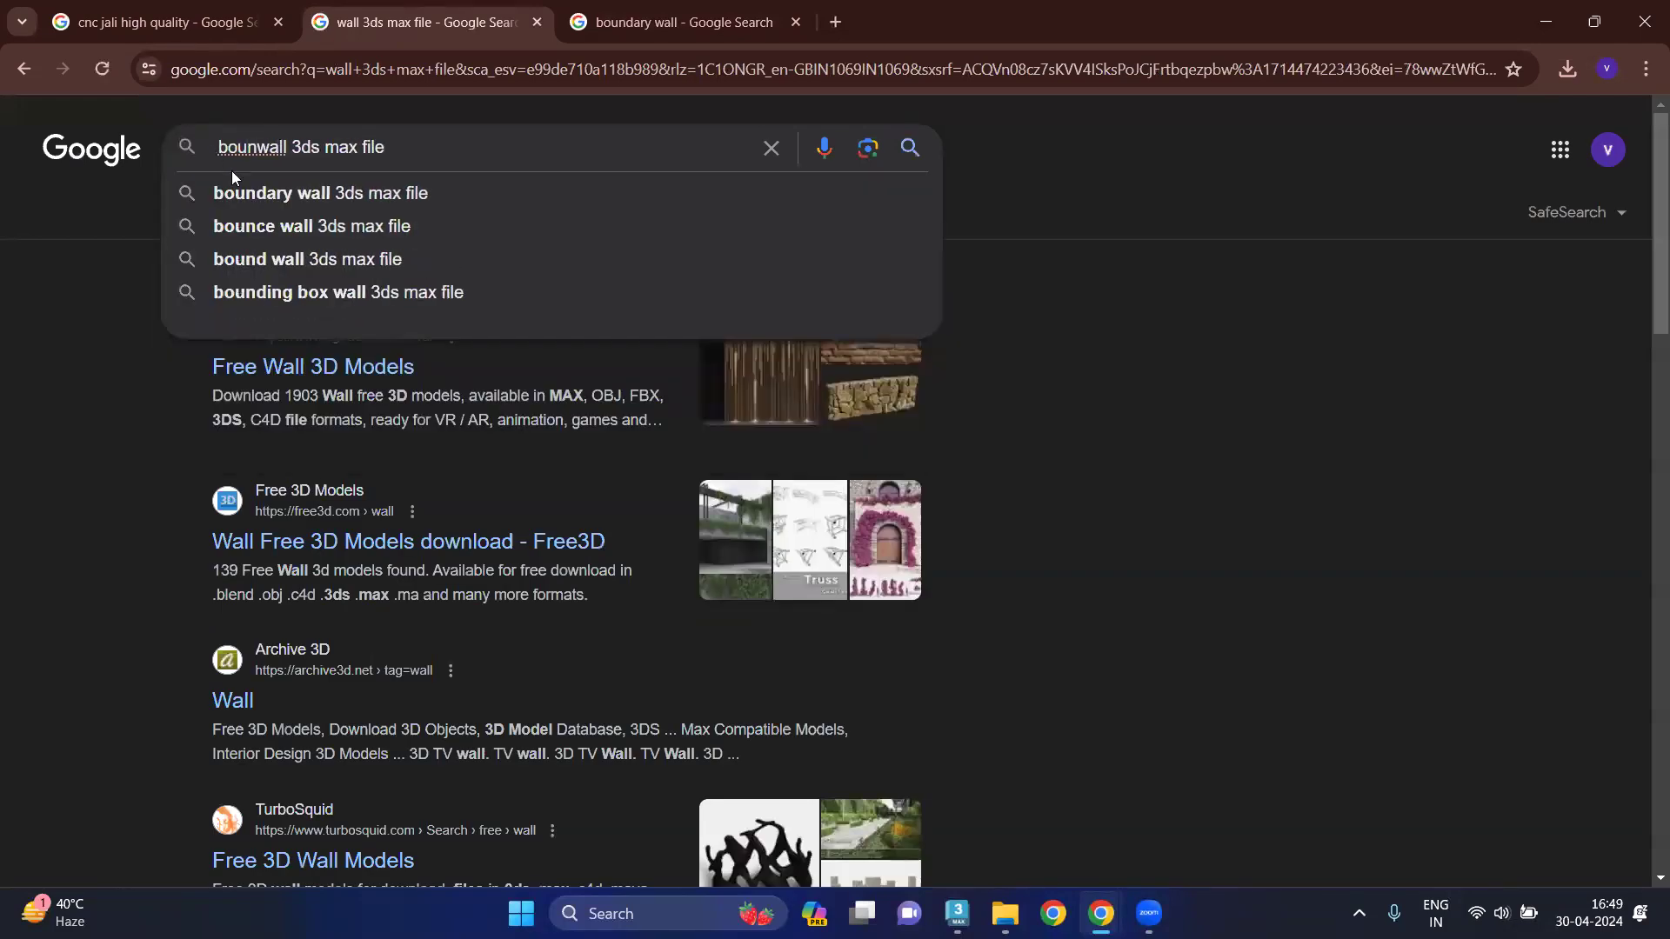
click(299, 195)
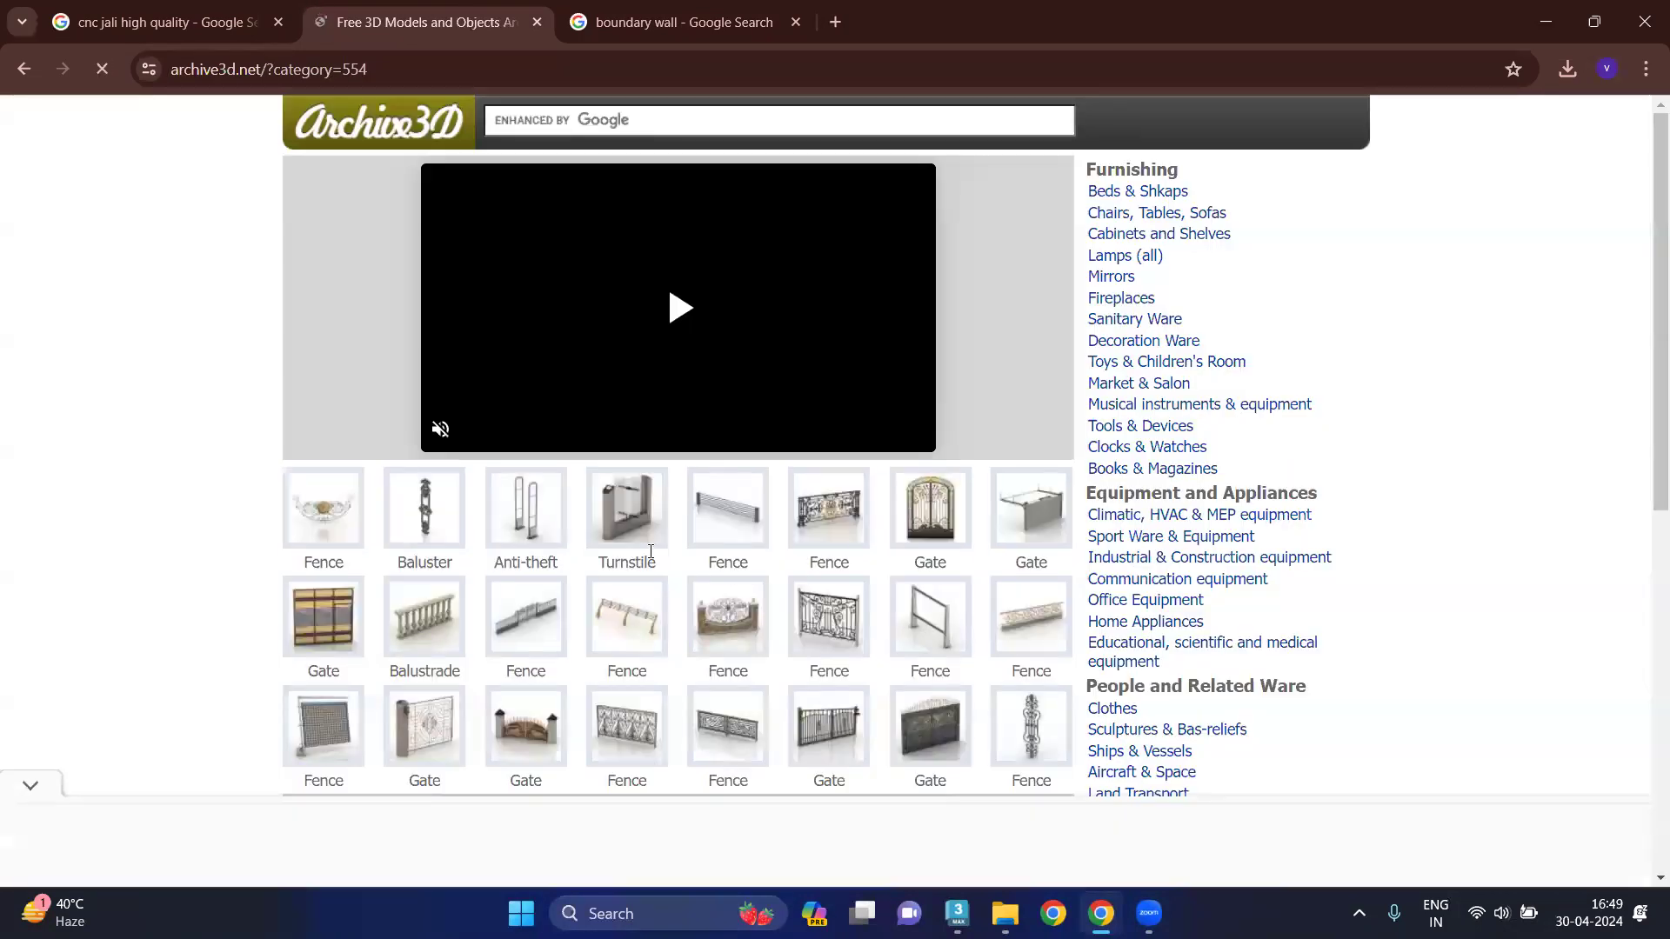
Browse the Archive3D Gates & Fences page, then search the site for boundary walls.
scroll(561, 624, down, 1)
scroll(557, 557, down, 2)
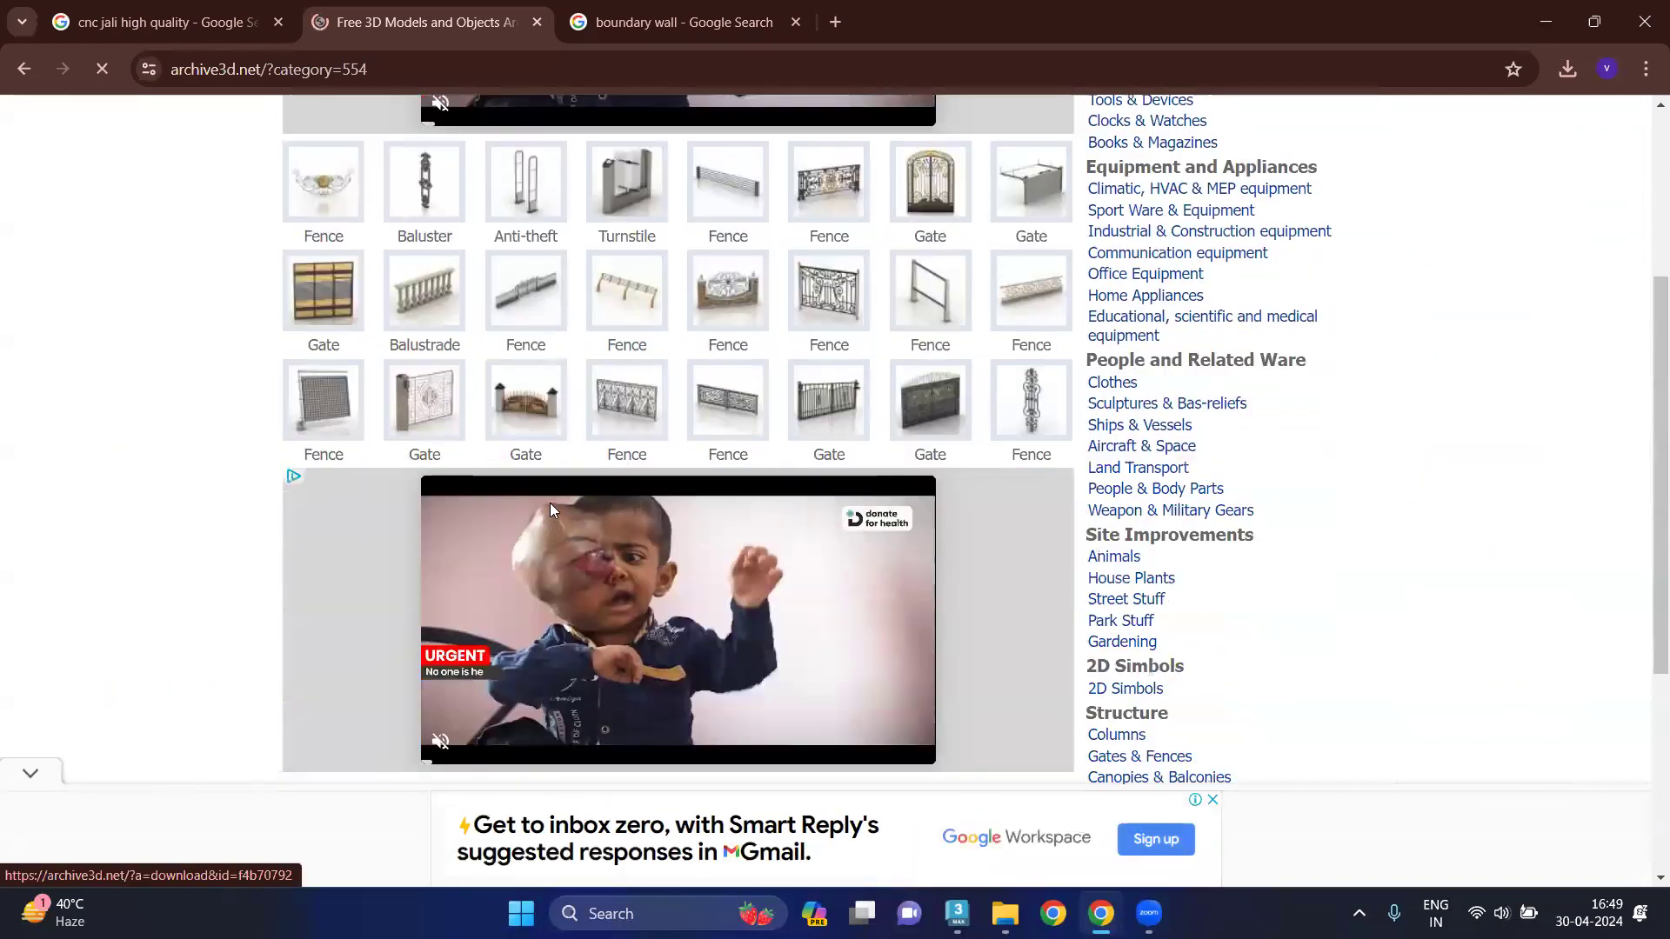
scroll(556, 494, down, 4)
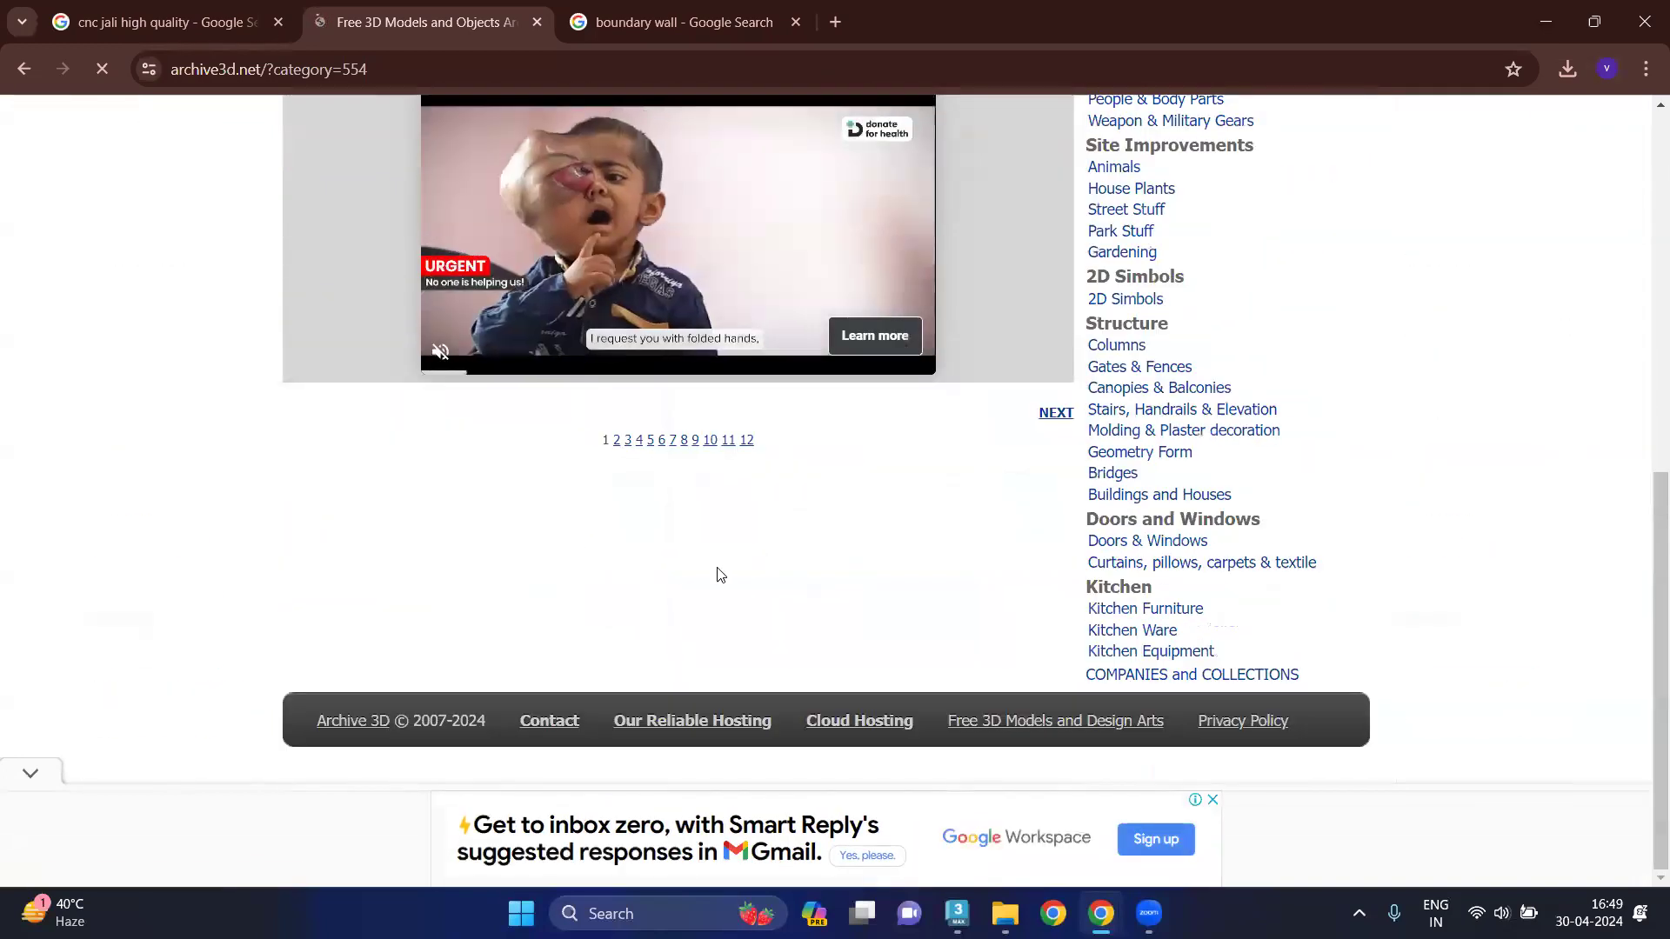
scroll(783, 557, up, 7)
scroll(1088, 365, up, 1)
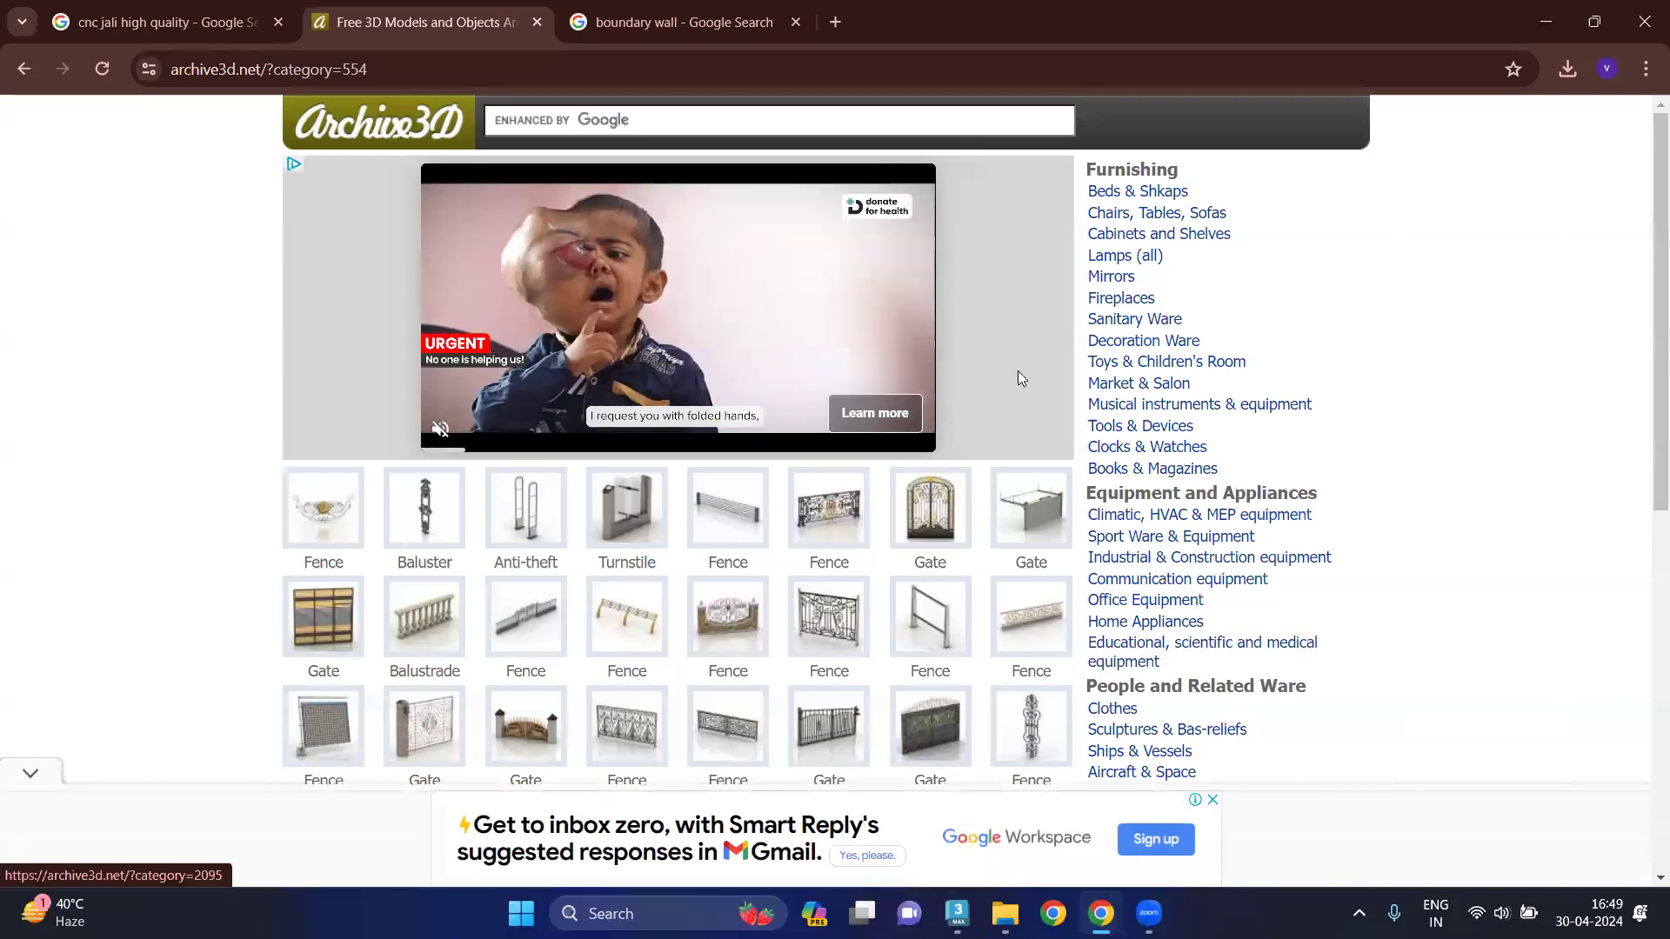
scroll(1287, 453, down, 1)
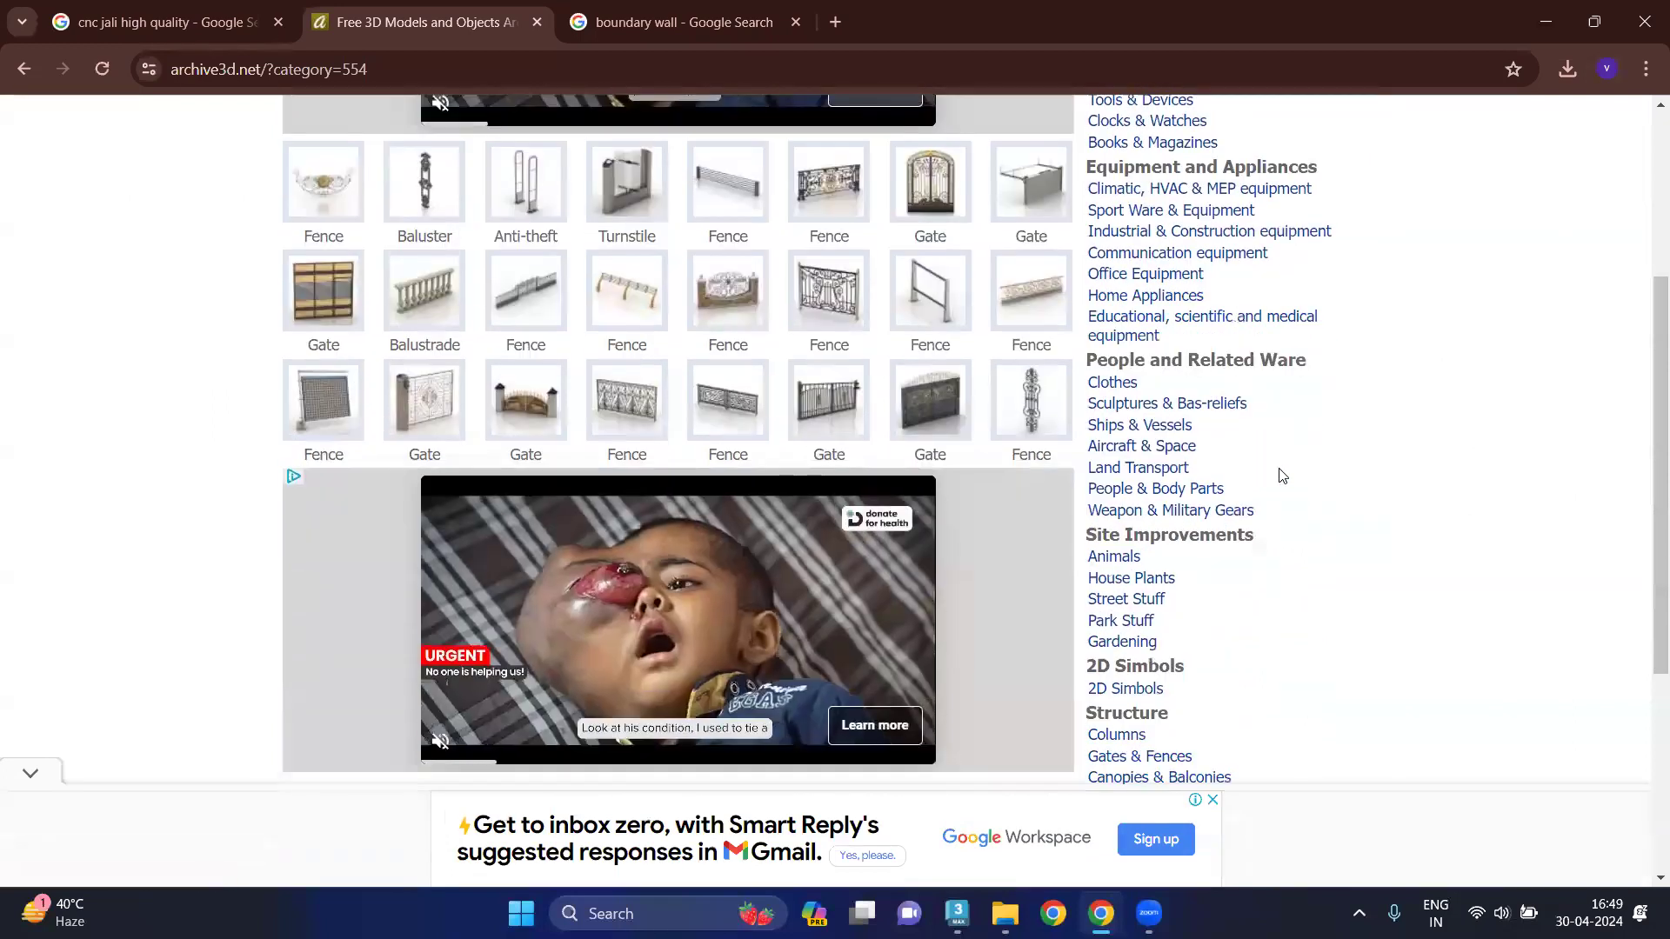
scroll(1174, 470, up, 4)
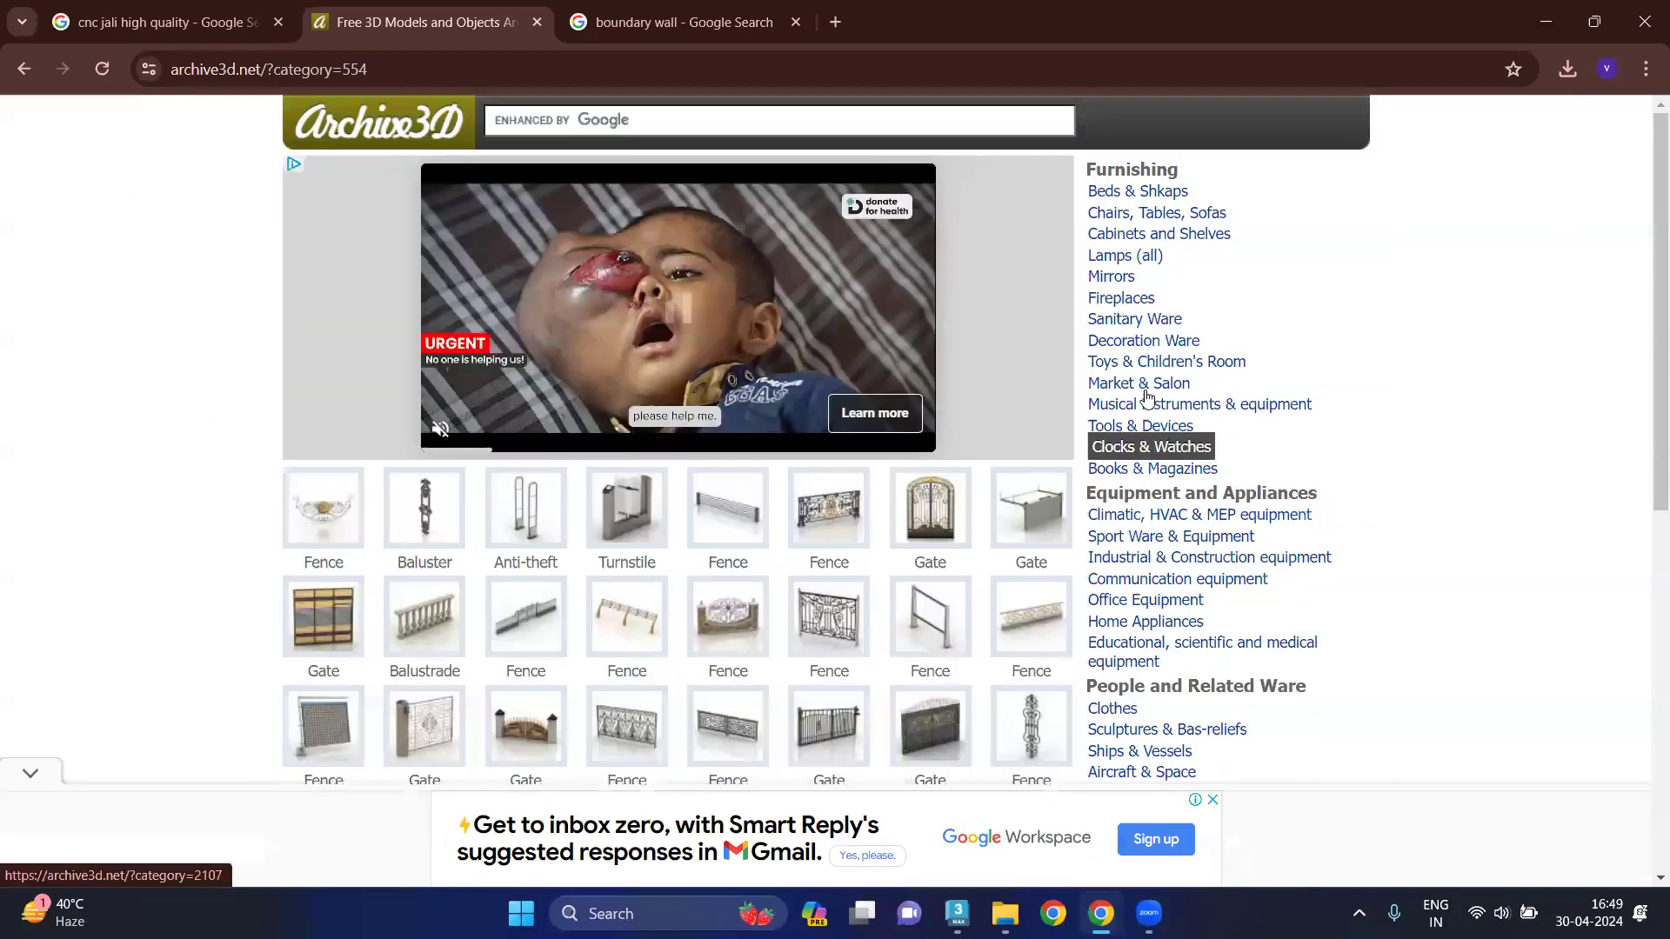
click(706, 127)
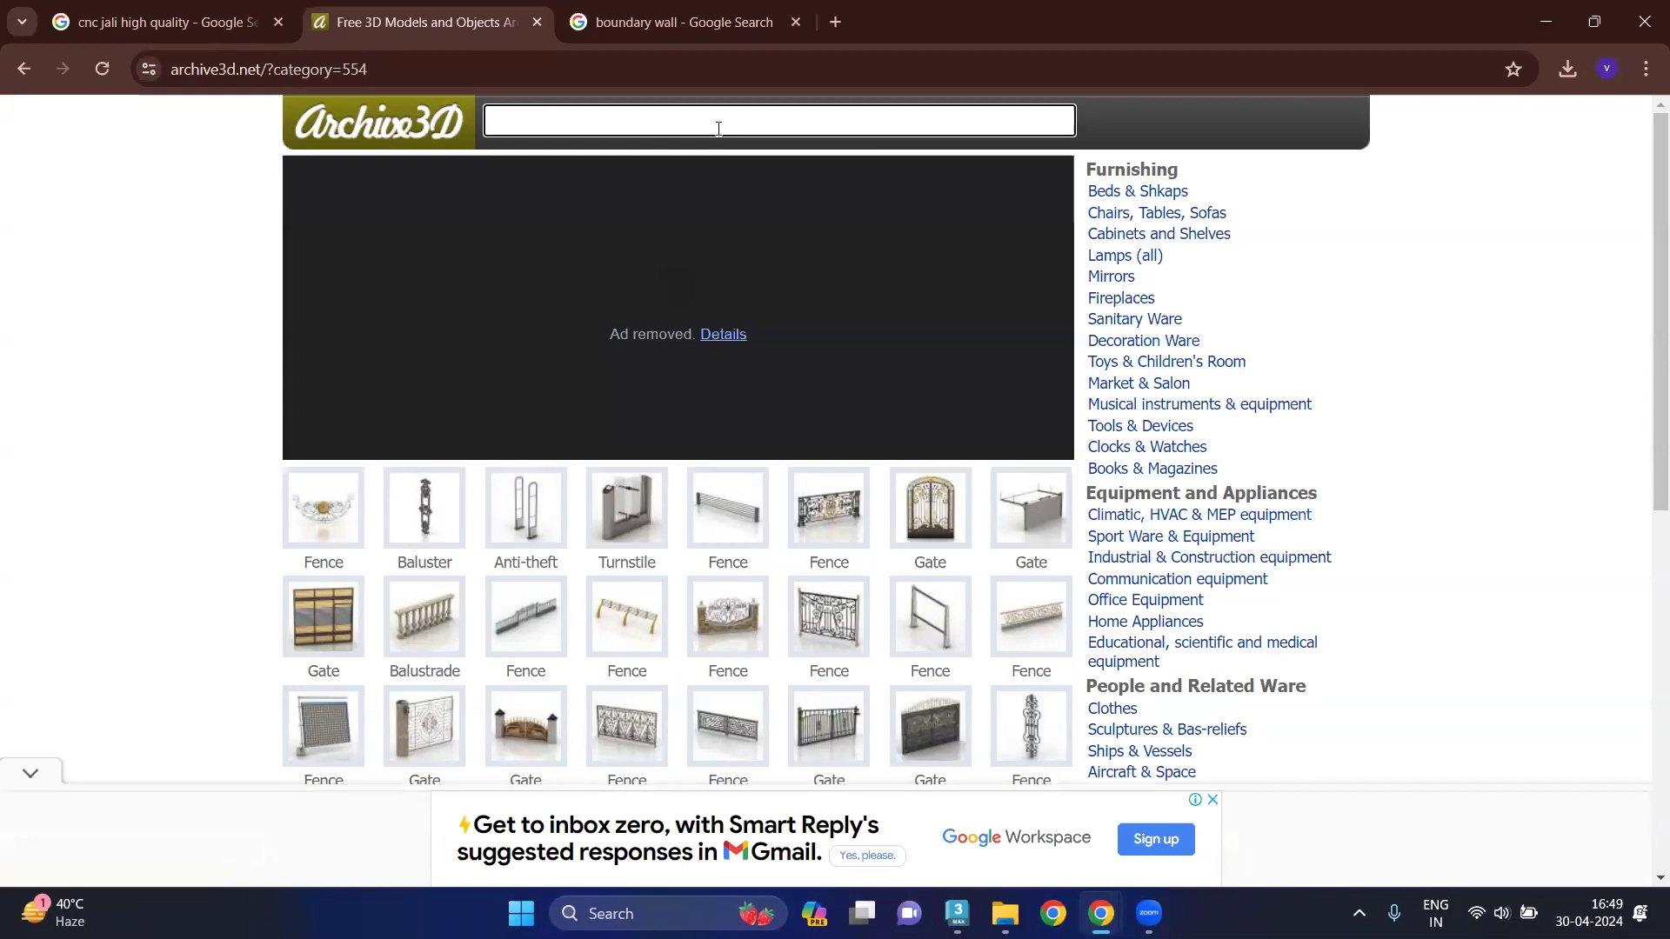
text(boundary)
text( walls)
key(Return)
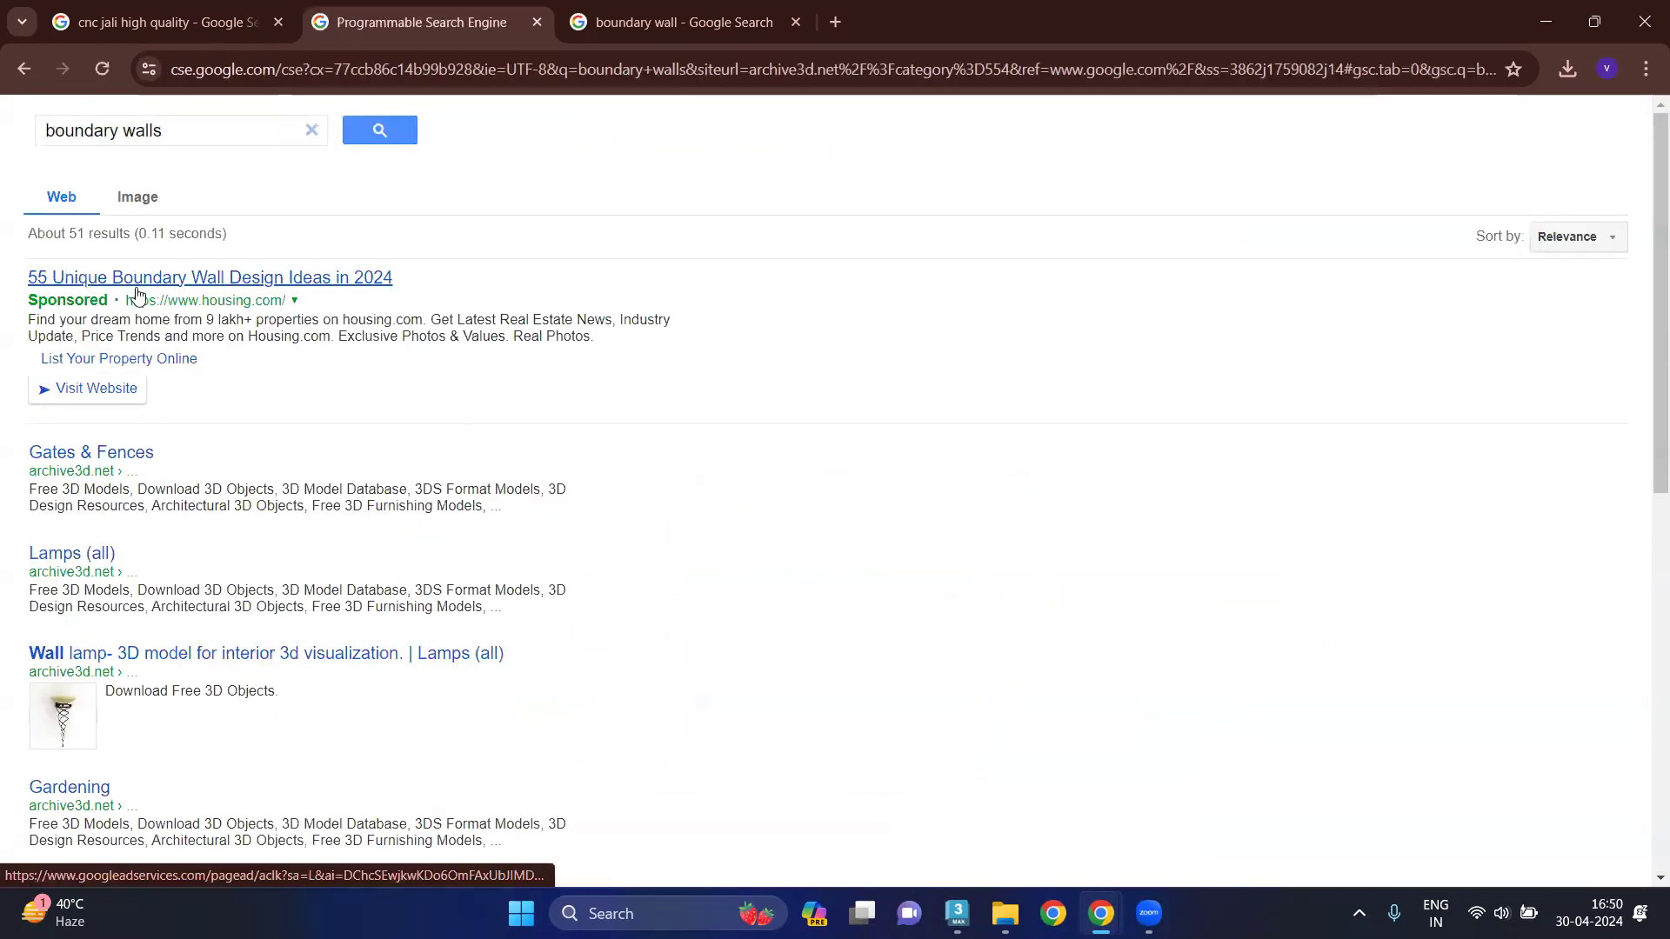
Open the sponsored housing.com '55 Unique Boundary Wall Design Ideas' article and scroll through it.
click(145, 288)
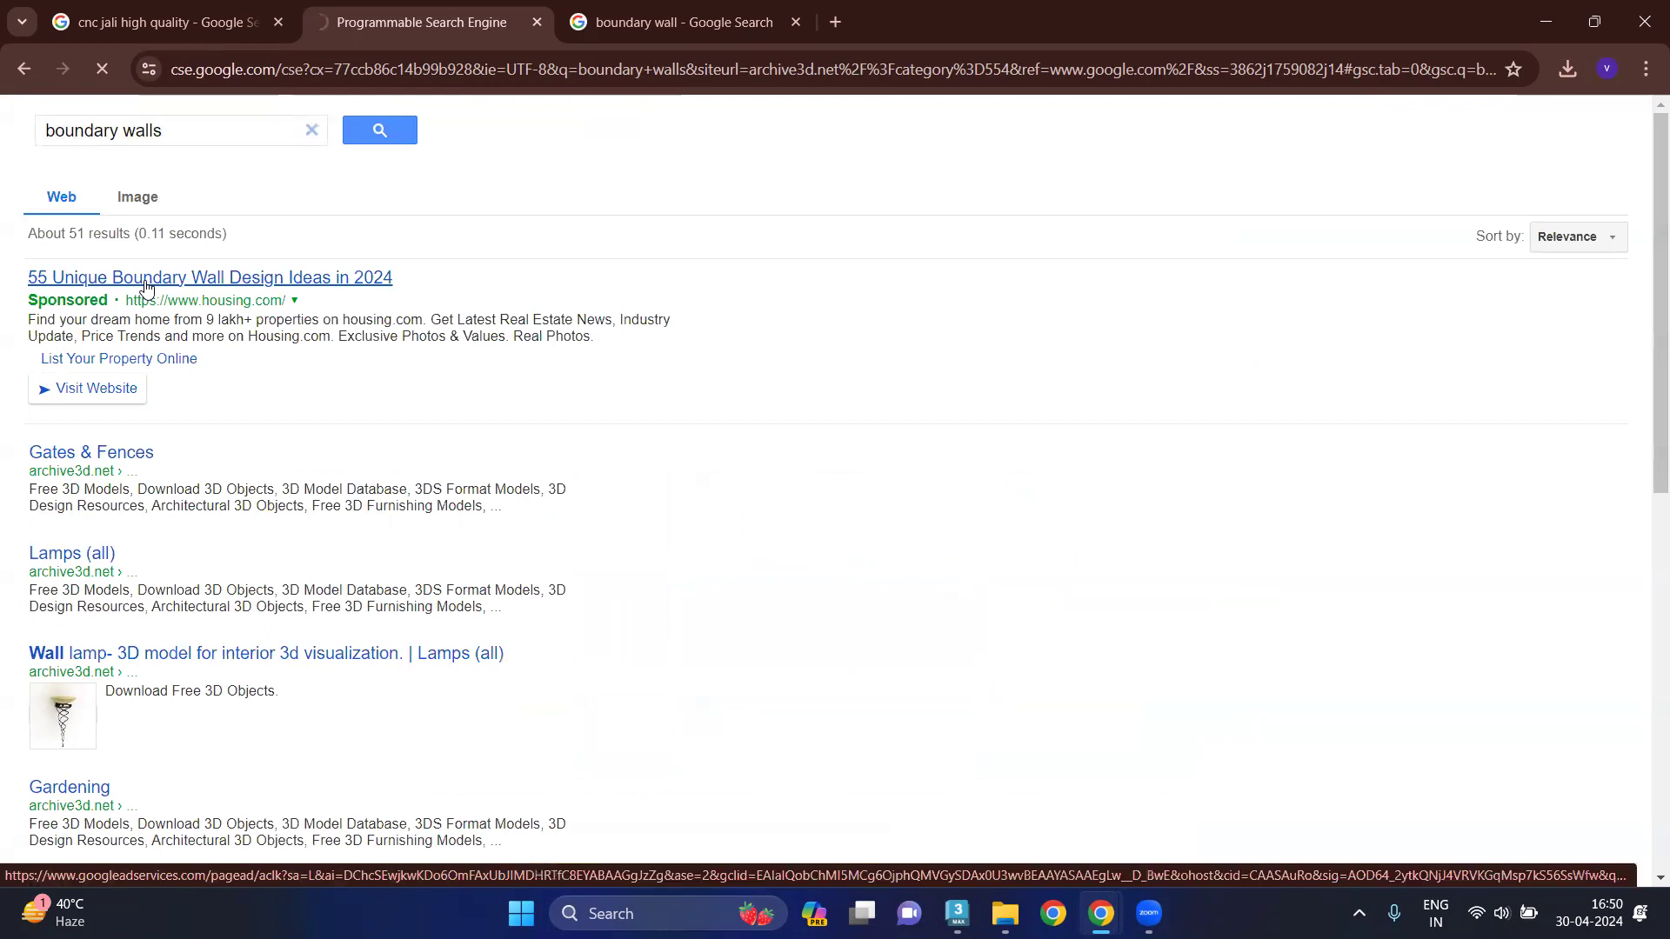
scroll(556, 486, down, 5)
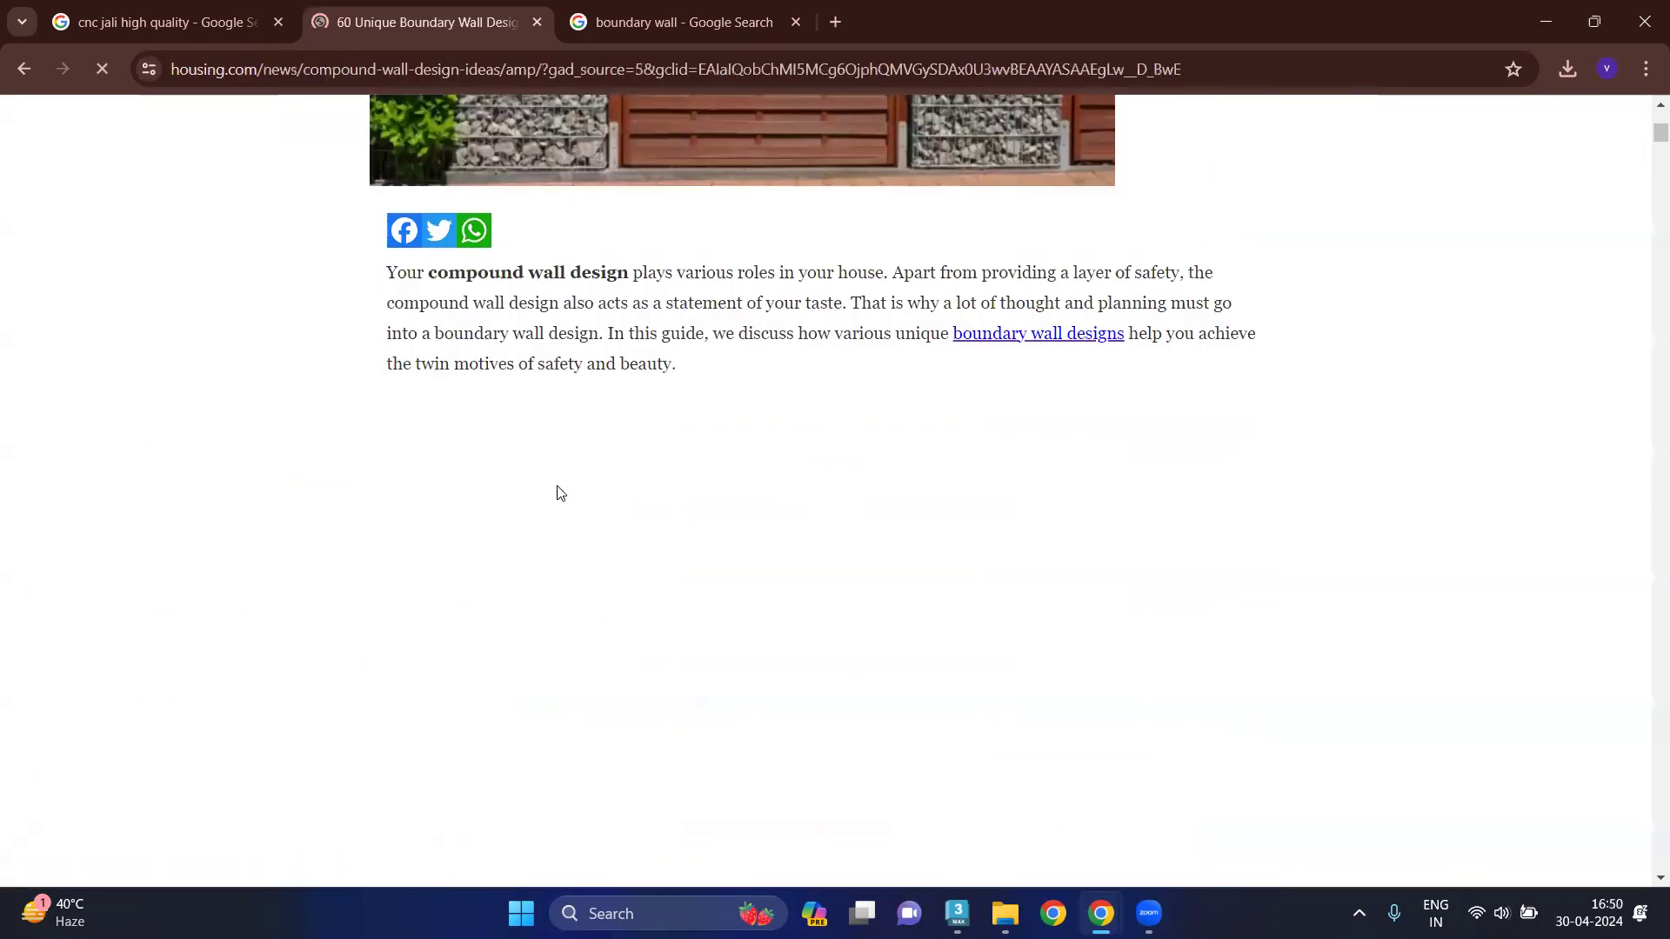
scroll(557, 492, down, 5)
scroll(557, 492, down, 5)
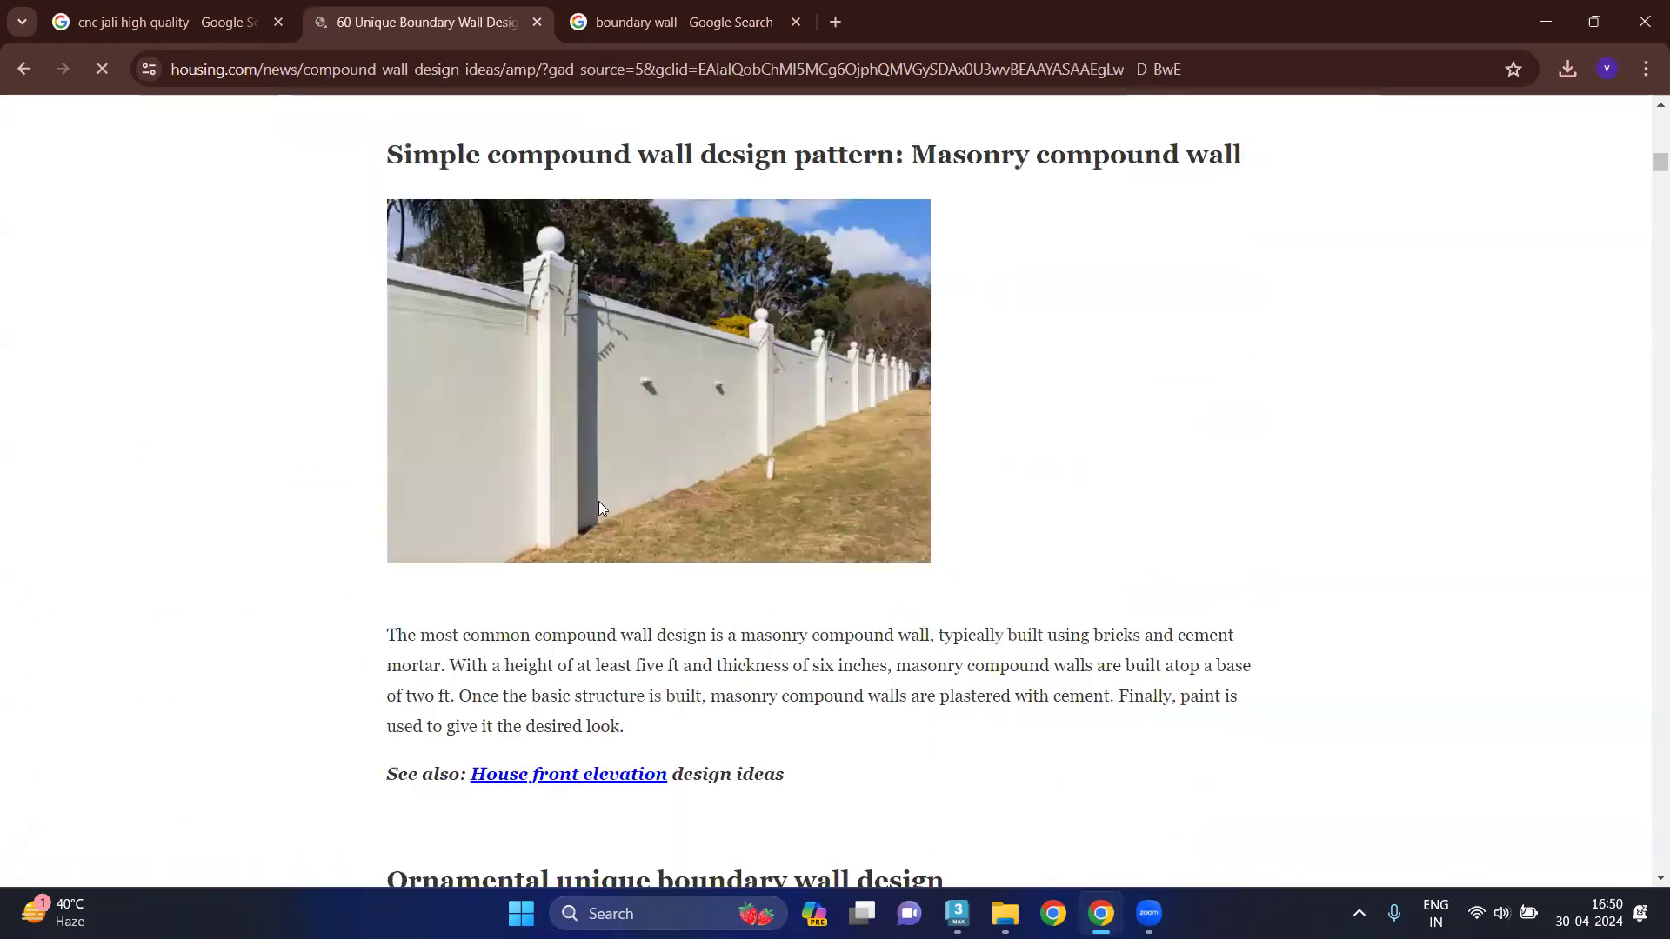
scroll(599, 507, down, 3)
scroll(598, 502, down, 4)
scroll(609, 513, down, 3)
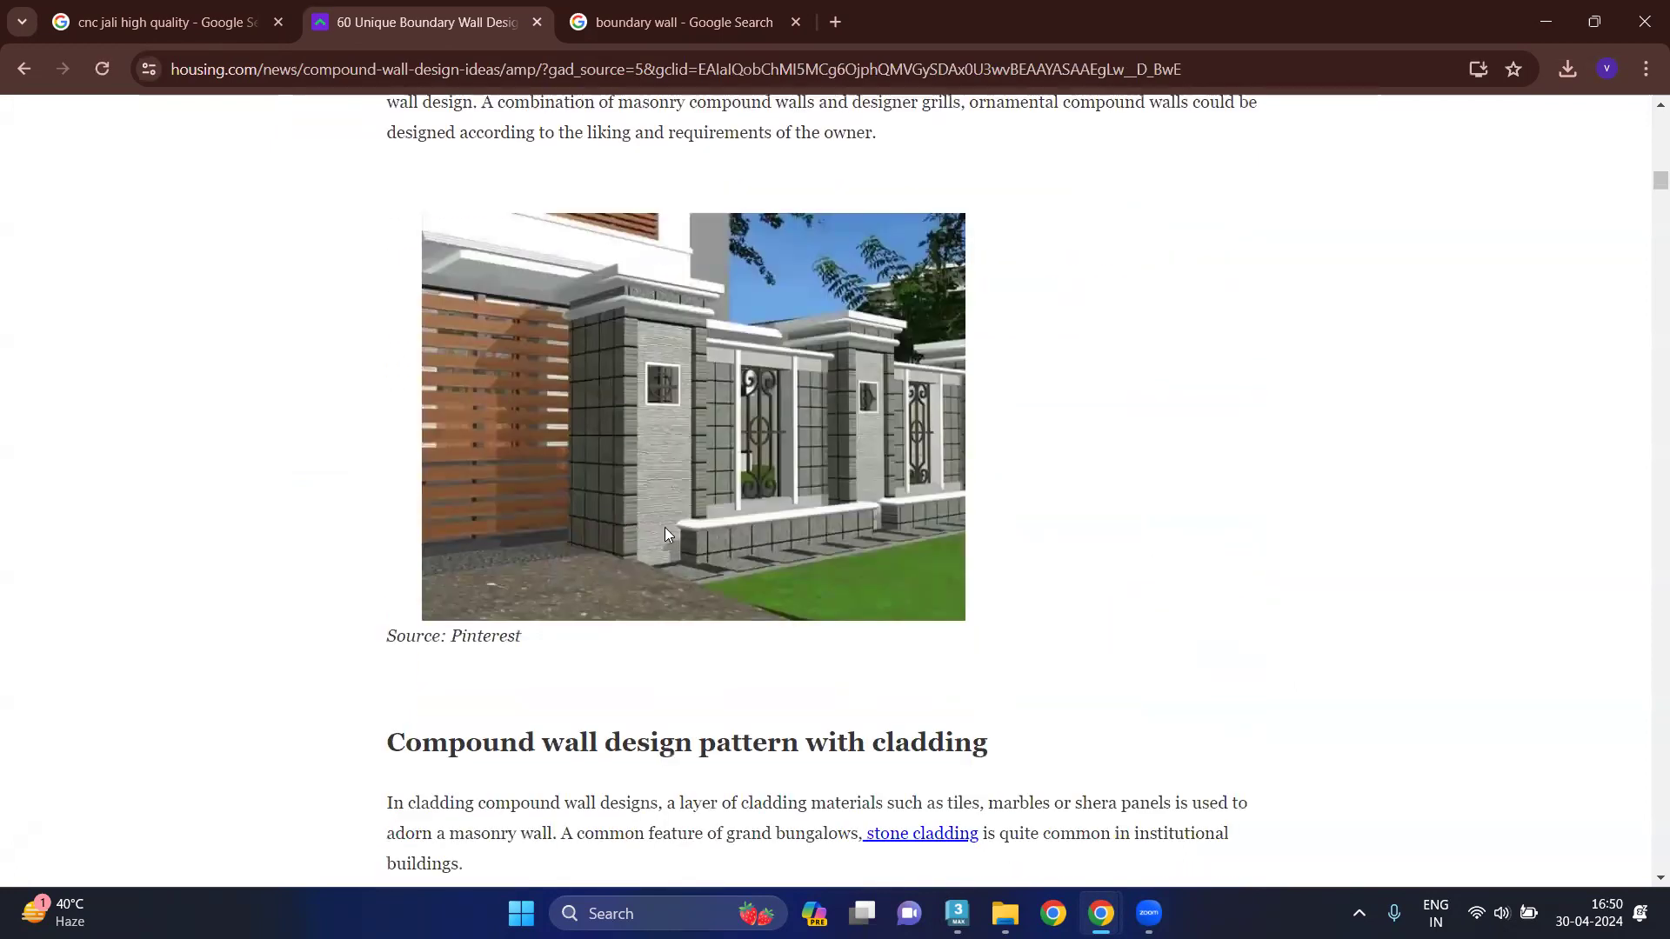
Close the housing.com article tab and the 'boundary wall' image search tab.
click(700, 24)
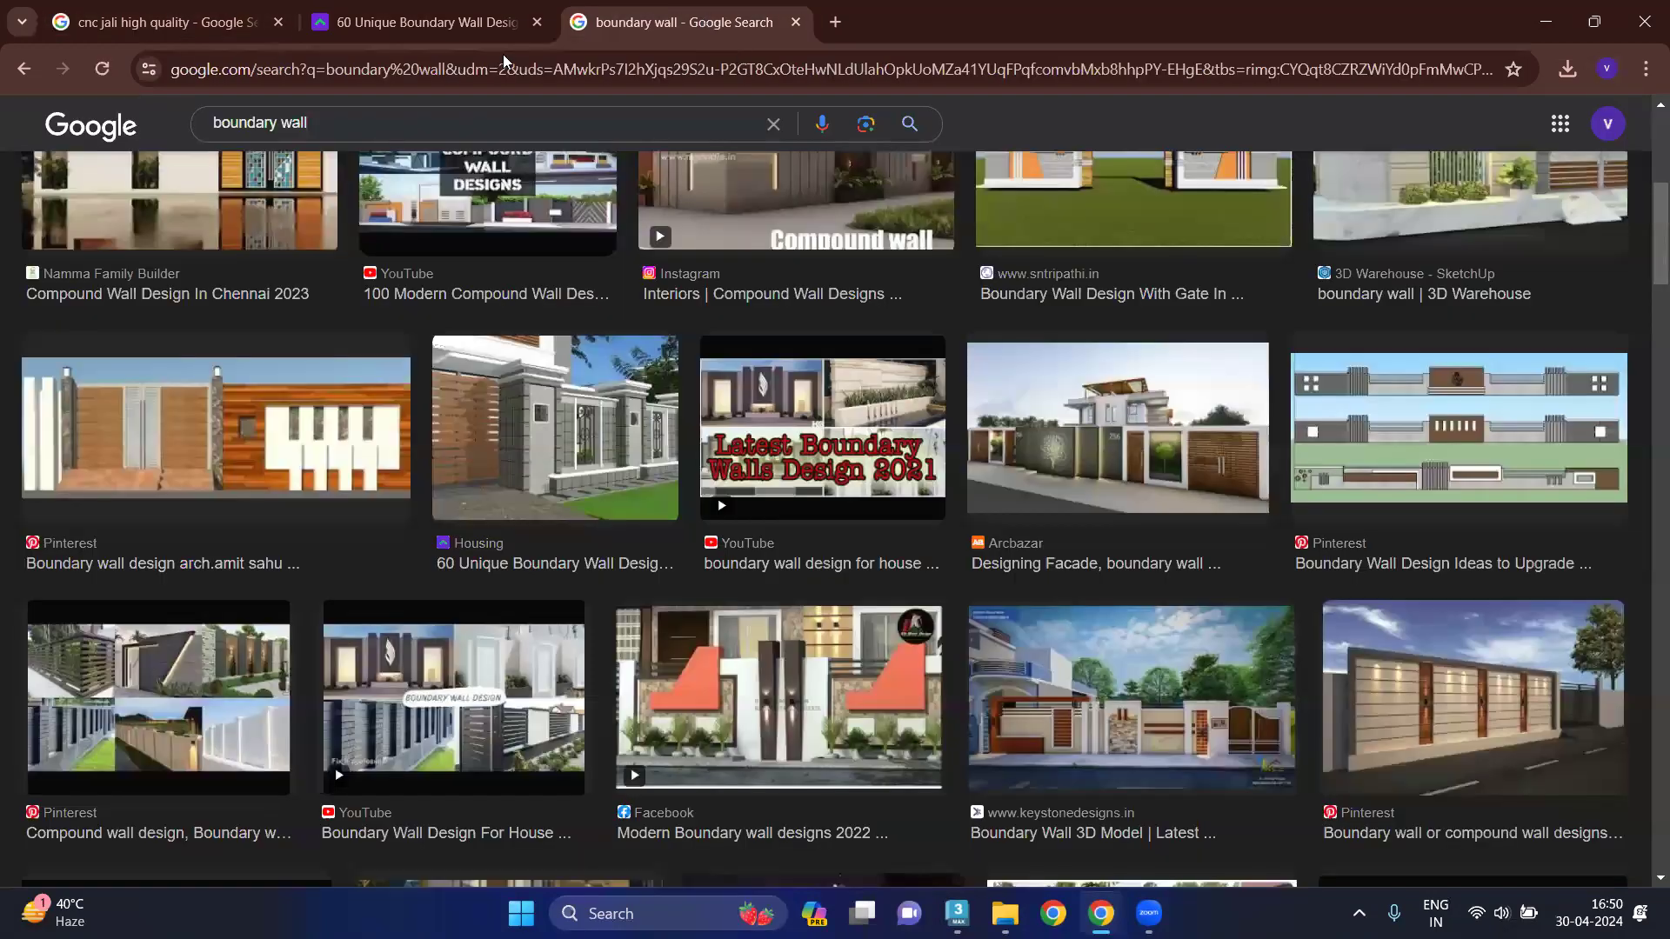
click(545, 19)
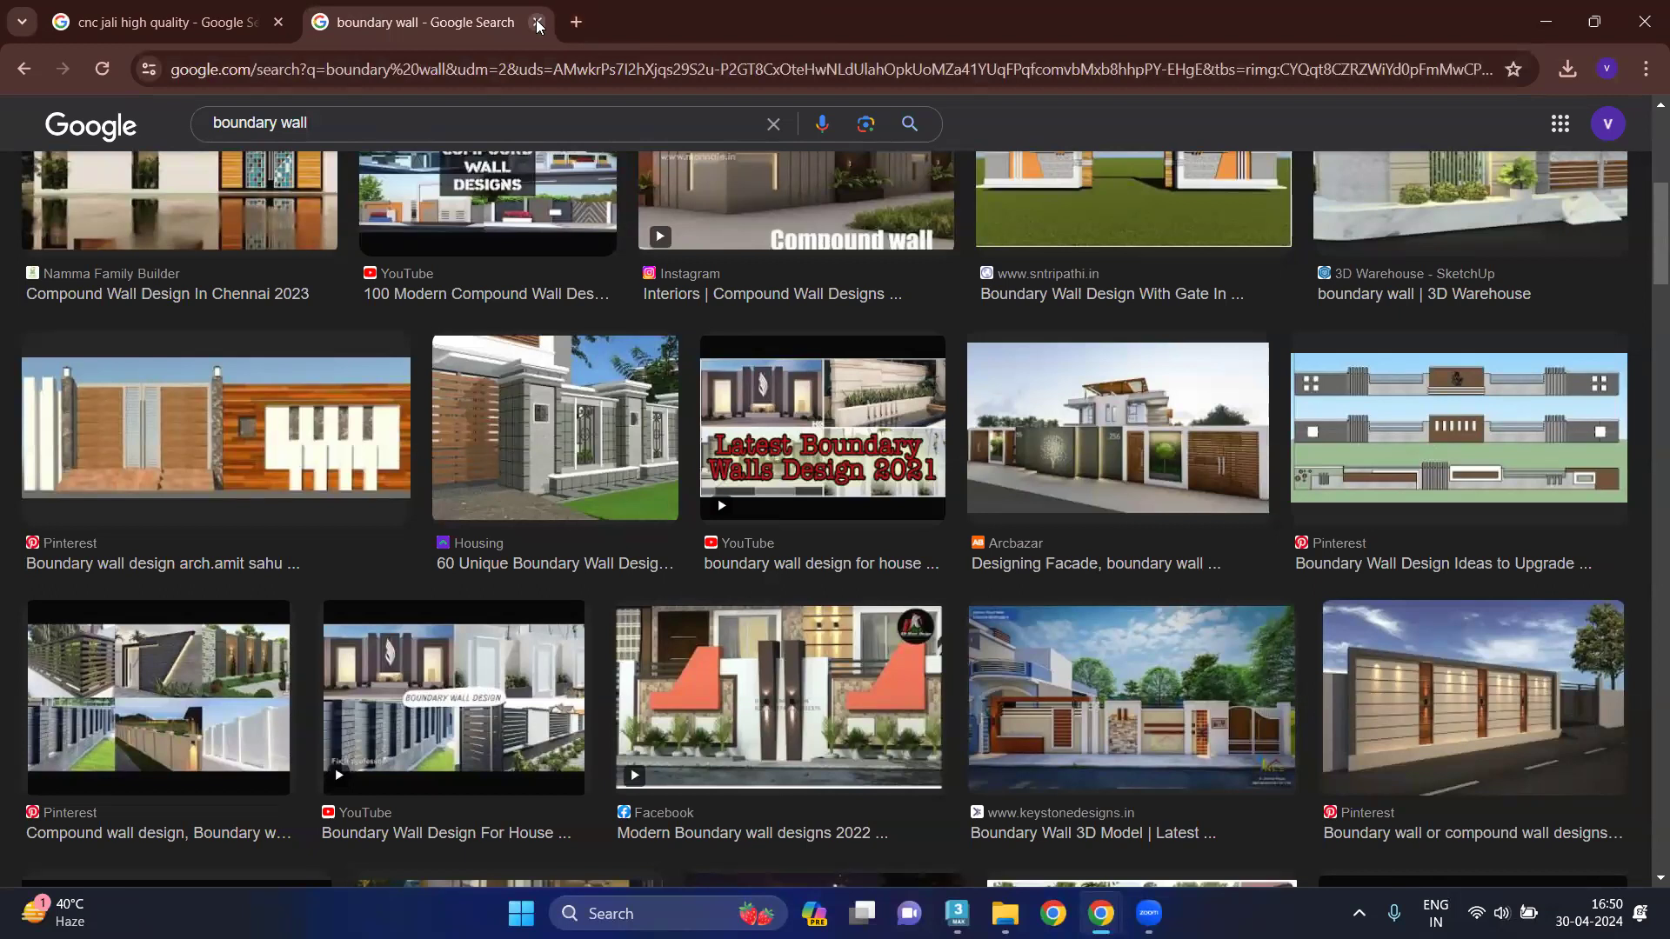
click(537, 22)
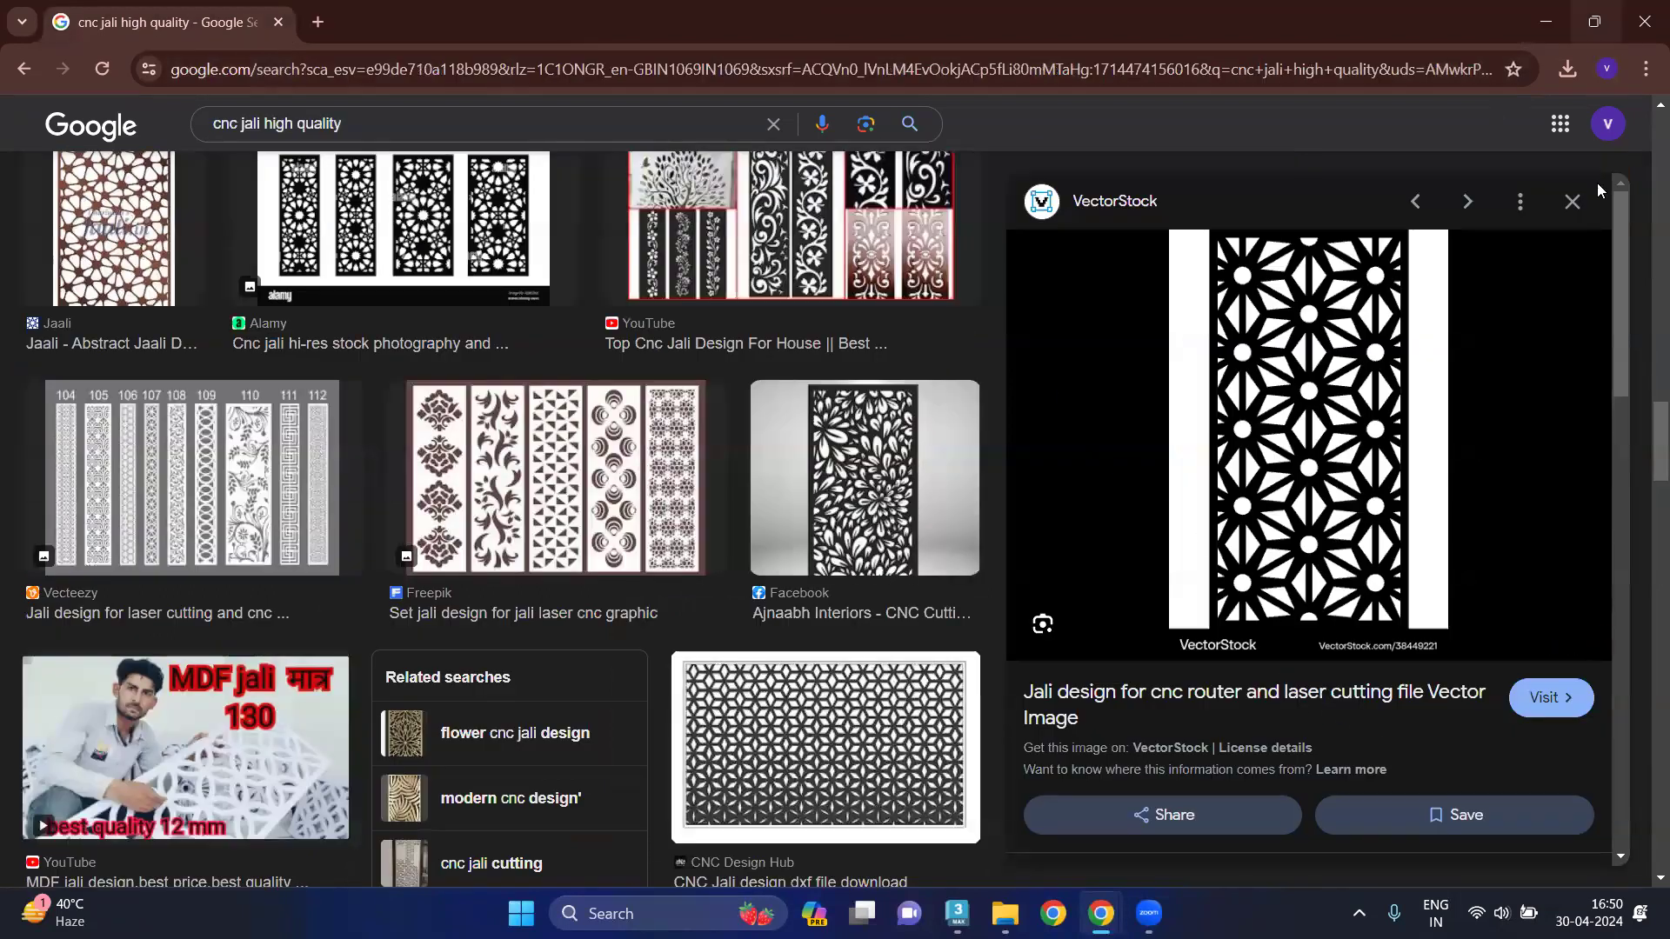